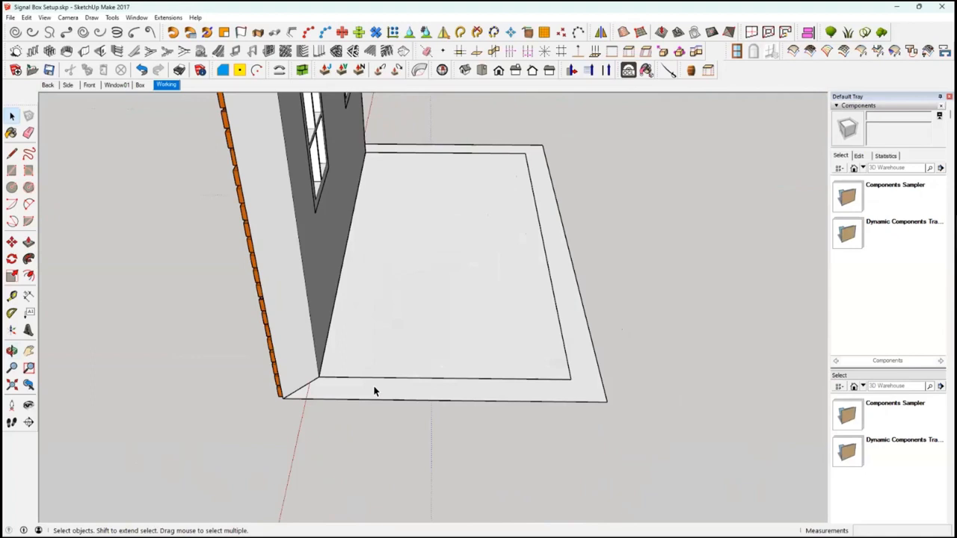
# Draw diagonal mitre lines between the inner and outer outline corners at both ends of the near end-wall strip.
pyautogui.press('l')
pyautogui.scroll(1, 374, 391)
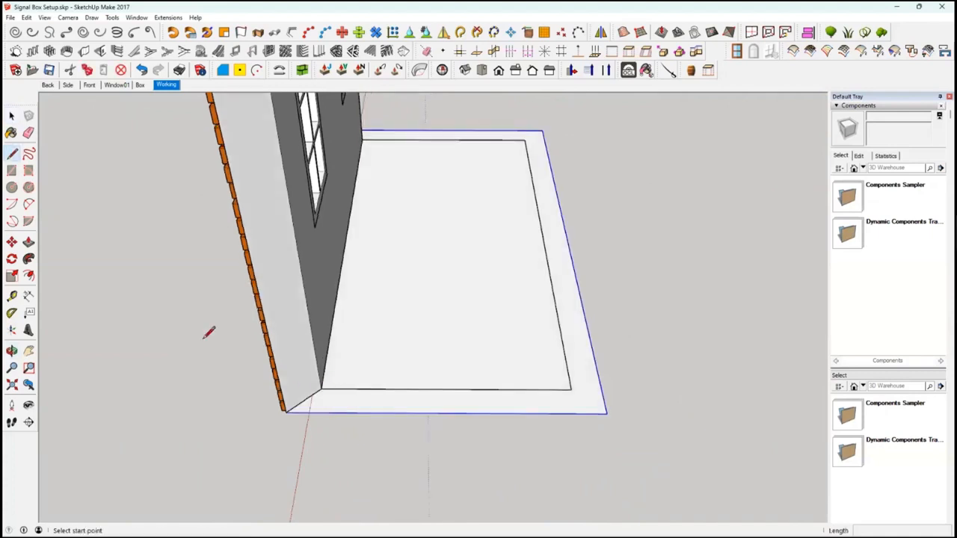
pyautogui.click(322, 388)
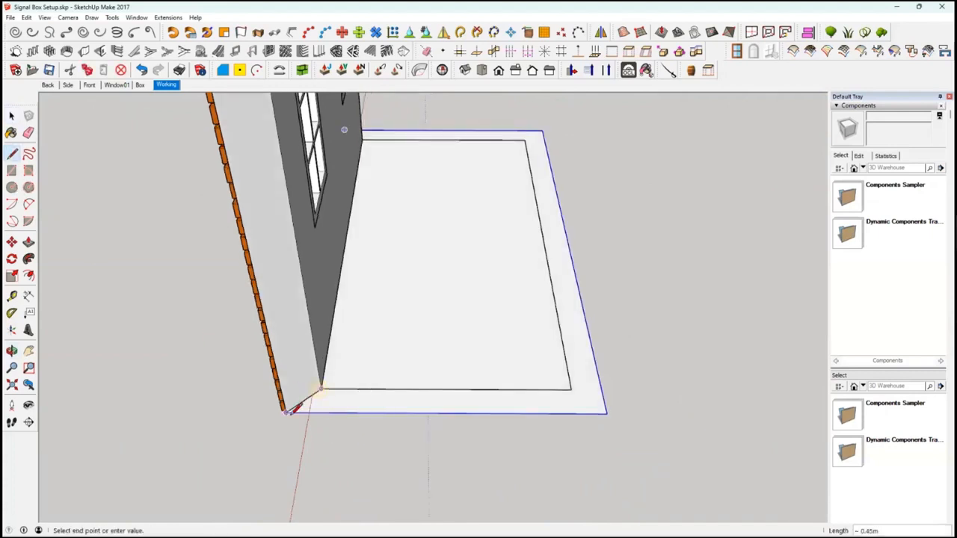
pyautogui.click(606, 413)
pyautogui.click(571, 387)
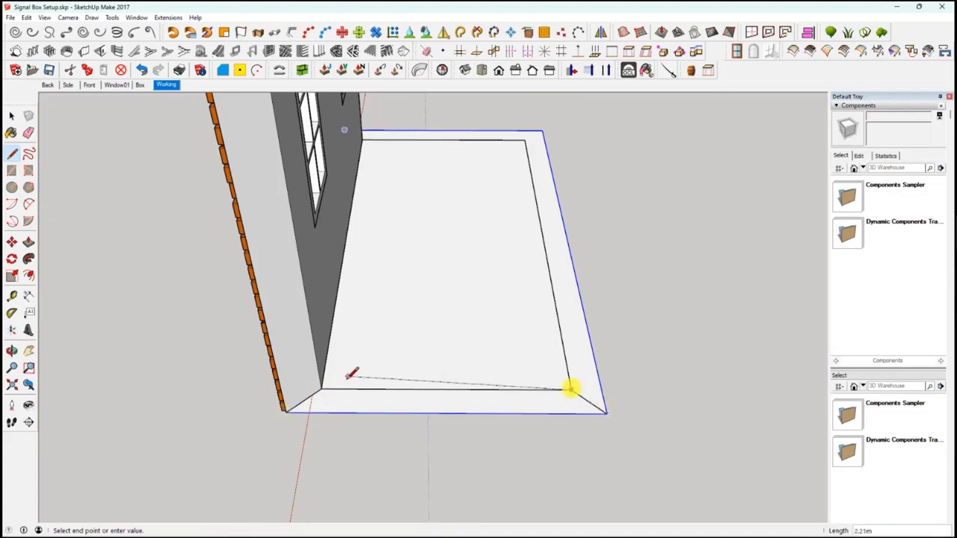
pyautogui.press('space')
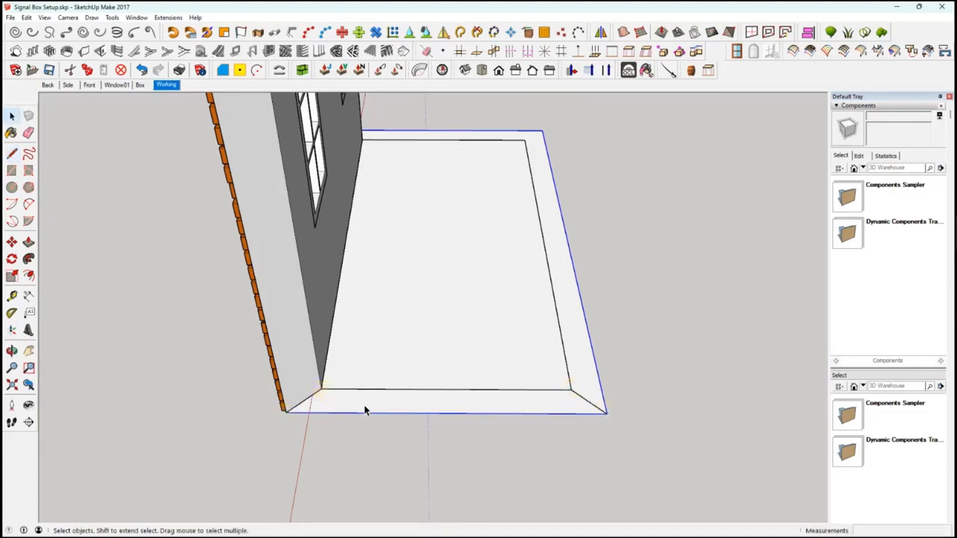
# Extrude the mitred end-wall strip 4.95 m to match the height of the brick wall.
pyautogui.click(364, 404)
pyautogui.moveTo(406, 399); pyautogui.dragTo(464, 375, button='middle')
pyautogui.click(29, 243)
pyautogui.moveTo(406, 391); pyautogui.dragTo(363, 327)
pyautogui.scroll(-3, 362, 327)
pyautogui.moveTo(352, 297); pyautogui.dragTo(344, 346, button='middle')
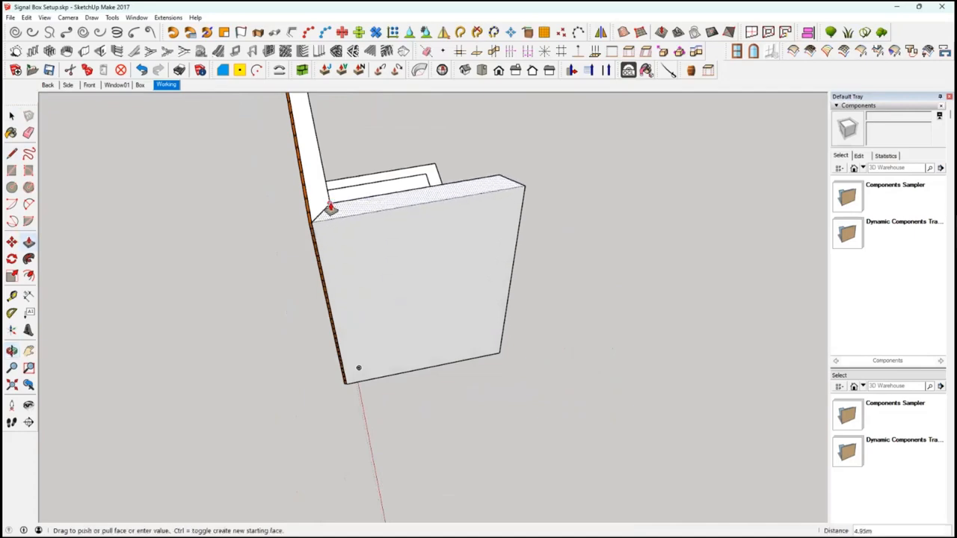
pyautogui.click(332, 206)
# Measure the width of the brick border between the recessed panel's edge and the wall corner.
pyautogui.moveTo(344, 223); pyautogui.dragTo(459, 319, button='middle')
pyautogui.scroll(1, 521, 327)
pyautogui.moveTo(521, 326); pyautogui.dragTo(53, 291, button='middle')
pyautogui.click(29, 242)
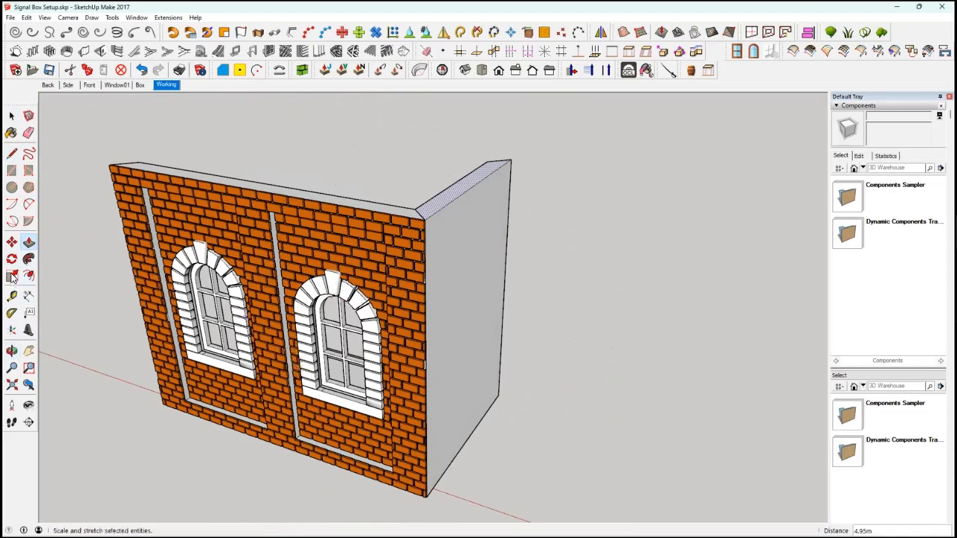
pyautogui.click(11, 296)
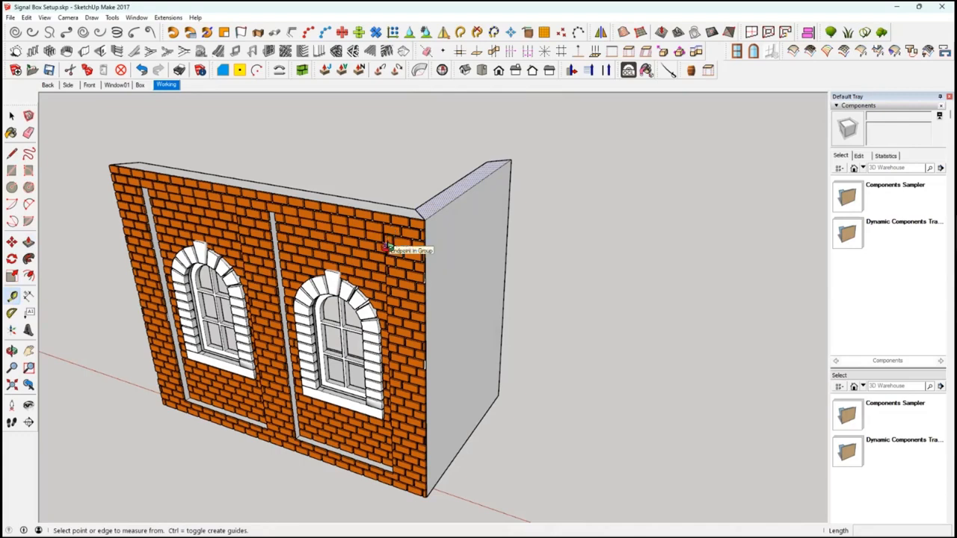
pyautogui.moveTo(406, 244); pyautogui.dragTo(427, 259, button='middle')
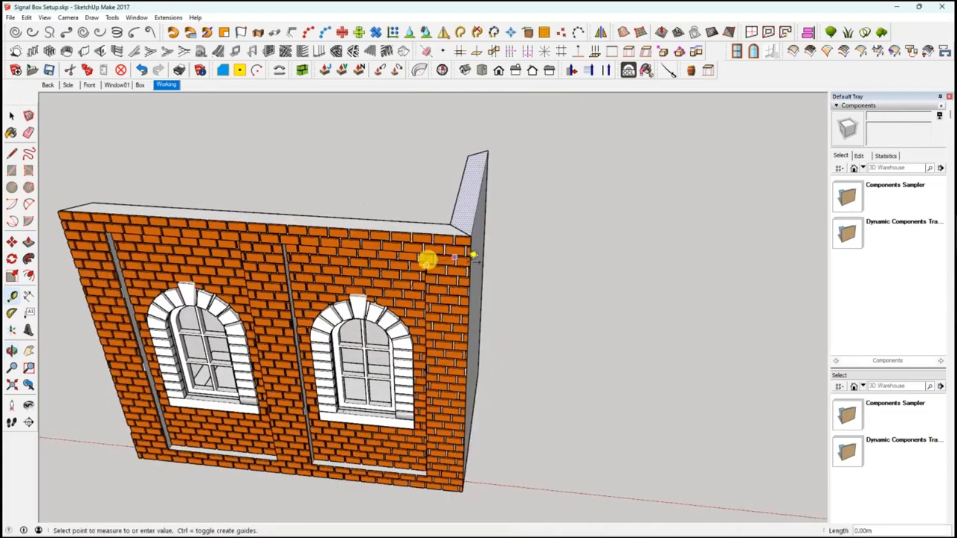
pyautogui.click(426, 263)
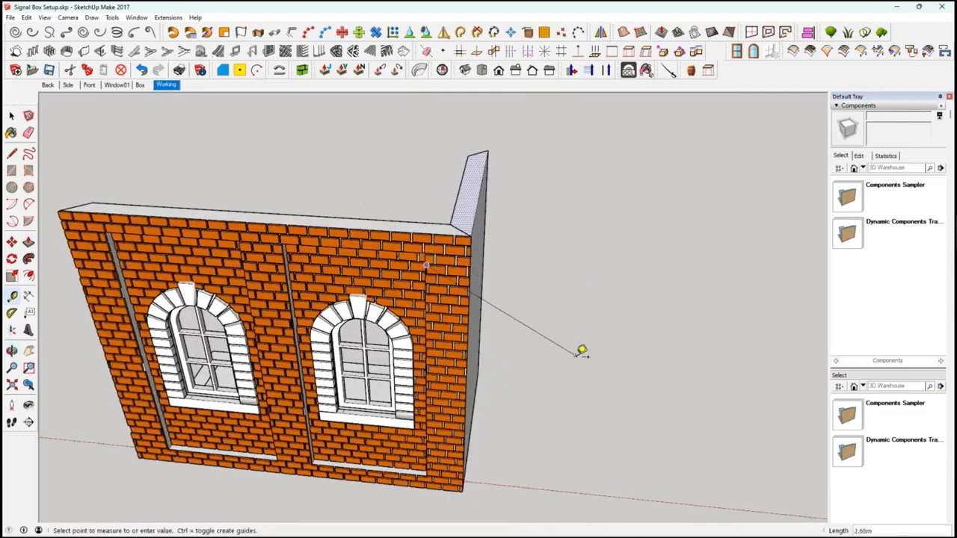
pyautogui.click(583, 341)
pyautogui.moveTo(311, 341); pyautogui.dragTo(399, 389, button='middle')
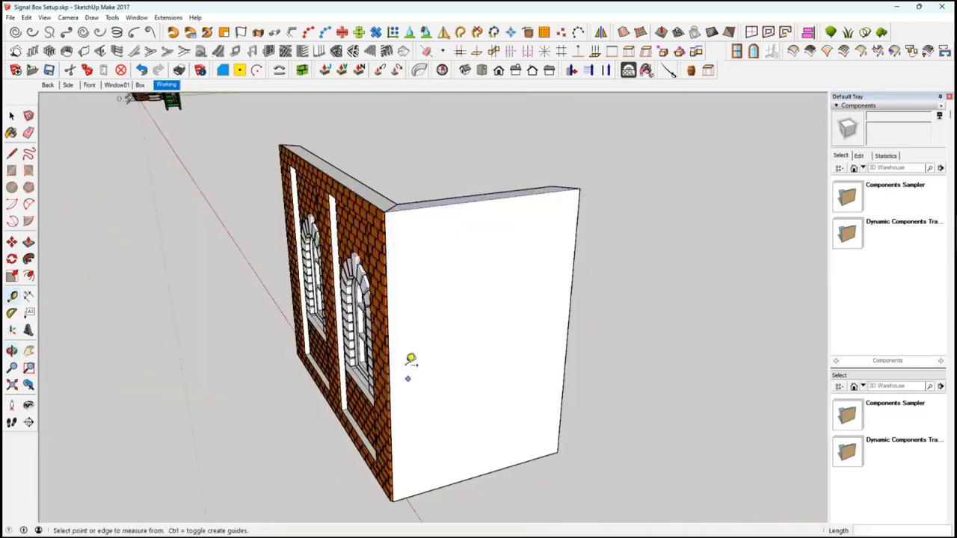
# Offset the outline of the plain end wall's outer face inward by 0.62 m.
pyautogui.press('space')
pyautogui.click(438, 356)
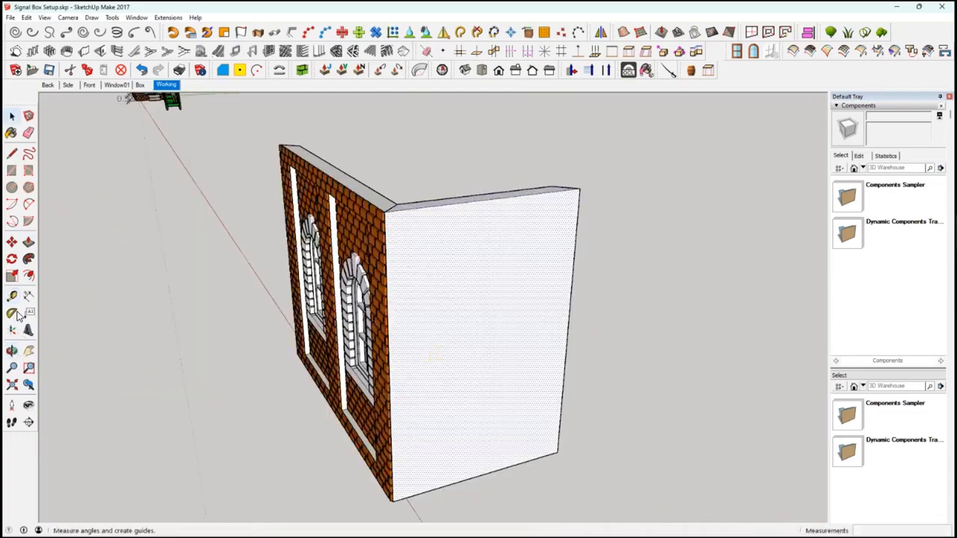
pyautogui.click(28, 275)
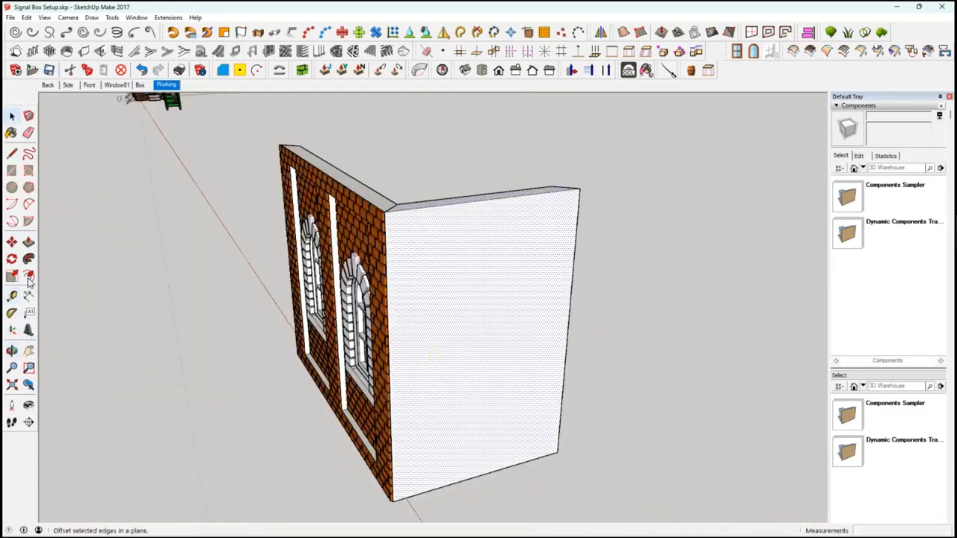
pyautogui.click(394, 355)
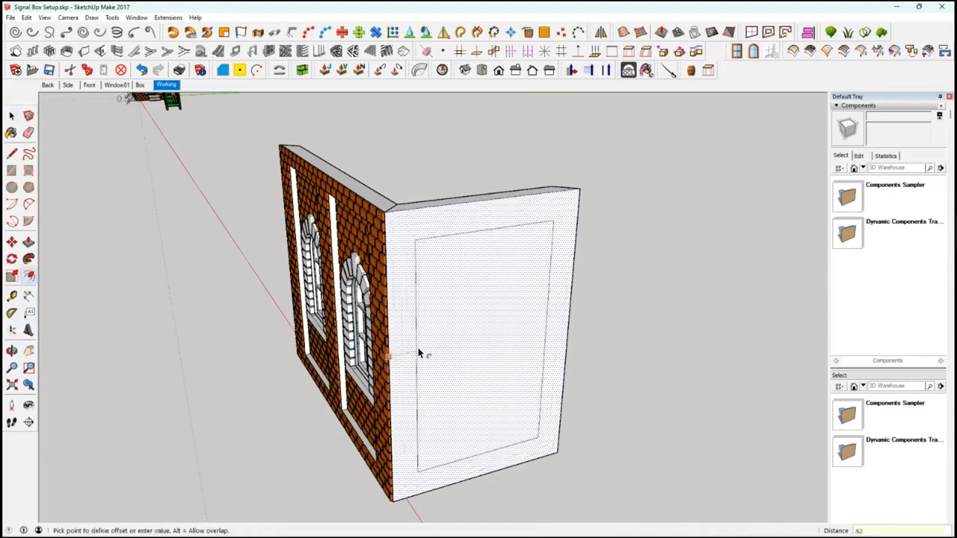
pyautogui.click(418, 347)
pyautogui.press('space')
# Push the inner rectangle of the end wall inward 0.16 m to form a recessed panel.
pyautogui.click(471, 357)
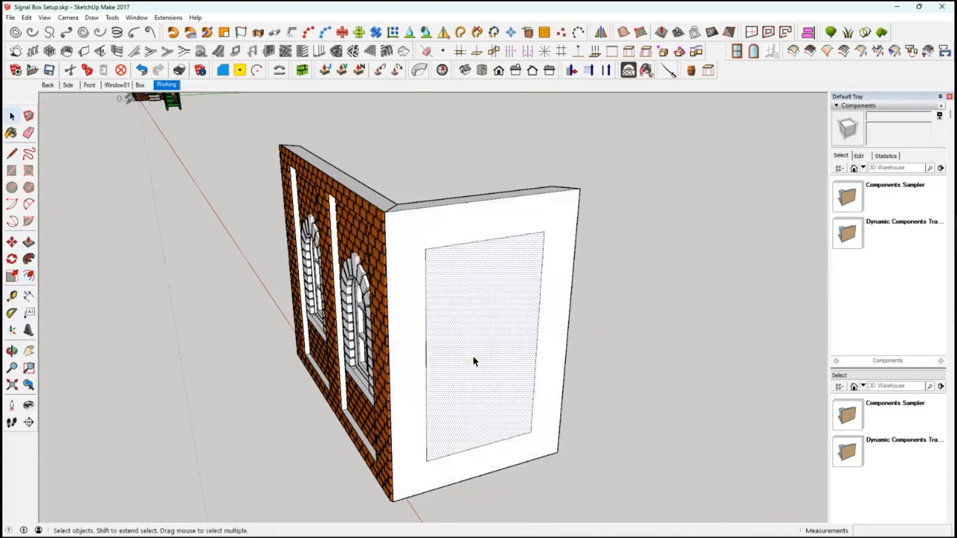
pyautogui.press('p')
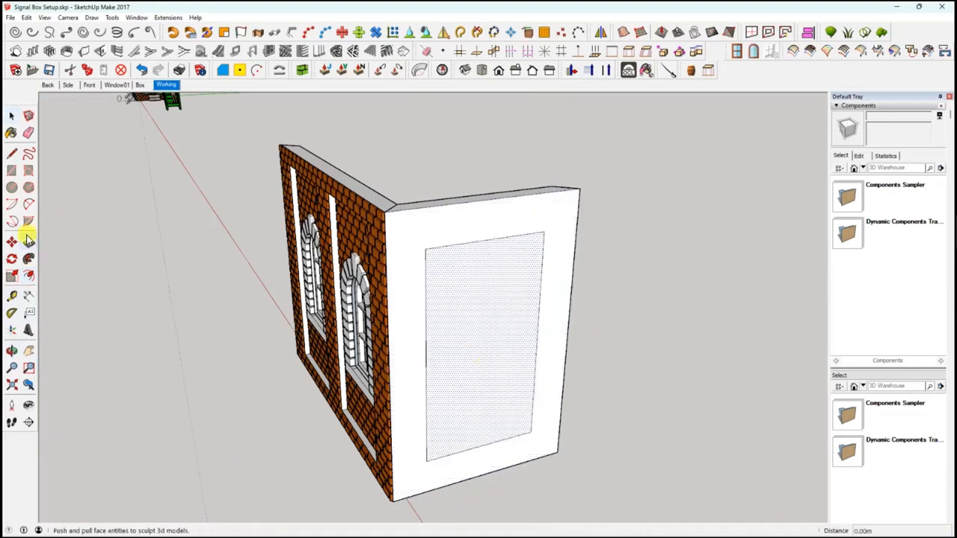
pyautogui.click(453, 325)
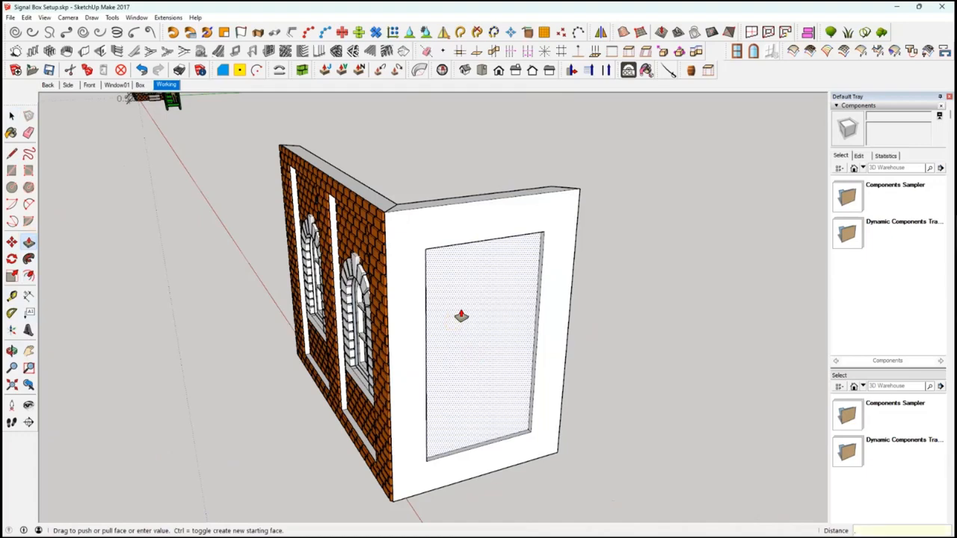
pyautogui.click(461, 316)
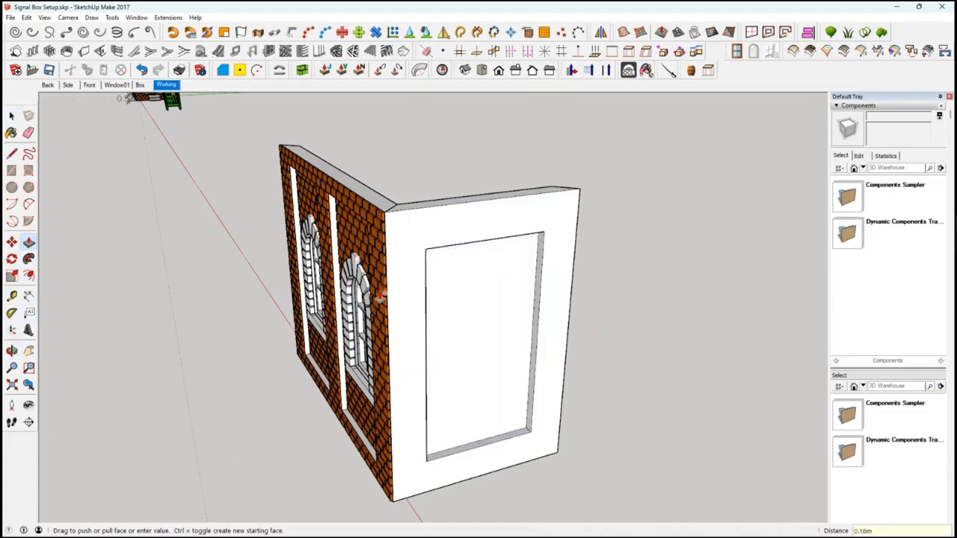
# Select all connected geometry of the plain end wall and make it a group.
pyautogui.moveTo(329, 314); pyautogui.dragTo(378, 327, button='middle')
pyautogui.press('space')
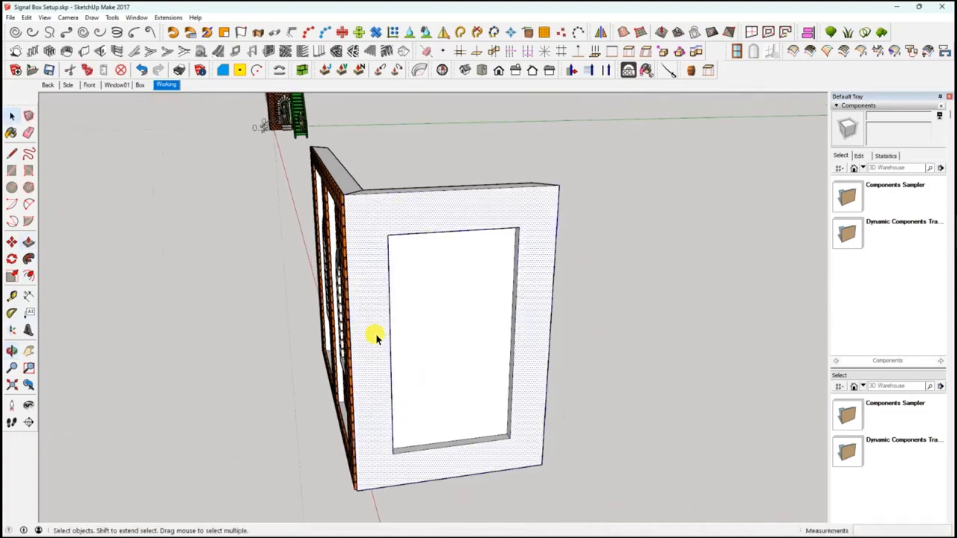
pyautogui.doubleClick(374, 336)
pyautogui.rightClick(373, 336)
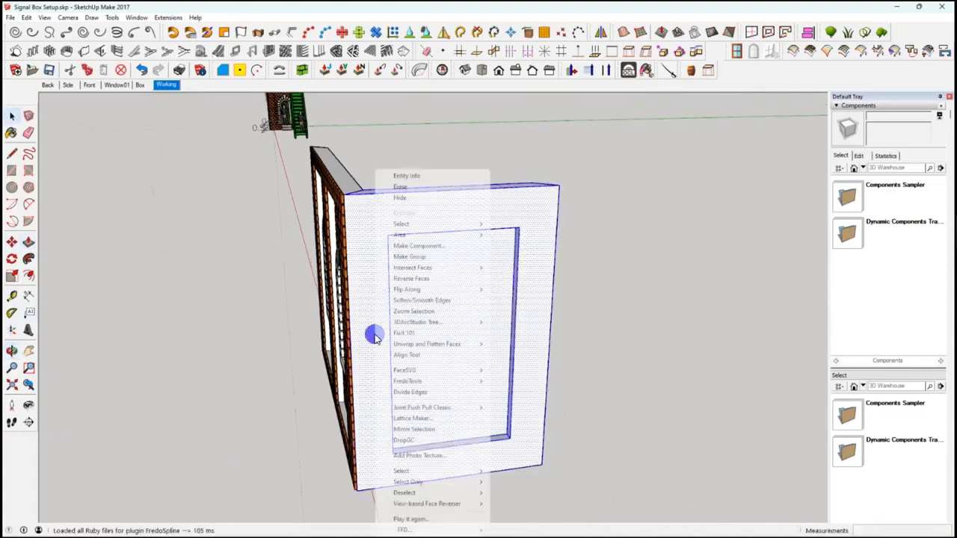
pyautogui.click(417, 257)
# Try removing the window group nearest the corner to inspect the plain trim behind it, and undo the removal.
pyautogui.moveTo(448, 380); pyautogui.dragTo(459, 333, button='middle')
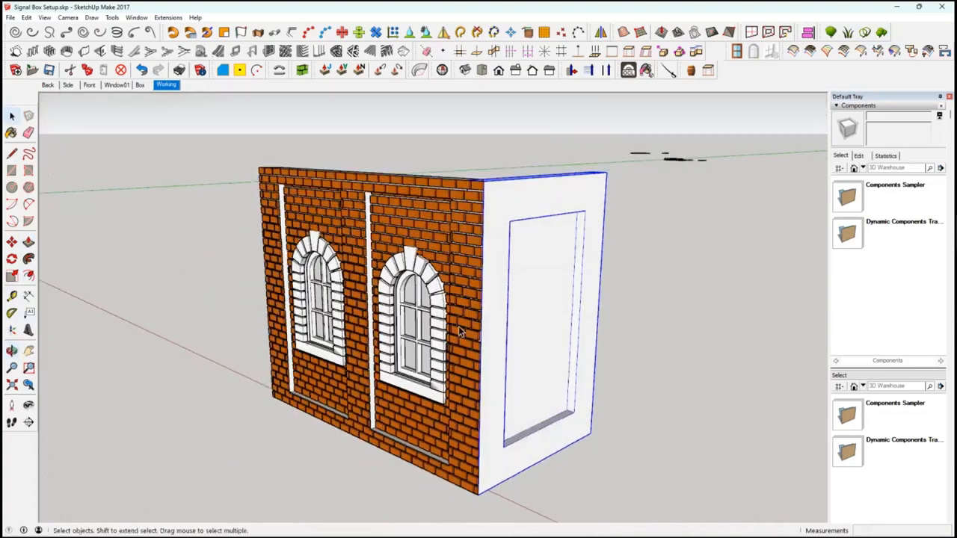
pyautogui.scroll(3, 434, 337)
pyautogui.click(432, 345)
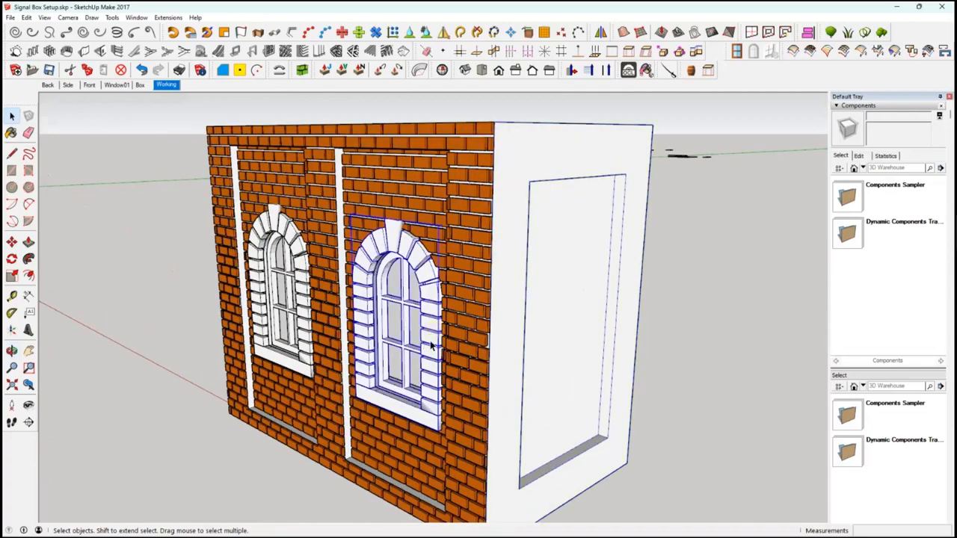
pyautogui.moveTo(524, 357); pyautogui.dragTo(482, 343, button='middle')
pyautogui.rightClick(500, 184)
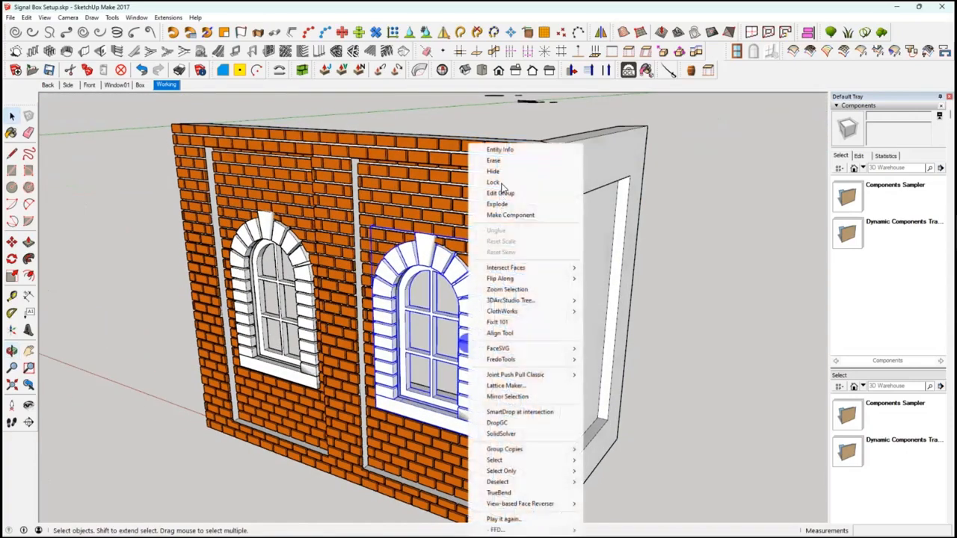
pyautogui.click(497, 204)
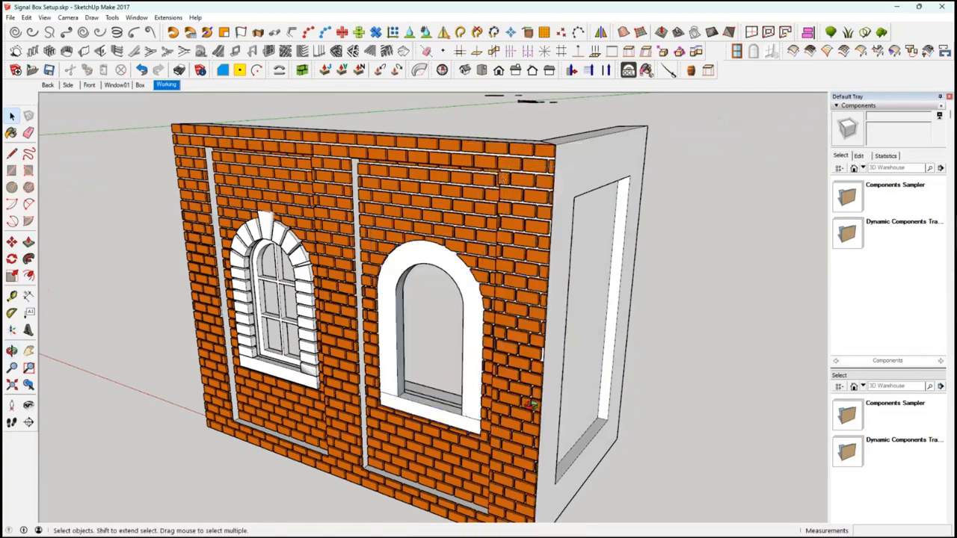
pyautogui.moveTo(531, 403); pyautogui.dragTo(482, 371, button='middle')
pyautogui.scroll(3, 429, 395)
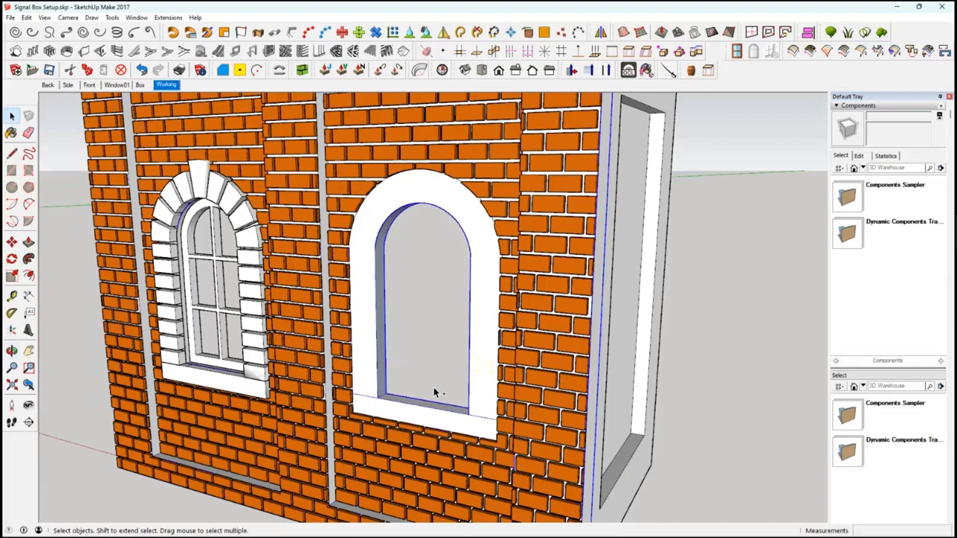
pyautogui.moveTo(434, 390); pyautogui.dragTo(415, 374, button='middle')
pyautogui.hotkey('ctrl', 'z')
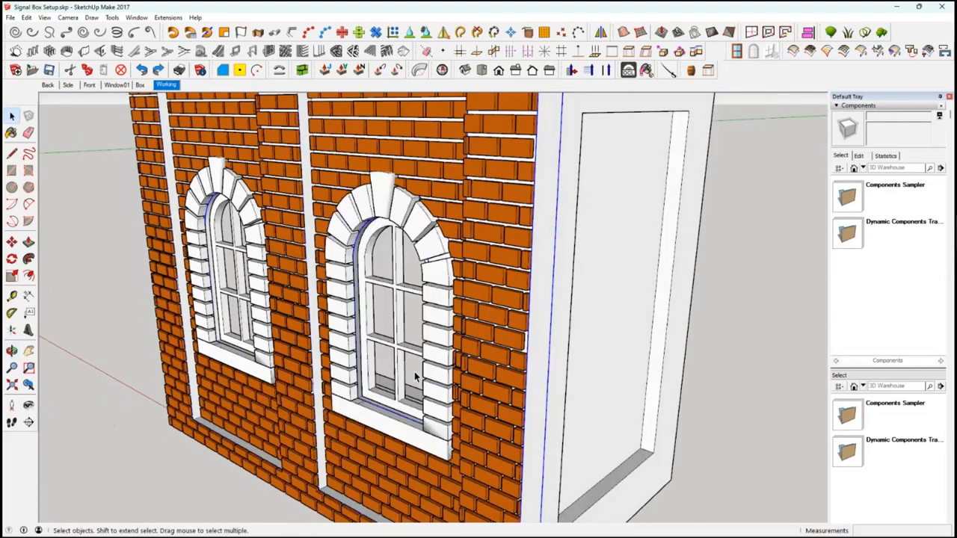
# Copy the stone-block arch surround and the plain arched trim from the Window01 scene.
pyautogui.scroll(-8, 412, 381)
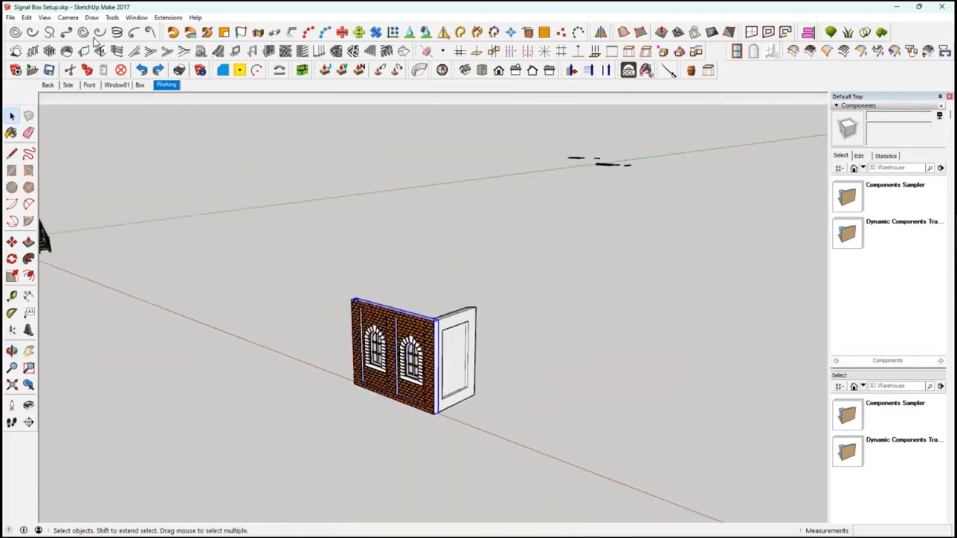
pyautogui.click(117, 84)
pyautogui.moveTo(566, 216); pyautogui.dragTo(439, 106, button='middle')
pyautogui.moveTo(470, 137); pyautogui.dragTo(419, 161, button='middle')
pyautogui.moveTo(418, 161); pyautogui.dragTo(600, 315)
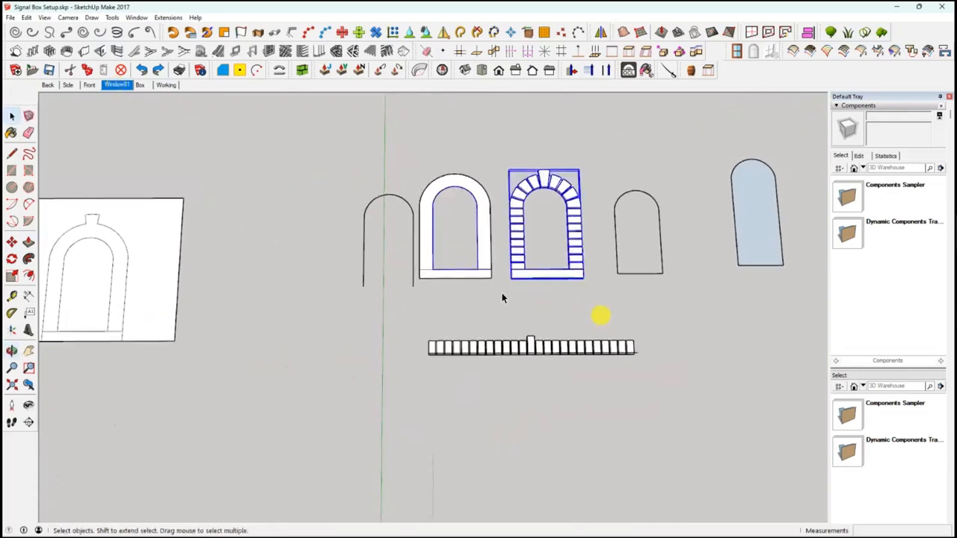
pyautogui.keyDown('shift'); pyautogui.moveTo(422, 187); pyautogui.dragTo(508, 294); pyautogui.keyUp('shift')
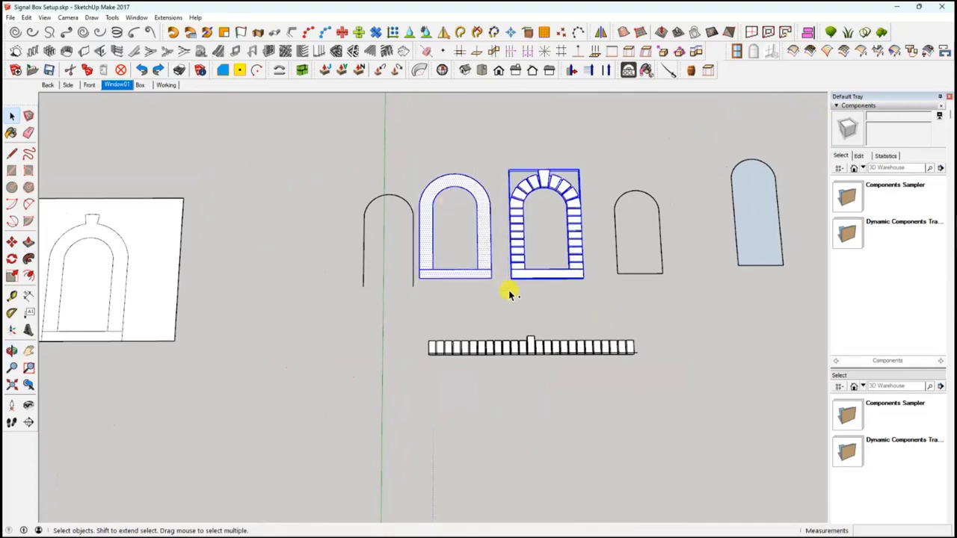
pyautogui.click(87, 70)
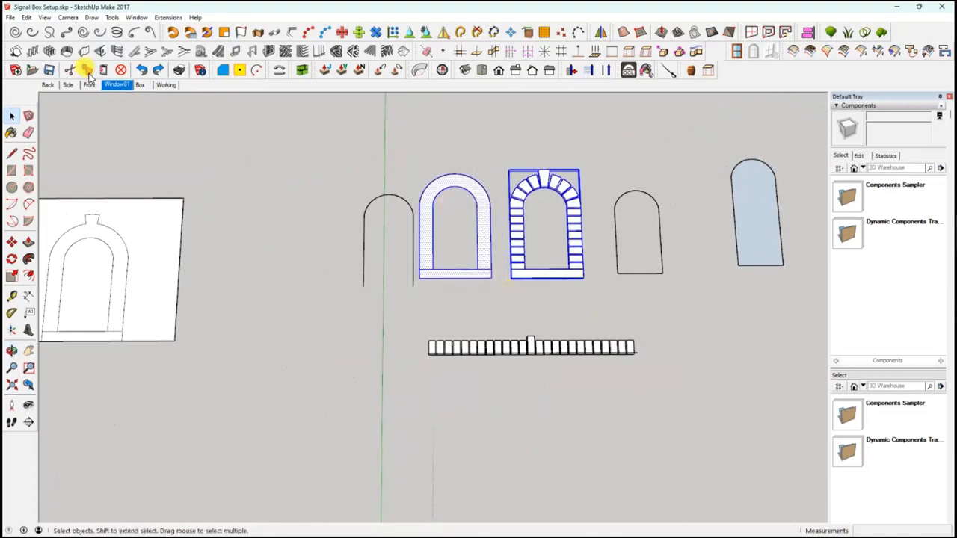
# Return to the Working scene and paste the copied arch pieces on the ground beside the plain end wall.
pyautogui.click(168, 85)
pyautogui.scroll(5, 458, 382)
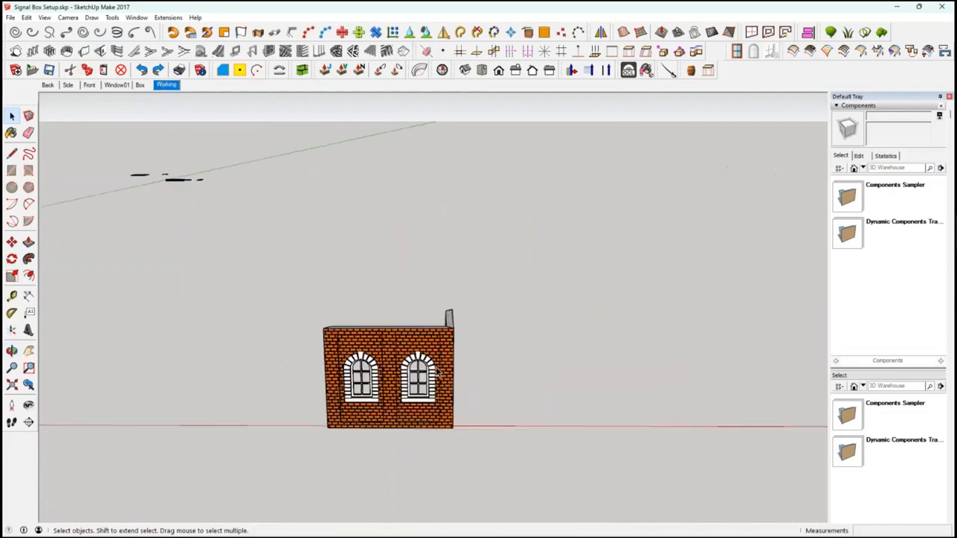
pyautogui.moveTo(531, 419); pyautogui.dragTo(381, 320, button='middle')
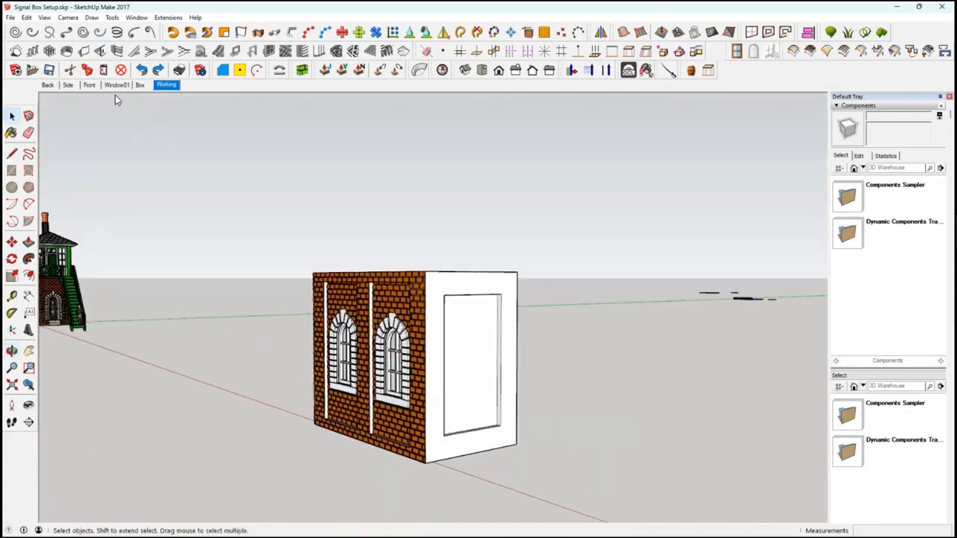
pyautogui.keyDown('shift'); pyautogui.moveTo(115, 95); pyautogui.dragTo(336, 396, button='middle'); pyautogui.keyUp('shift')
pyautogui.hotkey('ctrl', 'v')
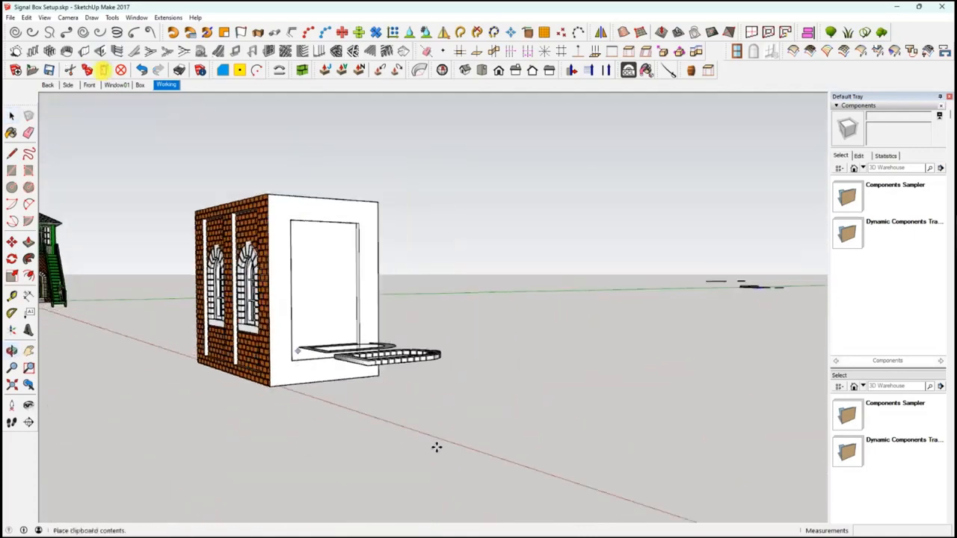
# Rotate both pasted arch pieces 90° about their sill corner so they stand upright.
pyautogui.moveTo(451, 474); pyautogui.dragTo(438, 400, button='middle')
pyautogui.scroll(-3, 434, 381)
pyautogui.click(11, 259)
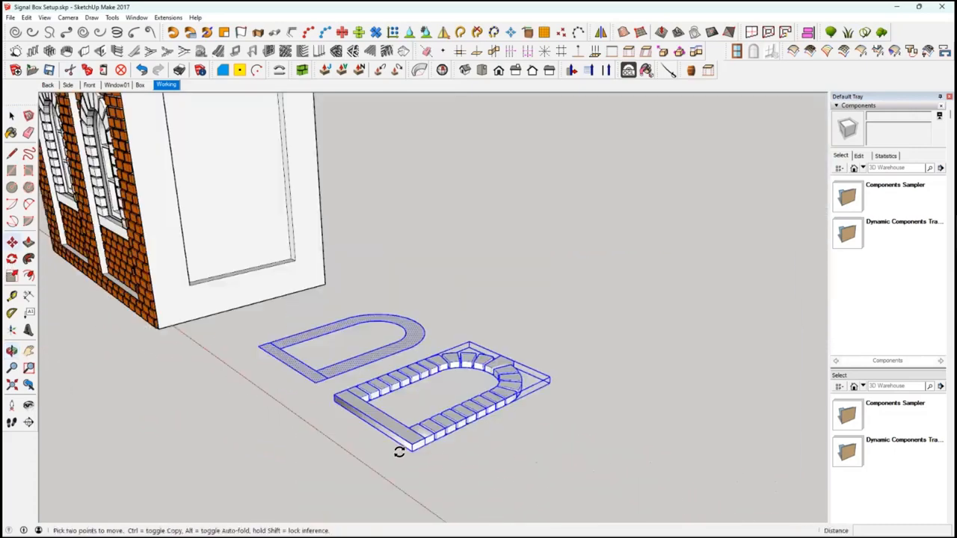
pyautogui.click(417, 451)
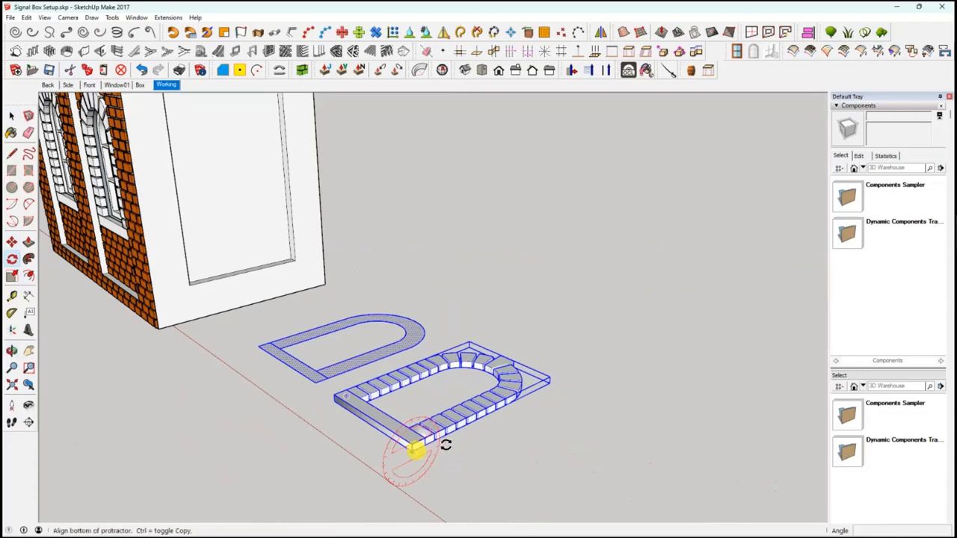
pyautogui.click(441, 445)
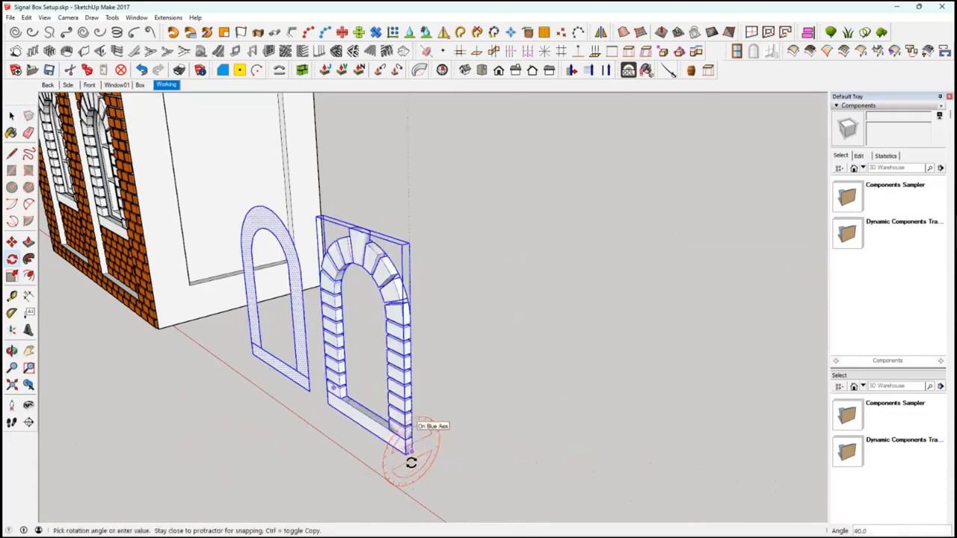
pyautogui.click(410, 442)
# Rotate the two upright arch pieces 90° about the vertical axis so they face the same way as the end wall.
pyautogui.click(407, 455)
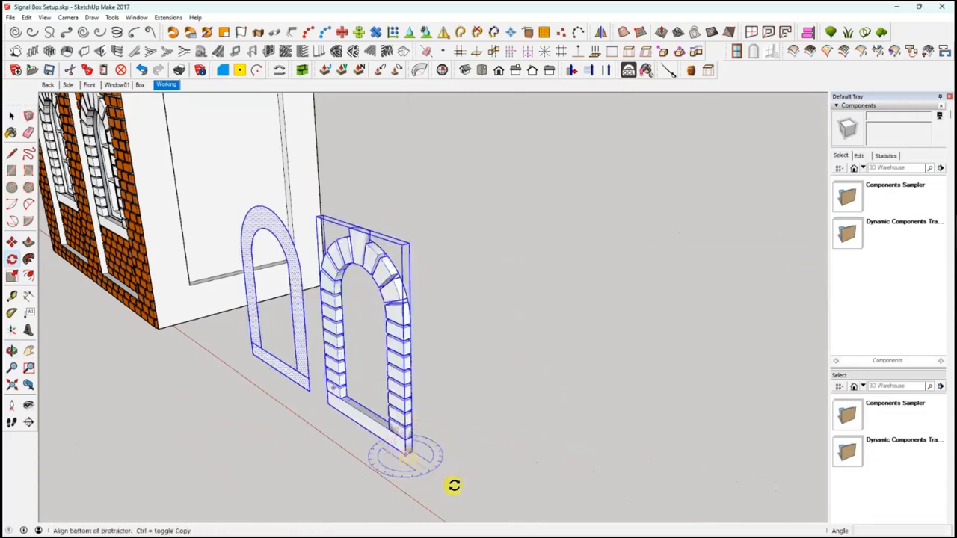
pyautogui.click(453, 485)
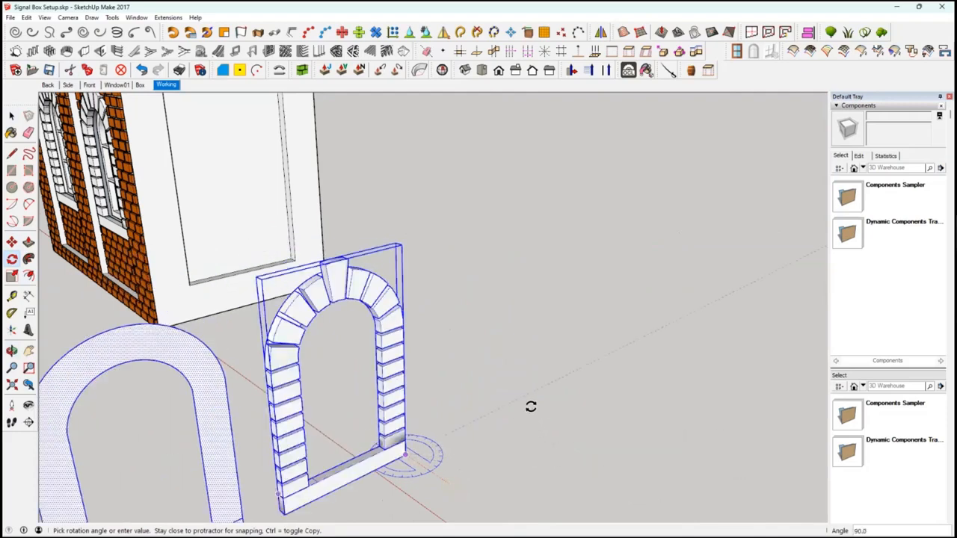
pyautogui.click(436, 446)
# Move the plain arched trim by its sill's bottom midpoint onto the midpoint of the recessed panel's lower edge.
pyautogui.moveTo(606, 372); pyautogui.dragTo(376, 275, button='middle')
pyautogui.scroll(-5, 437, 255)
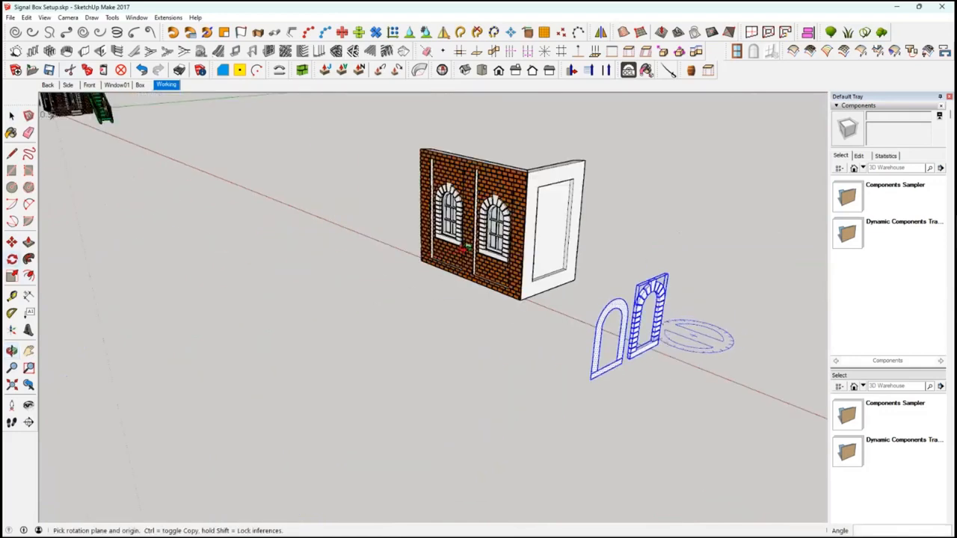
pyautogui.moveTo(458, 251); pyautogui.dragTo(443, 273, button='middle')
pyautogui.press('space')
pyautogui.scroll(5, 511, 316)
pyautogui.click(510, 312)
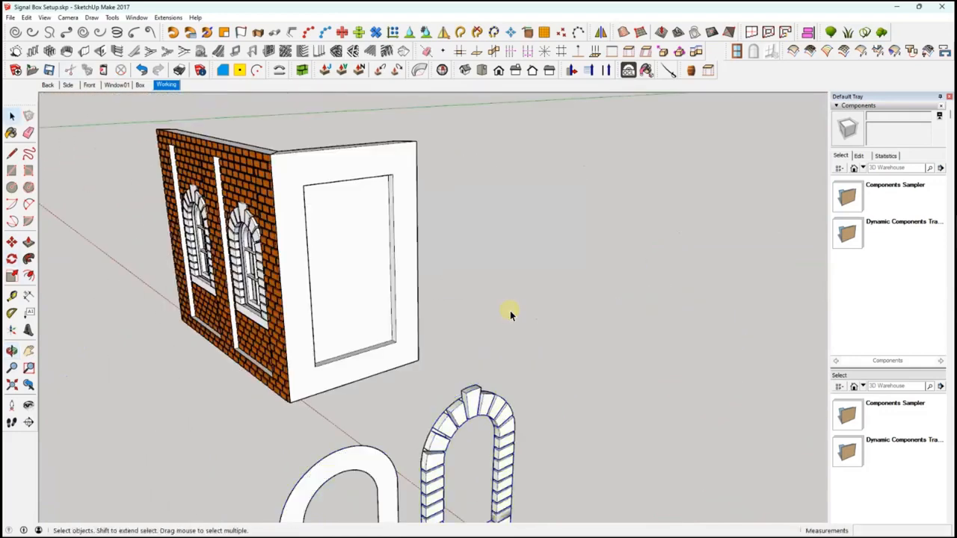
pyautogui.click(371, 468)
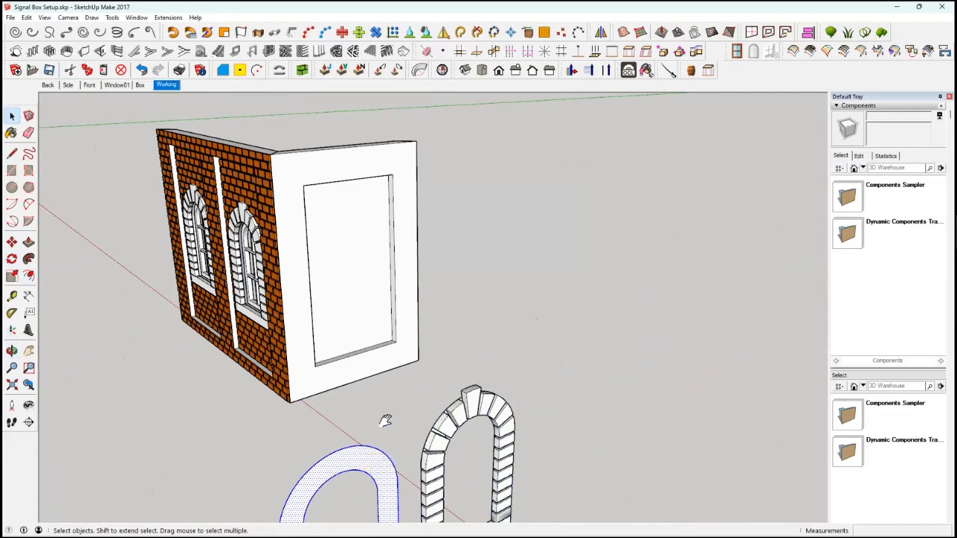
pyautogui.moveTo(385, 421); pyautogui.dragTo(378, 344, button='middle')
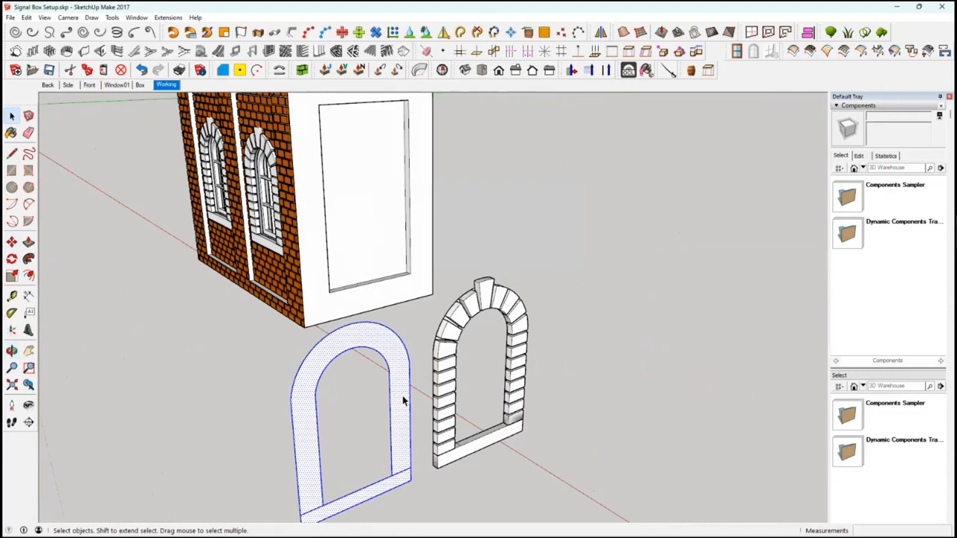
pyautogui.click(11, 242)
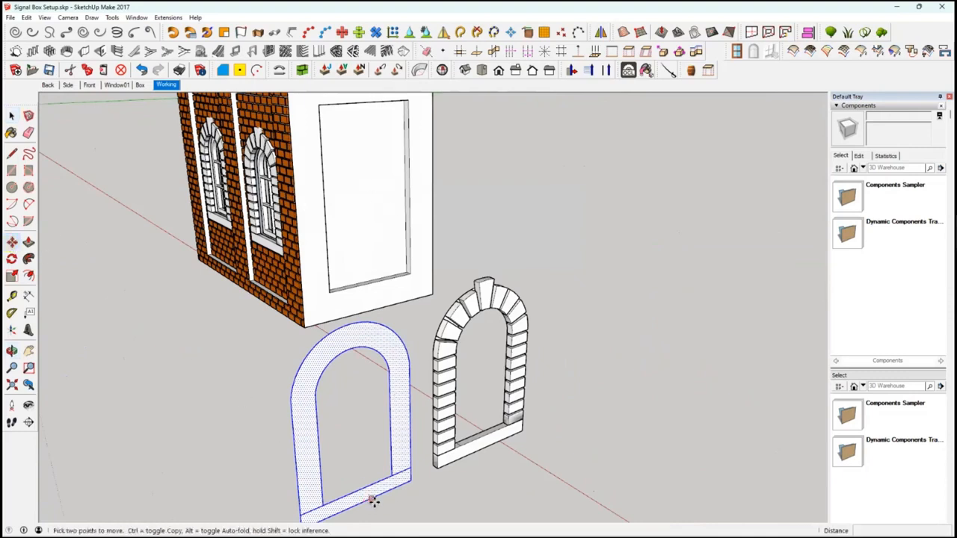
pyautogui.click(364, 505)
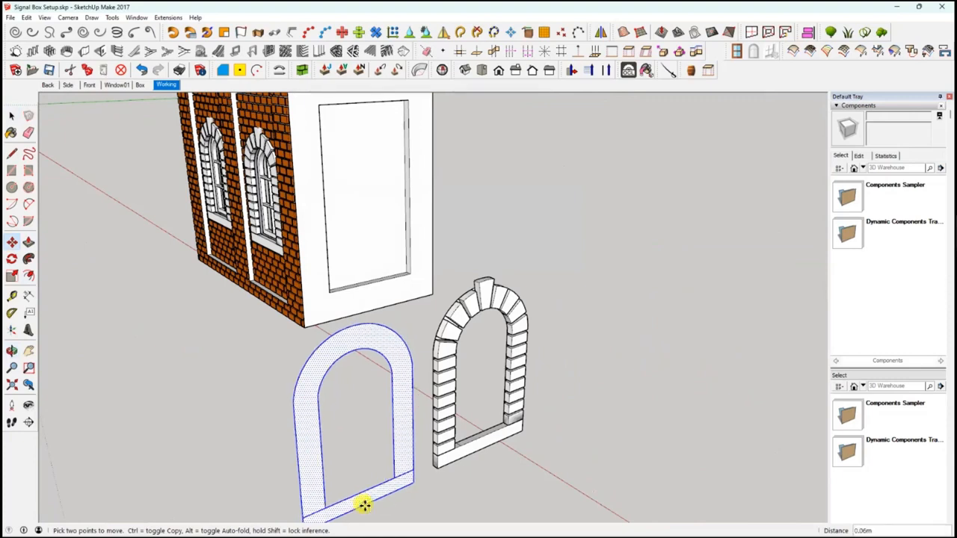
pyautogui.click(376, 283)
# Raise the plain arched trim vertically so its sill's underside aligns with the sill of the nearest front-wall window.
pyautogui.scroll(5, 381, 284)
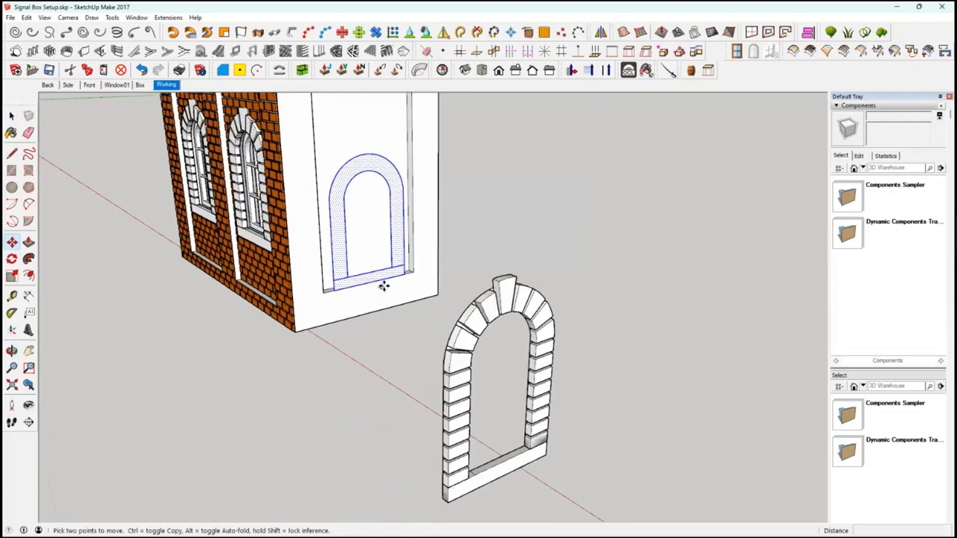
pyautogui.moveTo(440, 486); pyautogui.dragTo(421, 465, button='middle')
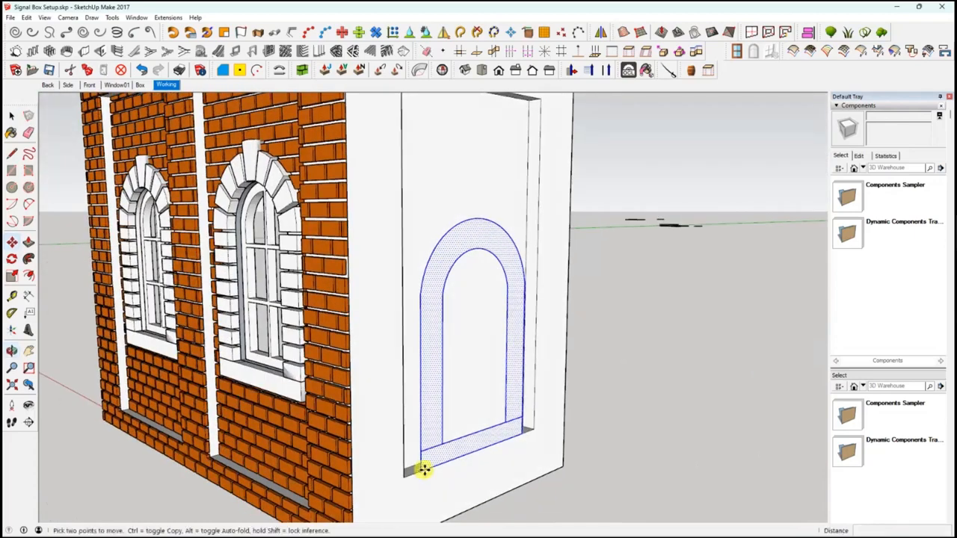
pyautogui.click(424, 469)
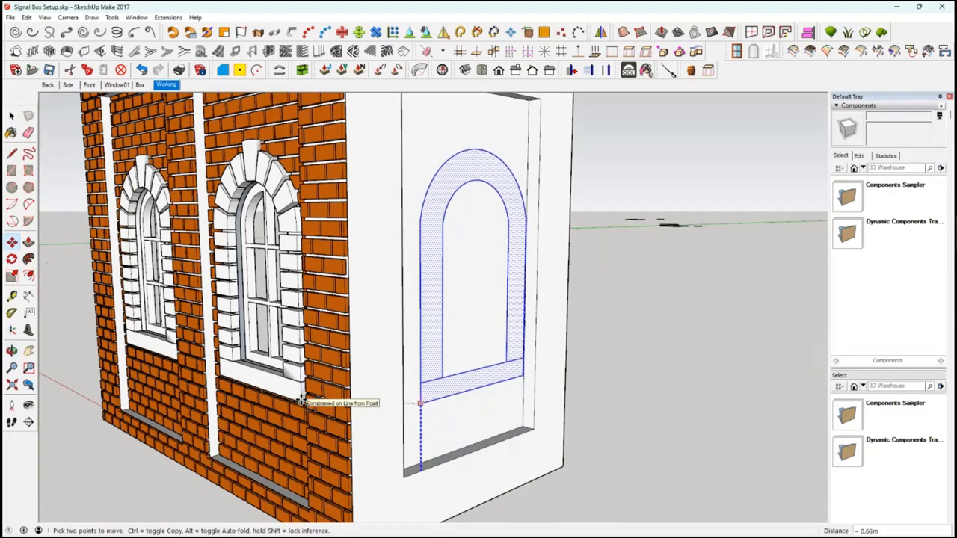
pyautogui.click(301, 403)
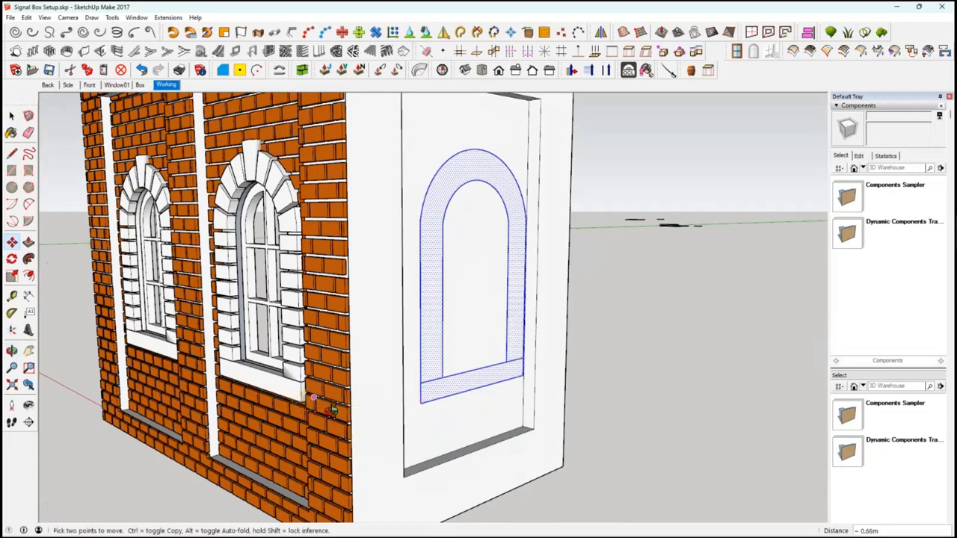
pyautogui.moveTo(397, 413); pyautogui.dragTo(408, 431, button='middle')
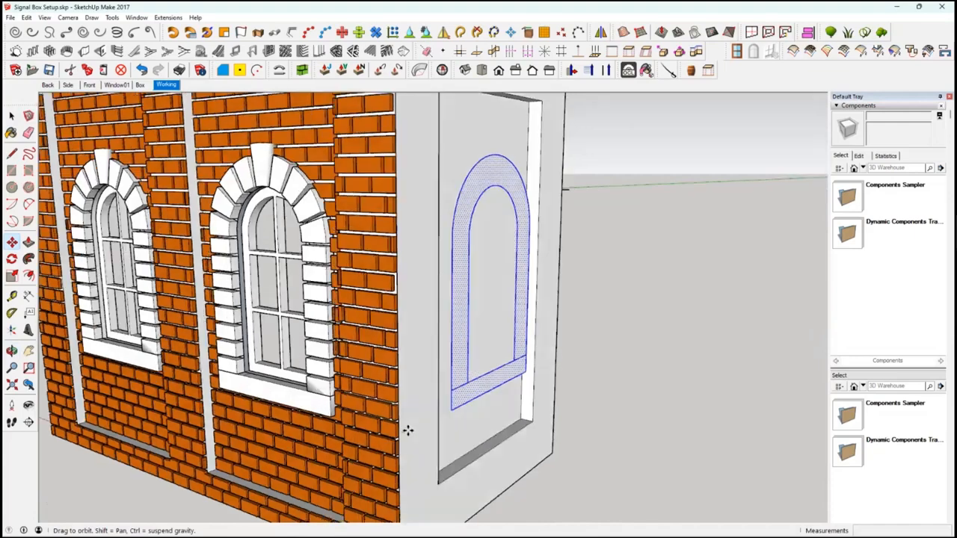
# Cut the plain arched trim and paste it in place inside the end wall group.
pyautogui.moveTo(307, 238); pyautogui.dragTo(337, 421, button='middle')
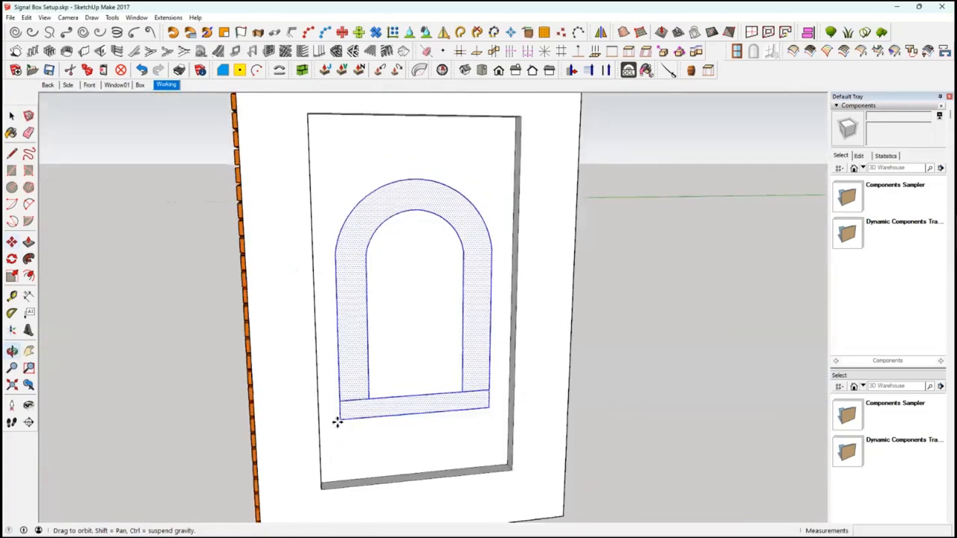
pyautogui.press('m')
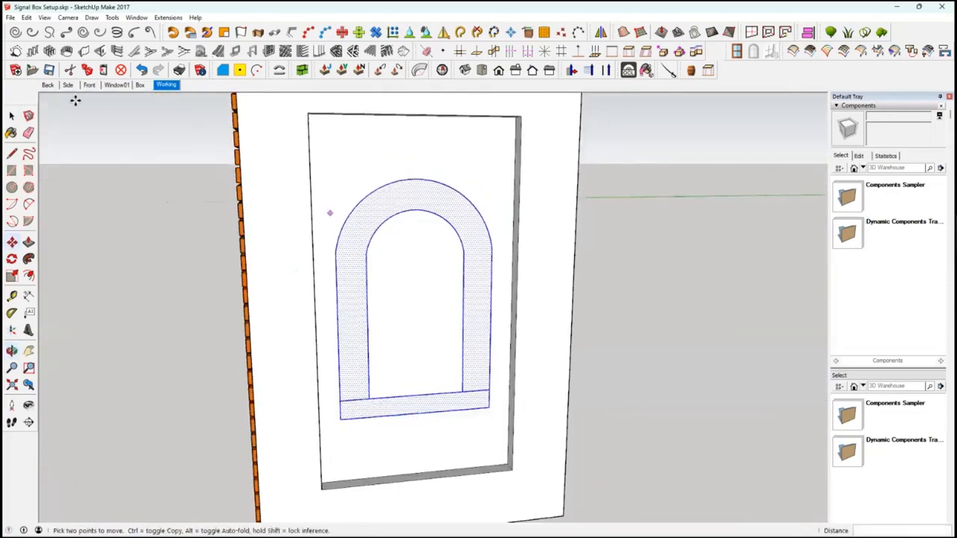
pyautogui.hotkey('ctrl', 'x')
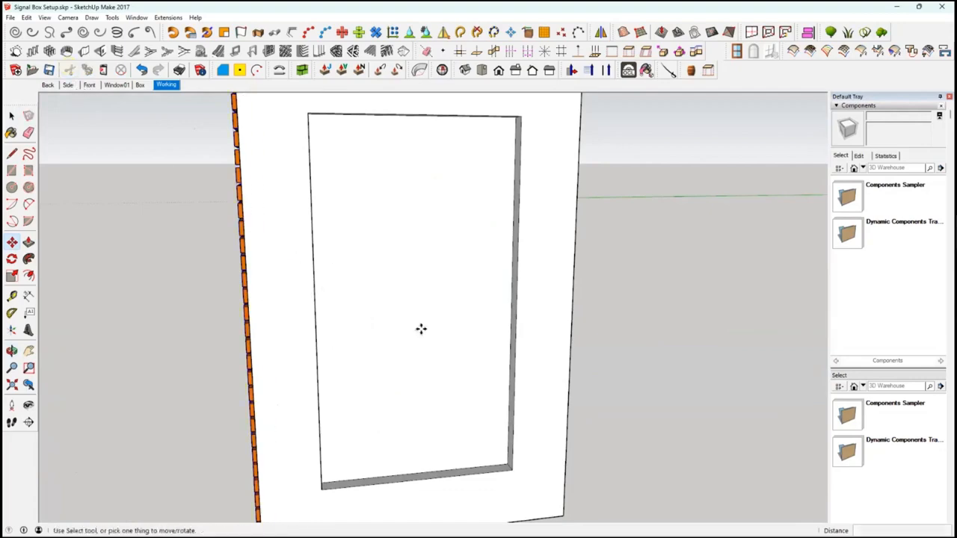
pyautogui.press('space')
pyautogui.doubleClick(416, 332)
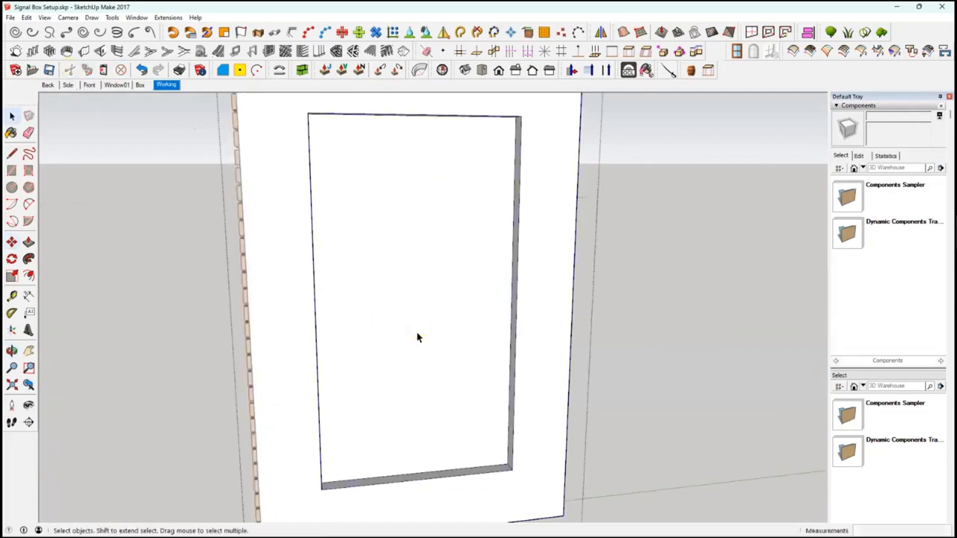
pyautogui.click(418, 339)
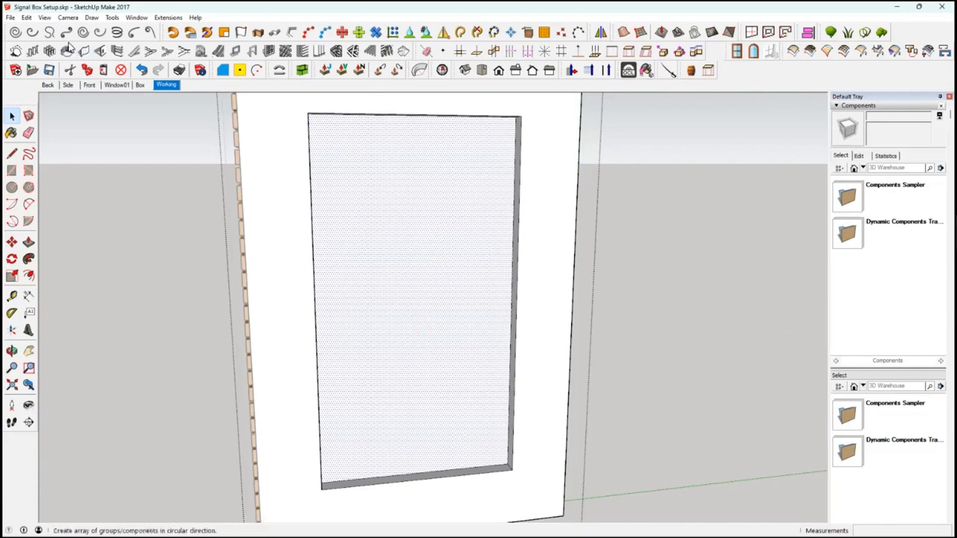
pyautogui.click(26, 16)
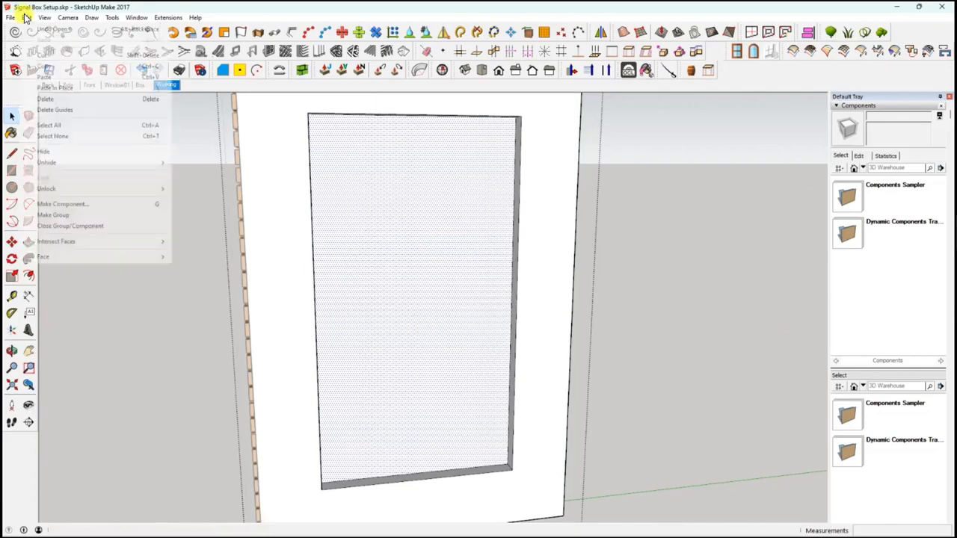
pyautogui.click(75, 88)
# Check whether the pasted arch outline divides the recessed panel face inside the end wall group.
pyautogui.click(400, 343)
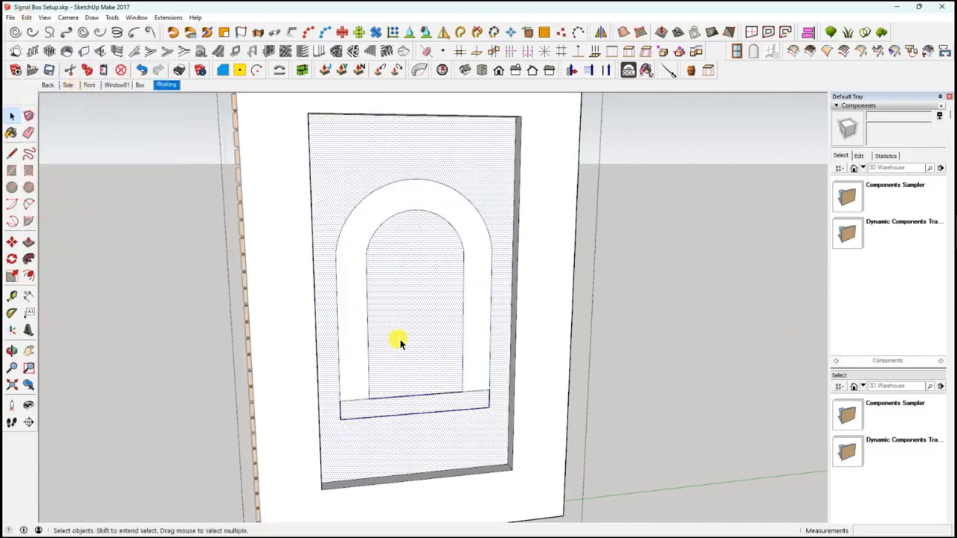
pyautogui.moveTo(402, 342); pyautogui.dragTo(442, 339, button='middle')
pyautogui.moveTo(442, 338); pyautogui.dragTo(497, 366, button='middle')
pyautogui.scroll(2, 496, 366)
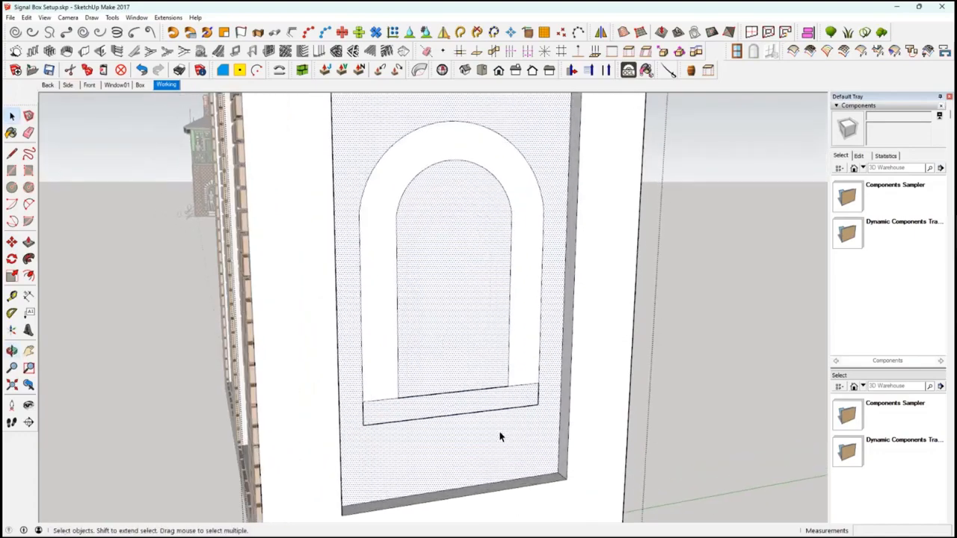
pyautogui.scroll(-1, 502, 433)
pyautogui.click(679, 406)
pyautogui.moveTo(424, 319); pyautogui.dragTo(415, 294, button='middle')
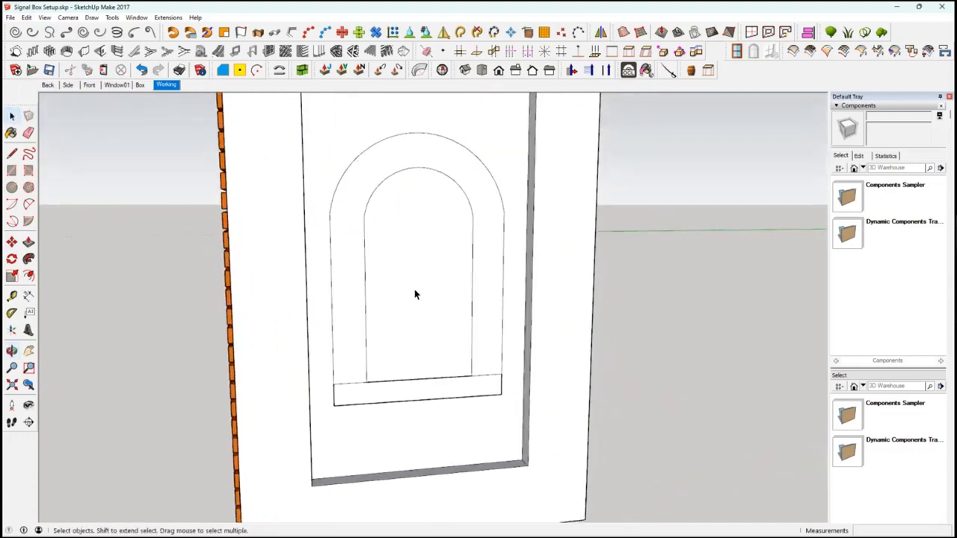
pyautogui.doubleClick(387, 439)
pyautogui.click(396, 360)
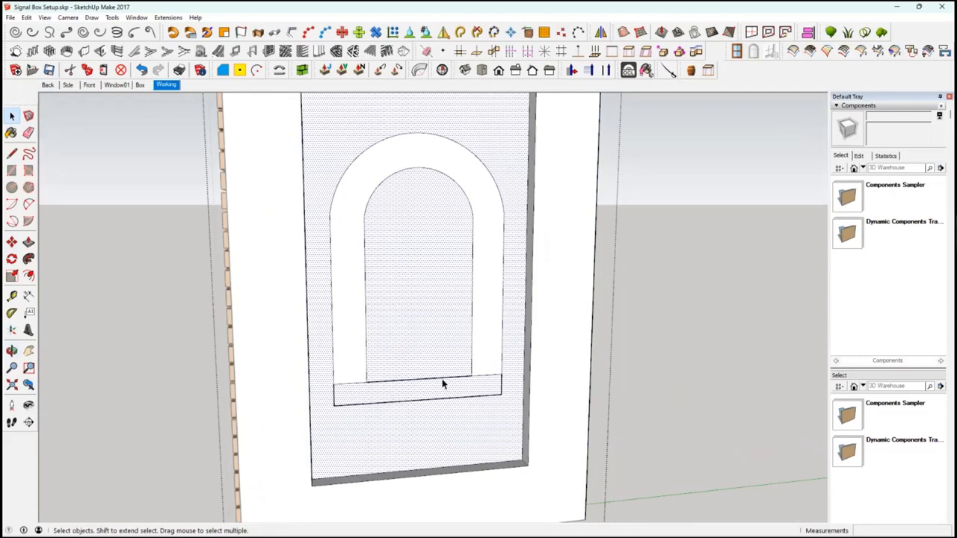
pyautogui.moveTo(448, 400); pyautogui.dragTo(436, 412, button='middle')
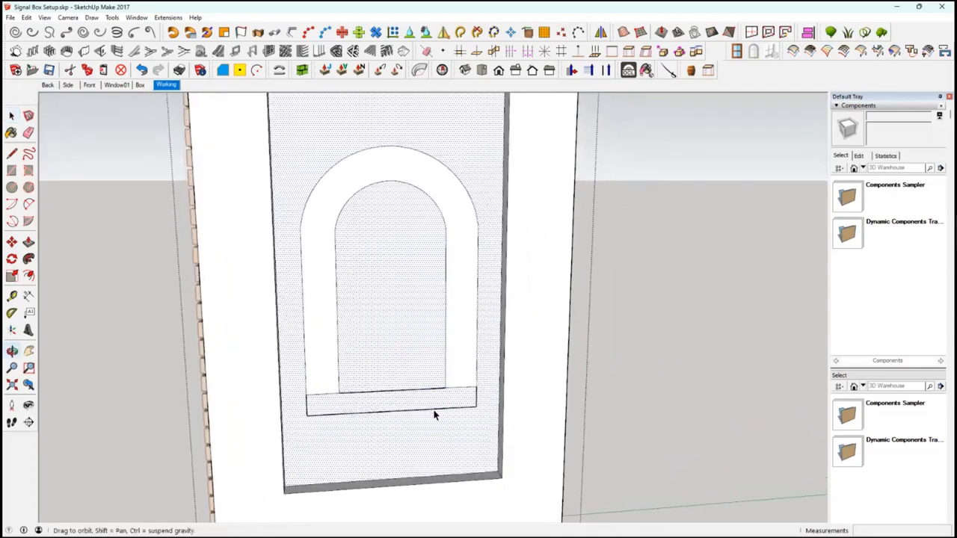
pyautogui.moveTo(294, 149); pyautogui.dragTo(486, 430)
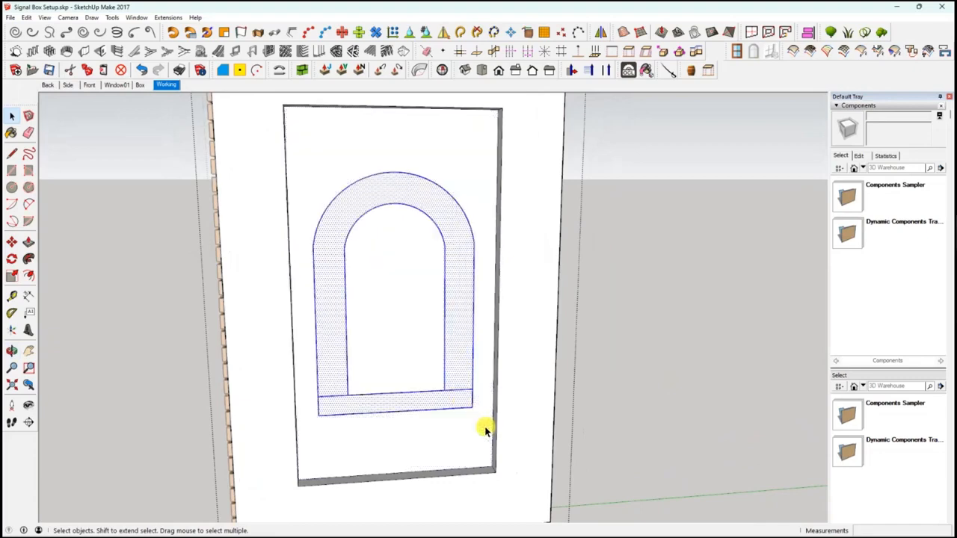
pyautogui.rightClick(449, 402)
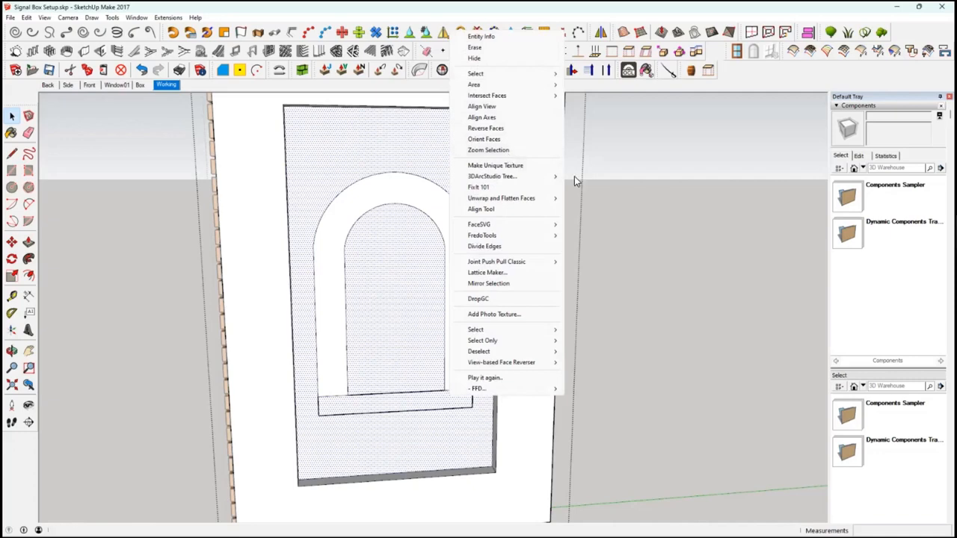
pyautogui.click(686, 279)
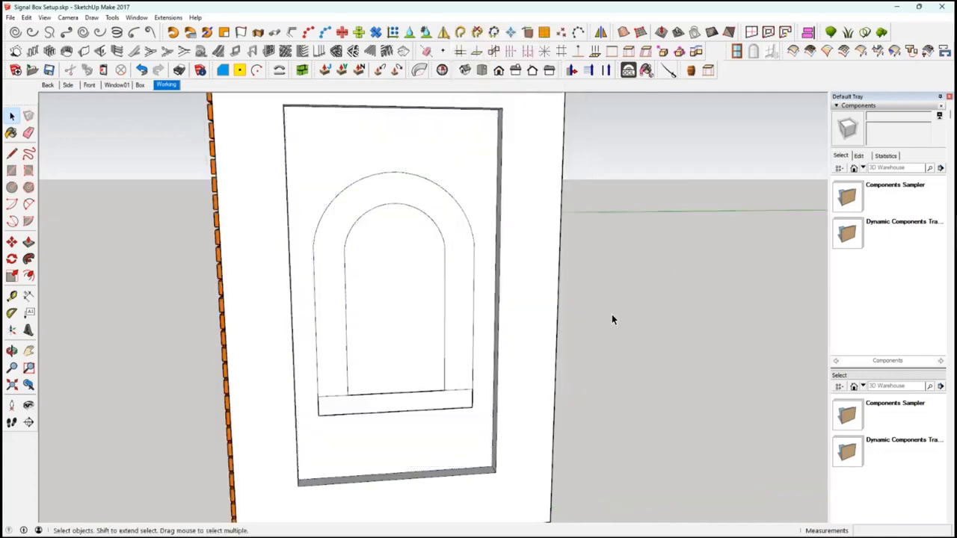
pyautogui.moveTo(611, 320); pyautogui.dragTo(553, 326, button='middle')
pyautogui.moveTo(259, 163); pyautogui.dragTo(453, 444)
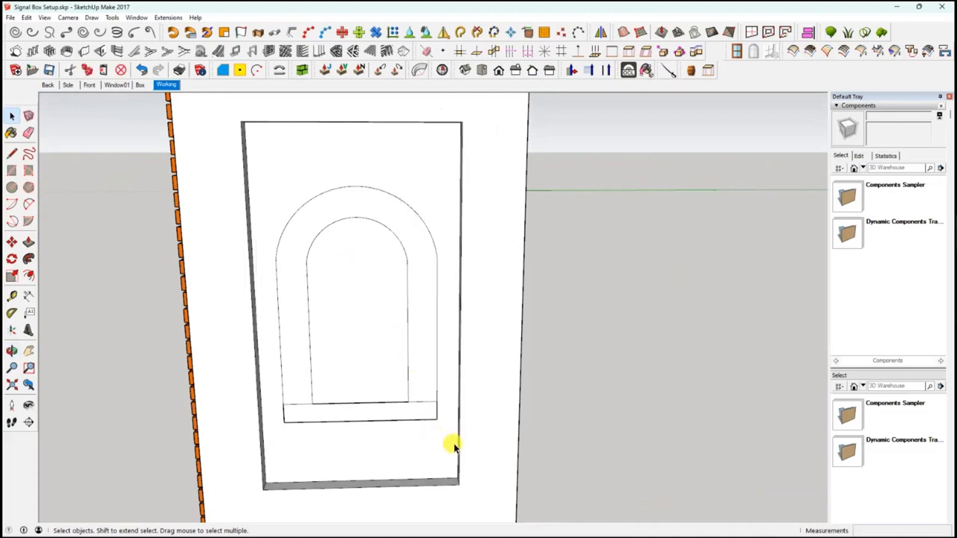
# Inside the end wall group, intersect the arched trim's faces with the model and select the panel face within the arch opening.
pyautogui.doubleClick(426, 400)
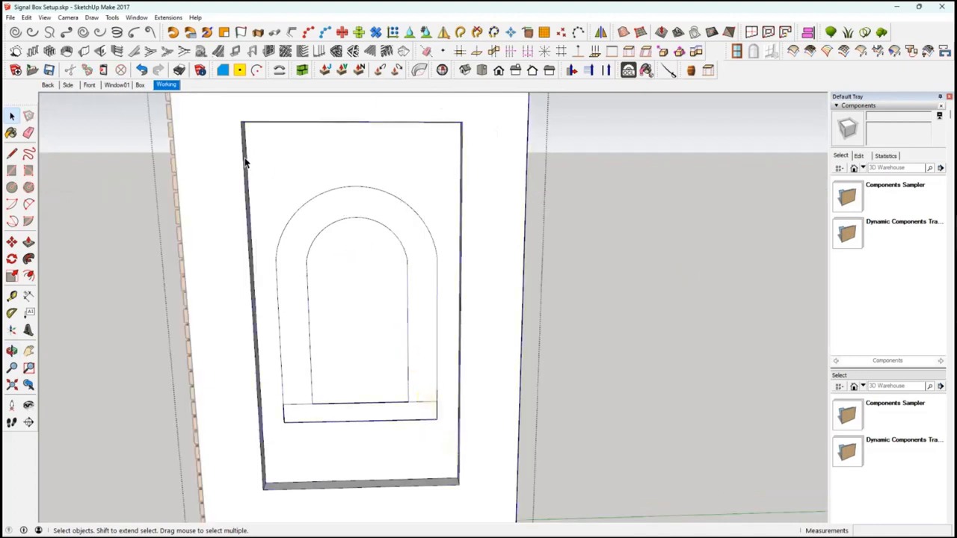
pyautogui.moveTo(246, 163); pyautogui.dragTo(456, 453)
pyautogui.rightClick(413, 286)
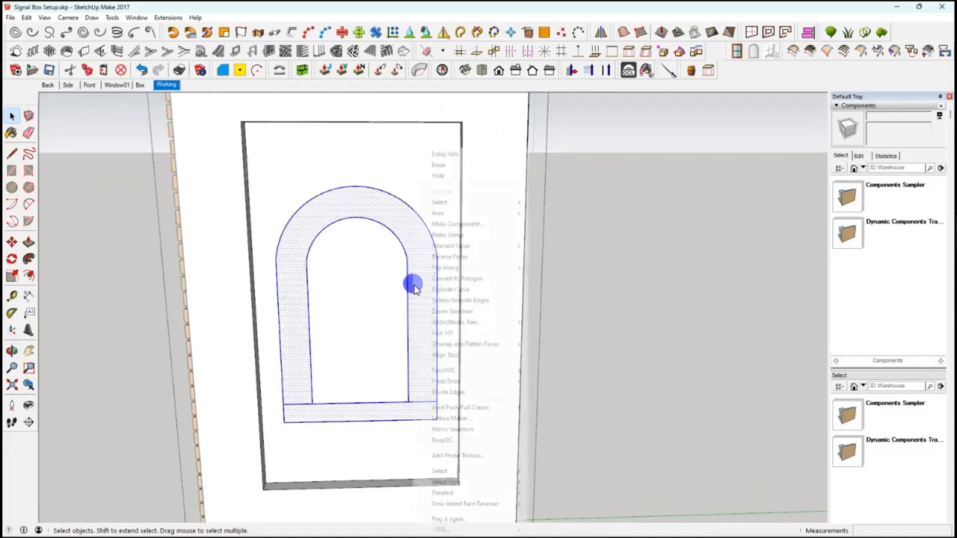
pyautogui.moveTo(458, 250)
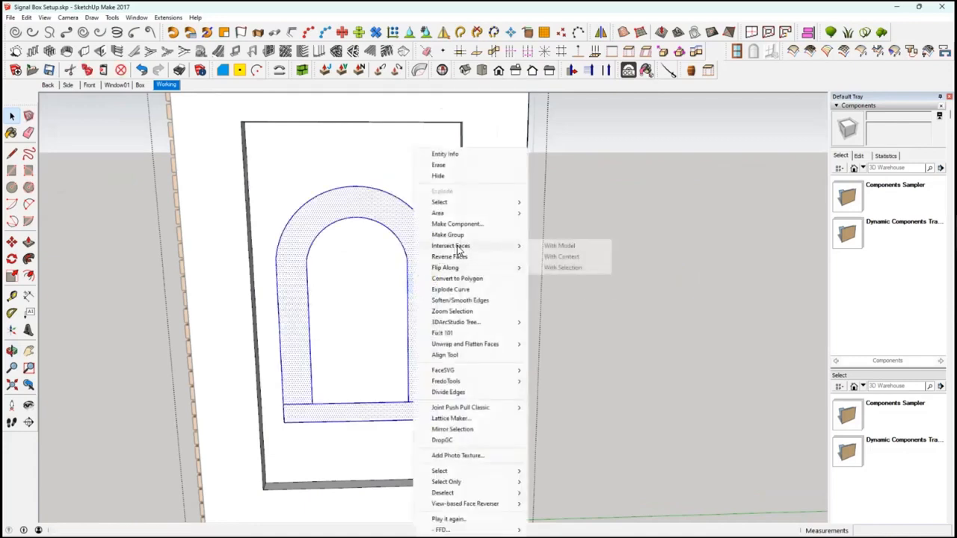
pyautogui.click(553, 246)
pyautogui.click(549, 248)
pyautogui.moveTo(394, 406)
pyautogui.mouseDown(button='middle')
pyautogui.moveTo(435, 362)
pyautogui.moveTo(387, 314)
pyautogui.mouseUp(button='middle')
pyautogui.click(386, 313)
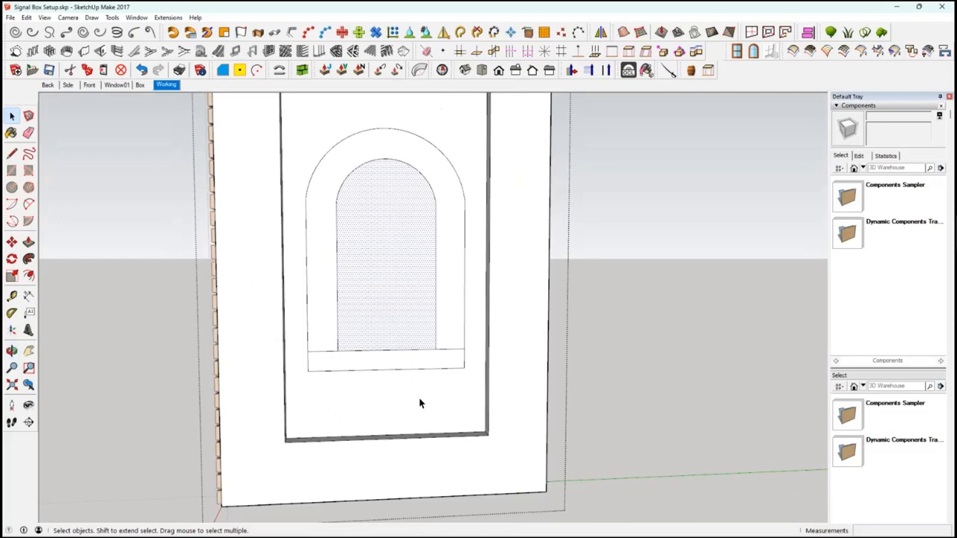
# Push the arched panel face 0.16 m through the end wall to cut the window opening.
pyautogui.moveTo(401, 397); pyautogui.dragTo(420, 330, button='middle')
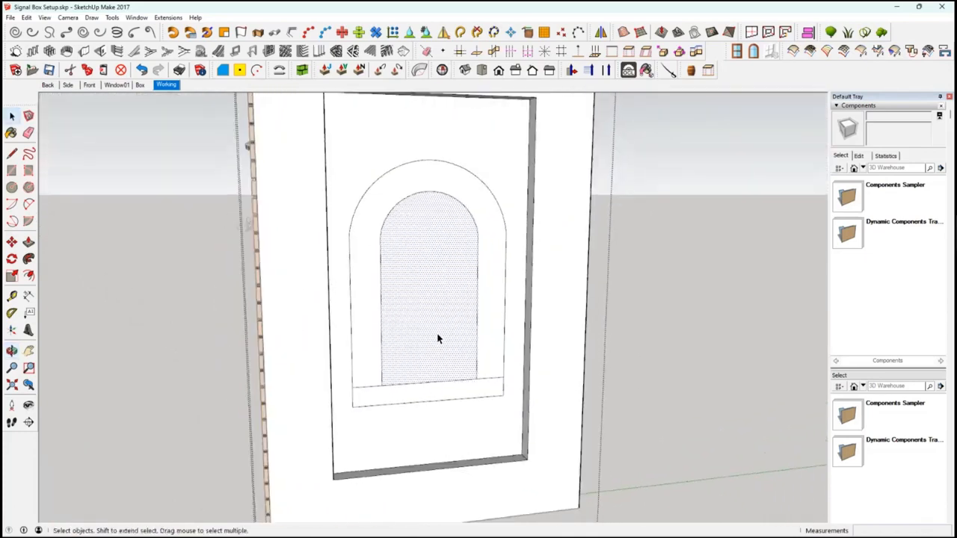
pyautogui.click(29, 241)
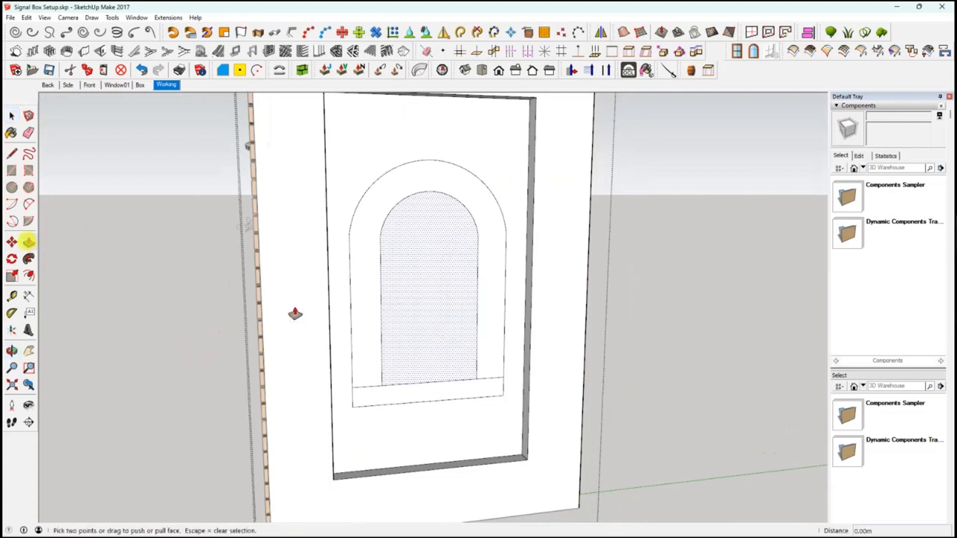
pyautogui.click(427, 356)
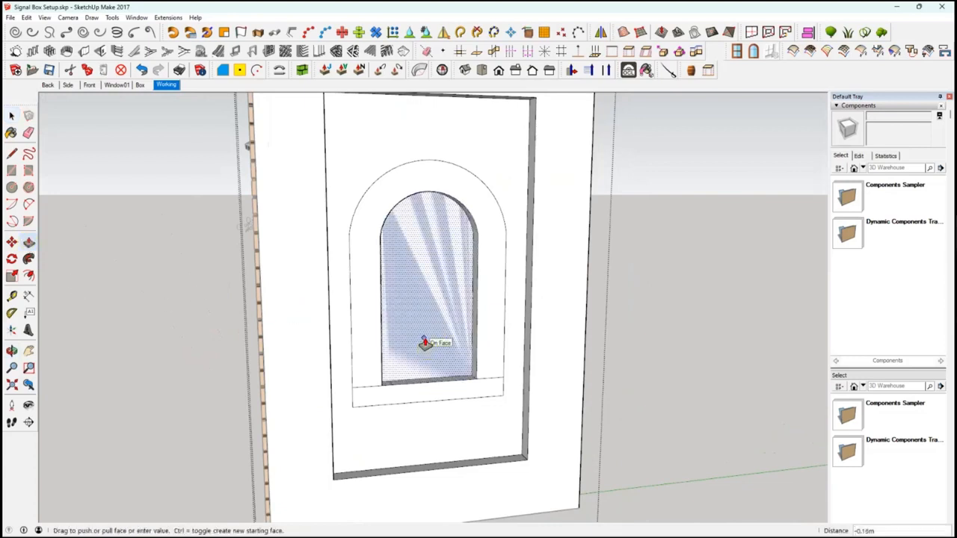
pyautogui.click(424, 342)
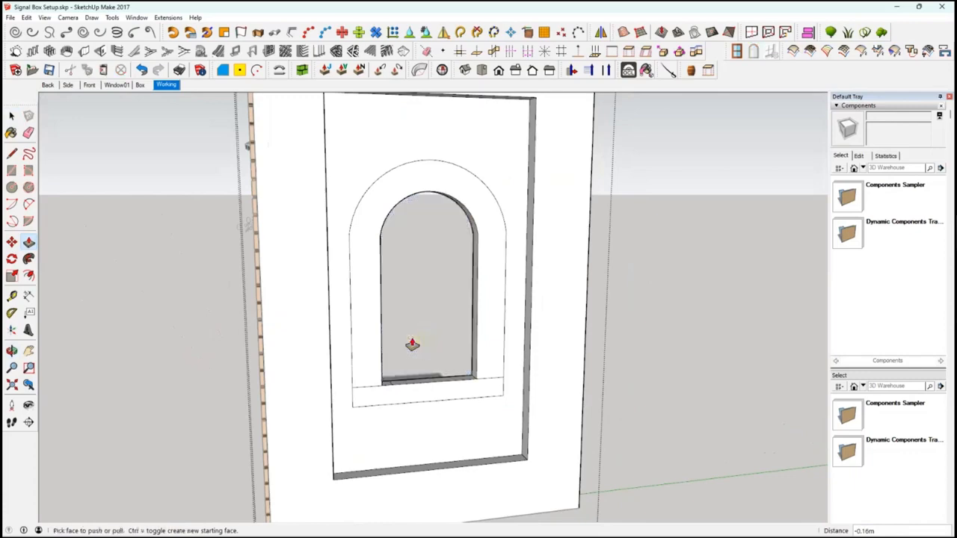
pyautogui.click(10, 115)
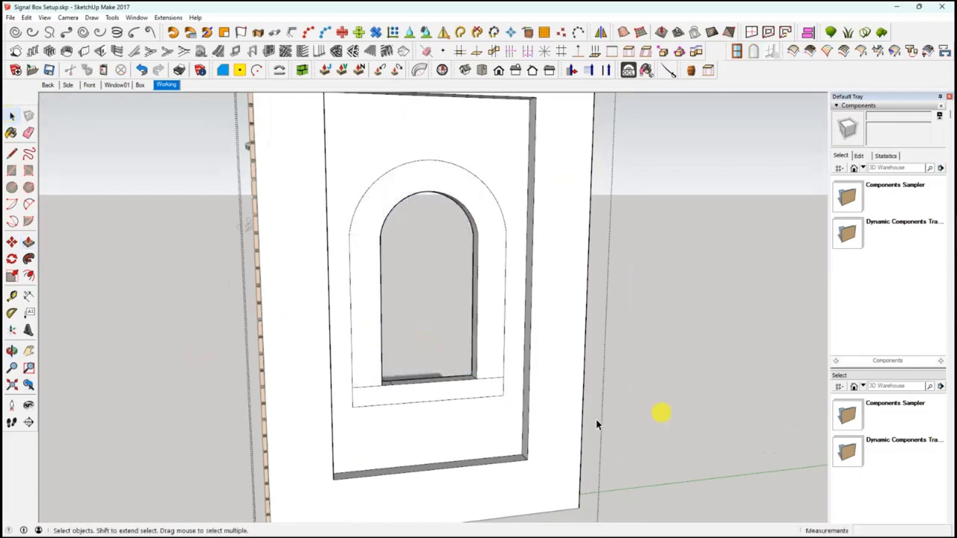
# Move the free-standing block surround onto the arched outline of the end wall's recessed panel, matching it at the sill's lower edge.
pyautogui.scroll(-6, 616, 434)
pyautogui.moveTo(606, 439); pyautogui.dragTo(555, 448, button='middle')
pyautogui.scroll(6, 511, 436)
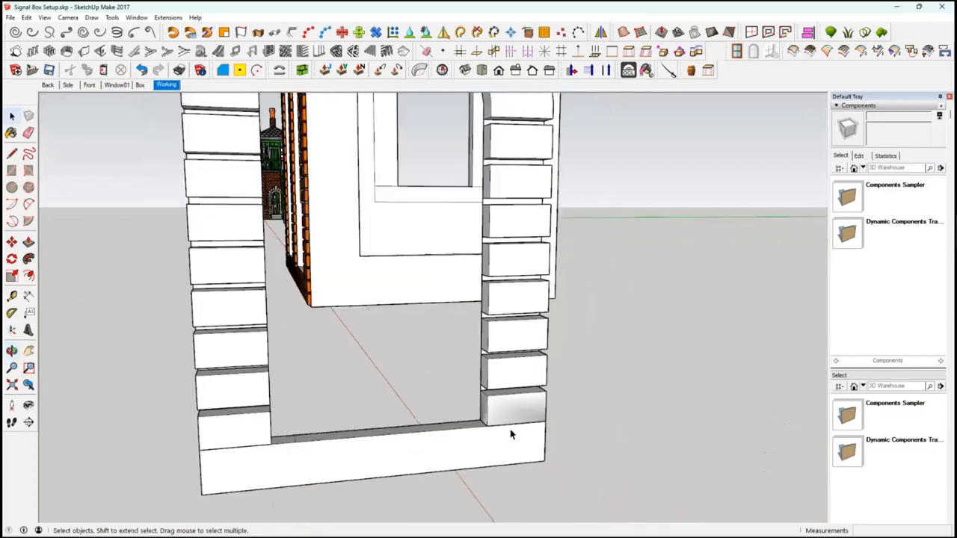
pyautogui.scroll(-1, 509, 435)
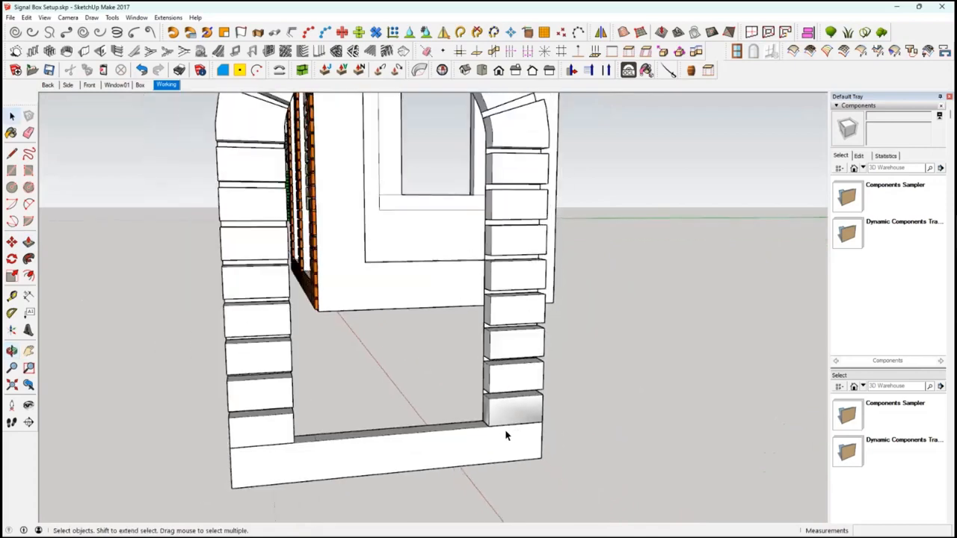
pyautogui.click(16, 243)
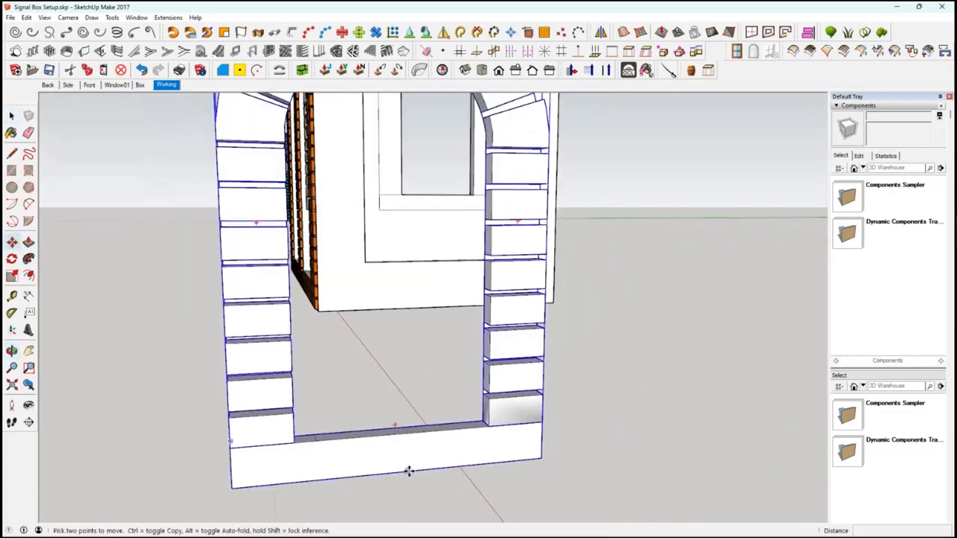
pyautogui.click(409, 471)
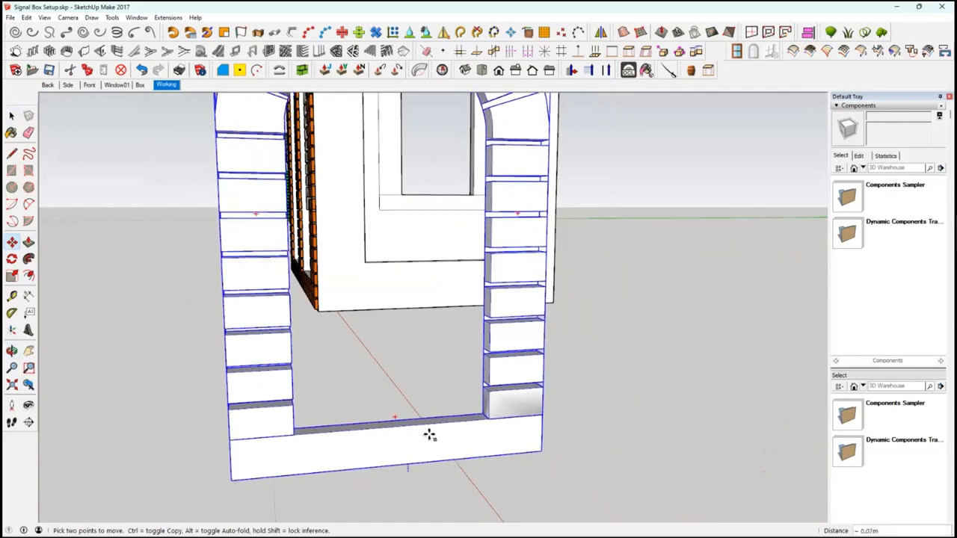
pyautogui.moveTo(453, 231); pyautogui.dragTo(600, 274, button='middle')
pyautogui.scroll(-6, 509, 241)
pyautogui.scroll(8, 511, 245)
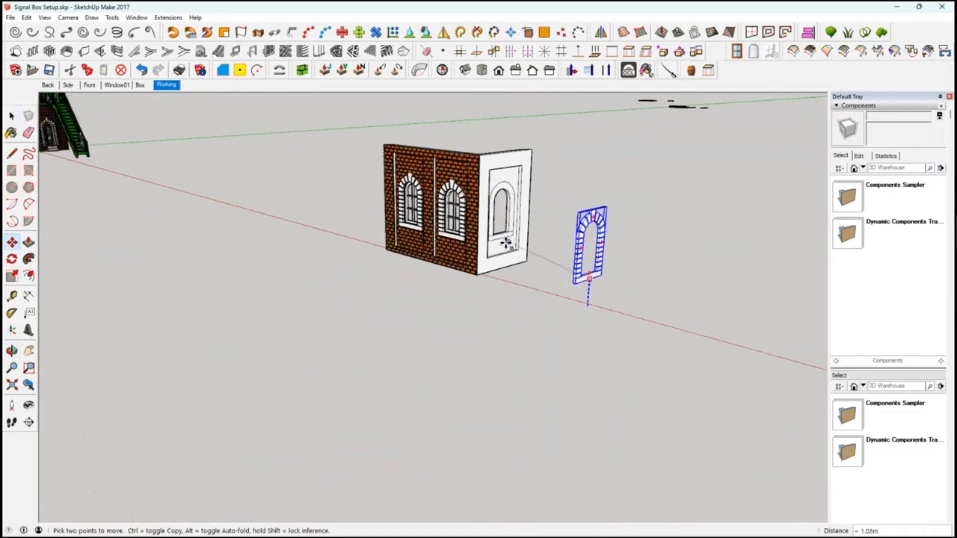
pyautogui.scroll(3, 501, 233)
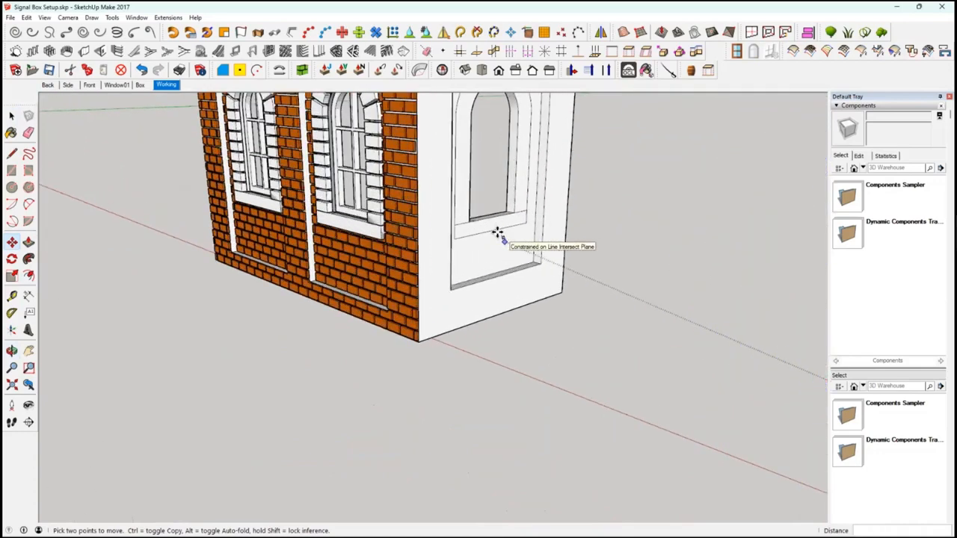
pyautogui.click(496, 232)
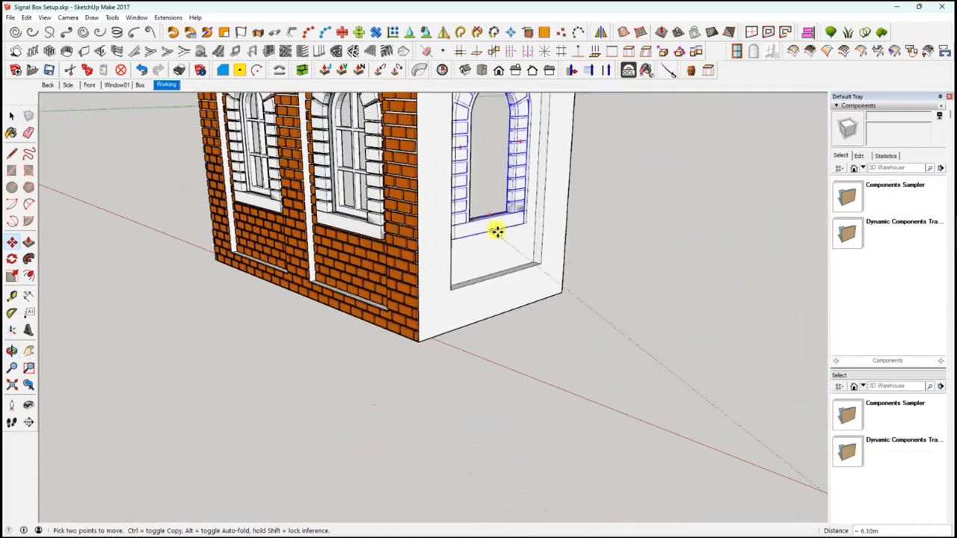
# Adjust the block surround's position around the end wall's arched opening with a 0.10 m move and a 0.06 m move.
pyautogui.moveTo(456, 207); pyautogui.dragTo(470, 273, button='middle')
pyautogui.scroll(4, 480, 264)
pyautogui.click(471, 275)
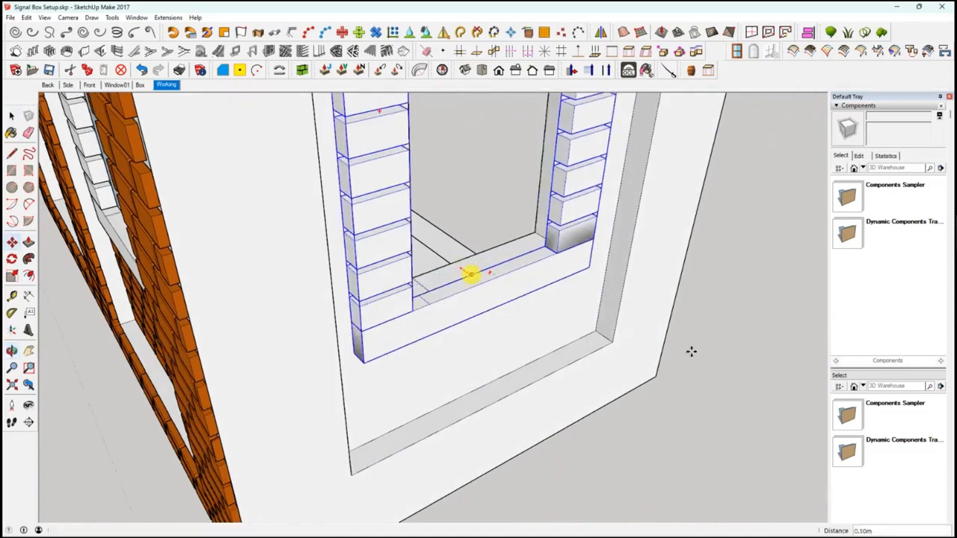
pyautogui.moveTo(591, 382); pyautogui.dragTo(543, 389, button='middle')
pyautogui.scroll(-4, 504, 337)
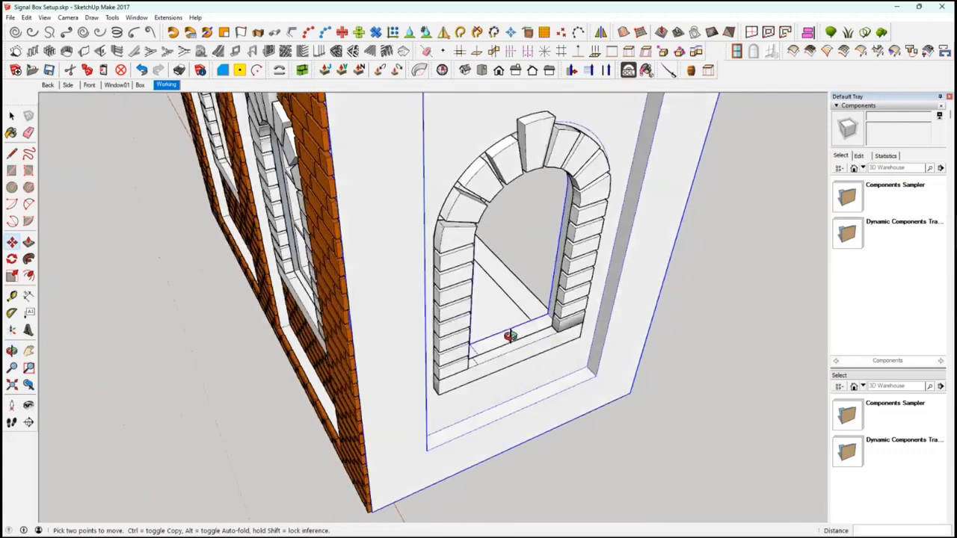
pyautogui.moveTo(498, 341); pyautogui.dragTo(453, 343, button='middle')
pyautogui.click(456, 344)
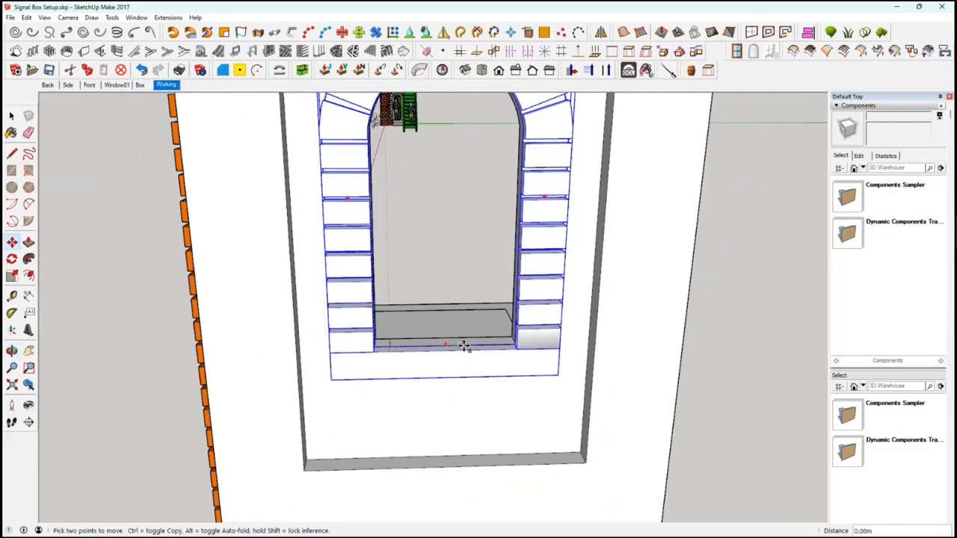
pyautogui.moveTo(463, 345); pyautogui.dragTo(495, 386, button='middle')
# Copy the recessed panel face and outer wall face from the end wall group and paste them in place outside it.
pyautogui.press('space')
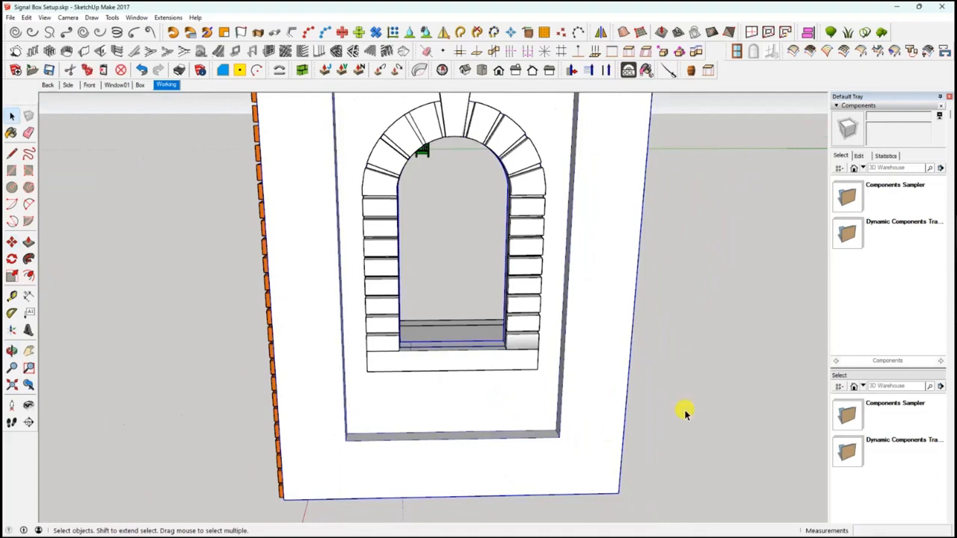
pyautogui.doubleClick(528, 420)
pyautogui.click(487, 402)
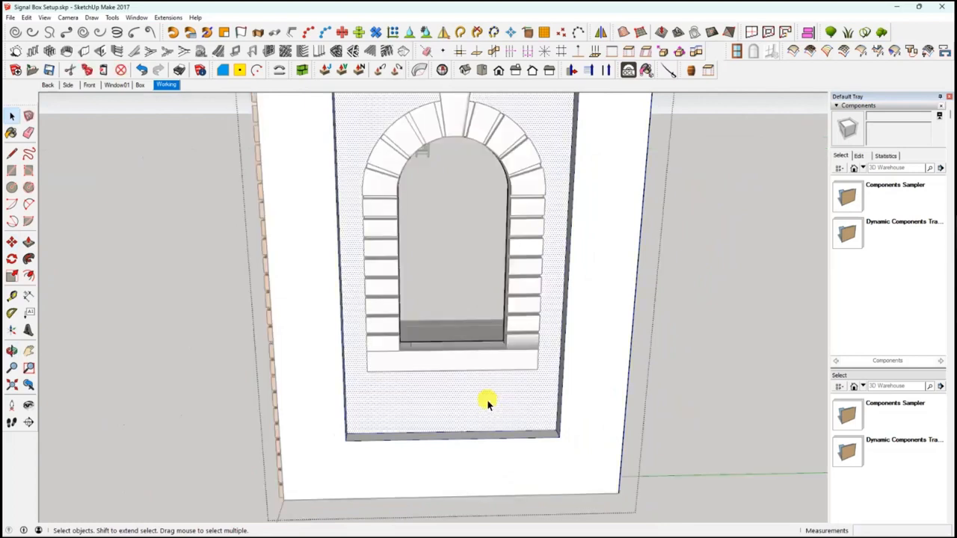
pyautogui.keyDown('ctrl'); pyautogui.click(323, 400); pyautogui.keyUp('ctrl')
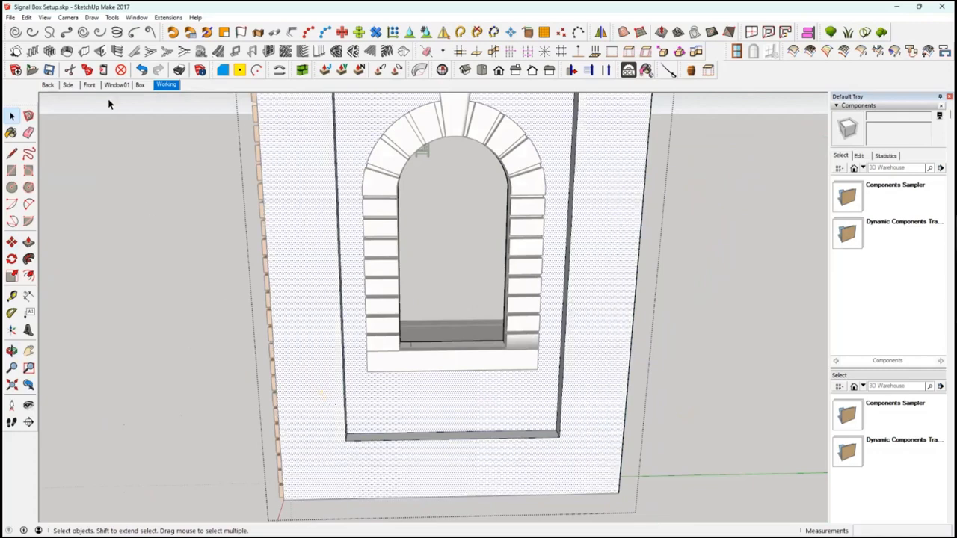
pyautogui.click(187, 353)
pyautogui.moveTo(187, 355); pyautogui.dragTo(65, 91, button='middle')
pyautogui.hotkey('alt', 'e')
pyautogui.click(66, 86)
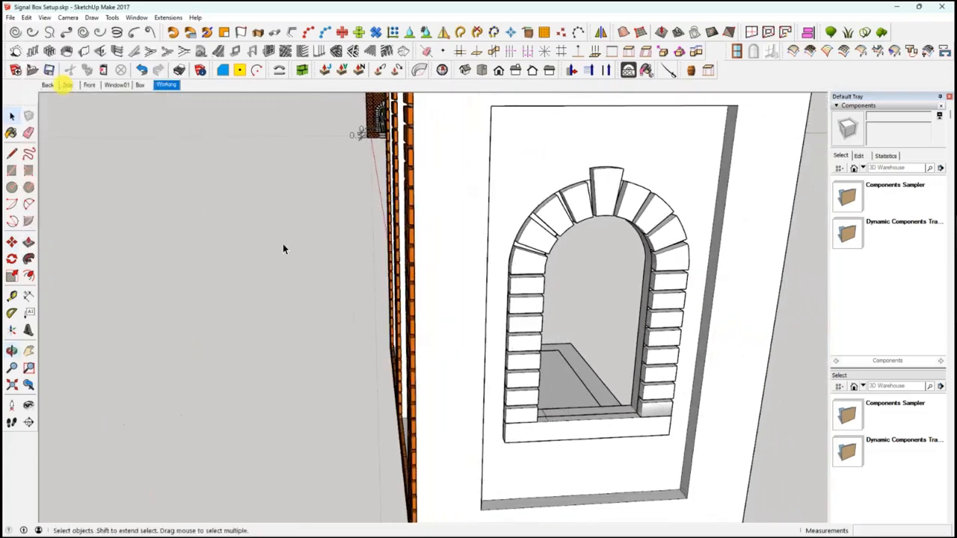
# Check that the pasted panel face and outer wall face can be selected separately outside the end wall group.
pyautogui.moveTo(481, 359); pyautogui.dragTo(676, 420, button='middle')
pyautogui.click(671, 419)
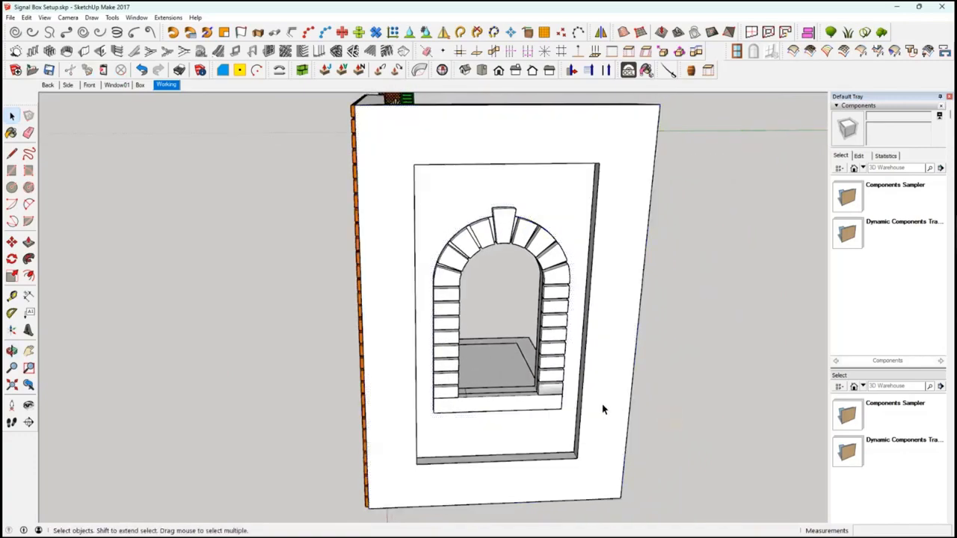
pyautogui.moveTo(604, 409); pyautogui.dragTo(624, 395, button='middle')
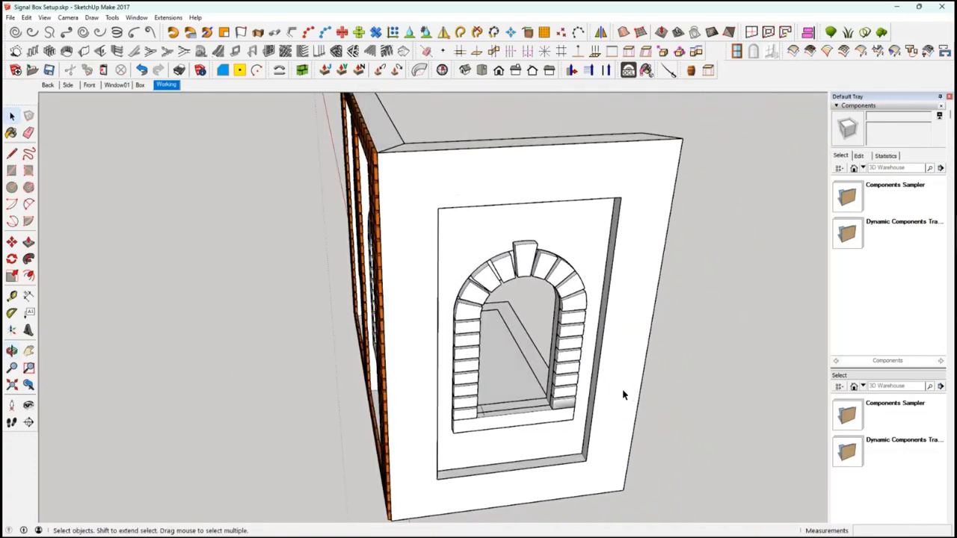
pyautogui.click(622, 390)
pyautogui.click(568, 446)
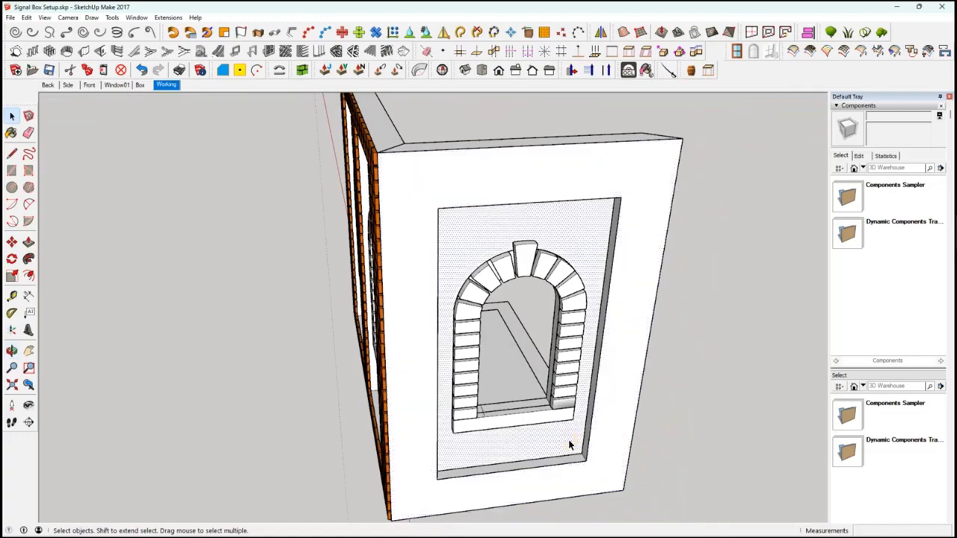
pyautogui.click(615, 437)
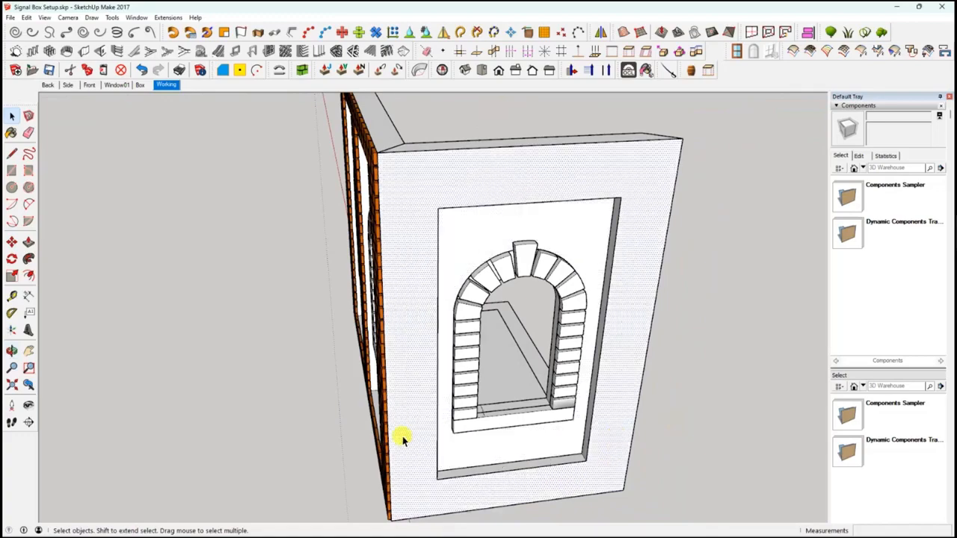
# Inside the nearest front-wall window group, copy the arched window frame to a spot outside the end wall.
pyautogui.moveTo(504, 358); pyautogui.dragTo(419, 325, button='middle')
pyautogui.doubleClick(418, 323)
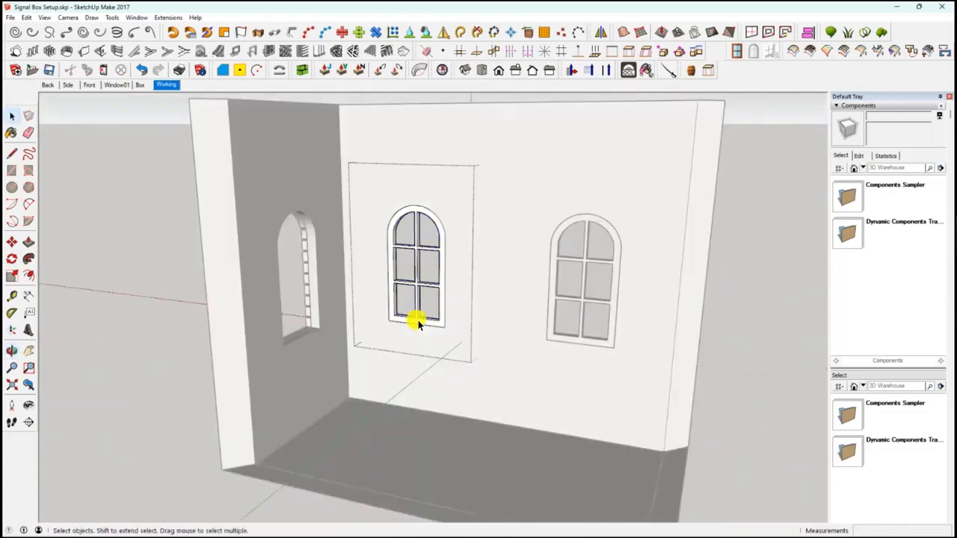
pyautogui.moveTo(419, 265); pyautogui.dragTo(400, 299, button='middle')
pyautogui.click(12, 243)
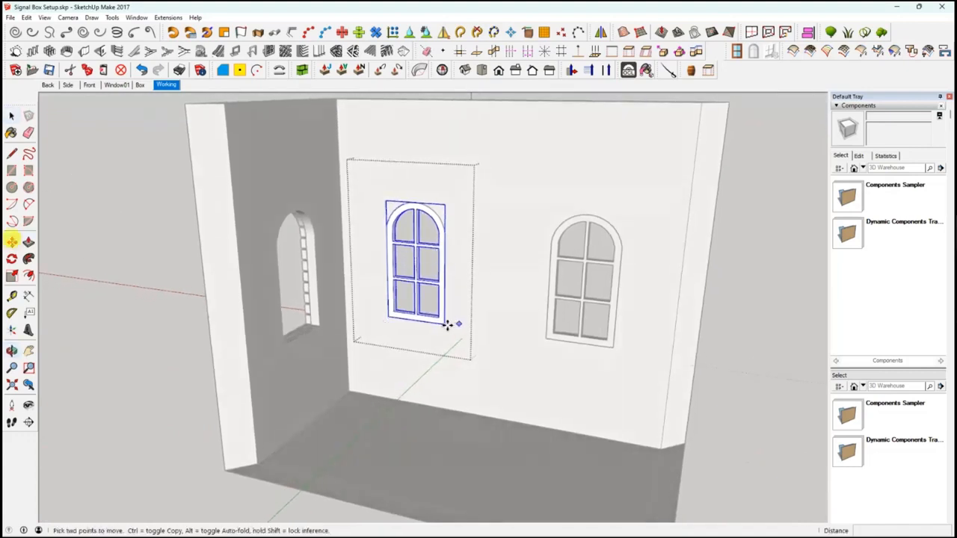
pyautogui.press('ctrl')
pyautogui.click(445, 328)
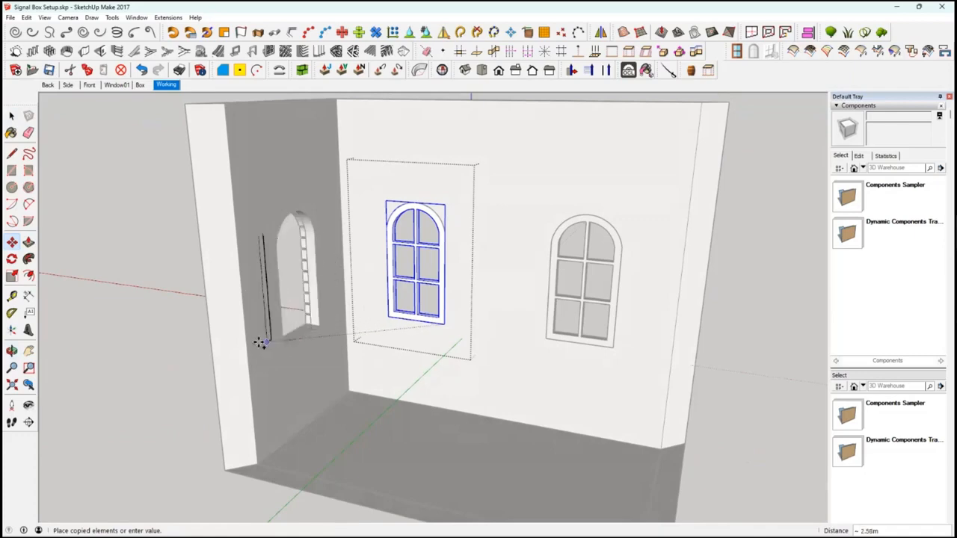
pyautogui.click(187, 396)
# Rotate the copied window frame 90° about its lower corner so it lies parallel to the end wall.
pyautogui.moveTo(206, 420); pyautogui.dragTo(645, 448, button='middle')
pyautogui.press('q')
pyautogui.click(643, 449)
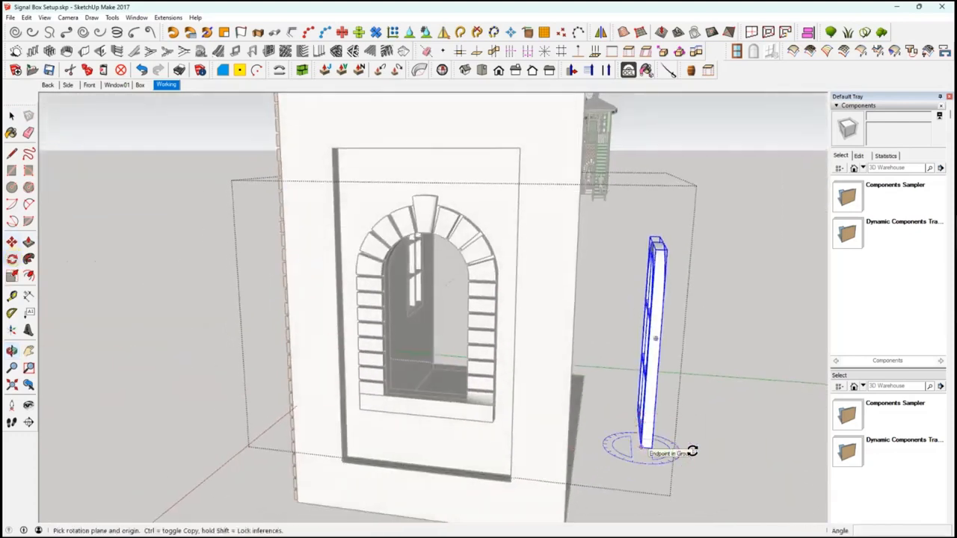
pyautogui.click(691, 450)
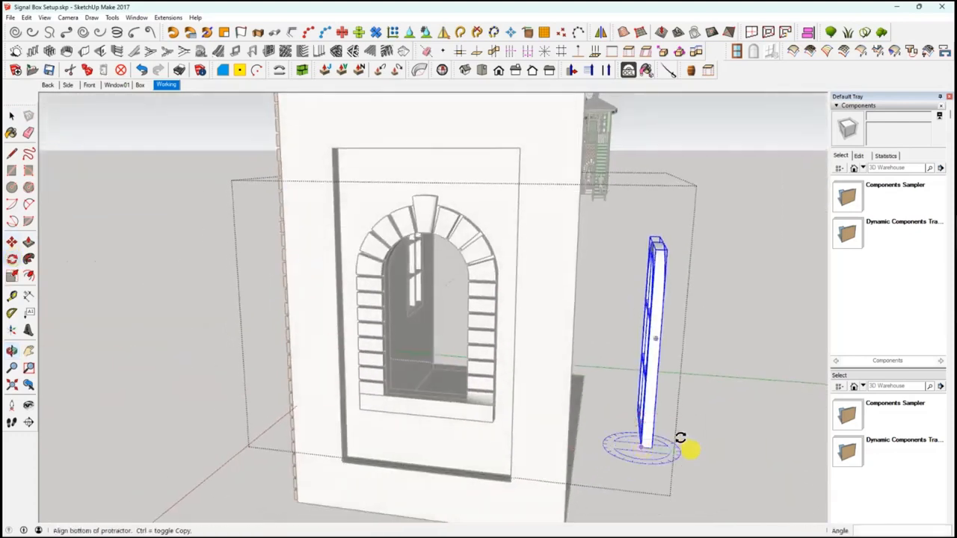
pyautogui.click(641, 431)
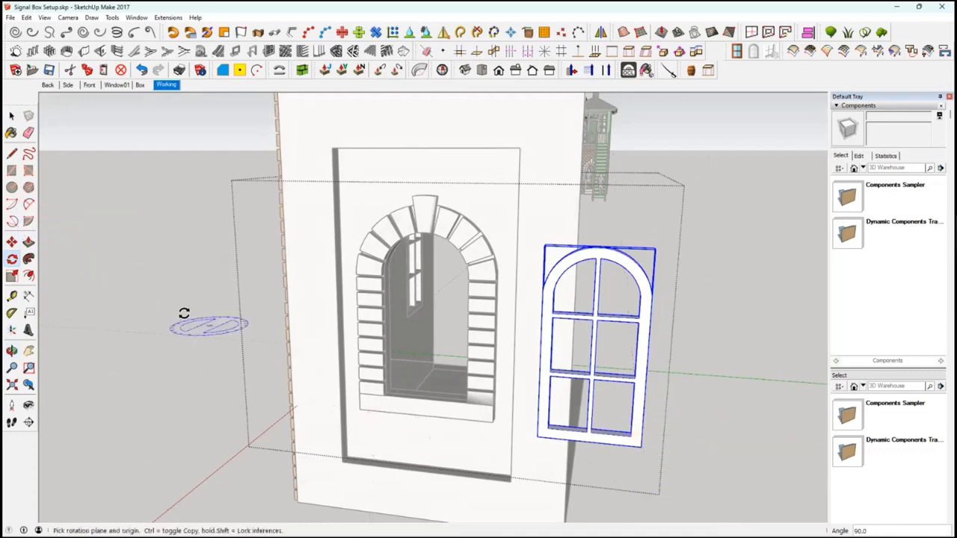
# Move the rotated window frame into the end wall's arched opening and leave the window group.
pyautogui.moveTo(613, 402); pyautogui.dragTo(224, 456, button='middle')
pyautogui.moveTo(5, 155); pyautogui.dragTo(252, 347, button='middle')
pyautogui.press('m')
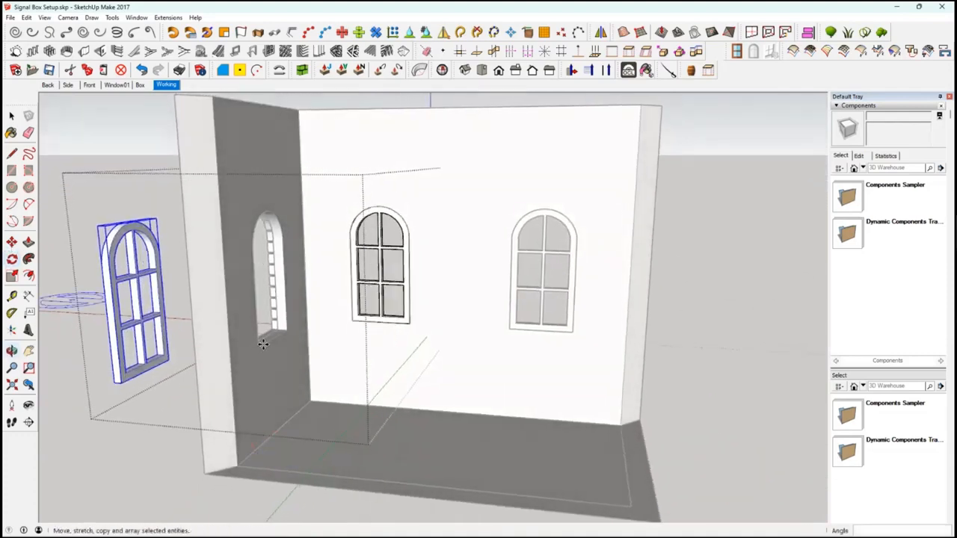
pyautogui.click(259, 344)
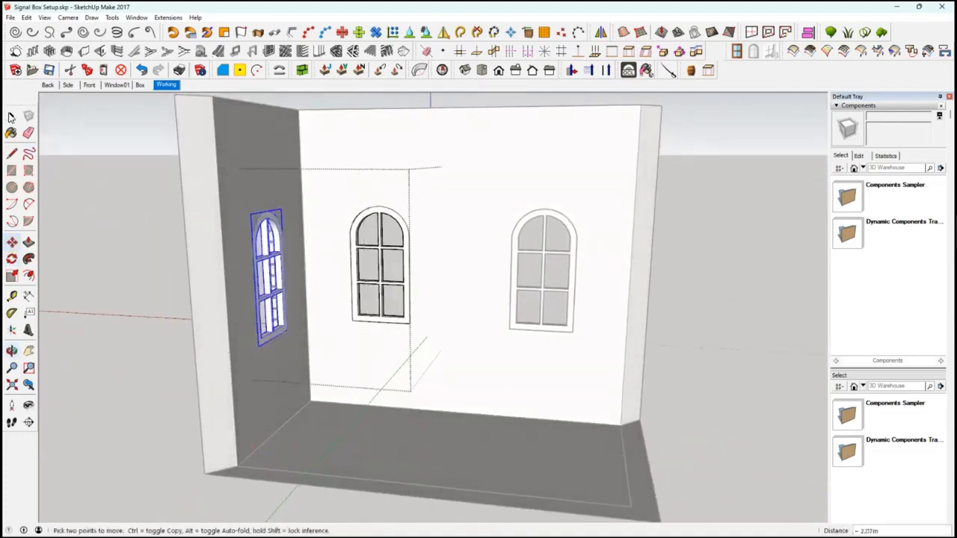
pyautogui.click(12, 120)
pyautogui.click(95, 220)
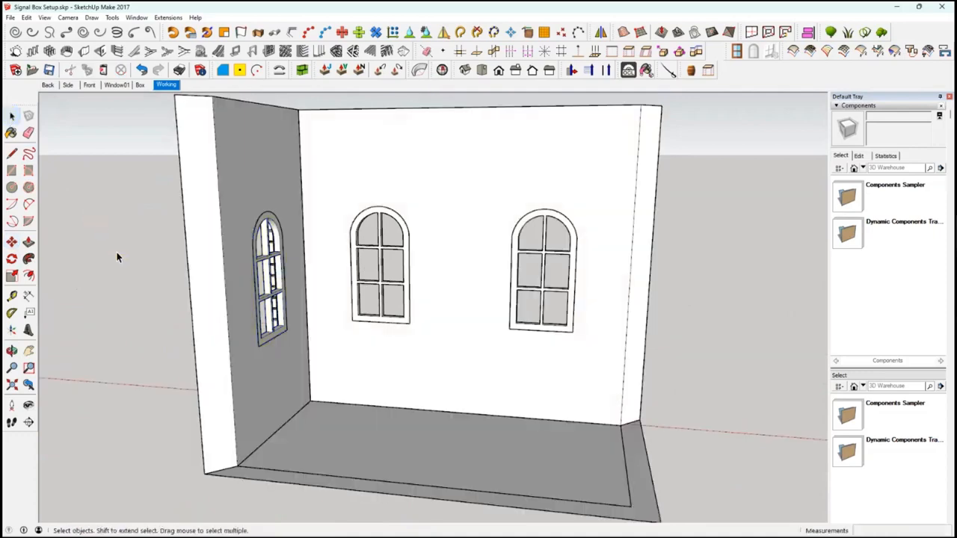
pyautogui.moveTo(117, 257); pyautogui.dragTo(566, 249, button='middle')
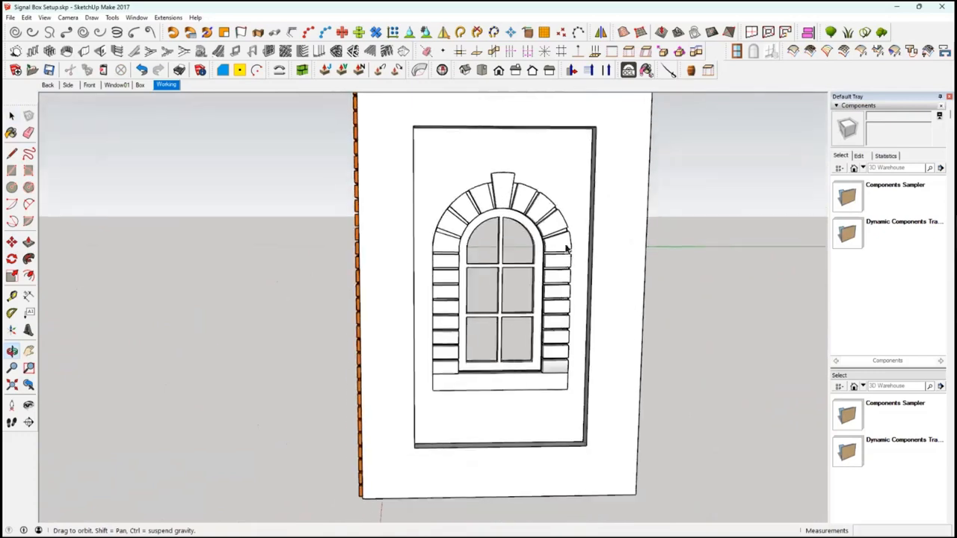
pyautogui.moveTo(606, 289); pyautogui.dragTo(631, 435, button='middle')
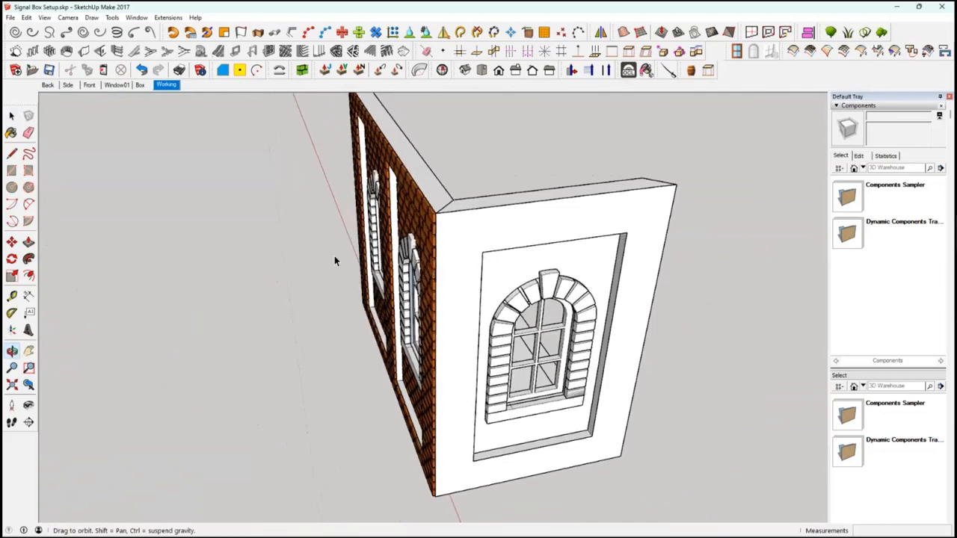
pyautogui.moveTo(335, 261); pyautogui.dragTo(365, 251, button='middle')
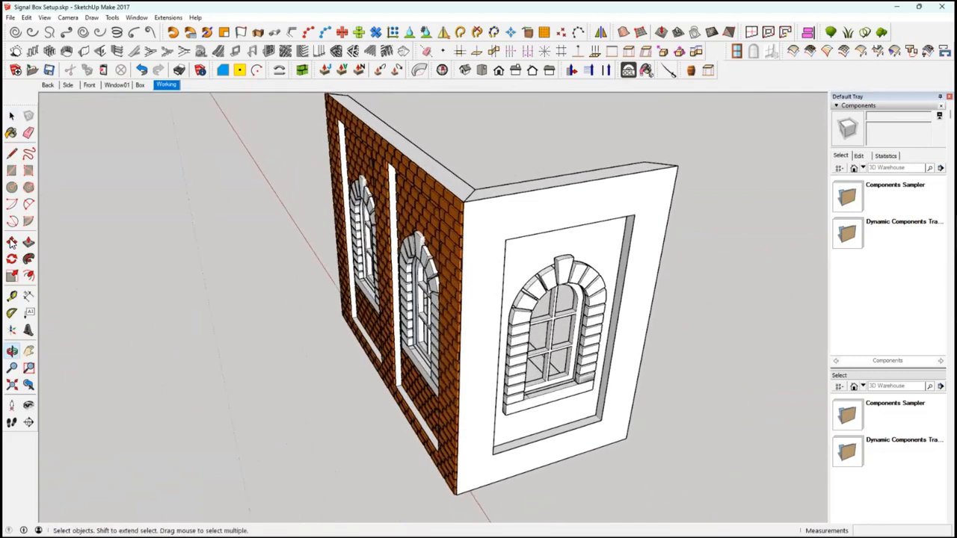
# Select the end wall's block surround together with its window frame and cut them from the model.
pyautogui.click(12, 243)
pyautogui.moveTo(506, 303); pyautogui.dragTo(693, 314, button='middle')
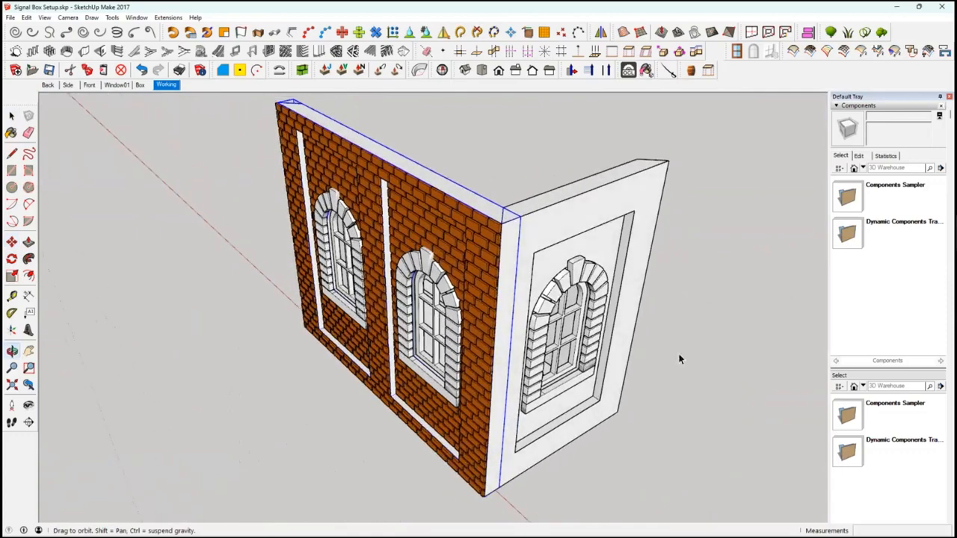
pyautogui.moveTo(624, 358); pyautogui.dragTo(560, 316, button='middle')
pyautogui.press('space')
pyautogui.click(587, 316)
pyautogui.scroll(5, 560, 316)
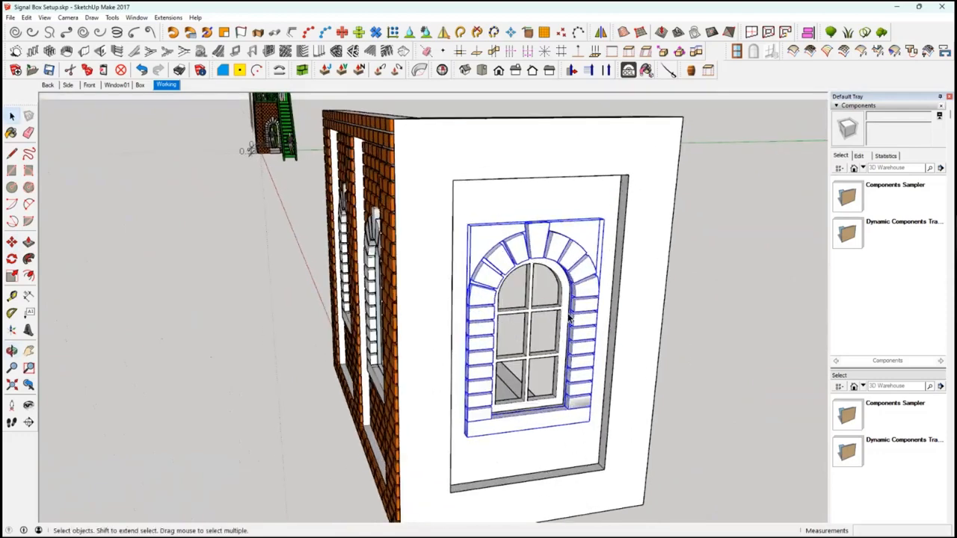
pyautogui.click(592, 314)
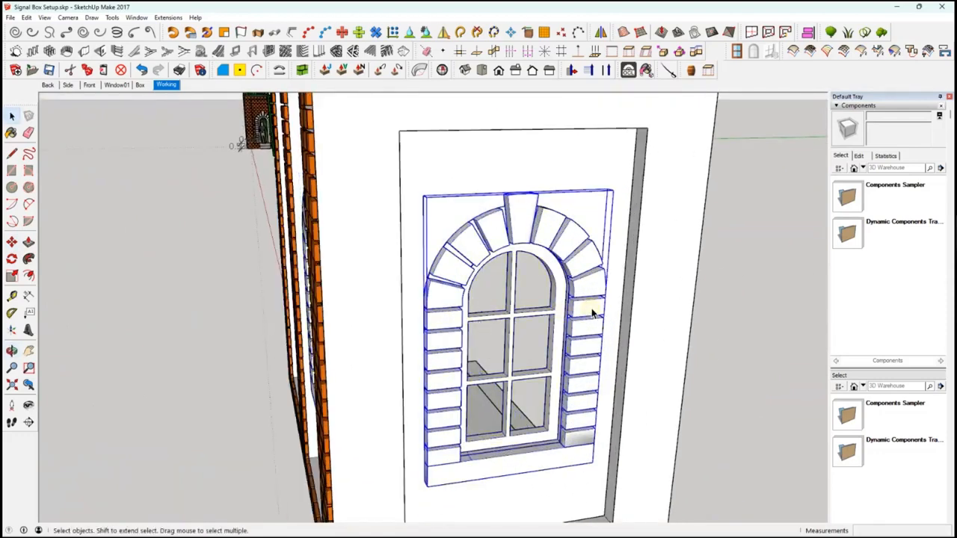
pyautogui.click(559, 337)
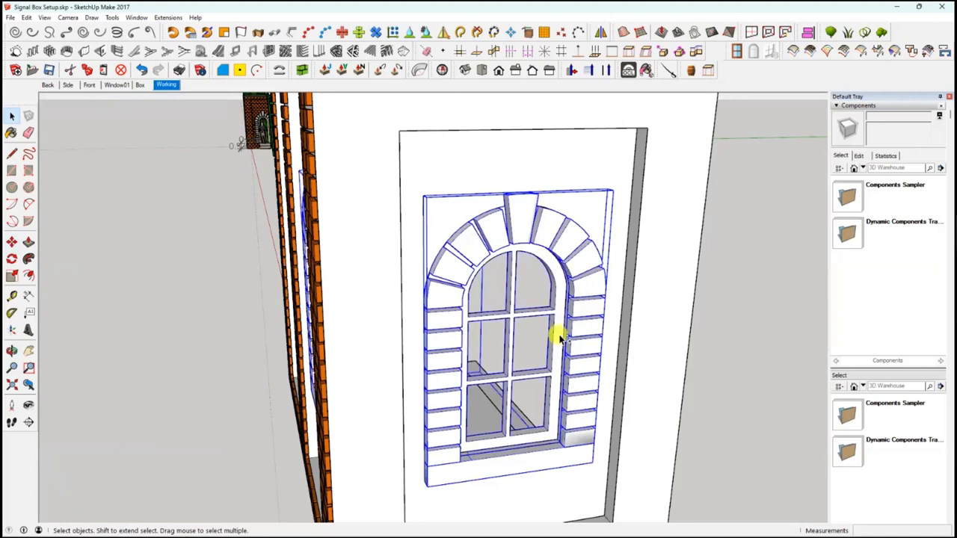
pyautogui.click(69, 70)
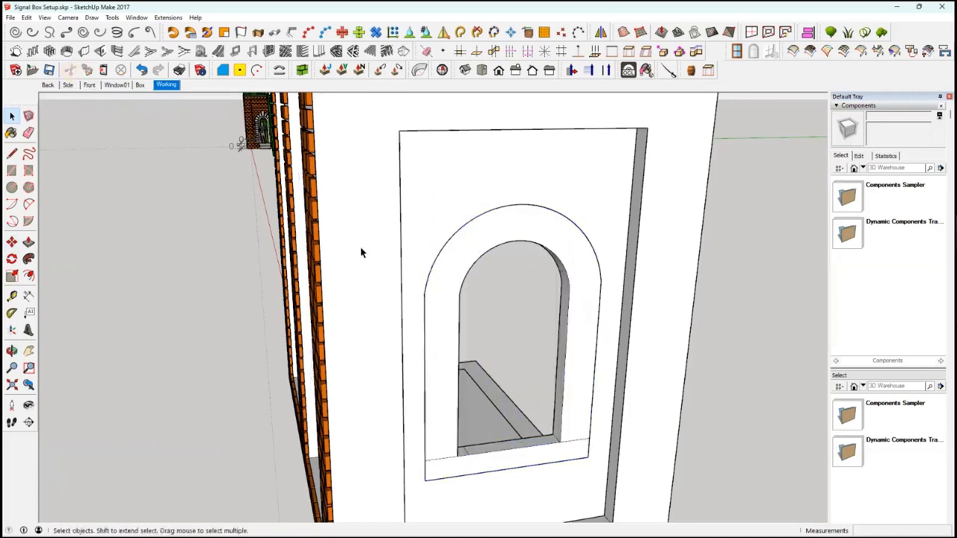
# Paste the cut block surround and window frame back in place and return to the Working scene.
pyautogui.click(421, 233)
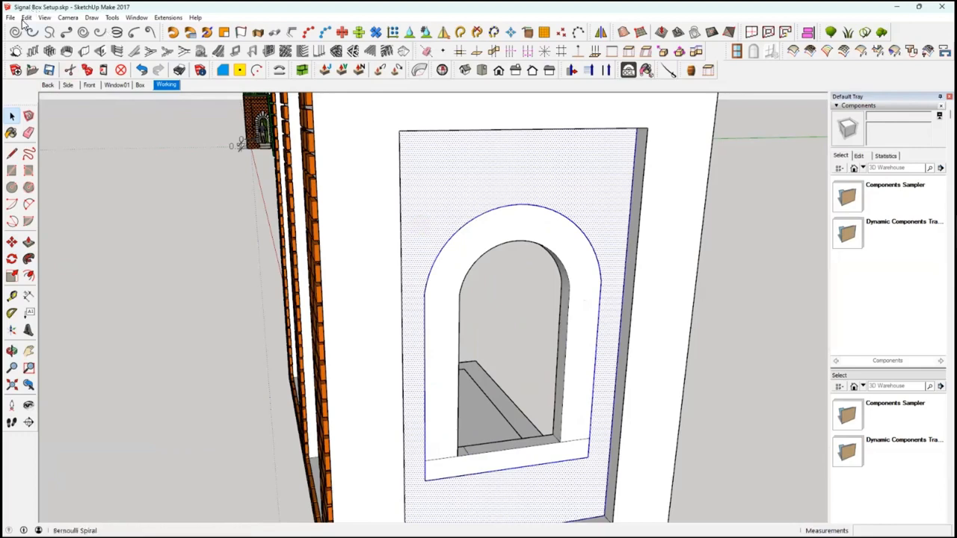
pyautogui.click(25, 19)
pyautogui.click(69, 87)
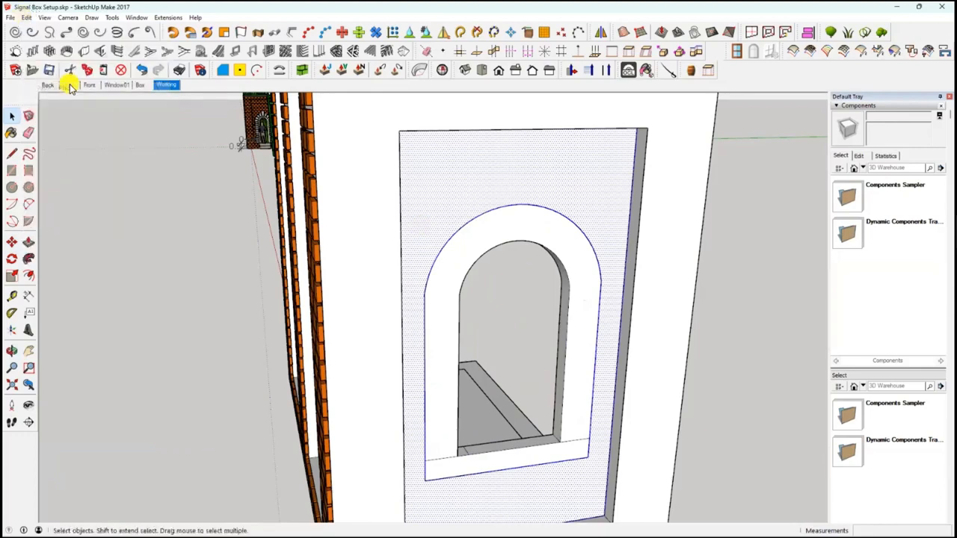
pyautogui.click(70, 85)
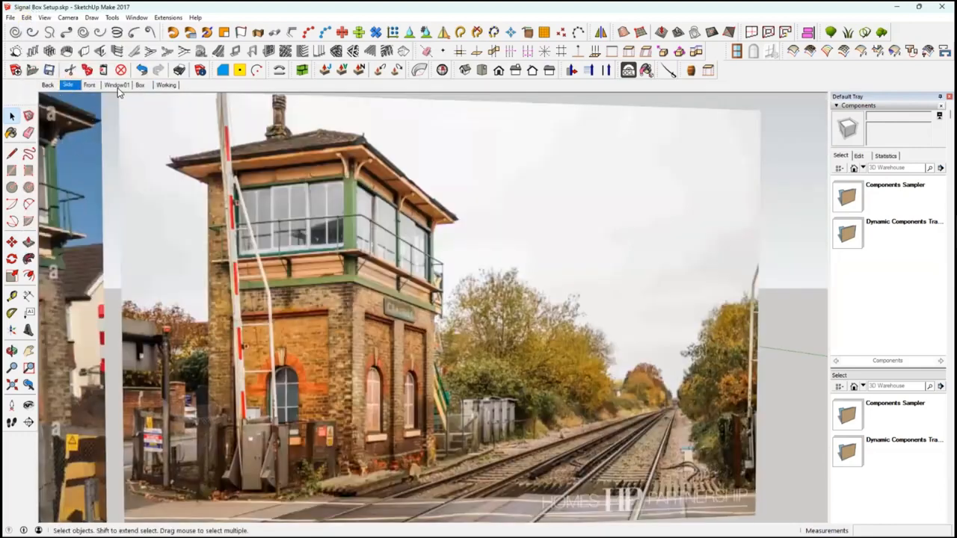
pyautogui.click(165, 86)
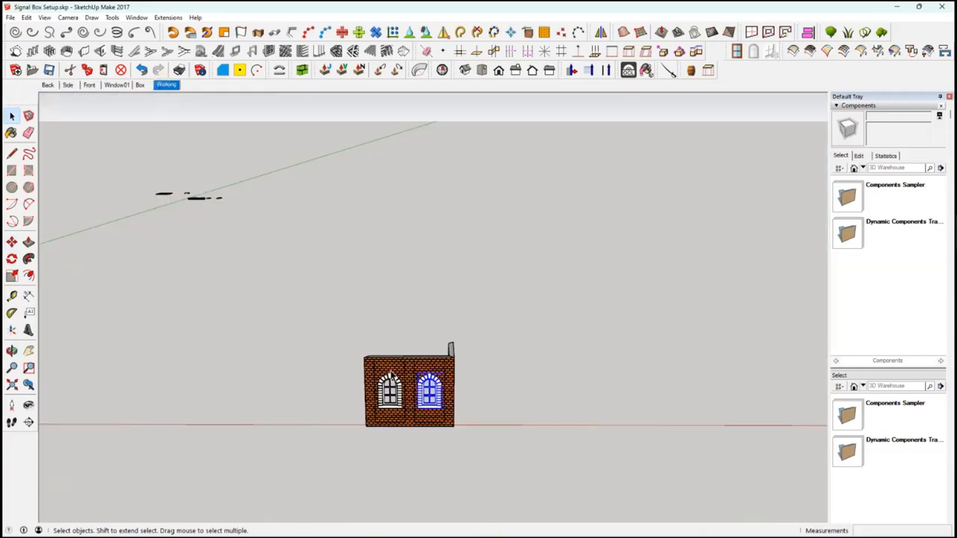
pyautogui.scroll(3, 390, 376)
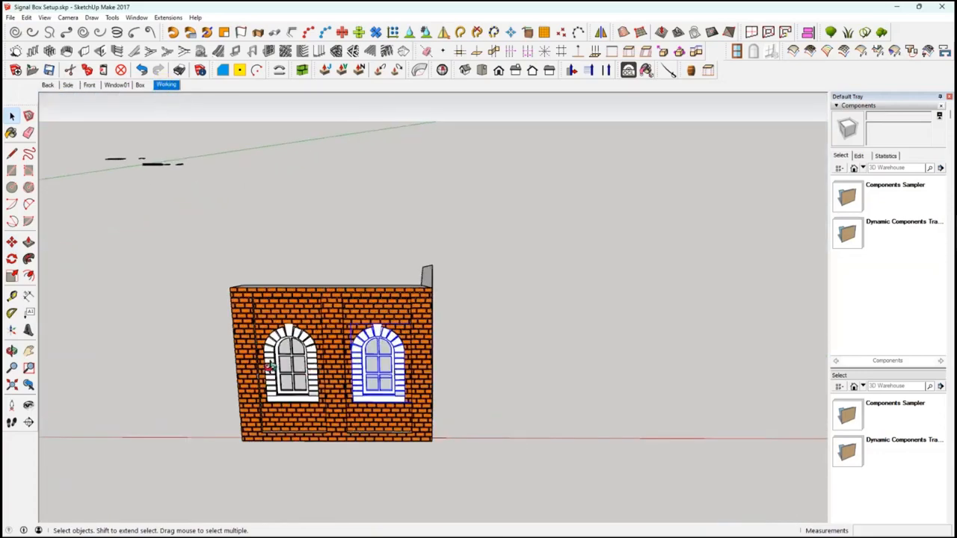
pyautogui.moveTo(269, 367); pyautogui.dragTo(64, 89, button='middle')
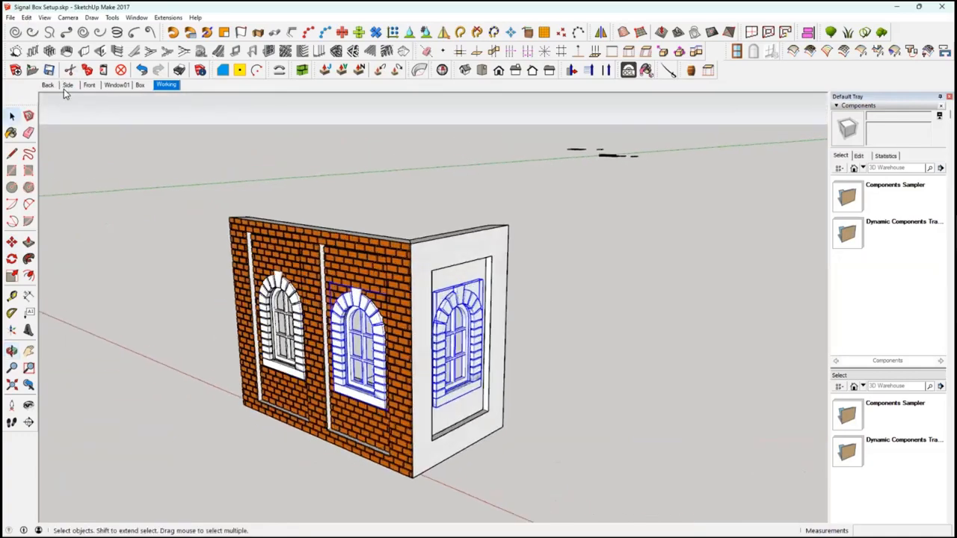
pyautogui.scroll(4, 489, 365)
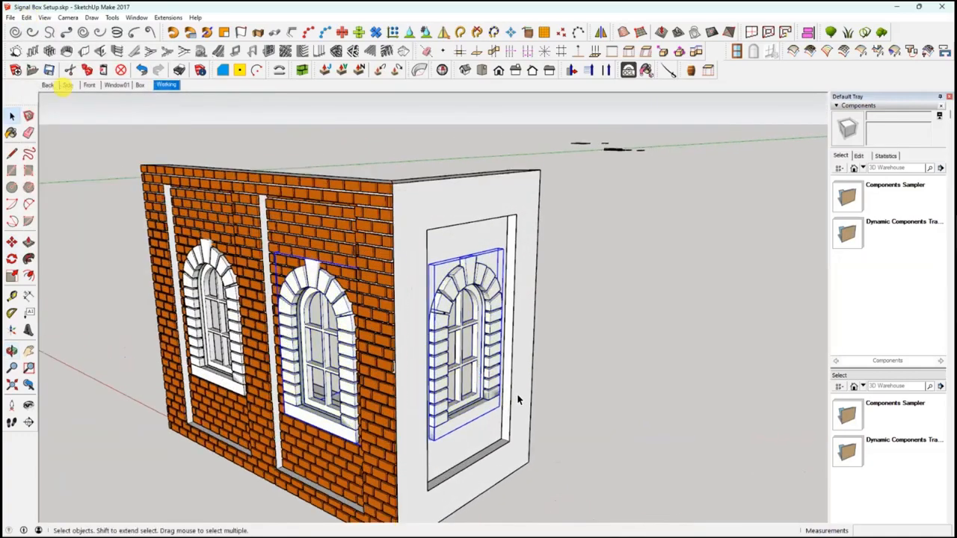
# Check that the end wall's recessed panel face and outer wall face can be selected separately.
pyautogui.moveTo(518, 399); pyautogui.dragTo(473, 454, button='middle')
pyautogui.scroll(-1, 537, 457)
pyautogui.scroll(2, 525, 464)
pyautogui.click(471, 448)
pyautogui.click(521, 458)
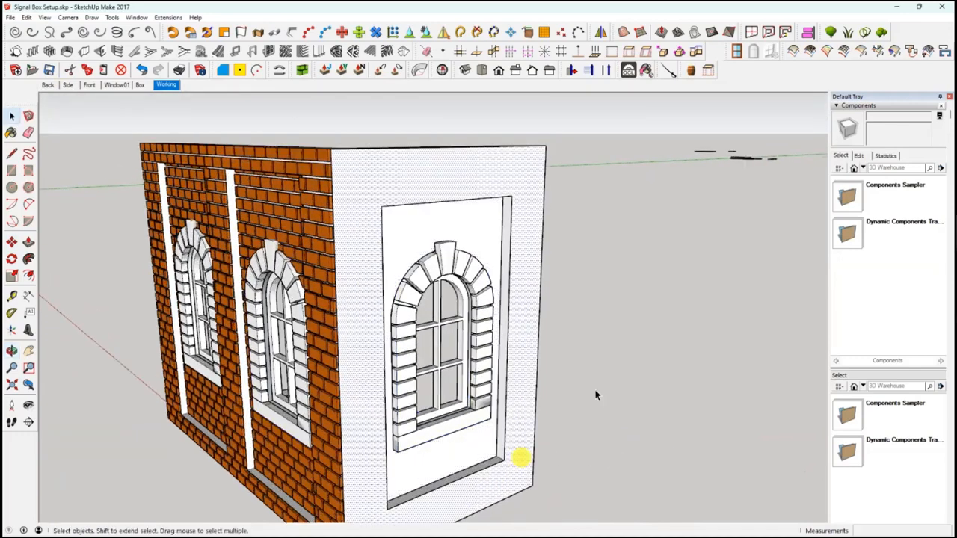
pyautogui.click(615, 449)
pyautogui.click(491, 233)
# Try to hide the end wall group, then undo back to the visible wall with its window in place.
pyautogui.moveTo(560, 324); pyautogui.dragTo(510, 172, button='middle')
pyautogui.click(575, 318)
pyautogui.rightClick(485, 188)
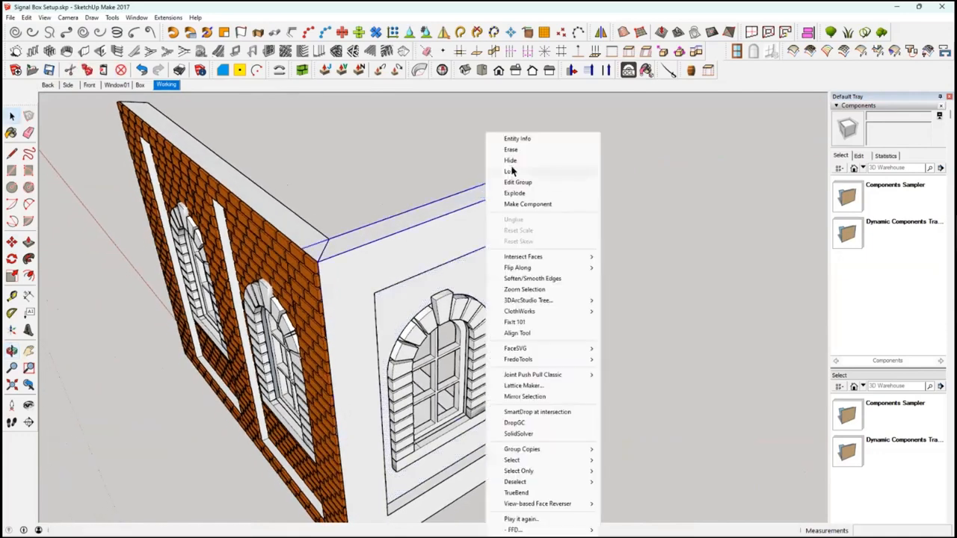
pyautogui.click(510, 165)
pyautogui.moveTo(100, 240); pyautogui.dragTo(545, 386, button='middle')
pyautogui.hotkey('ctrl', 'z')
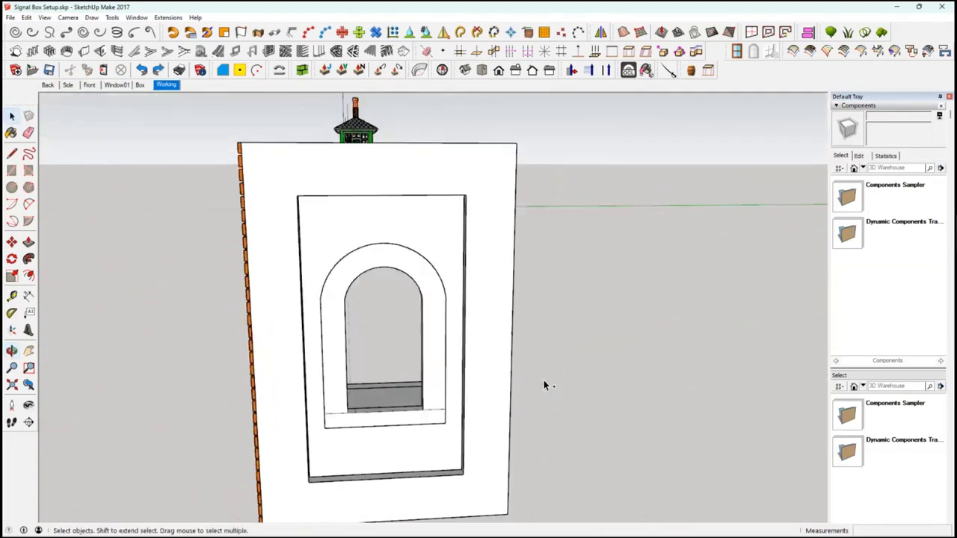
pyautogui.hotkey('ctrl', 'y')
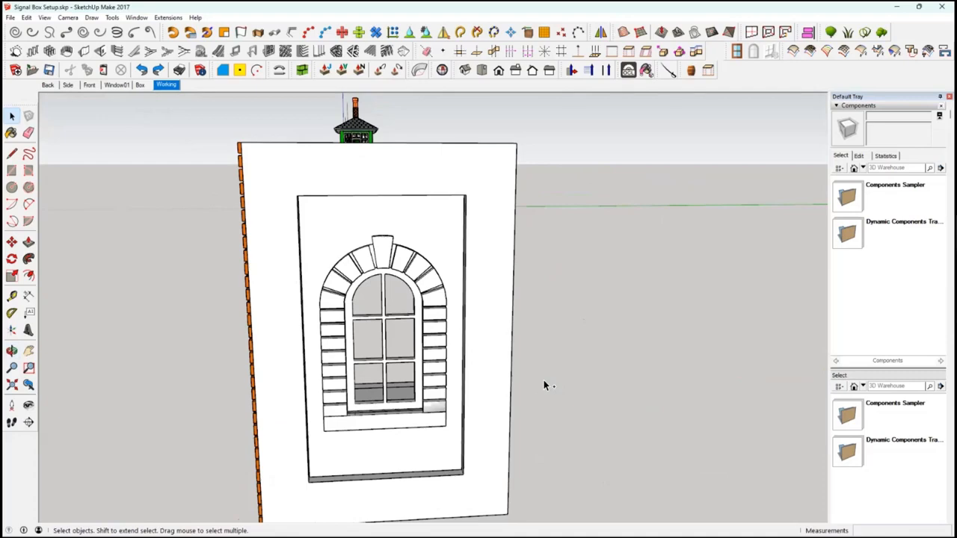
# Try cutting the end wall's block surround together with the front-wall window group that holds the frame, and undo the cut.
pyautogui.moveTo(448, 389); pyautogui.dragTo(358, 235, button='middle')
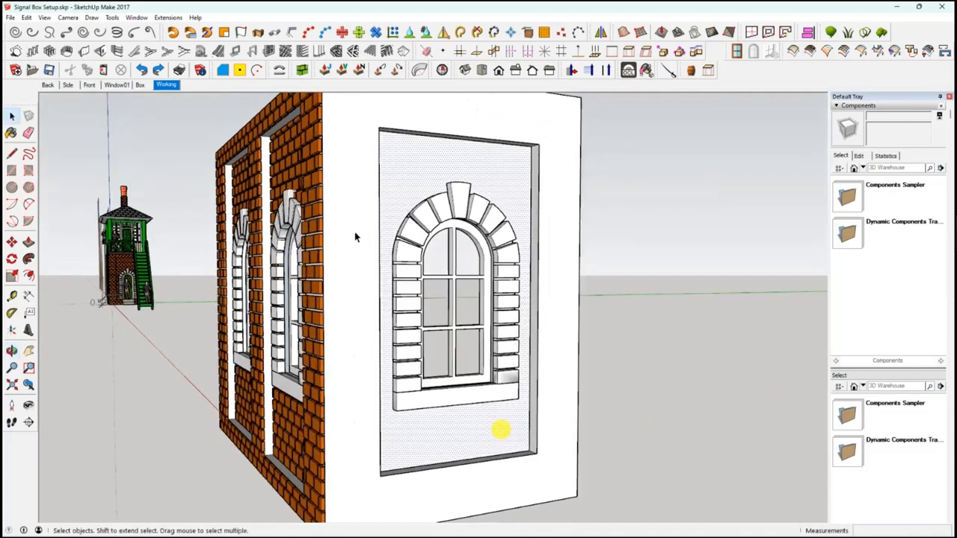
pyautogui.click(359, 229)
pyautogui.rightClick(359, 228)
pyautogui.click(384, 203)
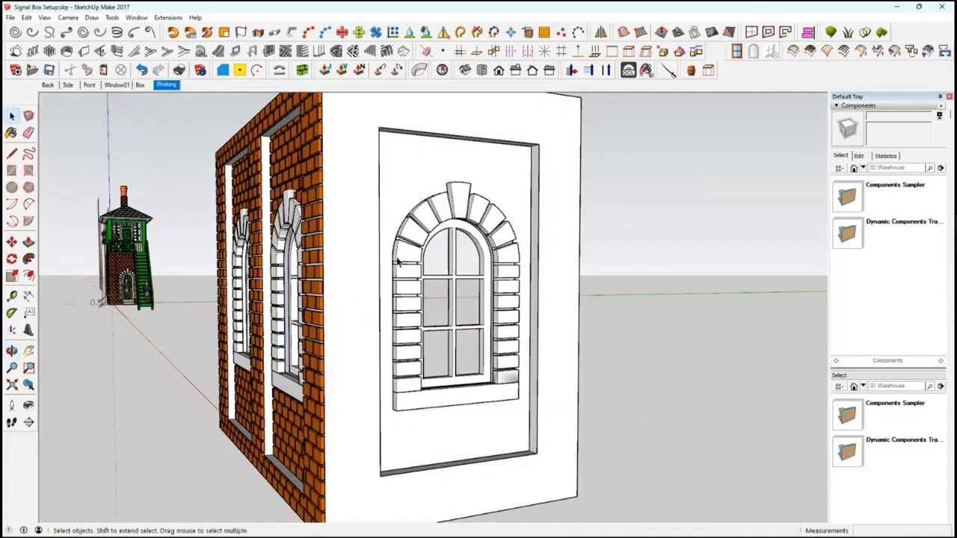
pyautogui.click(410, 261)
pyautogui.moveTo(409, 278); pyautogui.dragTo(471, 402, button='middle')
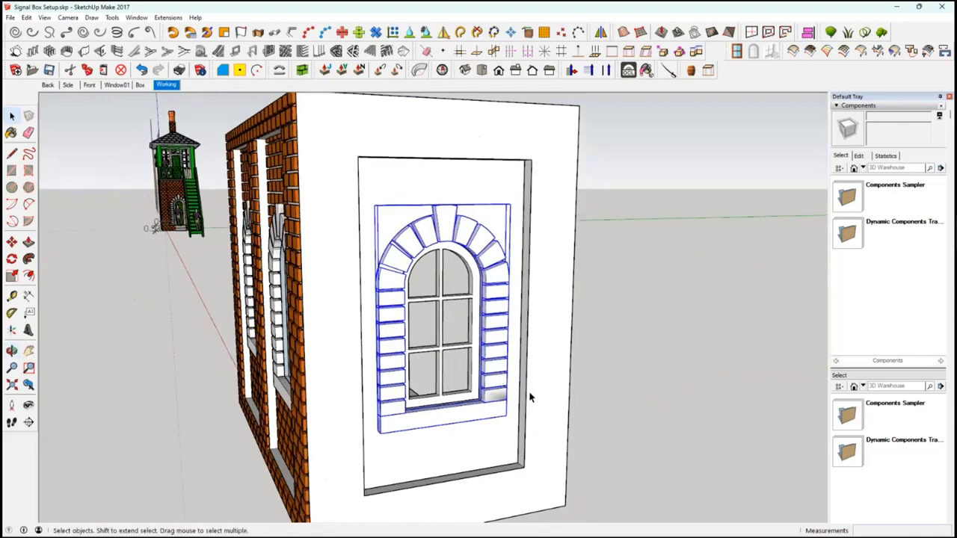
pyautogui.click(69, 69)
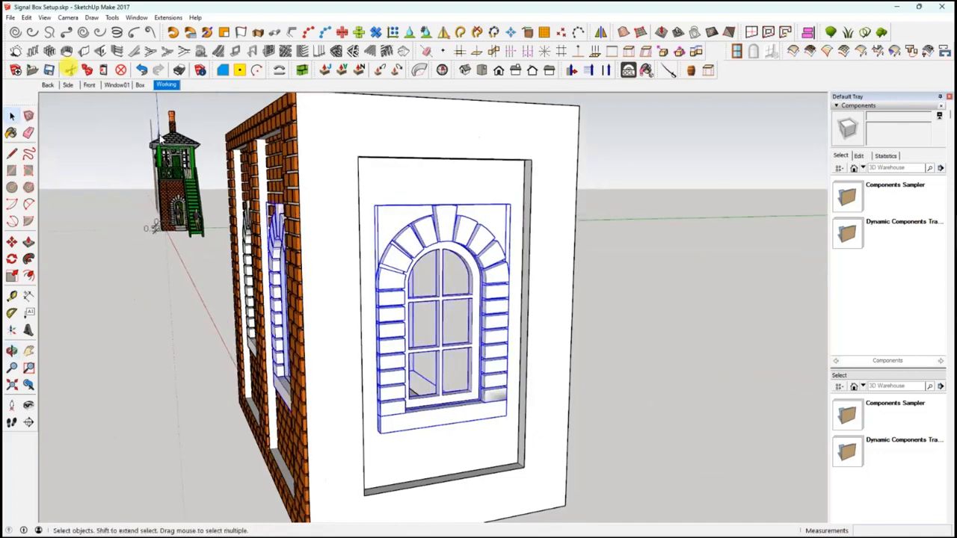
pyautogui.moveTo(506, 364); pyautogui.dragTo(537, 378, button='middle')
pyautogui.moveTo(404, 416); pyautogui.dragTo(552, 361, button='middle')
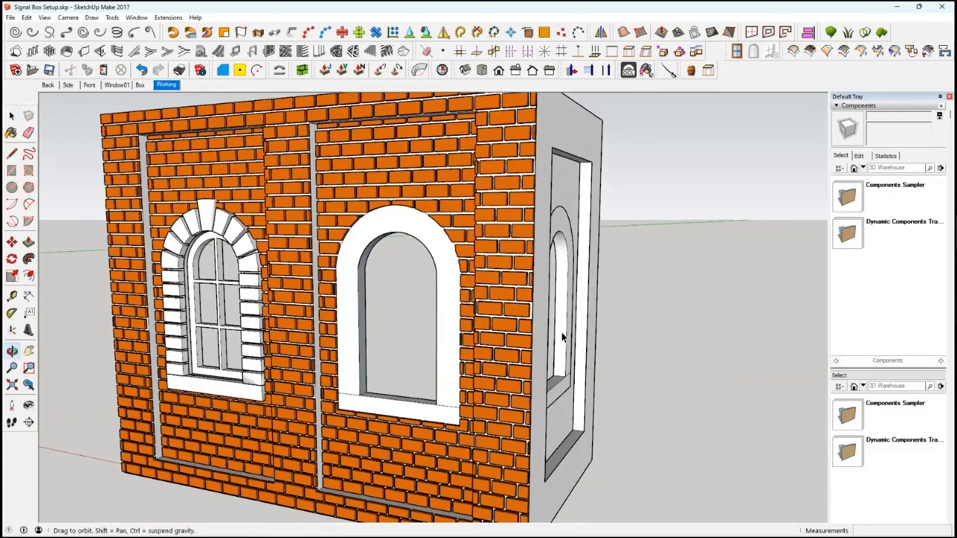
pyautogui.hotkey('ctrl', 'z')
# Cut the end wall's window frame out of the front-wall window group and paste it in place inside the end wall group.
pyautogui.moveTo(356, 334); pyautogui.dragTo(570, 344, button='middle')
pyautogui.moveTo(458, 366); pyautogui.dragTo(529, 357, button='middle')
pyautogui.moveTo(419, 344); pyautogui.dragTo(565, 348, button='middle')
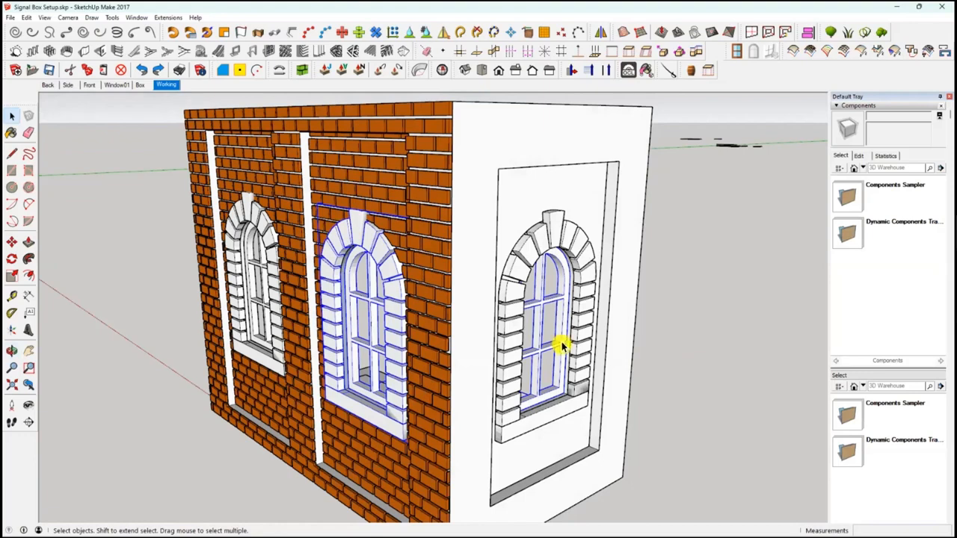
pyautogui.doubleClick(562, 344)
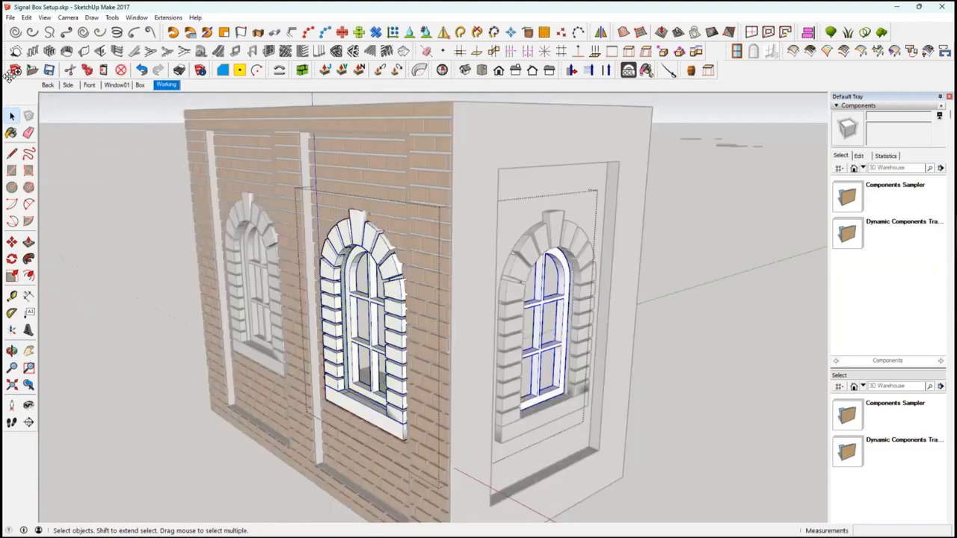
pyautogui.click(69, 70)
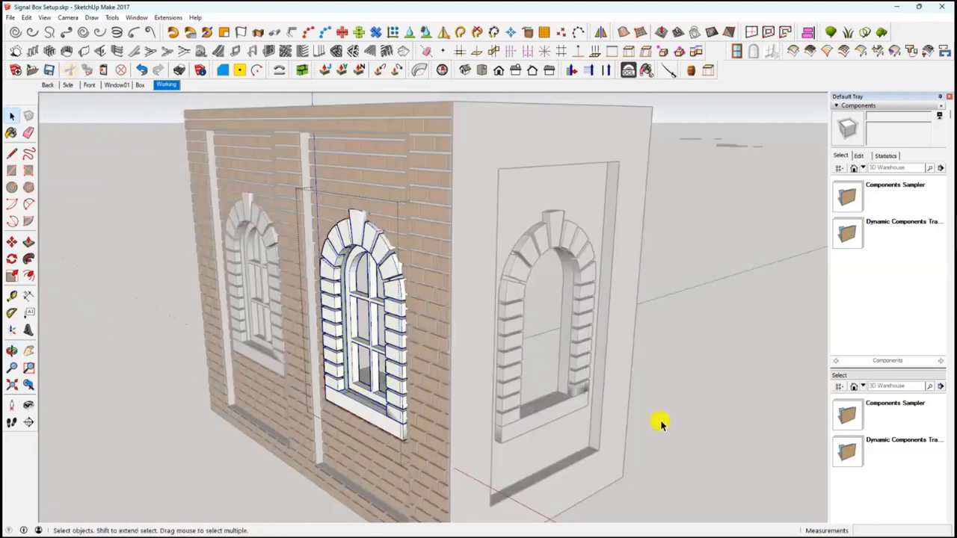
pyautogui.click(659, 421)
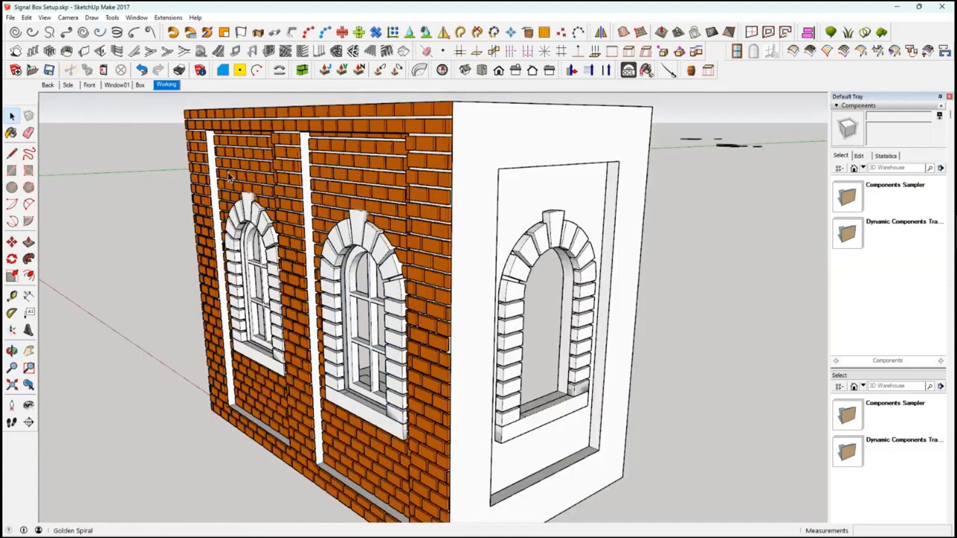
pyautogui.doubleClick(475, 343)
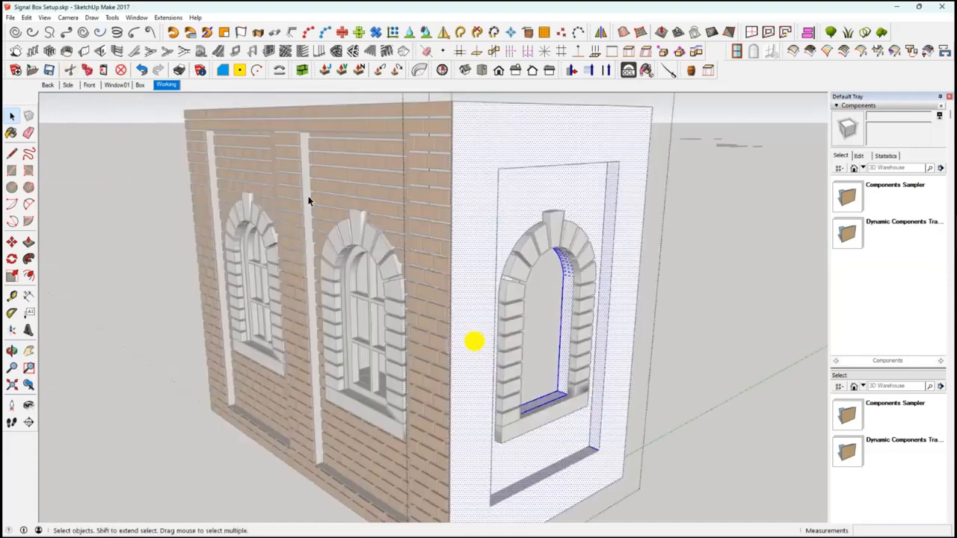
pyautogui.click(26, 17)
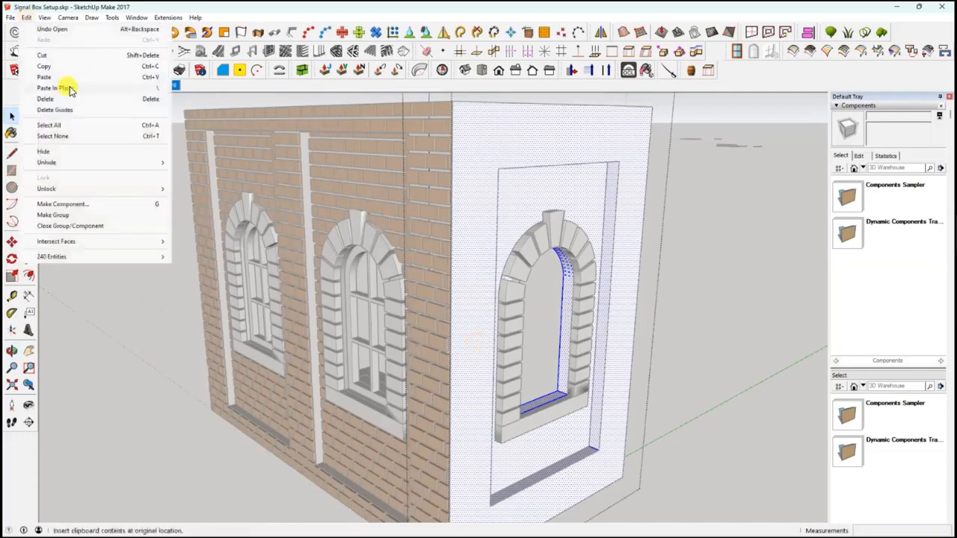
pyautogui.click(68, 88)
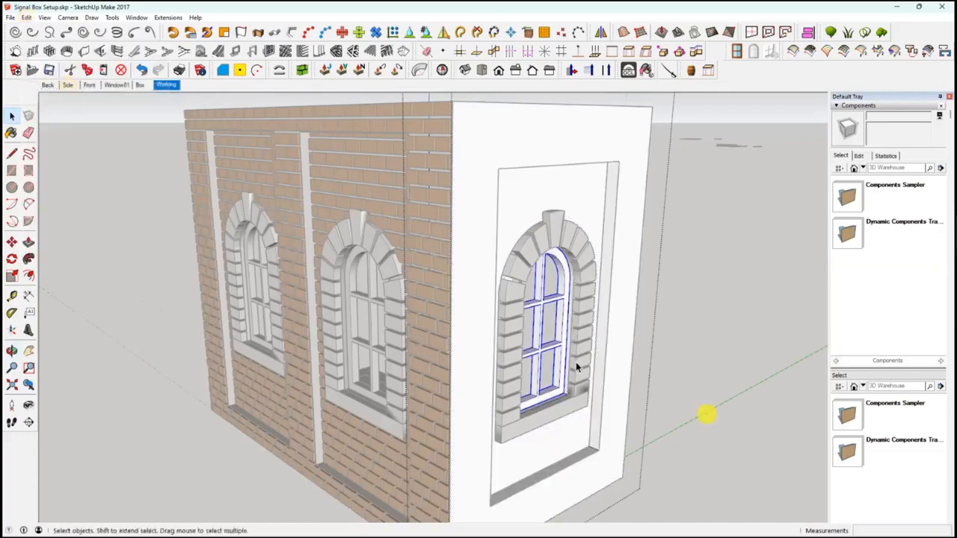
# Cut the end wall's block surround and paste it in place inside the end wall group.
pyautogui.click(577, 360)
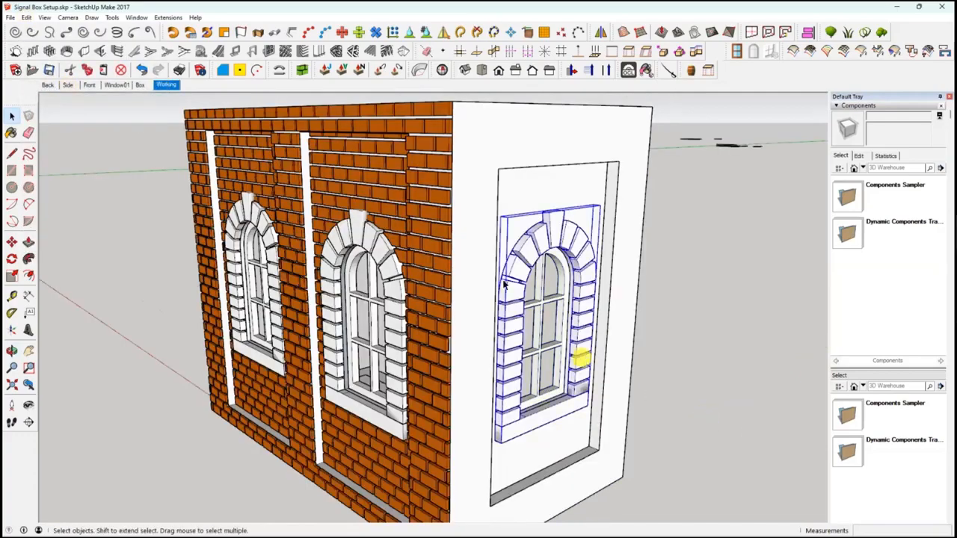
pyautogui.click(69, 71)
pyautogui.doubleClick(473, 411)
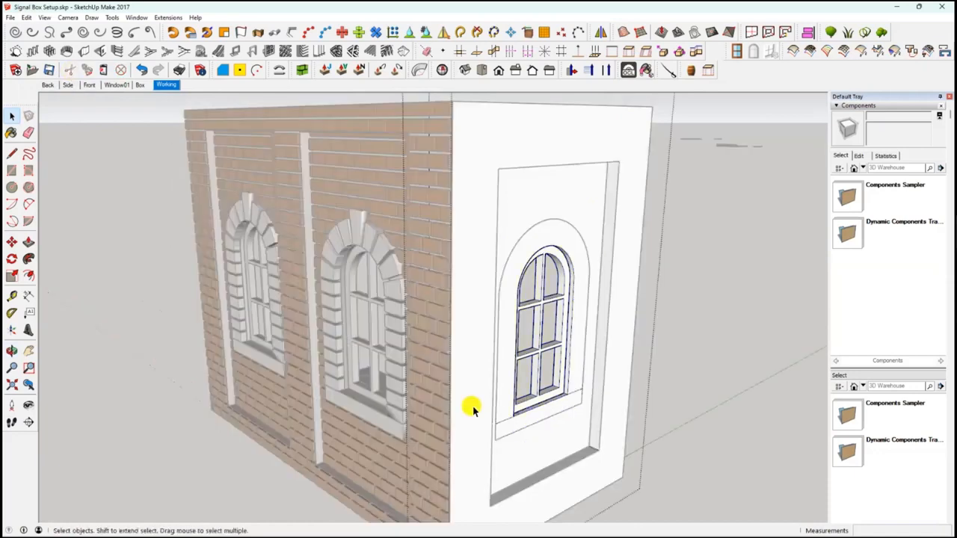
pyautogui.click(26, 17)
pyautogui.click(73, 87)
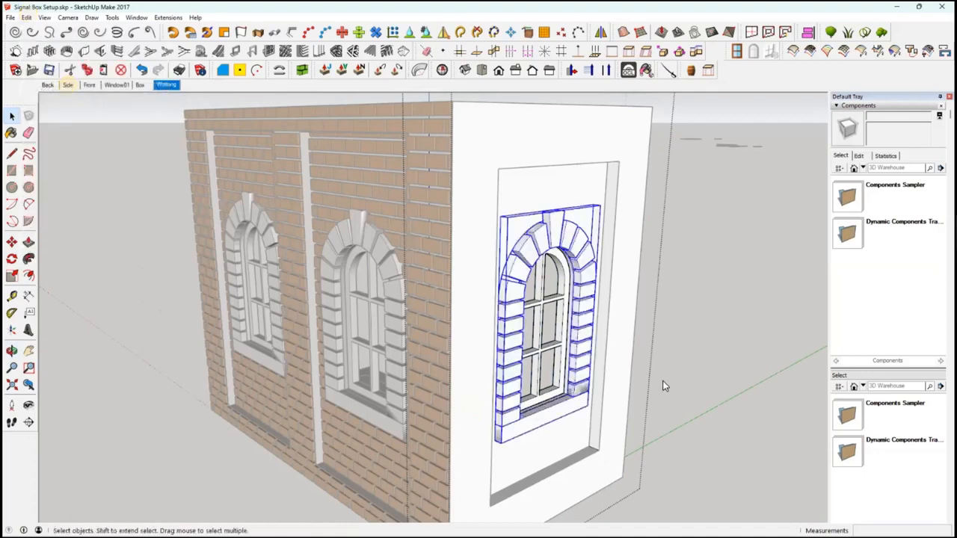
# Leave the end wall group and hide it together with its window and block surround.
pyautogui.moveTo(631, 387); pyautogui.dragTo(711, 410, button='middle')
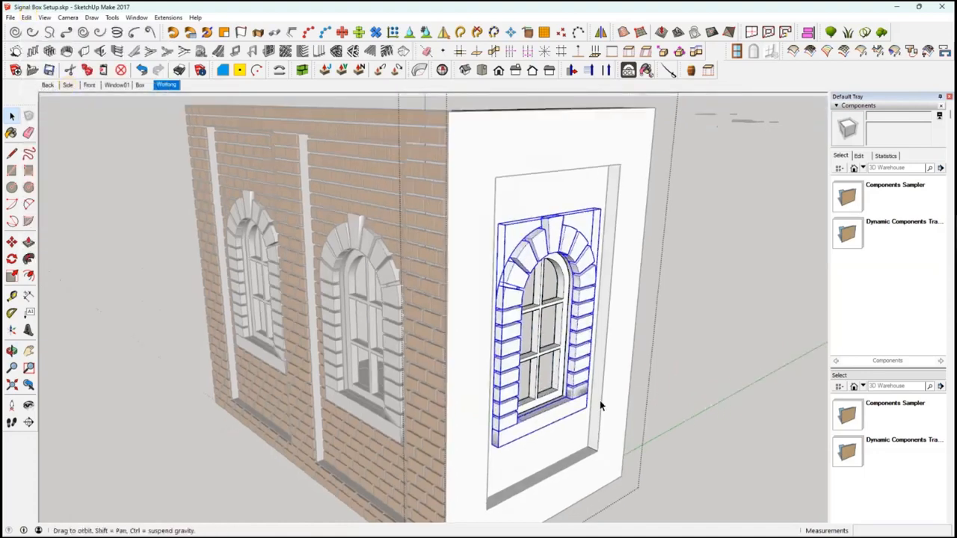
pyautogui.moveTo(600, 405); pyautogui.dragTo(667, 172, button='middle')
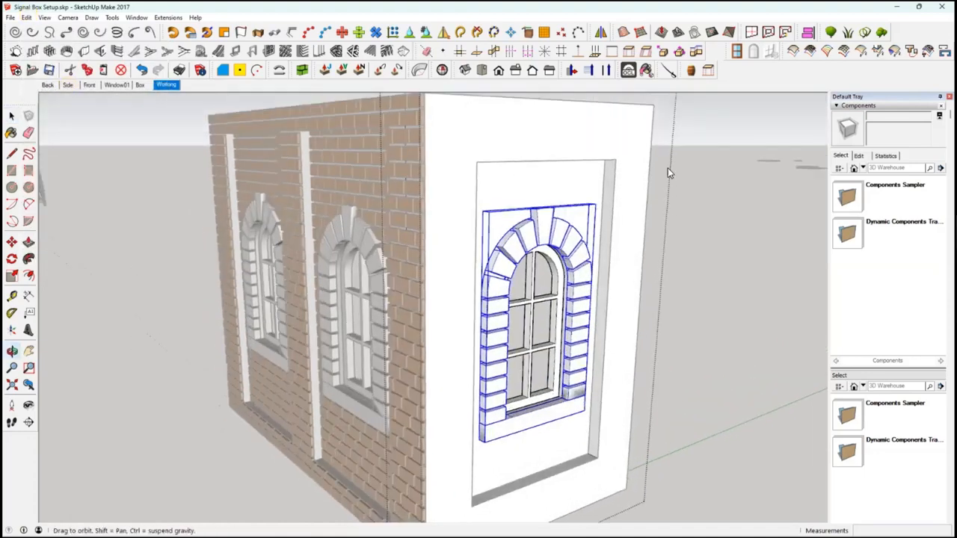
pyautogui.click(721, 401)
pyautogui.rightClick(607, 323)
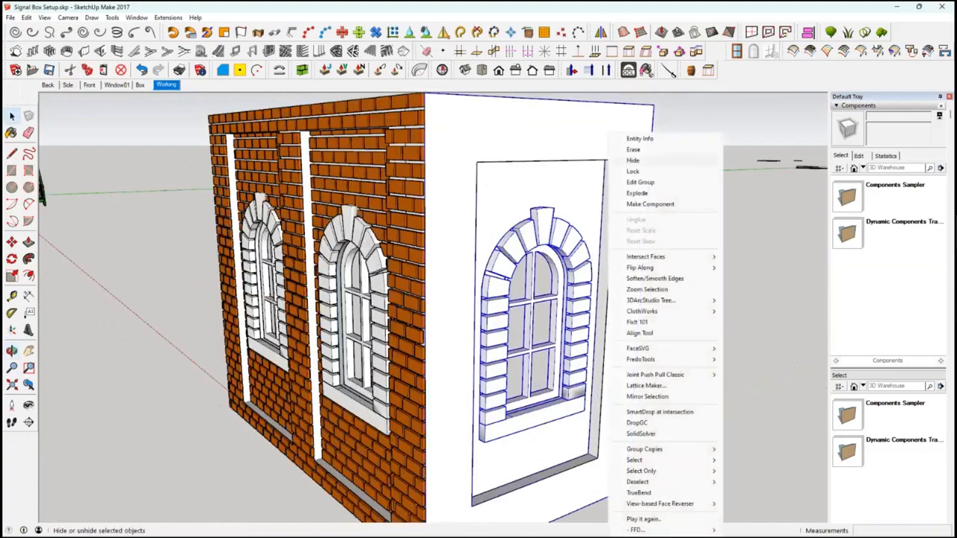
pyautogui.click(658, 163)
pyautogui.moveTo(625, 324); pyautogui.dragTo(599, 334, button='middle')
pyautogui.scroll(-6, 600, 337)
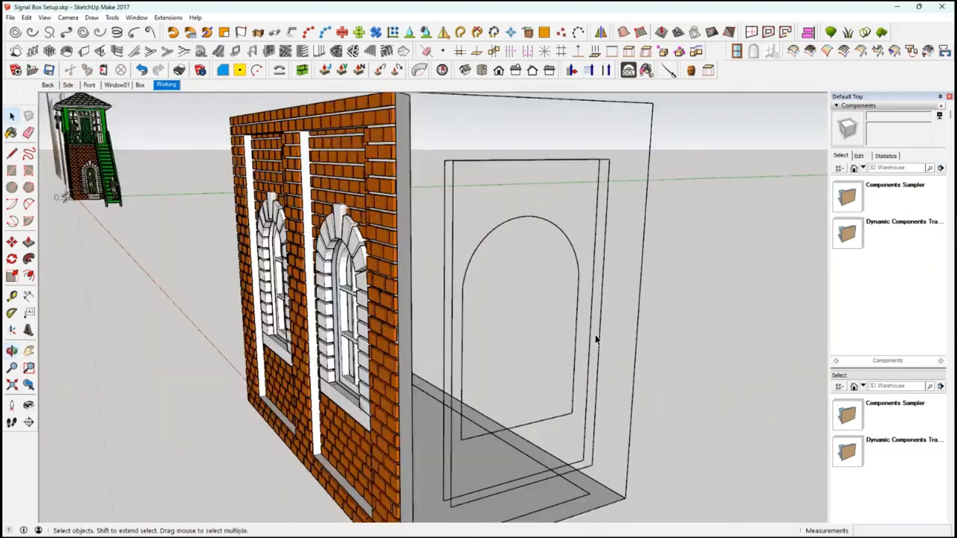
# Erase the leftover panel face with the arched cut-out beside the front wall and unhide the end wall.
pyautogui.click(595, 338)
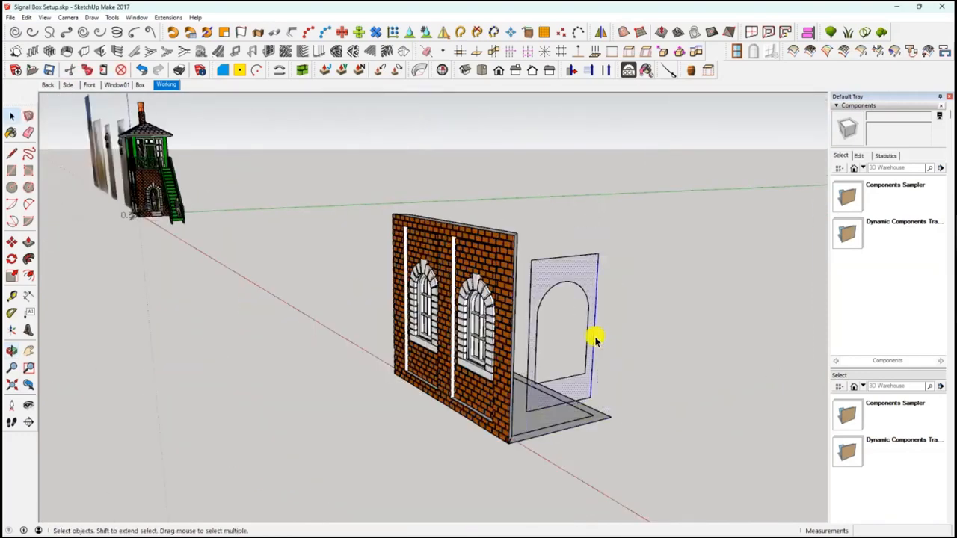
pyautogui.press('Delete')
pyautogui.moveTo(594, 342); pyautogui.dragTo(64, 171, button='middle')
pyautogui.click(26, 17)
pyautogui.moveTo(47, 163)
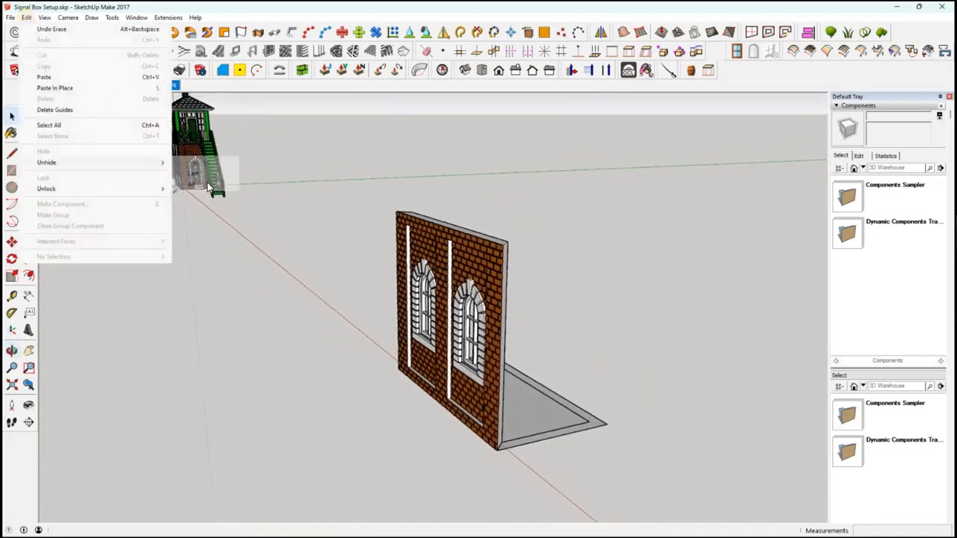
pyautogui.click(192, 184)
pyautogui.scroll(6, 572, 409)
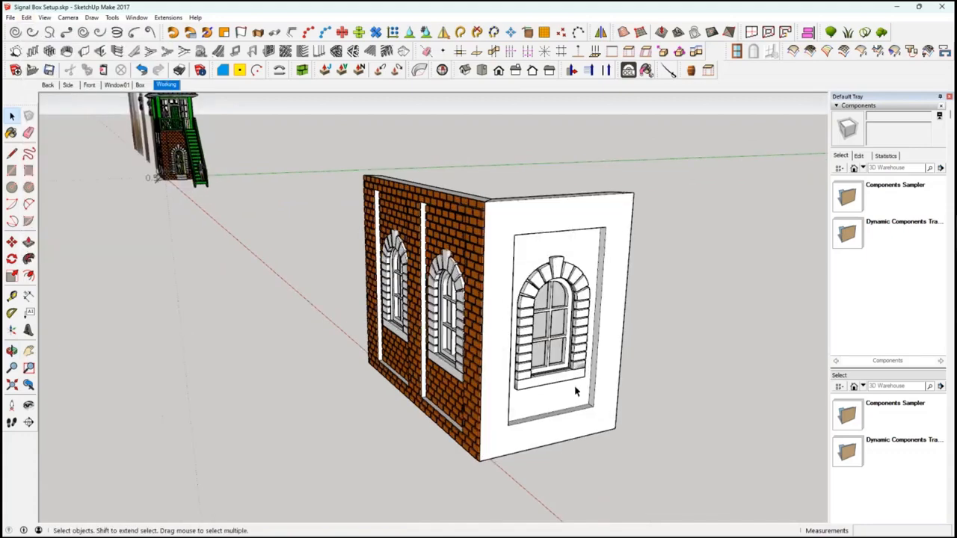
# Select the end wall group with its window and block surround and hide it again.
pyautogui.moveTo(540, 199); pyautogui.dragTo(547, 192, button='middle')
pyautogui.click(630, 331)
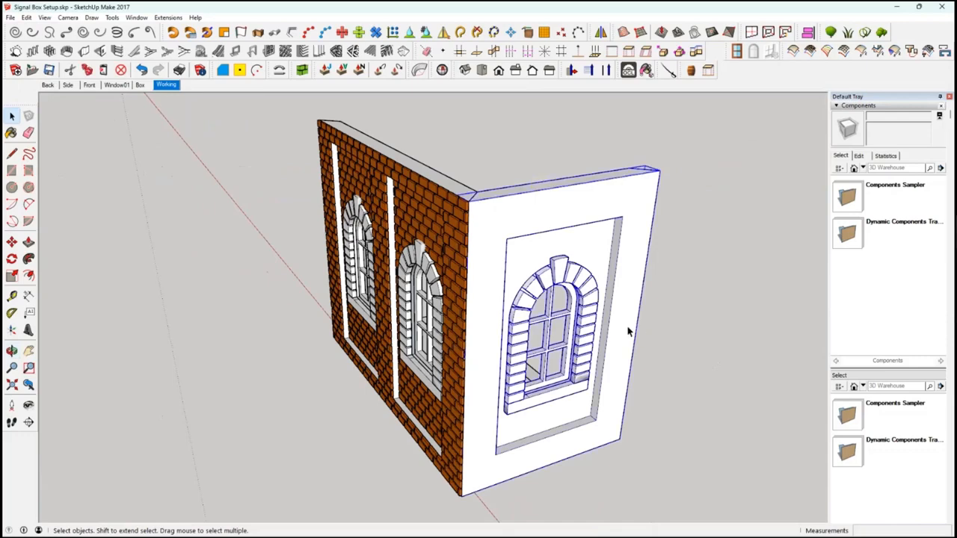
pyautogui.middleClick(604, 340)
pyautogui.moveTo(604, 340); pyautogui.dragTo(626, 321, button='middle')
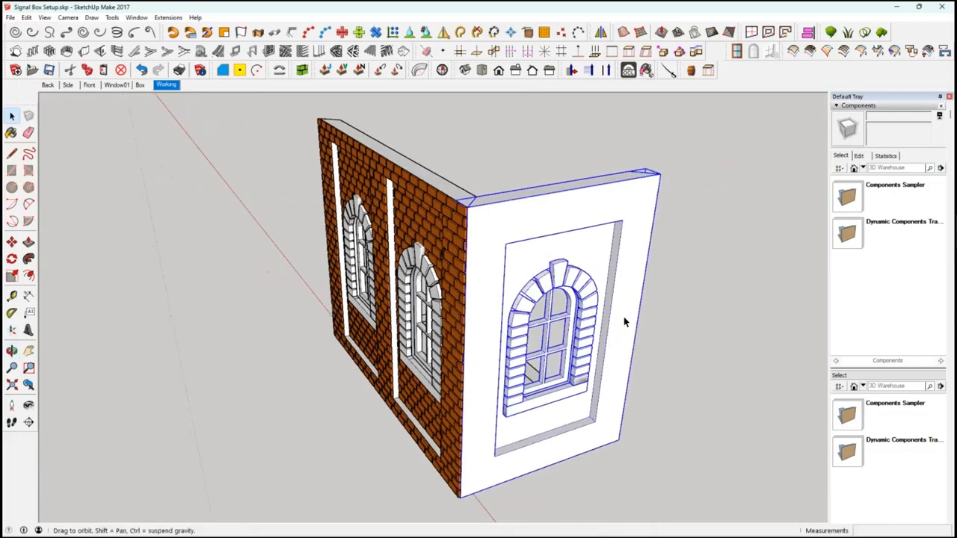
pyautogui.moveTo(29, 21); pyautogui.dragTo(197, 185, button='middle')
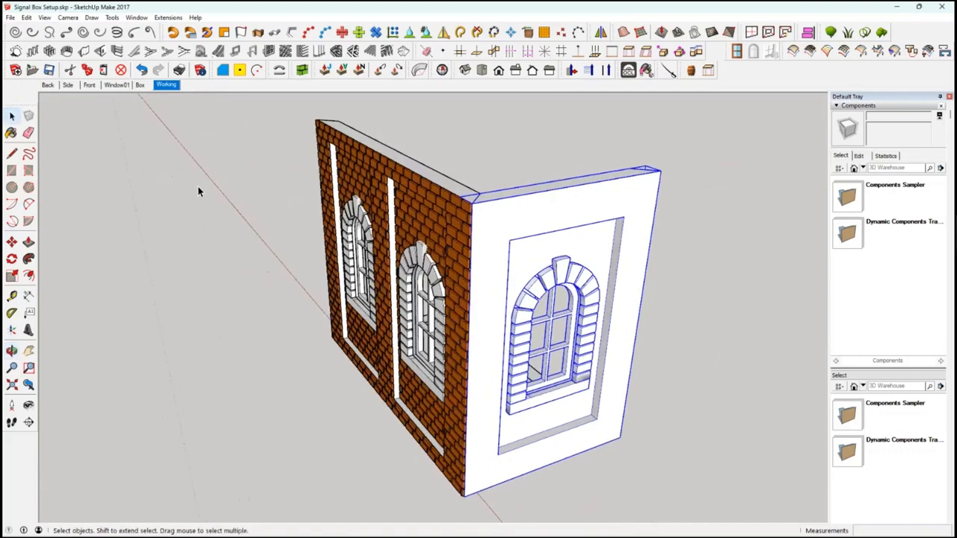
pyautogui.click(695, 387)
pyautogui.click(639, 295)
pyautogui.moveTo(556, 308); pyautogui.dragTo(511, 508, button='middle')
pyautogui.moveTo(351, 323); pyautogui.dragTo(500, 199, button='middle')
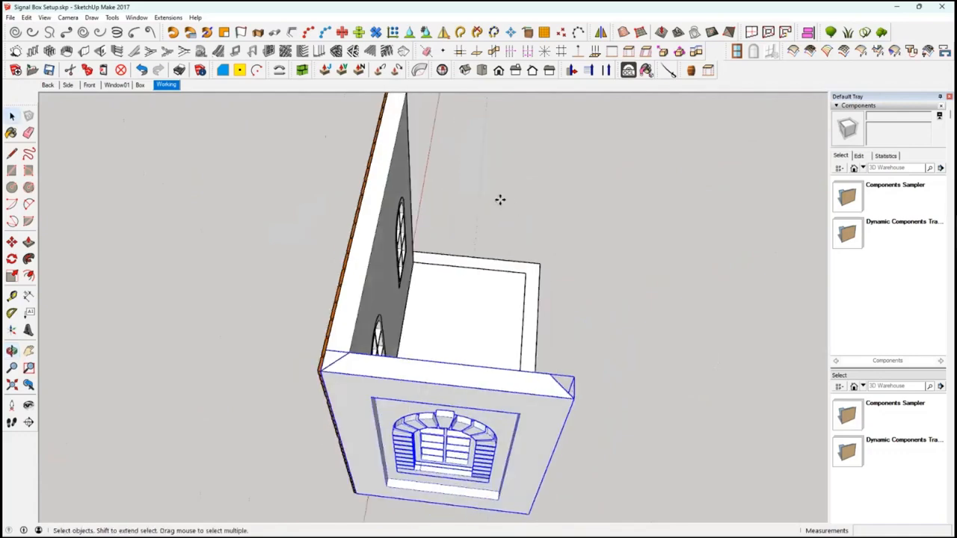
pyautogui.moveTo(560, 247); pyautogui.dragTo(566, 251, button='middle')
pyautogui.press('space')
pyautogui.rightClick(566, 251)
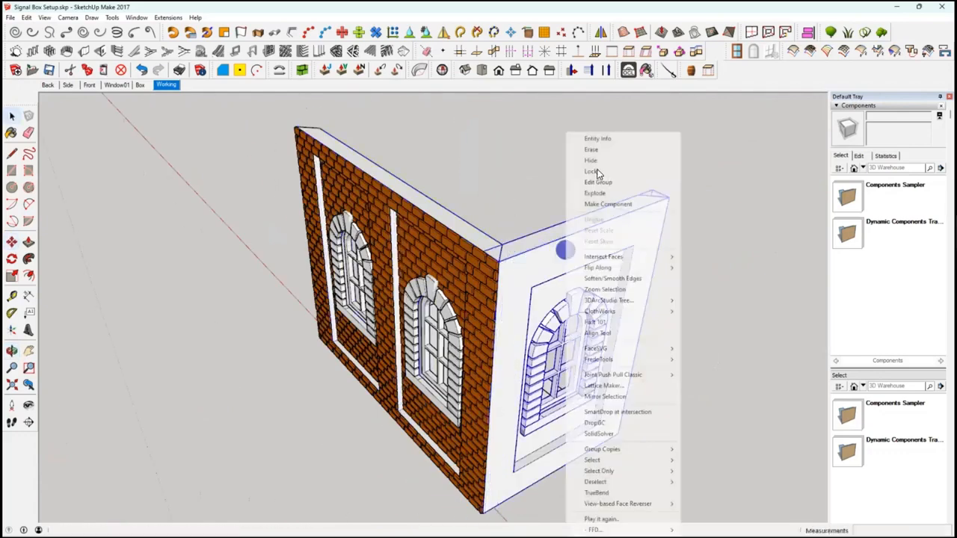
pyautogui.click(591, 160)
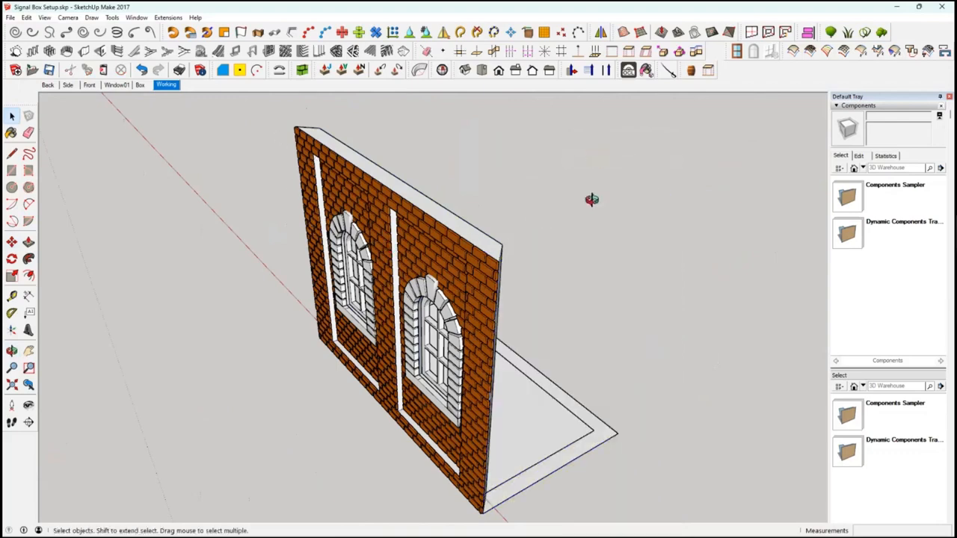
# Select the front wall with its brickwork, windows and floor outline and make it one group.
pyautogui.moveTo(592, 199); pyautogui.dragTo(601, 457, button='middle')
pyautogui.moveTo(167, 115); pyautogui.dragTo(659, 495)
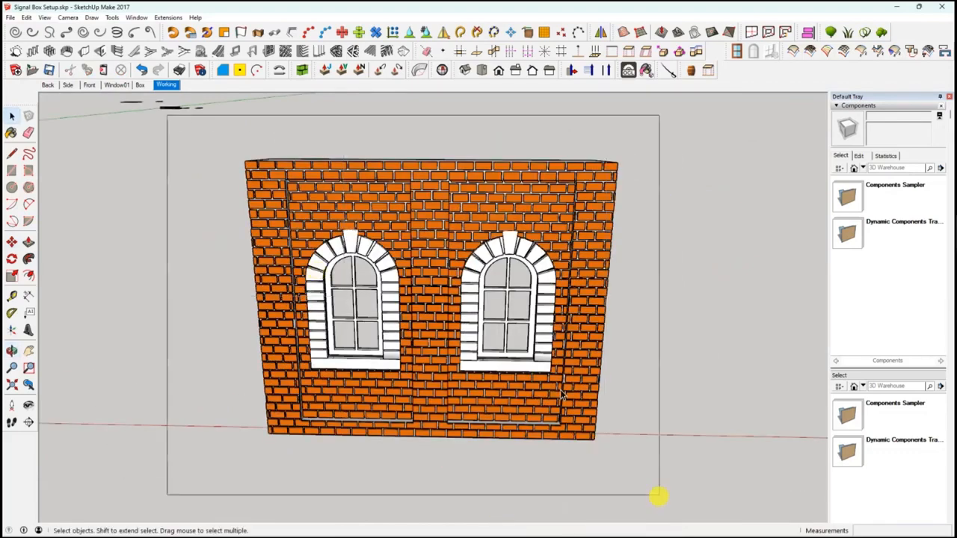
pyautogui.rightClick(560, 389)
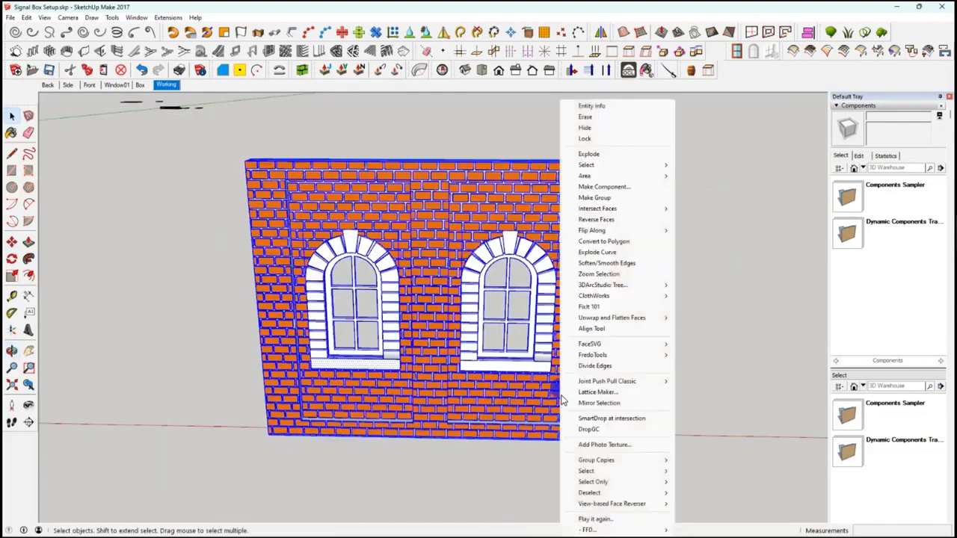
pyautogui.click(616, 200)
# Copy the front wall group and mirror the original along the green axis with a scale of -1.
pyautogui.moveTo(292, 292); pyautogui.dragTo(648, 302, button='middle')
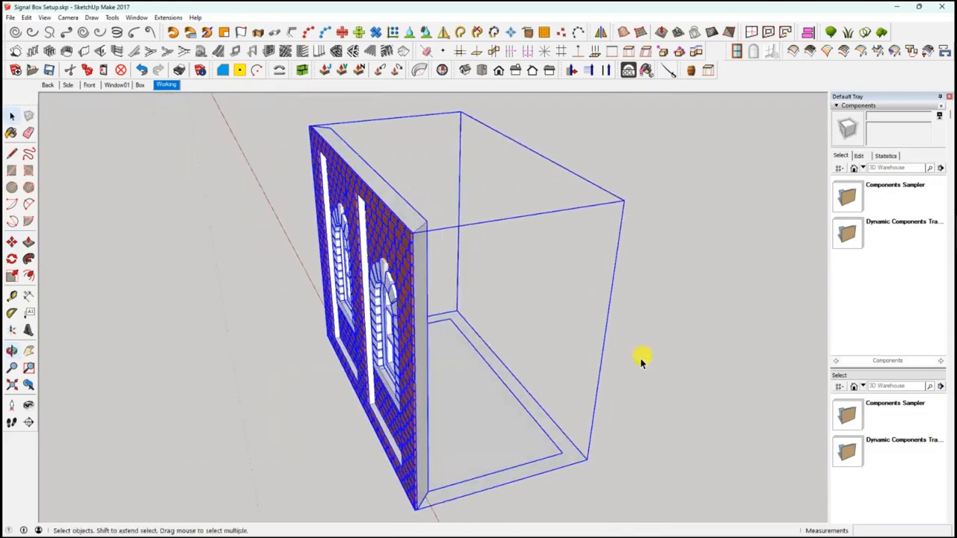
pyautogui.click(640, 358)
pyautogui.click(412, 365)
pyautogui.click(11, 276)
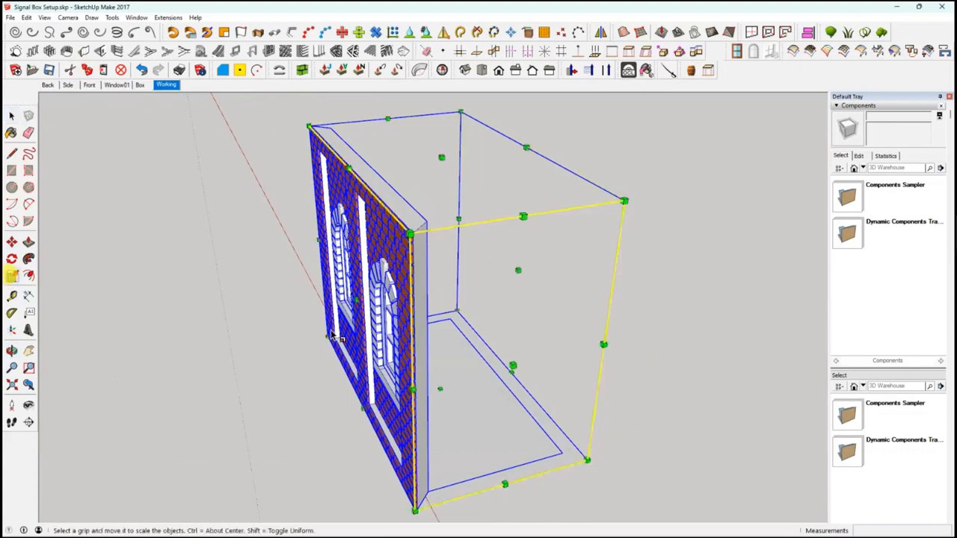
pyautogui.moveTo(356, 301); pyautogui.dragTo(680, 270)
pyautogui.write('-1')
pyautogui.press('Return')
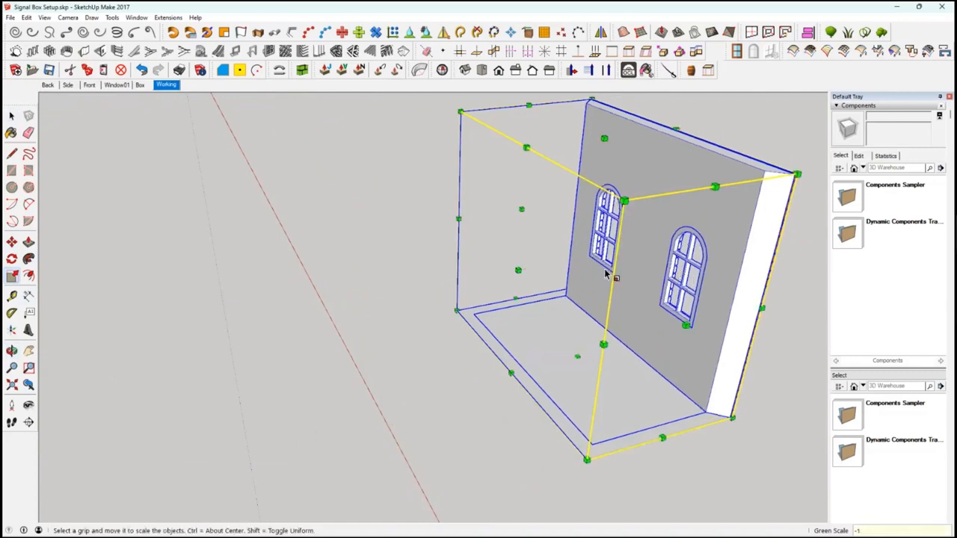
# Paste the copied front wall group in place at its original position.
pyautogui.click(26, 18)
pyautogui.click(47, 89)
pyautogui.press('space')
pyautogui.click(259, 382)
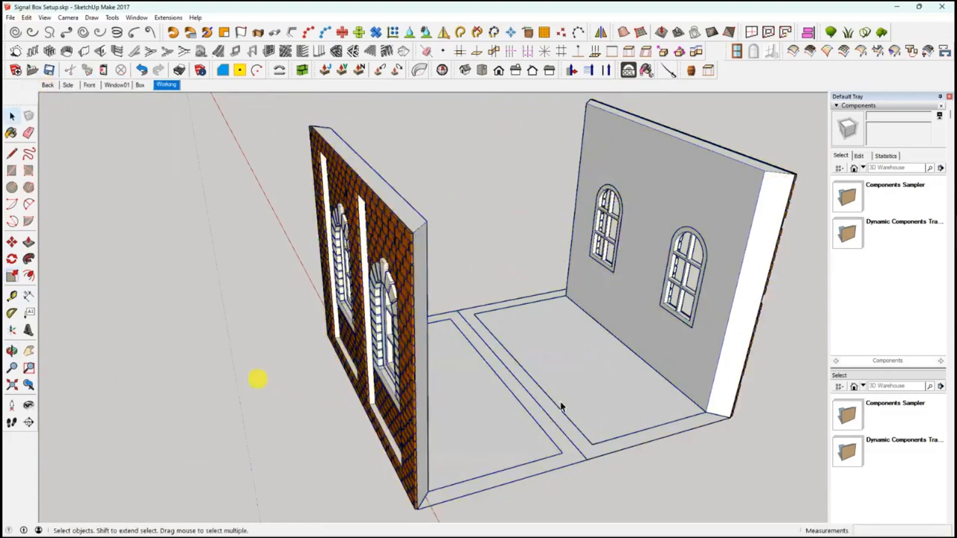
# Move the mirrored wall group by its bottom outer corner onto the far corner of the original floor outline.
pyautogui.moveTo(700, 349); pyautogui.dragTo(641, 453, button='middle')
pyautogui.click(739, 409)
pyautogui.moveTo(575, 381); pyautogui.dragTo(707, 388, button='middle')
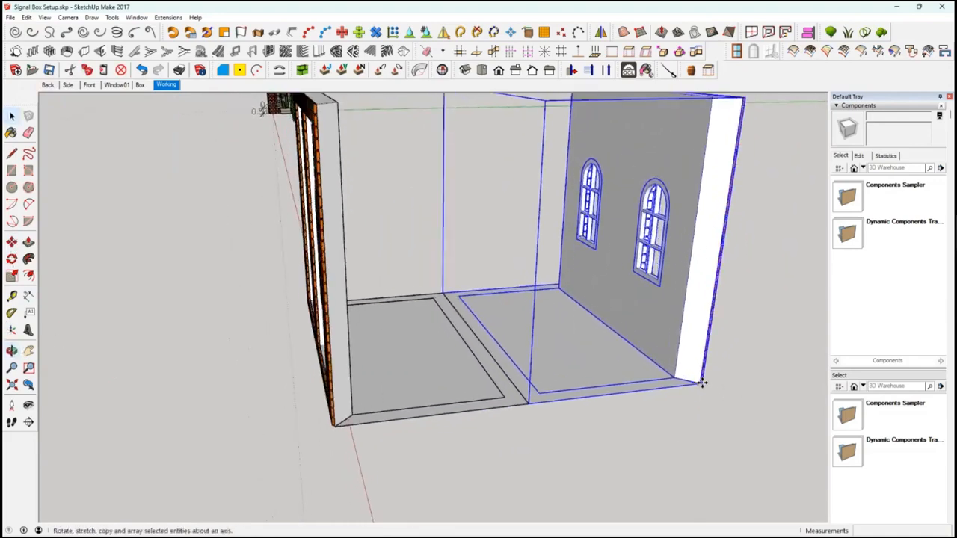
pyautogui.press('m')
pyautogui.click(695, 379)
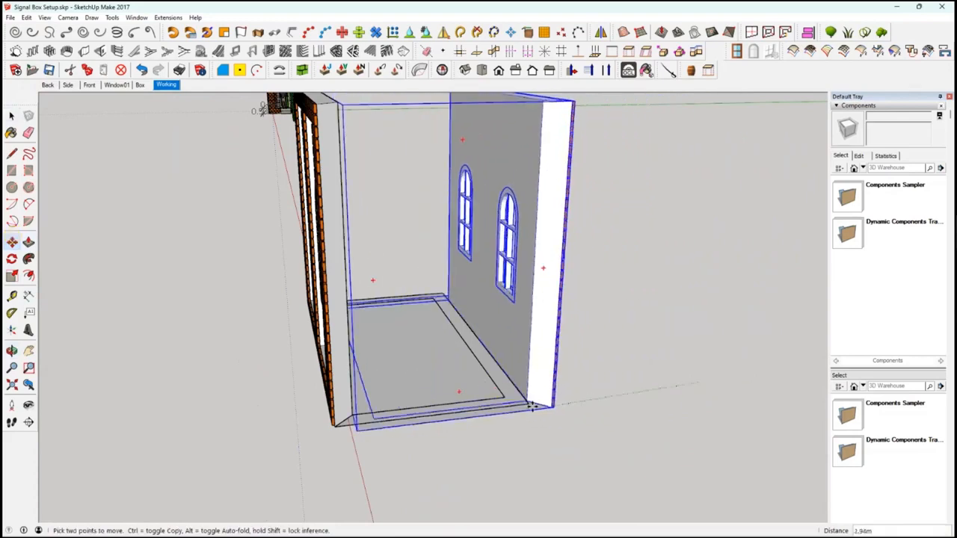
pyautogui.click(528, 404)
# Unhide the end wall so it stands between the front wall and its mirrored copy.
pyautogui.moveTo(645, 498); pyautogui.dragTo(534, 367, button='middle')
pyautogui.moveTo(613, 400); pyautogui.dragTo(620, 381, button='middle')
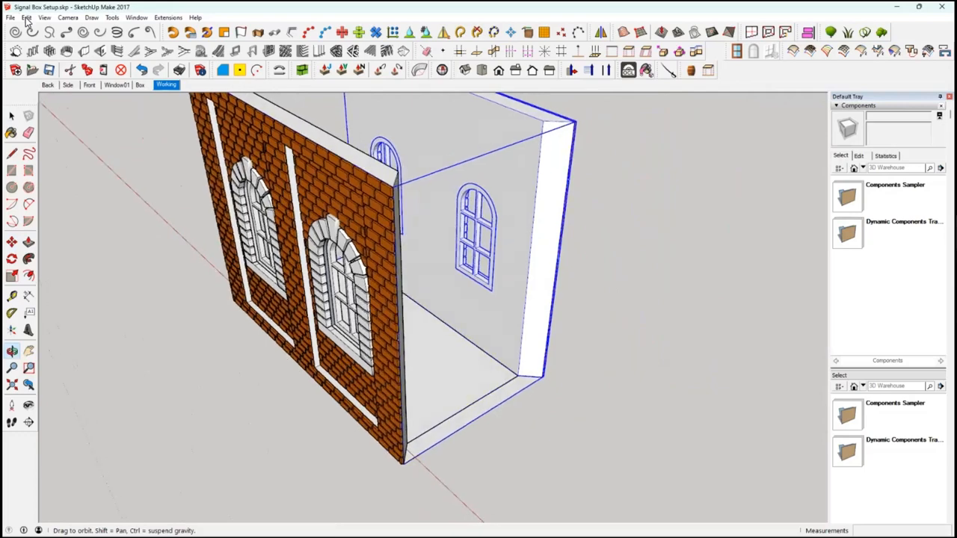
pyautogui.press('m')
pyautogui.click(27, 17)
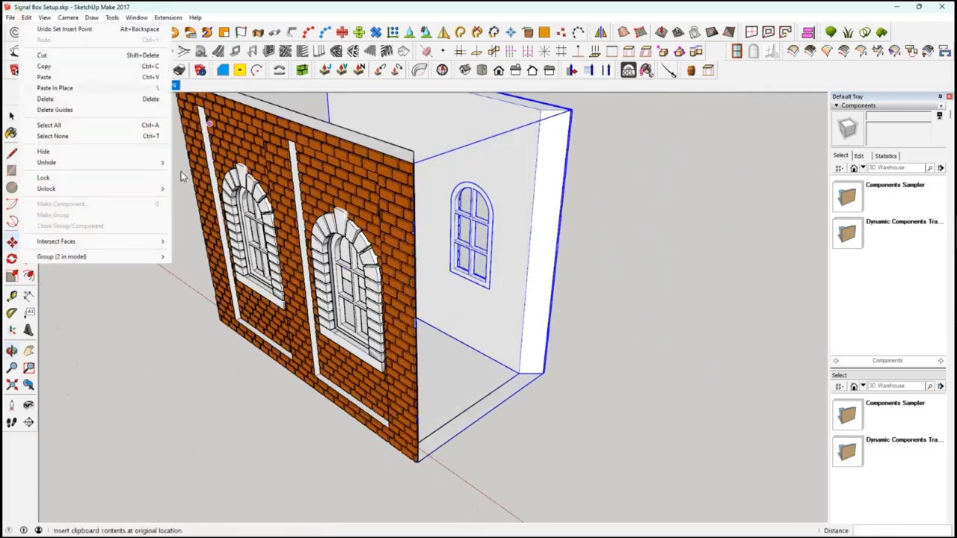
pyautogui.click(52, 88)
# Trace the mitred footprint strip across the open end of the floor between the two side walls with the Line tool.
pyautogui.moveTo(197, 385); pyautogui.dragTo(82, 389, button='middle')
pyautogui.moveTo(463, 335); pyautogui.dragTo(627, 329, button='middle')
pyautogui.moveTo(466, 445); pyautogui.dragTo(508, 301, button='middle')
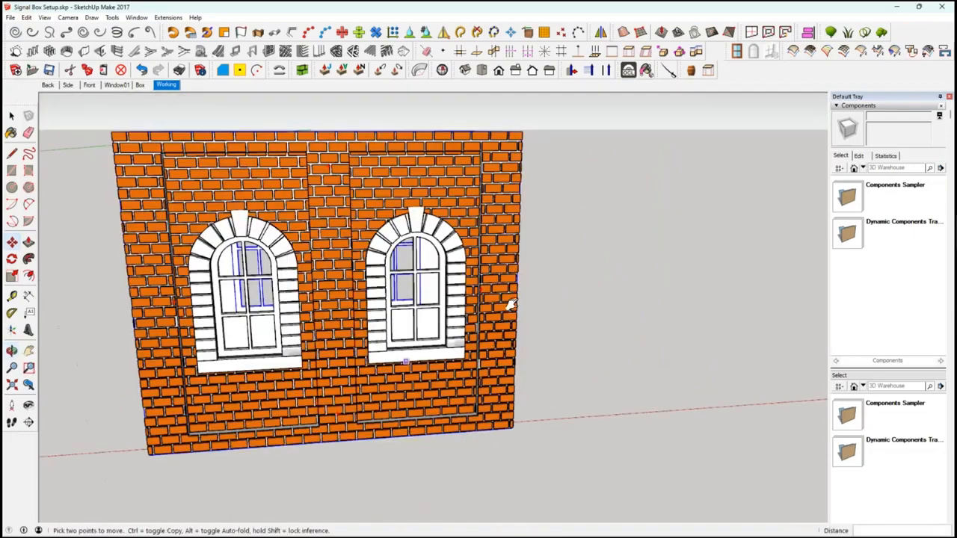
pyautogui.scroll(-2, 526, 296)
pyautogui.moveTo(536, 369); pyautogui.dragTo(562, 421, button='middle')
pyautogui.moveTo(440, 461); pyautogui.dragTo(430, 348, button='middle')
pyautogui.keyDown('shift'); pyautogui.moveTo(416, 402); pyautogui.dragTo(471, 418, button='middle'); pyautogui.keyUp('shift')
pyautogui.scroll(3, 471, 430)
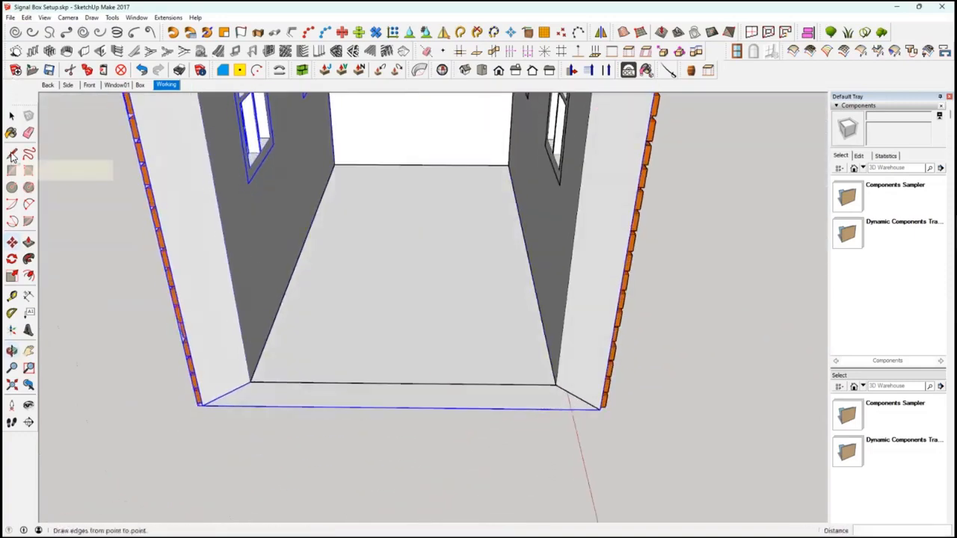
pyautogui.click(12, 154)
pyautogui.click(250, 382)
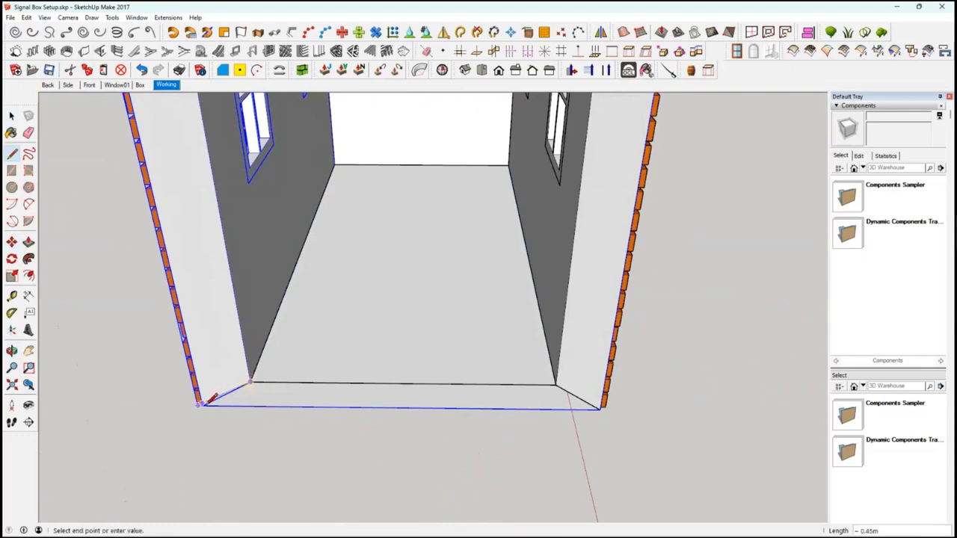
pyautogui.click(600, 409)
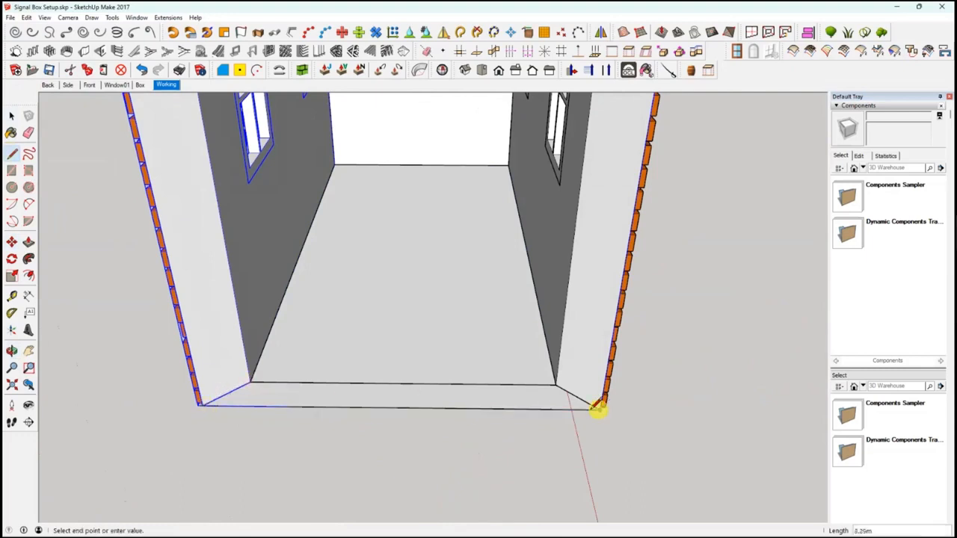
pyautogui.click(252, 382)
# Reverse the new footprint face at the open end.
pyautogui.press('space')
pyautogui.click(299, 399)
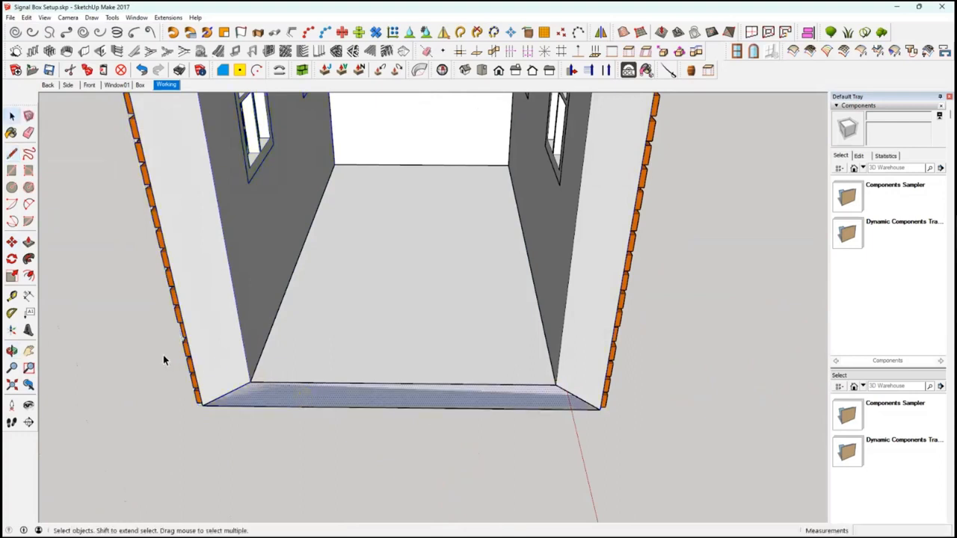
pyautogui.rightClick(367, 396)
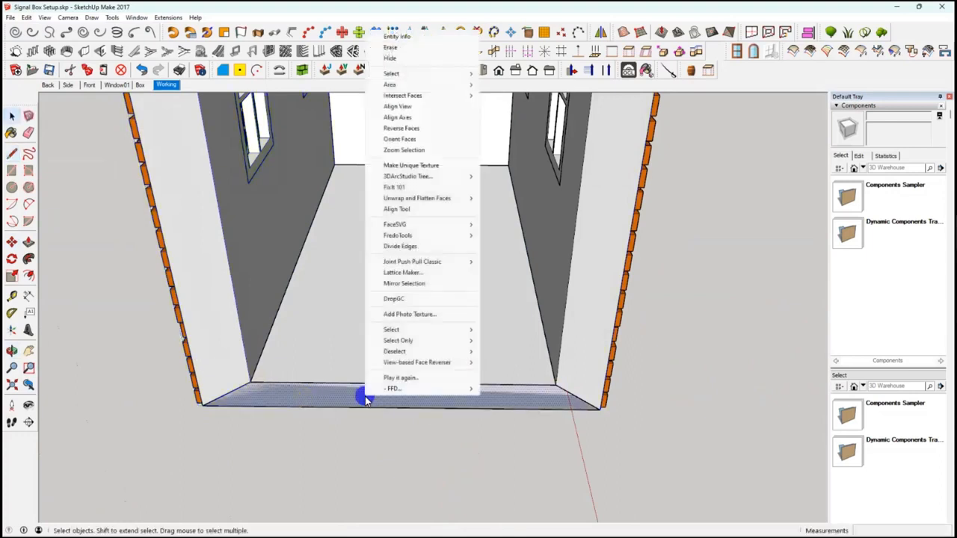
pyautogui.click(408, 132)
# Push/Pull the footprint strip up to the top of the side walls to form the second end wall.
pyautogui.click(28, 241)
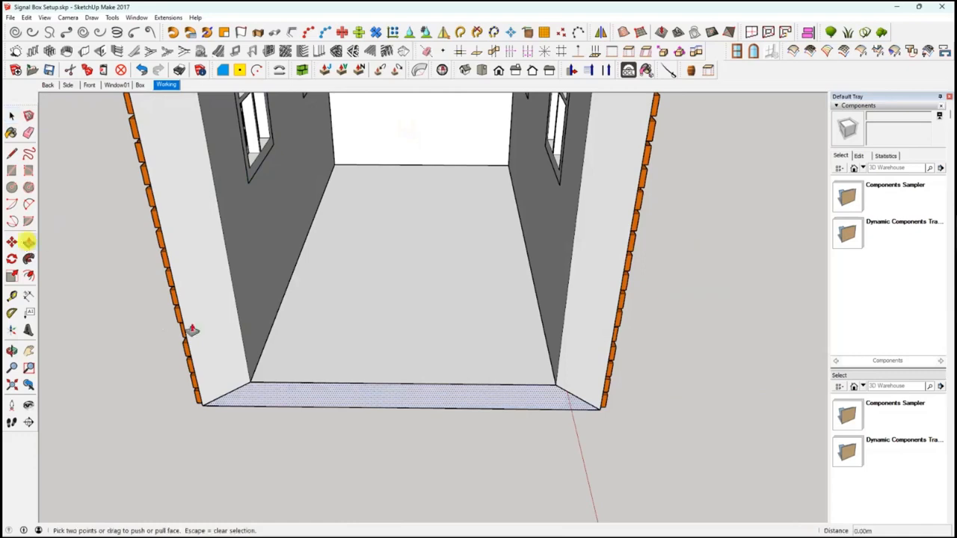
pyautogui.moveTo(309, 396); pyautogui.dragTo(267, 209)
pyautogui.moveTo(267, 210); pyautogui.dragTo(489, 144, button='middle')
pyautogui.moveTo(658, 320); pyautogui.dragTo(468, 349, button='middle')
pyautogui.click(469, 350)
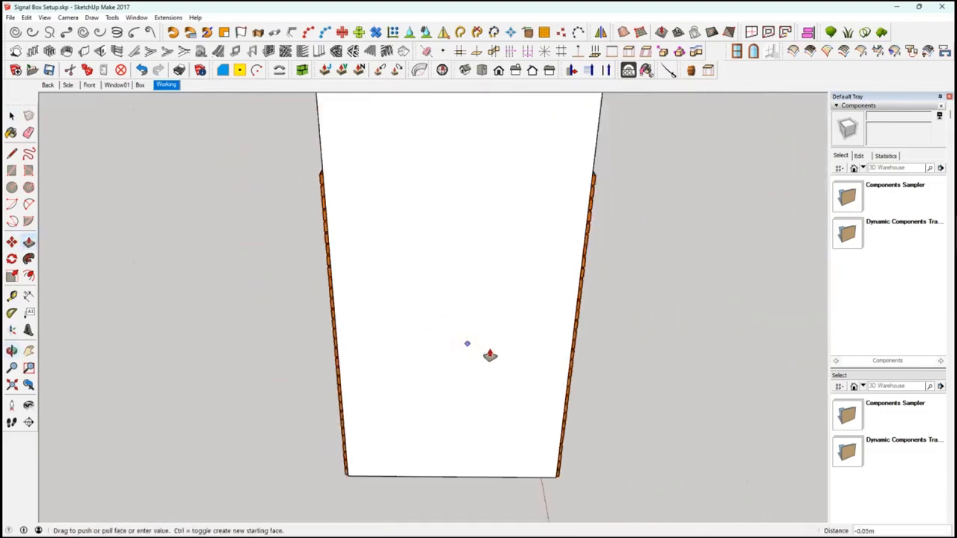
pyautogui.hotkey('ctrl', 'z')
pyautogui.press('space')
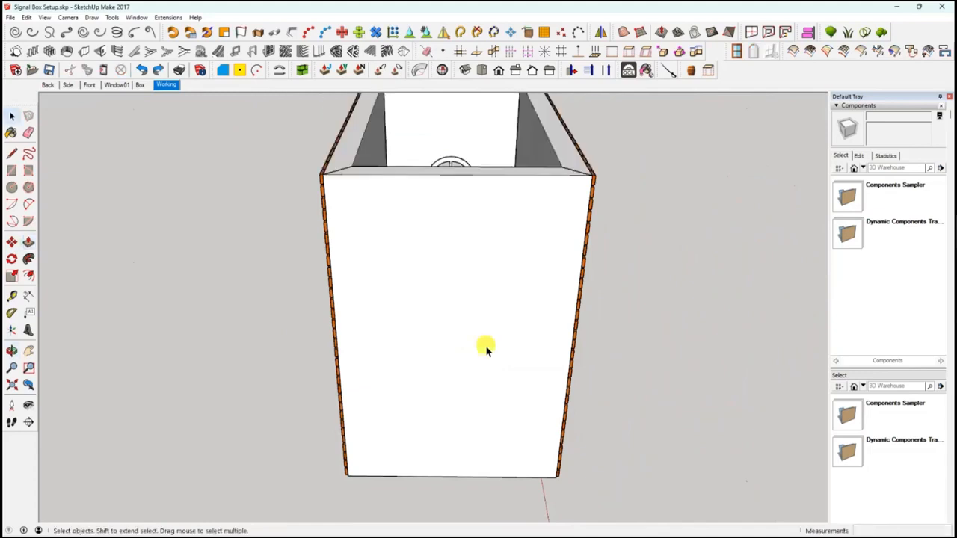
# Select the whole second end wall and make it a group.
pyautogui.click(486, 348)
pyautogui.rightClick(486, 349)
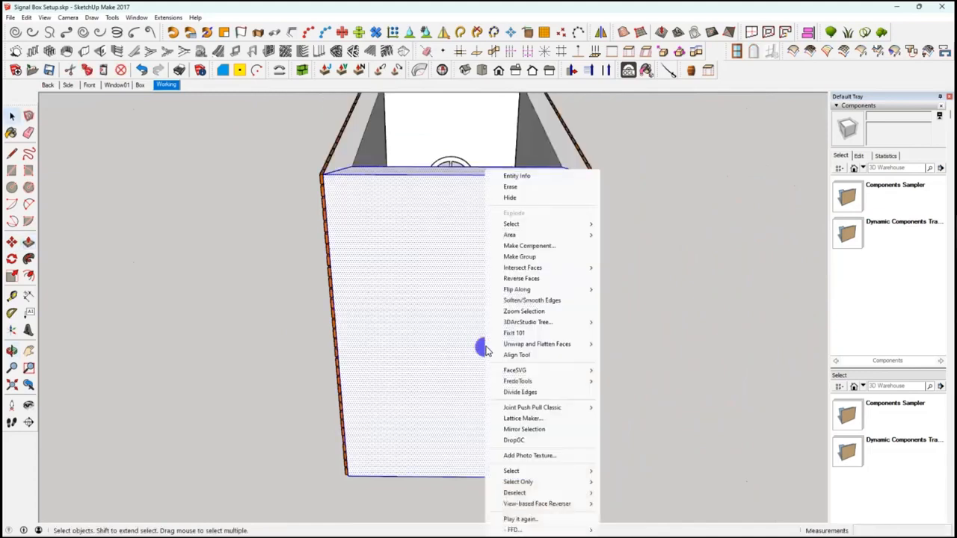
pyautogui.click(516, 256)
pyautogui.moveTo(461, 413); pyautogui.dragTo(458, 464, button='middle')
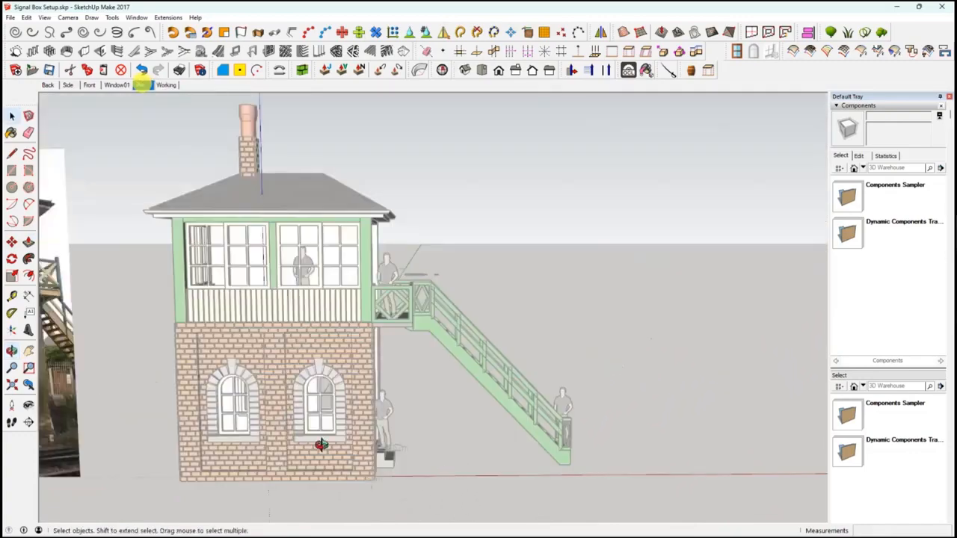
# Examine the finished signal box in the Box scene, including the brick ground floor, the doorway wall and the staircase.
pyautogui.moveTo(386, 477)
pyautogui.mouseDown(button='middle')
pyautogui.moveTo(356, 479)
pyautogui.moveTo(401, 485)
pyautogui.mouseUp(button='middle')
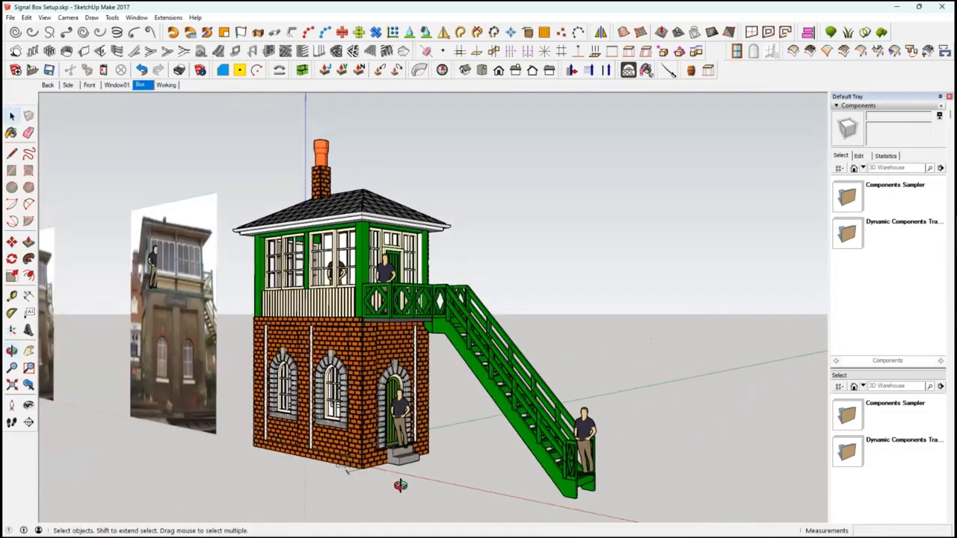
pyautogui.scroll(2, 444, 500)
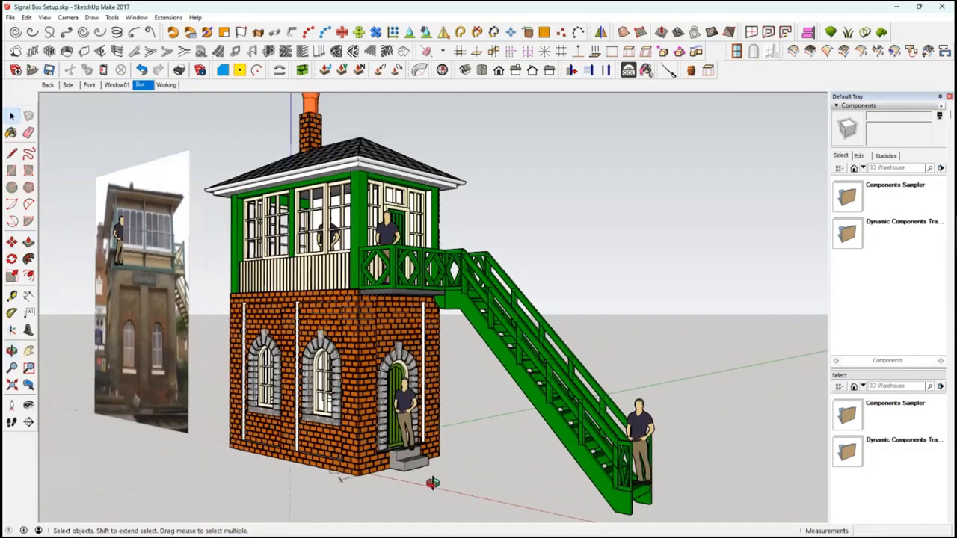
pyautogui.scroll(1, 432, 483)
pyautogui.moveTo(424, 482); pyautogui.dragTo(405, 492, button='middle')
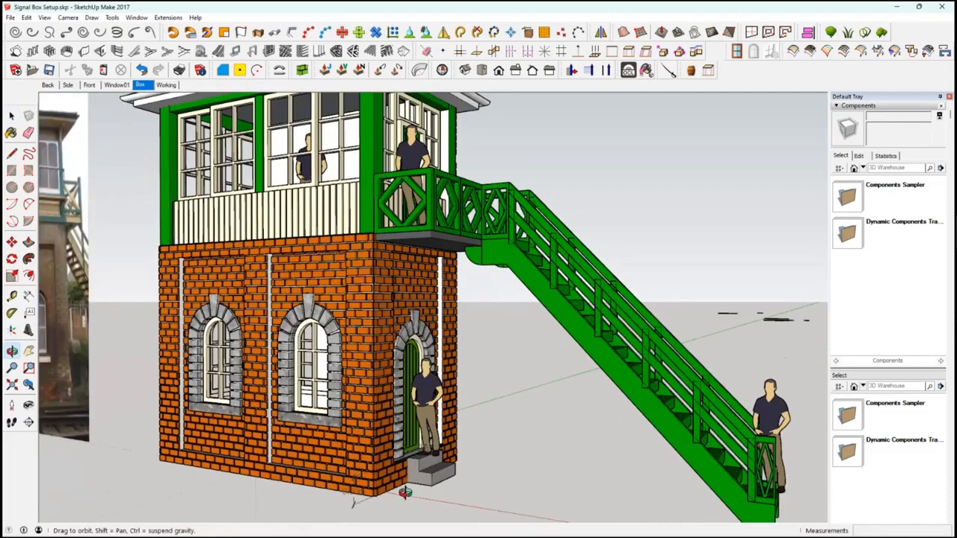
pyautogui.moveTo(346, 446); pyautogui.dragTo(386, 431, button='middle')
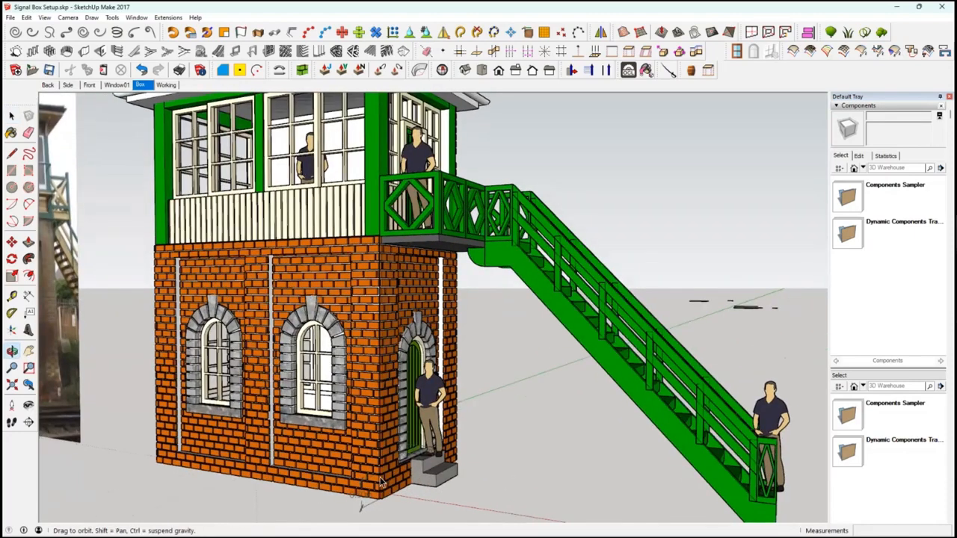
pyautogui.moveTo(380, 482); pyautogui.dragTo(407, 478, button='middle')
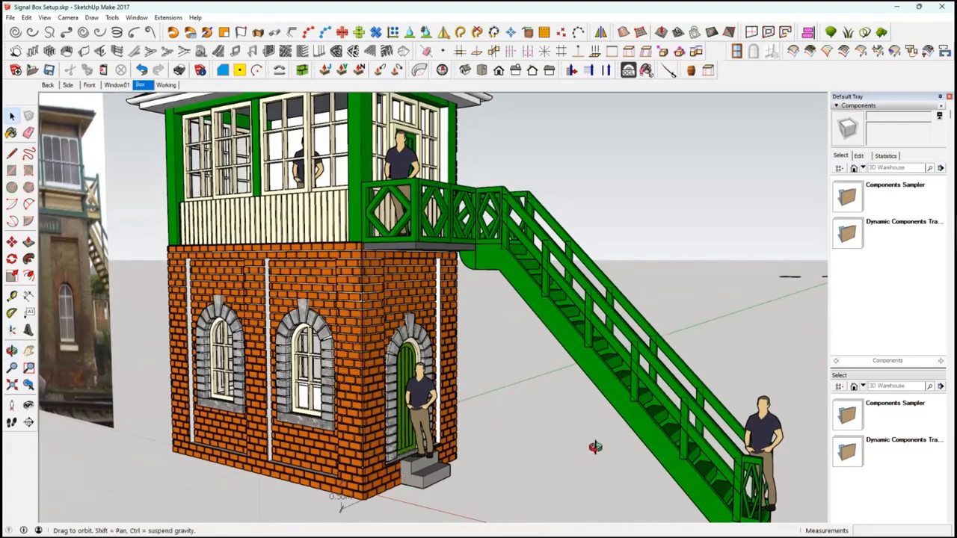
# Examine the doorway end wall of the finished signal box and return to the Working scene.
pyautogui.scroll(3, 640, 462)
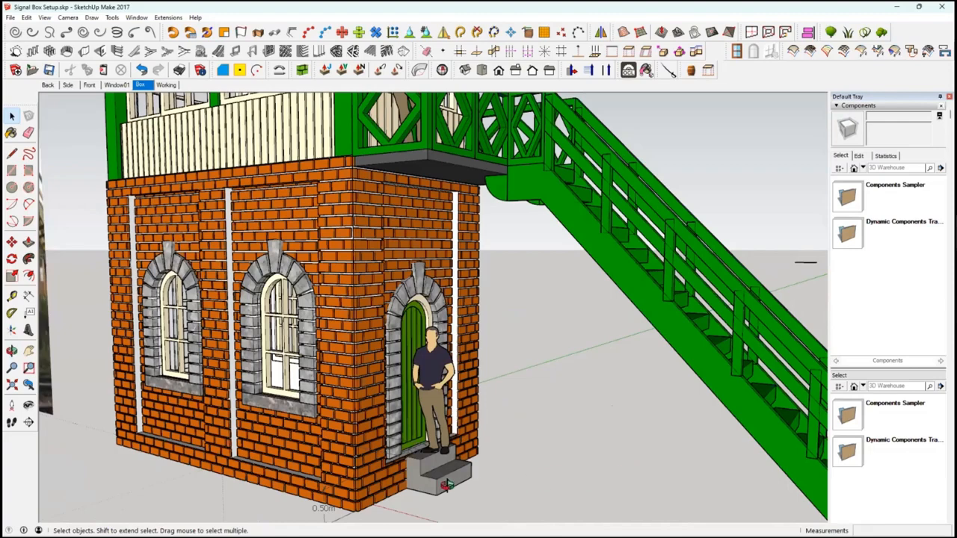
pyautogui.scroll(-2, 446, 484)
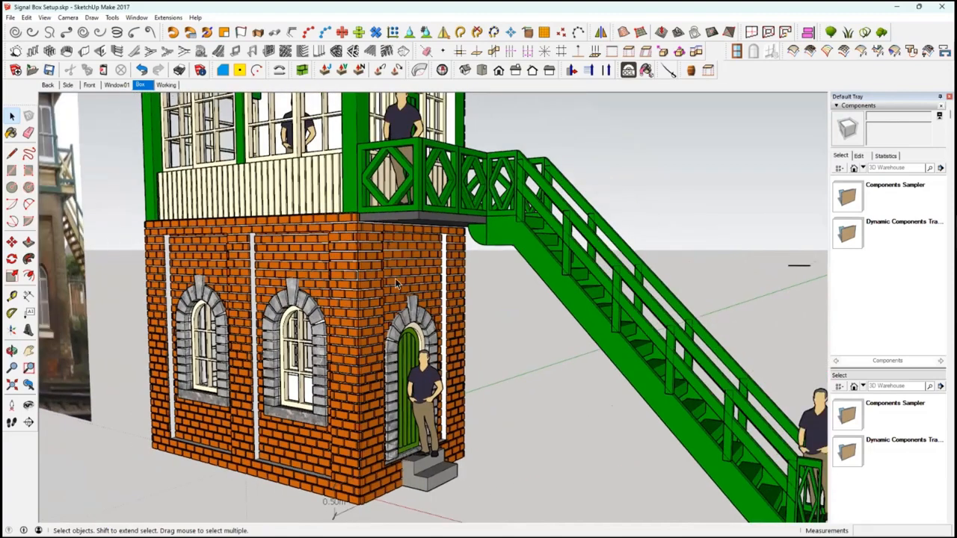
pyautogui.moveTo(395, 283); pyautogui.dragTo(446, 375, button='middle')
pyautogui.click(166, 85)
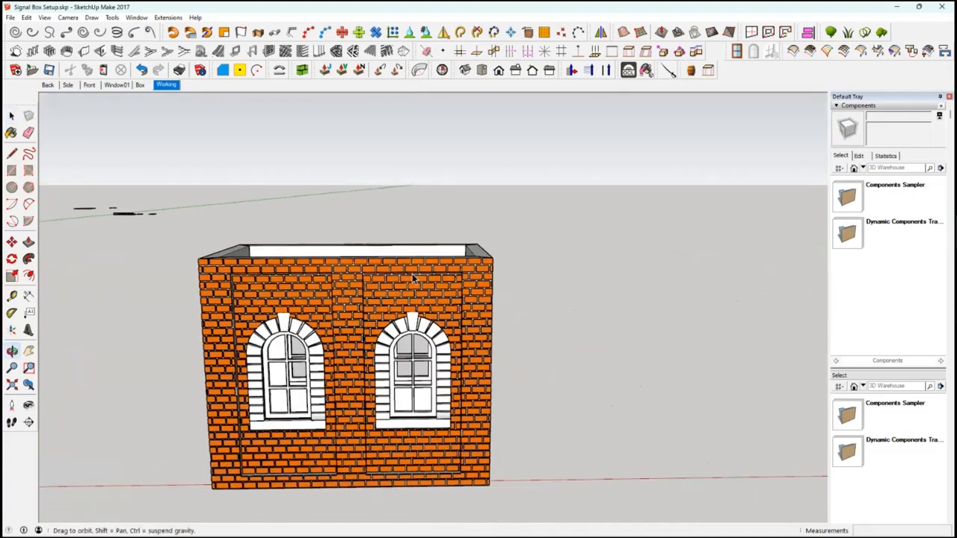
# Open the windowed end wall's group and Push/Pull the recess's top face up level with the top of the side wall's recess.
pyautogui.scroll(3, 458, 301)
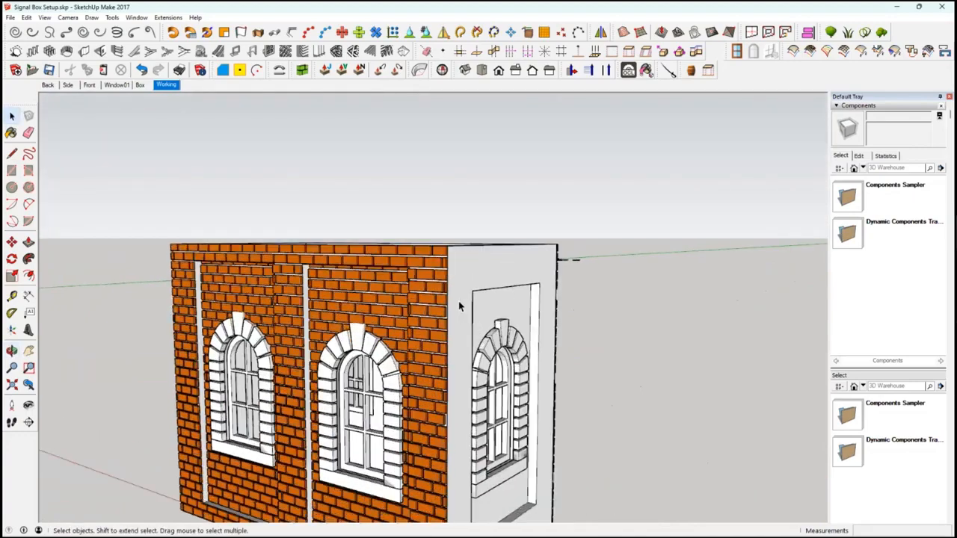
pyautogui.scroll(2, 471, 314)
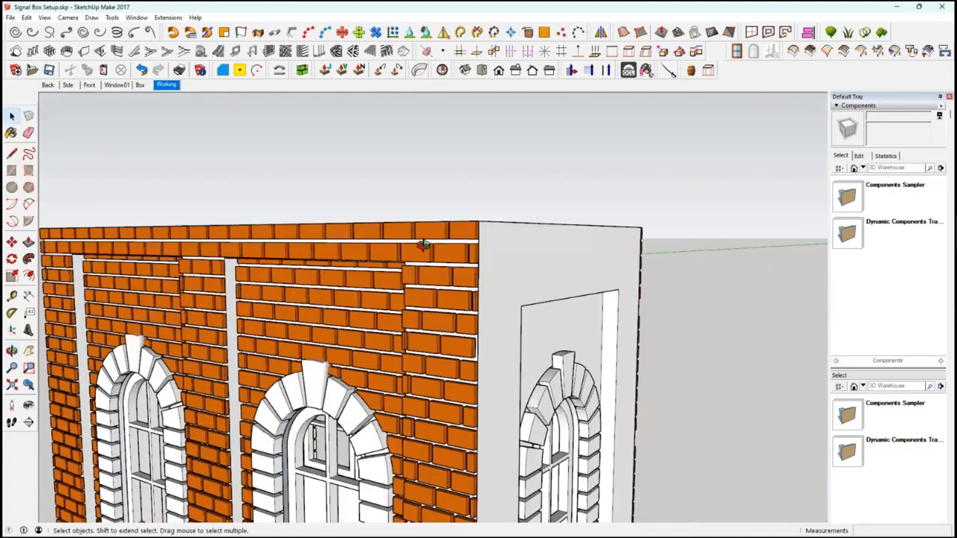
pyautogui.moveTo(424, 244); pyautogui.dragTo(205, 186, button='middle')
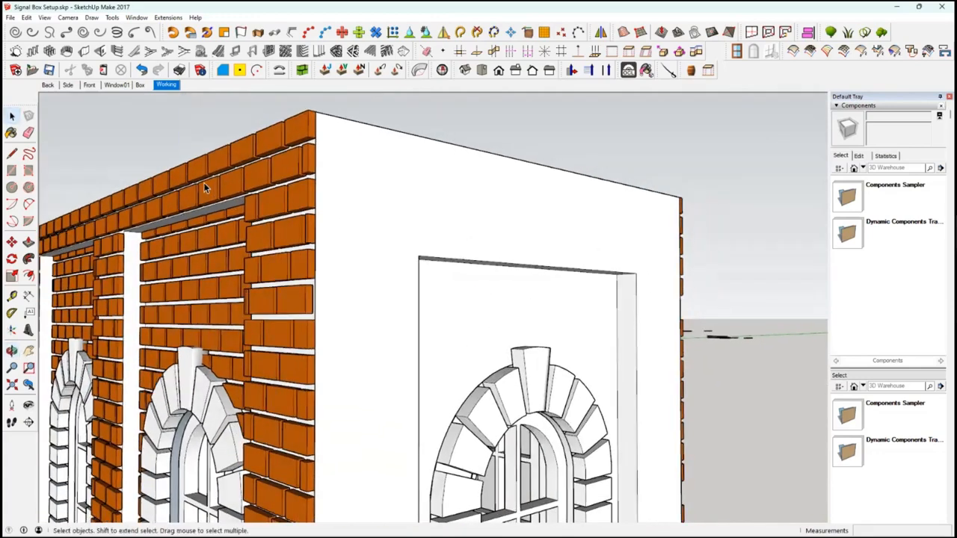
pyautogui.moveTo(410, 255); pyautogui.dragTo(412, 252, button='middle')
pyautogui.doubleClick(412, 249)
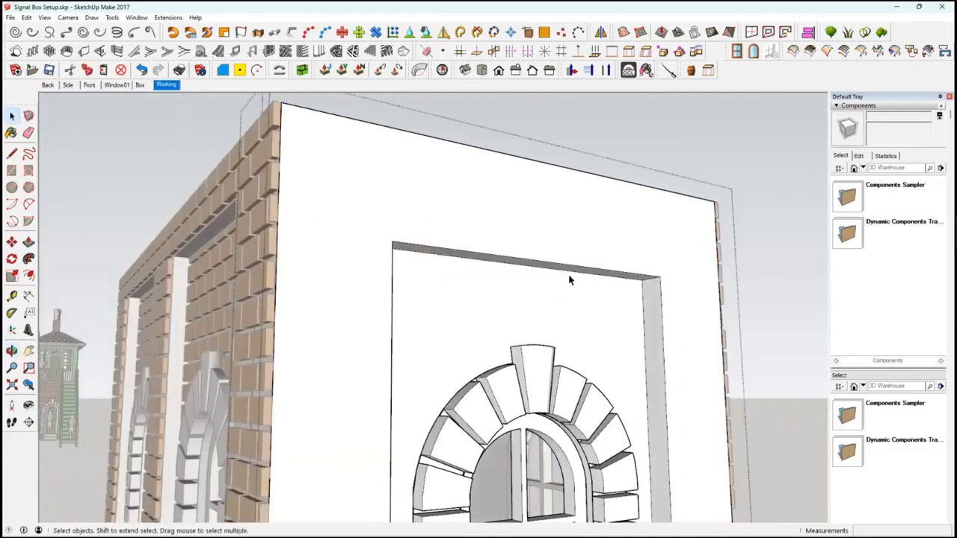
pyautogui.click(28, 242)
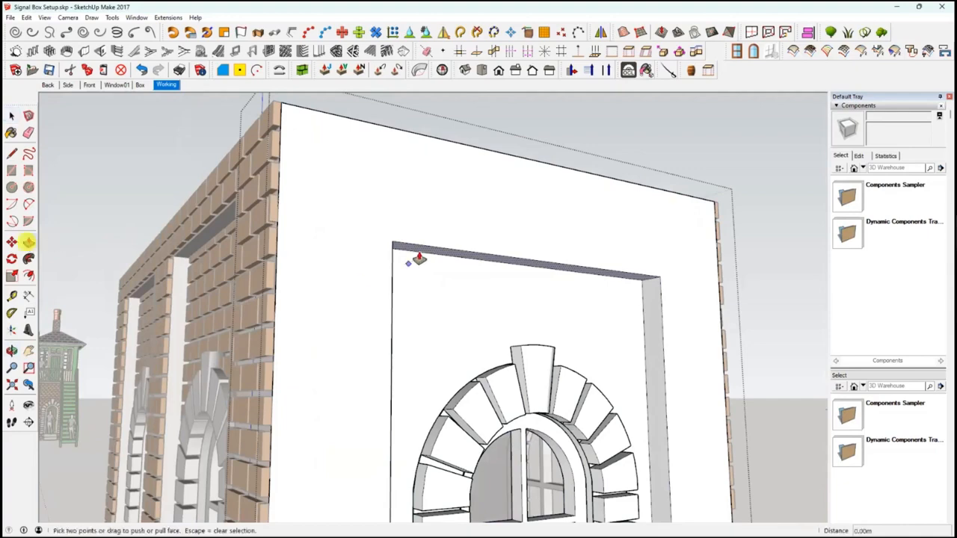
pyautogui.click(416, 251)
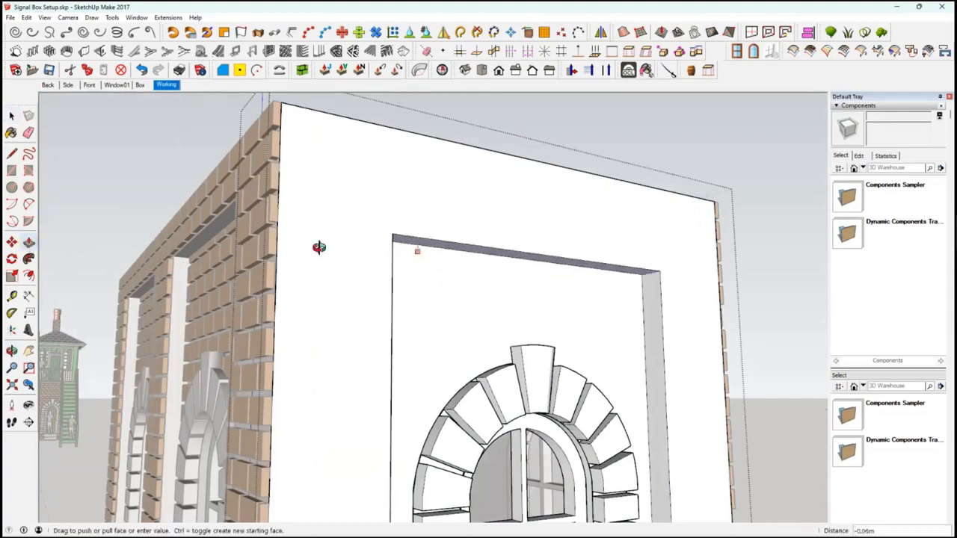
pyautogui.moveTo(320, 248); pyautogui.dragTo(276, 161, button='middle')
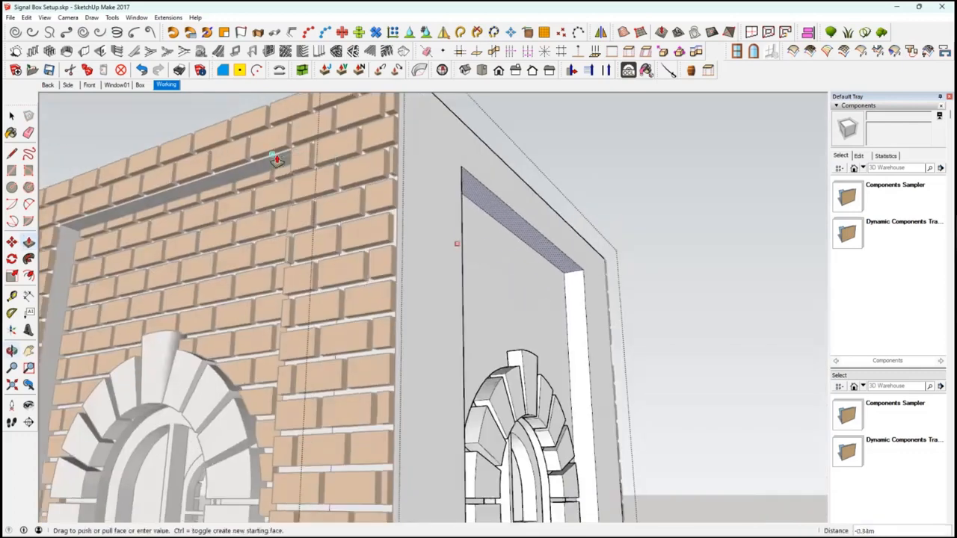
pyautogui.click(277, 159)
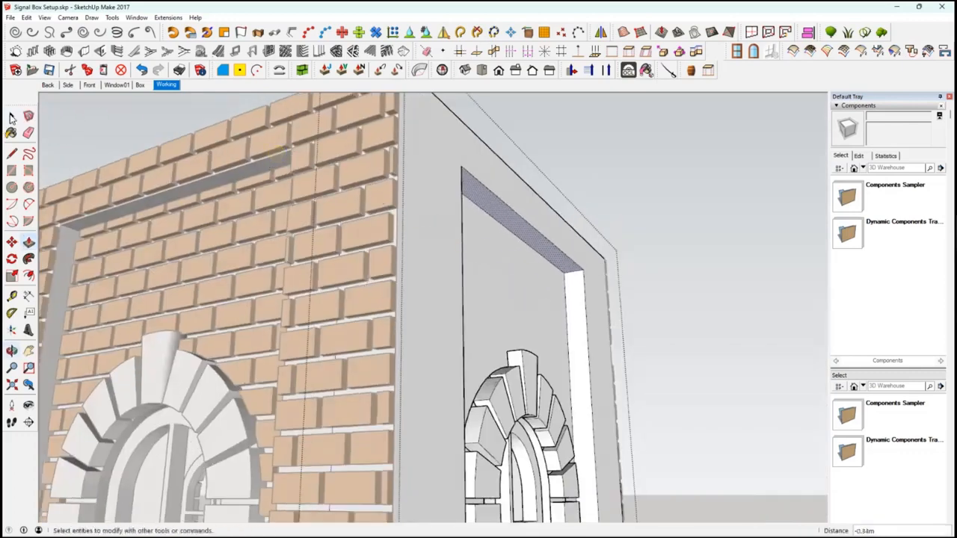
pyautogui.click(11, 116)
# Copy the outer frame face around the recess from inside the windowed end wall's group.
pyautogui.moveTo(703, 336); pyautogui.dragTo(605, 384, button='middle')
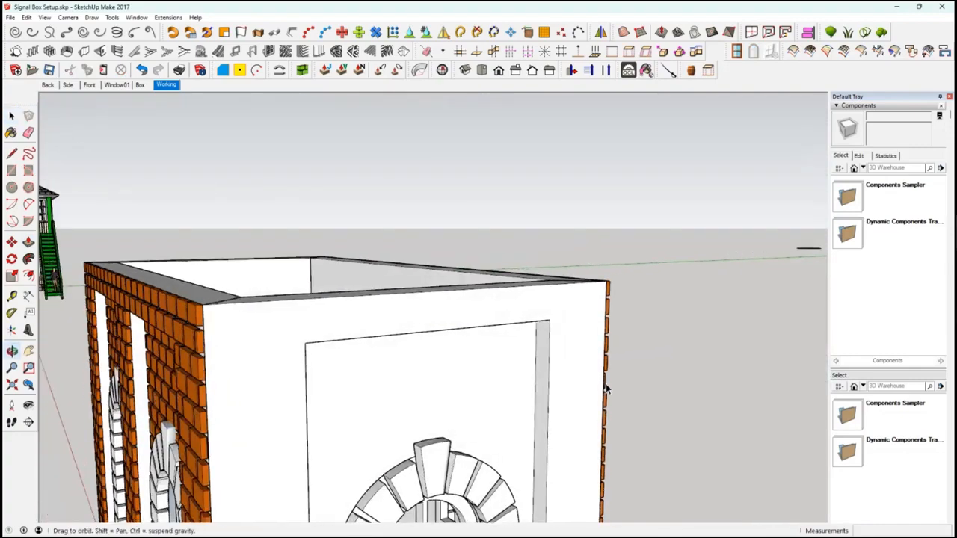
pyautogui.scroll(-4, 566, 389)
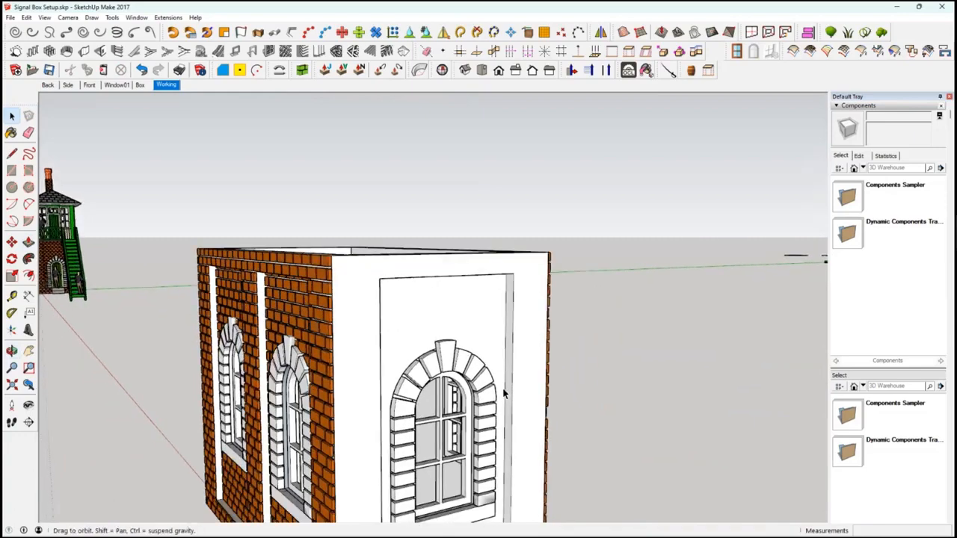
pyautogui.tripleClick(503, 392)
pyautogui.click(503, 395)
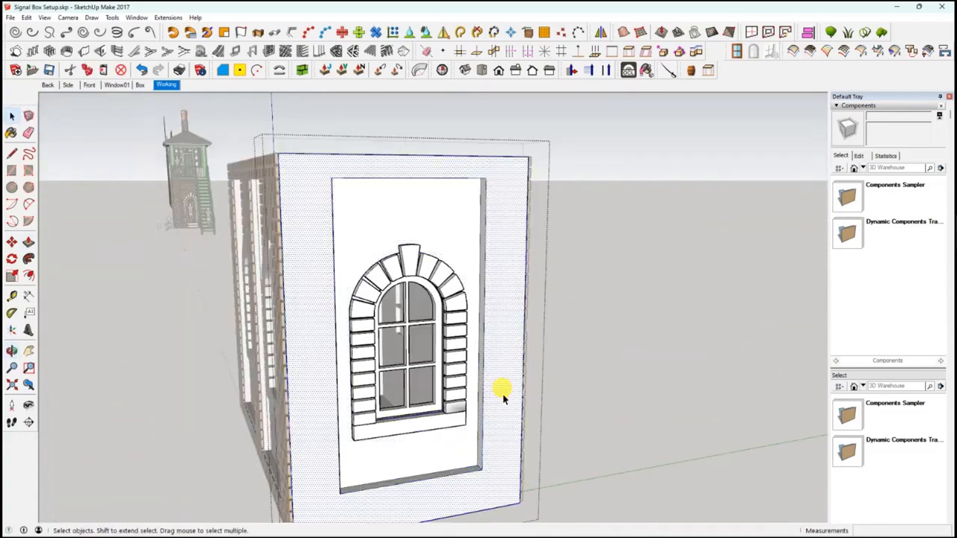
pyautogui.moveTo(326, 366); pyautogui.dragTo(314, 306, button='middle')
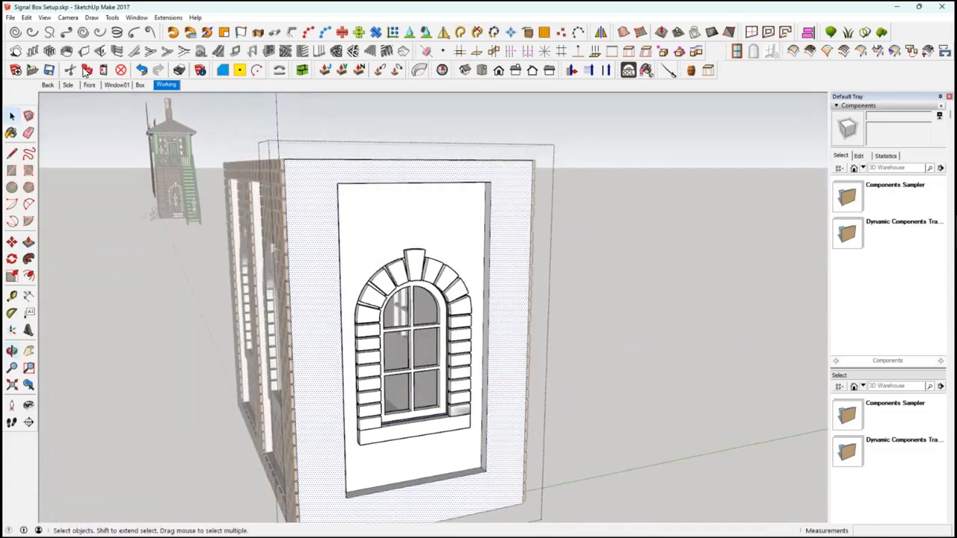
pyautogui.click(138, 261)
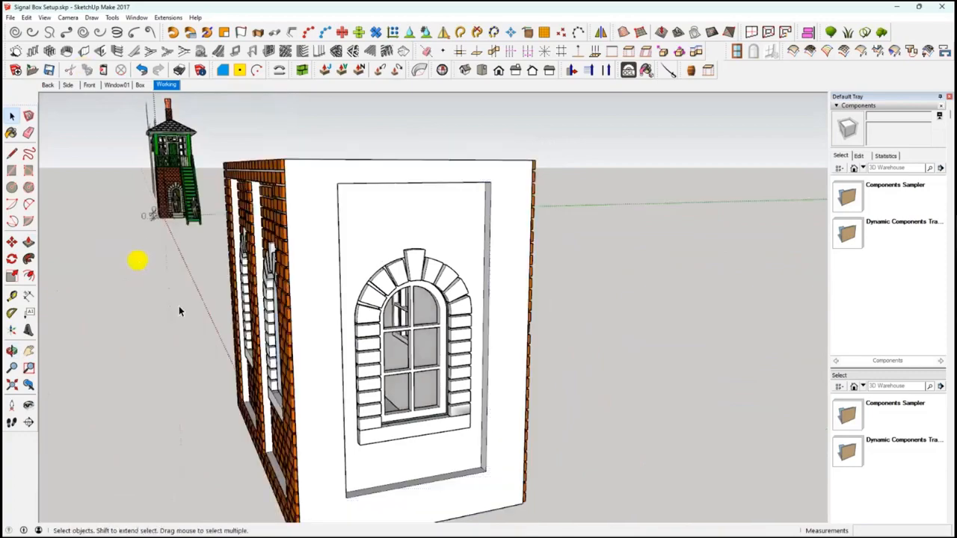
# Paste the frame face onto the plain end wall, aligned to its lower corner, and reverse its faces.
pyautogui.moveTo(457, 328); pyautogui.dragTo(363, 353, button='middle')
pyautogui.hotkey('ctrl', 'v')
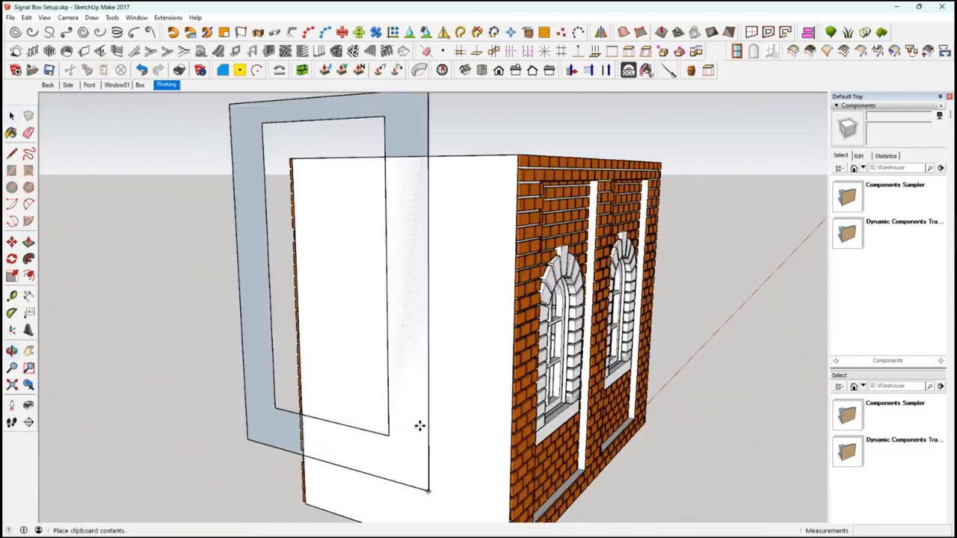
pyautogui.keyDown('shift'); pyautogui.moveTo(457, 517); pyautogui.dragTo(306, 433, button='middle'); pyautogui.keyUp('shift')
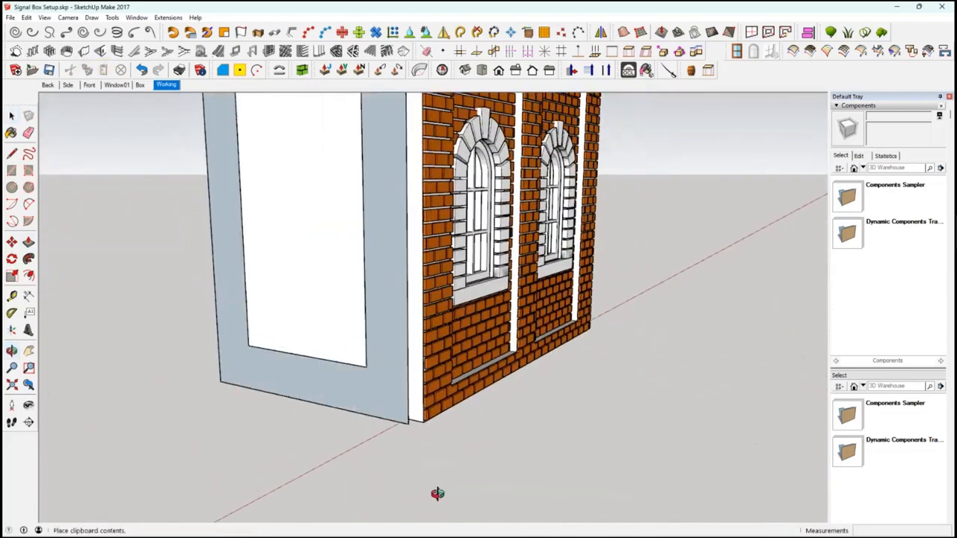
pyautogui.click(423, 423)
pyautogui.moveTo(442, 425); pyautogui.dragTo(443, 419, button='middle')
pyautogui.rightClick(443, 418)
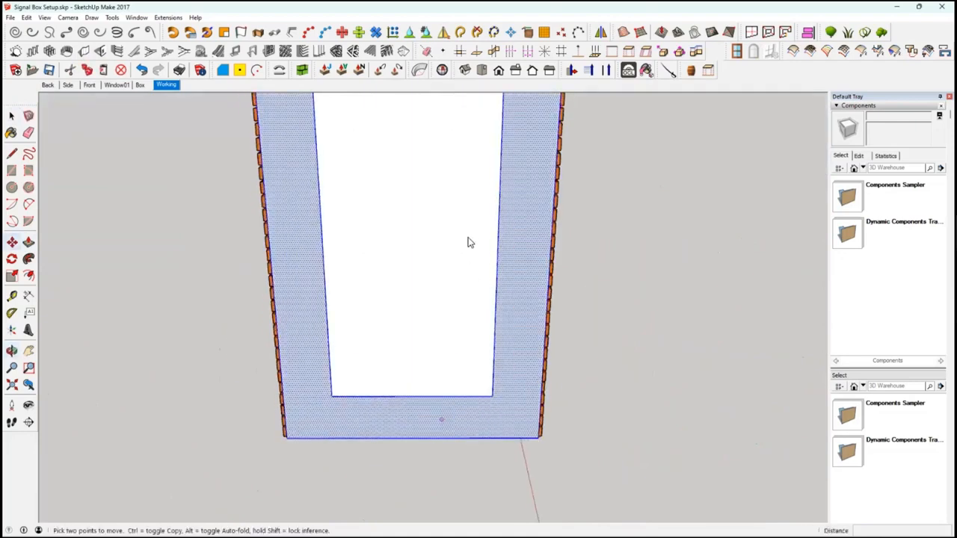
pyautogui.click(482, 171)
pyautogui.moveTo(411, 203); pyautogui.dragTo(460, 276, button='middle')
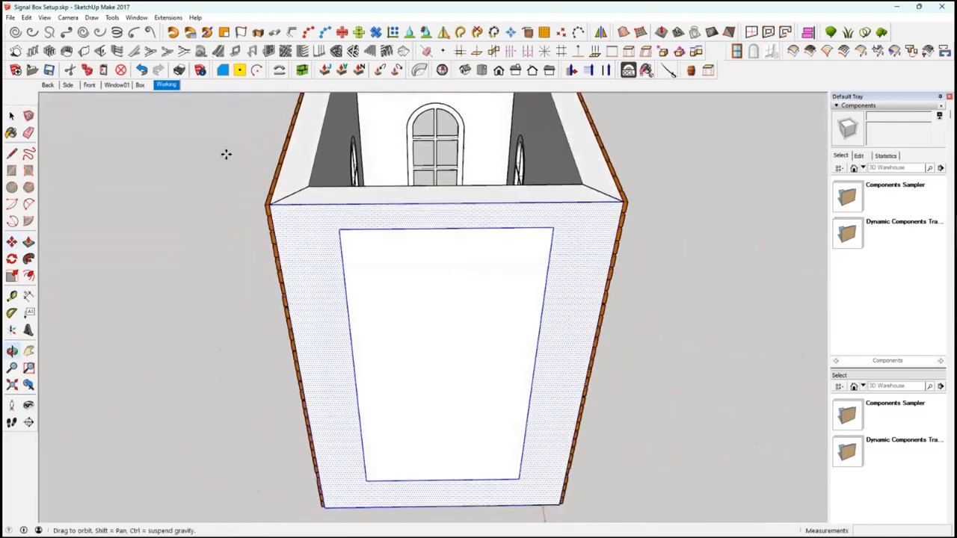
# Try to transfer the pasted frame face into the plain end wall's group by cutting it and pasting it in place.
pyautogui.click(88, 85)
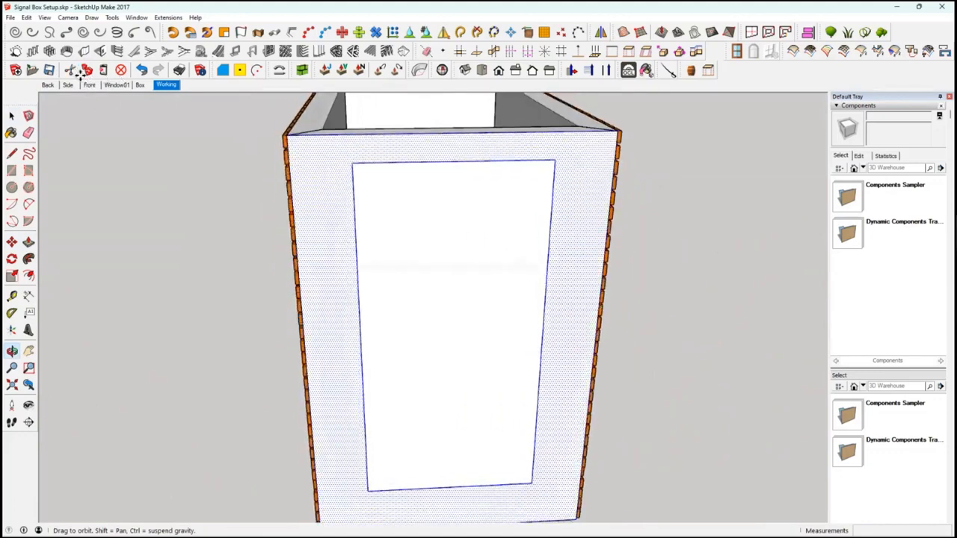
pyautogui.hotkey('ctrl', 'v')
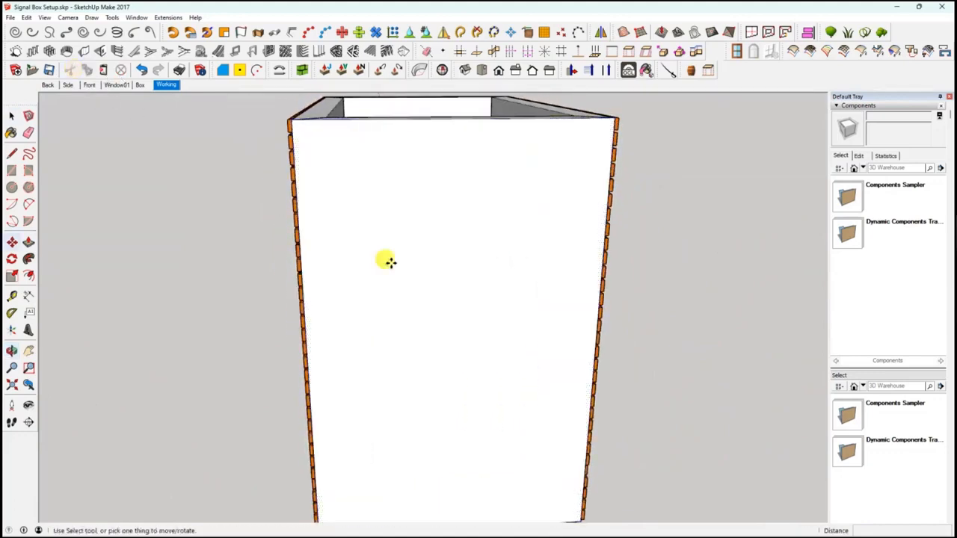
pyautogui.click(392, 264)
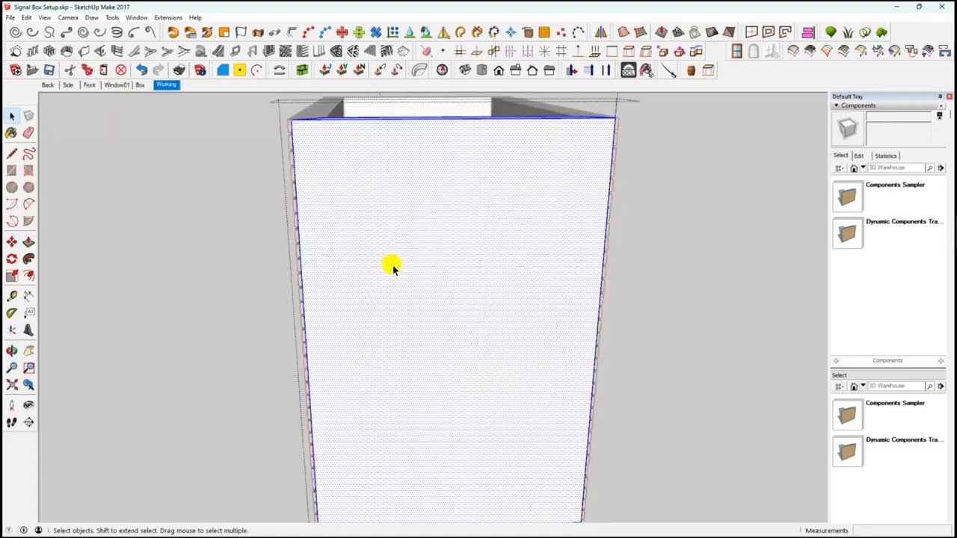
pyautogui.click(26, 17)
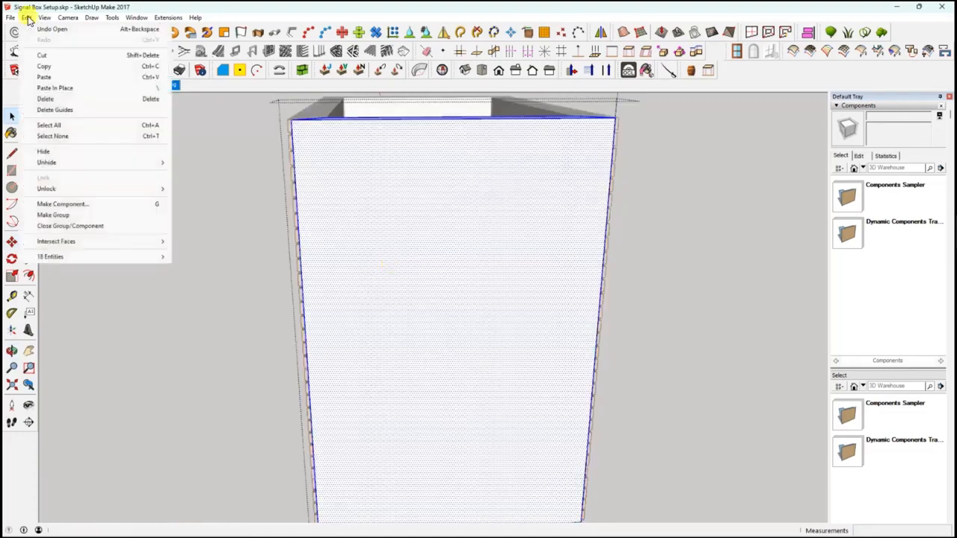
pyautogui.click(68, 88)
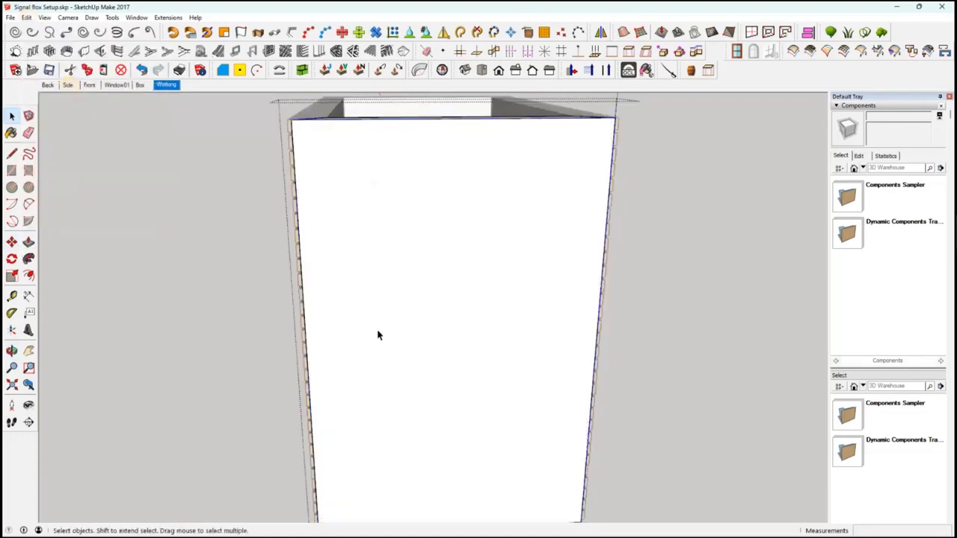
pyautogui.moveTo(407, 336); pyautogui.dragTo(391, 171, button='middle')
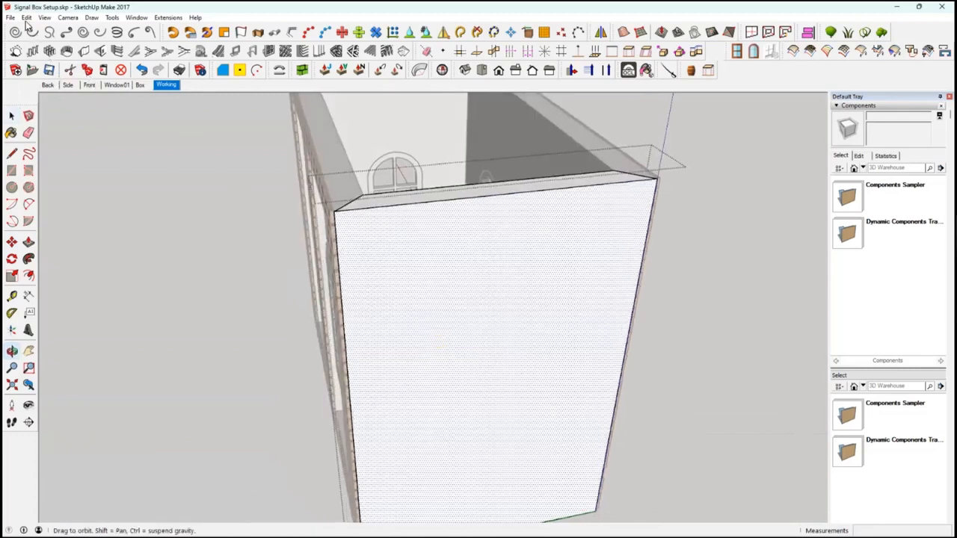
pyautogui.click(27, 17)
pyautogui.click(68, 88)
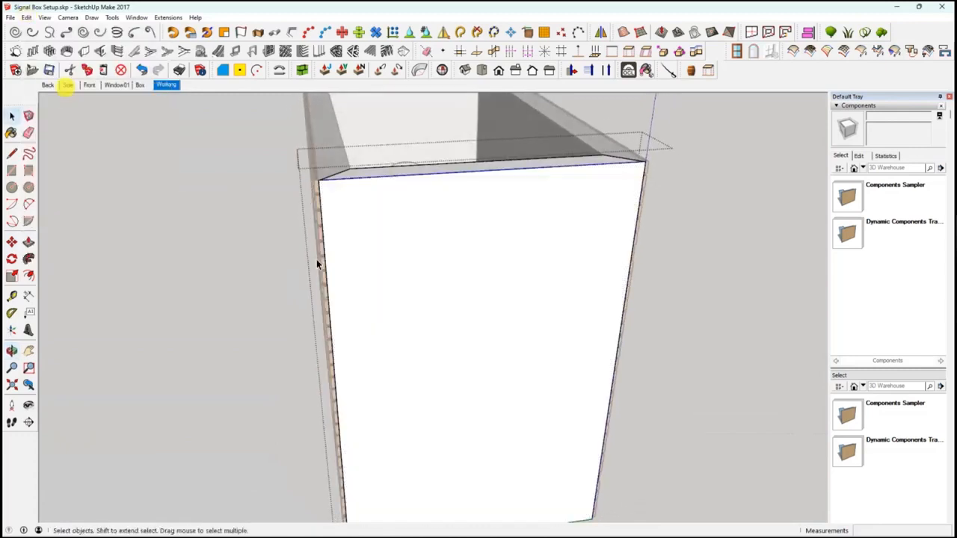
# Copy the windowed end wall's recess frame face along the red axis to the opposite end of the building.
pyautogui.moveTo(256, 263); pyautogui.dragTo(170, 306, button='middle')
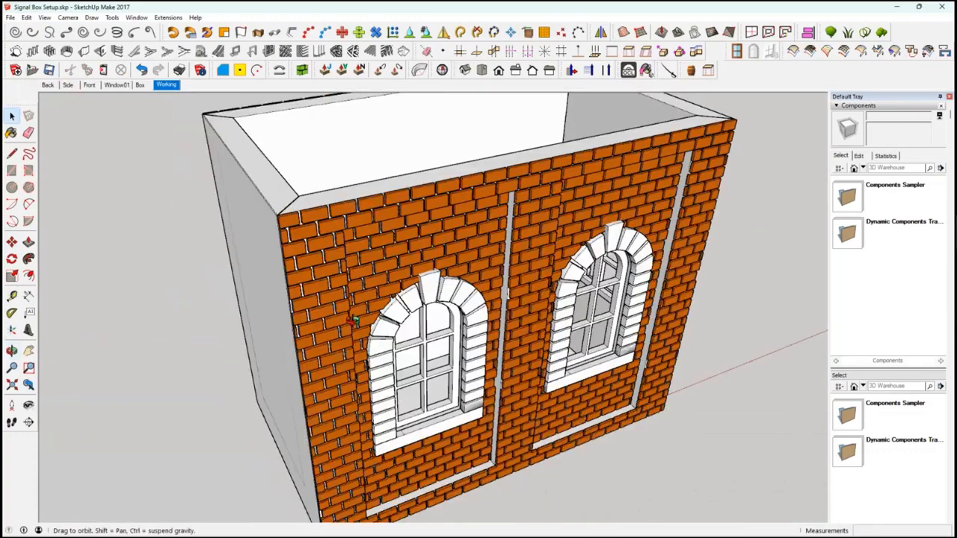
pyautogui.moveTo(348, 319); pyautogui.dragTo(462, 313, button='middle')
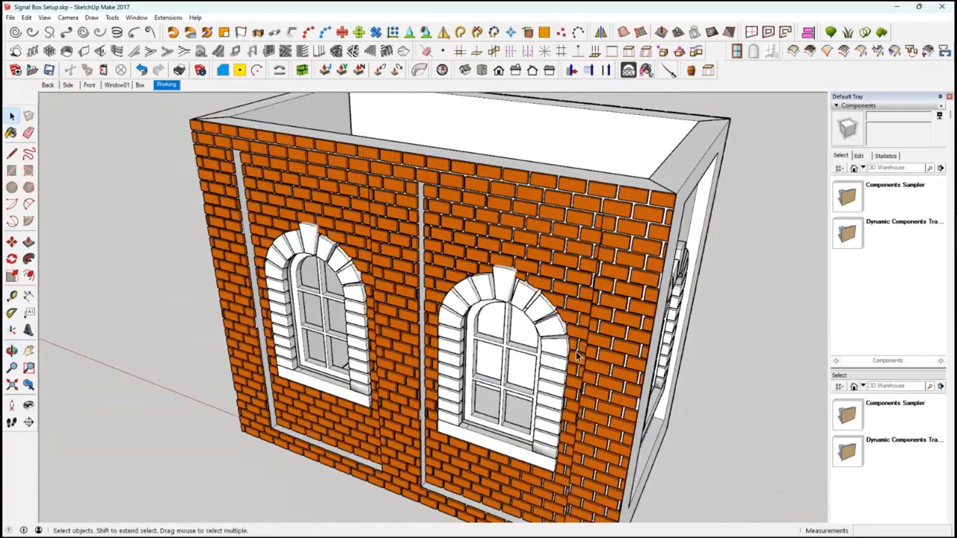
pyautogui.moveTo(576, 357); pyautogui.dragTo(573, 357, button='middle')
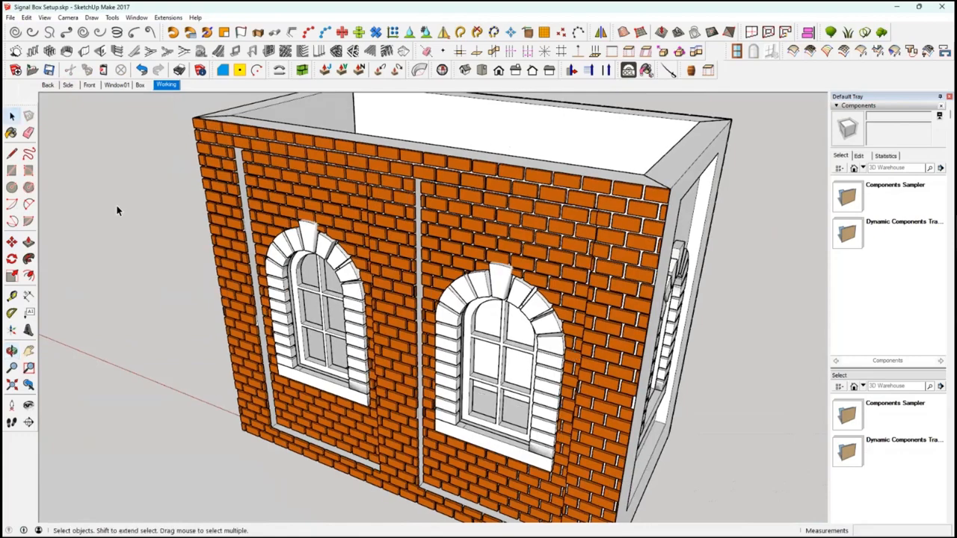
pyautogui.moveTo(117, 206); pyautogui.dragTo(15, 241, button='middle')
pyautogui.doubleClick(572, 352)
pyautogui.click(572, 352)
pyautogui.click(11, 242)
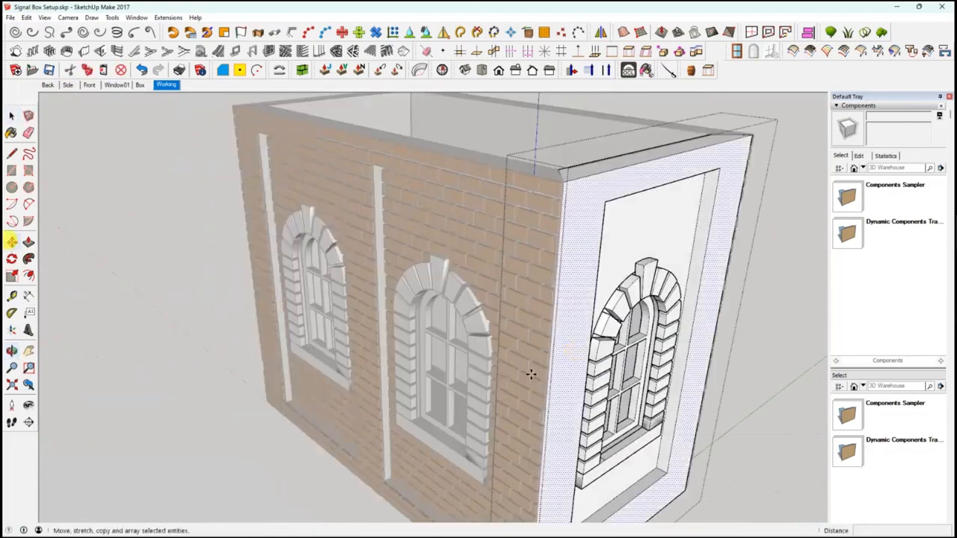
pyautogui.click(568, 384)
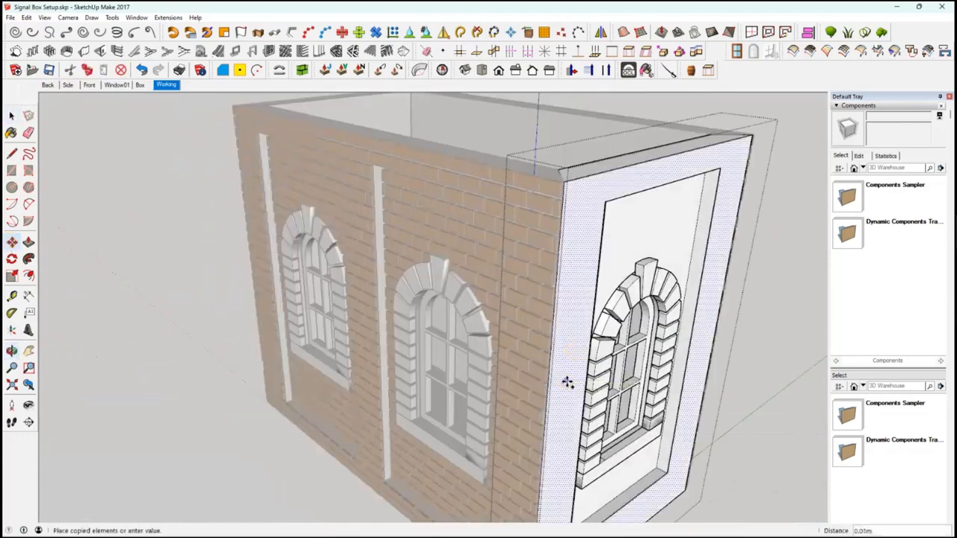
pyautogui.moveTo(635, 238); pyautogui.dragTo(216, 135, button='middle')
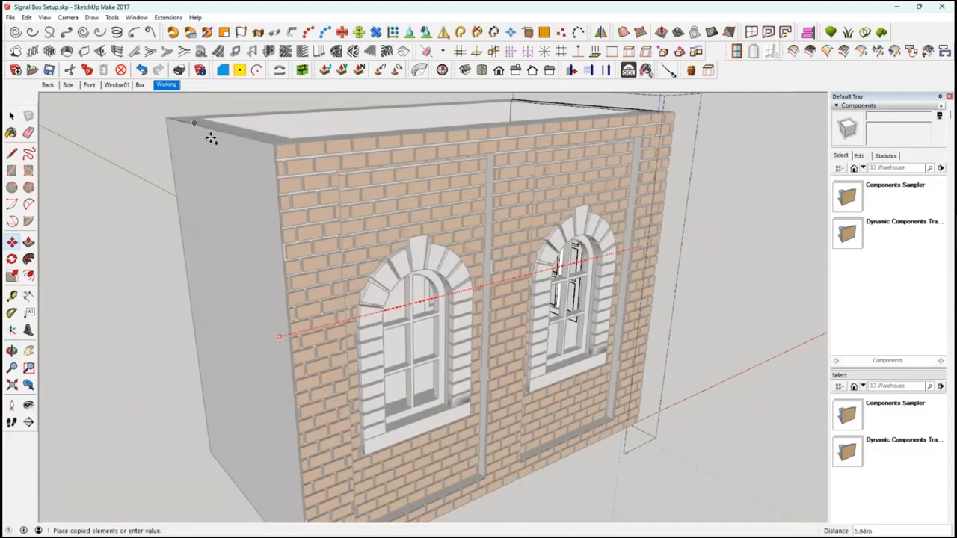
pyautogui.click(191, 391)
# Bring the copied recess frame face into the plain end wall's group and extrude it outward 0.16 m.
pyautogui.moveTo(284, 387); pyautogui.dragTo(708, 344, button='middle')
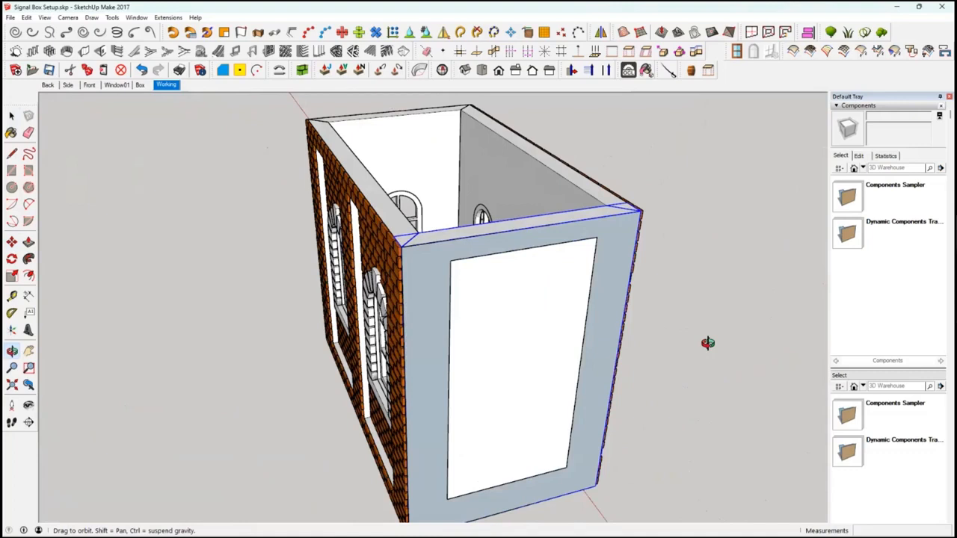
pyautogui.click(168, 17)
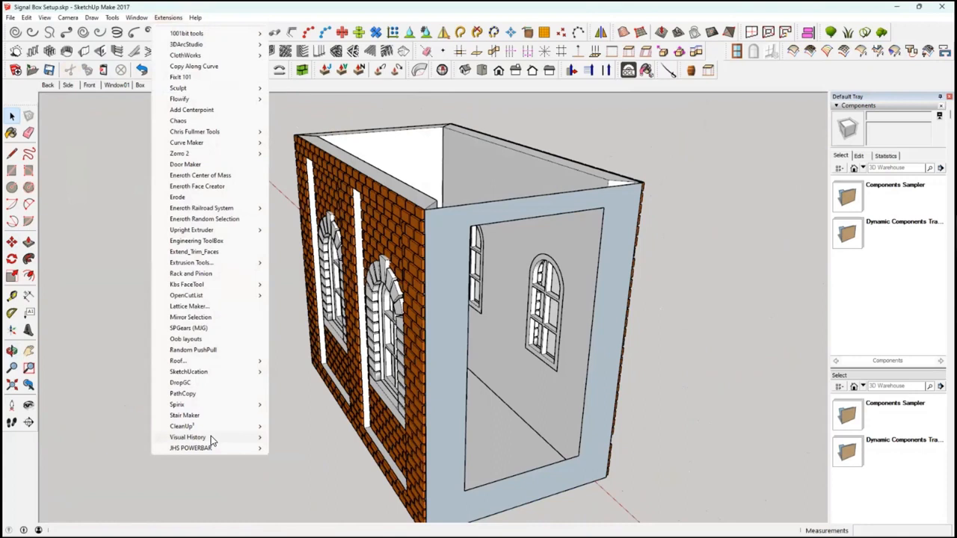
pyautogui.moveTo(211, 437); pyautogui.dragTo(200, 437, button='middle')
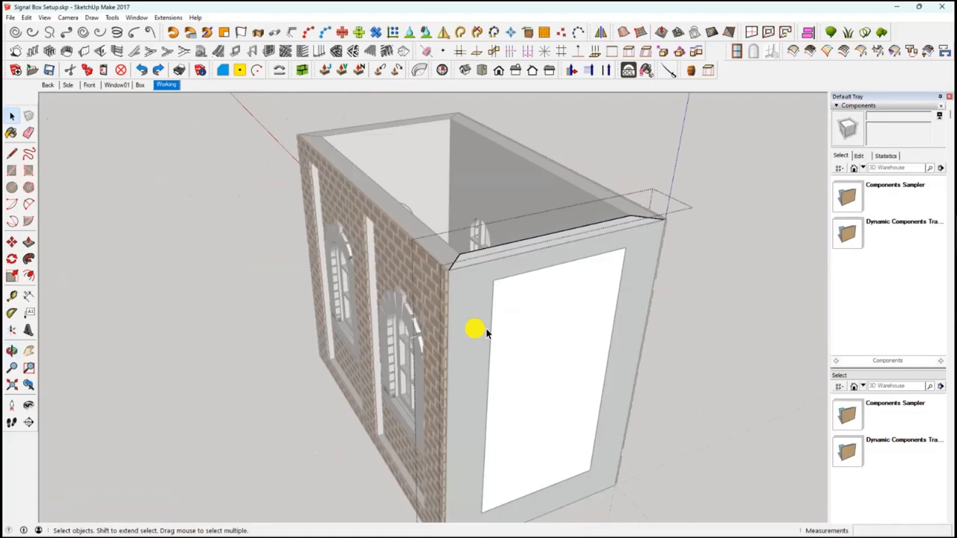
pyautogui.moveTo(486, 333); pyautogui.dragTo(428, 386, button='middle')
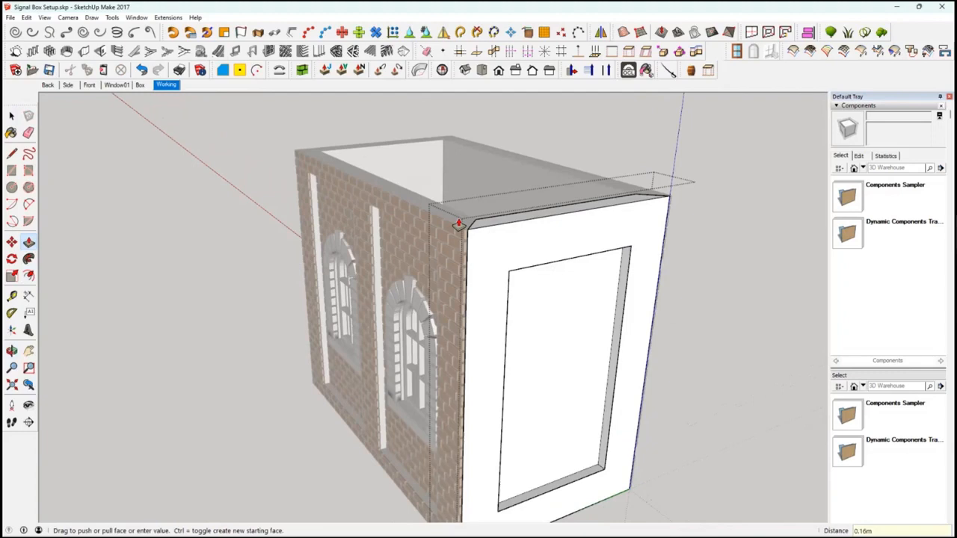
pyautogui.moveTo(458, 225); pyautogui.dragTo(504, 258, button='middle')
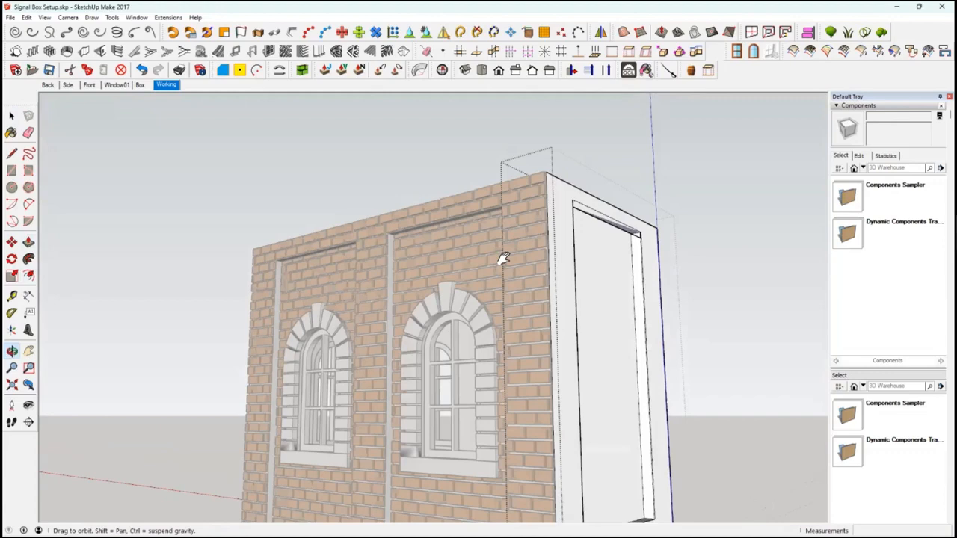
# Copy the arched doorway face together with its edges from the Window01 scene.
pyautogui.click(117, 84)
pyautogui.press('r')
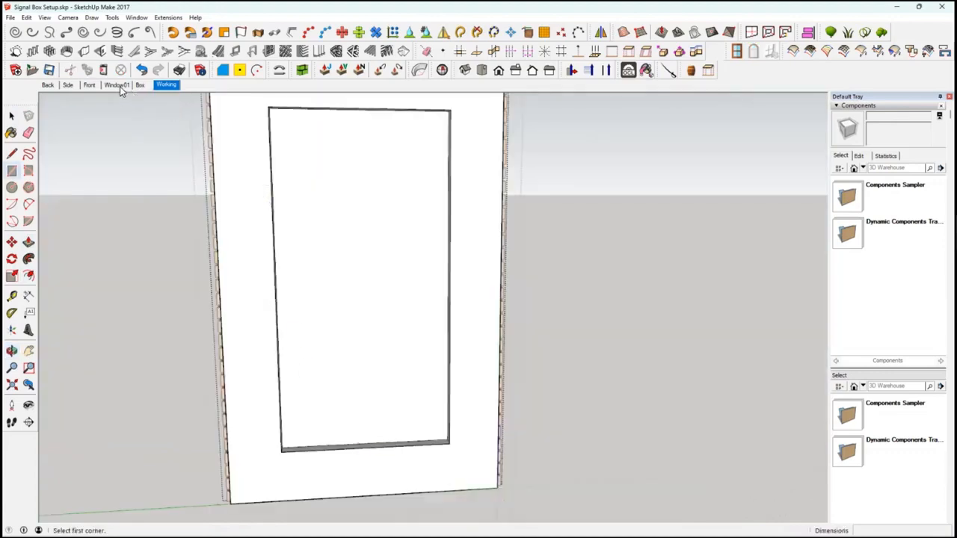
pyautogui.click(112, 85)
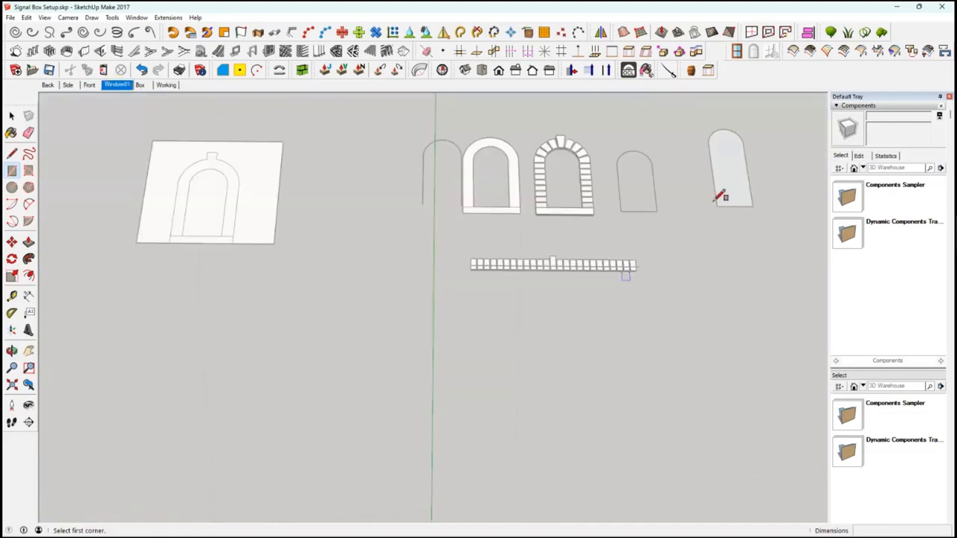
pyautogui.press('space')
pyautogui.click(737, 201)
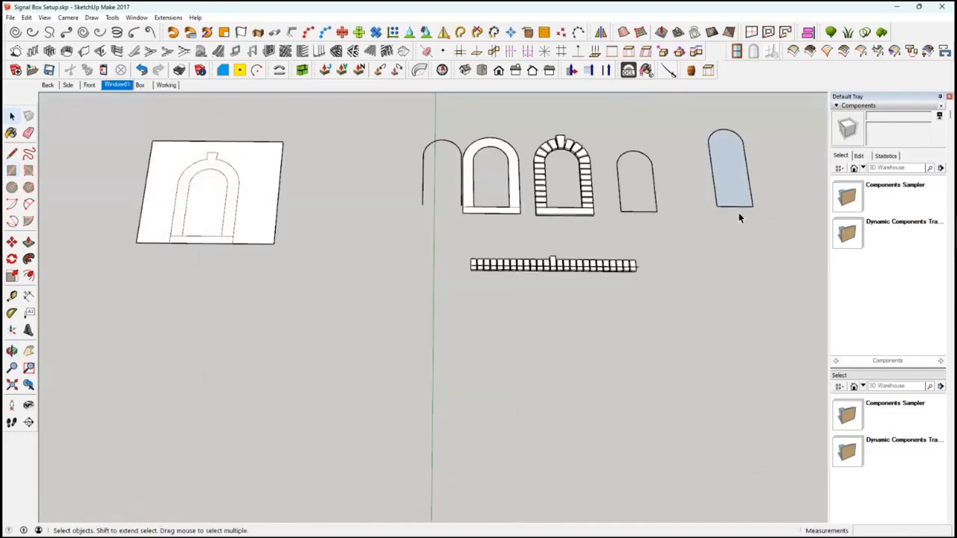
pyautogui.moveTo(693, 115); pyautogui.dragTo(776, 237)
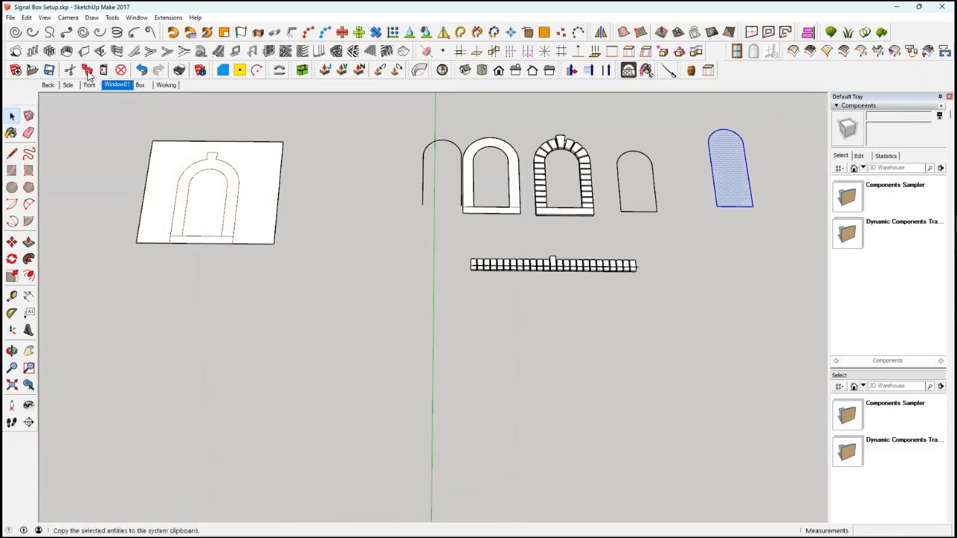
pyautogui.click(88, 72)
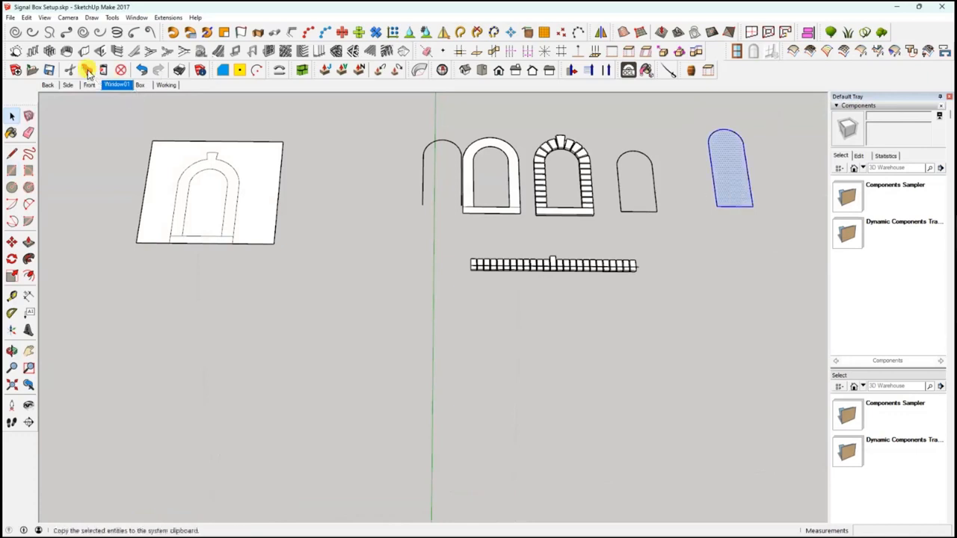
# Paste the doorway face in the Working scene, rotate it parallel to the end wall, and move it onto the recess's bottom edge.
pyautogui.click(166, 85)
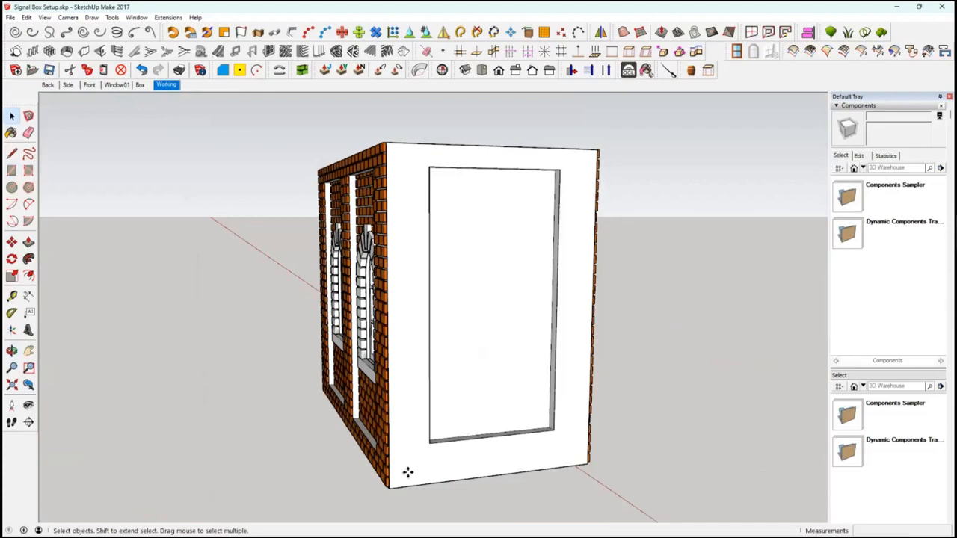
pyautogui.press('q')
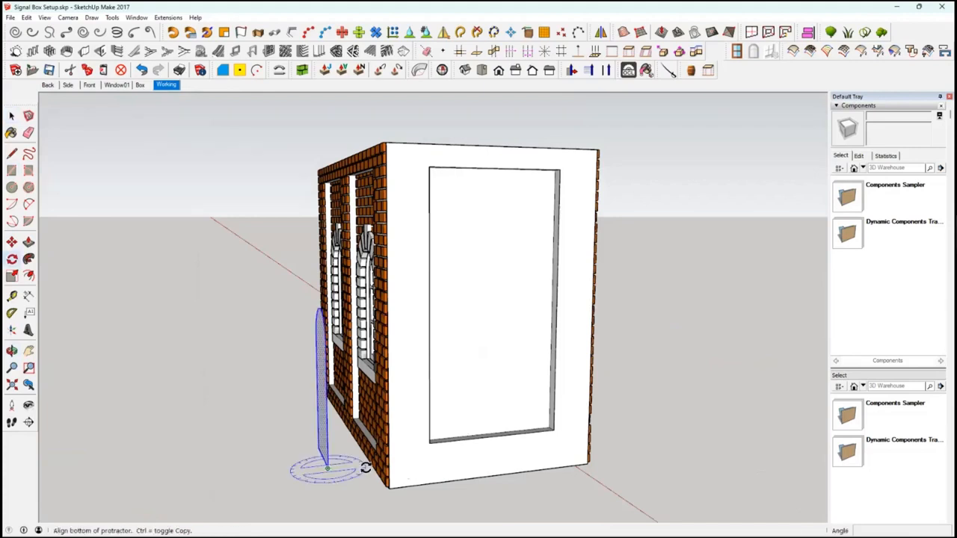
pyautogui.press('m')
pyautogui.click(362, 465)
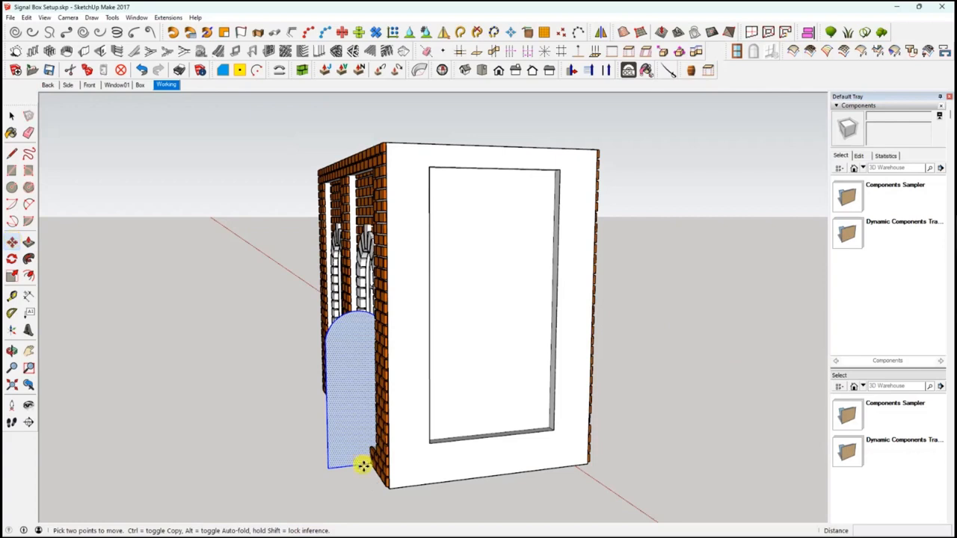
pyautogui.click(489, 434)
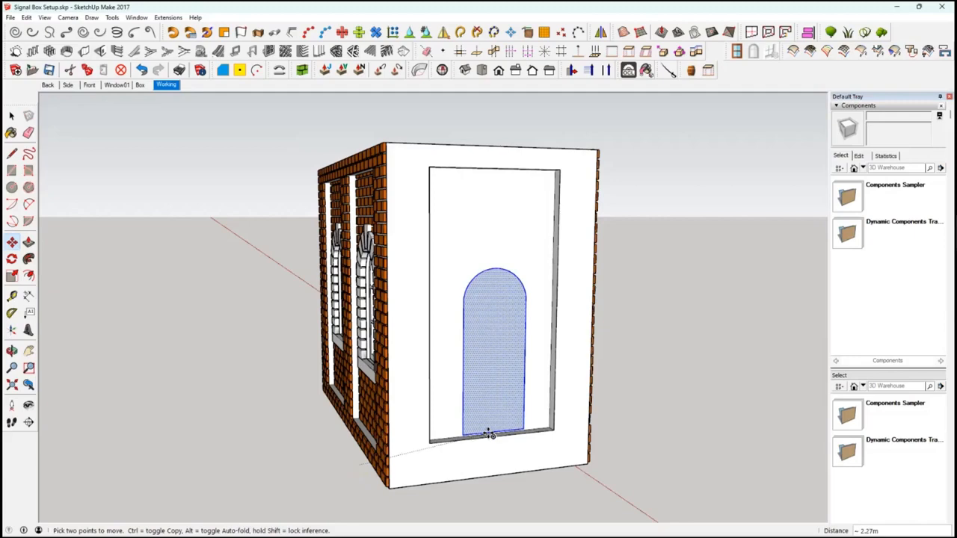
pyautogui.moveTo(489, 434); pyautogui.dragTo(567, 485, button='middle')
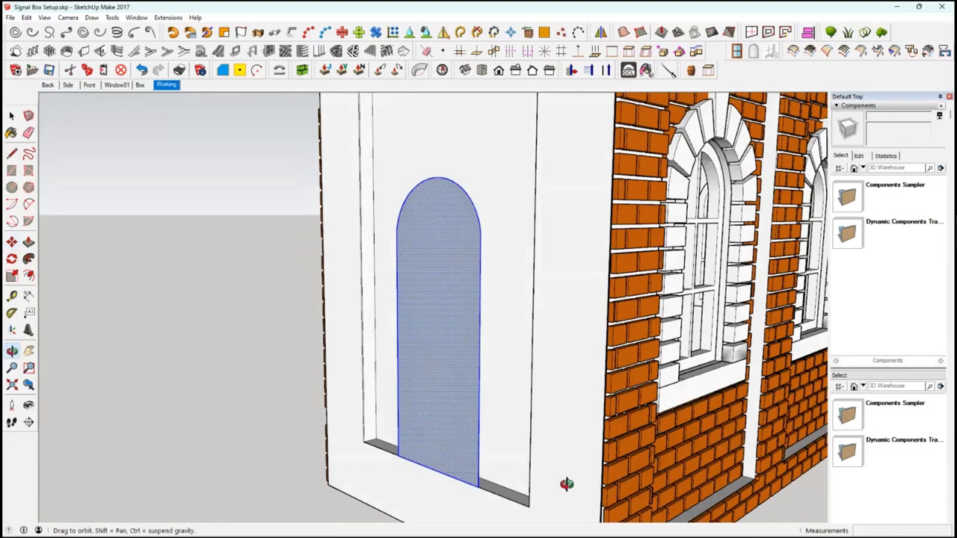
pyautogui.moveTo(567, 485); pyautogui.dragTo(428, 369)
# Look up the length of the open doorway arch curve in the Window01 scene through its entity information.
pyautogui.press('space')
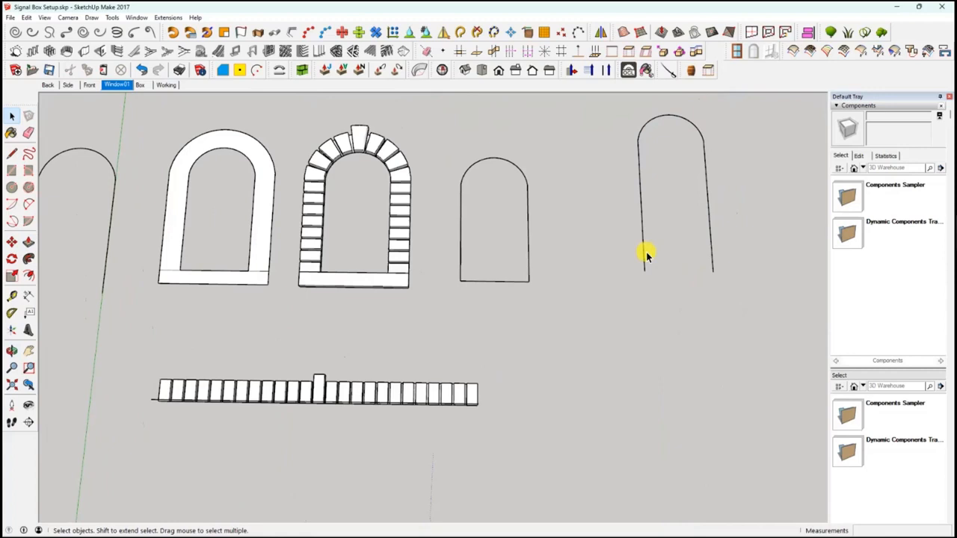
pyautogui.click(644, 254)
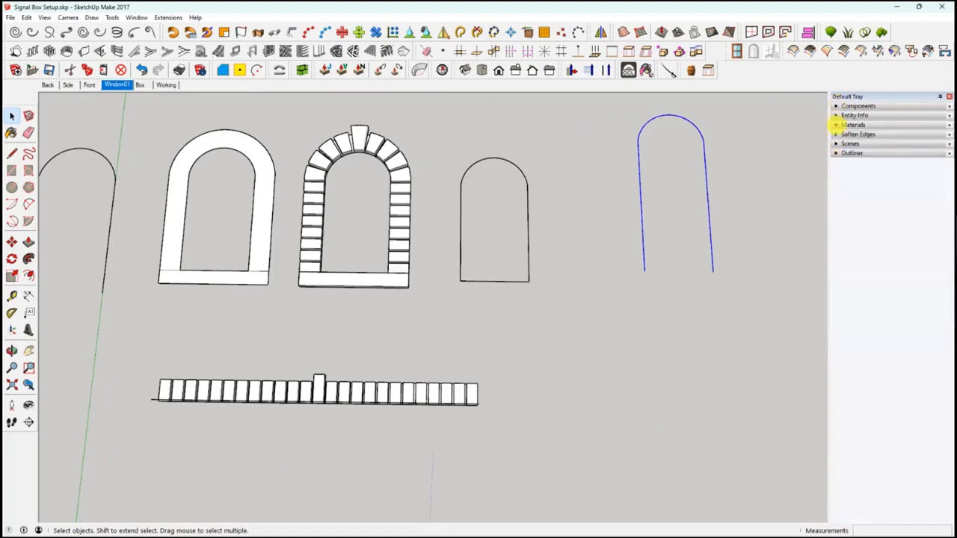
pyautogui.click(854, 115)
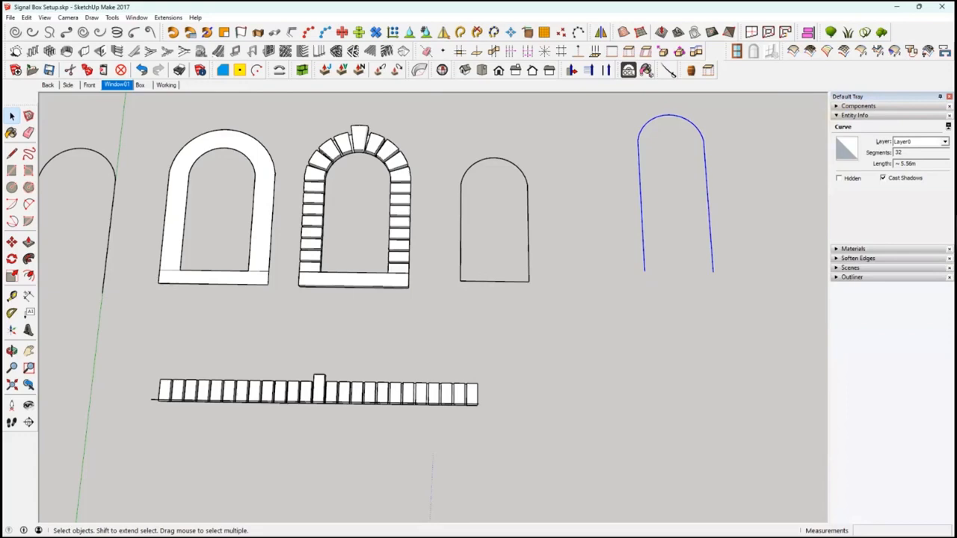
# Create a 5.56 m guide along the red axis from the outer lower corner of the straight stone block strip.
pyautogui.moveTo(344, 495); pyautogui.dragTo(483, 338, button='middle')
pyautogui.scroll(3, 482, 337)
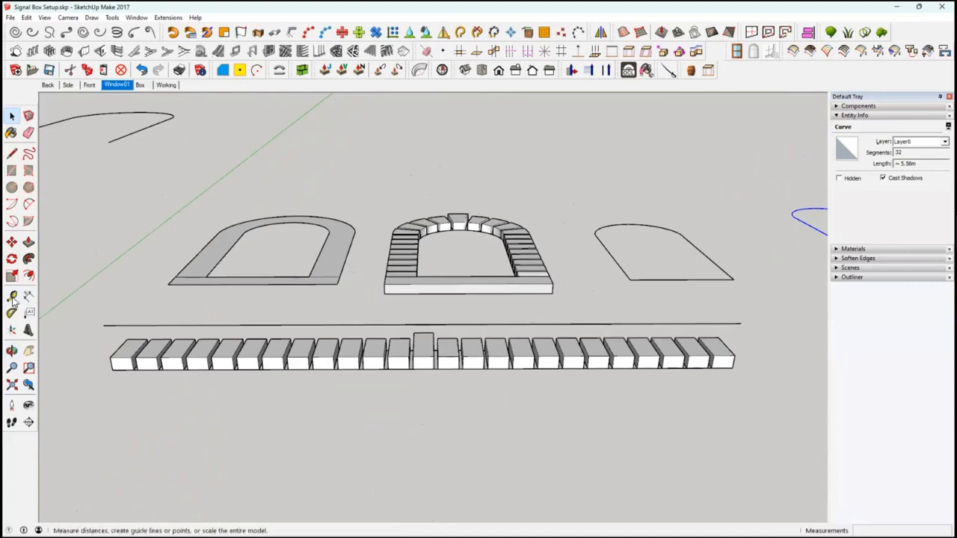
pyautogui.click(12, 298)
pyautogui.click(111, 367)
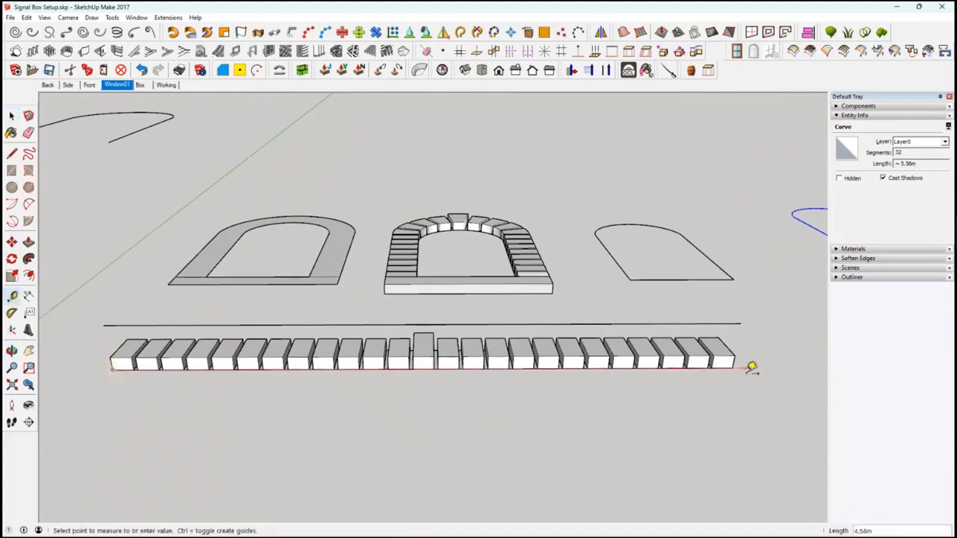
pyautogui.write('5.')
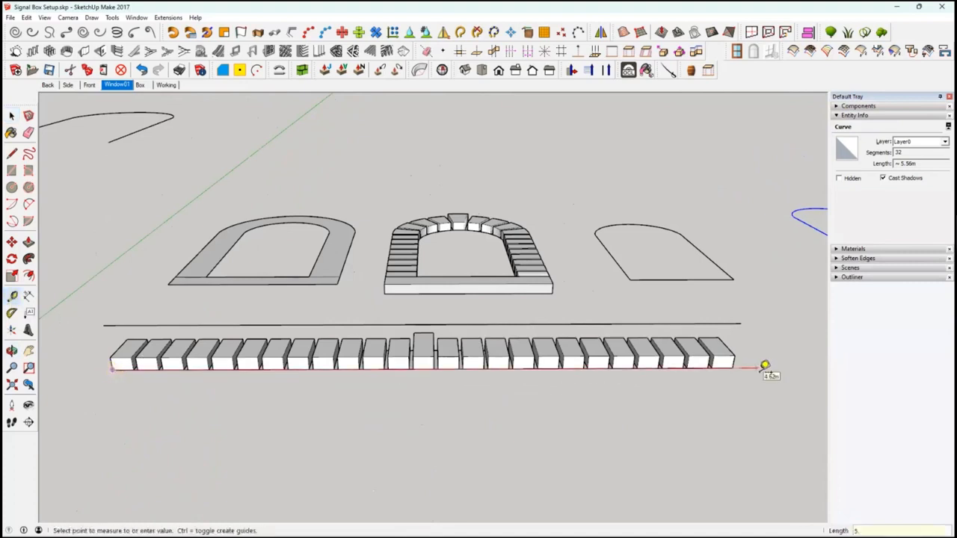
pyautogui.write('56')
pyautogui.press('Return')
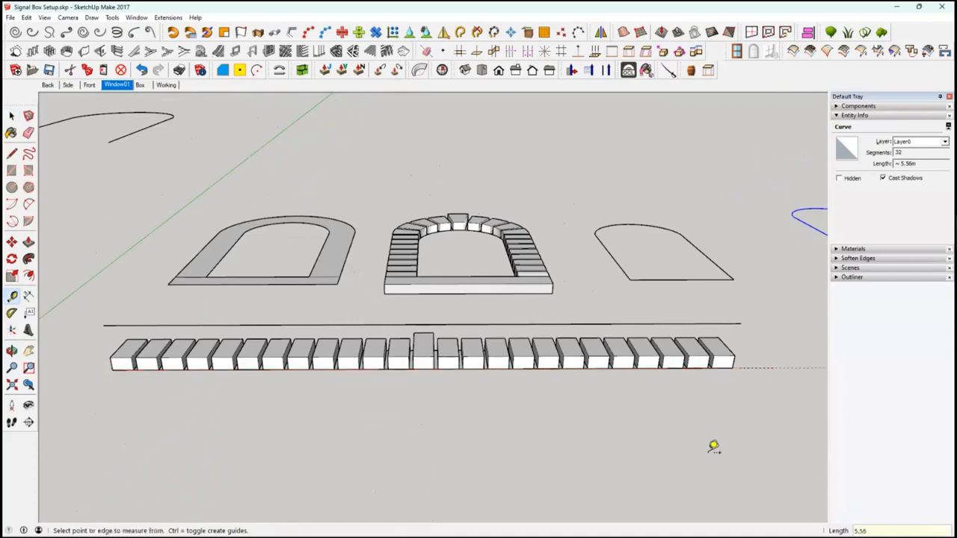
# Extend the straight path line behind the block strip by about 1.12 m, level with the guide's end point.
pyautogui.moveTo(707, 395)
pyautogui.keyDown('shift'); pyautogui.mouseDown(button='middle')
pyautogui.moveTo(542, 355)
pyautogui.moveTo(547, 337)
pyautogui.moveTo(541, 367)
pyautogui.moveTo(560, 364)
pyautogui.moveTo(542, 349)
pyautogui.mouseUp(button='middle'); pyautogui.keyUp('shift')
pyautogui.press('space')
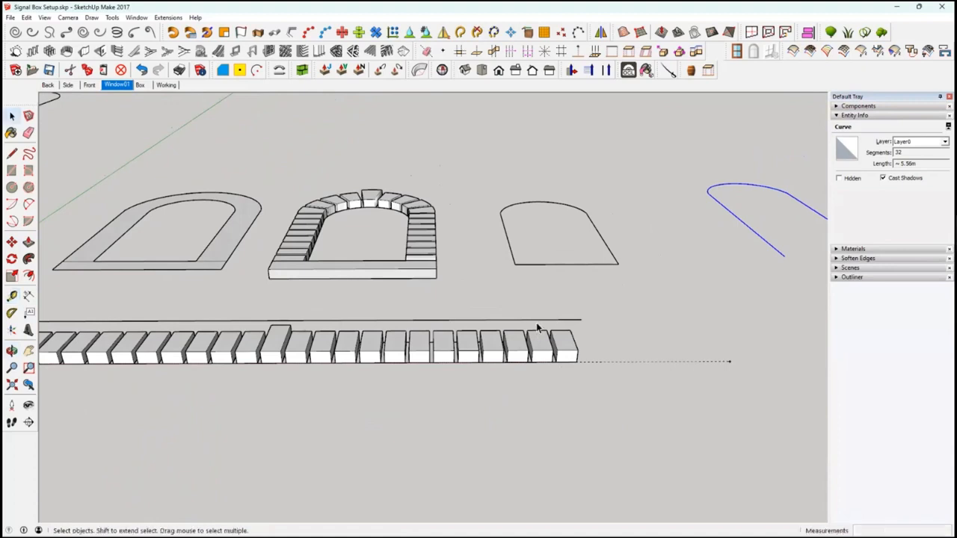
pyautogui.click(535, 320)
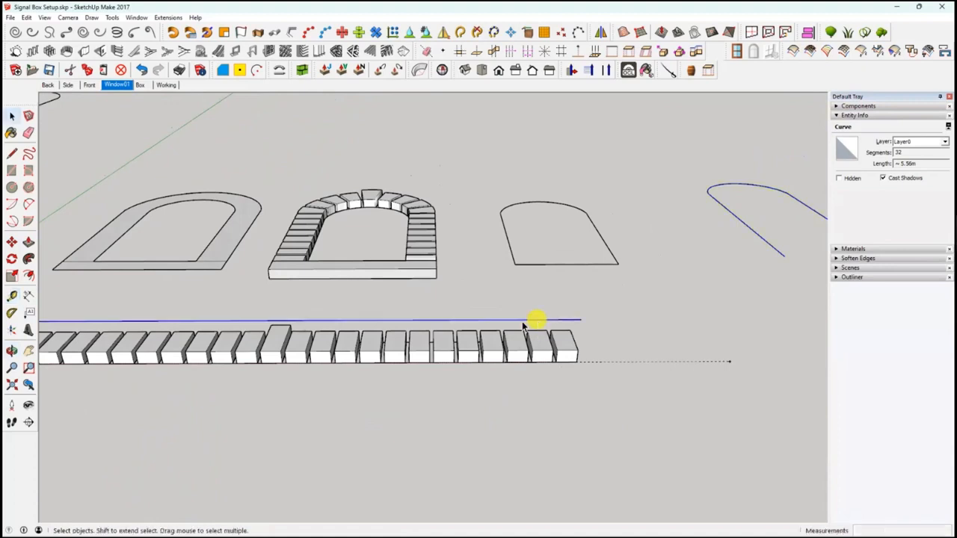
pyautogui.click(11, 275)
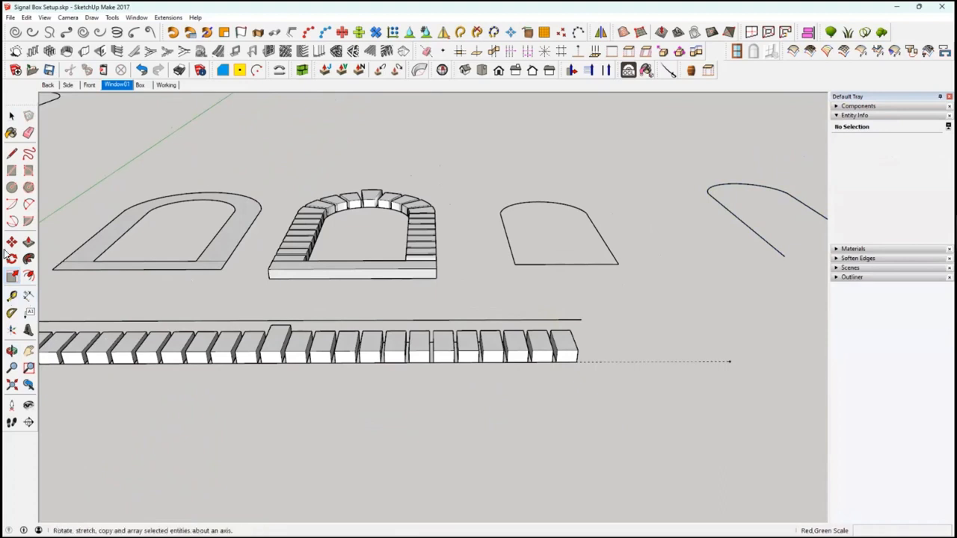
pyautogui.click(11, 153)
pyautogui.click(581, 319)
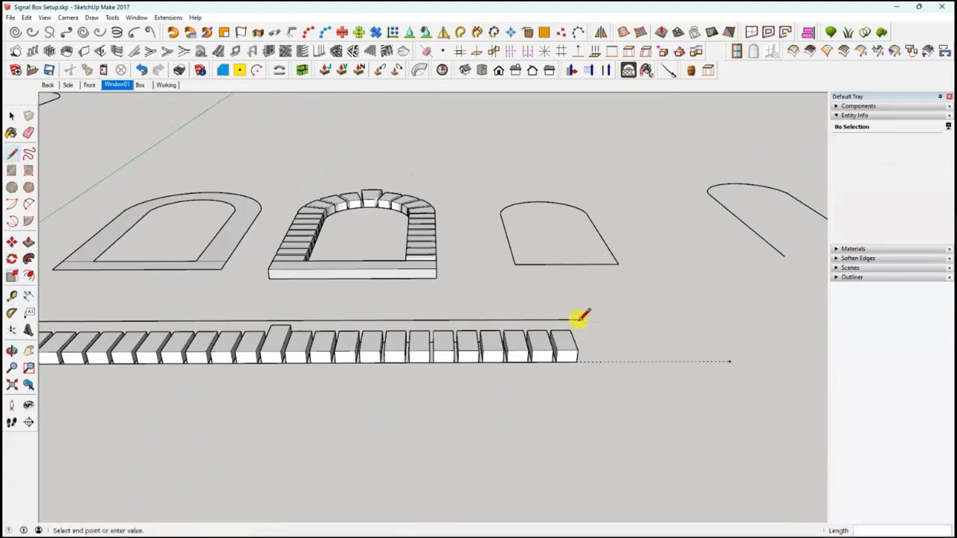
pyautogui.click(730, 362)
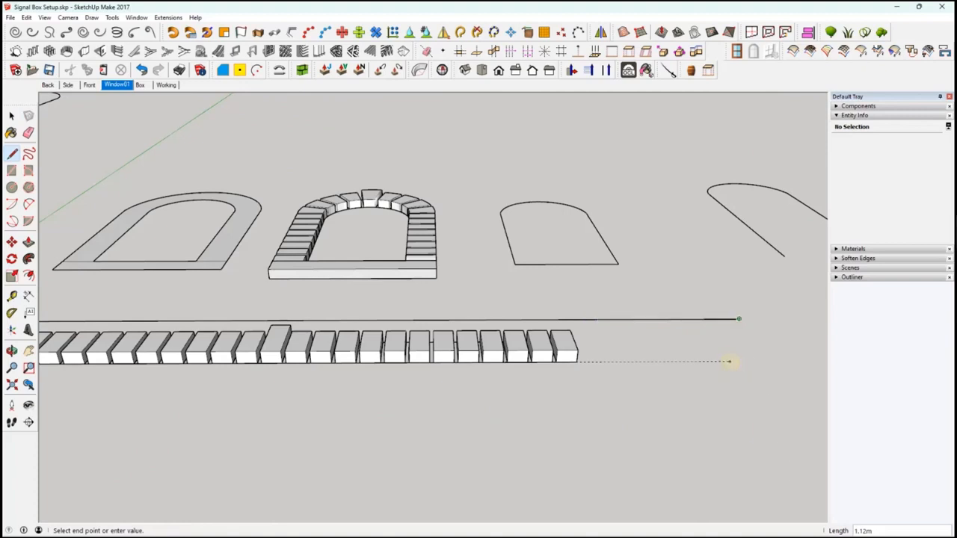
pyautogui.press('Escape')
pyautogui.press('space')
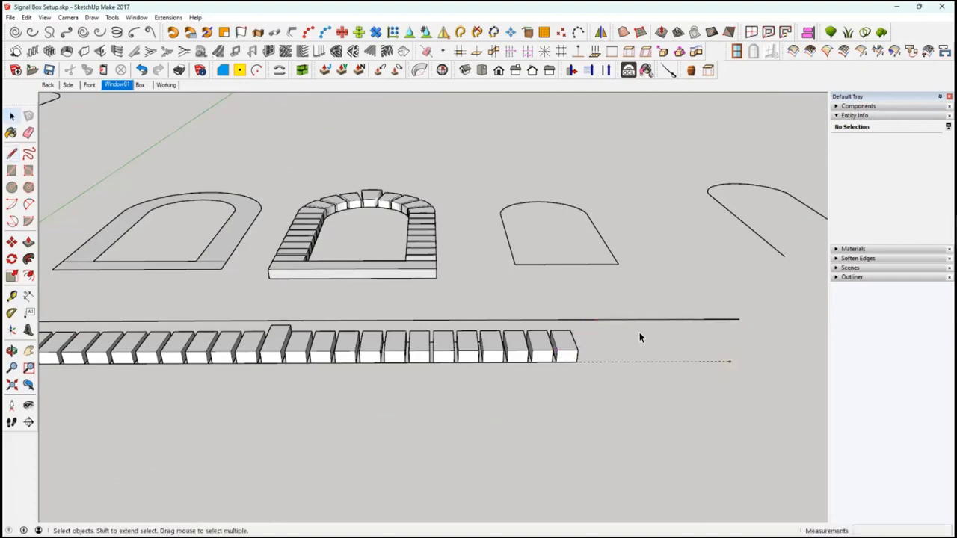
# Weld the original path line and its extension into one continuous curve.
pyautogui.click(643, 320)
pyautogui.tripleClick(643, 320)
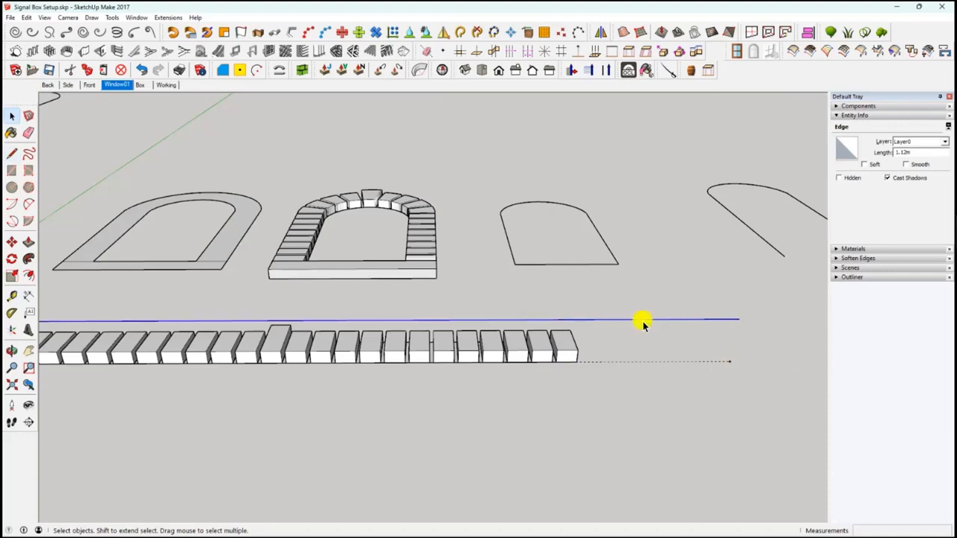
pyautogui.click(460, 32)
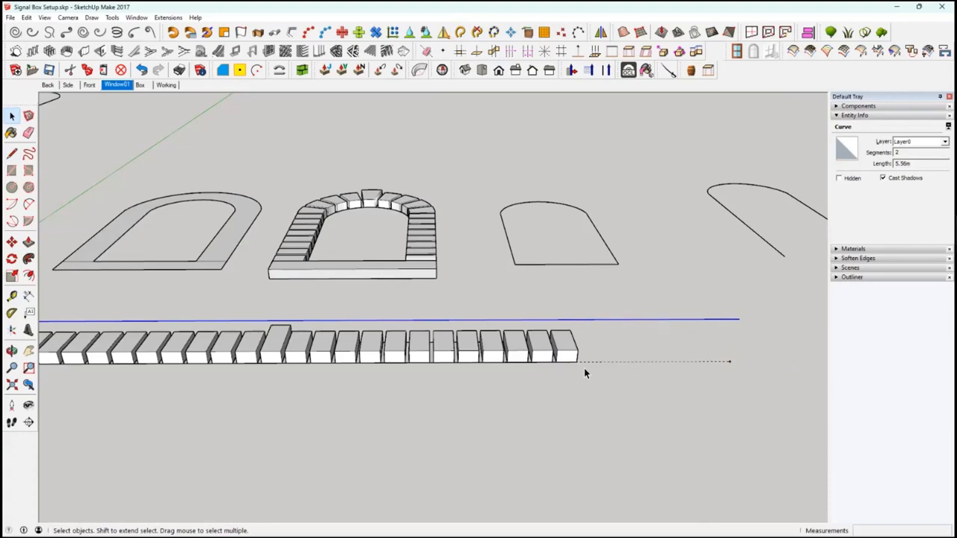
# Scale the stone block strip along the red axis to reach the end point of the 5.56 m guide.
pyautogui.moveTo(560, 395); pyautogui.dragTo(578, 355, button='middle')
pyautogui.scroll(-2, 487, 329)
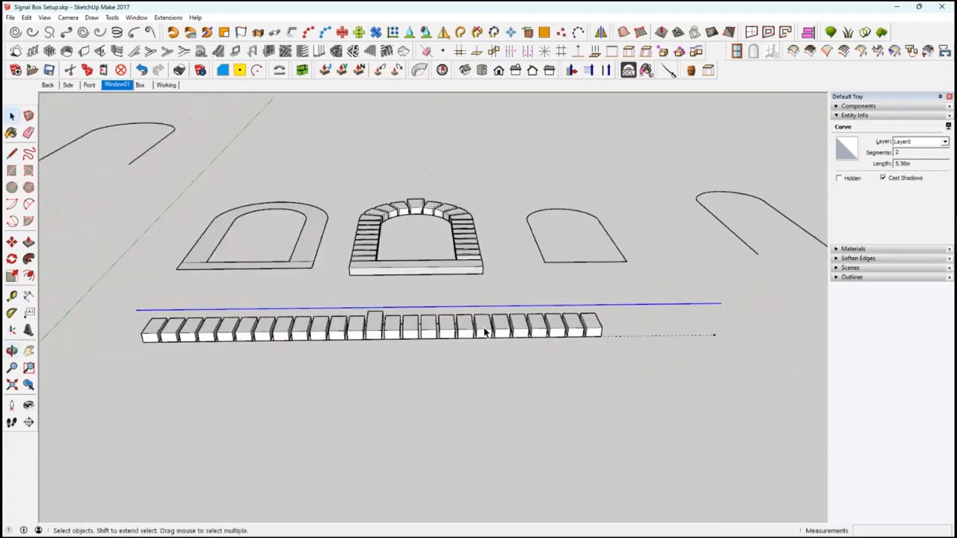
pyautogui.click(484, 332)
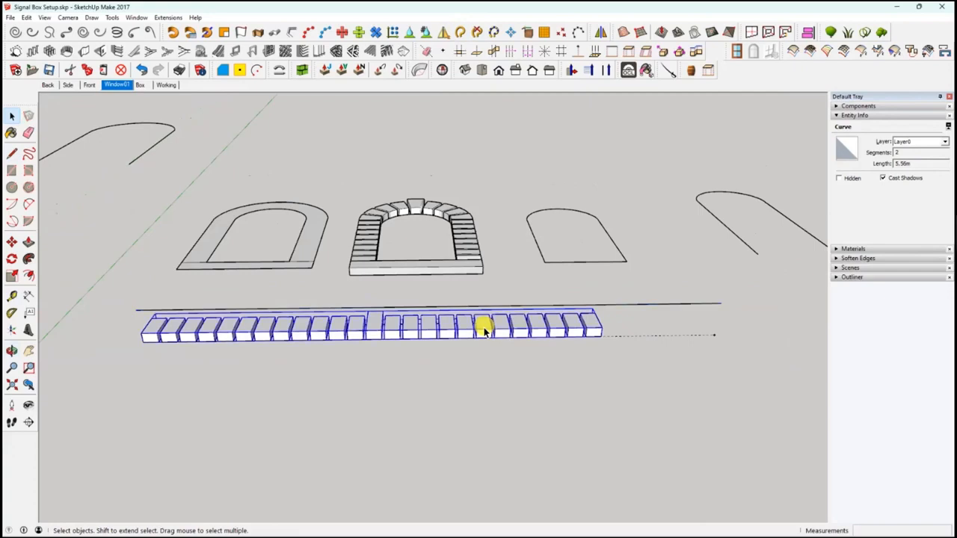
pyautogui.click(11, 277)
pyautogui.moveTo(637, 410); pyautogui.dragTo(497, 342, button='middle')
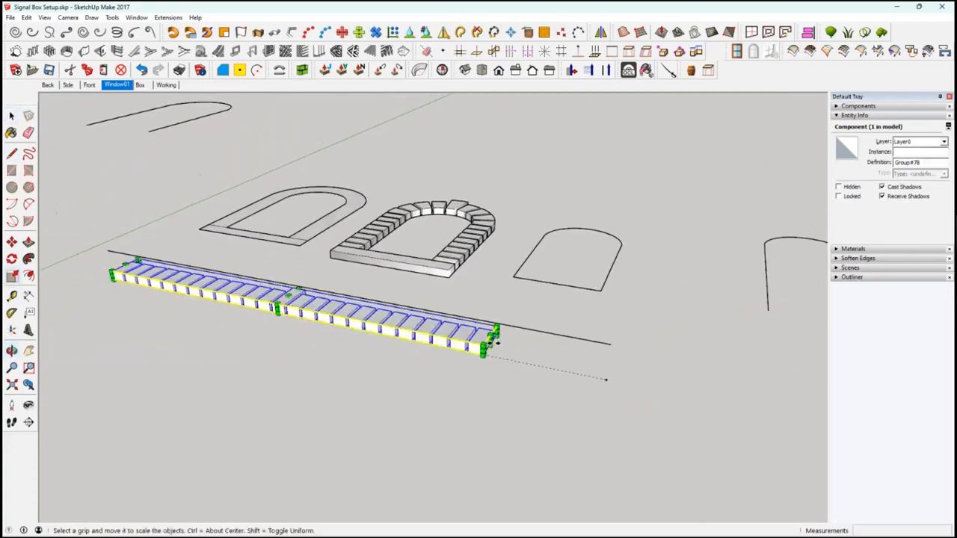
pyautogui.moveTo(497, 342); pyautogui.dragTo(606, 382)
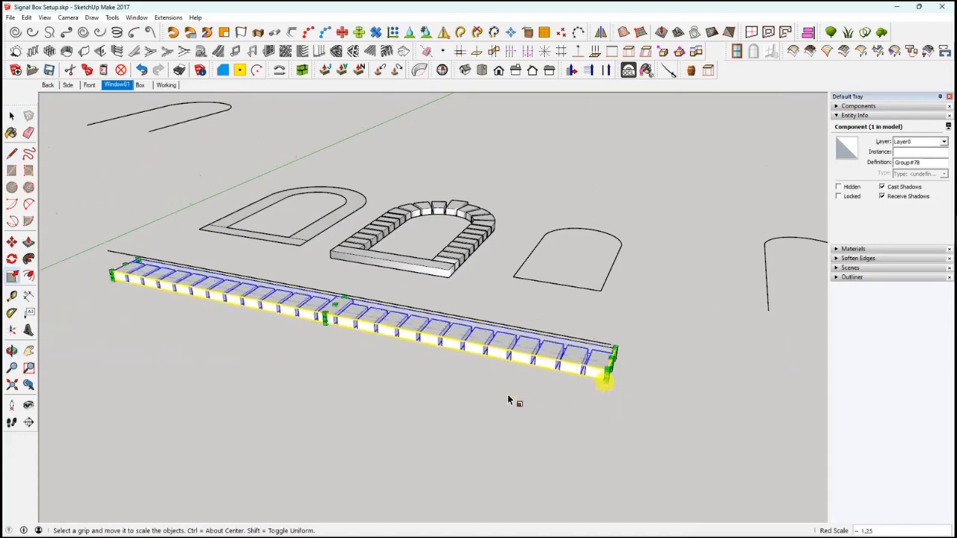
pyautogui.moveTo(508, 401); pyautogui.dragTo(627, 453, button='middle')
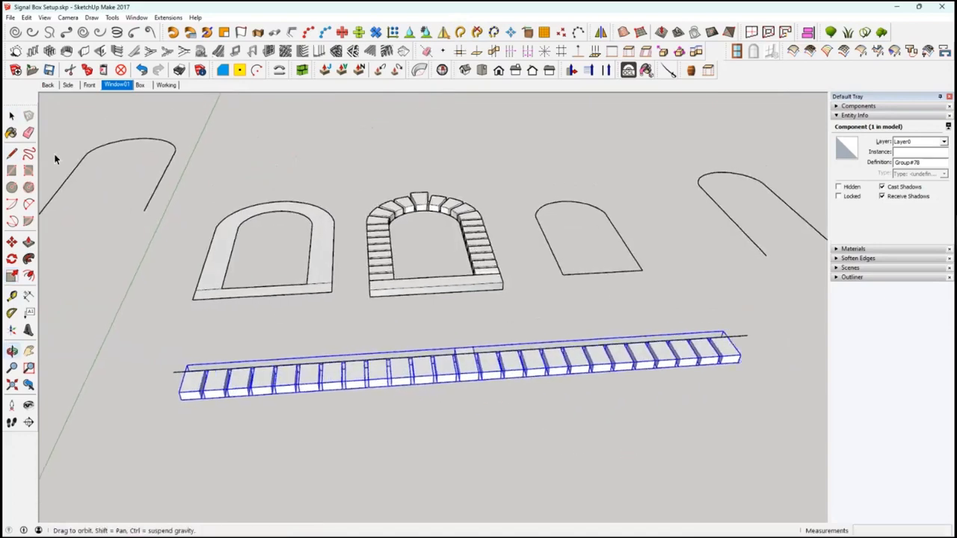
# Try to bend the stone block strip with Shape Bender, using the welded path line as the straight reference.
pyautogui.moveTo(55, 159); pyautogui.dragTo(582, 421, button='middle')
pyautogui.press('space')
pyautogui.click(457, 406)
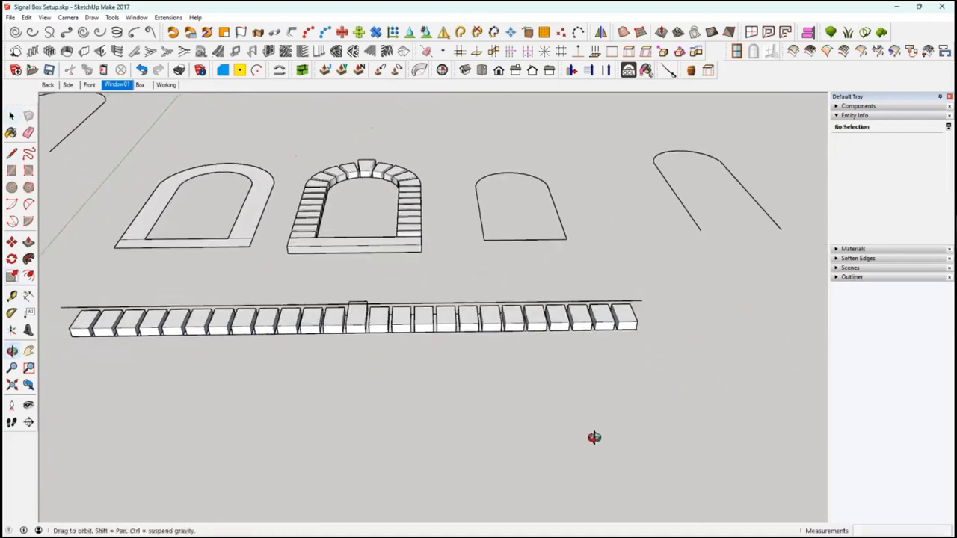
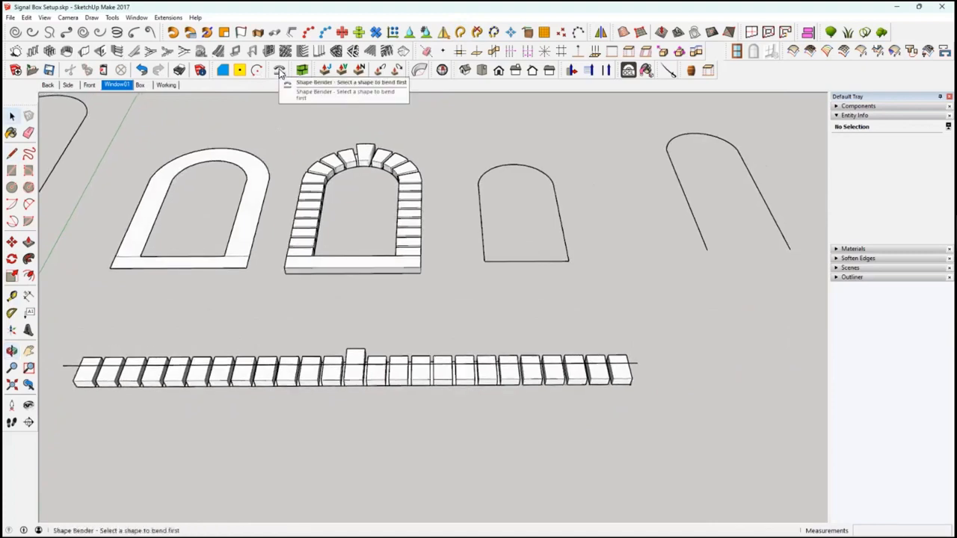
pyautogui.click(390, 374)
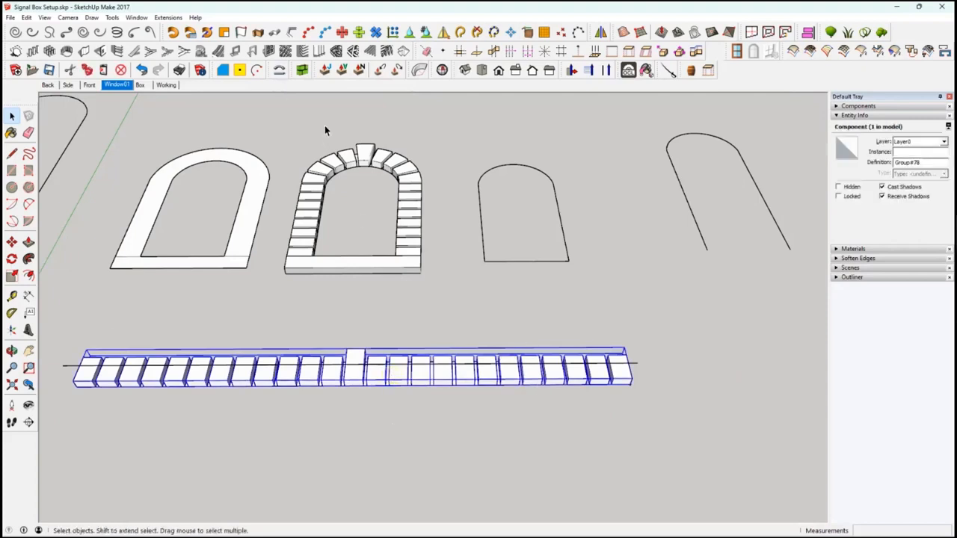
pyautogui.click(279, 71)
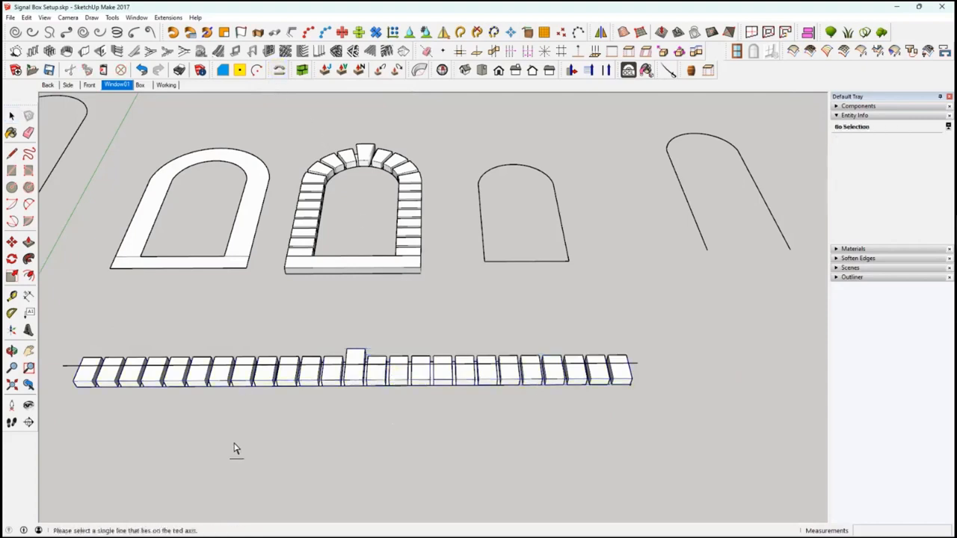
pyautogui.click(635, 368)
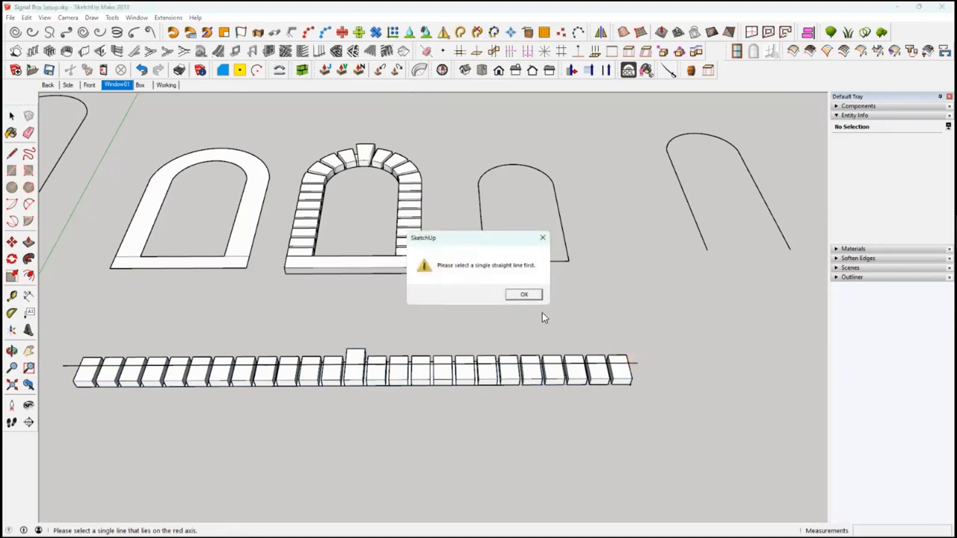
pyautogui.click(524, 295)
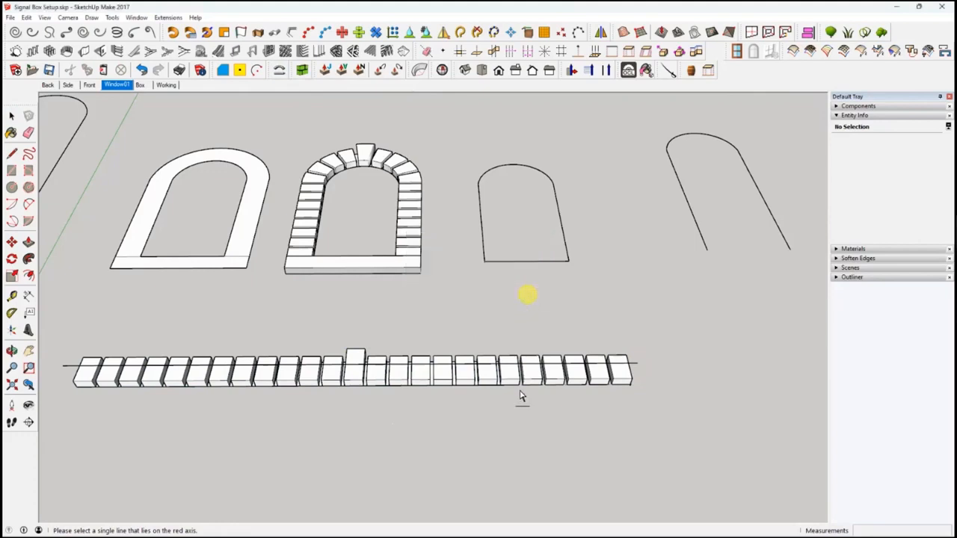
pyautogui.moveTo(545, 372); pyautogui.dragTo(607, 292, button='middle')
pyautogui.click(607, 292)
pyautogui.click(523, 296)
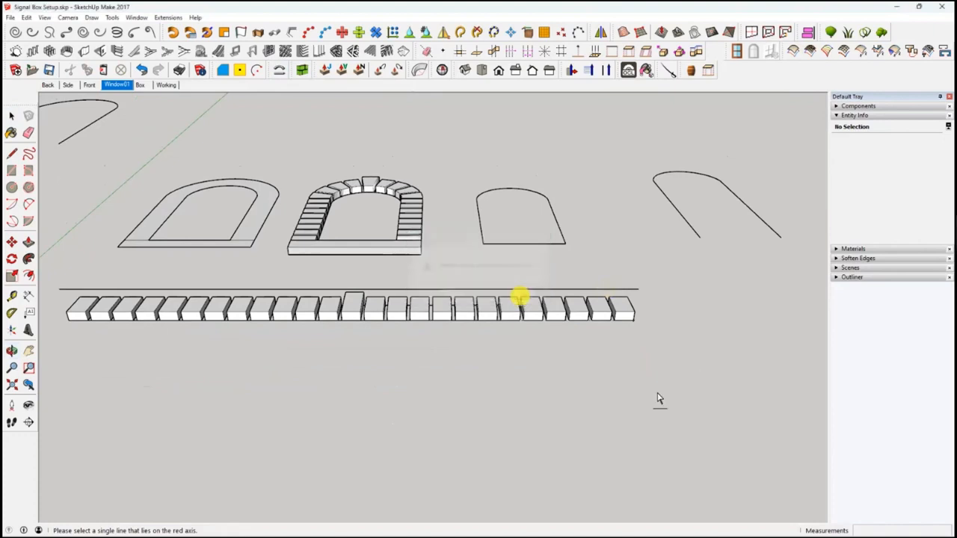
# Draw a straight line over the welded path curve from one end to the other.
pyautogui.moveTo(658, 399); pyautogui.dragTo(607, 367, button='middle')
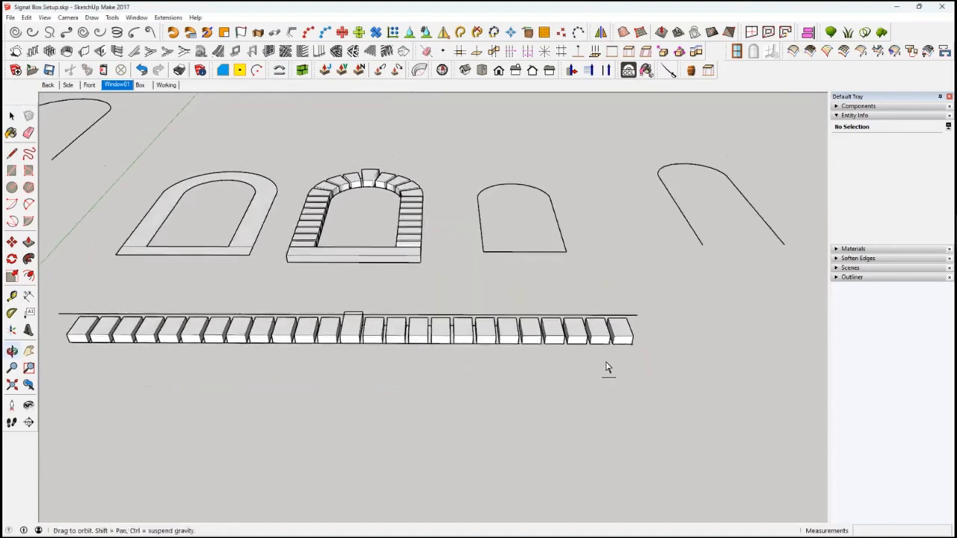
pyautogui.press('space')
pyautogui.click(572, 316)
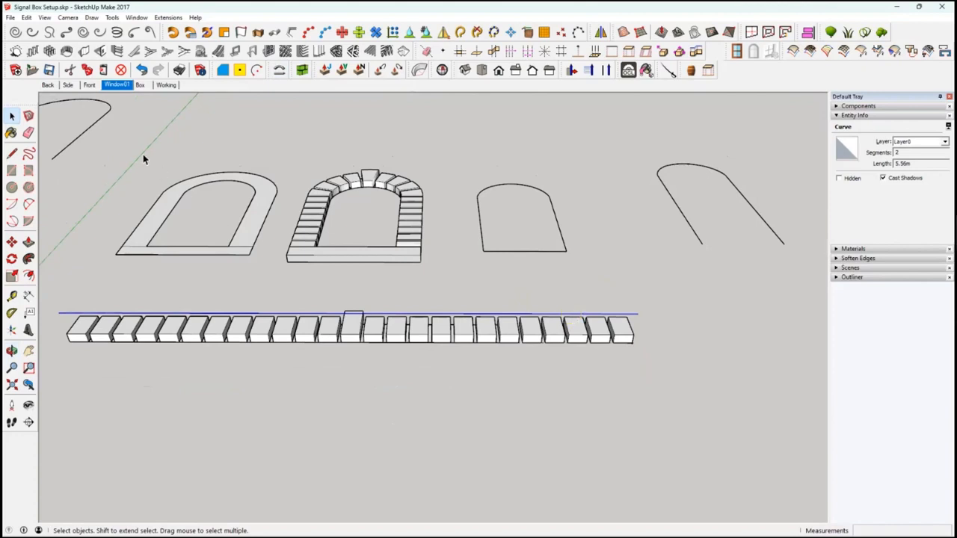
pyautogui.click(11, 156)
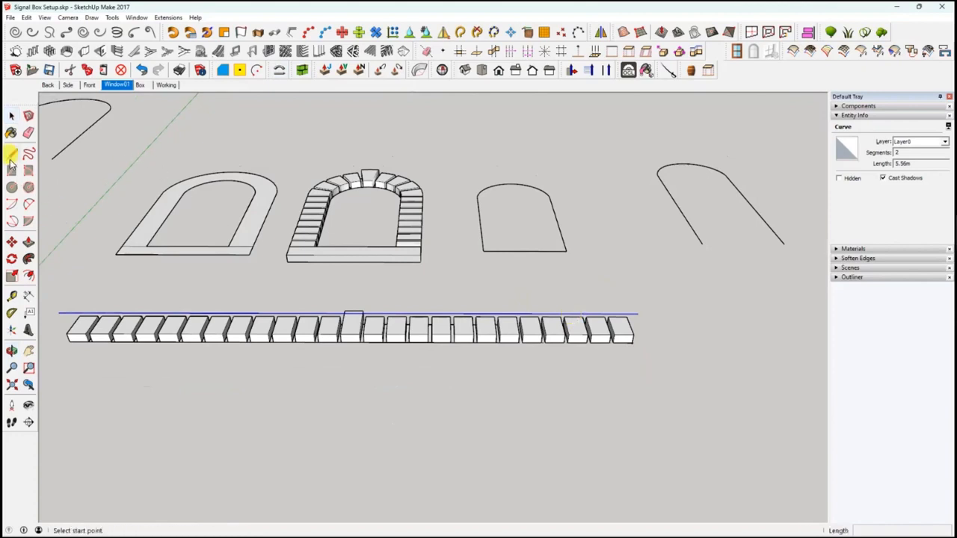
pyautogui.click(59, 313)
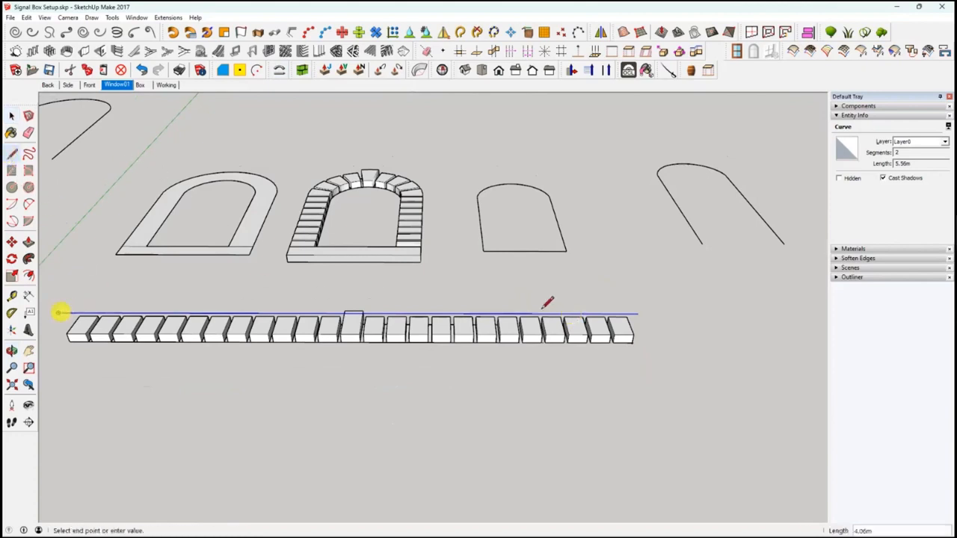
pyautogui.click(640, 312)
pyautogui.press('space')
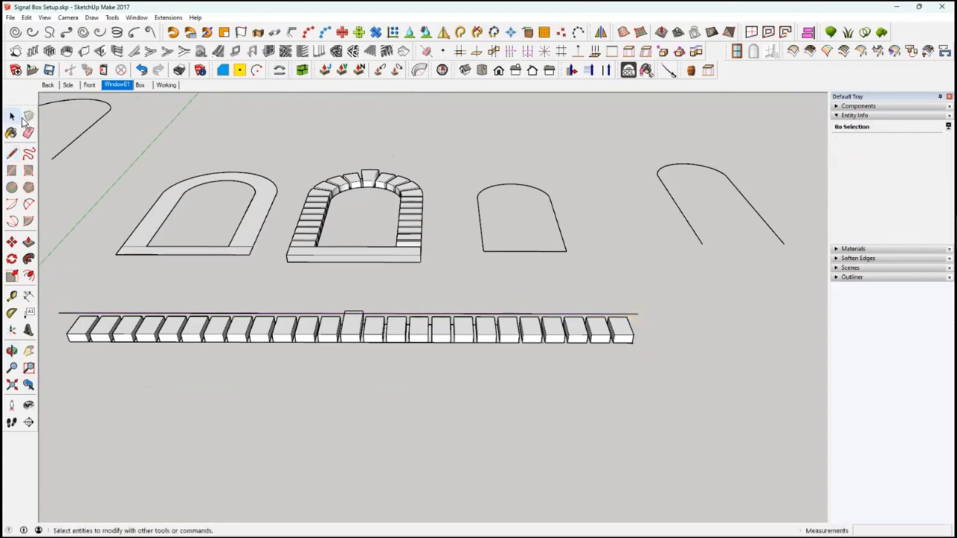
# Retry Shape Bender on the stone block strip, using the redrawn path line as the straight reference.
pyautogui.click(381, 334)
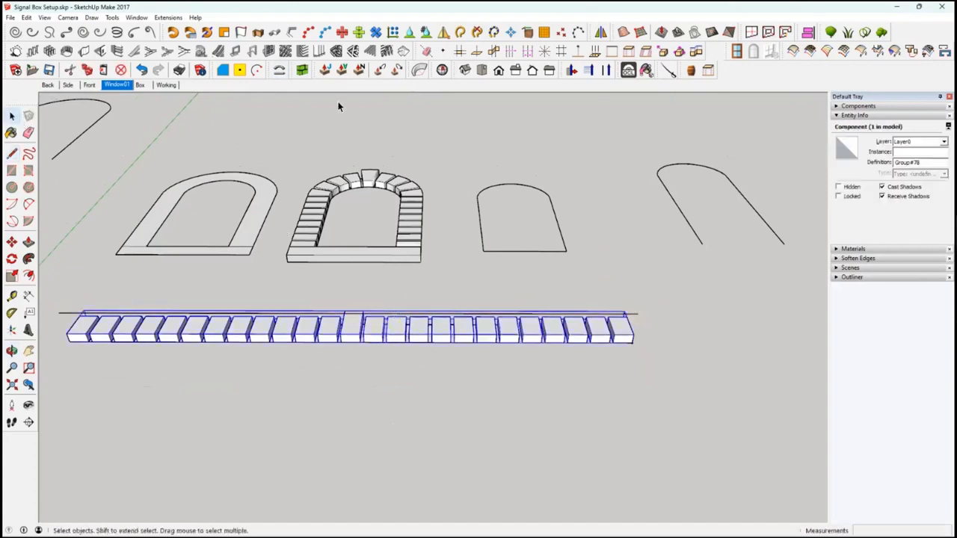
pyautogui.click(279, 70)
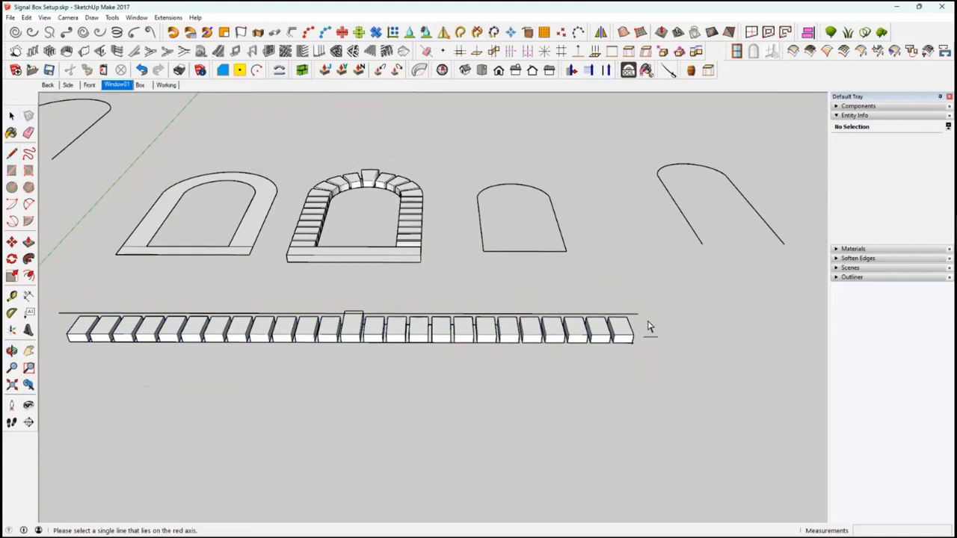
pyautogui.click(633, 321)
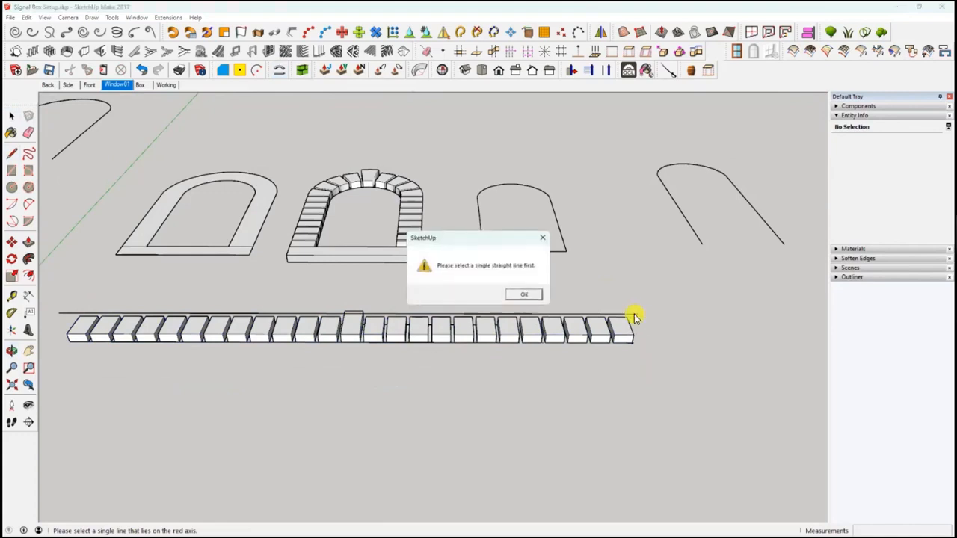
pyautogui.click(521, 294)
# Delete both segments of the old straight path line alongside the stone block strip.
pyautogui.moveTo(558, 376); pyautogui.dragTo(658, 381, button='middle')
pyautogui.press('space')
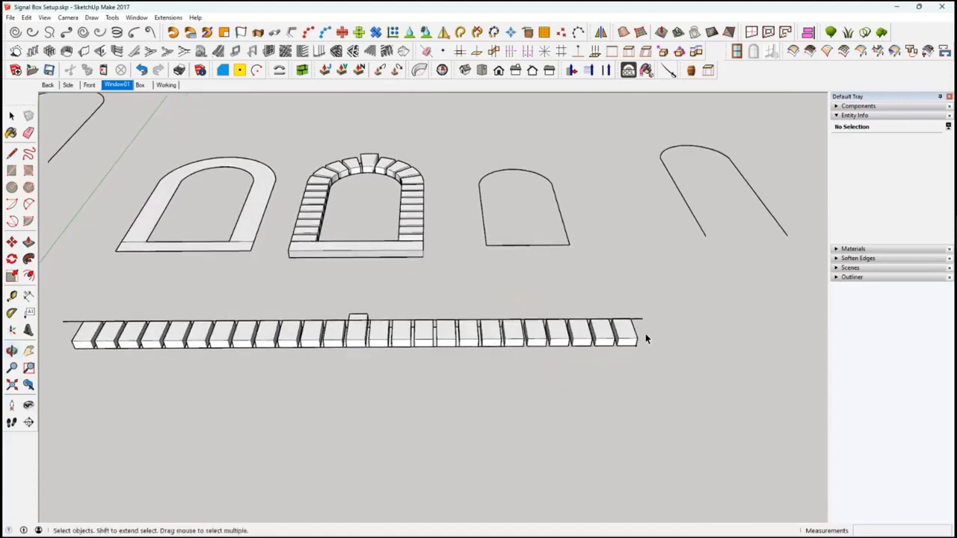
pyautogui.click(641, 322)
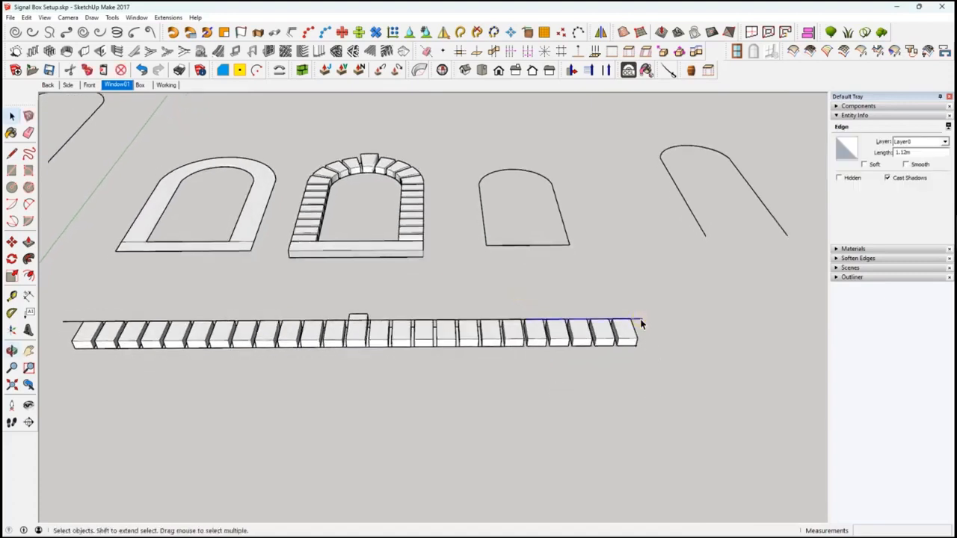
pyautogui.click(525, 364)
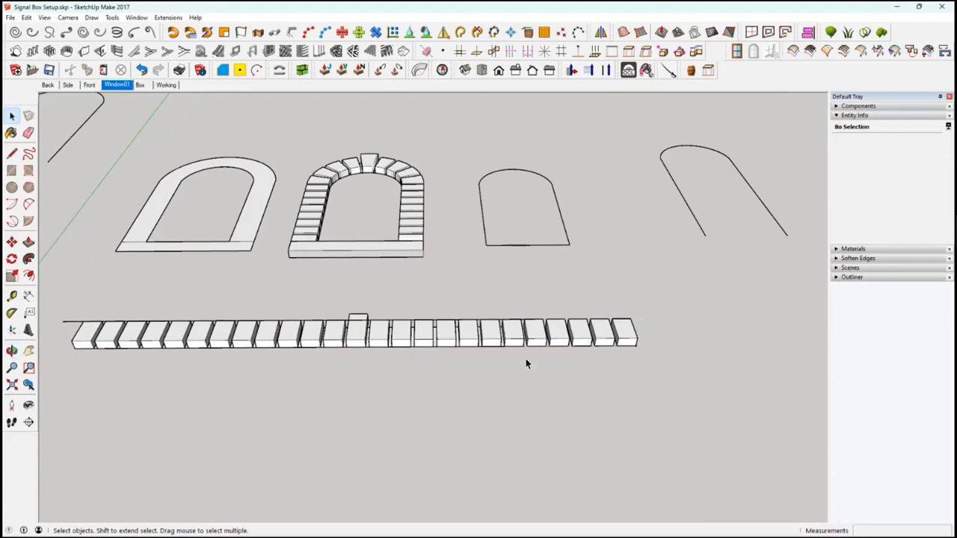
pyautogui.click(329, 323)
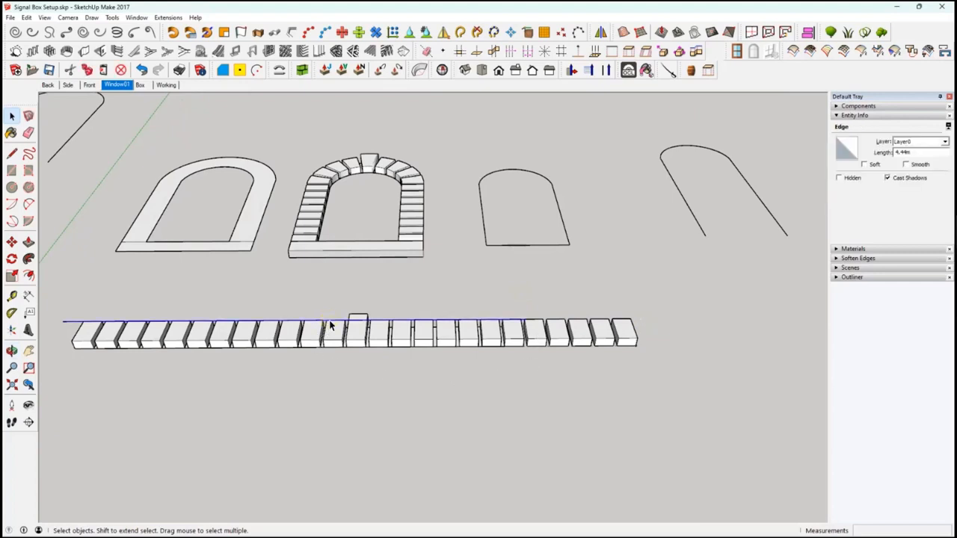
pyautogui.click(326, 408)
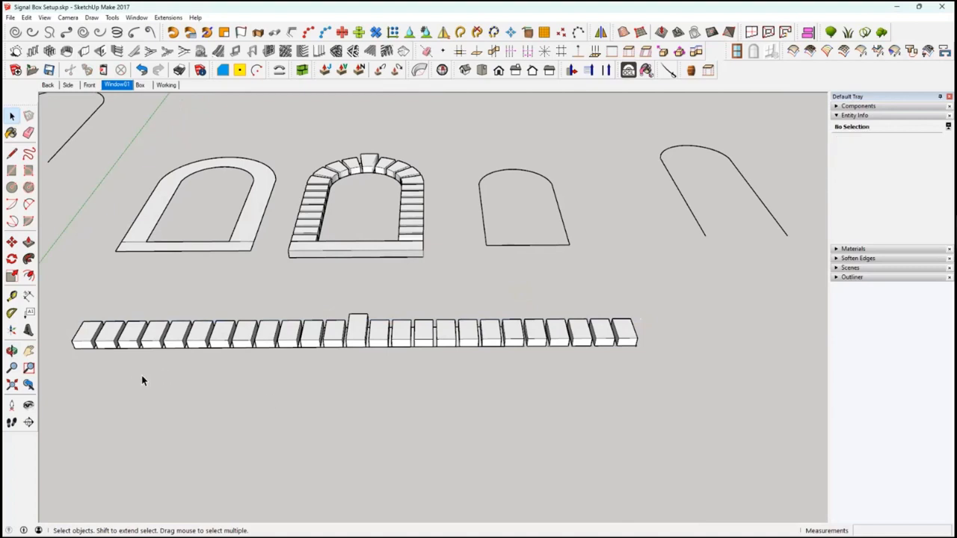
# Draw a single 5.56 m line along the block strip's front upper edge, from corner to corner.
pyautogui.click(12, 155)
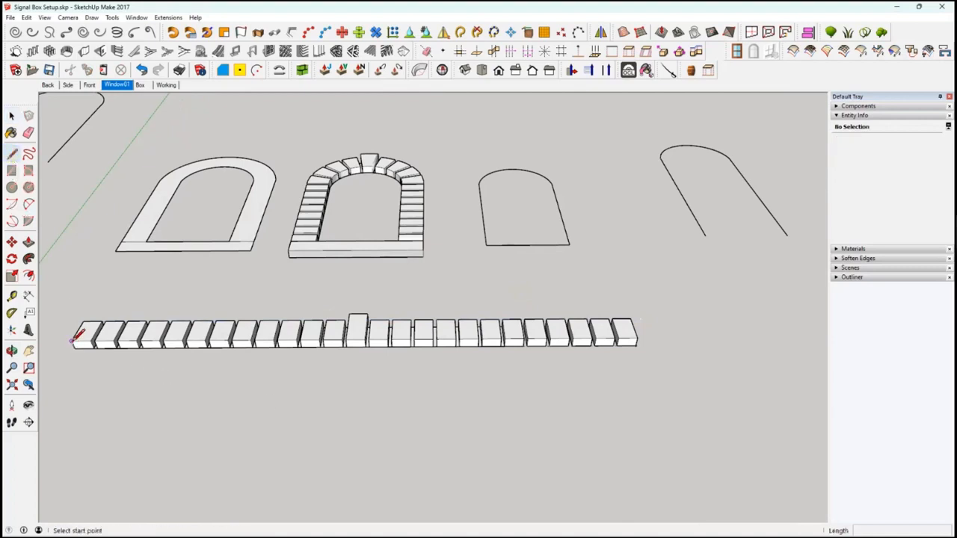
pyautogui.click(73, 342)
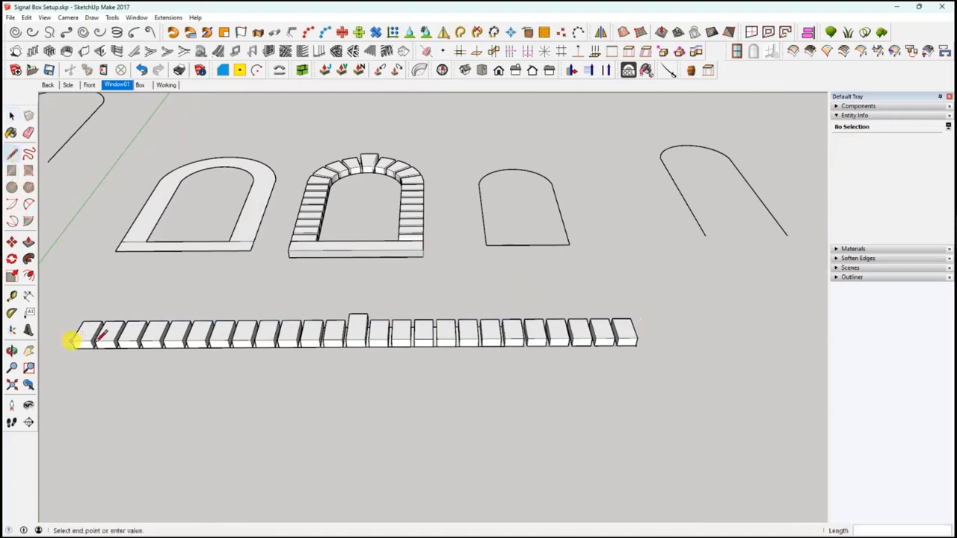
pyautogui.click(637, 339)
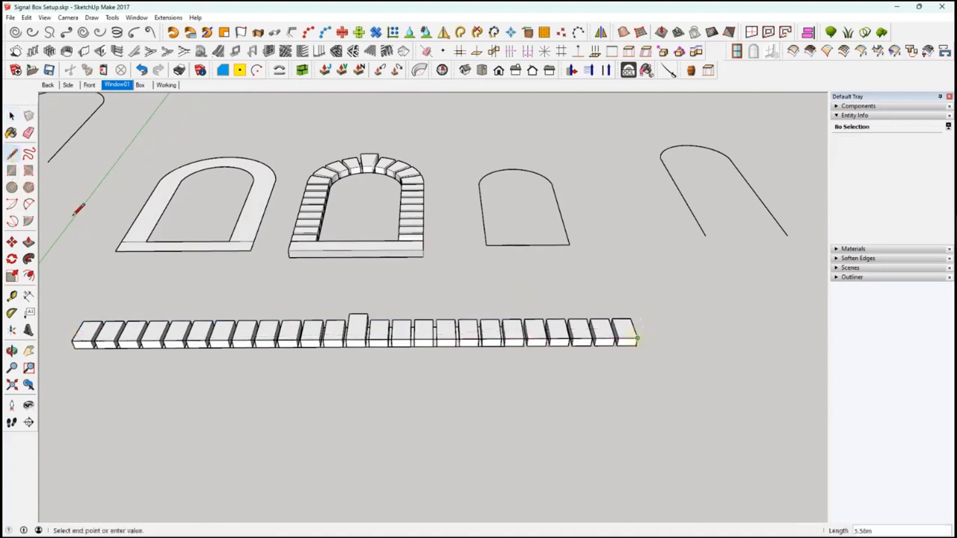
# Move the new 5.56 m line about 0.18 m straight up from the block strip's front upper edge.
pyautogui.click(12, 241)
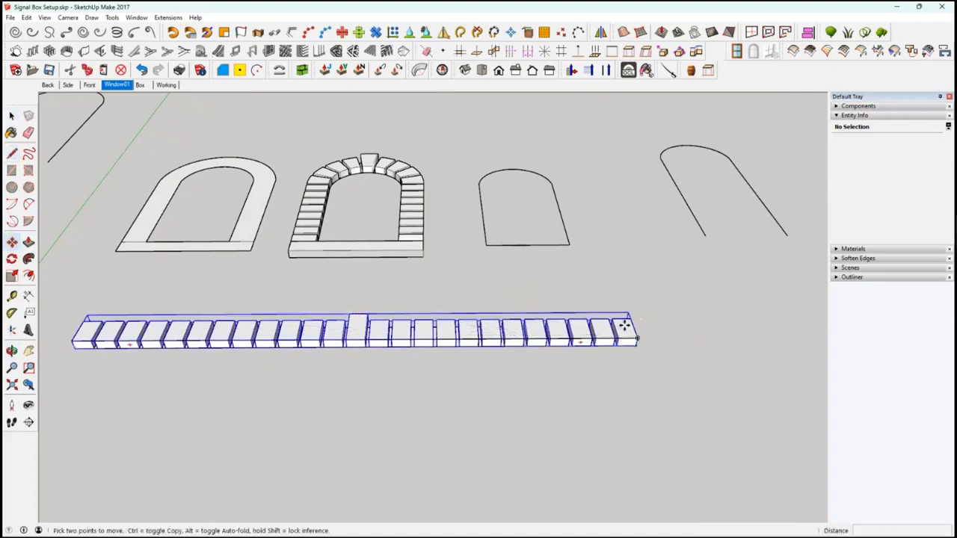
pyautogui.scroll(5, 625, 326)
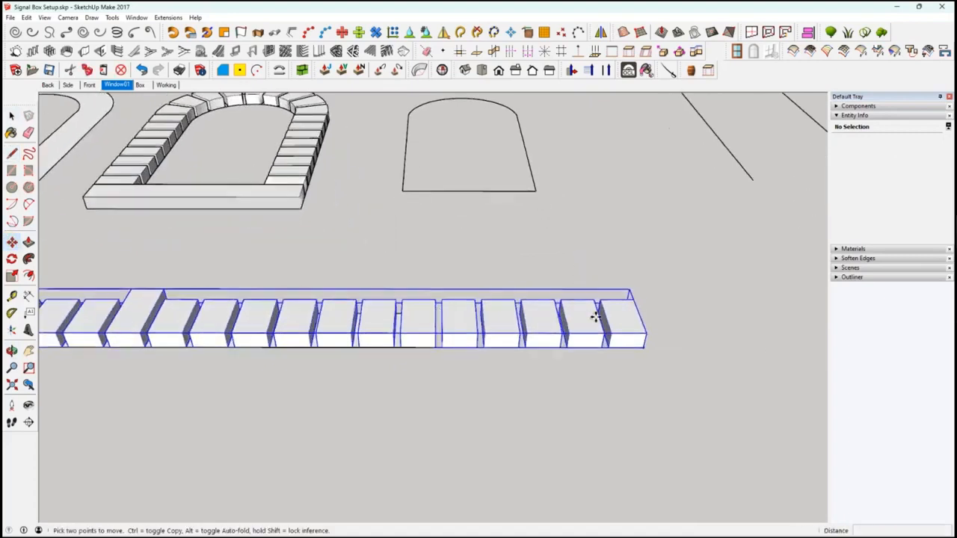
pyautogui.moveTo(595, 317); pyautogui.dragTo(587, 271, button='middle')
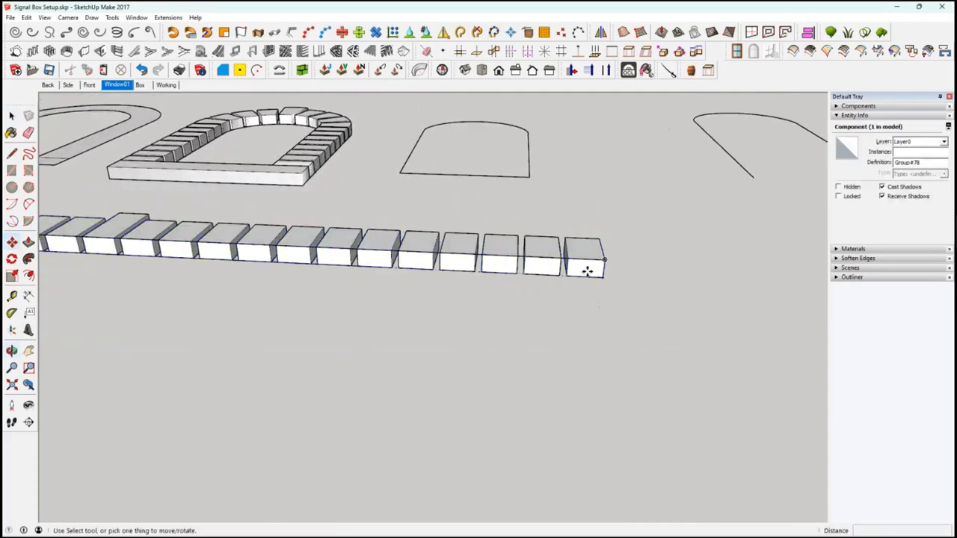
pyautogui.press('space')
pyautogui.hotkey('ctrl', 't')
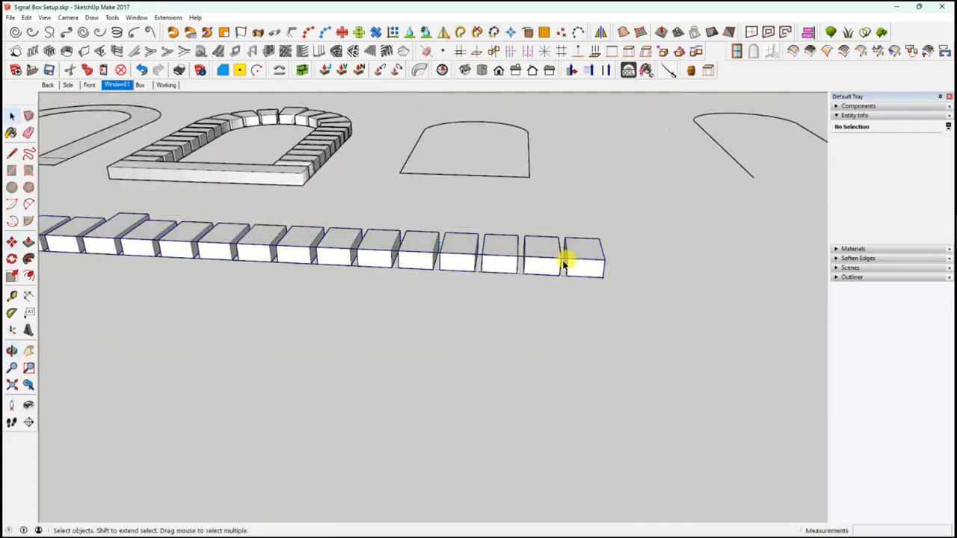
pyautogui.click(565, 262)
pyautogui.press('m')
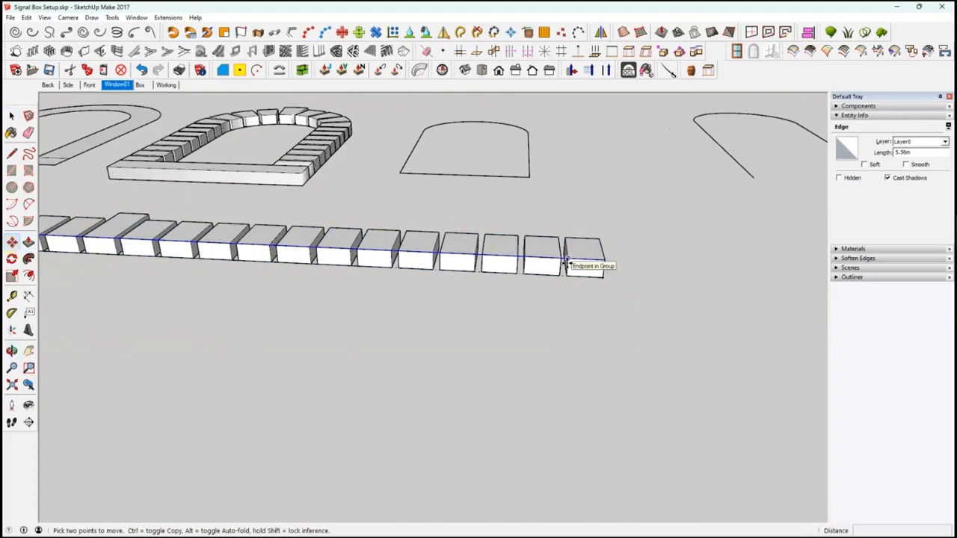
pyautogui.click(566, 262)
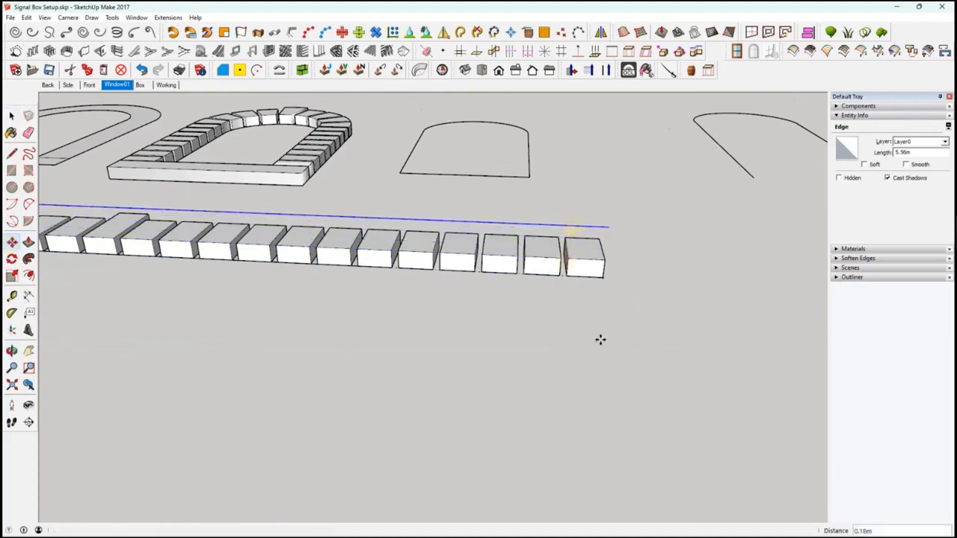
# Set up Shape Bender on the stone block strip, with the raised line as straight reference and the open door arch as the curve.
pyautogui.moveTo(600, 340); pyautogui.dragTo(560, 344, button='middle')
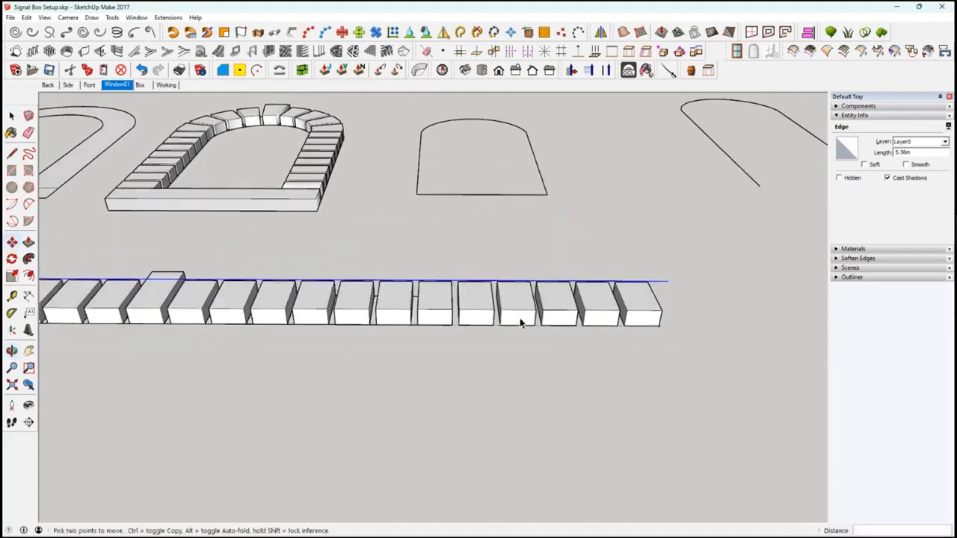
pyautogui.press('space')
pyautogui.click(519, 316)
pyautogui.click(279, 69)
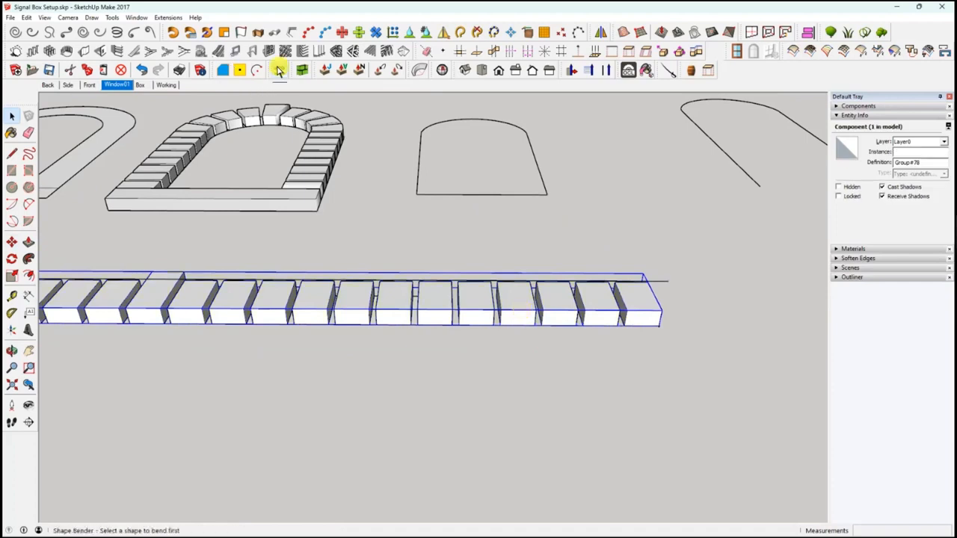
pyautogui.click(666, 282)
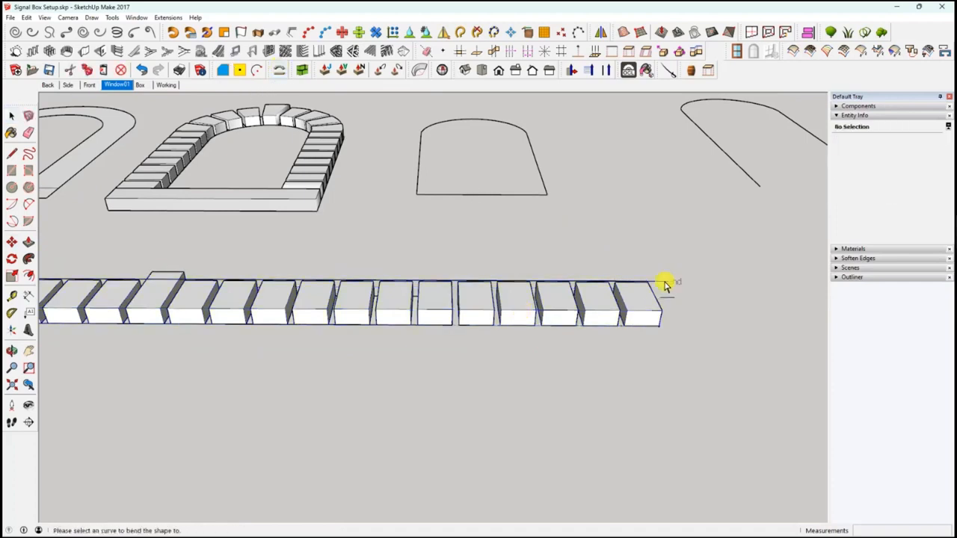
pyautogui.moveTo(732, 302); pyautogui.dragTo(754, 287, button='middle')
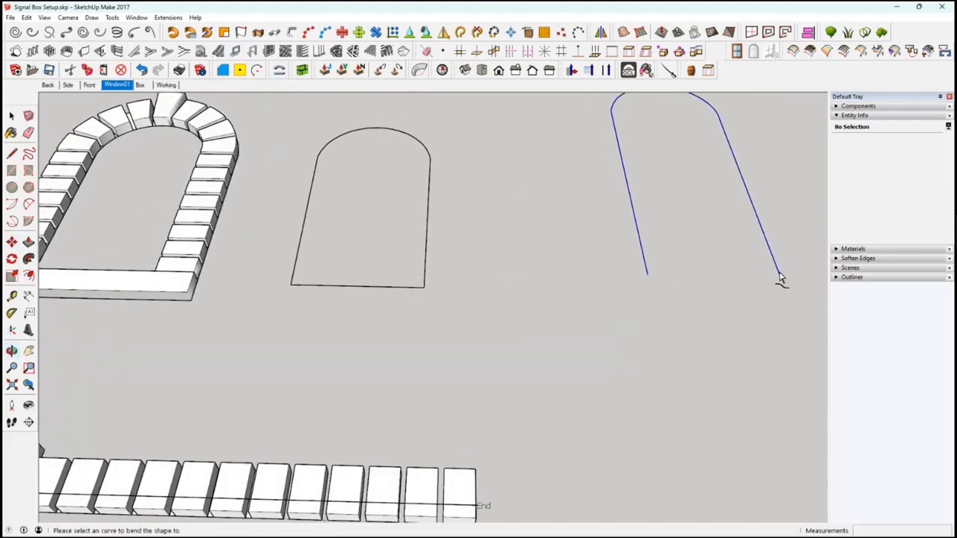
pyautogui.click(778, 275)
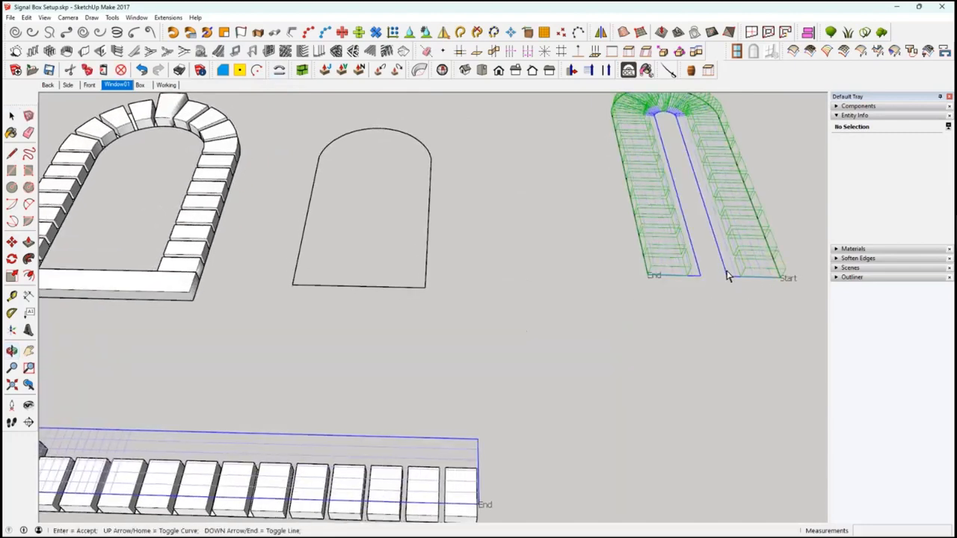
# Reverse the curve direction so the blocks lie outside the arch line, and accept the bend.
pyautogui.keyDown('shift'); pyautogui.moveTo(574, 292); pyautogui.dragTo(529, 298, button='middle'); pyautogui.keyUp('shift')
pyautogui.moveTo(578, 372); pyautogui.dragTo(508, 347, button='middle')
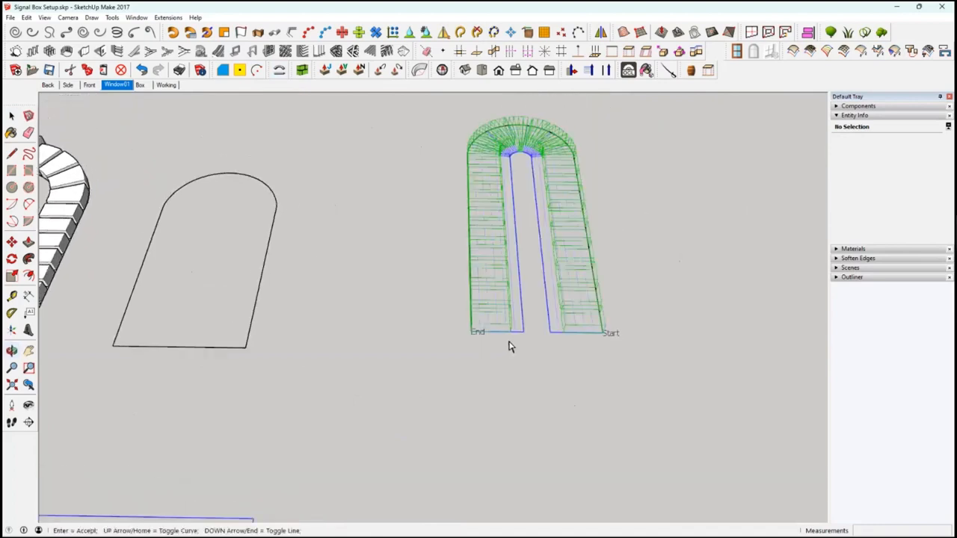
pyautogui.press('Up')
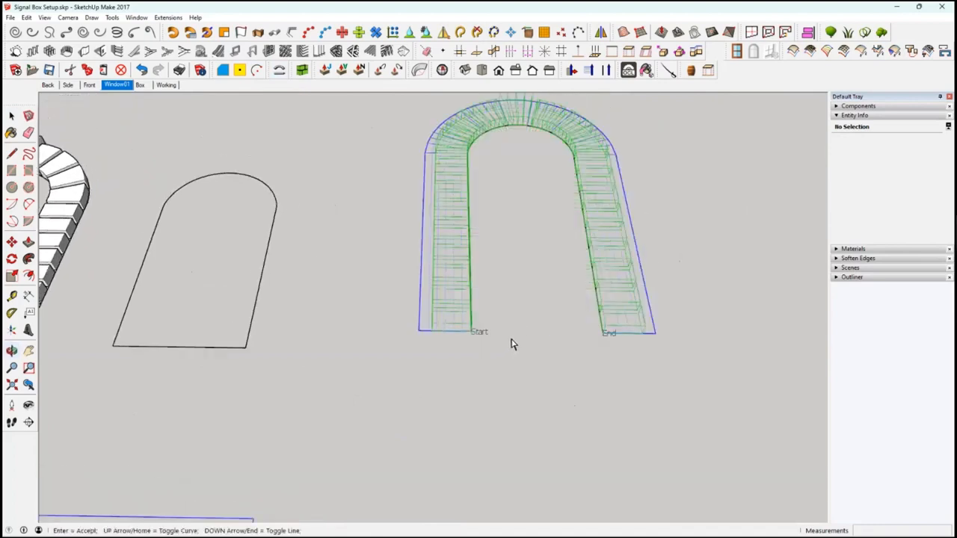
pyautogui.press('Return')
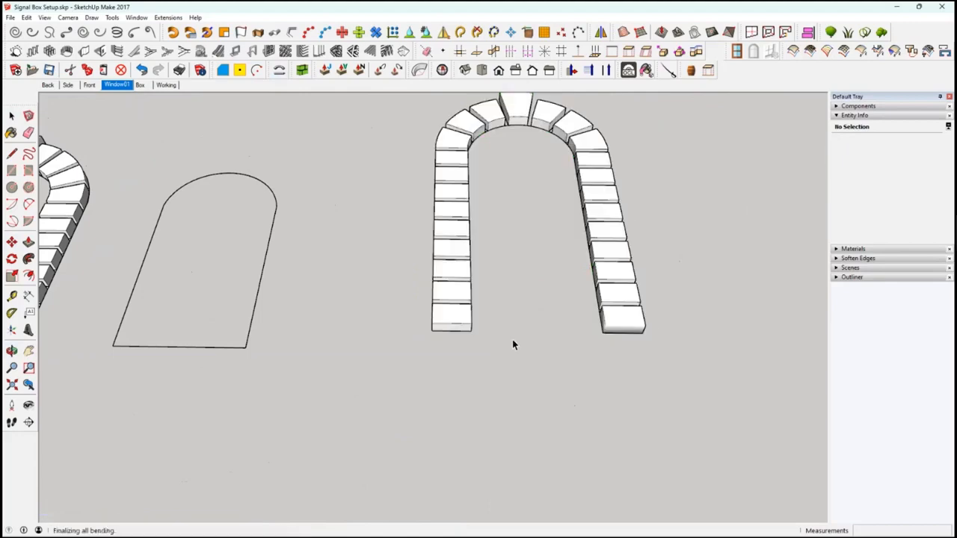
pyautogui.moveTo(512, 339); pyautogui.dragTo(624, 397, button='middle')
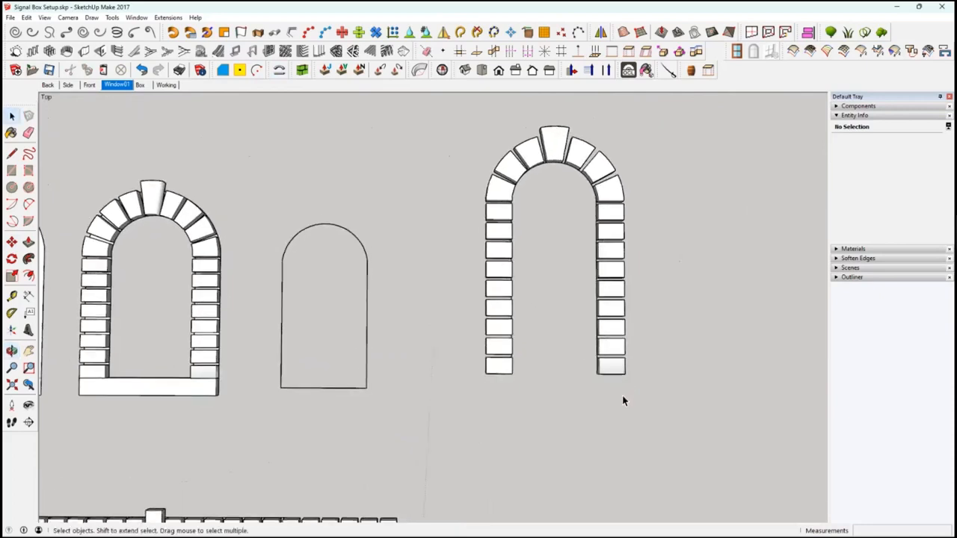
# Copy the bent stone arch surround and paste it into the Working scene at the doorway end wall's lower corner.
pyautogui.click(613, 362)
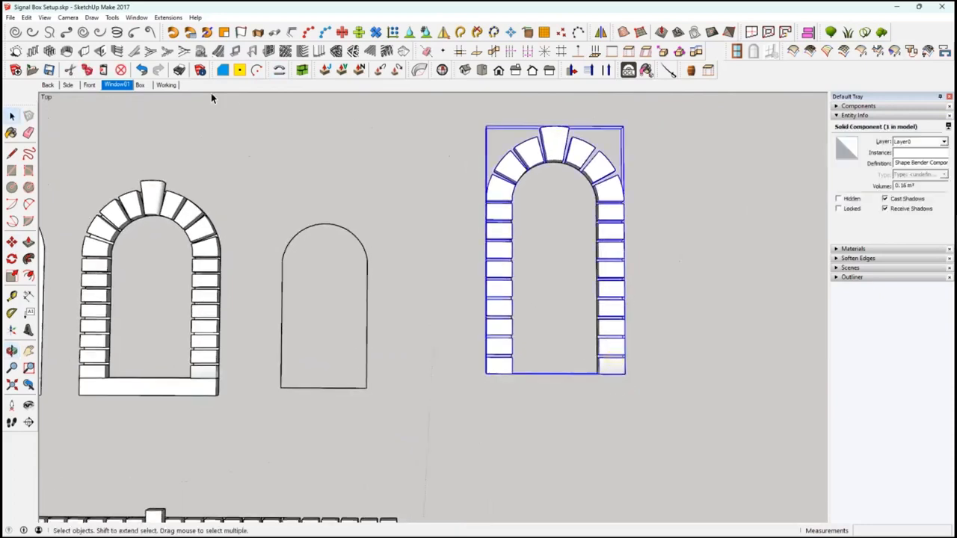
pyautogui.click(87, 69)
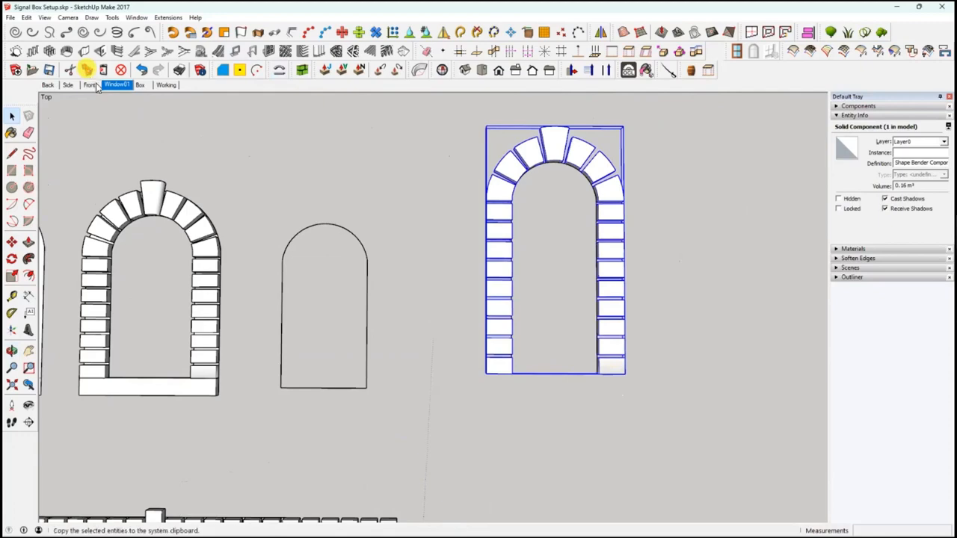
pyautogui.click(166, 84)
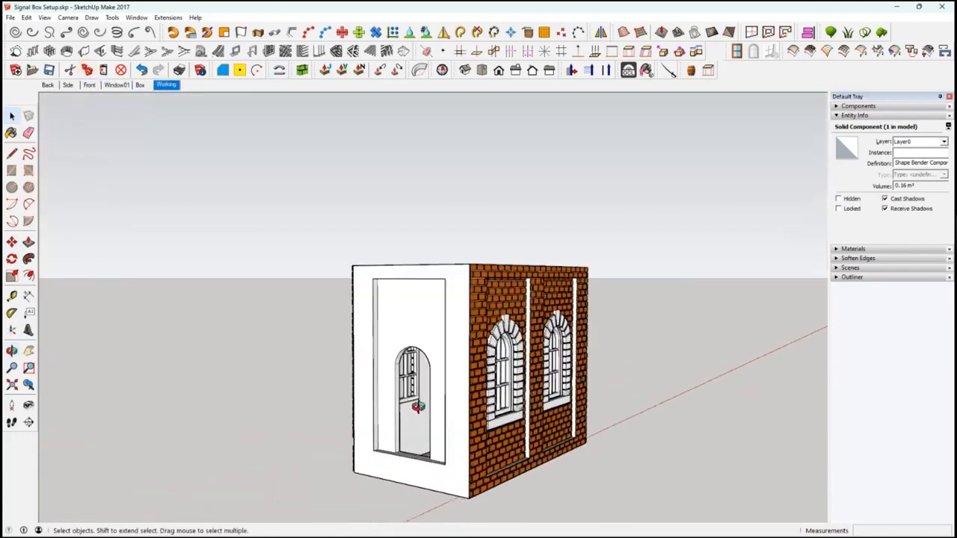
pyautogui.moveTo(418, 408); pyautogui.dragTo(102, 72, button='middle')
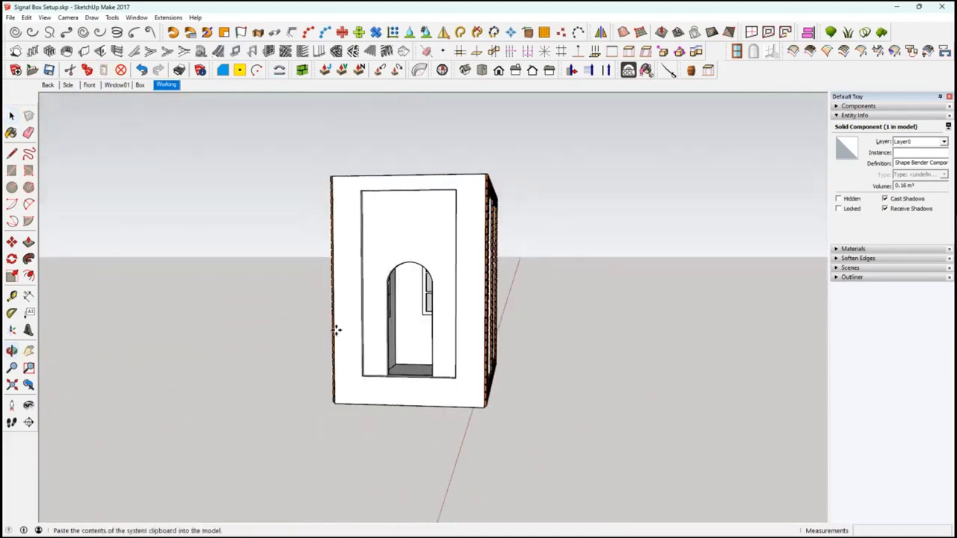
pyautogui.hotkey('ctrl', 'v')
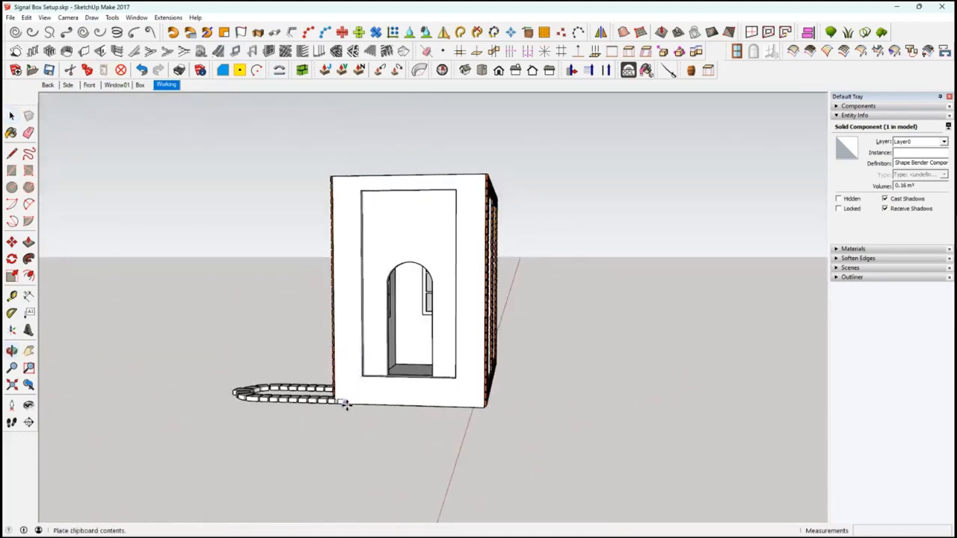
pyautogui.click(346, 403)
# Rotate the flat pasted stone arch upright beside the signal box.
pyautogui.moveTo(354, 400); pyautogui.dragTo(417, 364, button='middle')
pyautogui.press('m')
pyautogui.scroll(5, 417, 363)
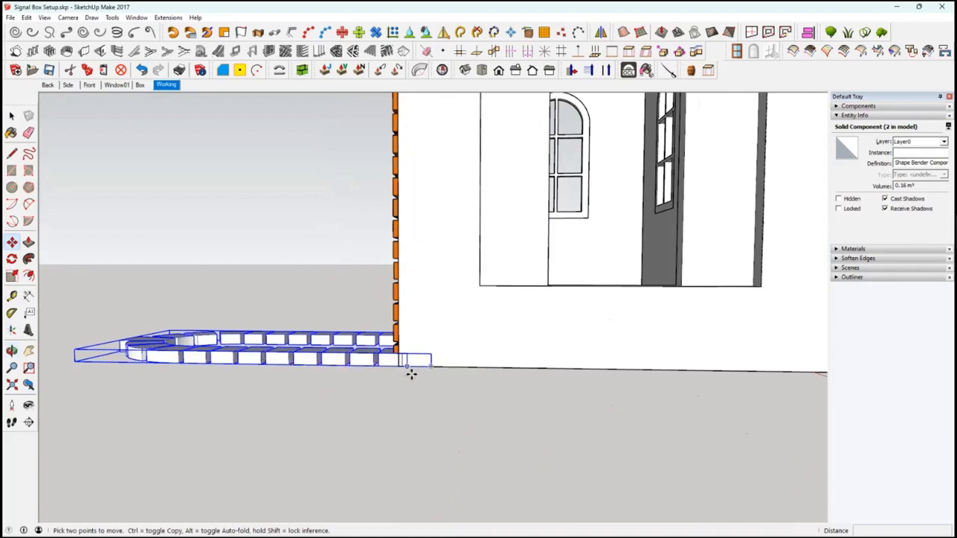
pyautogui.press('q')
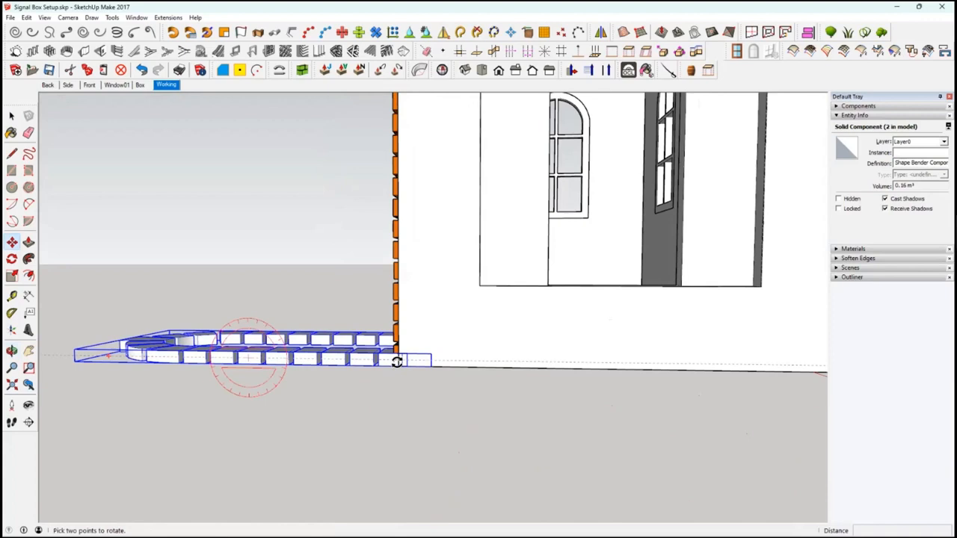
pyautogui.click(395, 361)
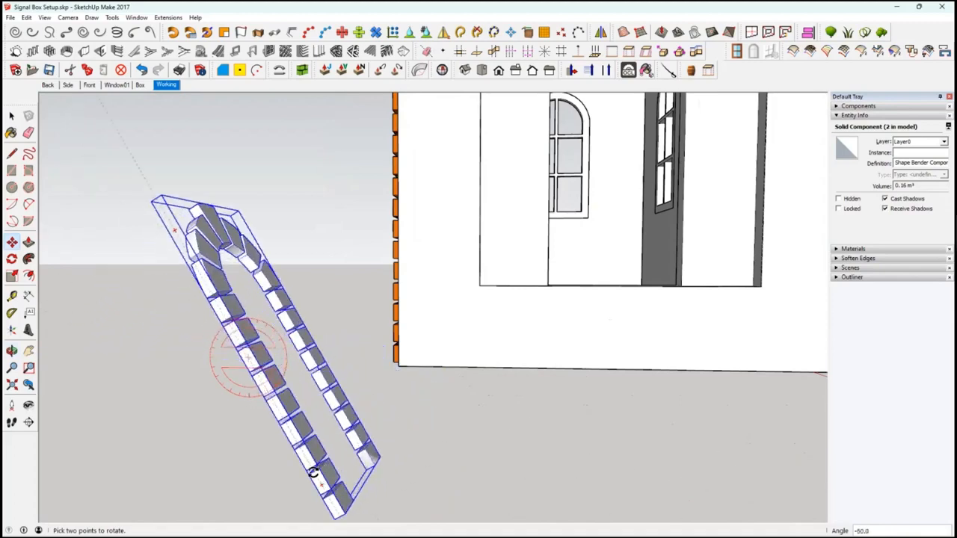
pyautogui.click(354, 387)
pyautogui.moveTo(354, 387); pyautogui.dragTo(711, 511, button='middle')
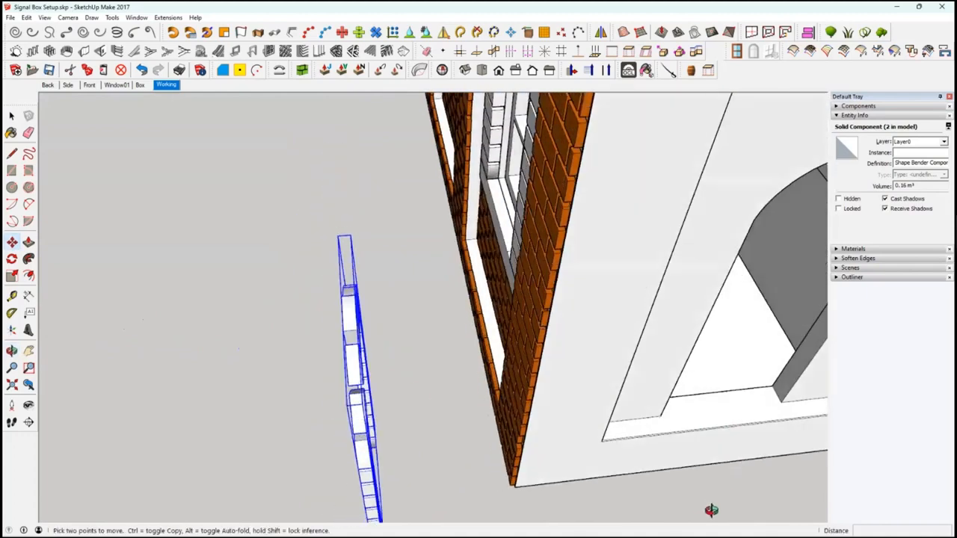
# Rotate the upright stone arch about the vertical axis until it is parallel to the doorway end wall.
pyautogui.moveTo(594, 388)
pyautogui.mouseDown(button='middle')
pyautogui.moveTo(668, 396)
pyautogui.moveTo(593, 345)
pyautogui.moveTo(703, 446)
pyautogui.moveTo(398, 200)
pyautogui.moveTo(590, 404)
pyautogui.mouseUp(button='middle')
pyautogui.click(555, 367)
pyautogui.click(523, 313)
pyautogui.moveTo(523, 313); pyautogui.dragTo(9, 177, button='middle')
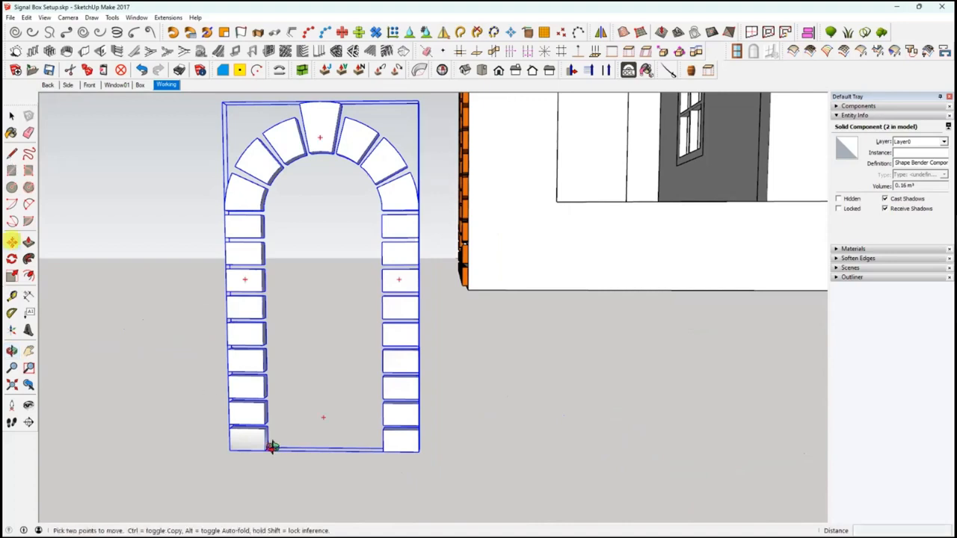
# Move the stone arch by its inner lower corner onto the matching lower corner of the recessed doorway opening.
pyautogui.moveTo(239, 437); pyautogui.dragTo(218, 427, button='middle')
pyautogui.click(243, 436)
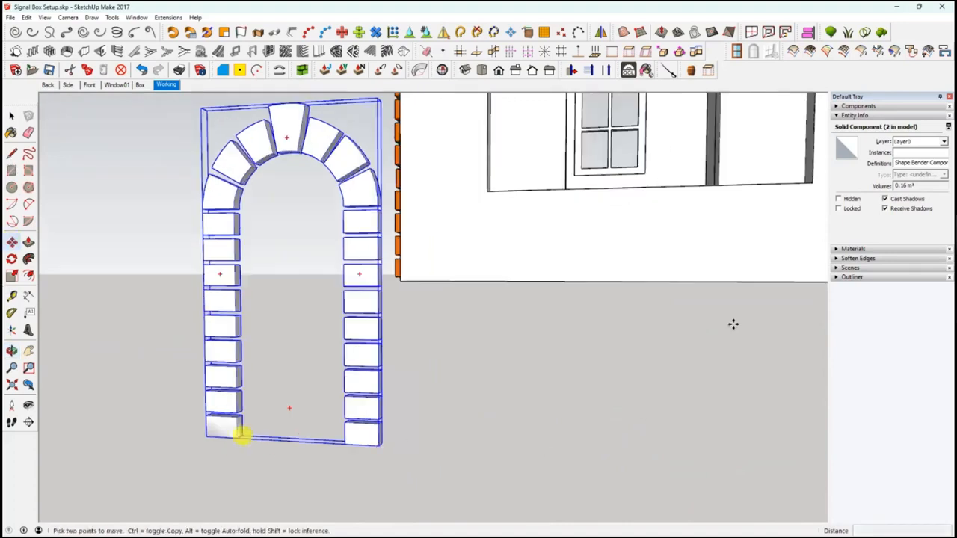
pyautogui.moveTo(560, 496); pyautogui.dragTo(463, 407, button='middle')
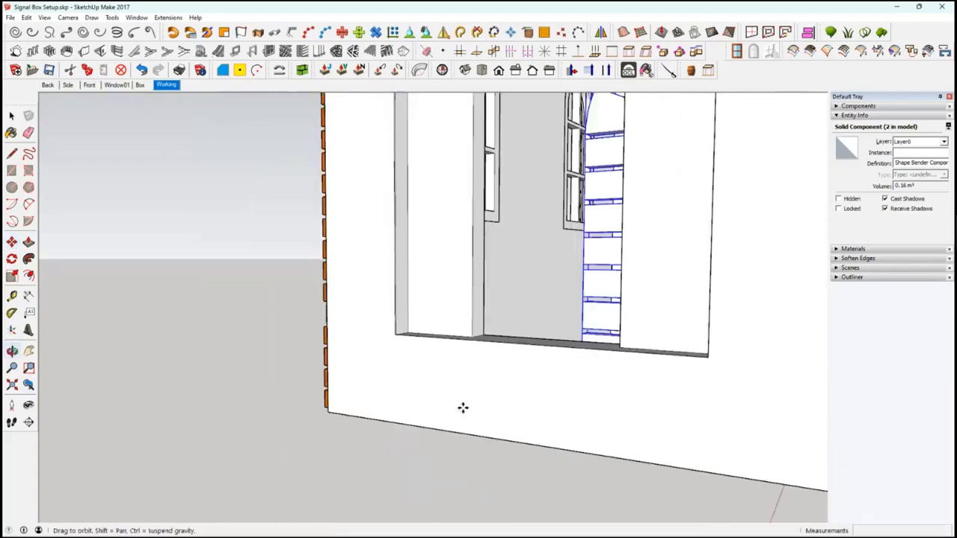
pyautogui.moveTo(479, 327); pyautogui.dragTo(482, 336, button='middle')
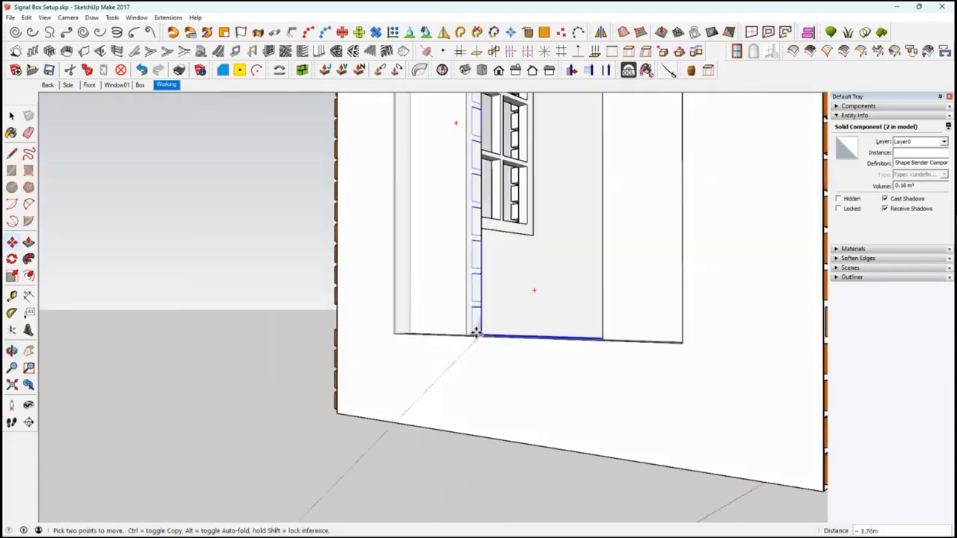
pyautogui.moveTo(549, 385); pyautogui.dragTo(557, 399, button='middle')
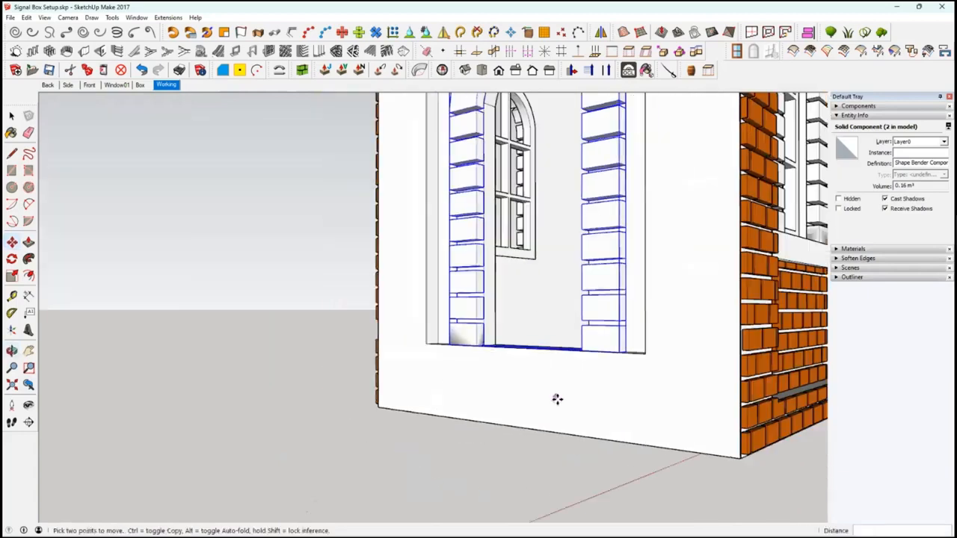
pyautogui.moveTo(515, 475); pyautogui.dragTo(568, 487, button='middle')
pyautogui.moveTo(654, 482); pyautogui.dragTo(655, 483, button='middle')
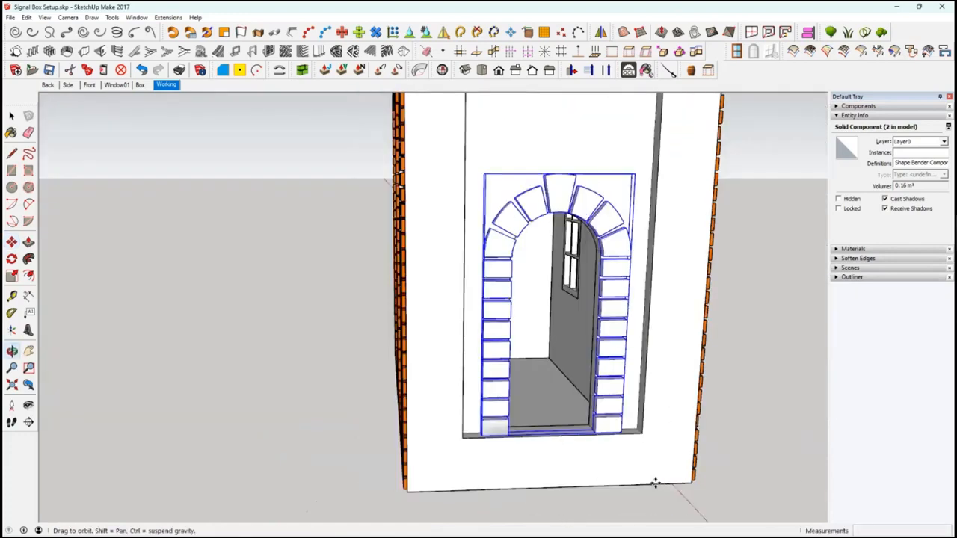
# Open the building's wall group for editing and select the inner face of the doorway end wall.
pyautogui.click(11, 116)
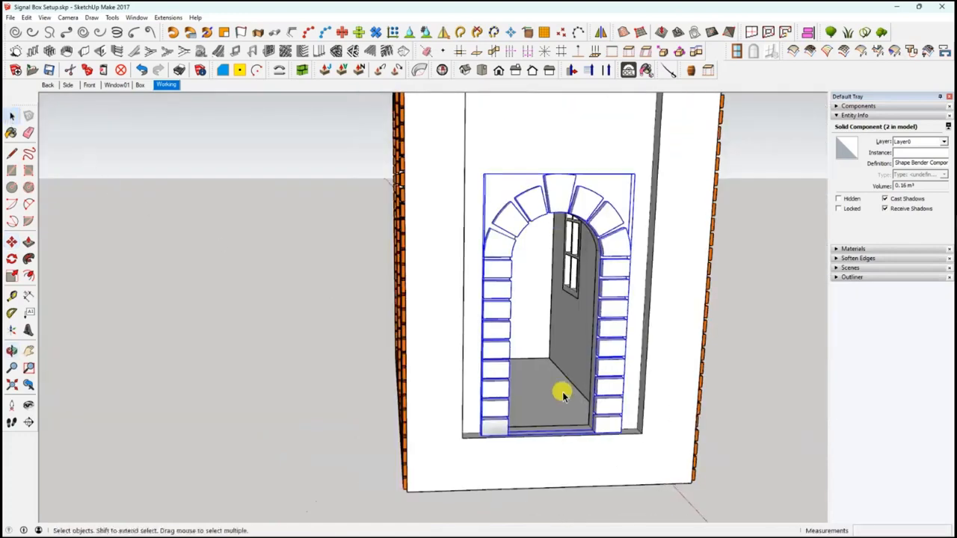
pyautogui.click(562, 396)
pyautogui.moveTo(560, 389); pyautogui.dragTo(583, 514, button='middle')
pyautogui.moveTo(667, 336); pyautogui.dragTo(595, 442, button='middle')
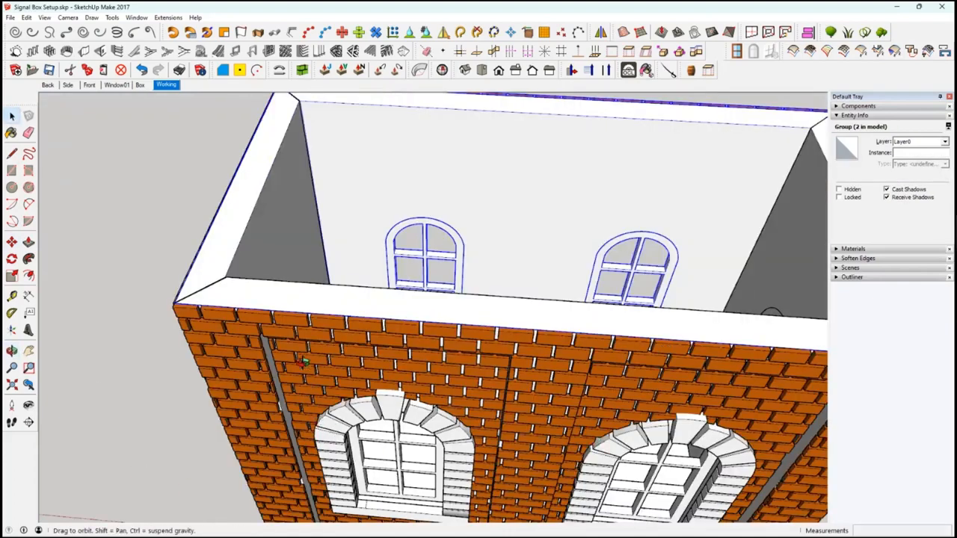
pyautogui.moveTo(302, 362); pyautogui.dragTo(426, 354, button='middle')
pyautogui.moveTo(539, 407); pyautogui.dragTo(534, 333, button='middle')
pyautogui.scroll(3, 536, 334)
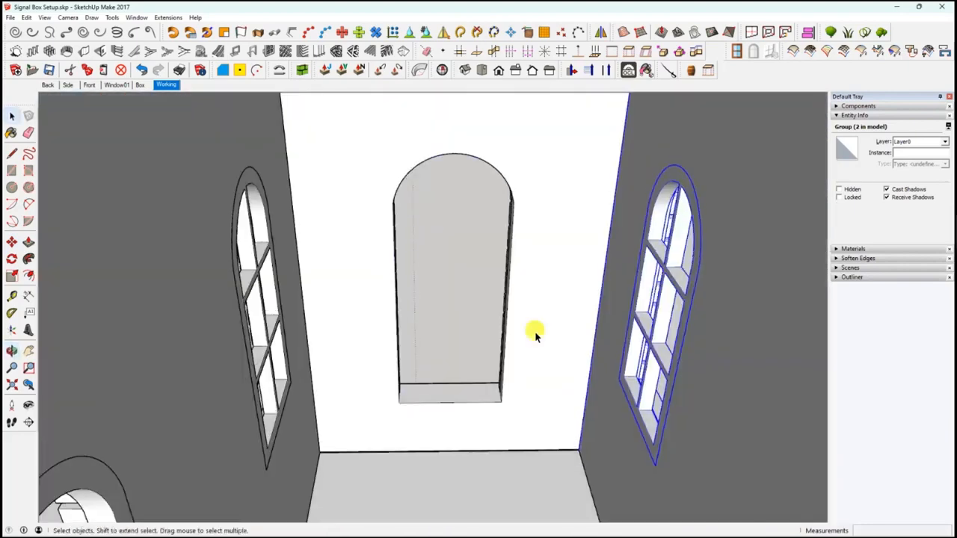
pyautogui.click(535, 334)
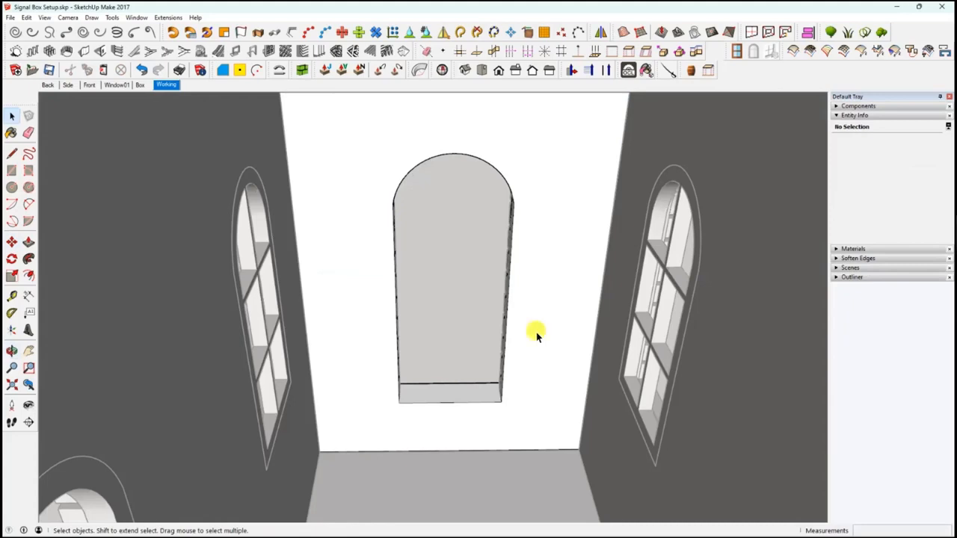
pyautogui.click(536, 332)
# Draw a horizontal line across the doorway opening's inner edges to fill the opening with a face.
pyautogui.click(12, 152)
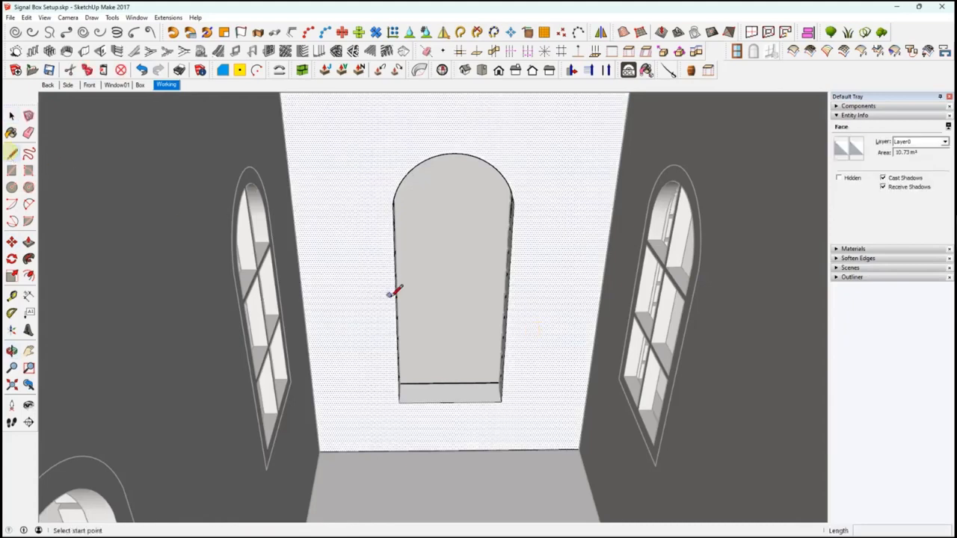
pyautogui.click(396, 295)
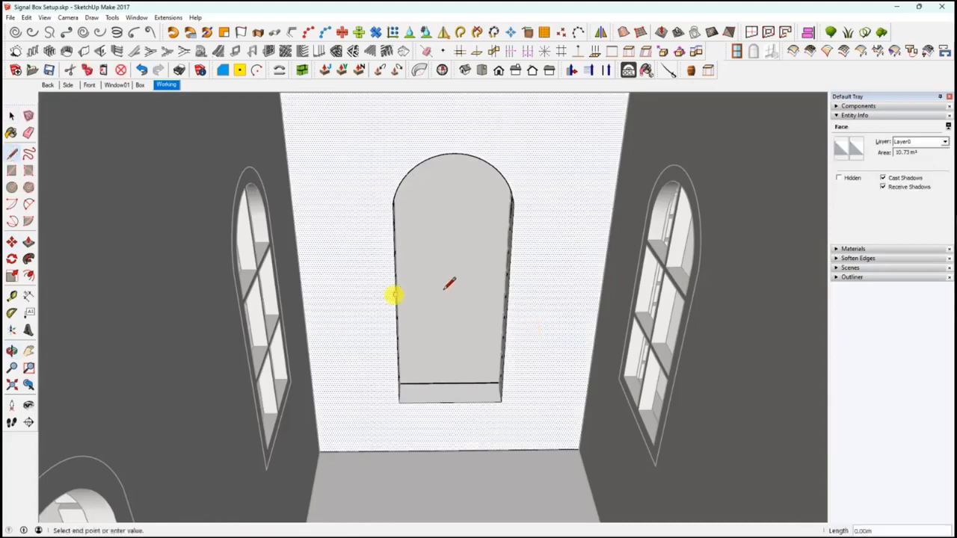
pyautogui.click(509, 295)
# Delete the horizontal helper line across the doorway and its short leftover stub beside the opening.
pyautogui.press('space')
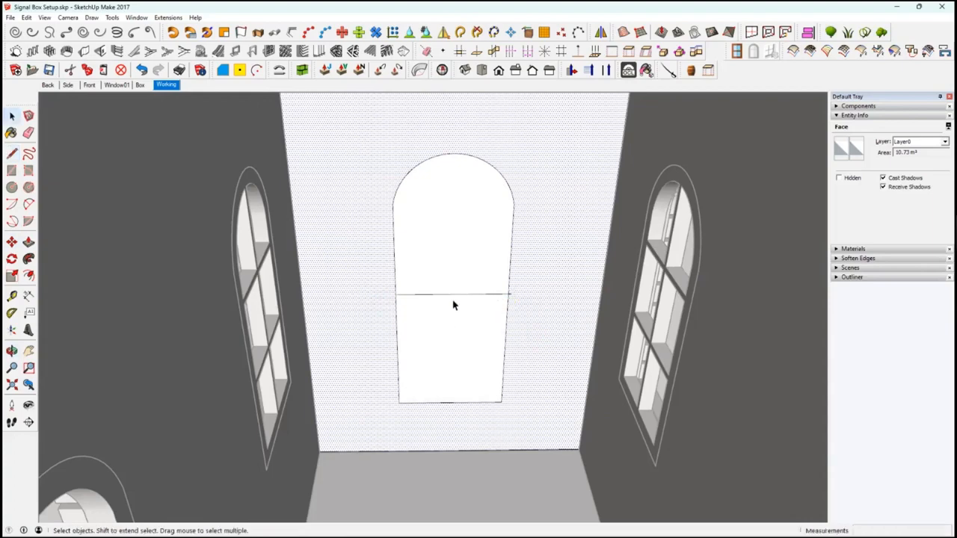
pyautogui.click(458, 296)
pyautogui.press('Delete')
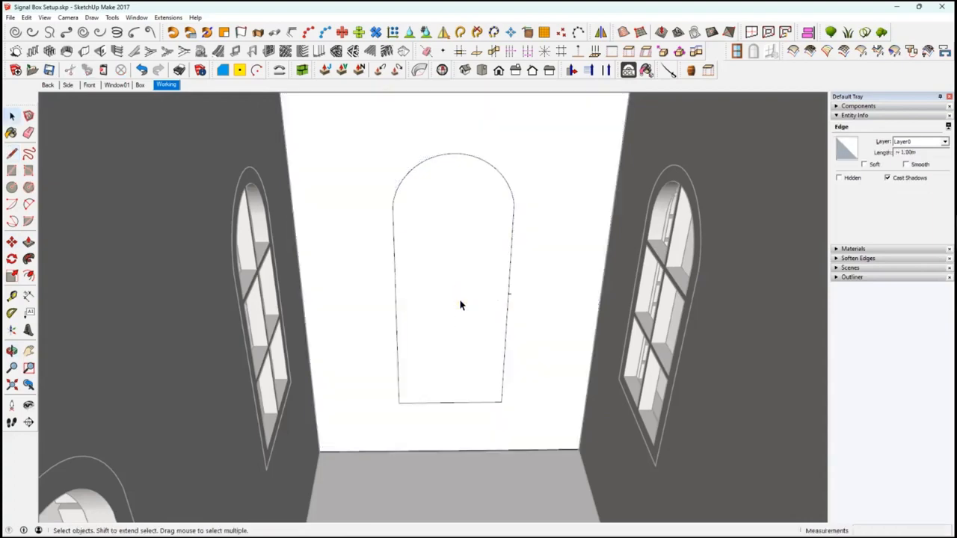
pyautogui.click(459, 302)
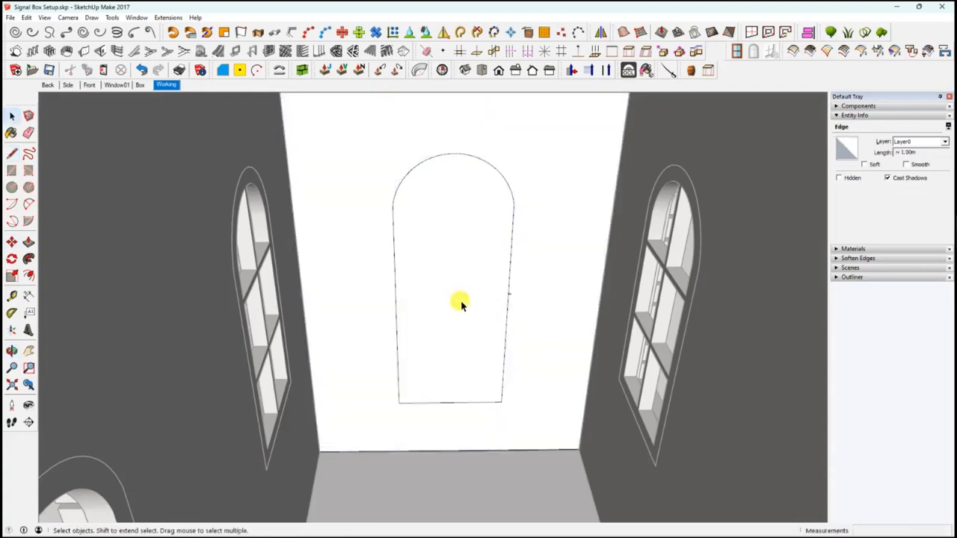
pyautogui.click(512, 295)
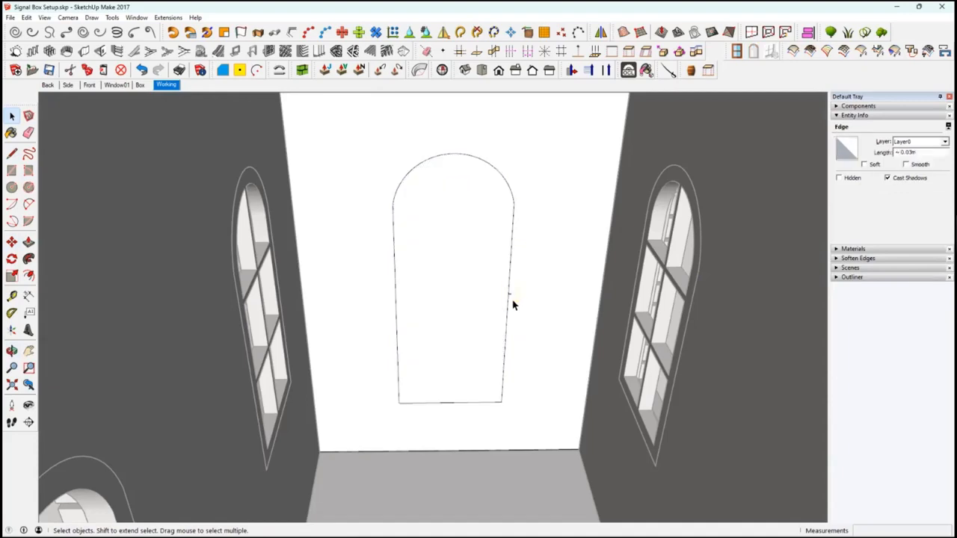
# Cut the arched face filling the doorway opening out of the wall group and return to the Working scene.
pyautogui.click(441, 306)
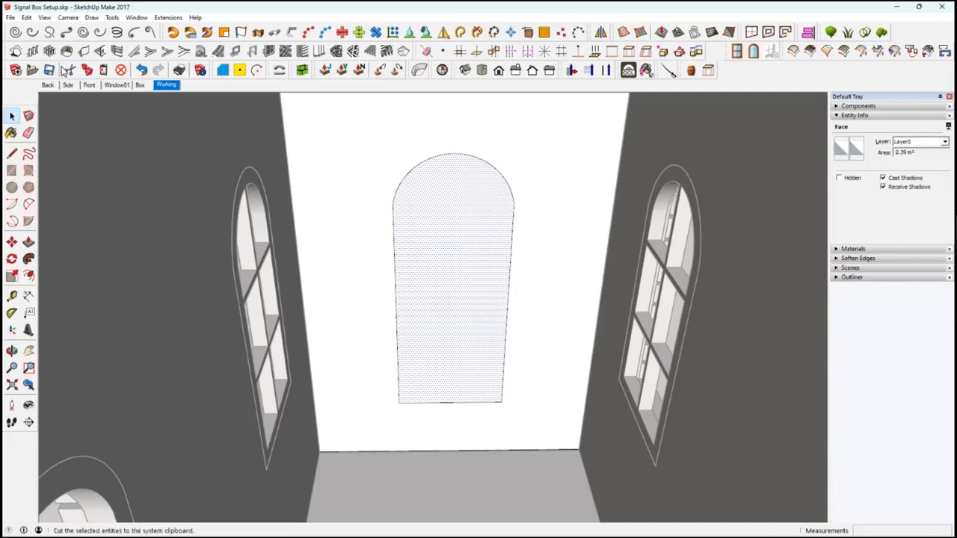
pyautogui.click(70, 69)
pyautogui.scroll(-1, 373, 303)
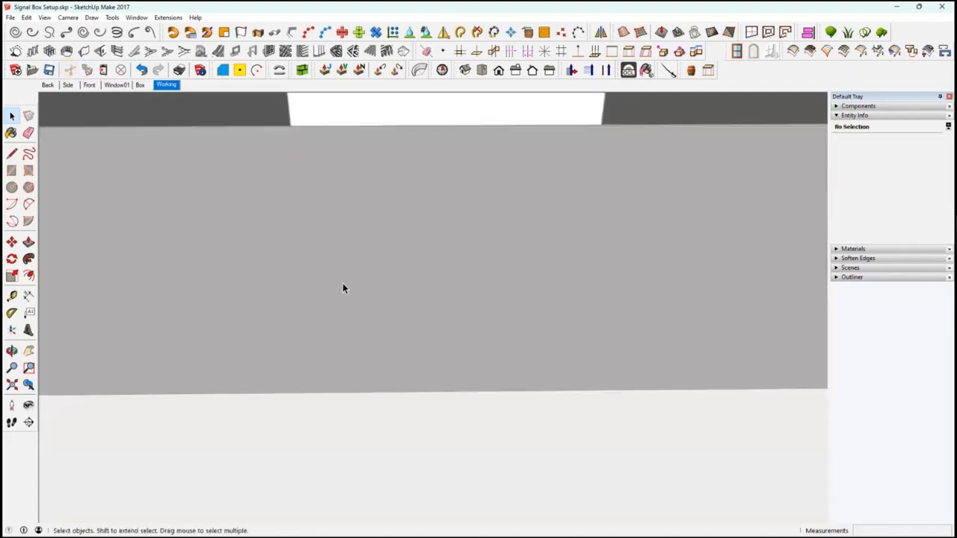
pyautogui.click(168, 85)
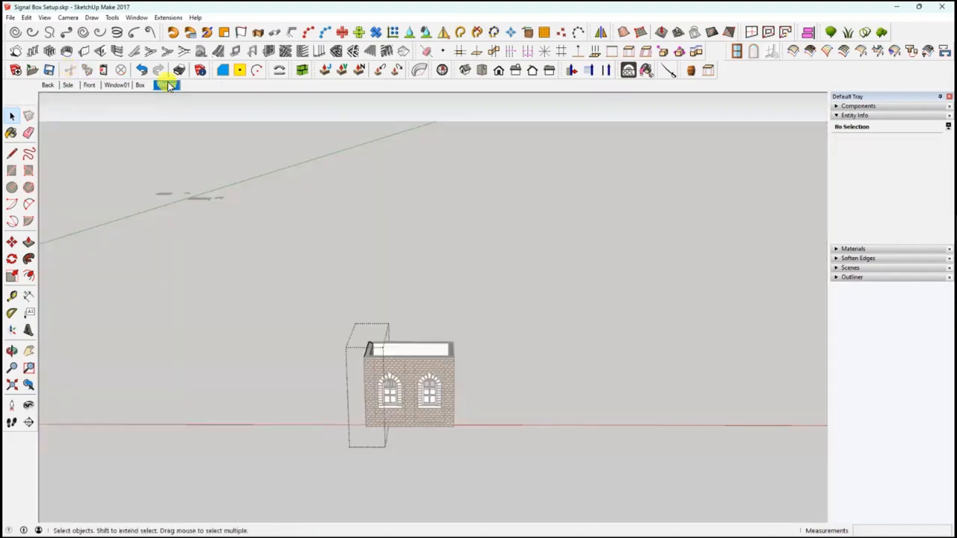
# Examine the opened doorway and its stone arch from outside, and compare them with the finished signal box in the Box scene.
pyautogui.moveTo(369, 448); pyautogui.dragTo(442, 394, button='middle')
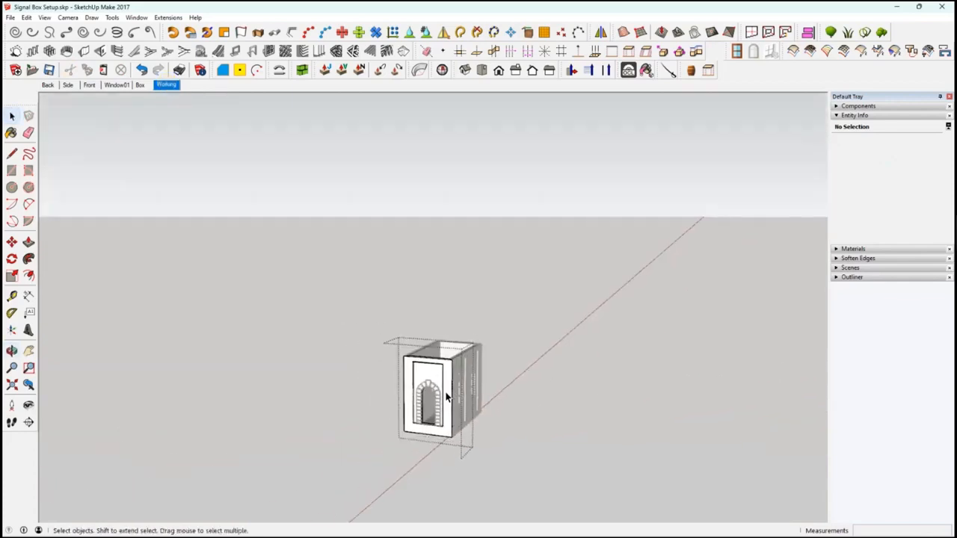
pyautogui.scroll(2, 443, 394)
pyautogui.scroll(2, 436, 418)
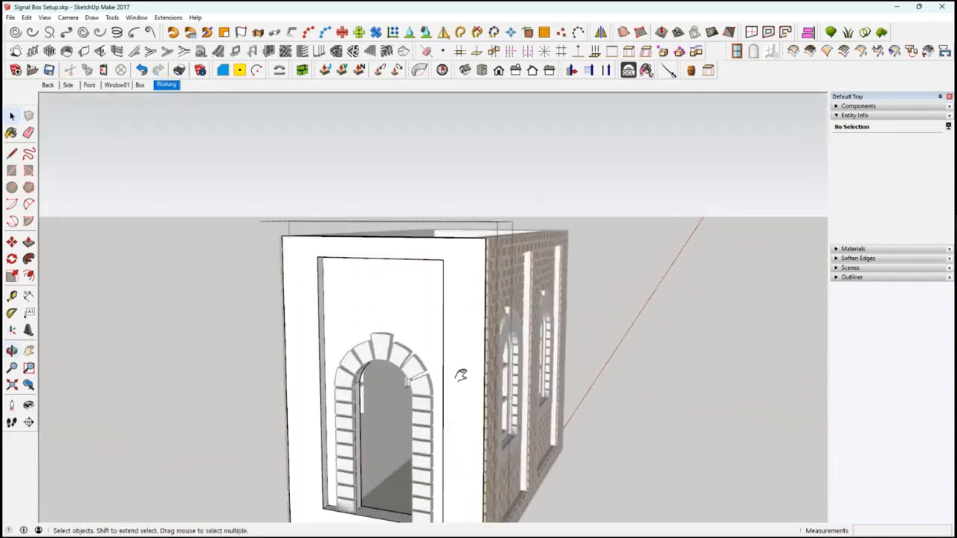
pyautogui.moveTo(480, 307); pyautogui.dragTo(506, 243, button='middle')
pyautogui.keyDown('shift'); pyautogui.moveTo(626, 452); pyautogui.dragTo(591, 451, button='middle'); pyautogui.keyUp('shift')
pyautogui.click(626, 453)
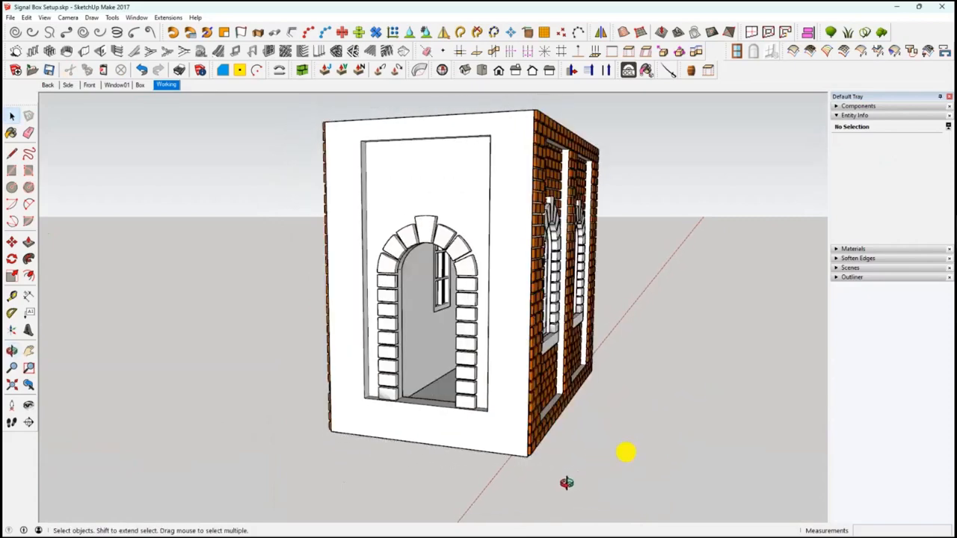
pyautogui.moveTo(566, 483); pyautogui.dragTo(557, 501, button='middle')
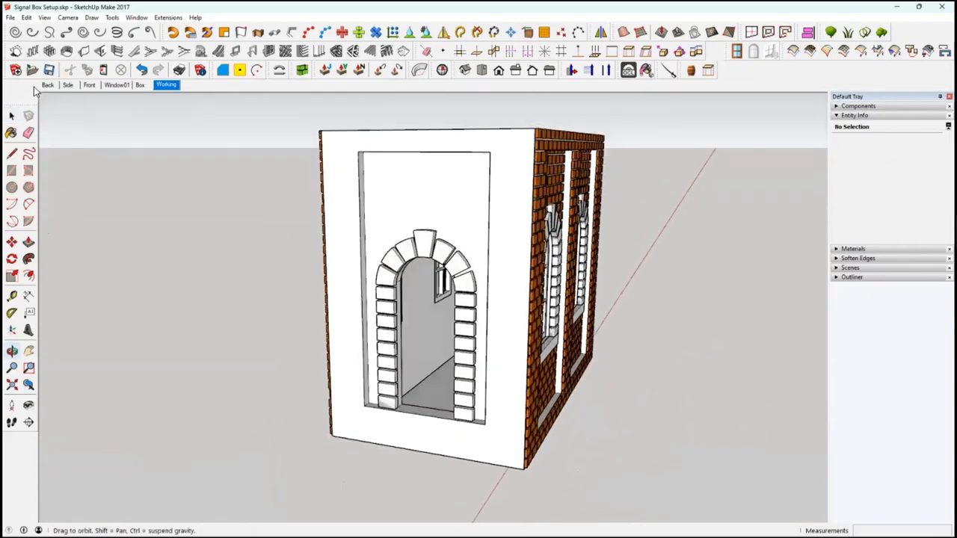
pyautogui.click(143, 85)
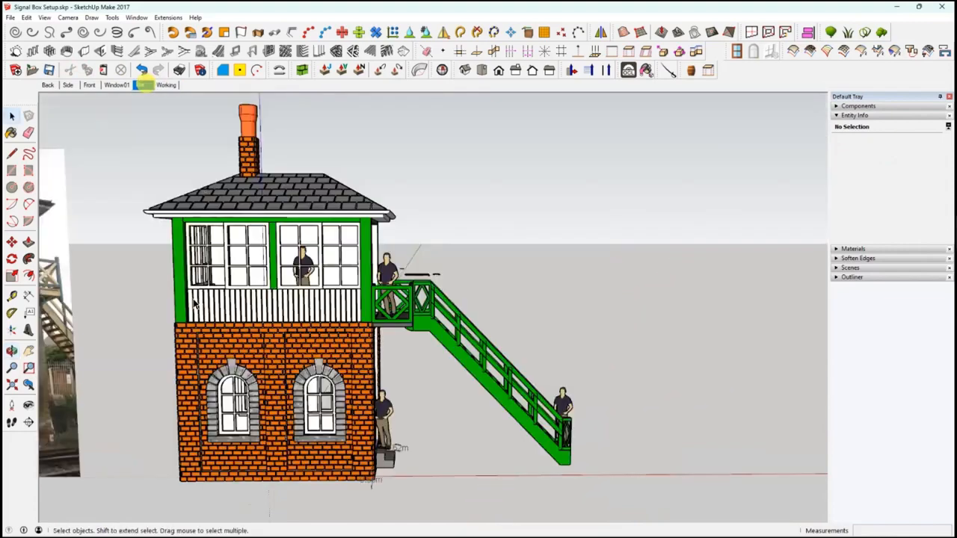
pyautogui.moveTo(394, 385); pyautogui.dragTo(359, 376, button='middle')
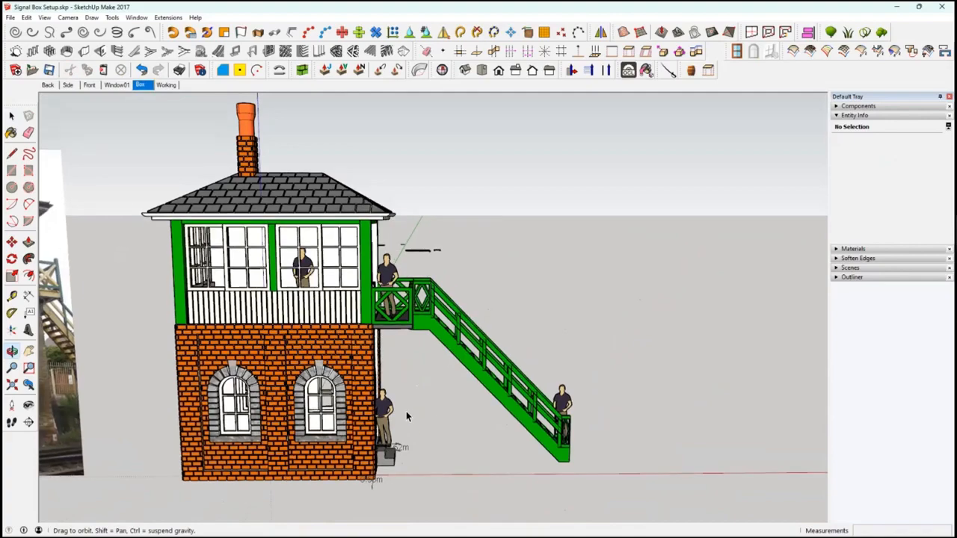
pyautogui.scroll(5, 417, 396)
pyautogui.moveTo(414, 396); pyautogui.dragTo(408, 346, button='middle')
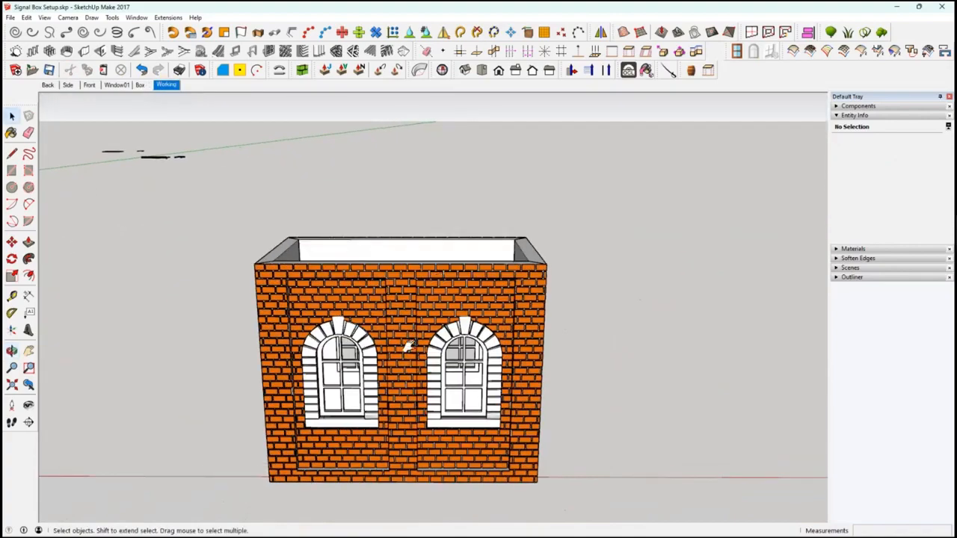
# Update the Working scene to an angled view of the doorway end and test it by switching to the Box scene and back.
pyautogui.moveTo(546, 346); pyautogui.dragTo(430, 379, button='middle')
pyautogui.click(159, 88)
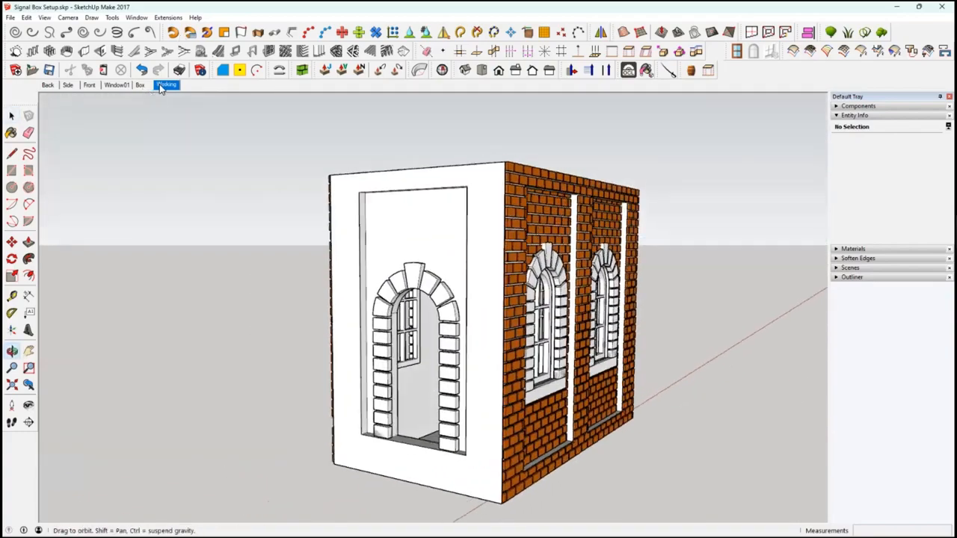
pyautogui.rightClick(171, 86)
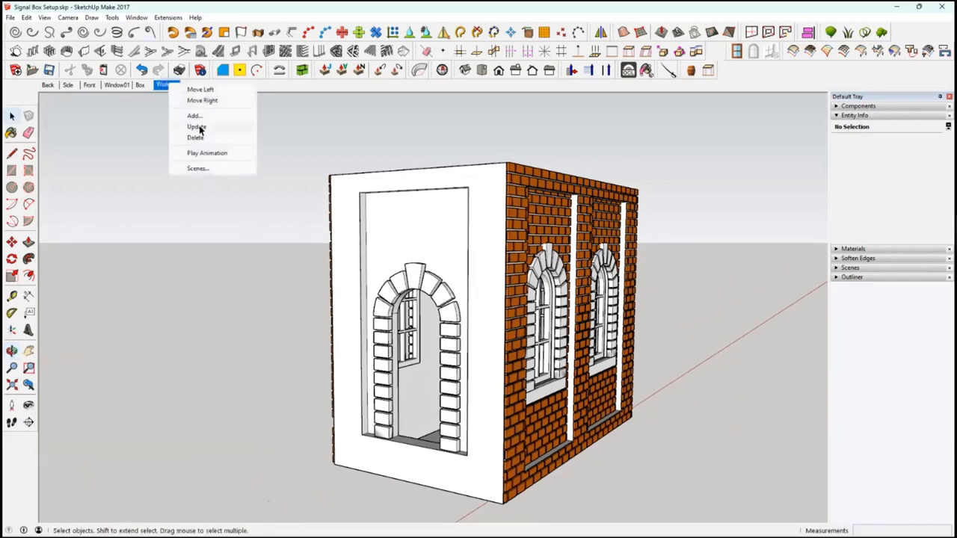
pyautogui.click(198, 127)
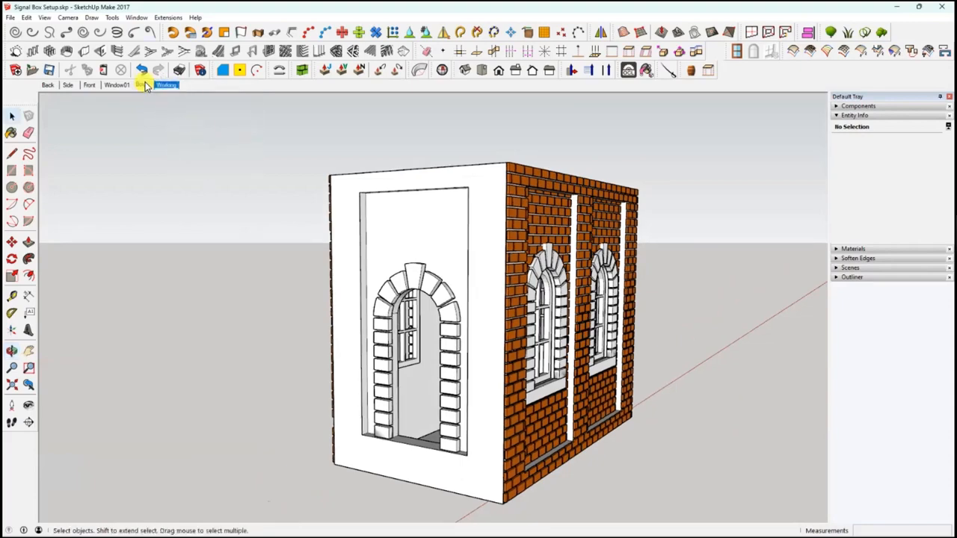
pyautogui.click(141, 85)
pyautogui.click(167, 86)
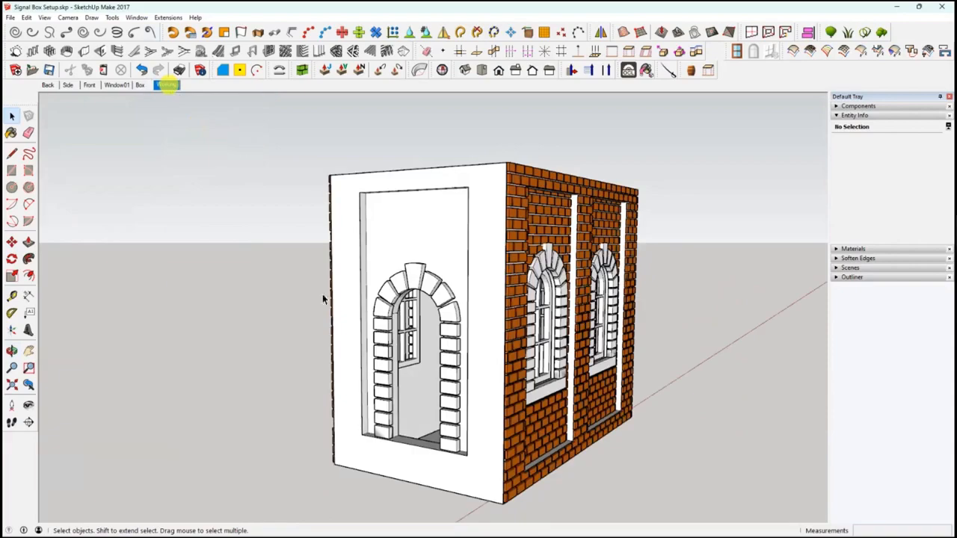
# Inspect the brick building from other sides and check the views stored in the Box, Window01 and Working scenes.
pyautogui.moveTo(400, 367); pyautogui.dragTo(515, 363, button='middle')
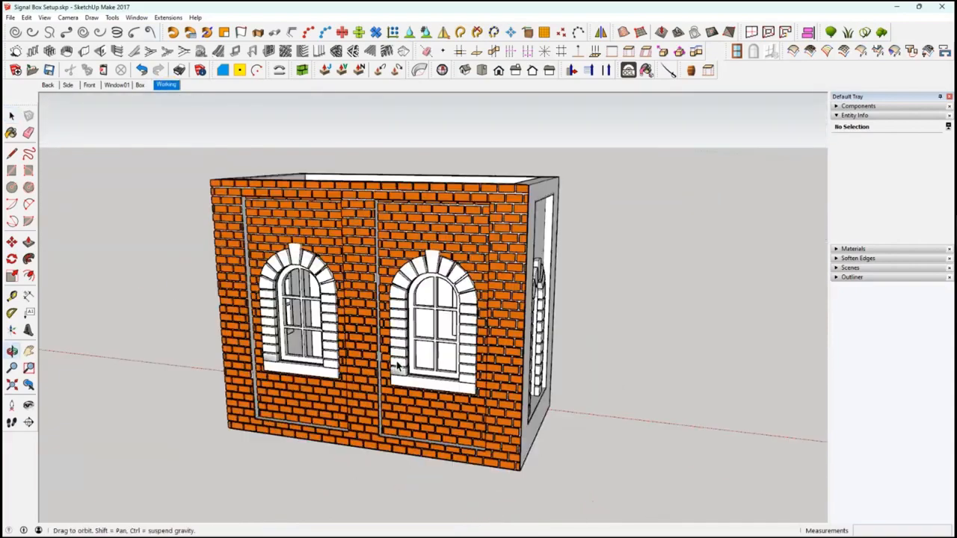
pyautogui.click(165, 85)
pyautogui.press('space')
pyautogui.moveTo(198, 141); pyautogui.dragTo(171, 79, button='middle')
pyautogui.click(166, 85)
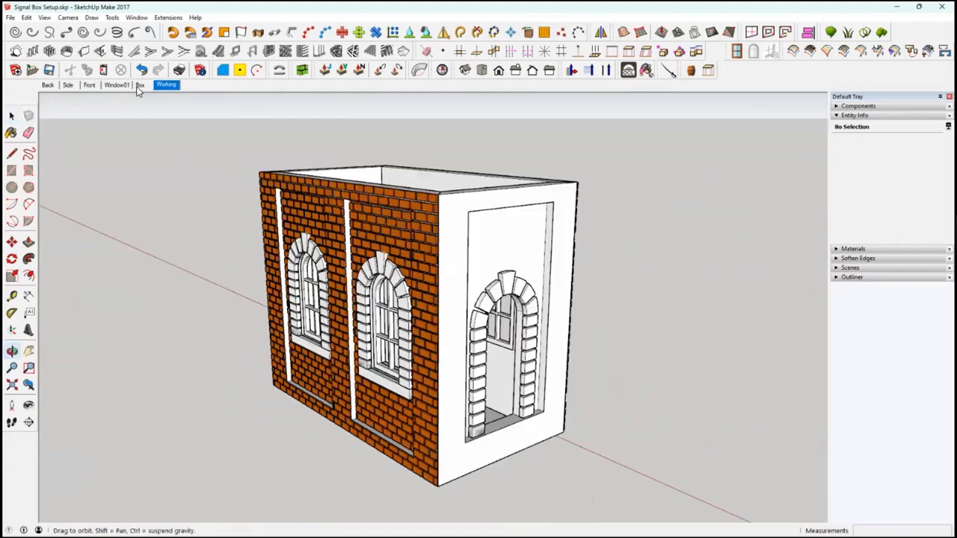
pyautogui.click(140, 84)
pyautogui.click(118, 85)
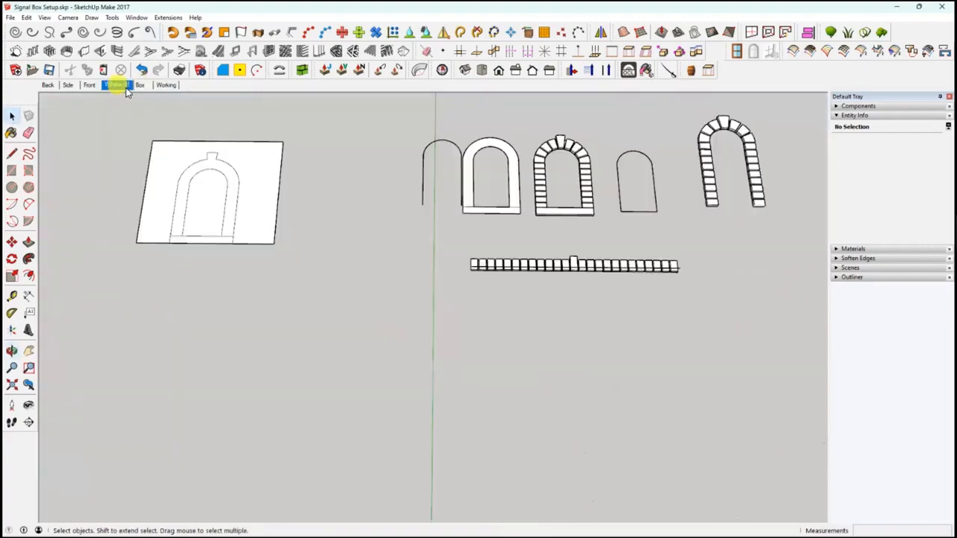
pyautogui.click(166, 85)
# Update the Working scene to a closer outside view of the arched doorway and the adjacent brick wall.
pyautogui.moveTo(508, 360); pyautogui.dragTo(370, 321, button='middle')
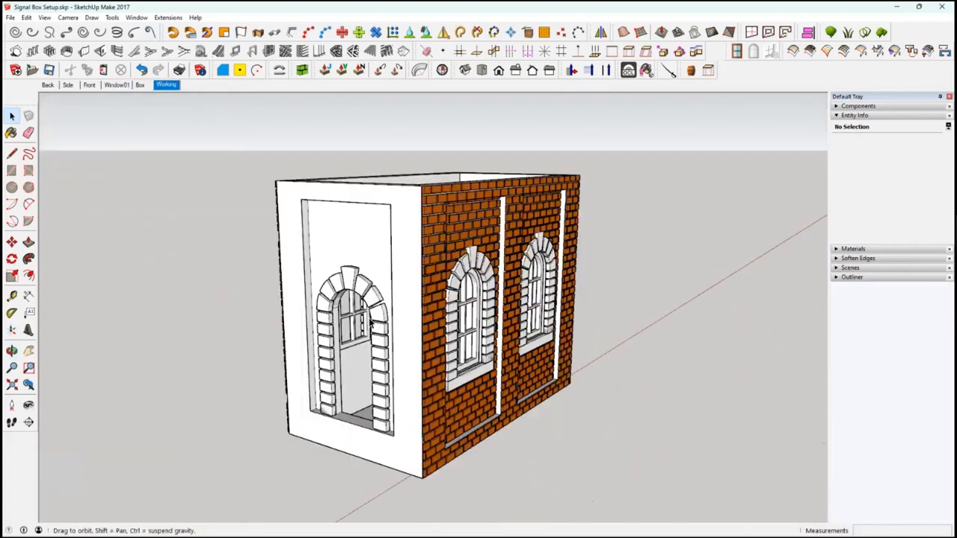
pyautogui.scroll(3, 379, 317)
pyautogui.moveTo(403, 288); pyautogui.dragTo(267, 141, button='middle')
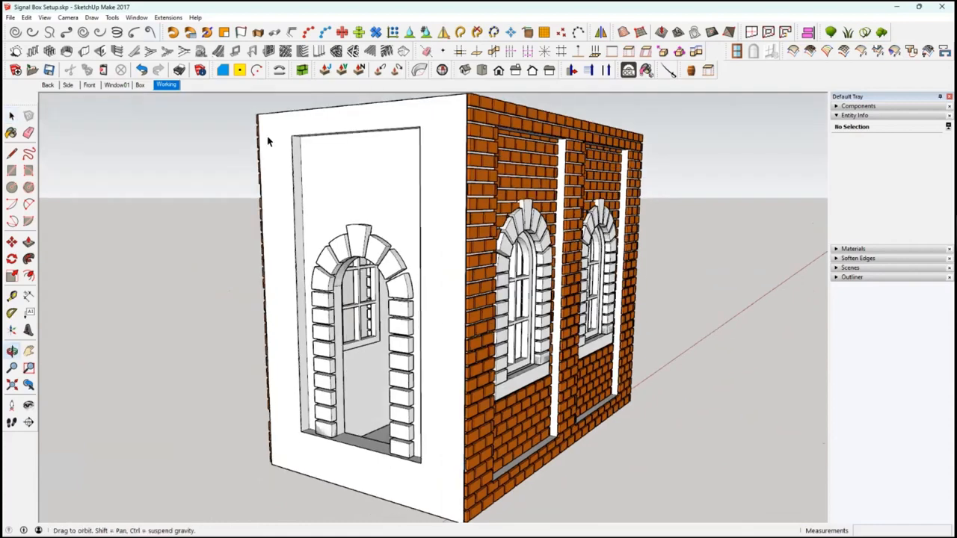
pyautogui.rightClick(167, 87)
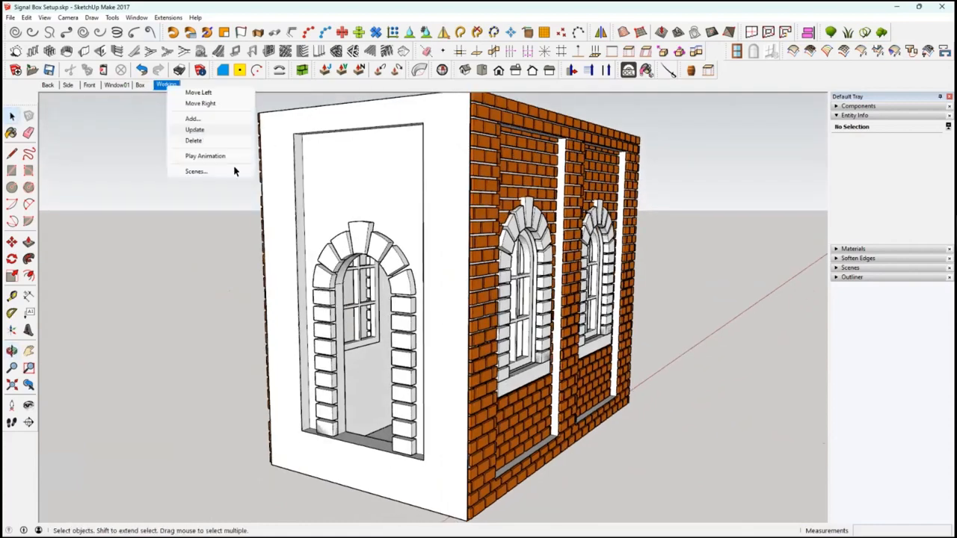
# Paste the cut door face in place inside the arched opening and reverse its orientation.
pyautogui.moveTo(408, 345); pyautogui.dragTo(412, 359, button='middle')
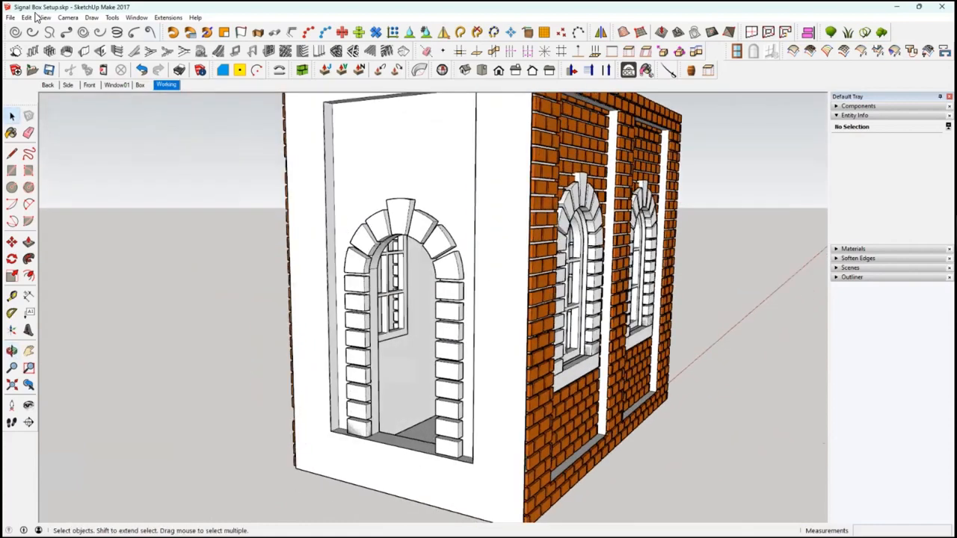
pyautogui.click(26, 18)
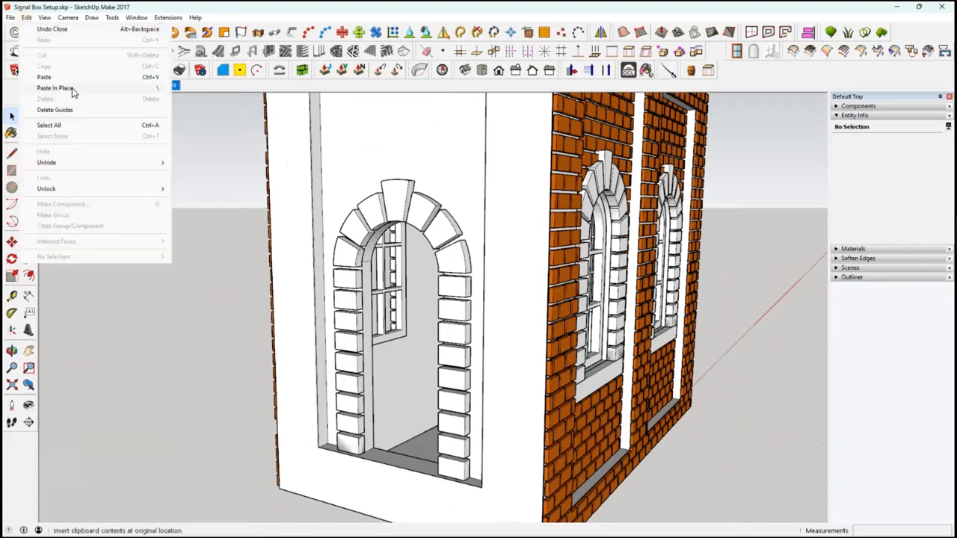
pyautogui.click(70, 90)
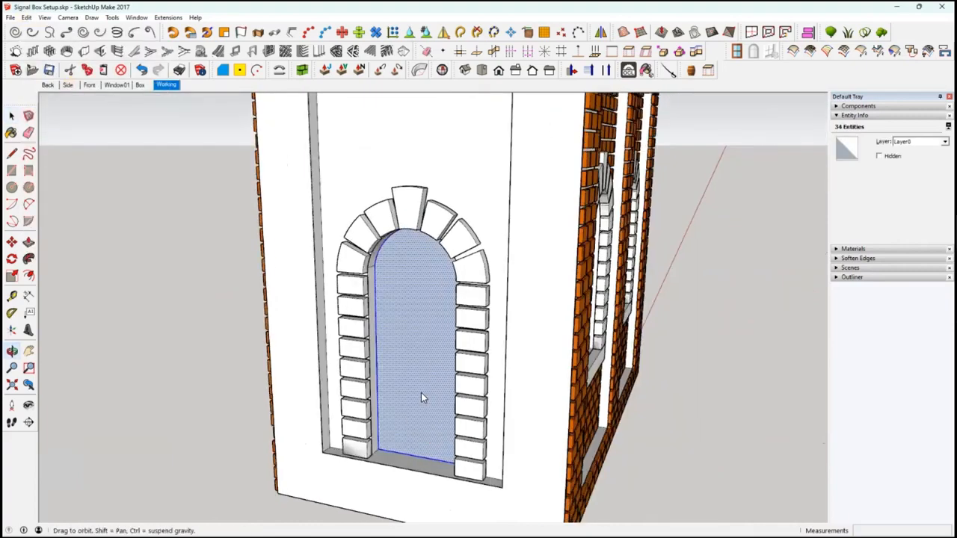
pyautogui.rightClick(421, 393)
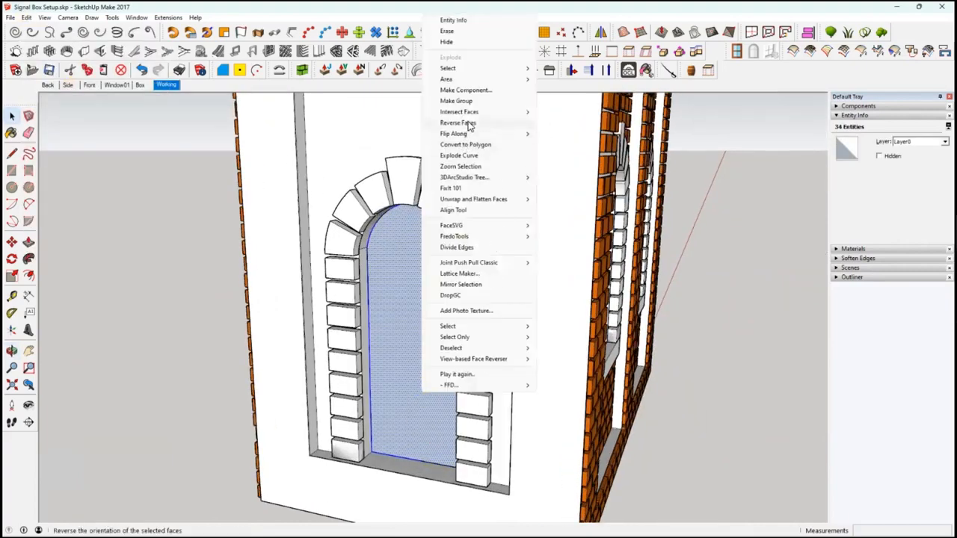
pyautogui.click(471, 124)
# Extrude the arched door face with Push/Pull to give the door panel its thickness.
pyautogui.moveTo(402, 382); pyautogui.dragTo(400, 389, button='middle')
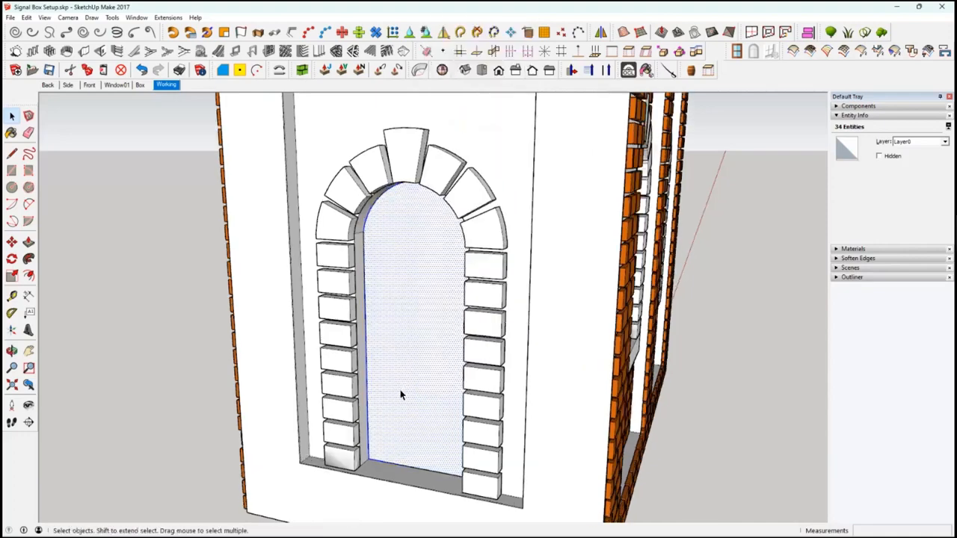
pyautogui.click(29, 242)
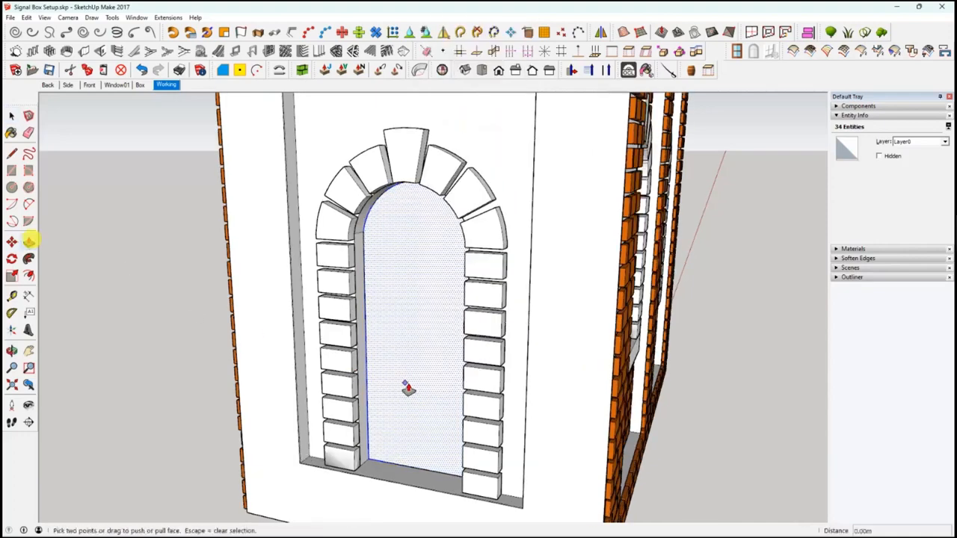
pyautogui.click(405, 385)
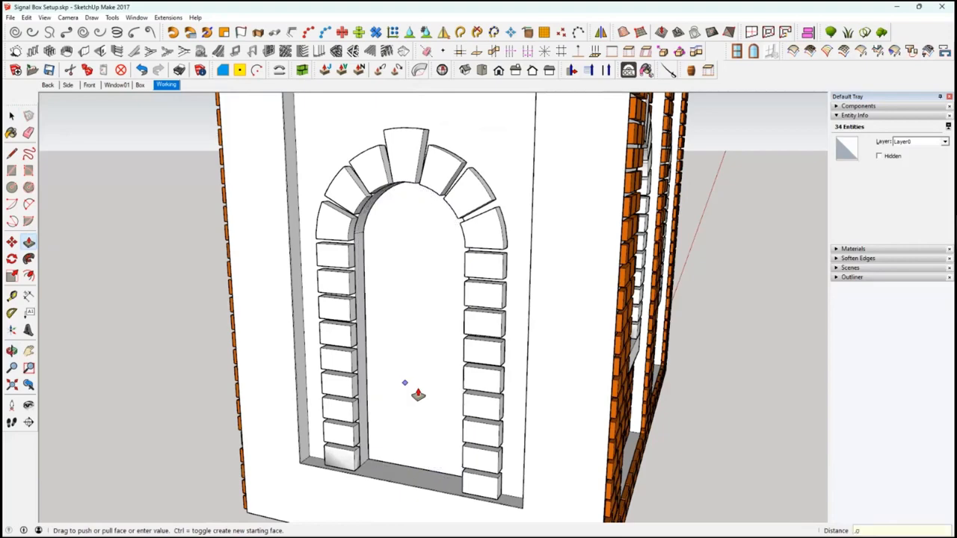
pyautogui.press('space')
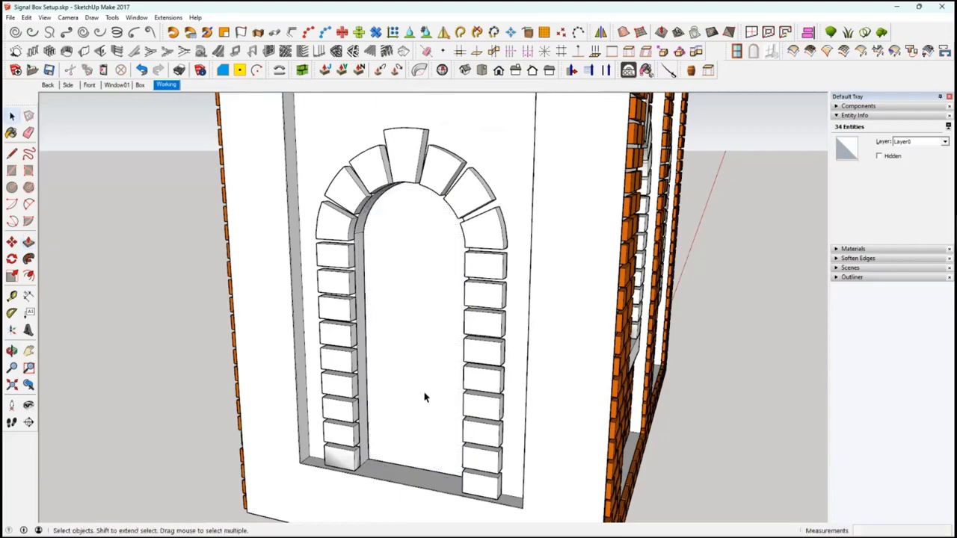
# Select only the front face of the arched door panel and copy it to the clipboard.
pyautogui.click(423, 395)
pyautogui.doubleClick(424, 394)
pyautogui.rightClick(426, 398)
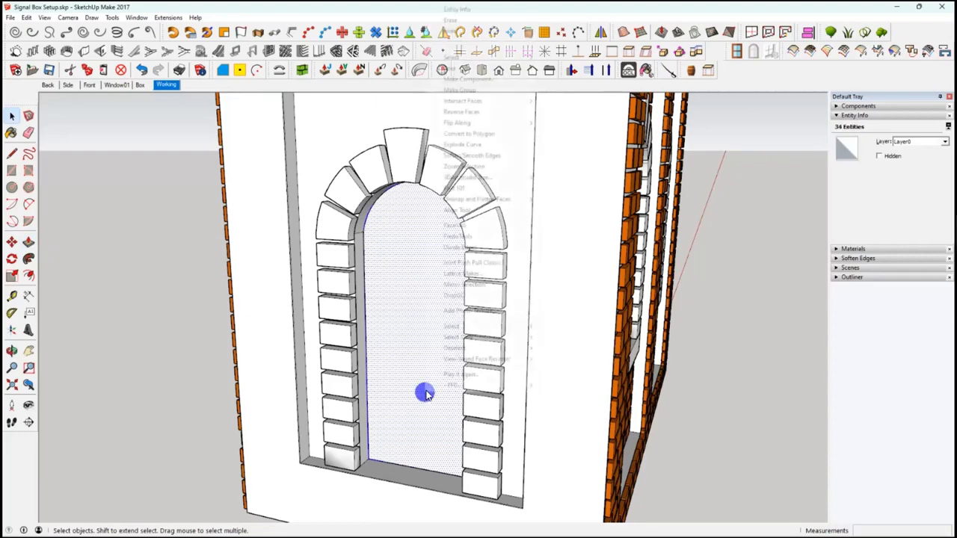
pyautogui.click(411, 280)
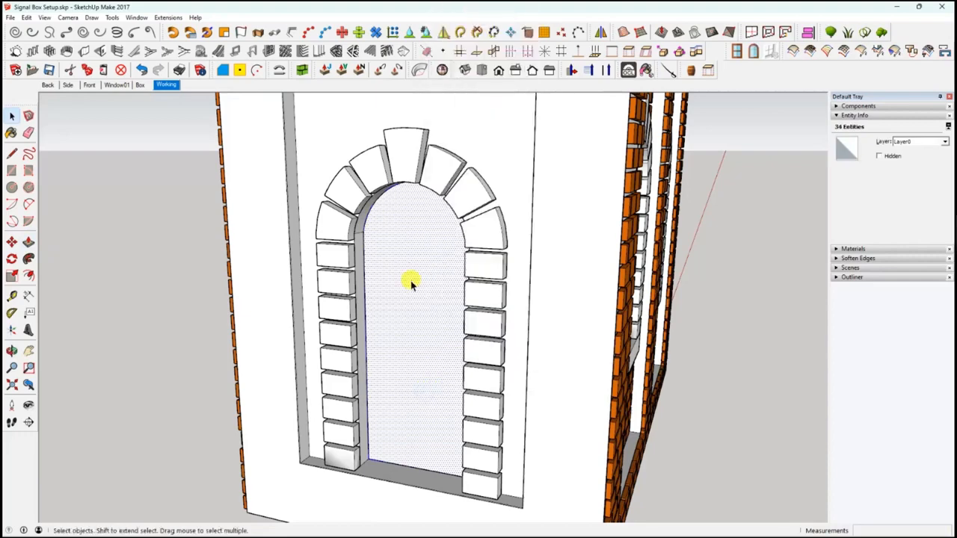
pyautogui.click(87, 70)
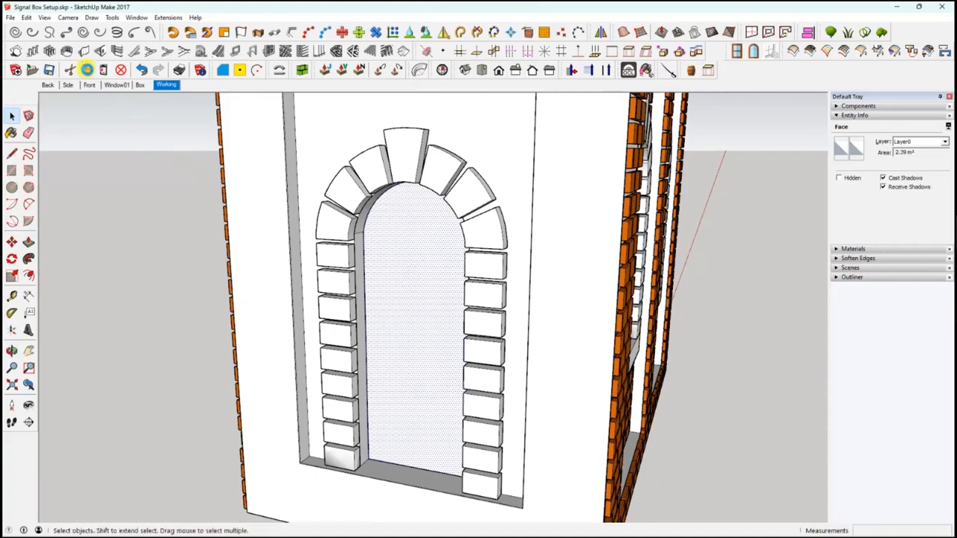
# Select all connected geometry of the extruded door panel and make it a group.
pyautogui.tripleClick(415, 334)
pyautogui.rightClick(415, 333)
pyautogui.click(450, 237)
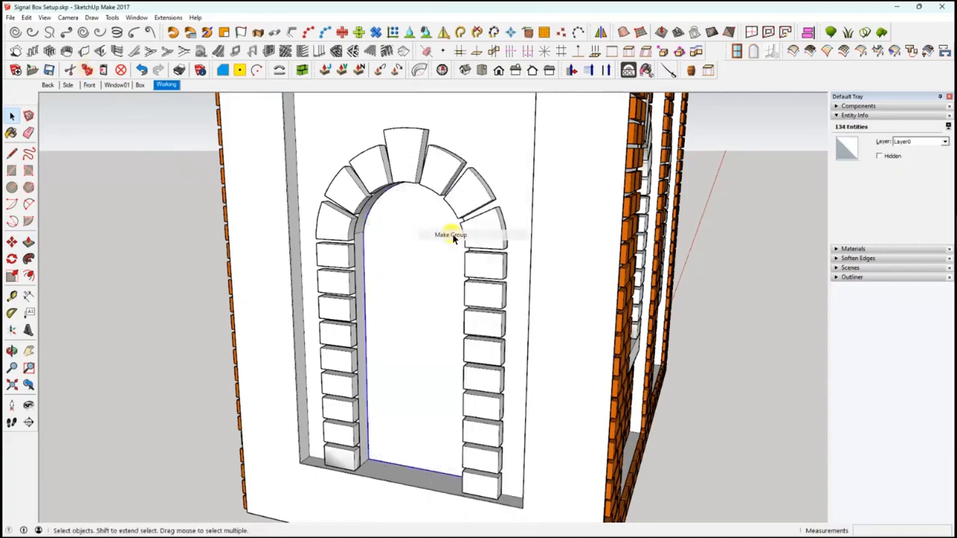
# Paste the copied arched face in place over the front of the grouped door panel.
pyautogui.click(27, 17)
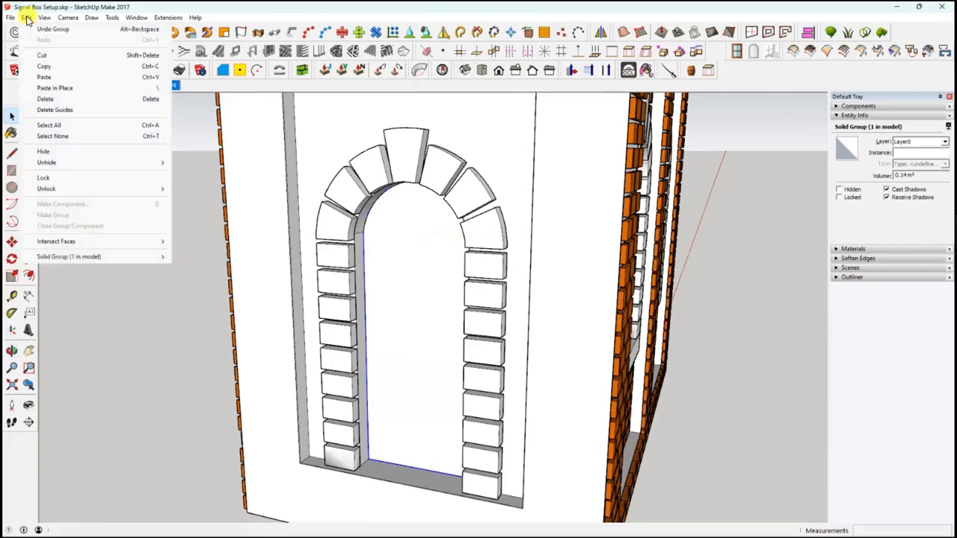
pyautogui.click(57, 89)
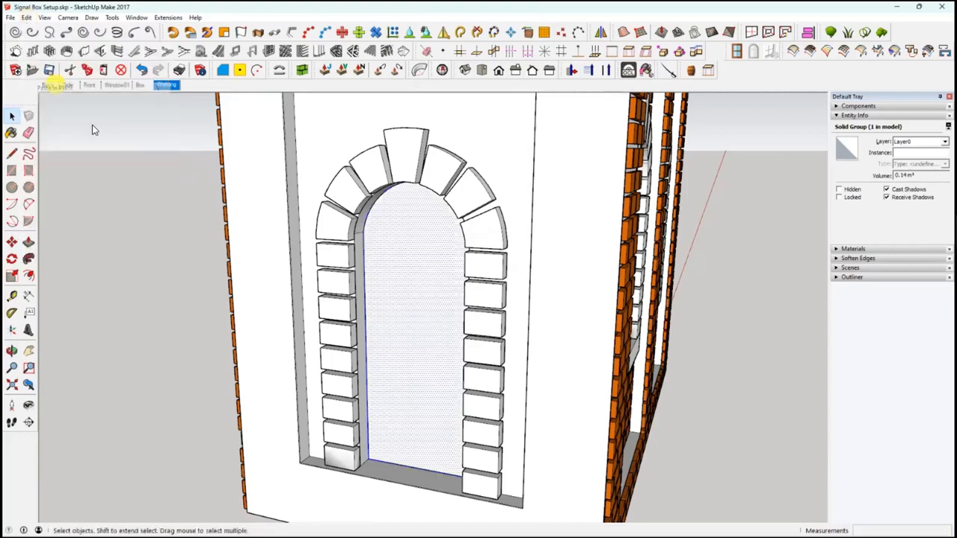
pyautogui.moveTo(398, 366); pyautogui.dragTo(410, 325, button='middle')
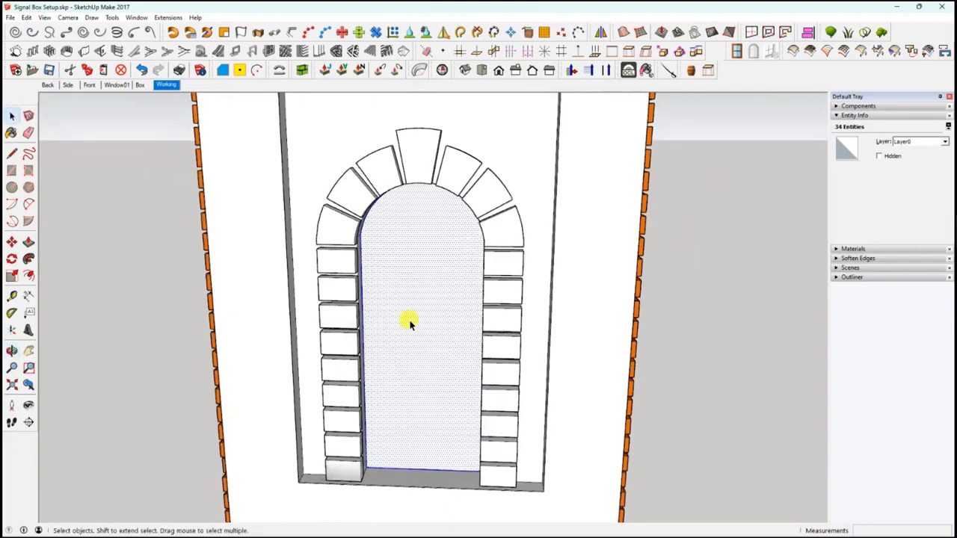
# Clad the pasted arched door face with the Oob preset "001 Wood cladding".
pyautogui.click(408, 381)
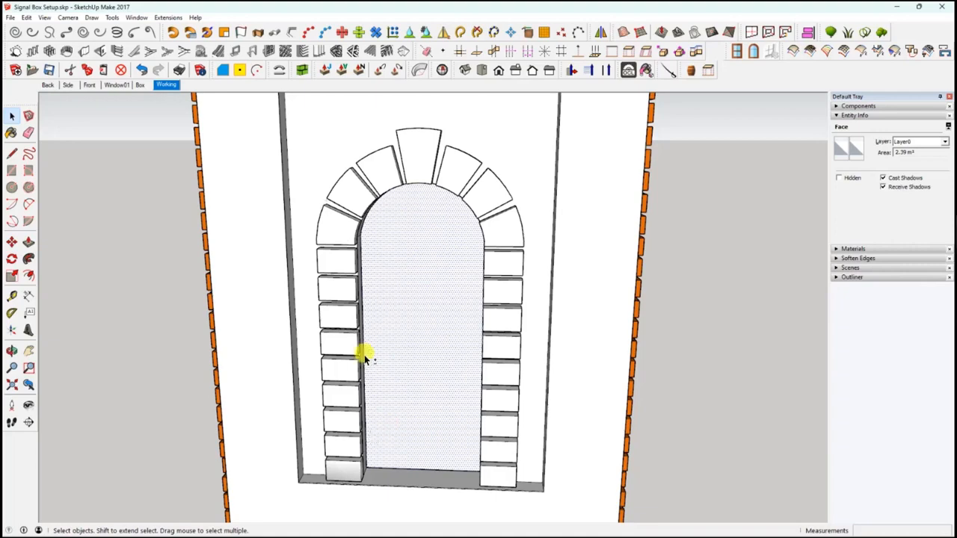
pyautogui.click(303, 70)
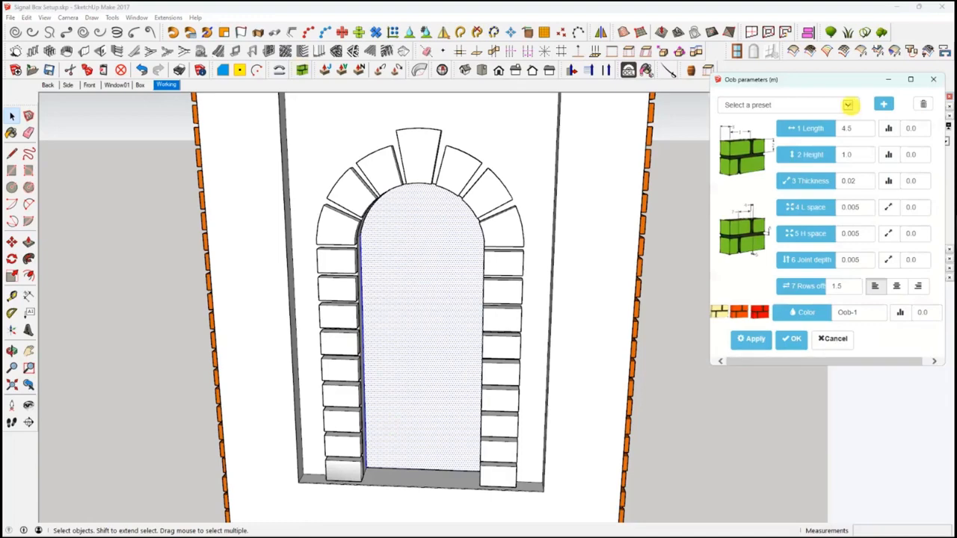
pyautogui.click(848, 104)
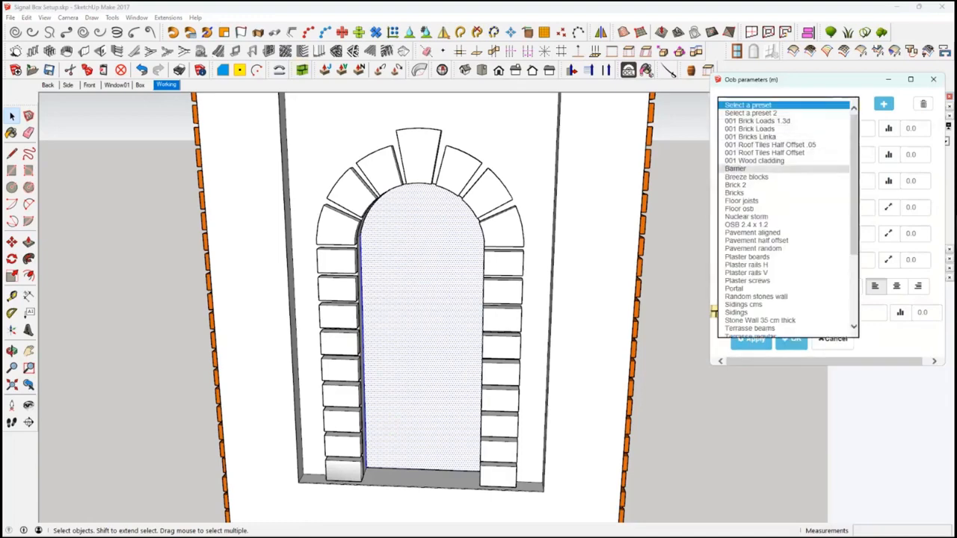
pyautogui.click(755, 160)
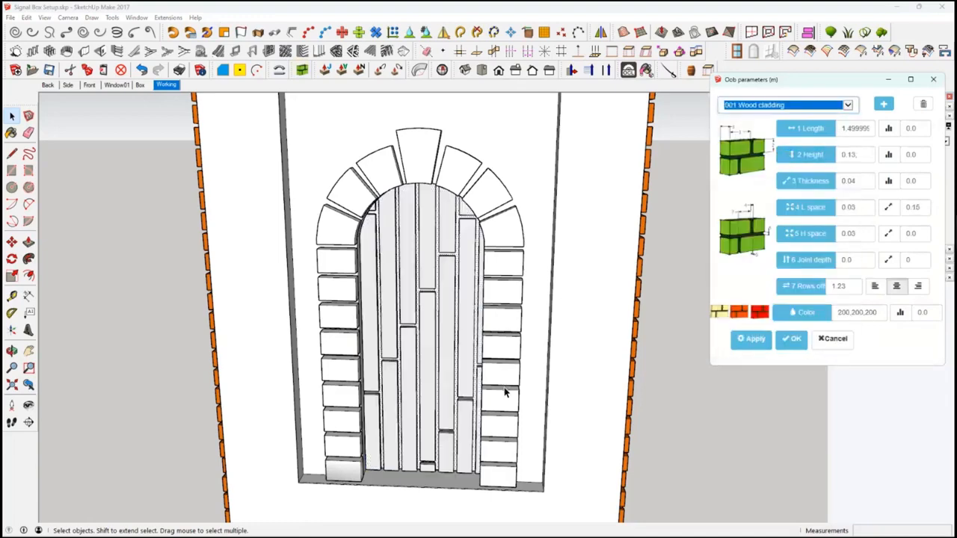
# Set the cladding's board length to 999 and apply it so the boards run the door's full height.
pyautogui.moveTo(449, 396); pyautogui.dragTo(406, 331, button='middle')
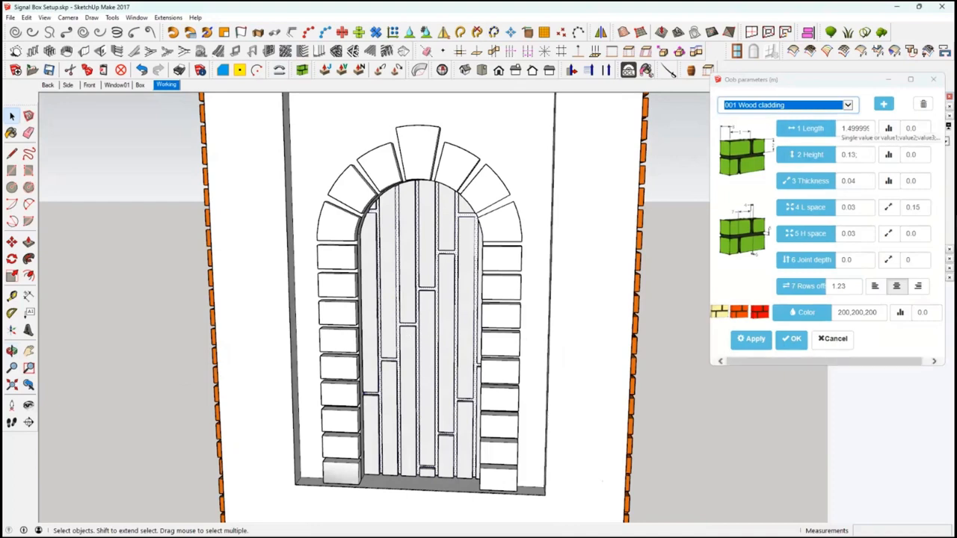
pyautogui.moveTo(843, 128); pyautogui.dragTo(885, 128)
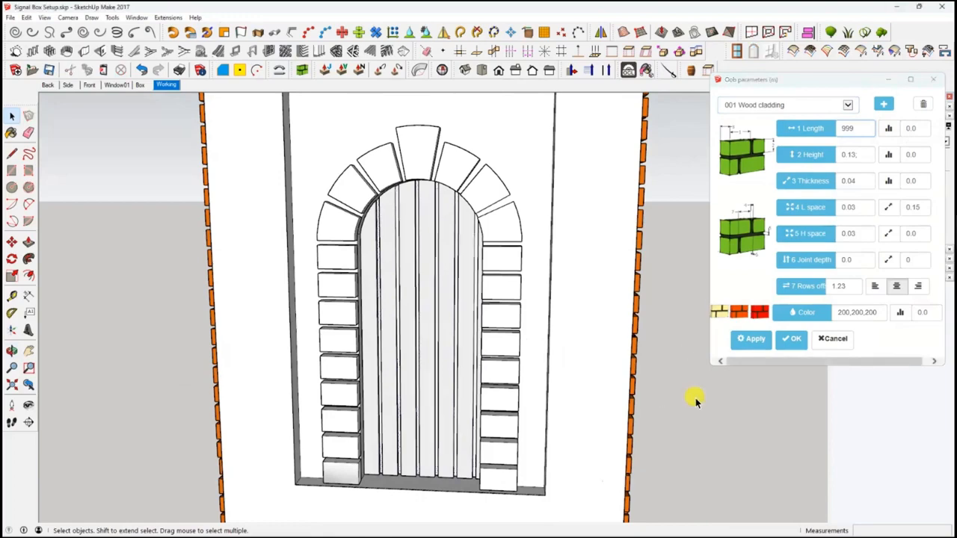
pyautogui.click(750, 339)
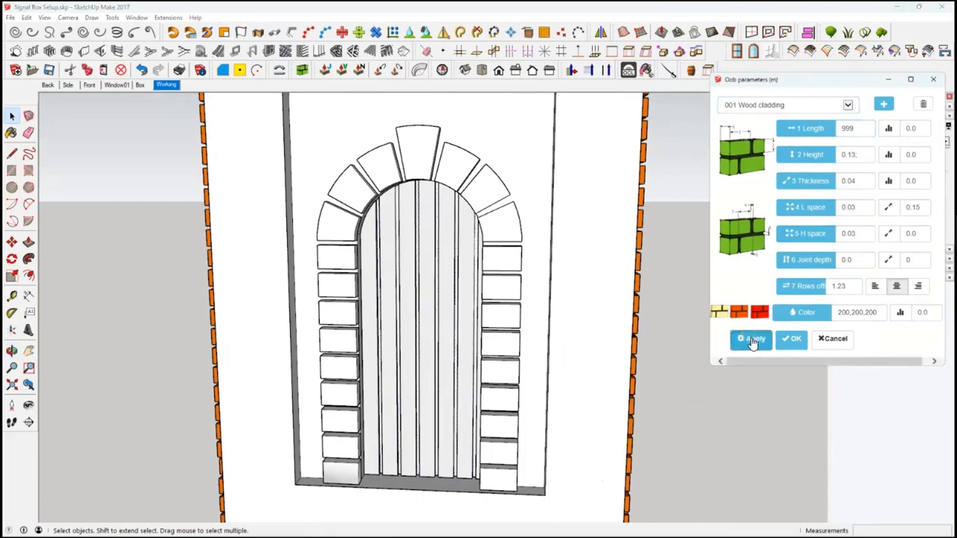
# Hide the wood cladding group covering the door.
pyautogui.moveTo(498, 421); pyautogui.dragTo(441, 376, button='middle')
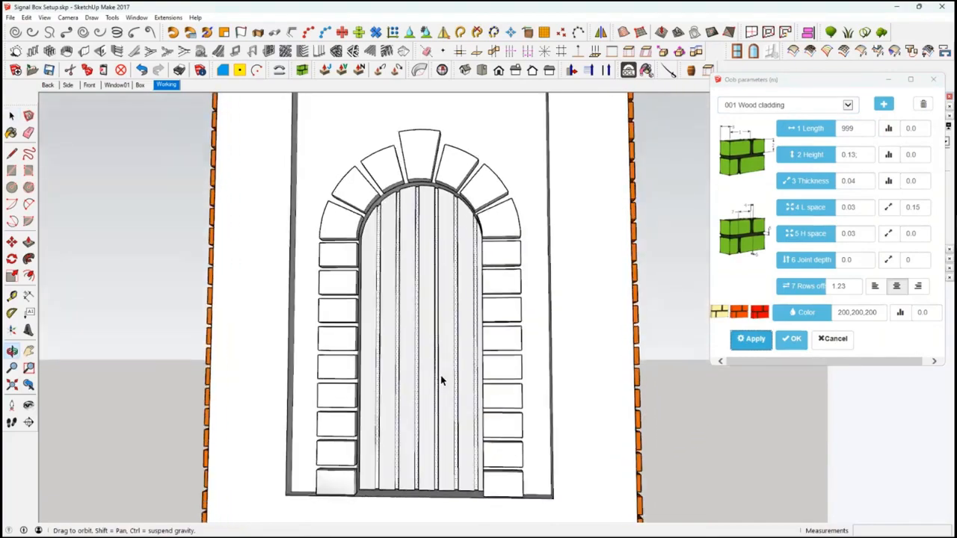
pyautogui.scroll(-3, 442, 376)
pyautogui.click(443, 378)
pyautogui.rightClick(443, 379)
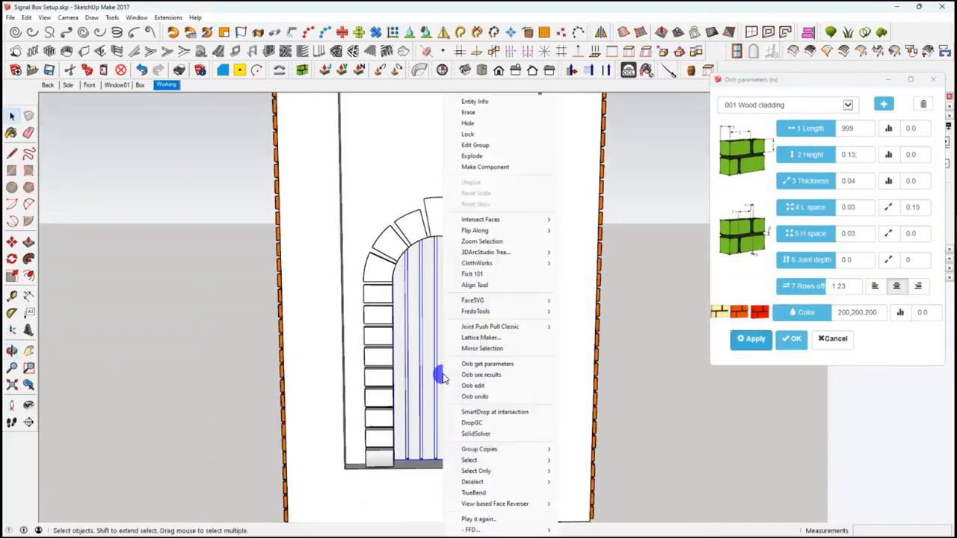
pyautogui.click(643, 397)
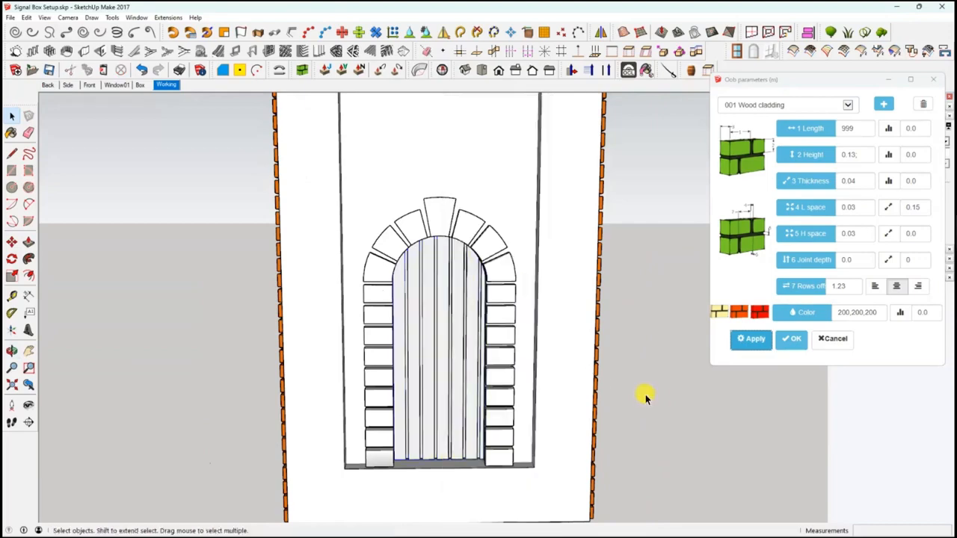
pyautogui.click(441, 360)
pyautogui.rightClick(441, 360)
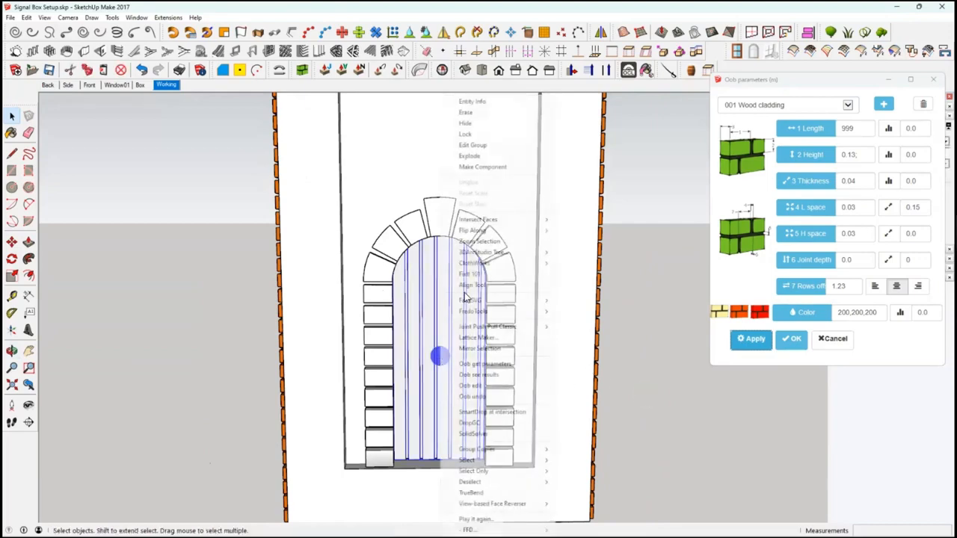
pyautogui.click(471, 125)
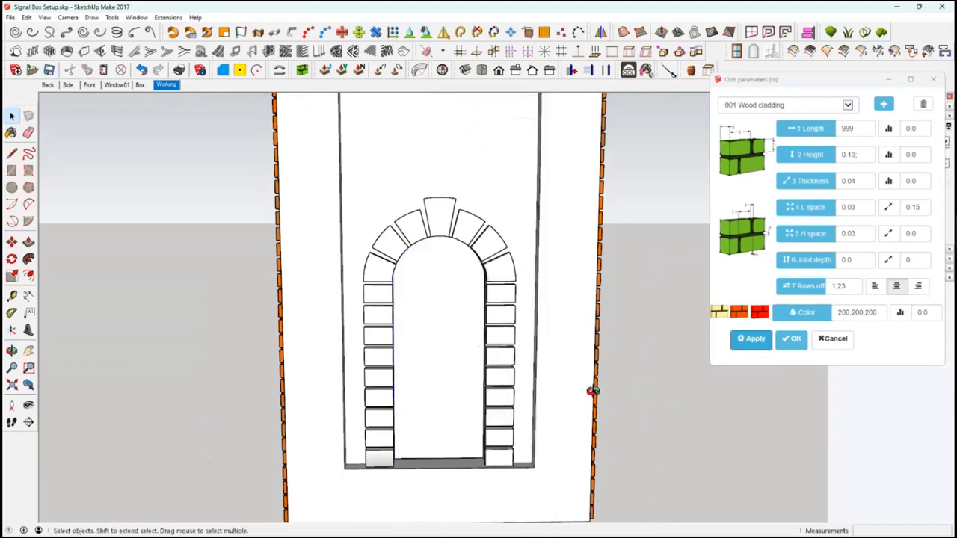
# Unhide the door's wood cladding.
pyautogui.moveTo(589, 388); pyautogui.dragTo(443, 319, button='middle')
pyautogui.click(26, 17)
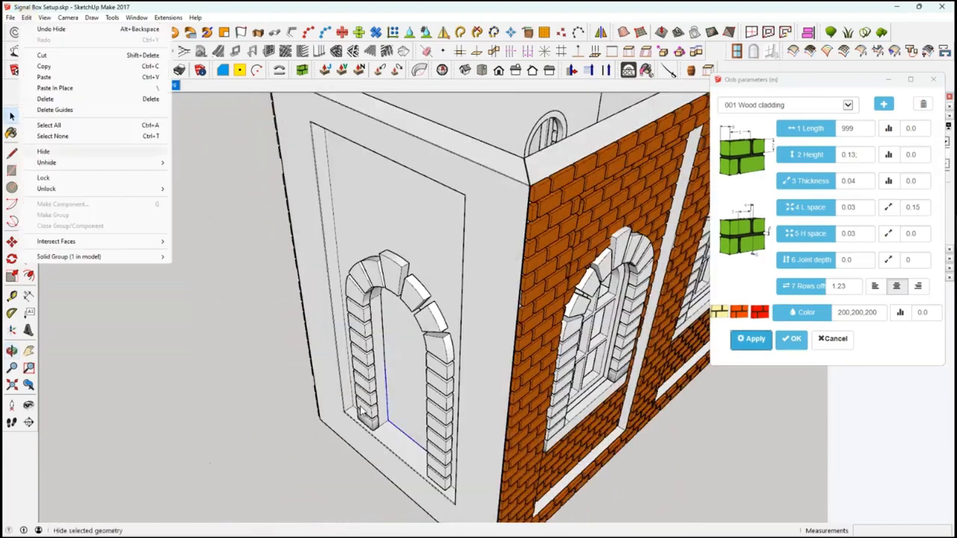
pyautogui.click(43, 152)
pyautogui.moveTo(396, 370); pyautogui.dragTo(387, 376, button='middle')
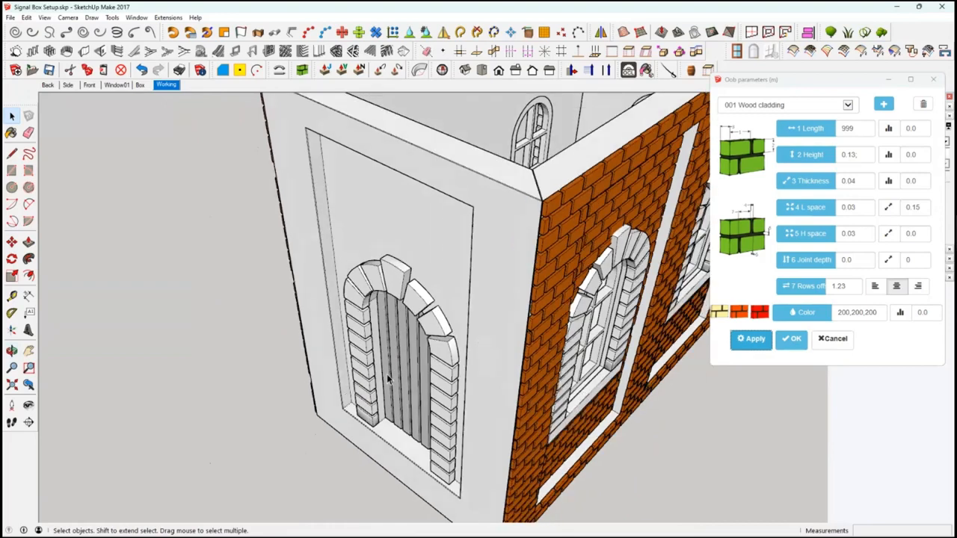
# Move the door about 0.06 m through the wall so its back sits flush with the interior wall face.
pyautogui.click(403, 360)
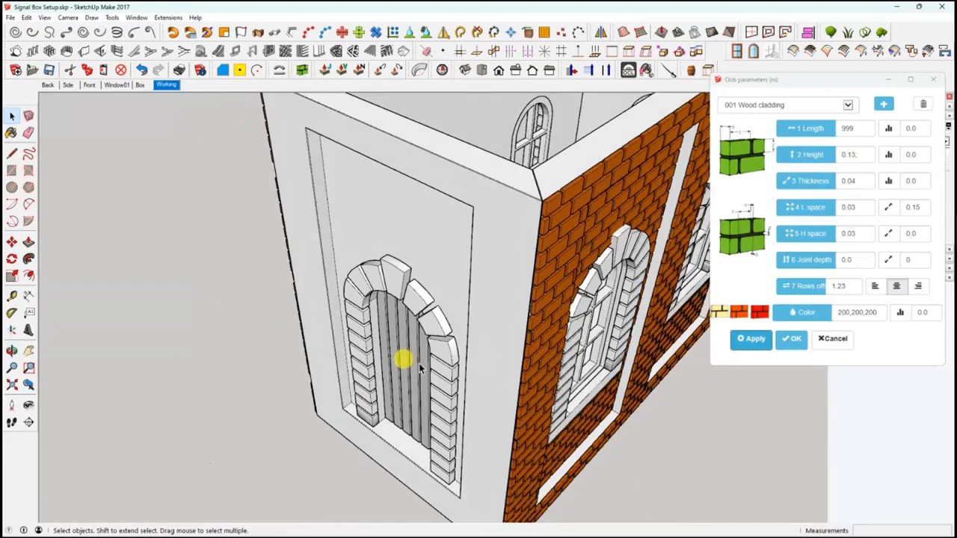
pyautogui.moveTo(416, 363); pyautogui.dragTo(652, 260, button='middle')
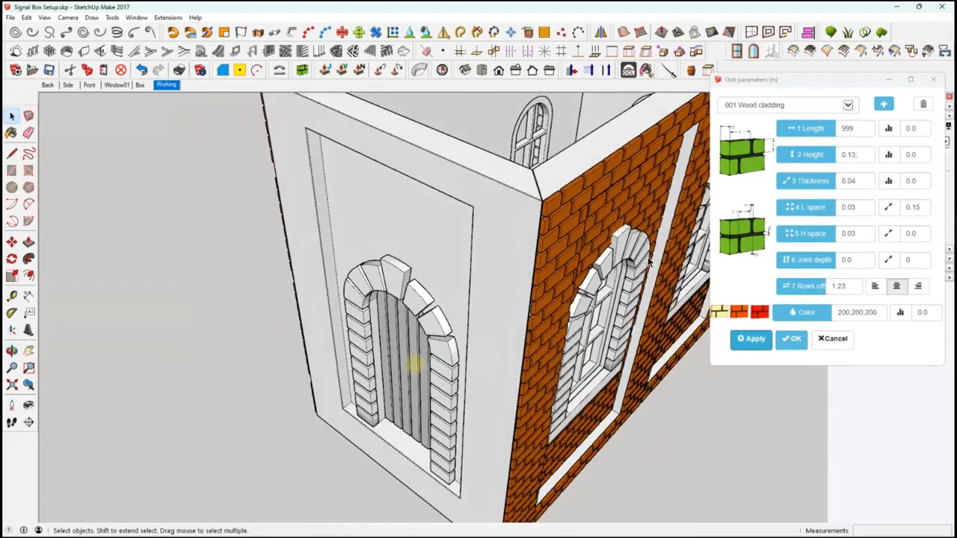
pyautogui.click(462, 383)
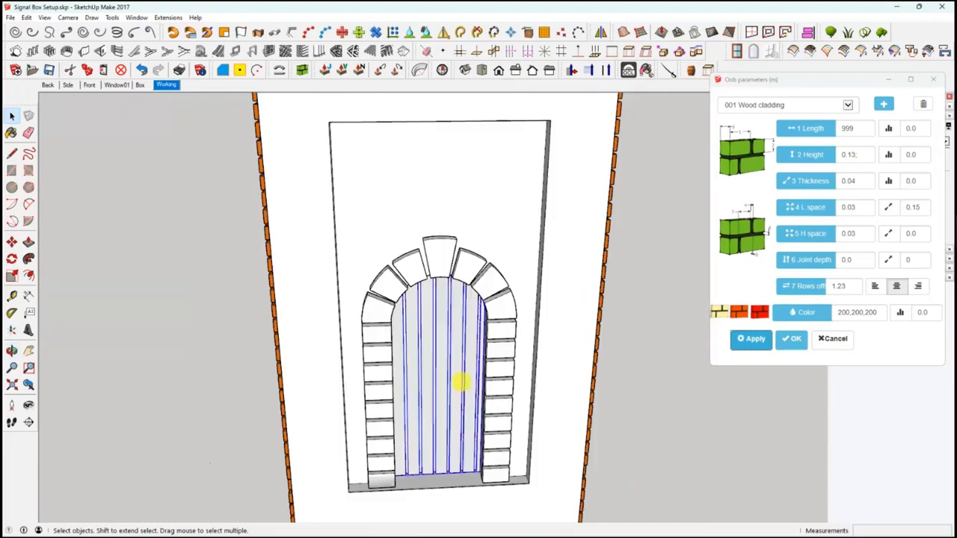
pyautogui.moveTo(456, 338); pyautogui.dragTo(450, 344, button='middle')
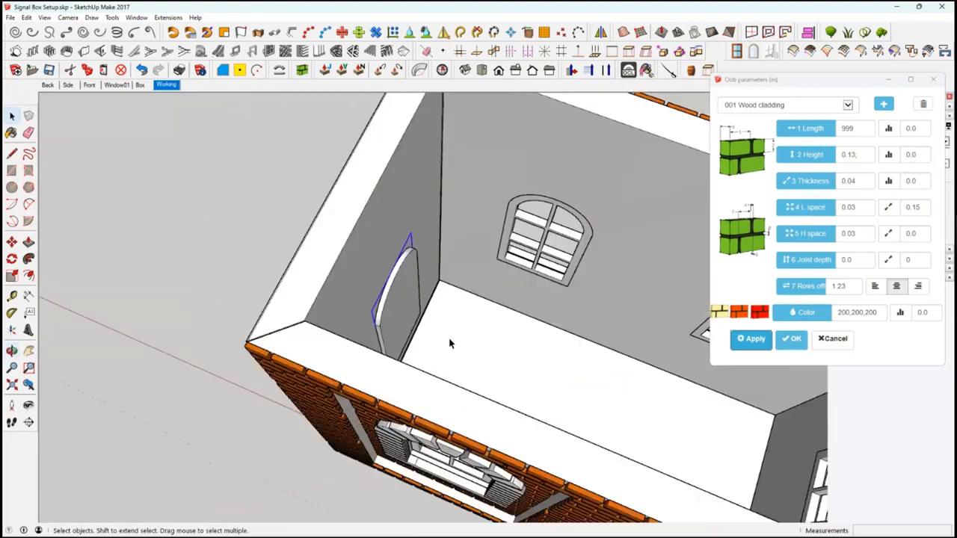
pyautogui.rightClick(400, 317)
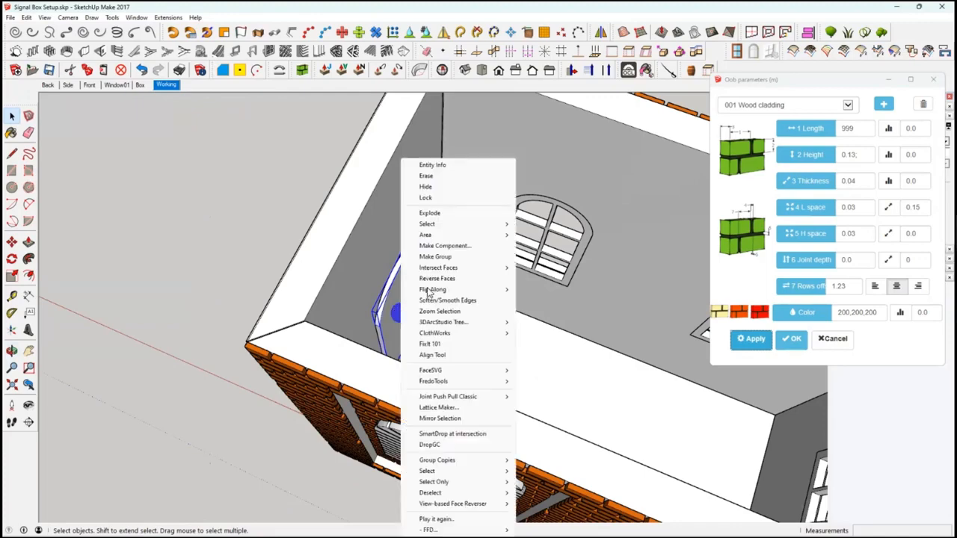
pyautogui.click(399, 324)
pyautogui.scroll(3, 381, 297)
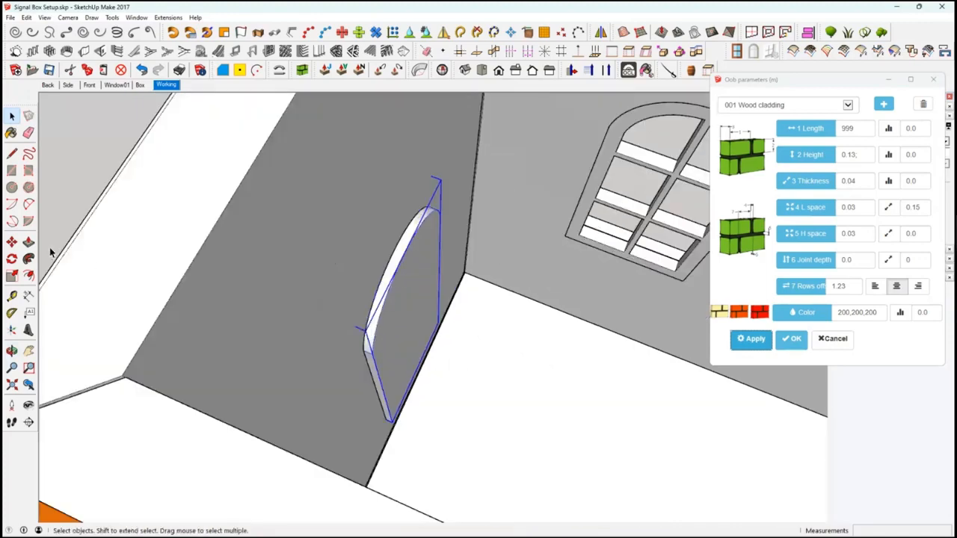
pyautogui.press('m')
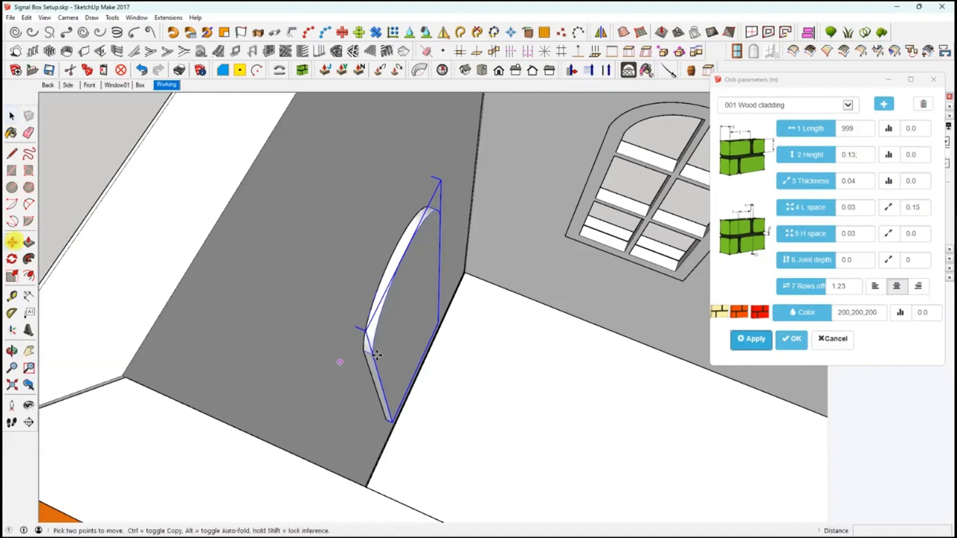
pyautogui.click(374, 354)
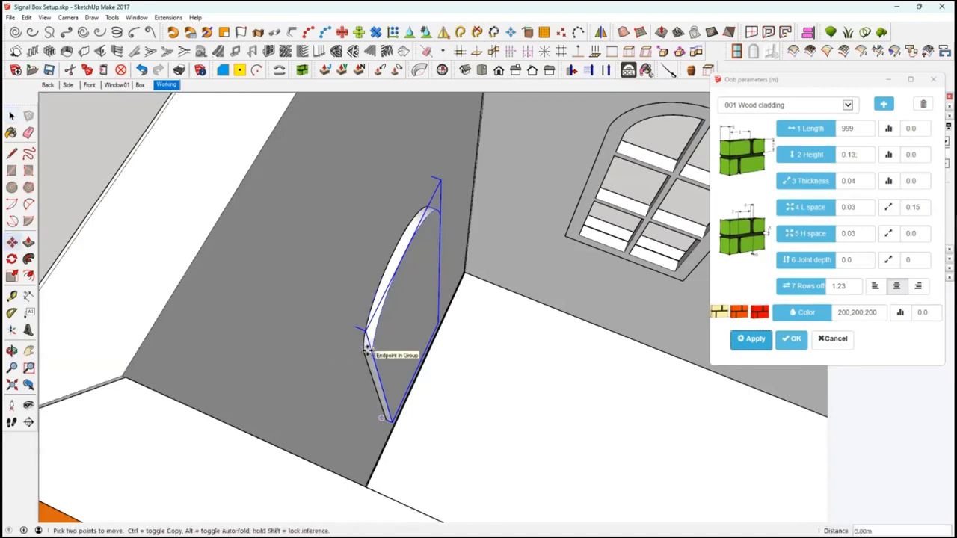
pyautogui.click(368, 351)
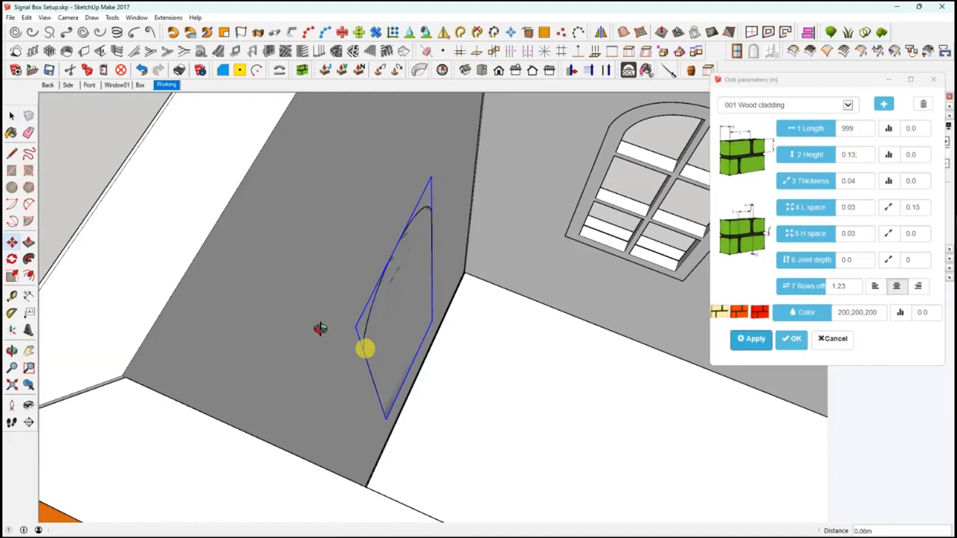
# Draw a doorknob circle of about 0.03 m radius at mid-height on the door's outer left board.
pyautogui.moveTo(321, 331); pyautogui.dragTo(705, 182, button='middle')
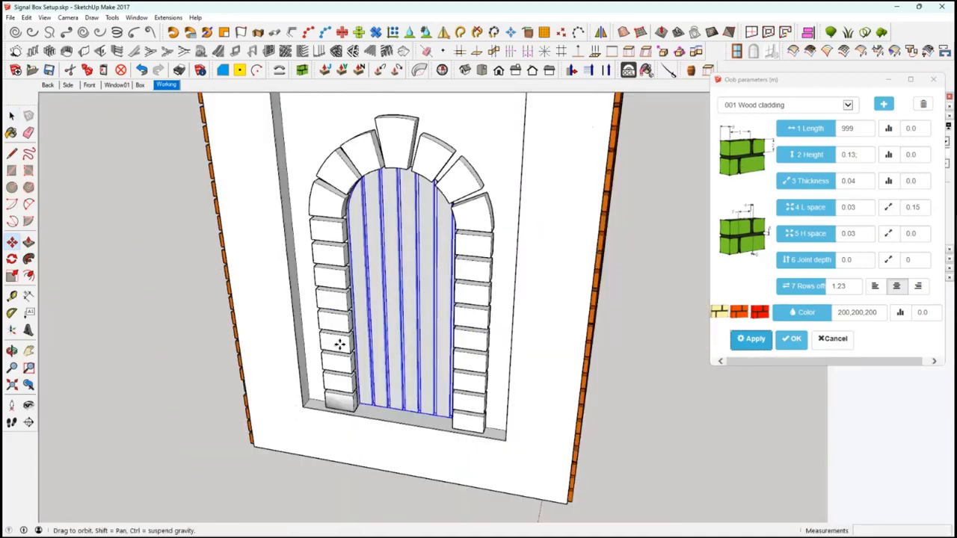
pyautogui.moveTo(340, 343); pyautogui.dragTo(411, 316, button='middle')
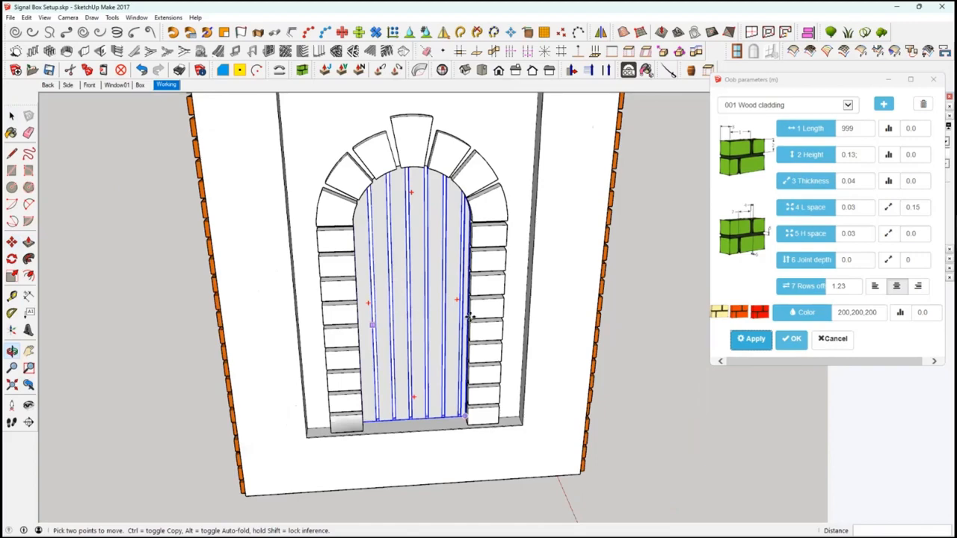
pyautogui.scroll(2, 469, 317)
pyautogui.scroll(2, 458, 297)
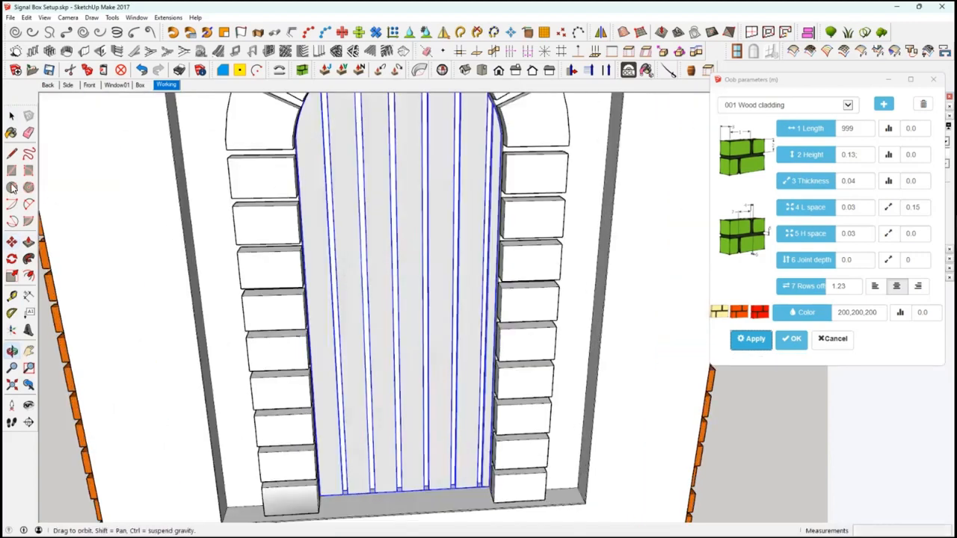
pyautogui.click(11, 187)
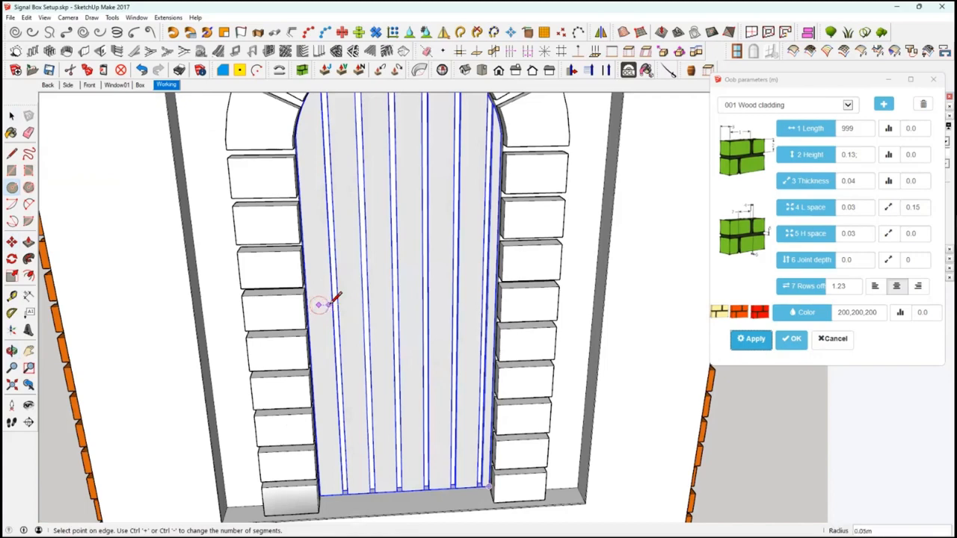
pyautogui.click(329, 305)
# Extrude the circle outward from the door with Push/Pull to form a cylindrical doorknob.
pyautogui.moveTo(244, 352); pyautogui.dragTo(129, 288, button='middle')
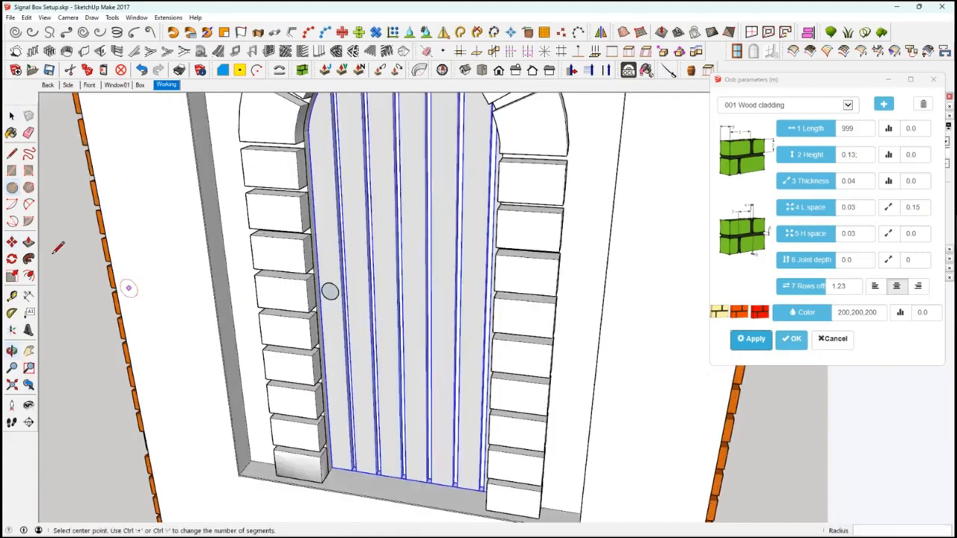
pyautogui.click(29, 242)
pyautogui.click(331, 293)
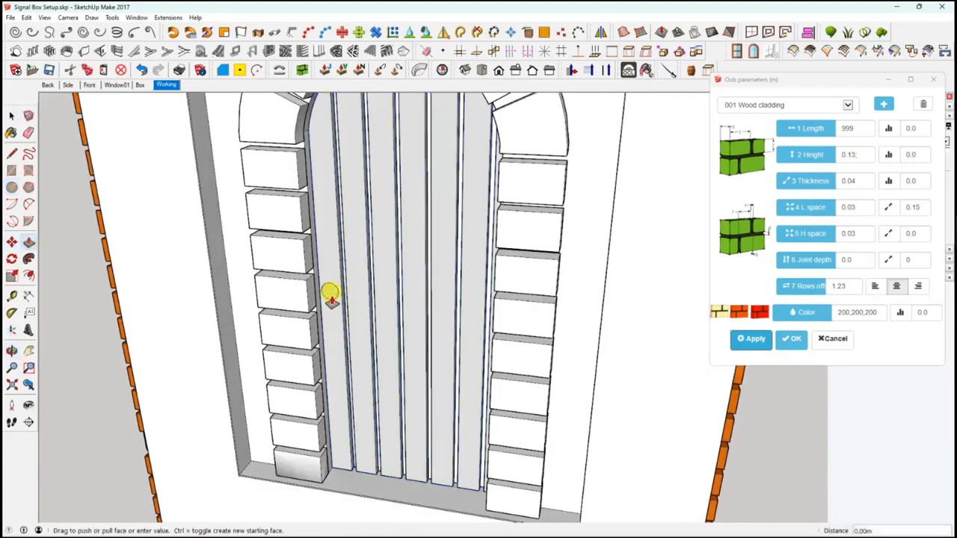
pyautogui.click(329, 297)
pyautogui.moveTo(350, 327)
pyautogui.mouseDown(button='middle')
pyautogui.moveTo(364, 354)
pyautogui.moveTo(393, 334)
pyautogui.moveTo(371, 352)
pyautogui.moveTo(294, 305)
pyautogui.moveTo(356, 322)
pyautogui.mouseUp(button='middle')
pyautogui.press('space')
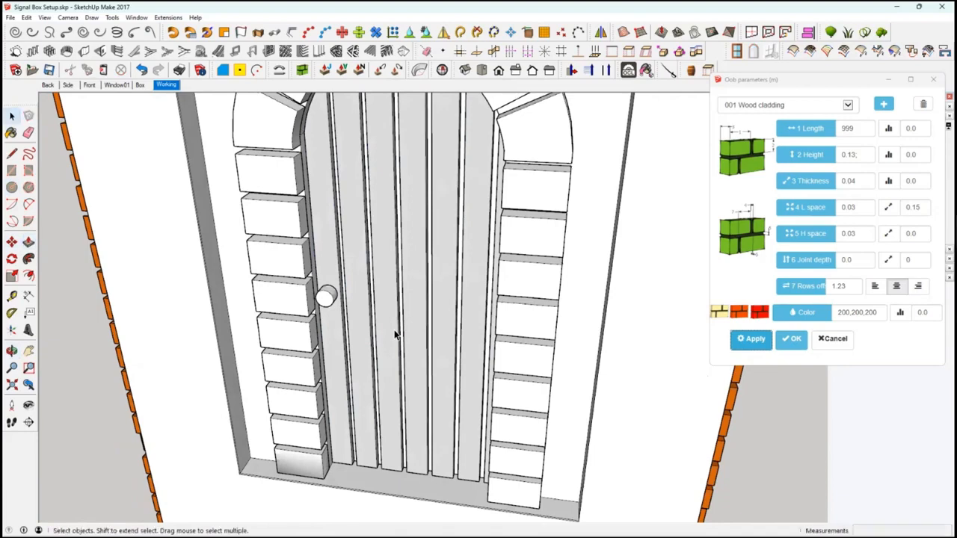
# Select the doorknob's connected geometry and make it a group.
pyautogui.click(392, 330)
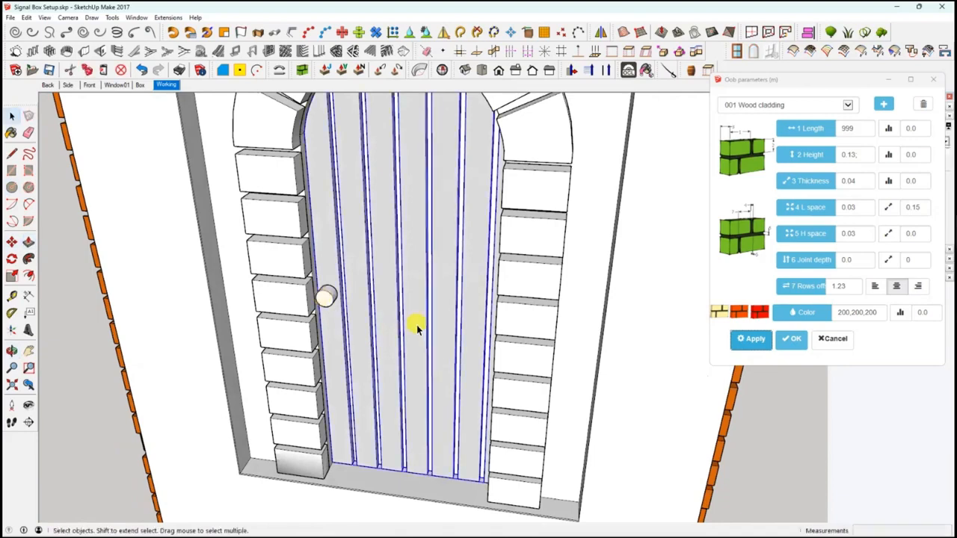
pyautogui.rightClick(326, 305)
pyautogui.click(366, 223)
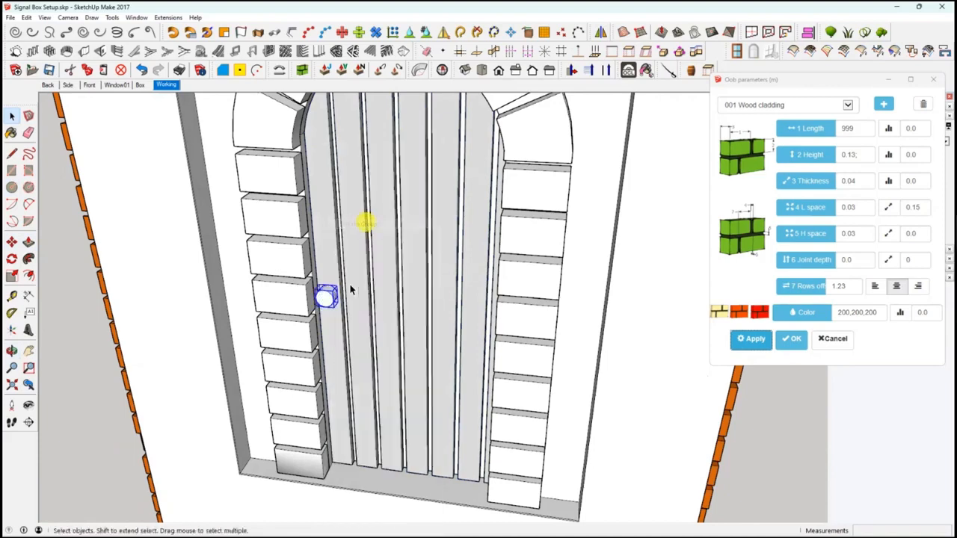
# Cut the doorknob group and paste it in place inside the door group, closing the group when done.
pyautogui.click(69, 69)
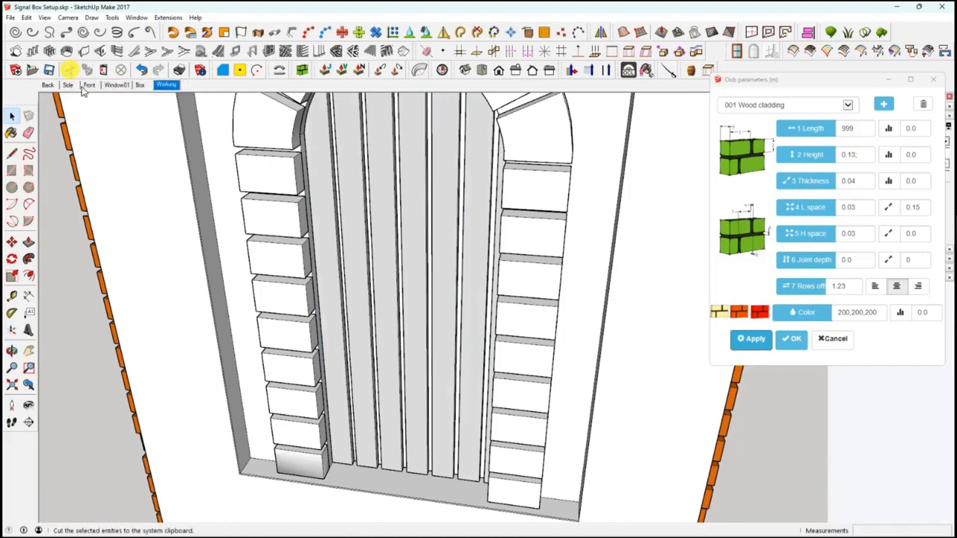
pyautogui.click(355, 316)
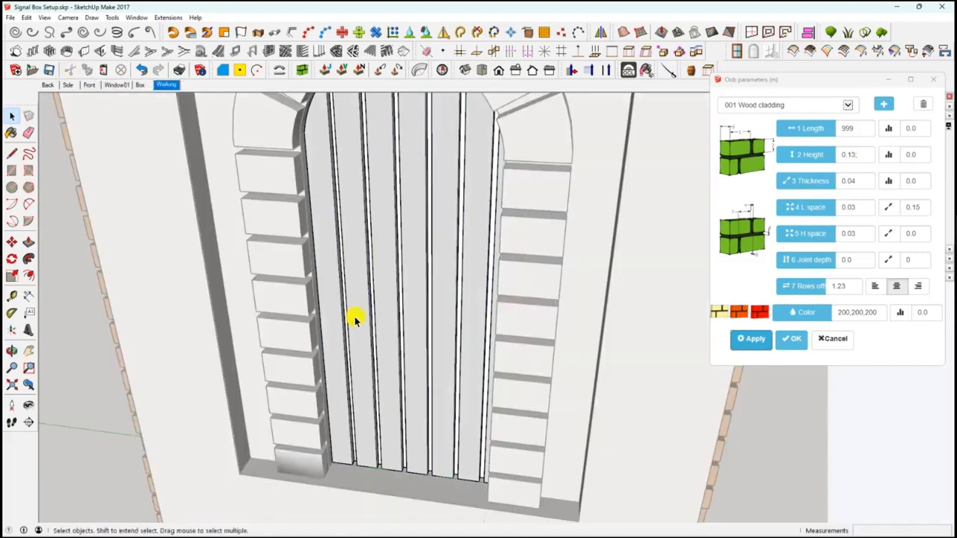
pyautogui.click(27, 17)
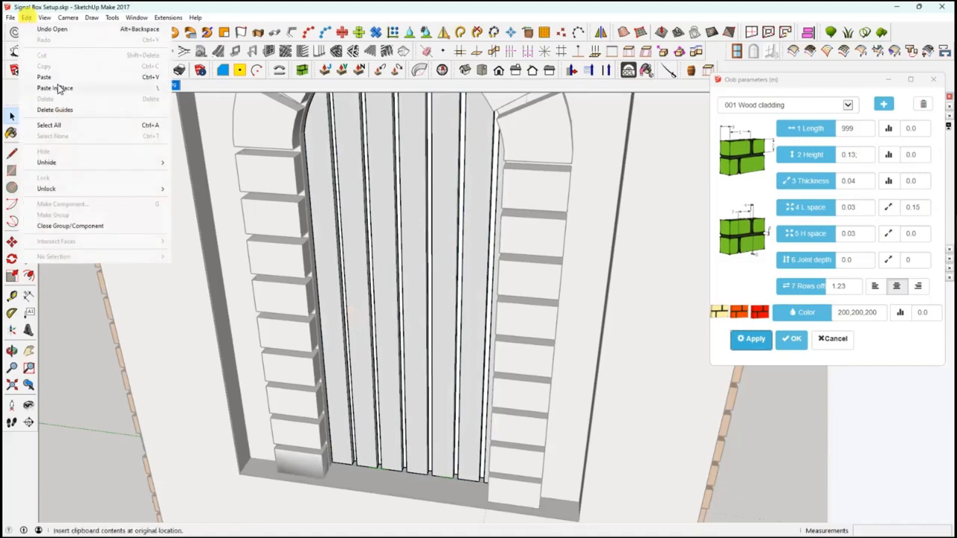
pyautogui.click(58, 88)
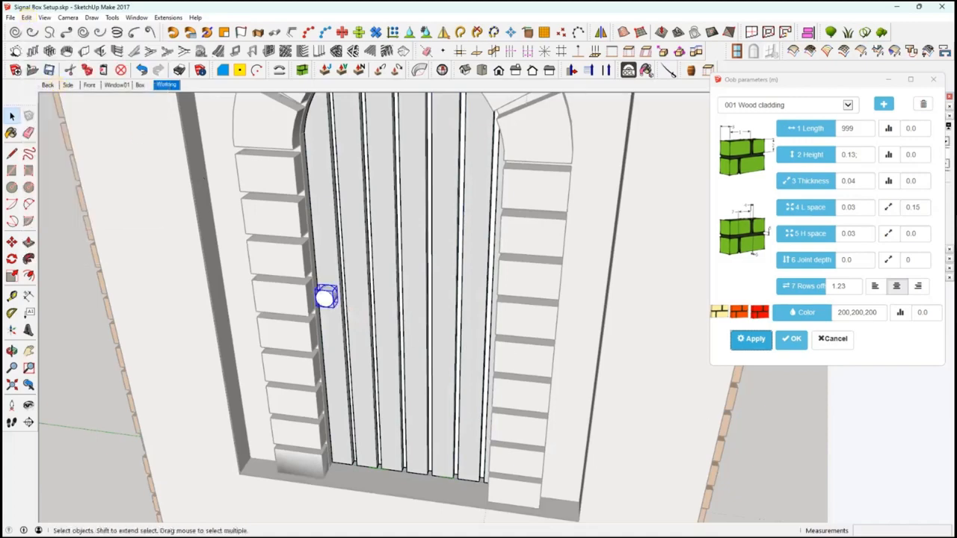
pyautogui.click(775, 427)
# Hide the door group and check the open archway and the interior behind it.
pyautogui.click(418, 367)
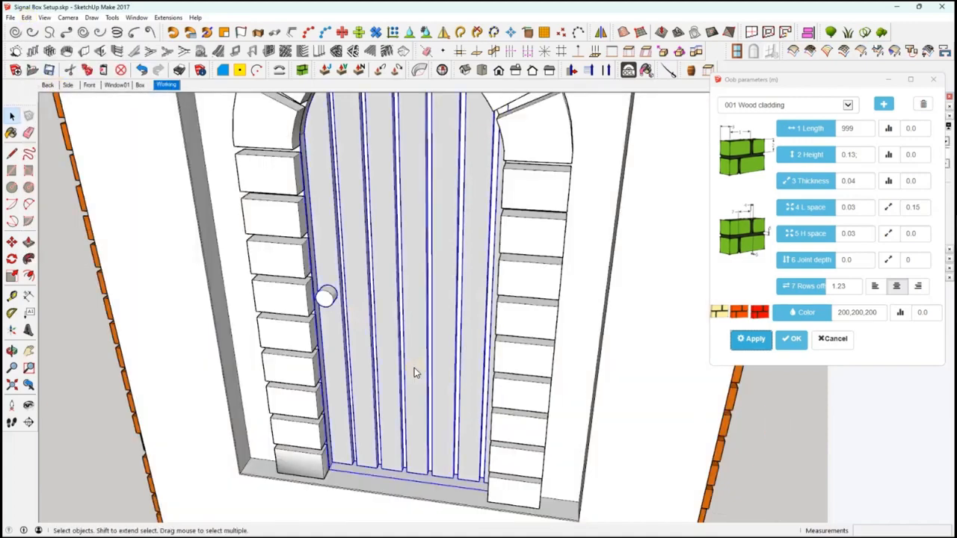
pyautogui.rightClick(417, 371)
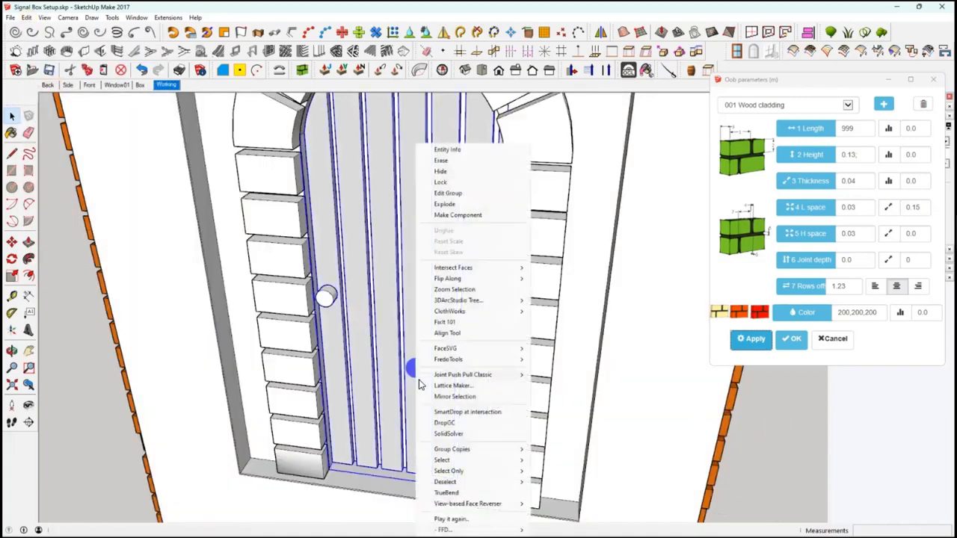
pyautogui.click(453, 172)
pyautogui.moveTo(582, 298); pyautogui.dragTo(21, 18, button='middle')
pyautogui.scroll(5, 369, 319)
pyautogui.scroll(-5, 368, 321)
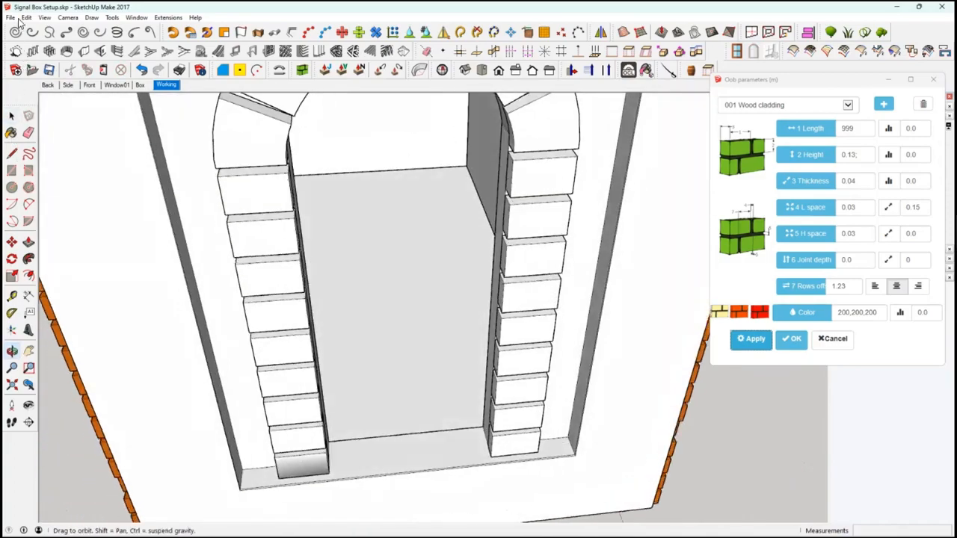
pyautogui.scroll(-3, 359, 276)
pyautogui.moveTo(359, 276); pyautogui.dragTo(28, 20, button='middle')
pyautogui.click(28, 20)
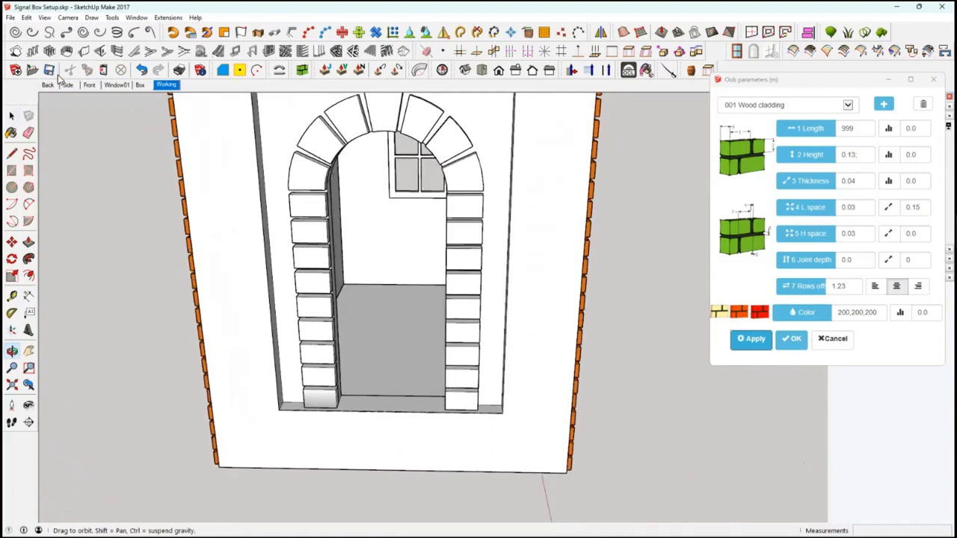
pyautogui.click(71, 88)
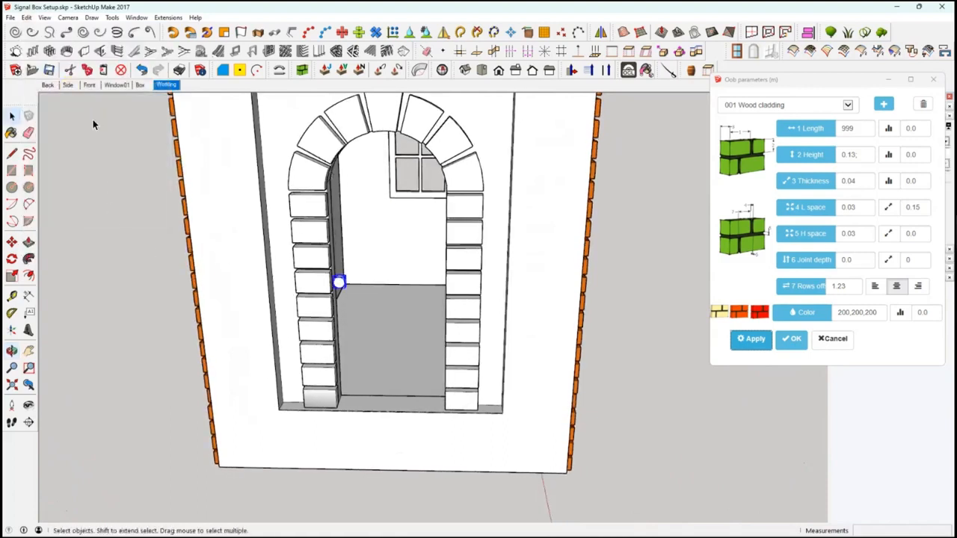
pyautogui.click(28, 18)
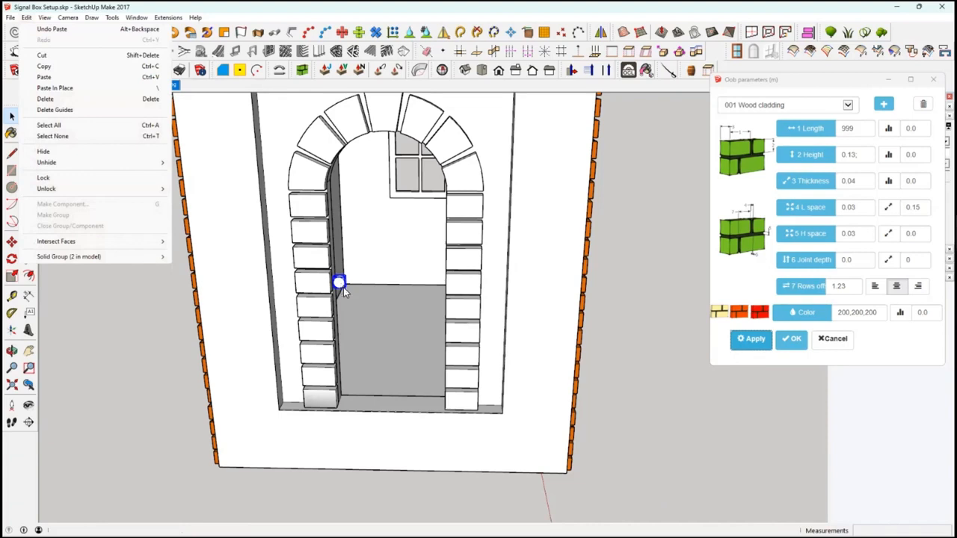
pyautogui.click(341, 285)
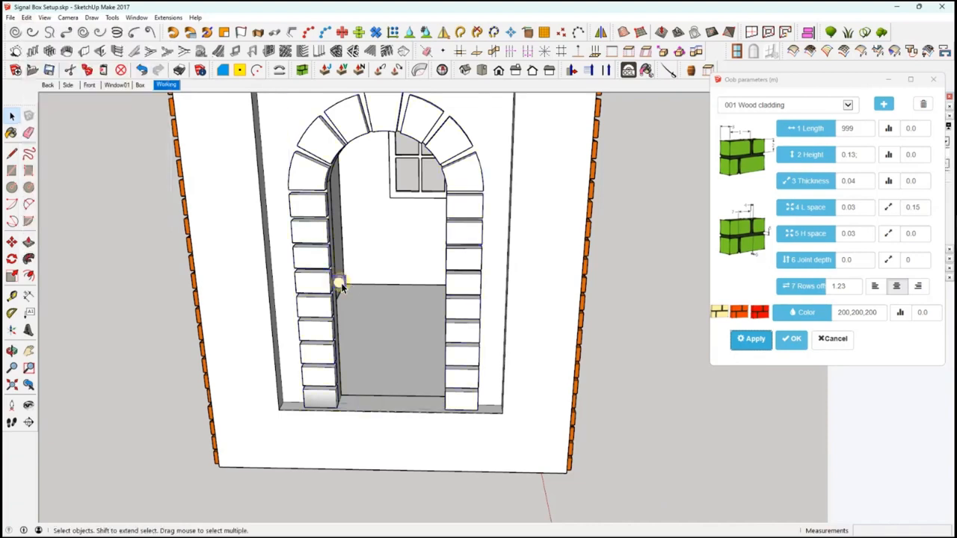
pyautogui.press('Delete')
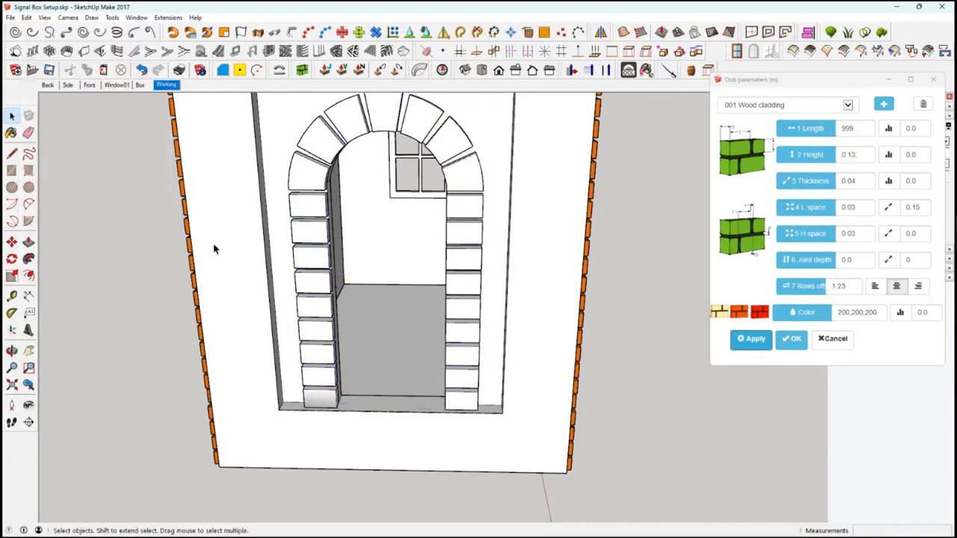
# Unhide the last hidden object to bring the door and its doorknob back into the archway.
pyautogui.click(26, 17)
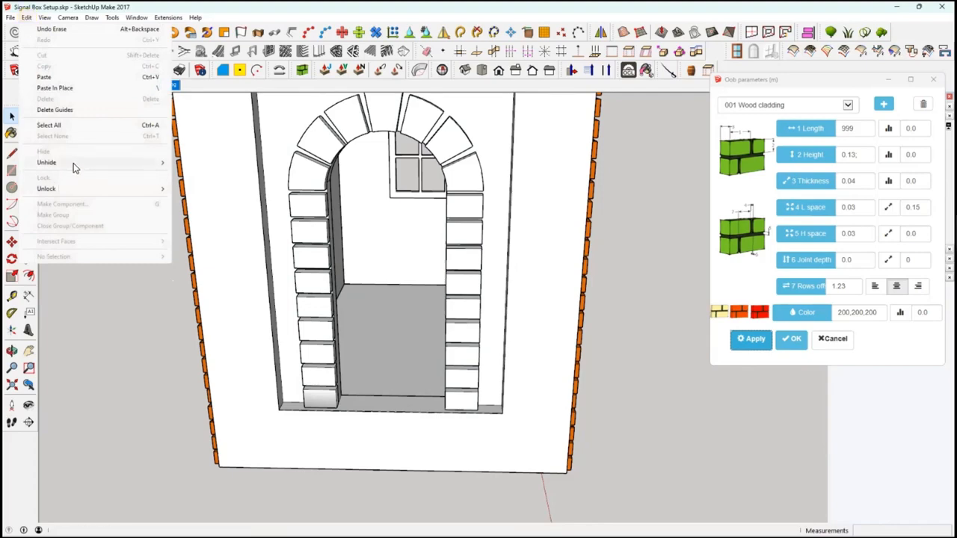
pyautogui.moveTo(73, 165)
pyautogui.click(202, 183)
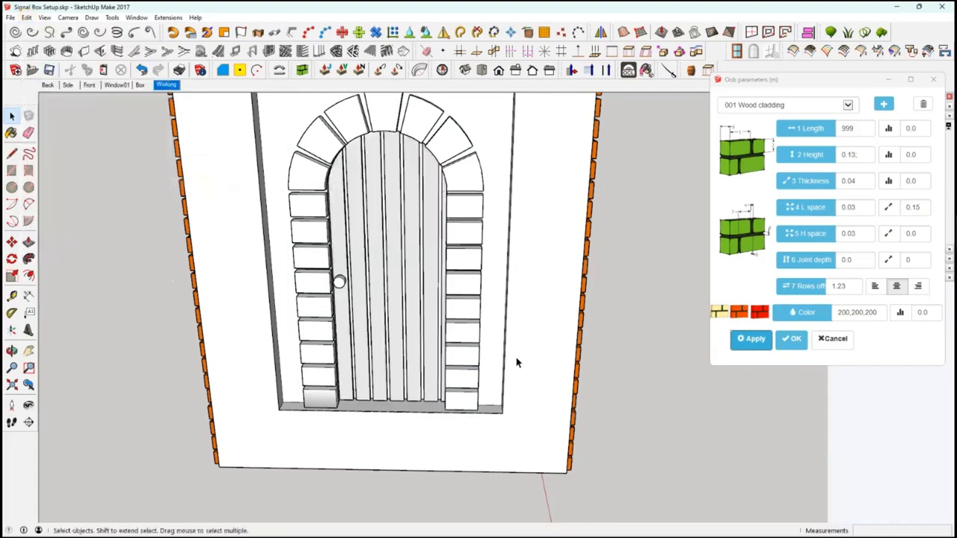
# Inspect the arched door, its recess and the surrounding walls and windows from outside and inside the building.
pyautogui.moveTo(516, 363); pyautogui.dragTo(664, 318, button='middle')
pyautogui.scroll(5, 360, 397)
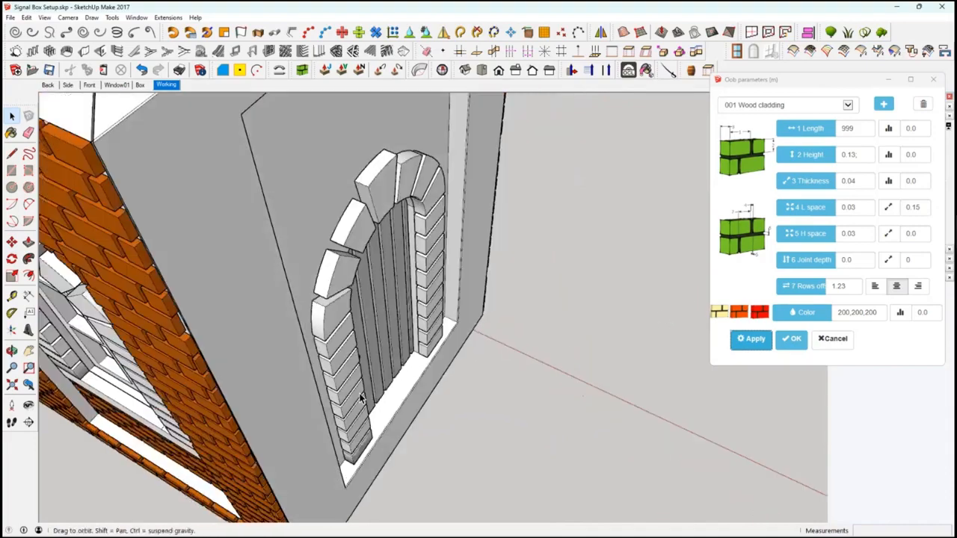
pyautogui.moveTo(360, 397); pyautogui.dragTo(371, 336, button='middle')
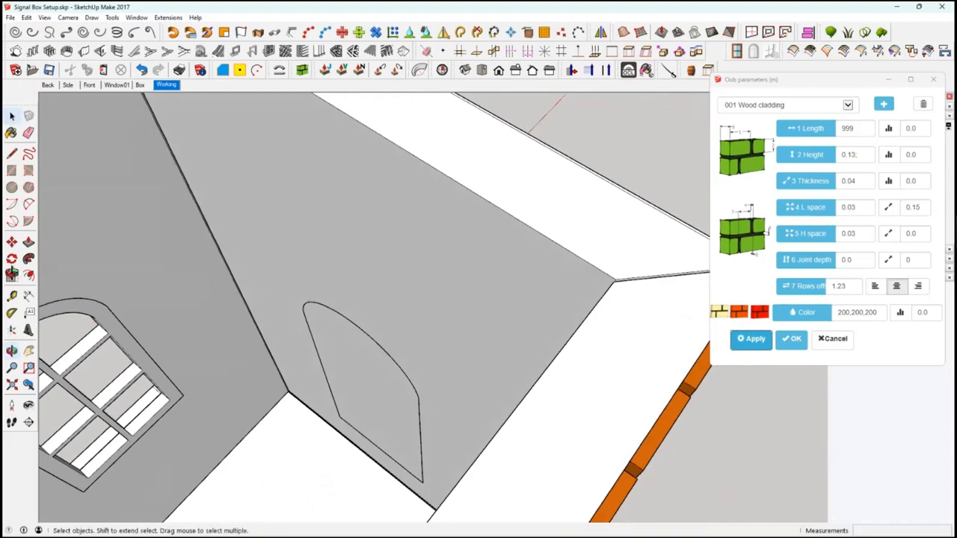
pyautogui.moveTo(183, 289); pyautogui.dragTo(239, 293, button='middle')
pyautogui.moveTo(354, 344); pyautogui.dragTo(344, 348, button='middle')
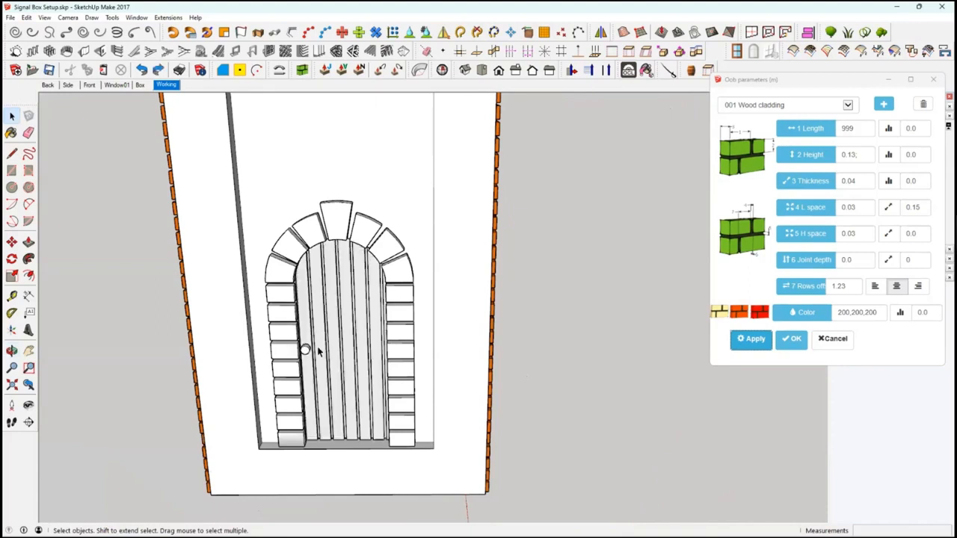
pyautogui.moveTo(434, 407); pyautogui.dragTo(516, 422, button='middle')
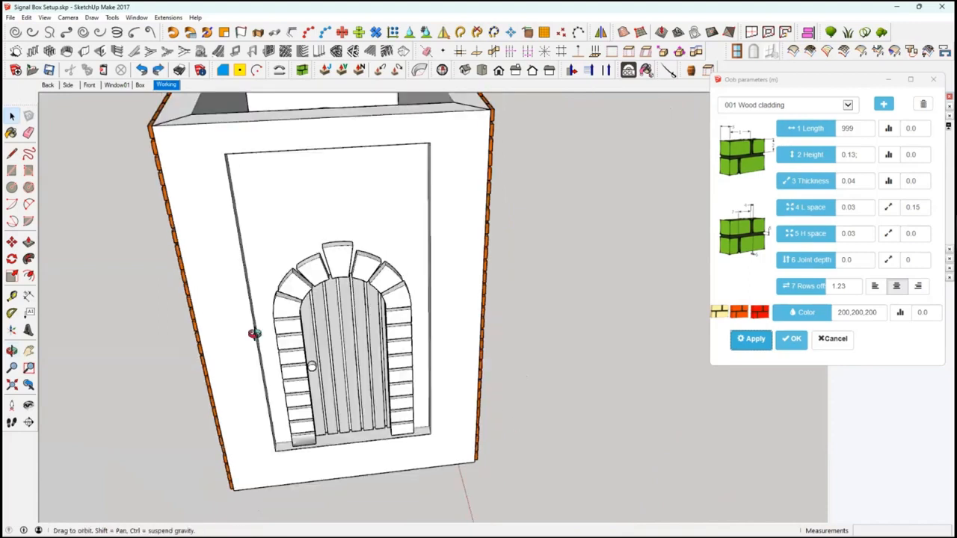
pyautogui.moveTo(254, 334); pyautogui.dragTo(463, 374, button='middle')
pyautogui.moveTo(337, 353); pyautogui.dragTo(482, 359, button='middle')
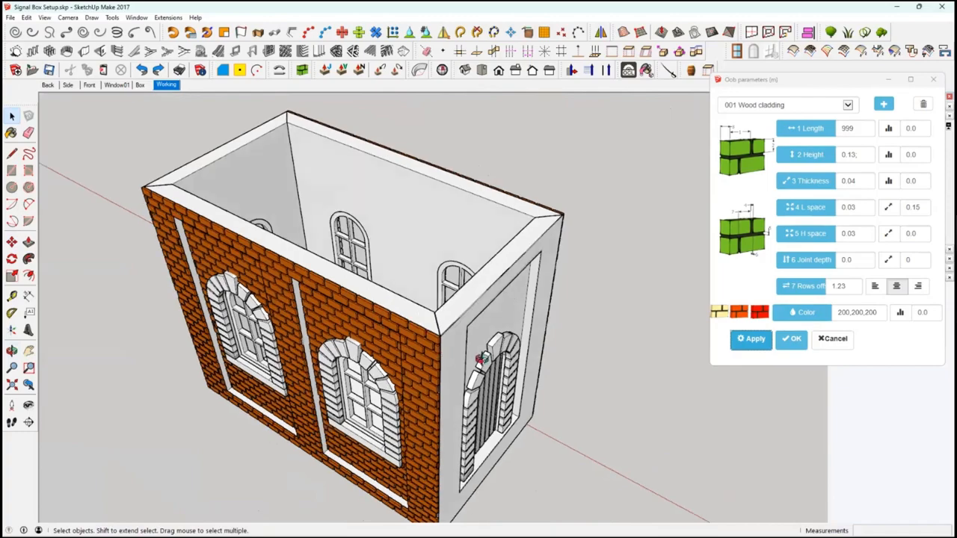
pyautogui.moveTo(634, 382); pyautogui.dragTo(255, 353, button='middle')
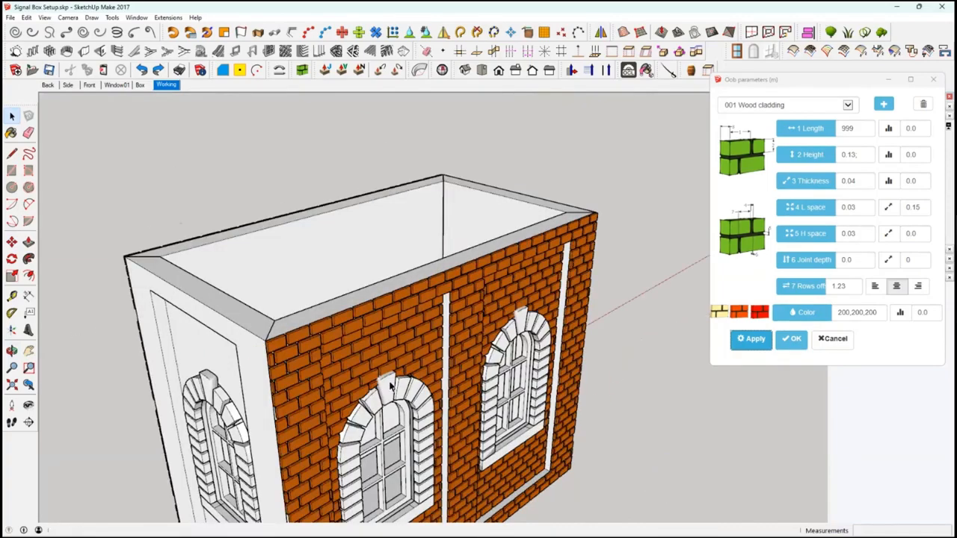
pyautogui.scroll(-5, 390, 386)
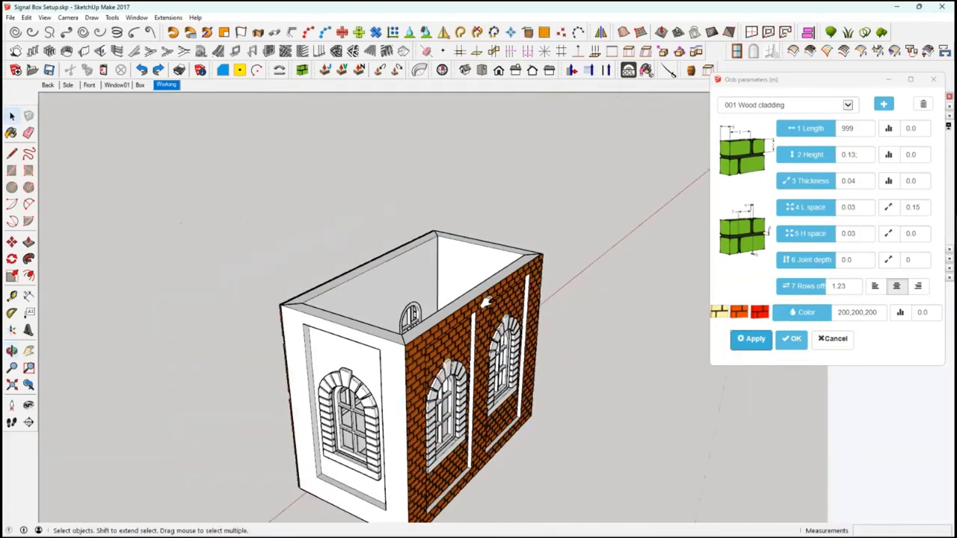
# Draw a rectangle about 0.62 by 0.77 m on the wall beneath the door, from the recess's lower edge to the wall's base.
pyautogui.moveTo(217, 360); pyautogui.dragTo(147, 109, button='middle')
pyautogui.scroll(3, 45, 217)
pyautogui.moveTo(366, 374); pyautogui.dragTo(402, 340, button='middle')
pyautogui.press('r')
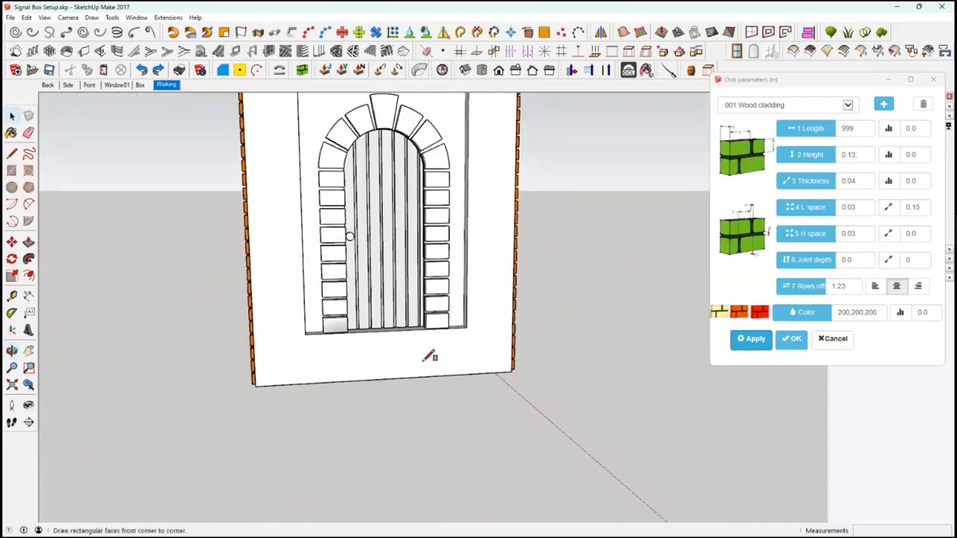
pyautogui.click(348, 334)
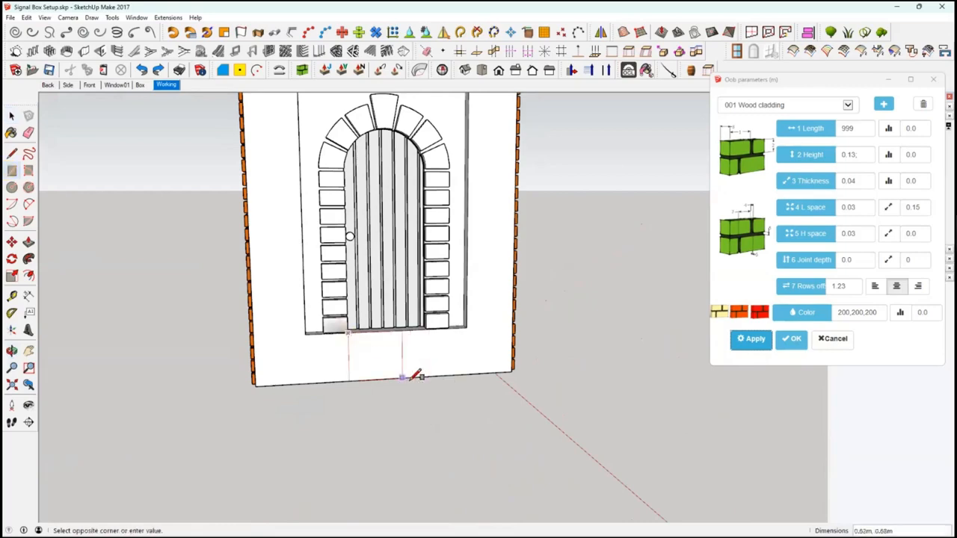
pyautogui.click(408, 377)
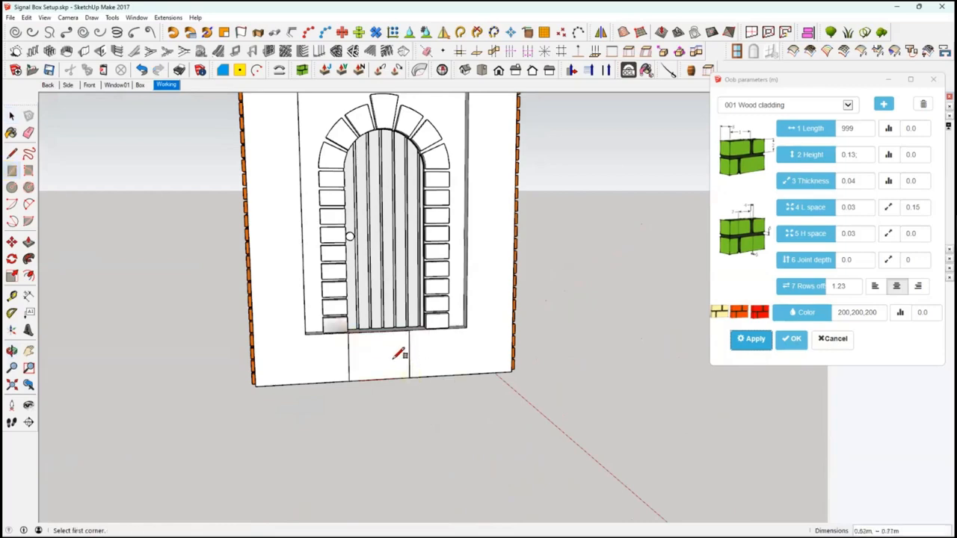
# Scale the rectangle along the green axis by about 1.30 so it spans the door opening between the stone jambs.
pyautogui.scroll(5, 394, 359)
pyautogui.press('space')
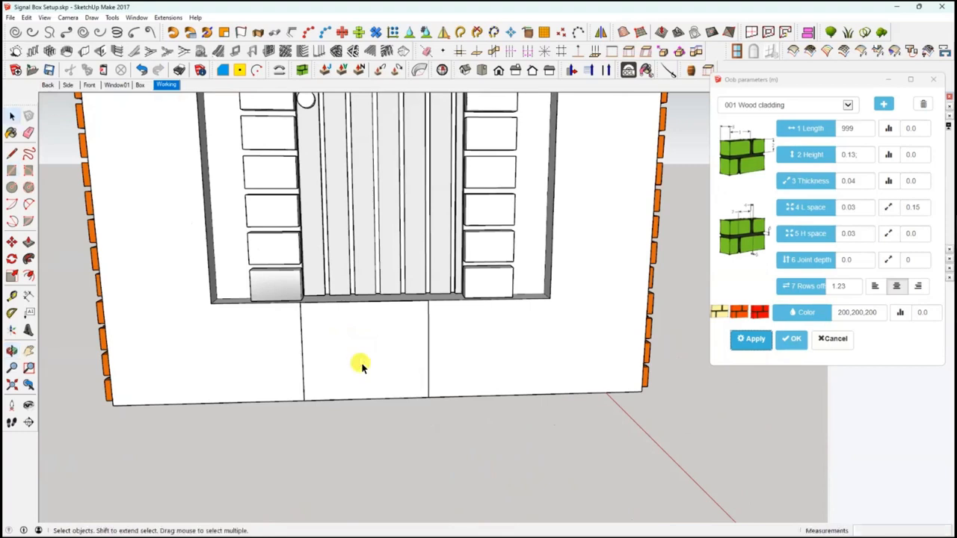
pyautogui.click(361, 366)
pyautogui.press('s')
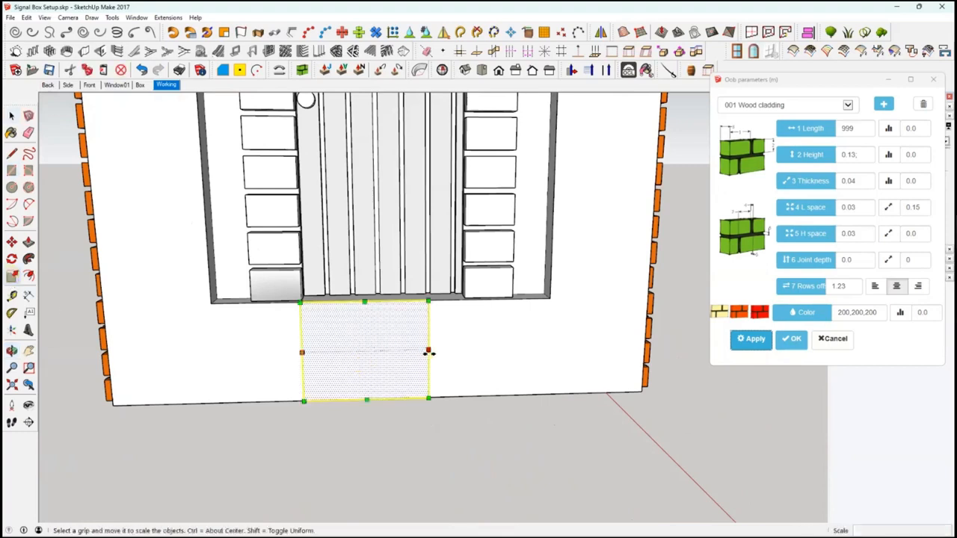
pyautogui.moveTo(429, 353); pyautogui.dragTo(464, 304)
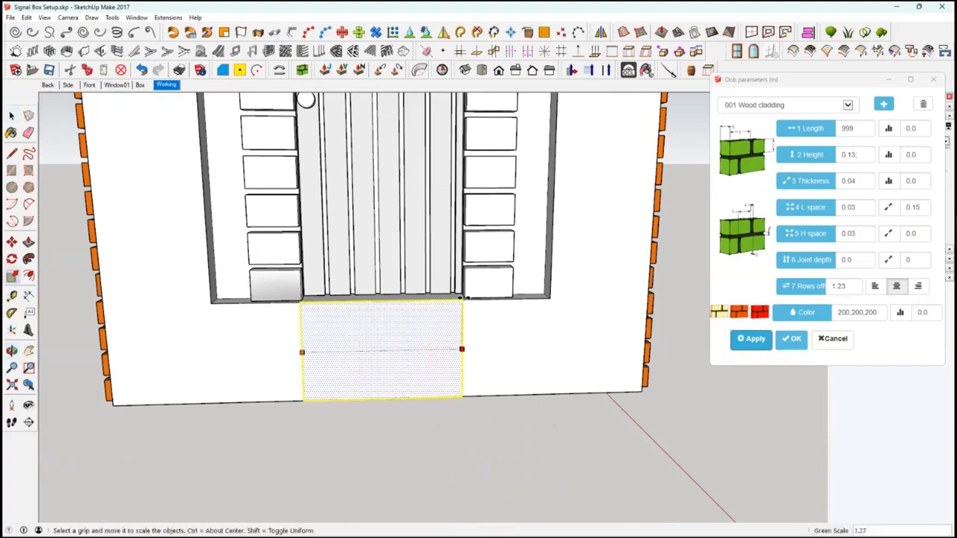
pyautogui.click(465, 298)
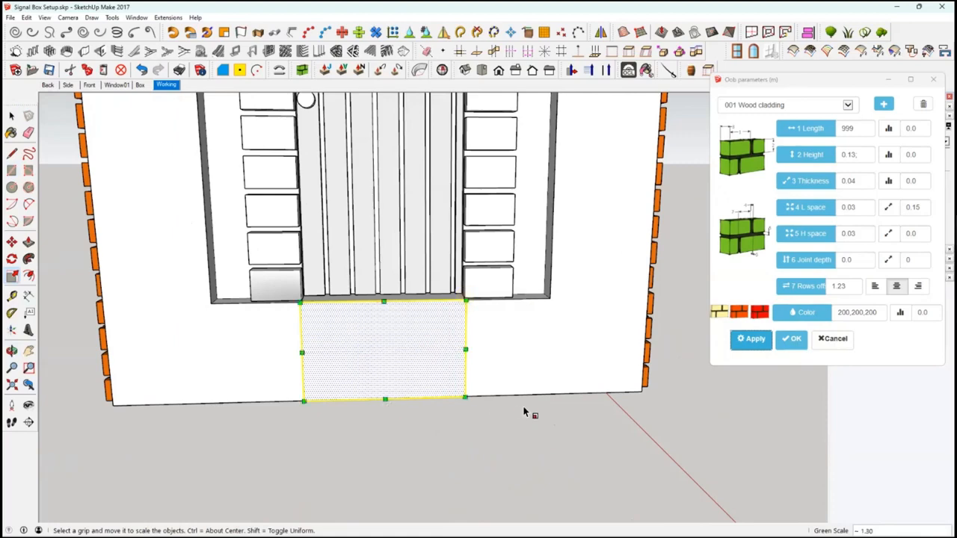
# Push/Pull the rectangle below the door 0.50 m out from the wall to form a block.
pyautogui.moveTo(526, 410); pyautogui.dragTo(365, 362, button='middle')
pyautogui.press('p')
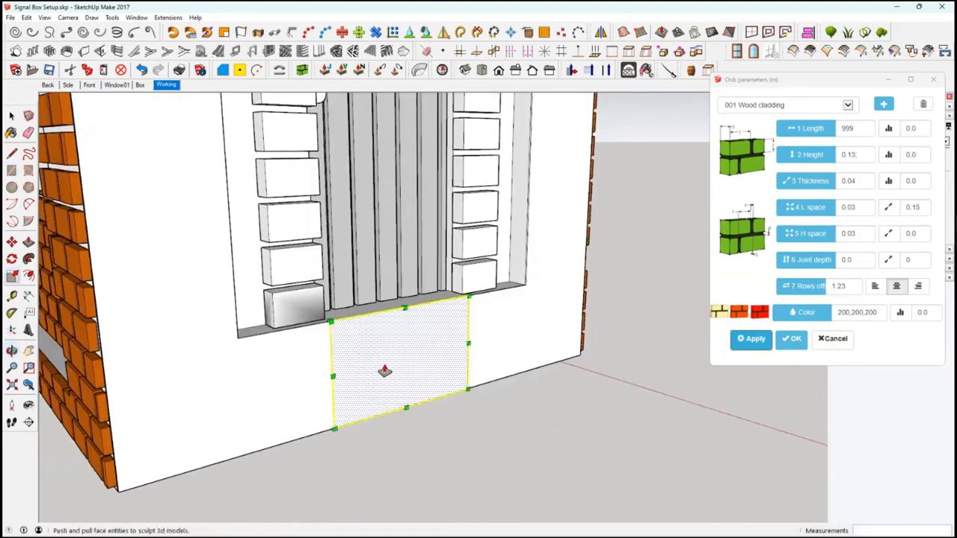
pyautogui.click(379, 363)
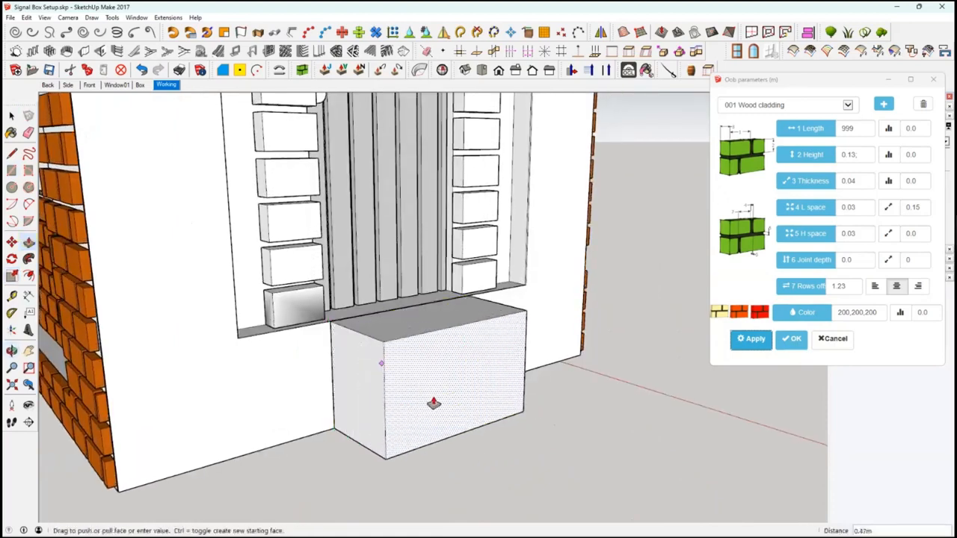
pyautogui.click(434, 403)
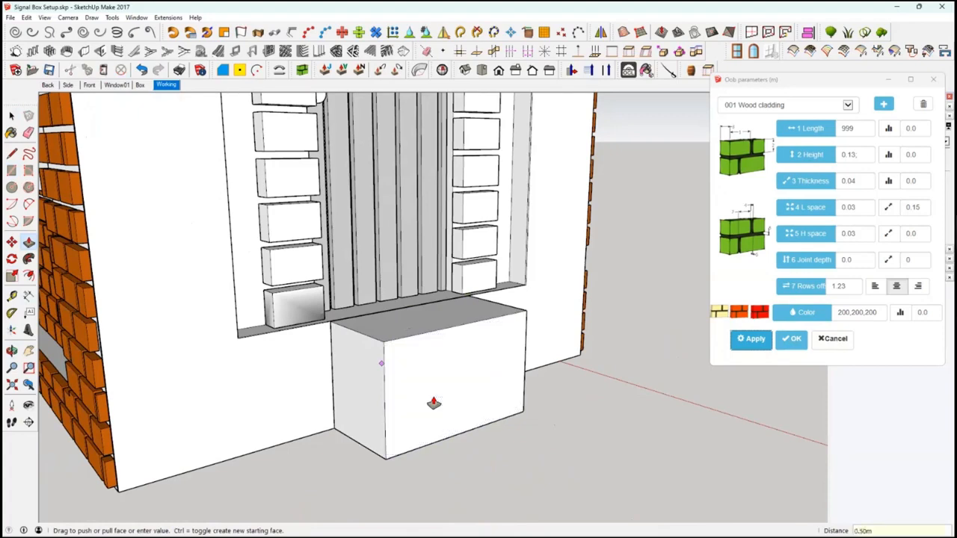
# Split the block's front face horizontally with a line between the midpoints of its two vertical edges.
pyautogui.click(11, 153)
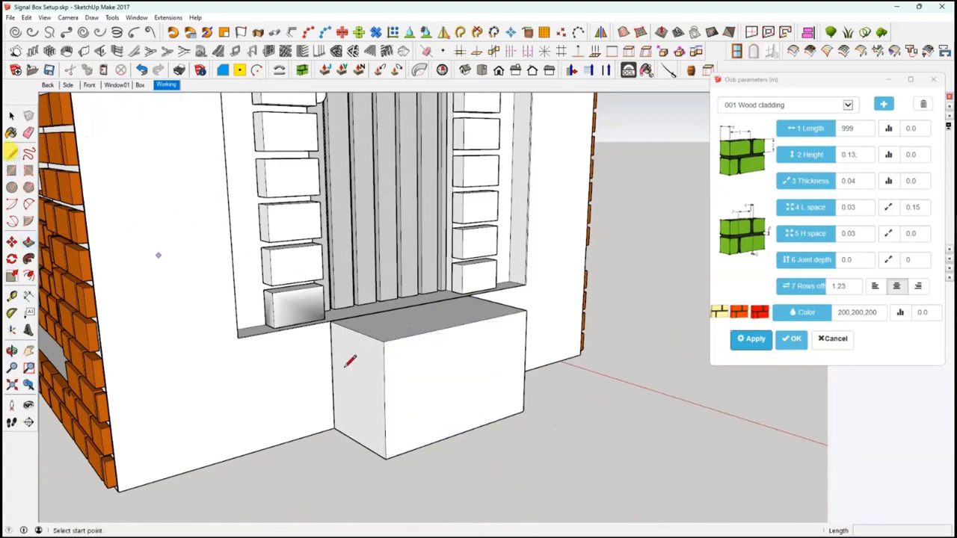
pyautogui.click(384, 402)
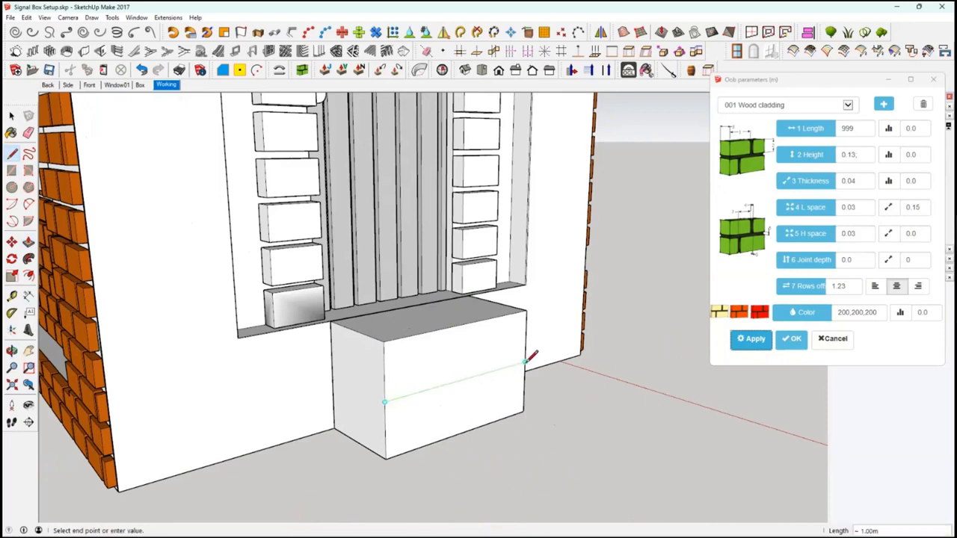
pyautogui.click(525, 363)
pyautogui.press('space')
# Push/Pull the lower half of the block's front face outward 0.50 m to form a lower step.
pyautogui.click(449, 432)
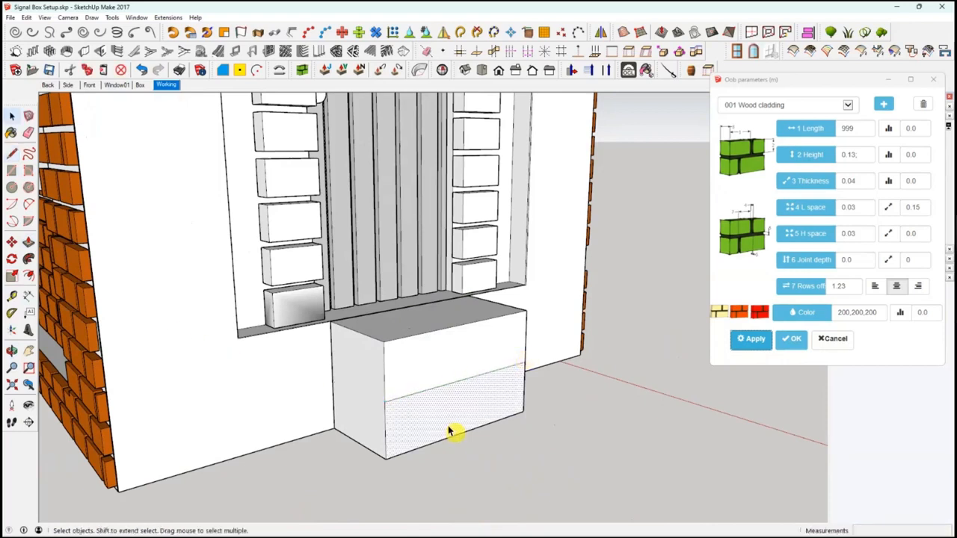
pyautogui.click(29, 242)
pyautogui.moveTo(402, 402); pyautogui.dragTo(473, 438)
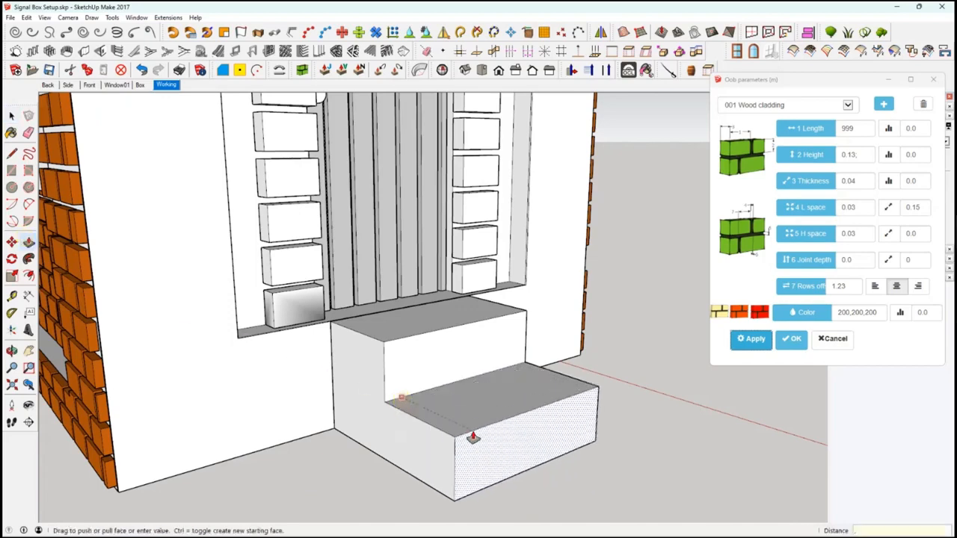
pyautogui.press('Return')
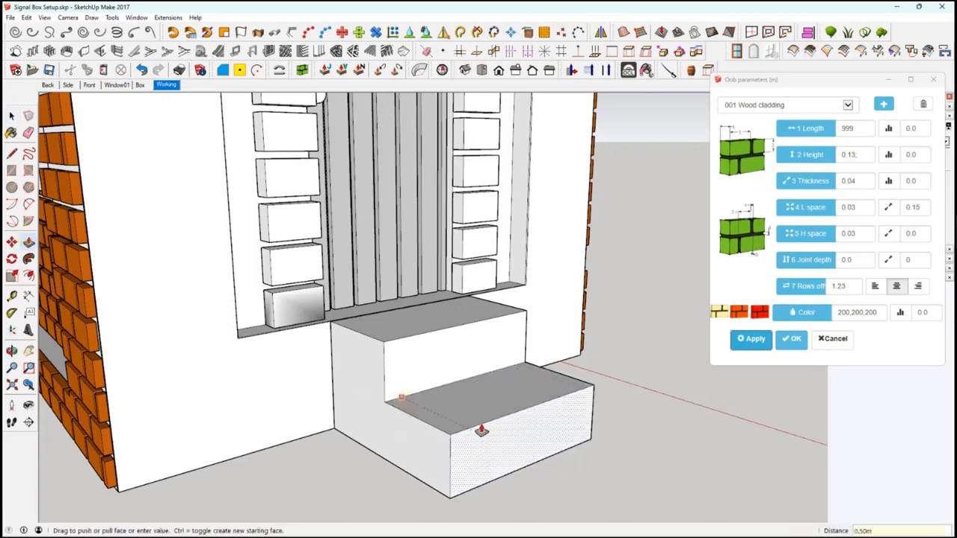
pyautogui.press('space')
# Select all connected geometry of the two steps and make it a group.
pyautogui.moveTo(584, 489); pyautogui.dragTo(434, 415, button='middle')
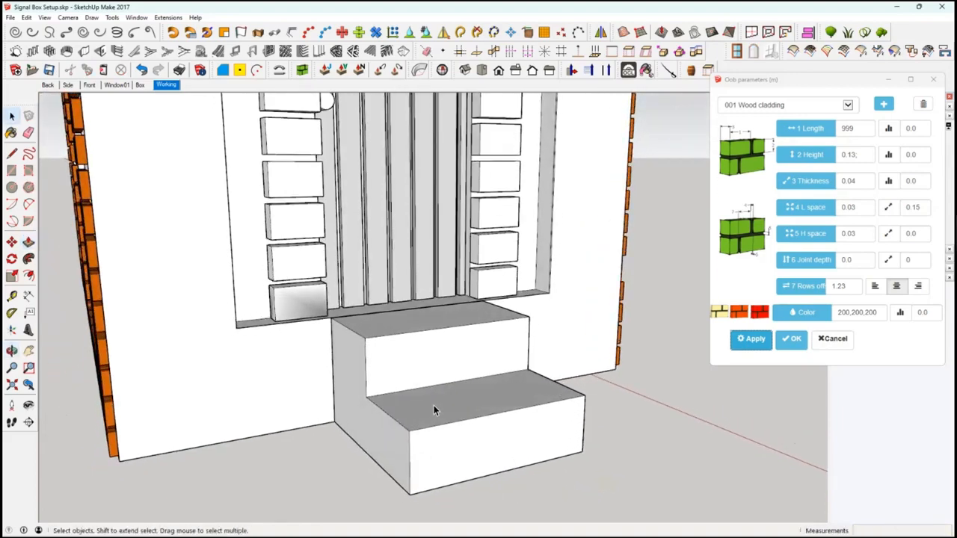
pyautogui.tripleClick(434, 406)
pyautogui.rightClick(435, 406)
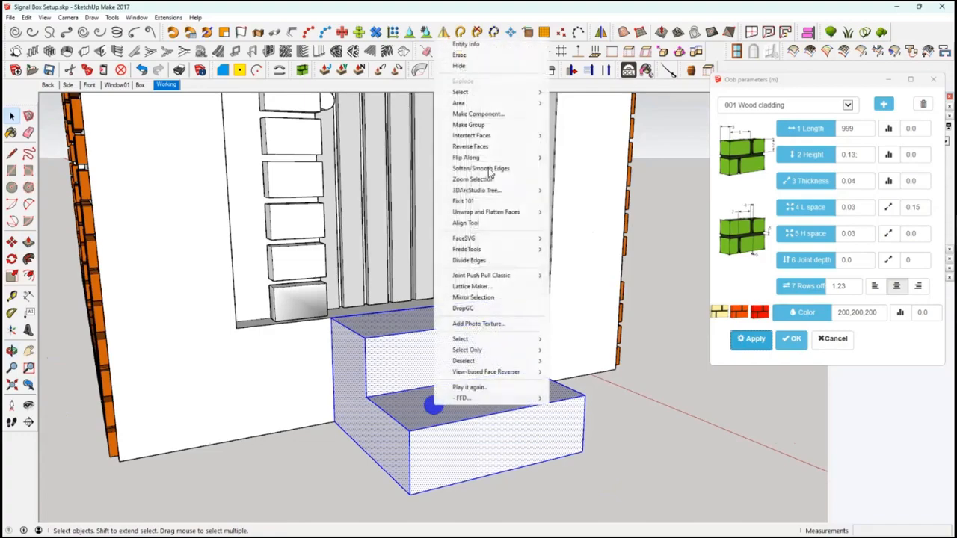
pyautogui.click(485, 126)
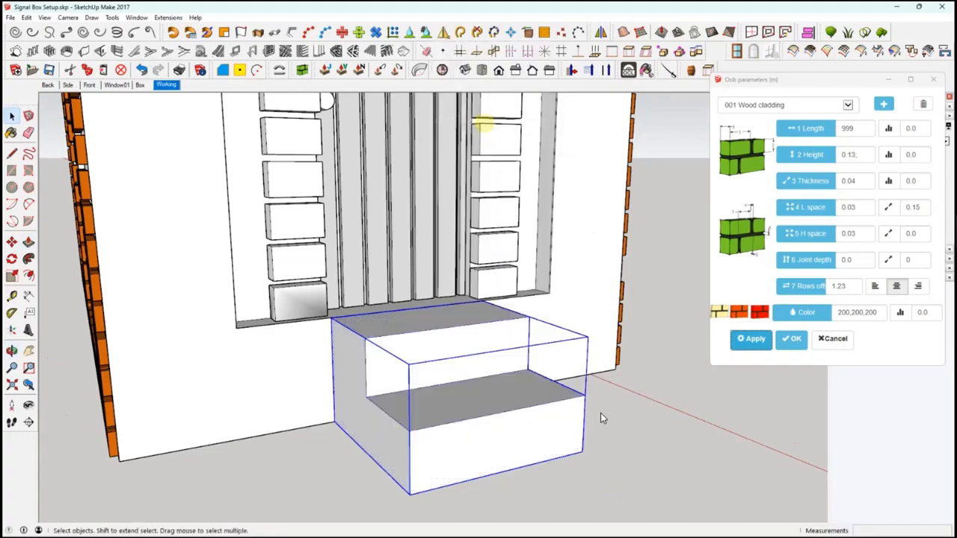
# Cut the steps group, open the end wall's group, paste the steps in place inside it and close the group.
pyautogui.scroll(-4, 332, 380)
pyautogui.scroll(-3, 325, 386)
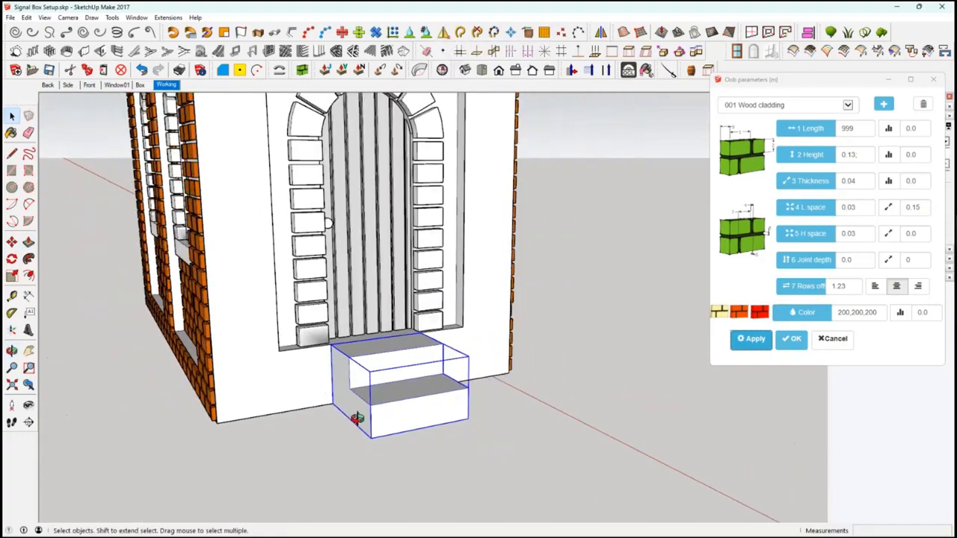
pyautogui.moveTo(381, 399); pyautogui.dragTo(515, 413, button='middle')
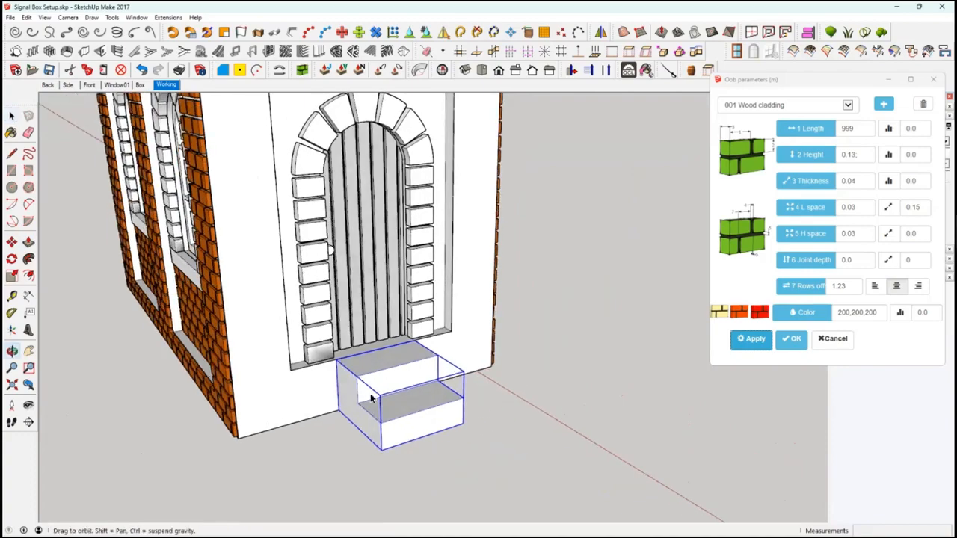
pyautogui.moveTo(340, 391); pyautogui.dragTo(389, 367, button='middle')
pyautogui.moveTo(286, 328); pyautogui.dragTo(301, 408, button='middle')
pyautogui.click(359, 387)
pyautogui.hotkey('ctrl', 'x')
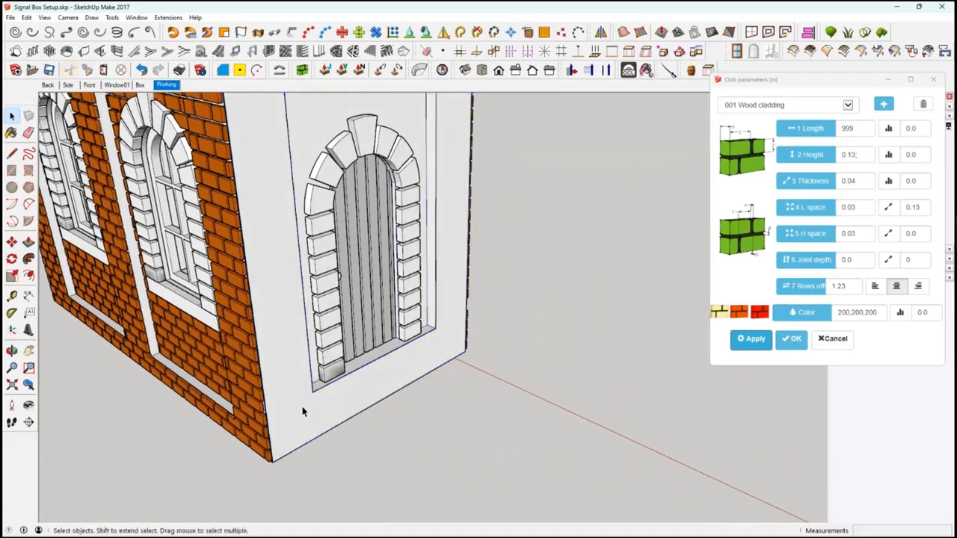
pyautogui.doubleClick(302, 410)
pyautogui.click(26, 17)
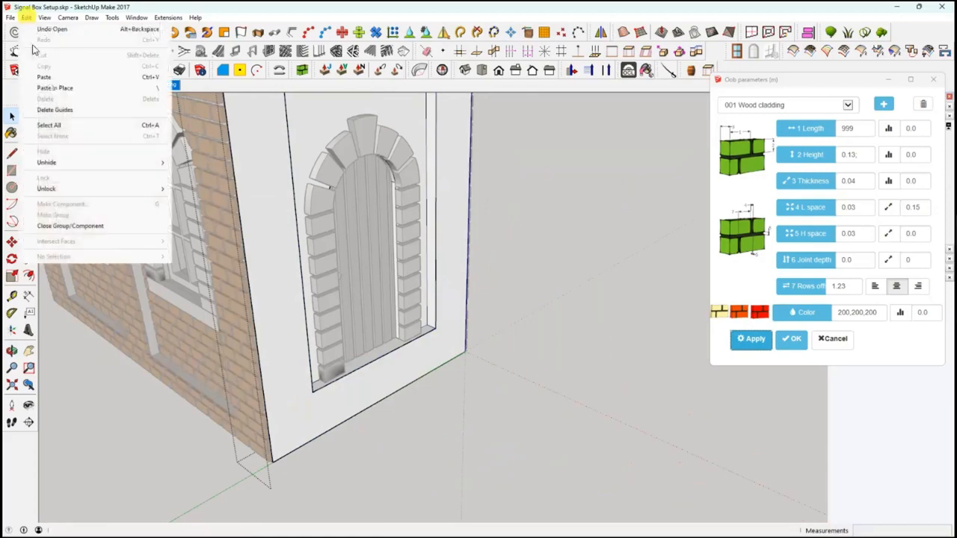
pyautogui.click(55, 88)
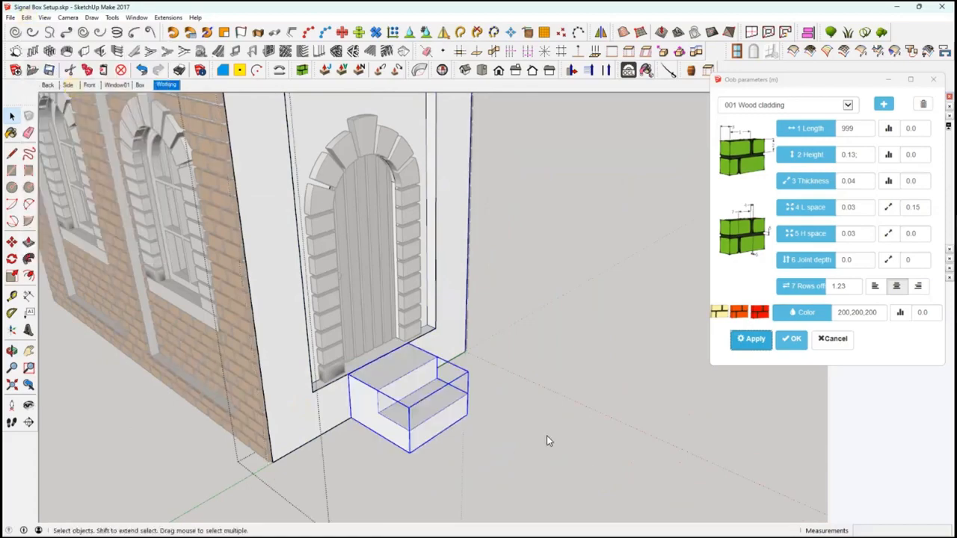
pyautogui.click(547, 428)
# Switch to the Box scene and hide the tiled roof of the finished signal box to expose the eaves.
pyautogui.moveTo(568, 498); pyautogui.dragTo(459, 334, button='middle')
pyautogui.moveTo(388, 339); pyautogui.dragTo(150, 257, button='middle')
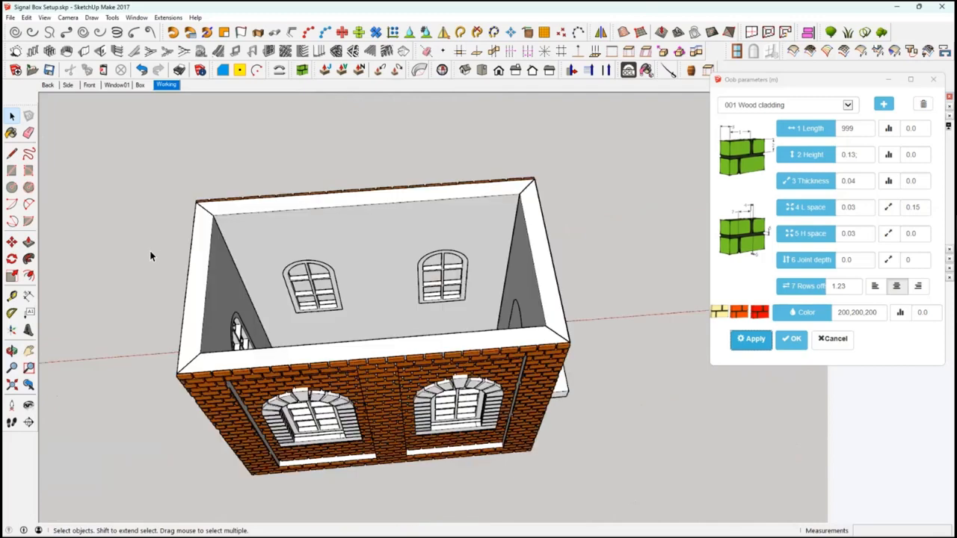
pyautogui.click(140, 84)
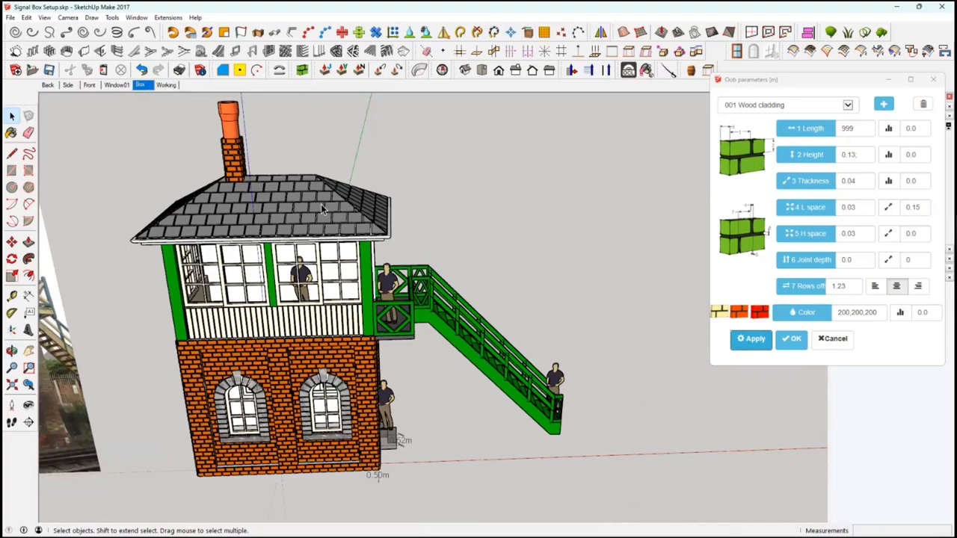
pyautogui.click(321, 204)
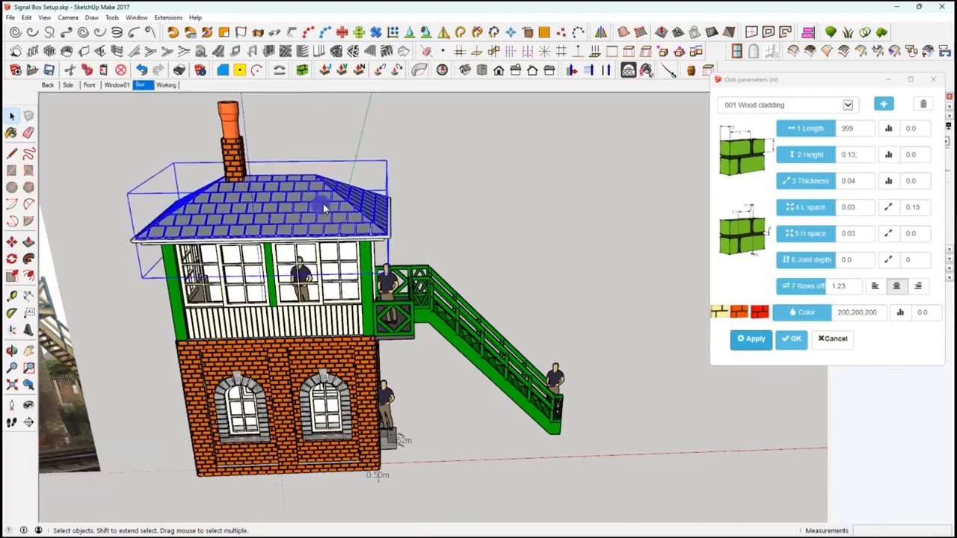
pyautogui.rightClick(349, 172)
pyautogui.click(348, 171)
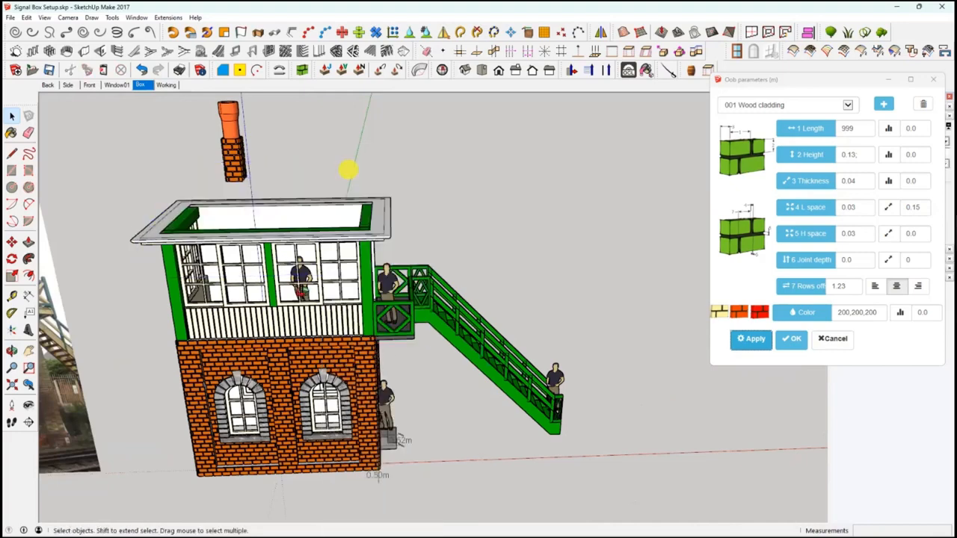
pyautogui.moveTo(302, 291); pyautogui.dragTo(266, 168, button='middle')
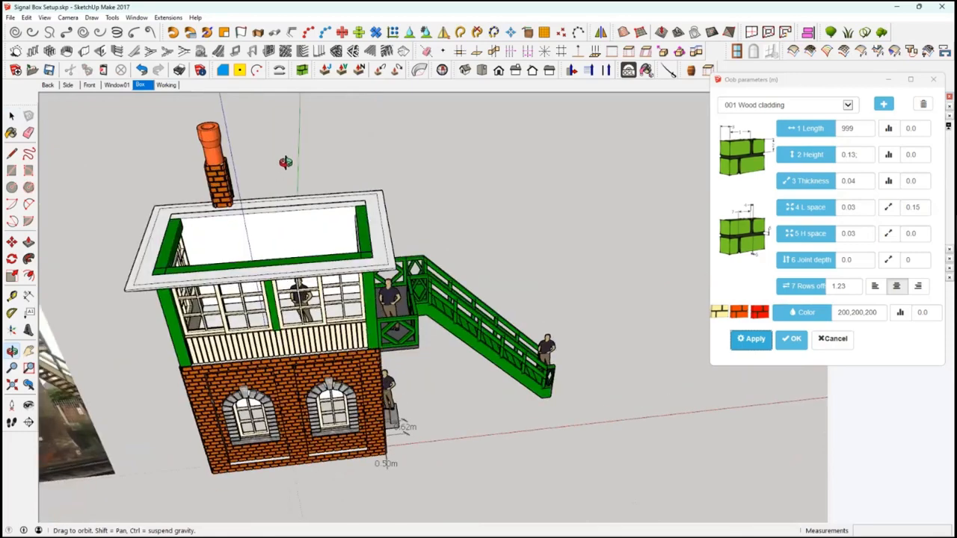
# Undo hiding the tiled roof of the finished signal box in the Box scene.
pyautogui.click(141, 85)
pyautogui.press('space')
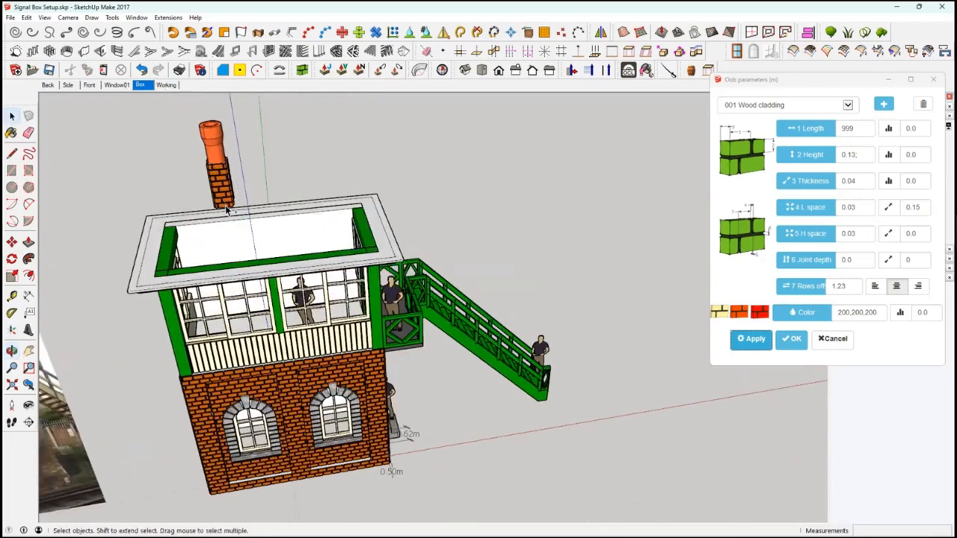
pyautogui.hotkey('ctrl', 'z')
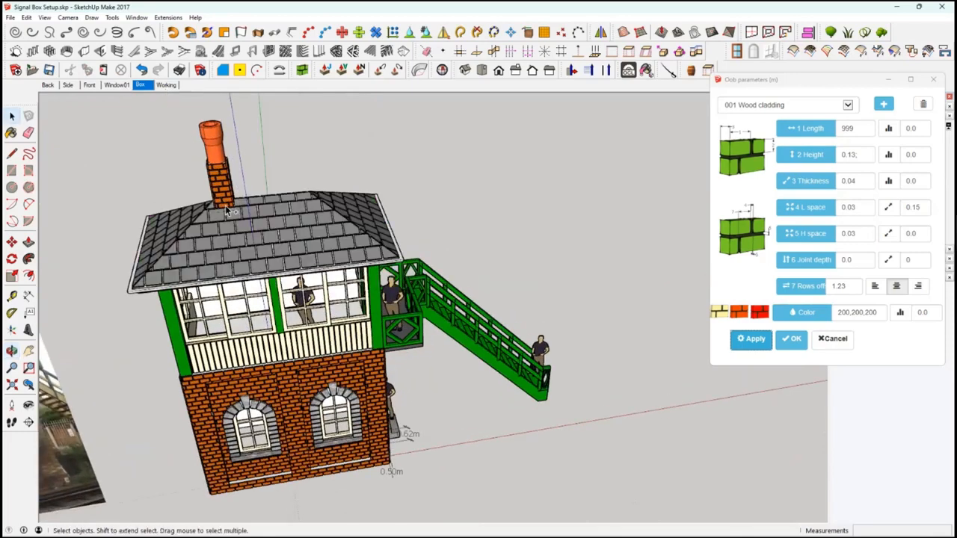
# Return to the Working scene and draw a rectangle between opposite inner corners of the wall tops, covering the building's open interior.
pyautogui.click(165, 85)
pyautogui.scroll(4, 532, 351)
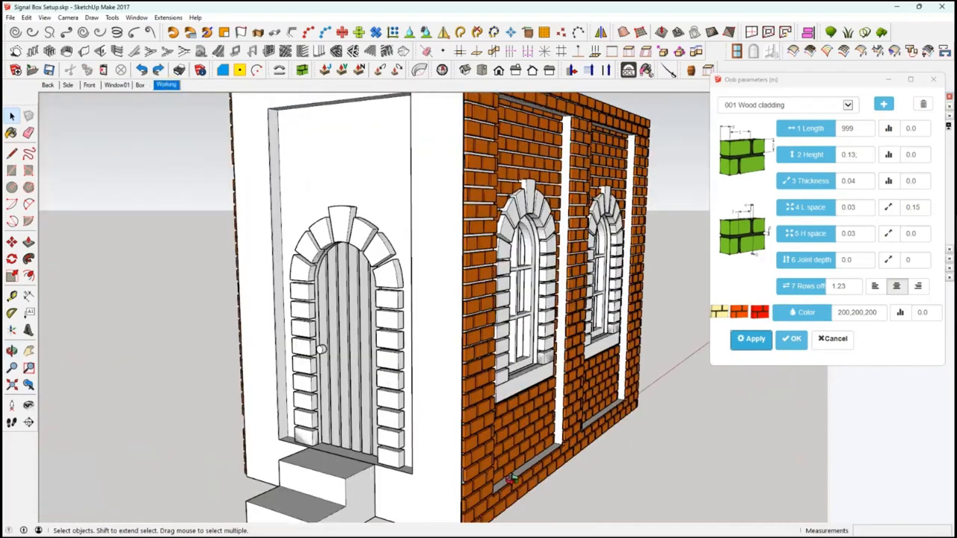
pyautogui.moveTo(494, 196); pyautogui.dragTo(544, 398, button='middle')
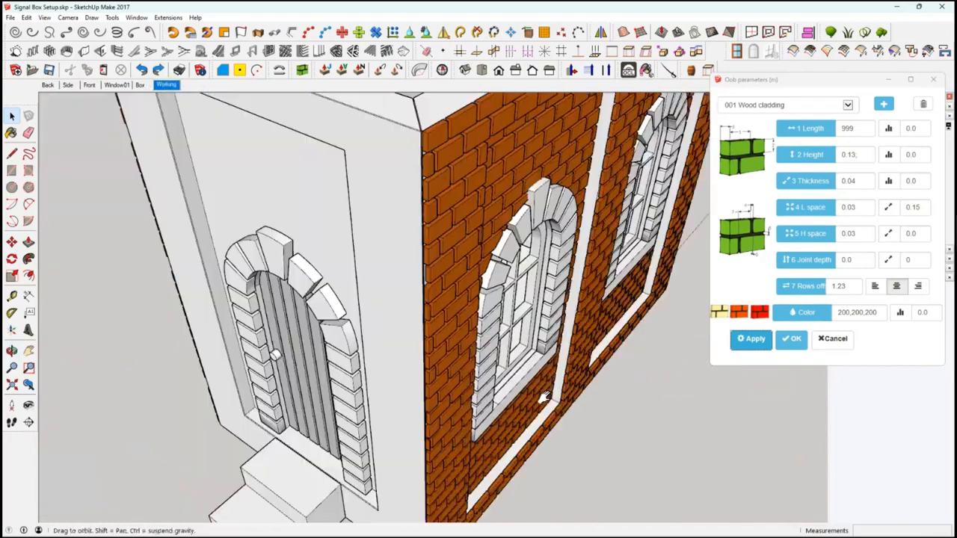
pyautogui.scroll(-6, 388, 332)
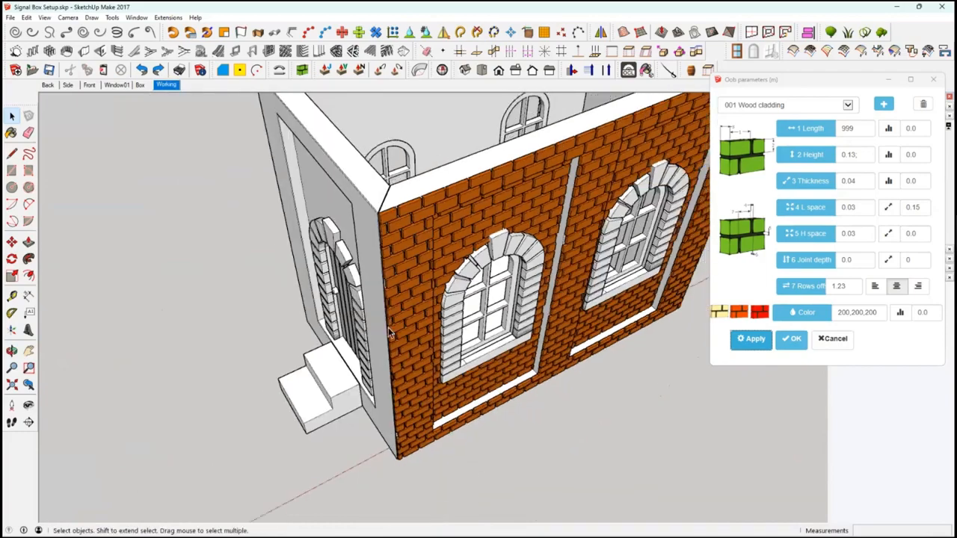
pyautogui.moveTo(388, 328); pyautogui.dragTo(455, 315, button='middle')
pyautogui.scroll(1, 329, 332)
pyautogui.scroll(-1, 329, 333)
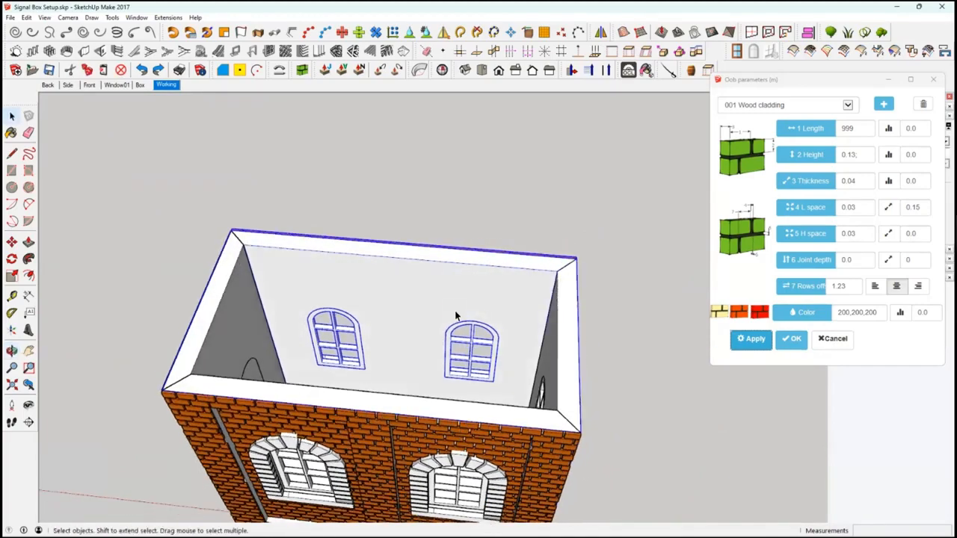
pyautogui.moveTo(123, 203); pyautogui.dragTo(151, 187, button='middle')
pyautogui.click(12, 174)
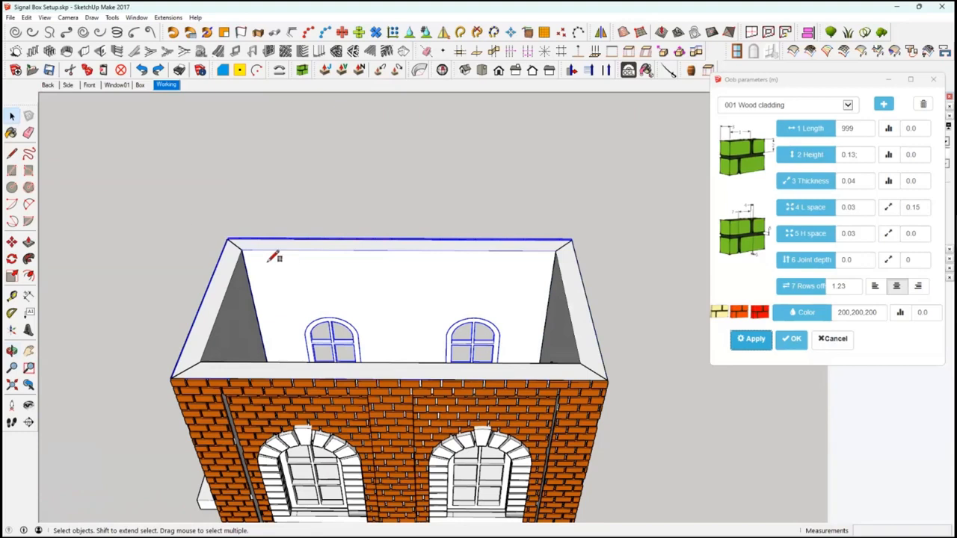
pyautogui.click(242, 251)
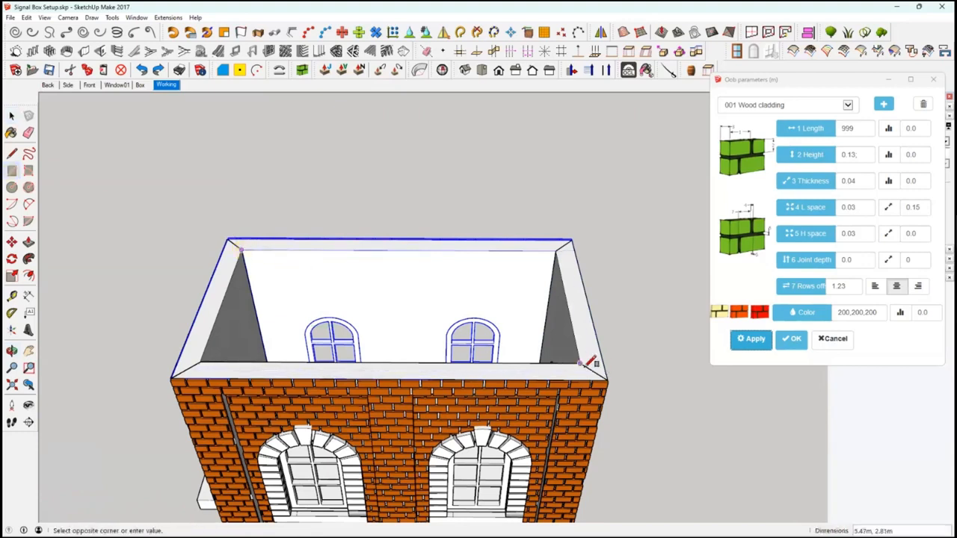
pyautogui.click(581, 364)
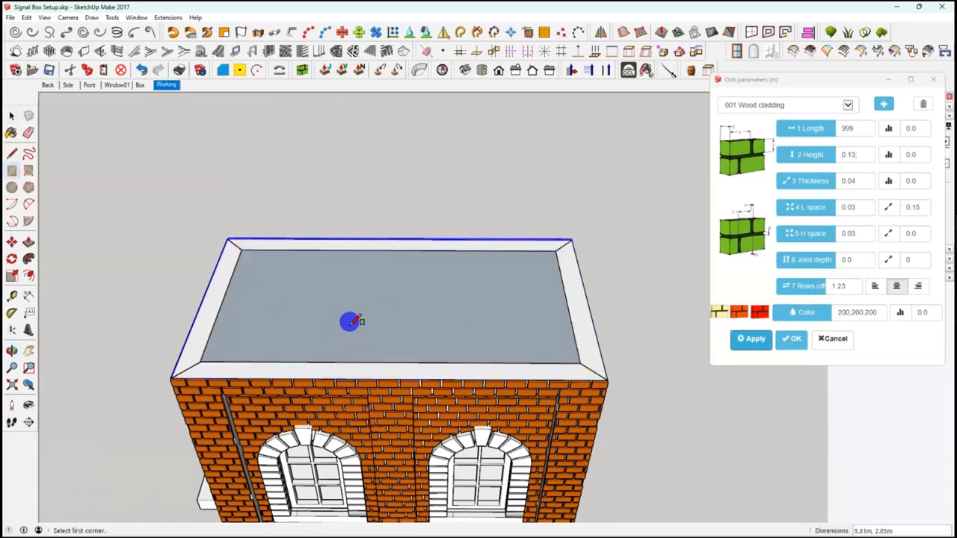
# Reverse the new rectangle's face and thicken it into a floor slab with Push/Pull.
pyautogui.rightClick(352, 320)
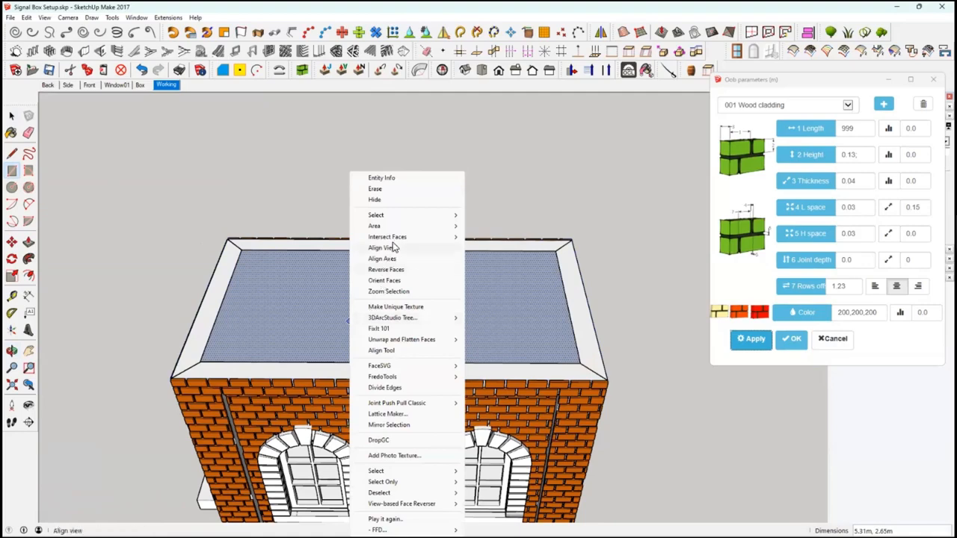
pyautogui.click(392, 258)
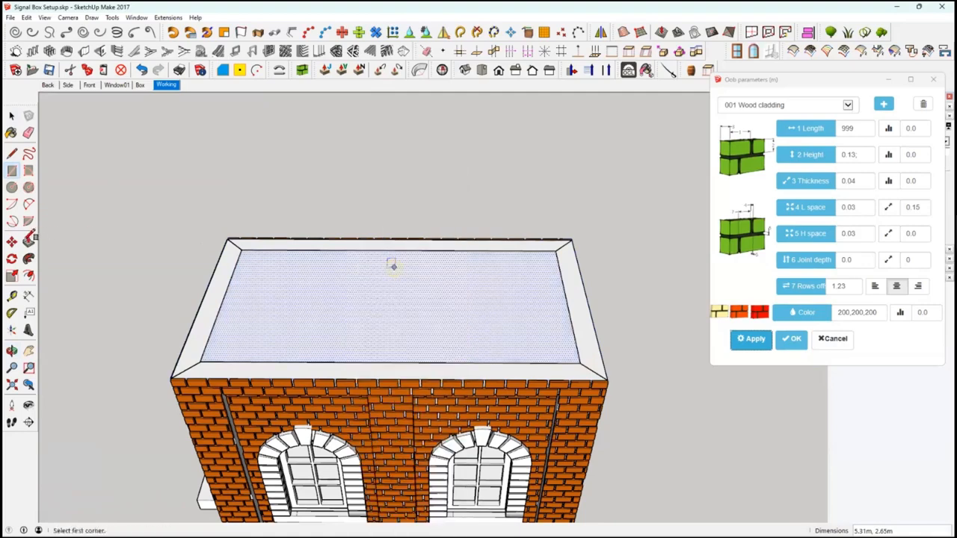
pyautogui.click(28, 242)
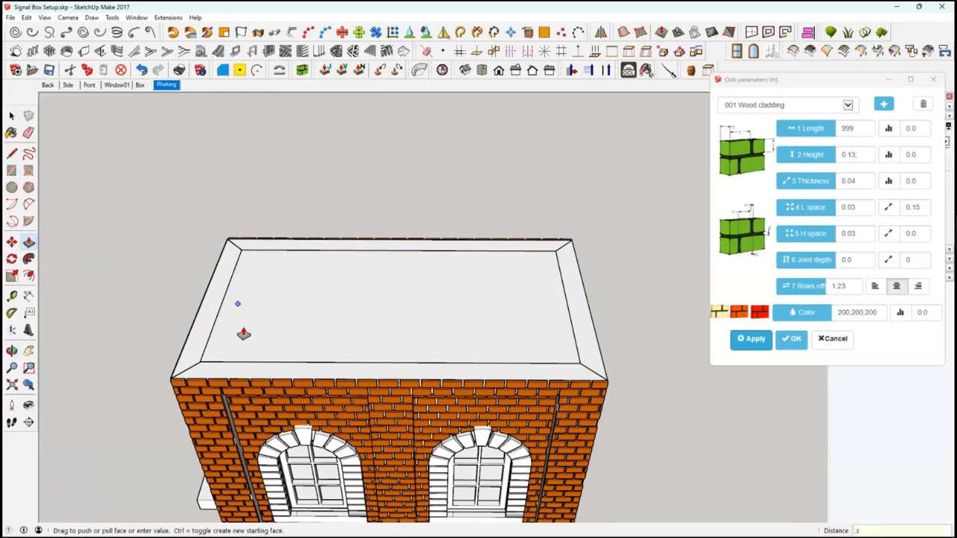
pyautogui.press('Return')
# Select all geometry of the floor slab, make it a group and clear the selection.
pyautogui.press('space')
pyautogui.click(271, 326)
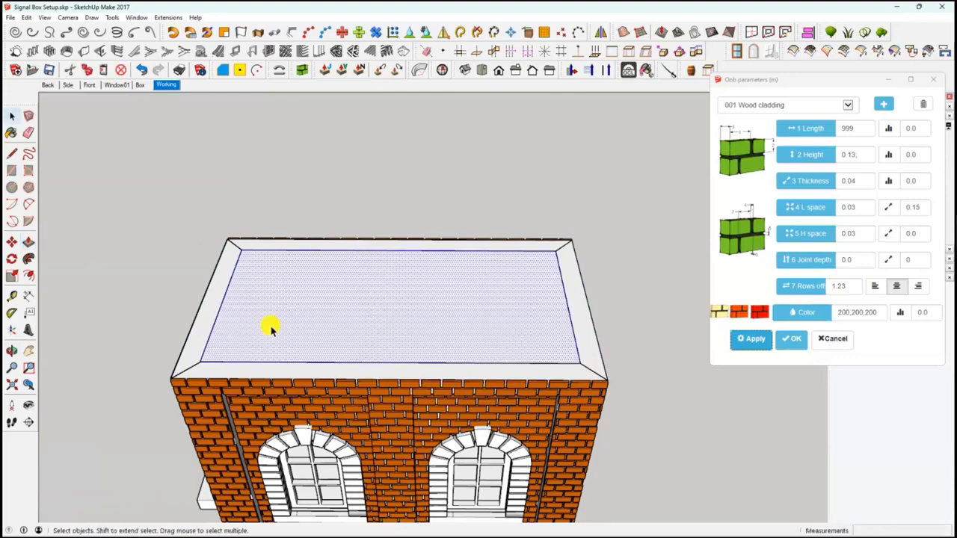
pyautogui.rightClick(269, 327)
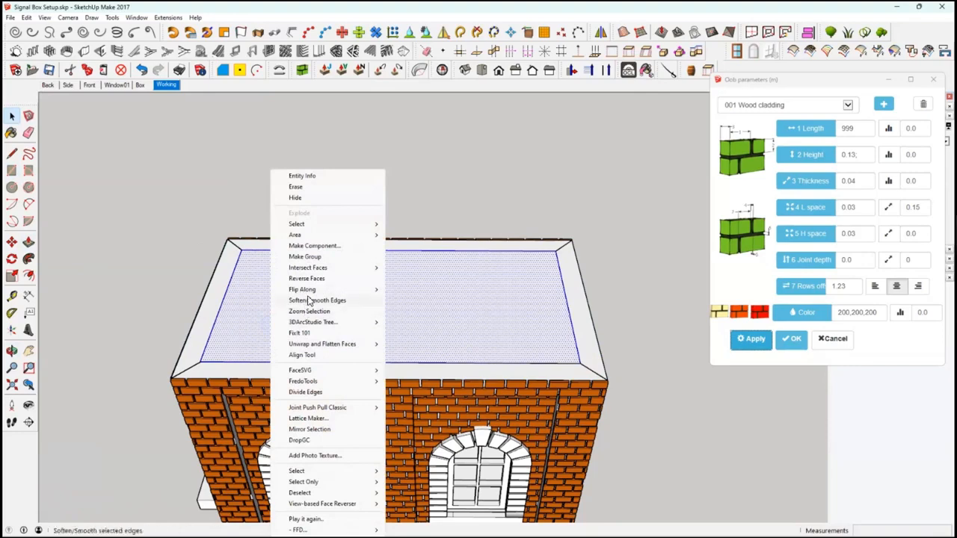
pyautogui.click(322, 257)
pyautogui.click(113, 284)
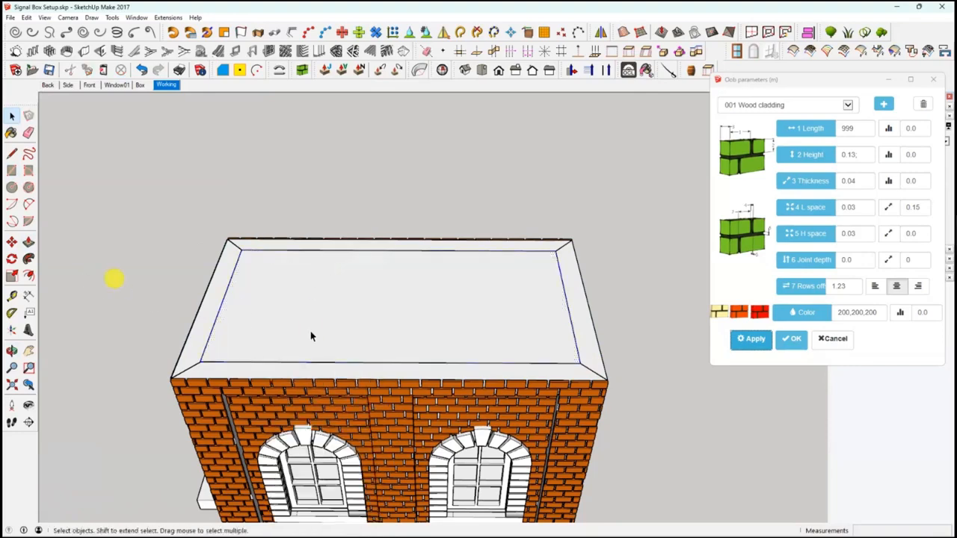
# Hide the floor slab's group to look inside the walls, and undo the hiding.
pyautogui.click(310, 326)
pyautogui.rightClick(308, 326)
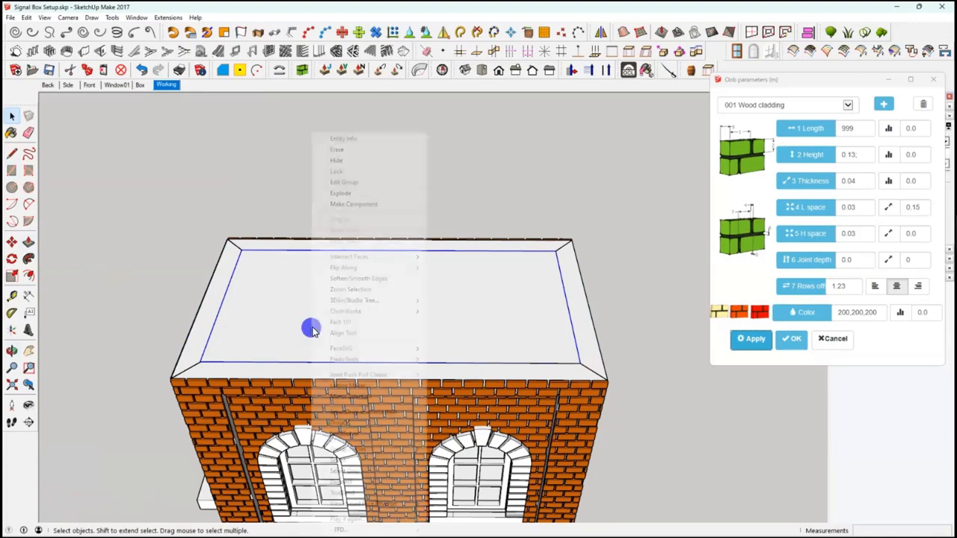
pyautogui.click(348, 160)
pyautogui.moveTo(523, 334); pyautogui.dragTo(326, 283, button='middle')
pyautogui.moveTo(449, 292); pyautogui.dragTo(568, 299, button='middle')
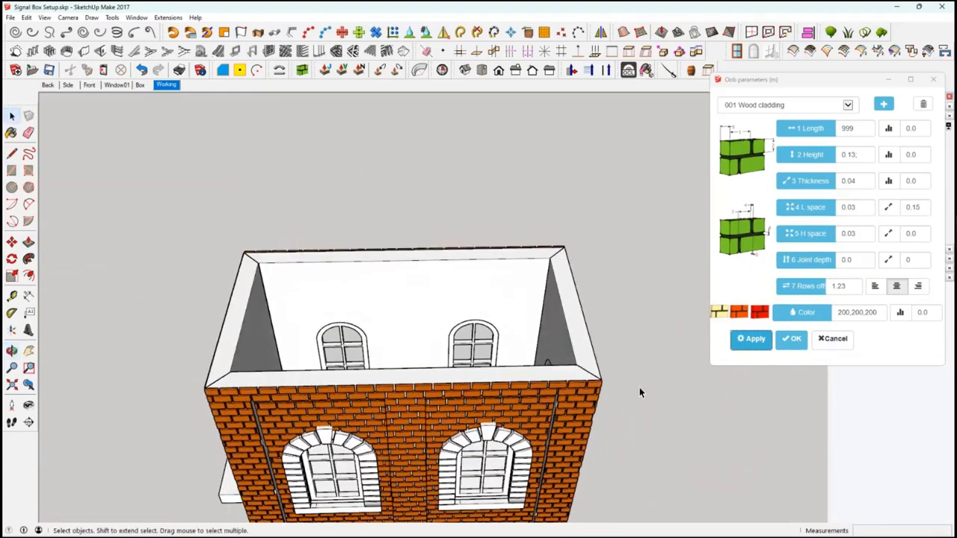
pyautogui.hotkey('ctrl', 'z')
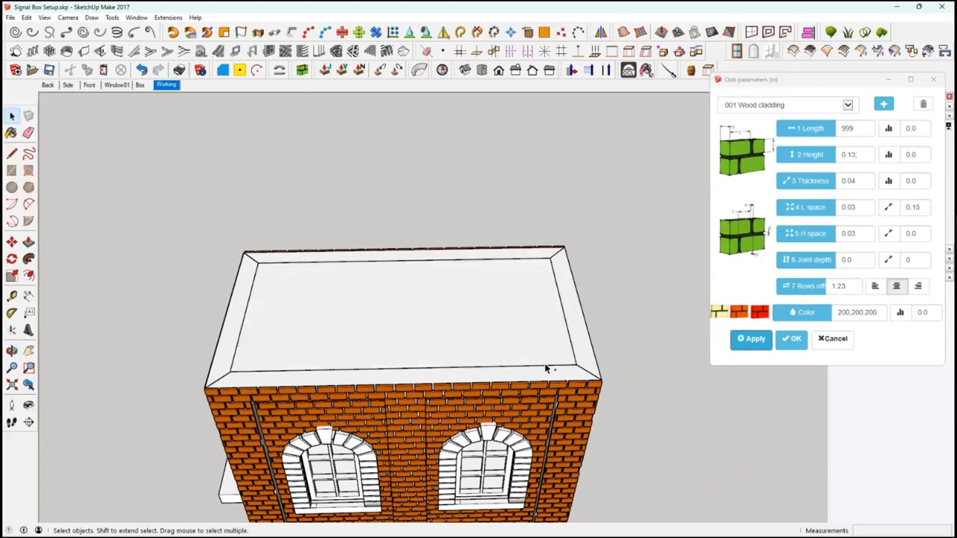
# Switch to the Box scene and measure the upper storey's height at the corner post, from the brickwork to the eaves.
pyautogui.moveTo(509, 368); pyautogui.dragTo(509, 404, button='middle')
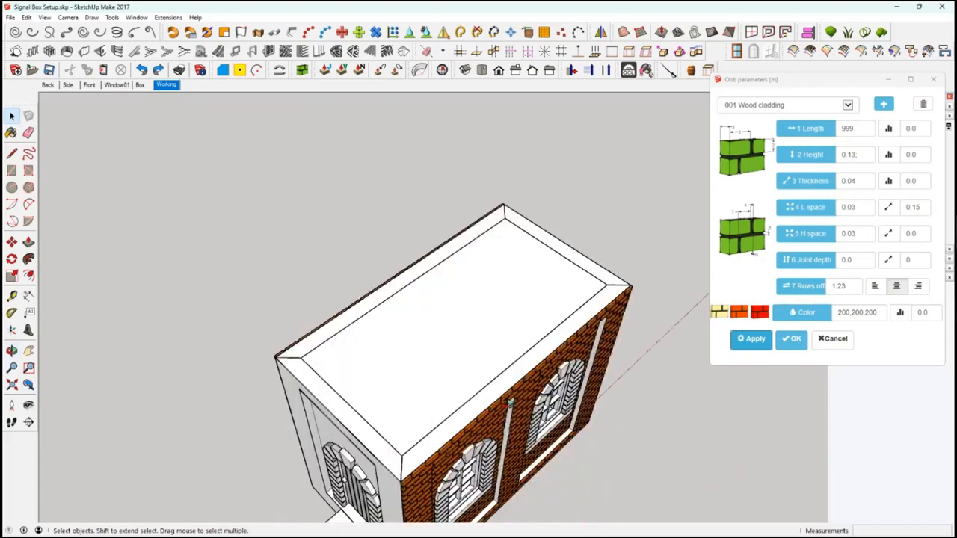
pyautogui.moveTo(594, 327); pyautogui.dragTo(196, 278, button='middle')
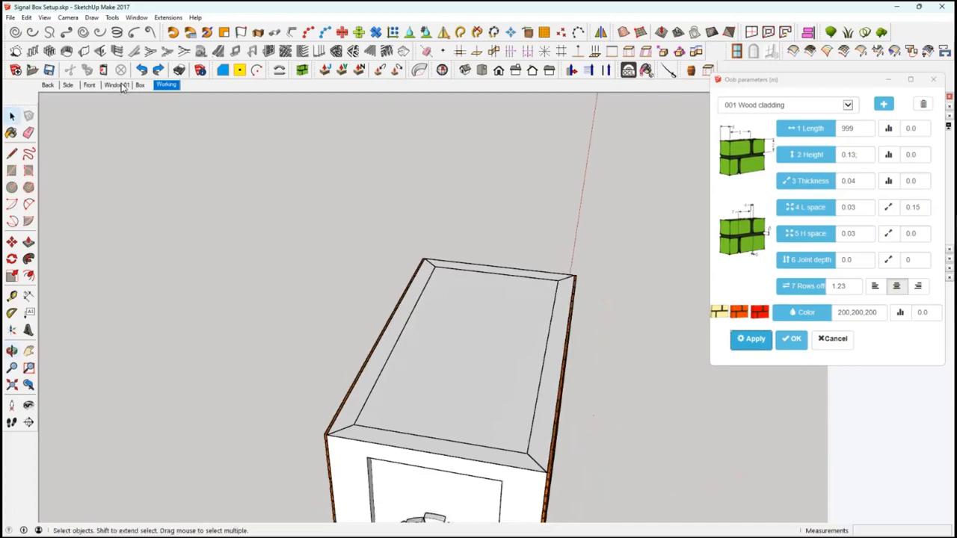
pyautogui.click(140, 84)
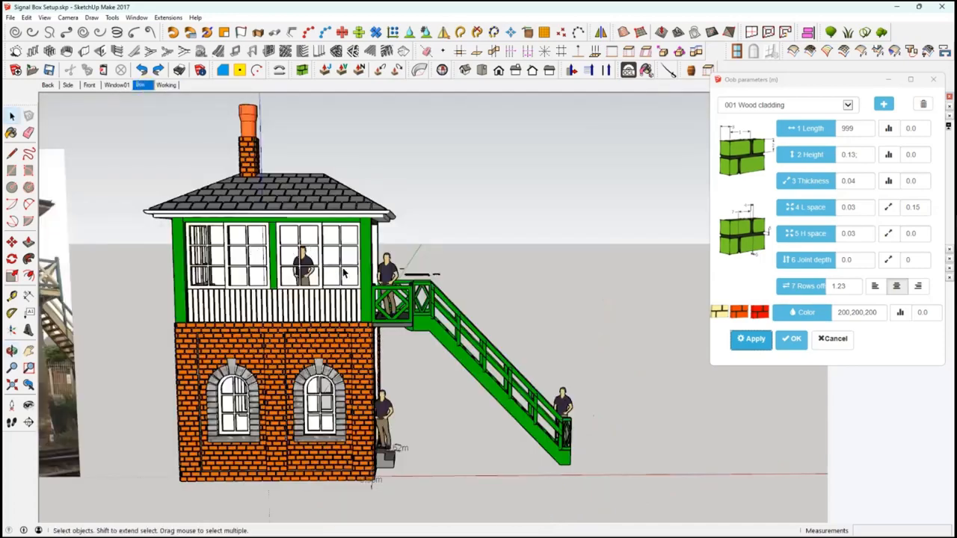
pyautogui.scroll(3, 344, 272)
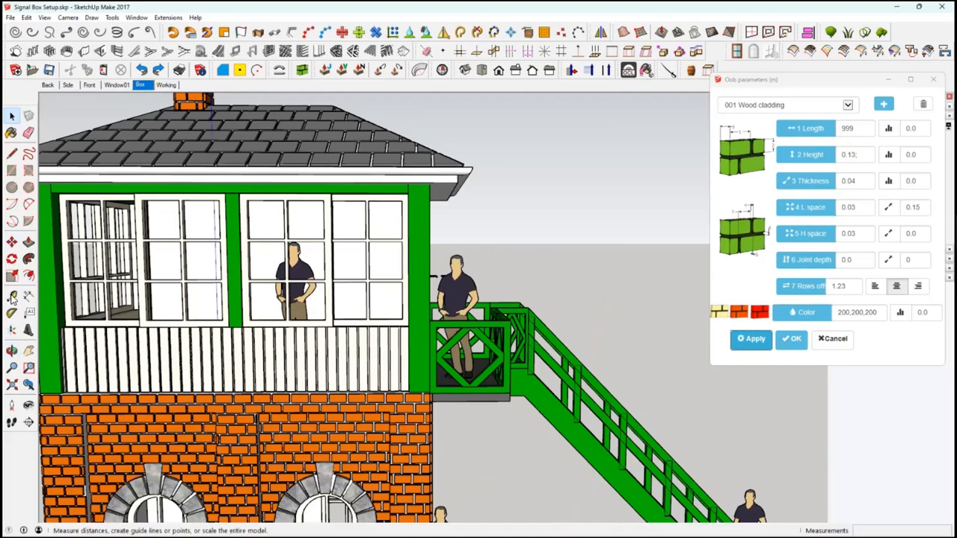
pyautogui.click(12, 295)
pyautogui.click(431, 388)
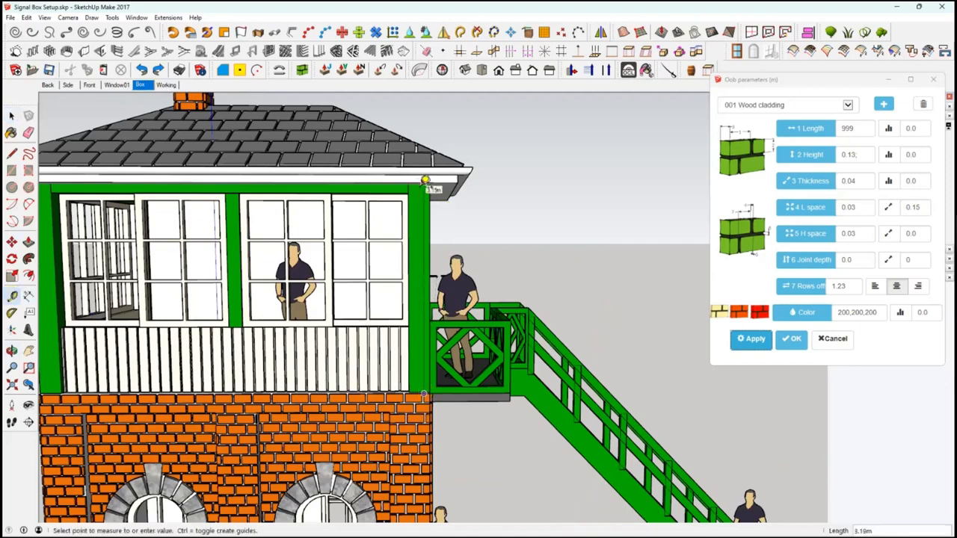
pyautogui.click(11, 114)
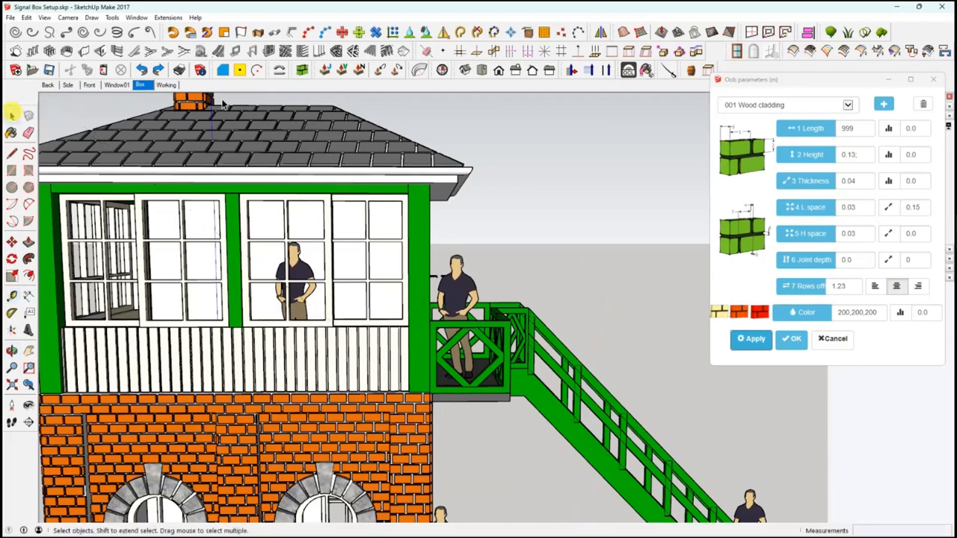
# Return to the Working scene and draw a rectangle about 5.63 m by 0.32 m along the top of the long two-window wall.
pyautogui.click(166, 84)
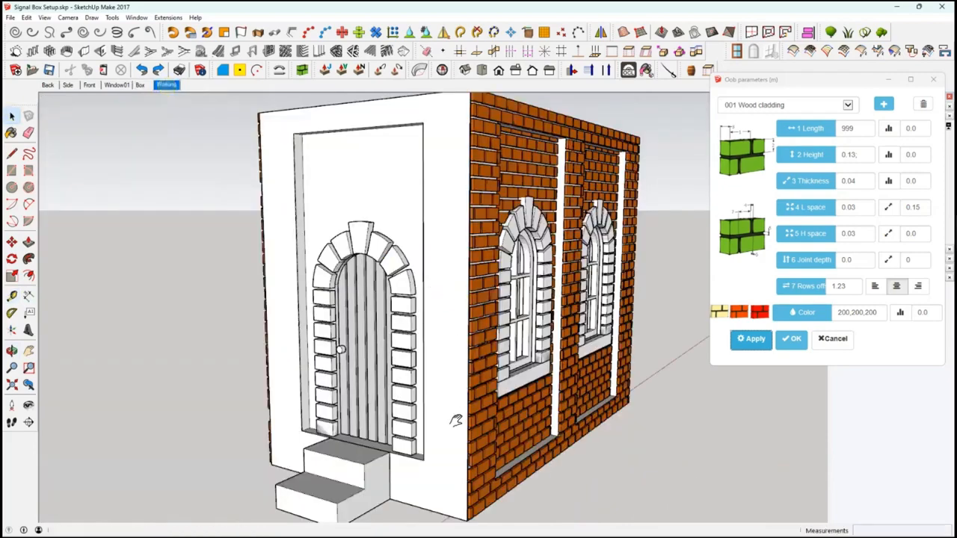
pyautogui.moveTo(456, 420); pyautogui.dragTo(353, 449, button='middle')
pyautogui.moveTo(288, 464); pyautogui.dragTo(661, 282, button='middle')
pyautogui.click(662, 282)
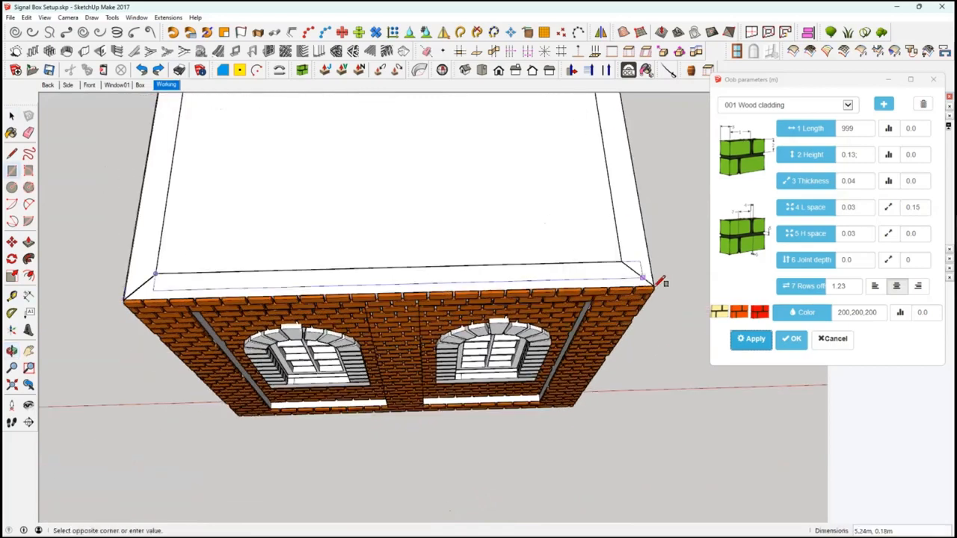
pyautogui.click(656, 284)
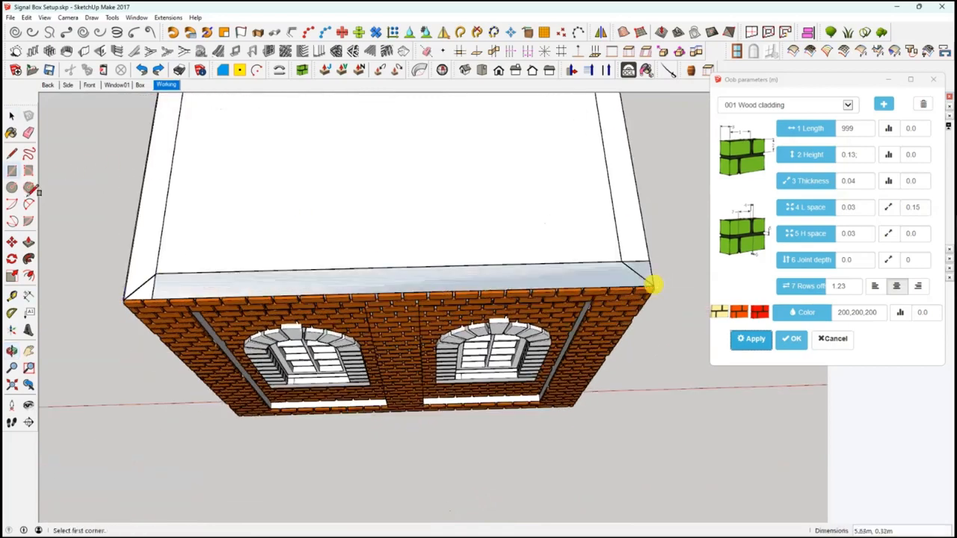
pyautogui.click(652, 284)
# Scale the wall-top rectangle along the red axis at its short end so it reaches the wall's outer corner.
pyautogui.press('space')
pyautogui.click(267, 290)
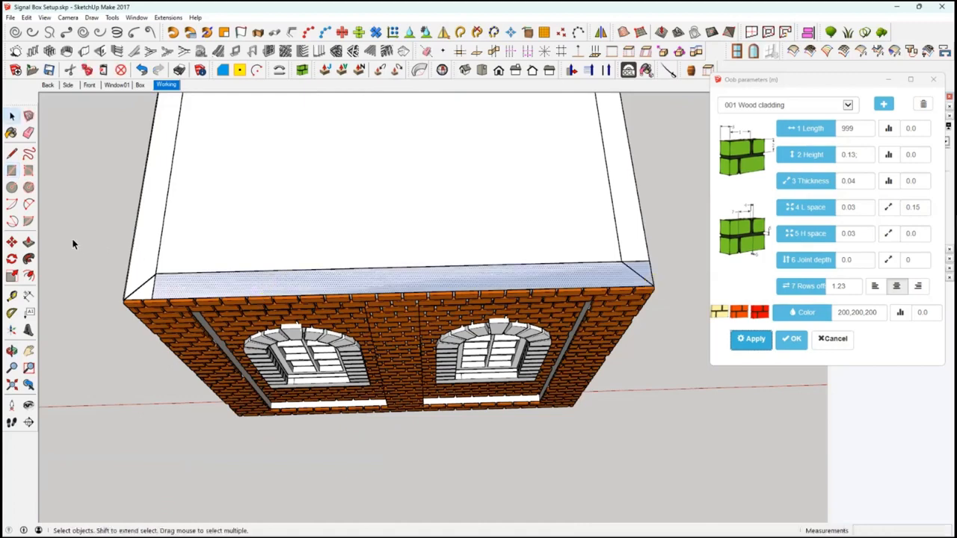
pyautogui.click(11, 275)
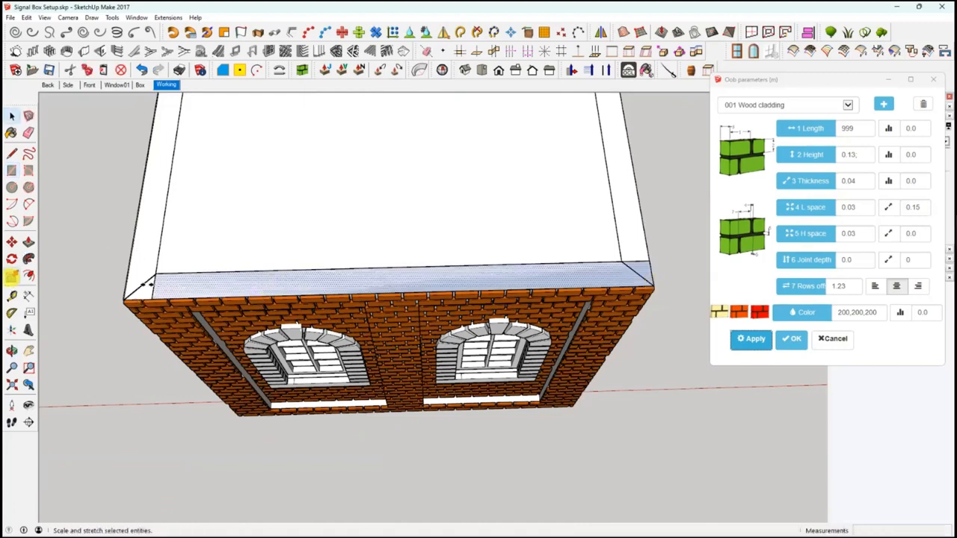
pyautogui.moveTo(150, 285); pyautogui.dragTo(129, 284)
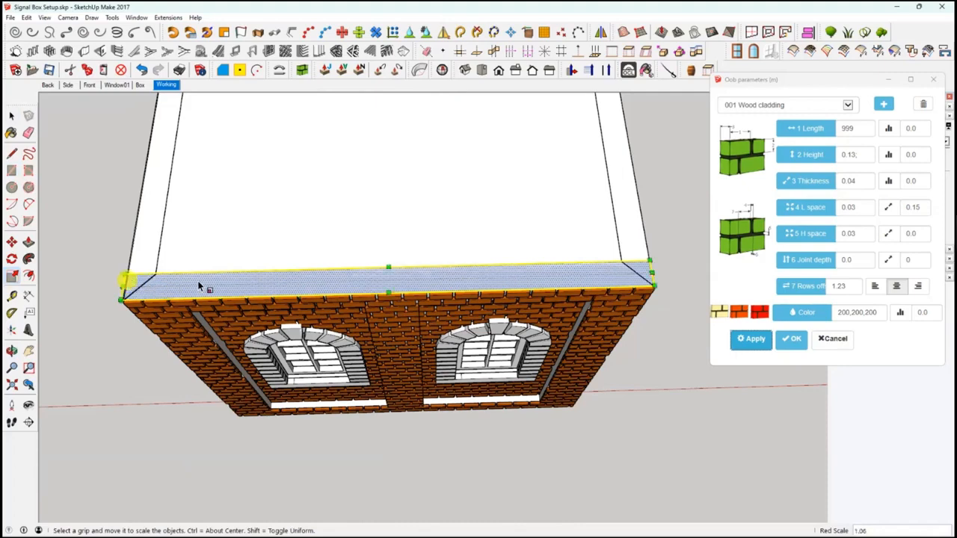
pyautogui.moveTo(573, 178); pyautogui.dragTo(297, 348, button='middle')
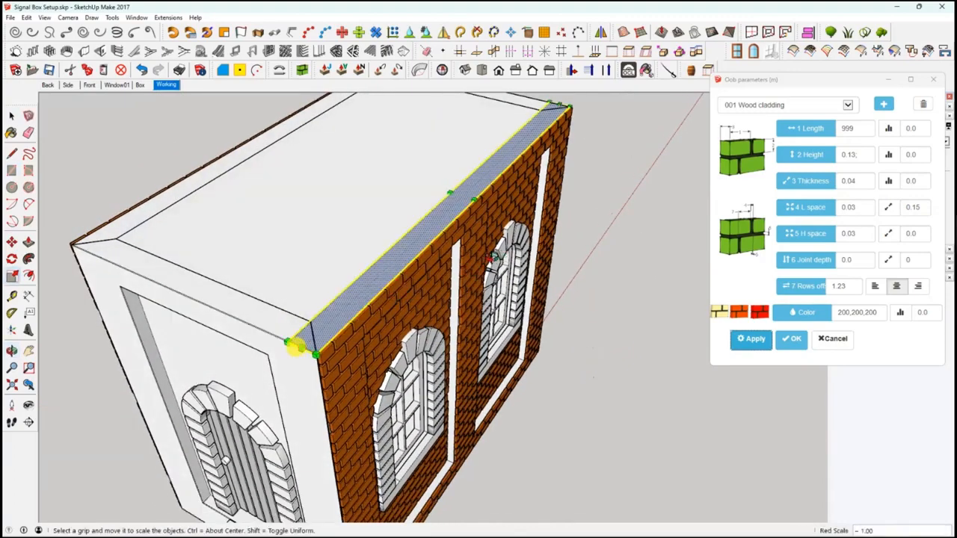
# Switch to the Box scene, find the brick side of the upper storey and measure its height at the corner post.
pyautogui.moveTo(228, 311); pyautogui.dragTo(28, 243, button='middle')
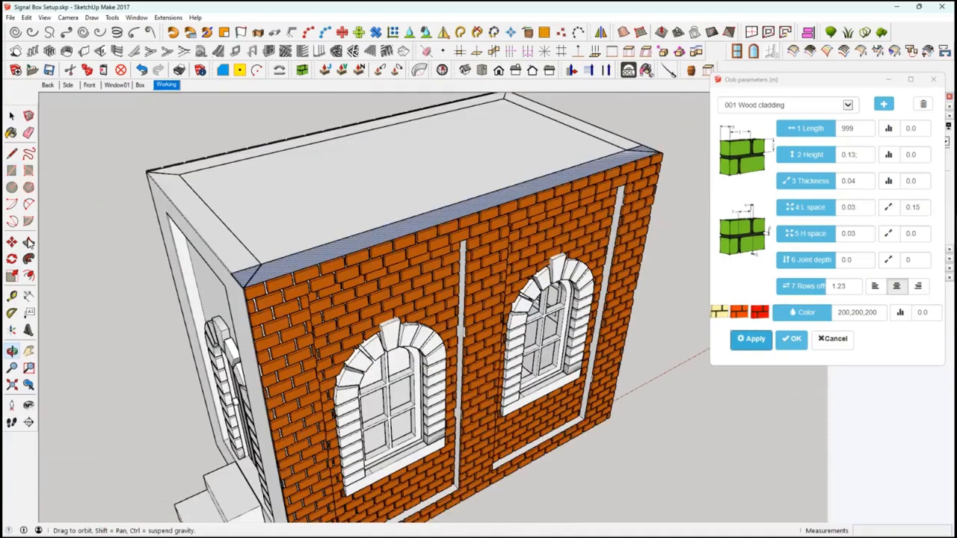
pyautogui.moveTo(249, 271); pyautogui.dragTo(358, 422, button='middle')
pyautogui.press('p')
pyautogui.scroll(-2, 359, 423)
pyautogui.moveTo(261, 77); pyautogui.dragTo(143, 89, button='middle')
pyautogui.press('pageup')
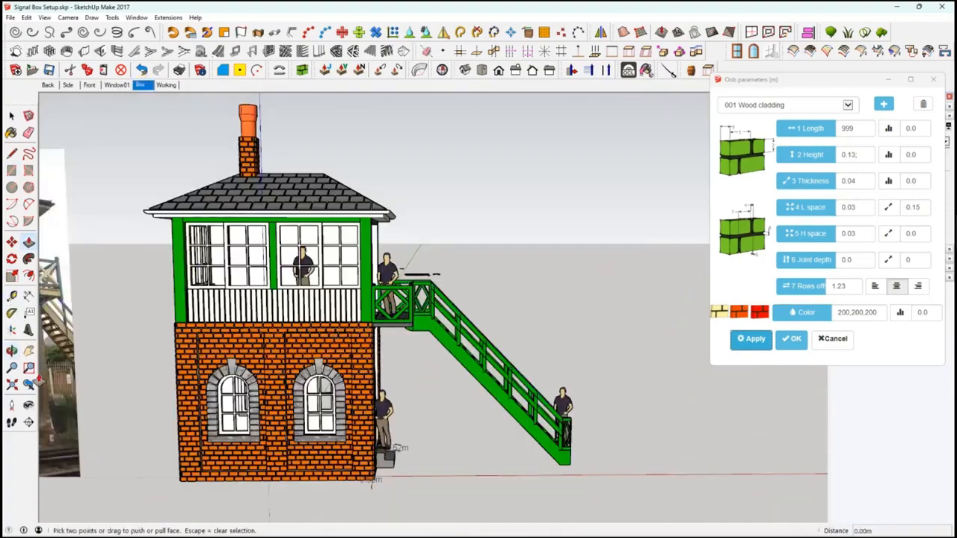
pyautogui.moveTo(39, 381); pyautogui.dragTo(28, 331, button='middle')
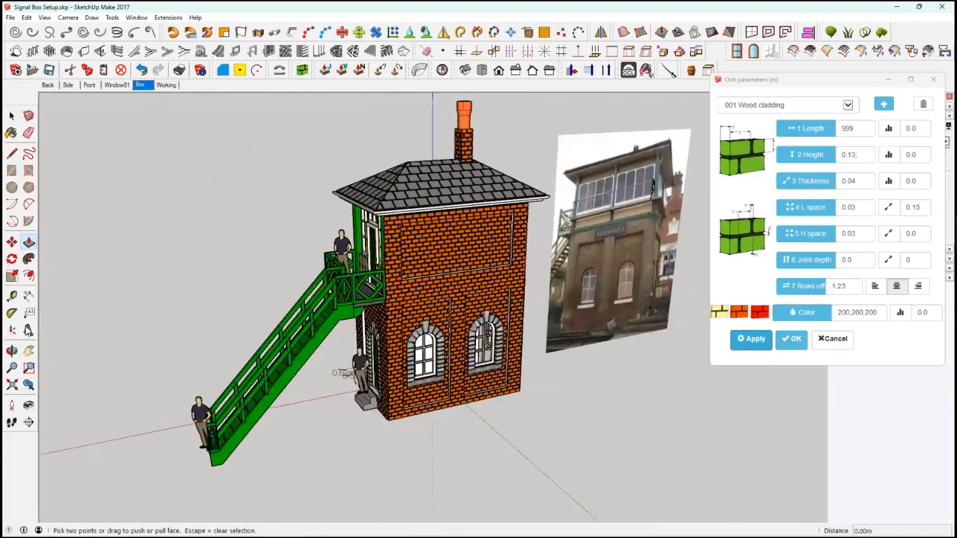
pyautogui.moveTo(471, 269); pyautogui.dragTo(29, 314, button='middle')
pyautogui.scroll(1, 19, 282)
pyautogui.scroll(3, 17, 310)
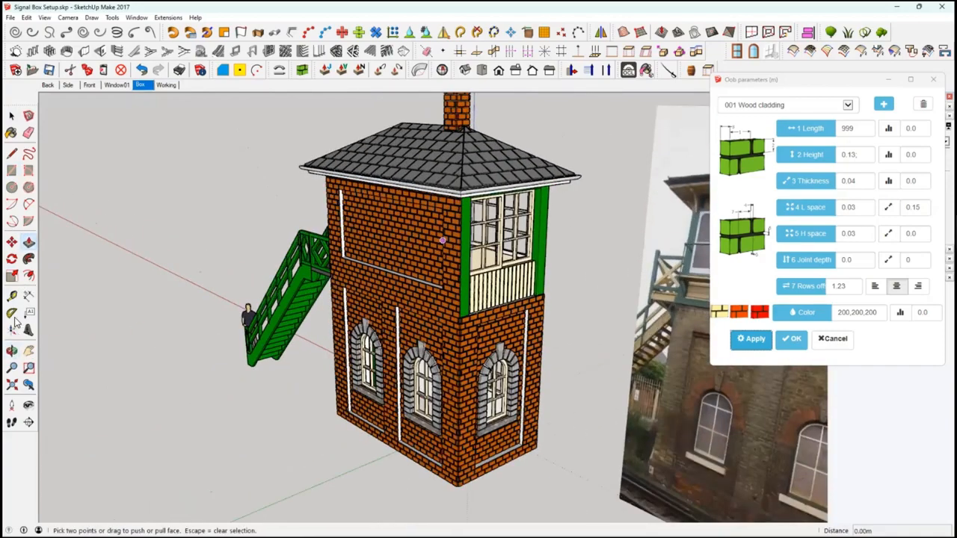
pyautogui.scroll(2, 488, 364)
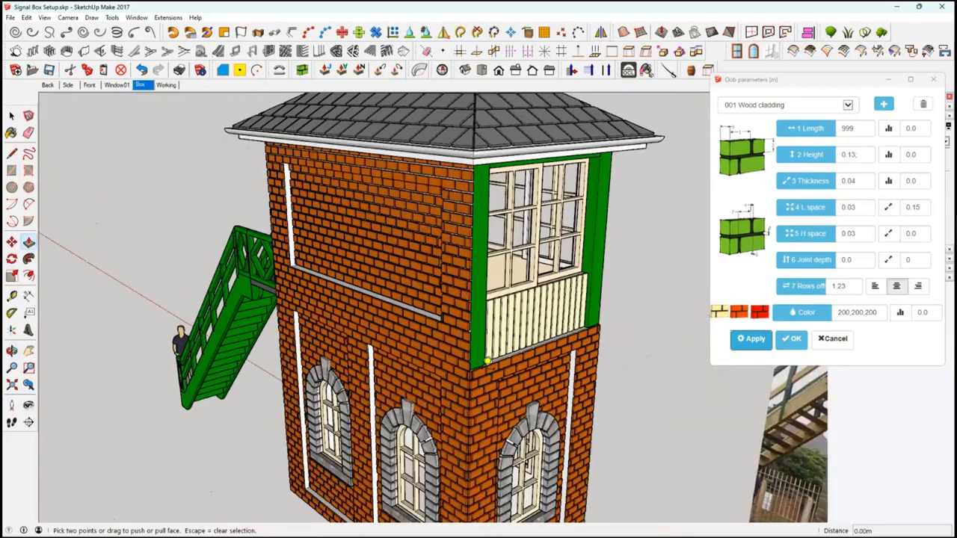
pyautogui.click(11, 297)
pyautogui.click(488, 163)
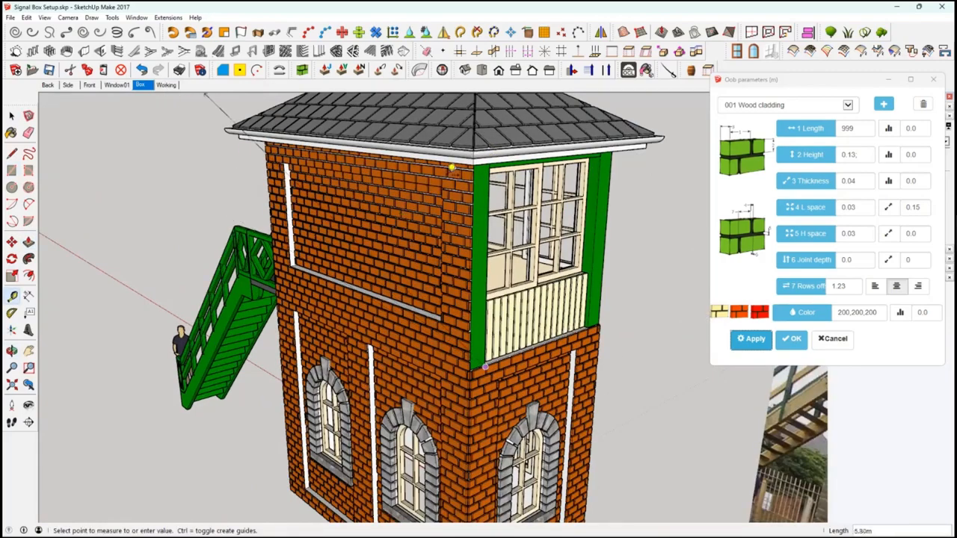
# Return to the Working scene and extrude the wall-top rectangle upward 3.20 m to form the upper storey wall.
pyautogui.press('pagedown')
pyautogui.moveTo(388, 272); pyautogui.dragTo(402, 249, button='middle')
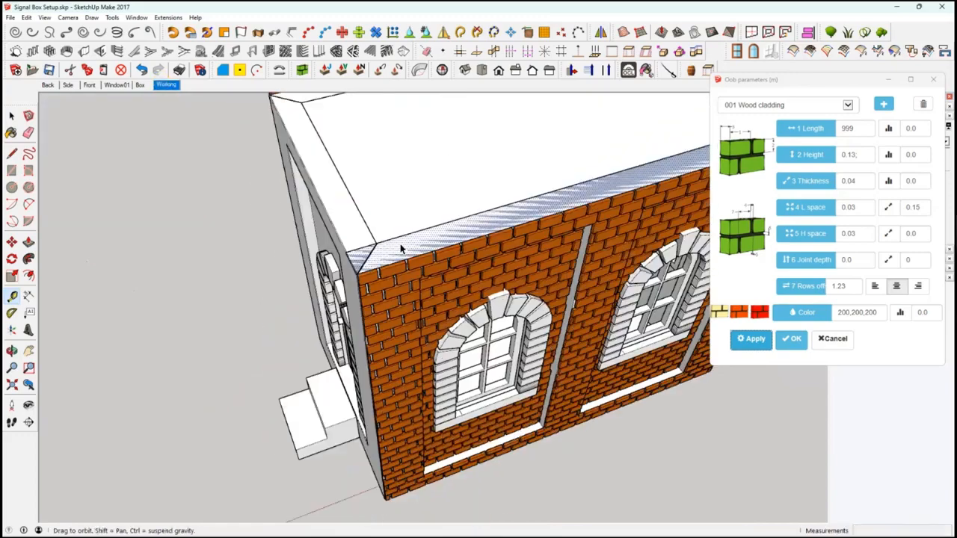
pyautogui.press('space')
pyautogui.click(402, 249)
pyautogui.rightClick(404, 255)
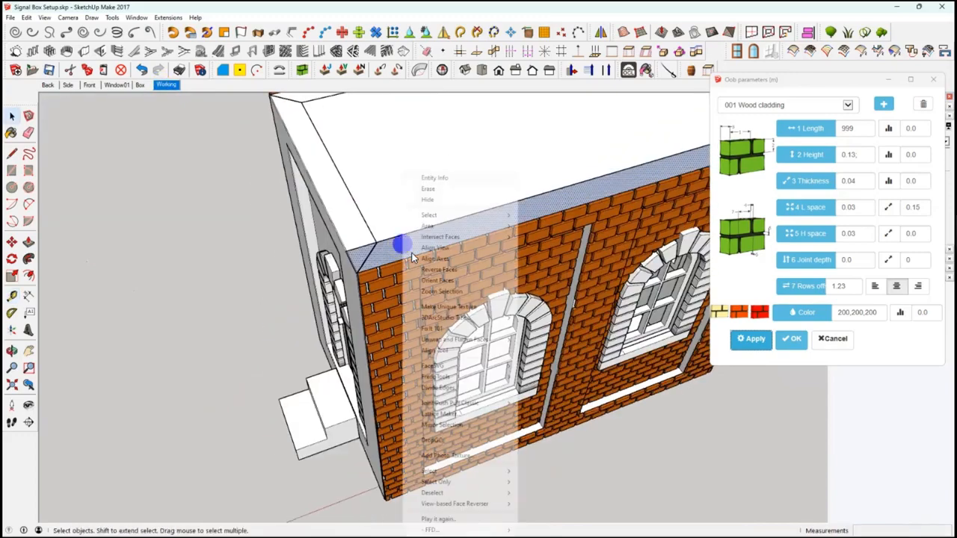
pyautogui.press('Escape')
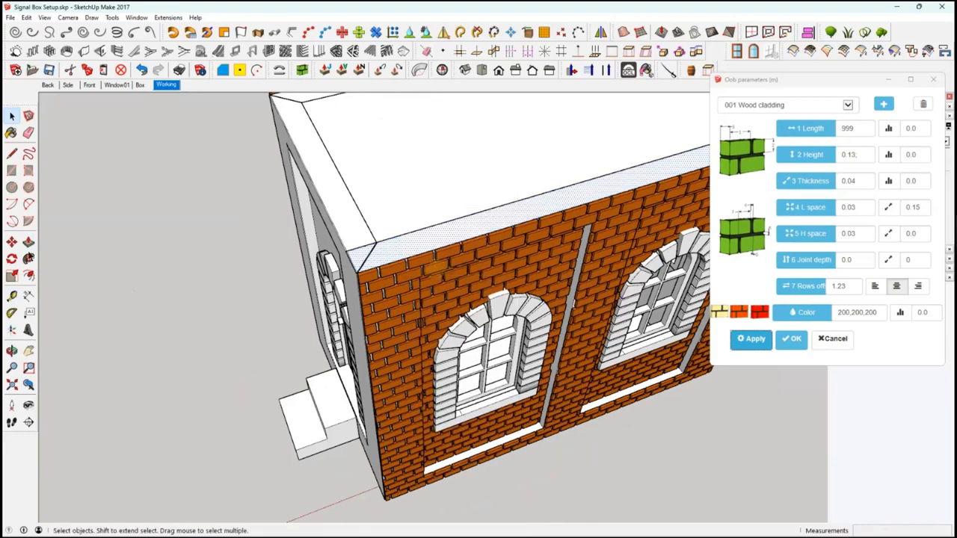
pyautogui.click(28, 242)
pyautogui.moveTo(416, 237); pyautogui.dragTo(438, 194)
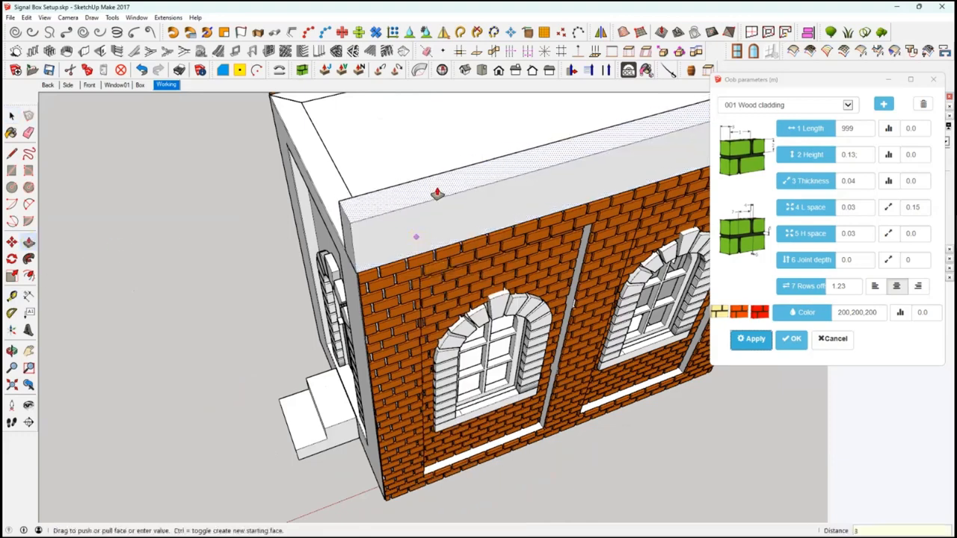
pyautogui.moveTo(437, 193); pyautogui.dragTo(482, 212)
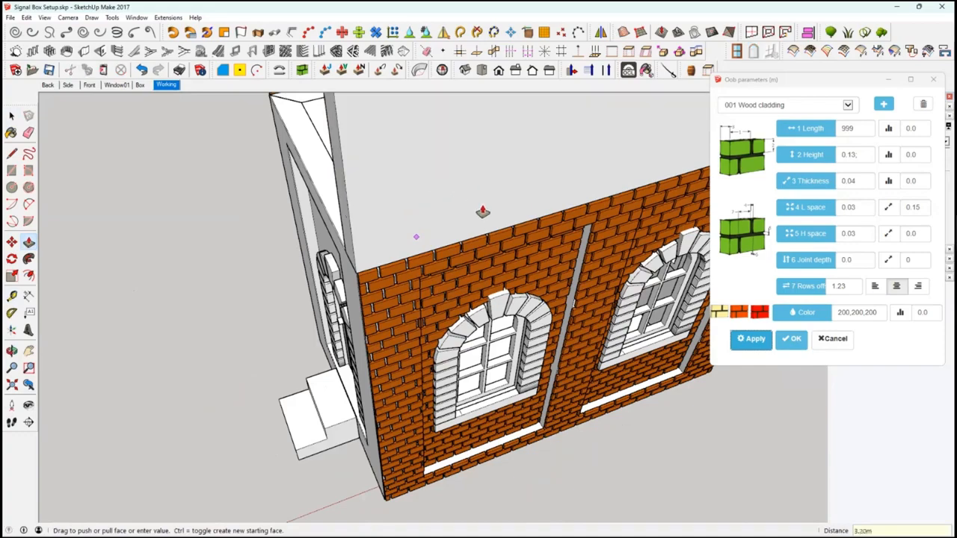
# Offset the outline of the upper wall's outer face inward by 0.62 m.
pyautogui.moveTo(379, 355); pyautogui.dragTo(473, 323, button='middle')
pyautogui.scroll(-3, 464, 323)
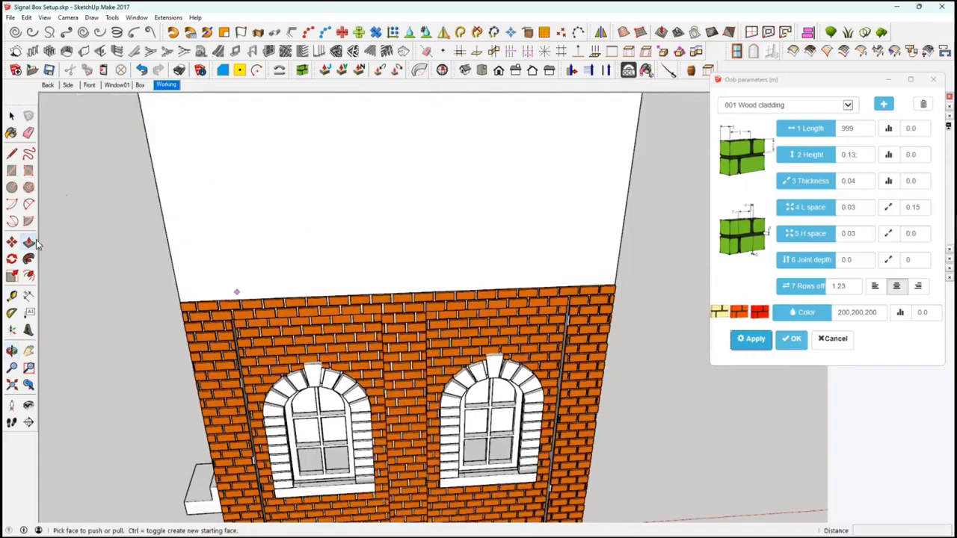
pyautogui.scroll(-3, 331, 330)
pyautogui.moveTo(331, 329); pyautogui.dragTo(293, 314, button='middle')
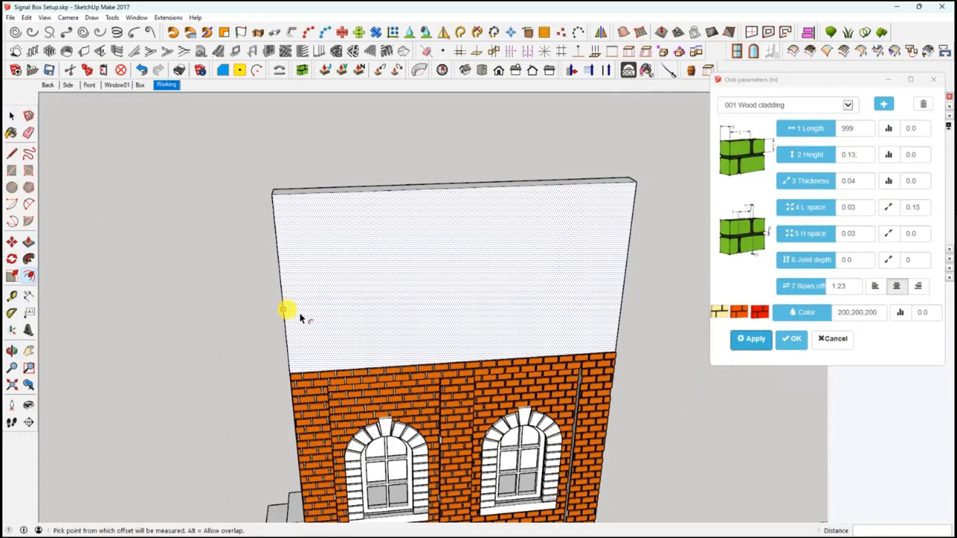
pyautogui.press('Escape')
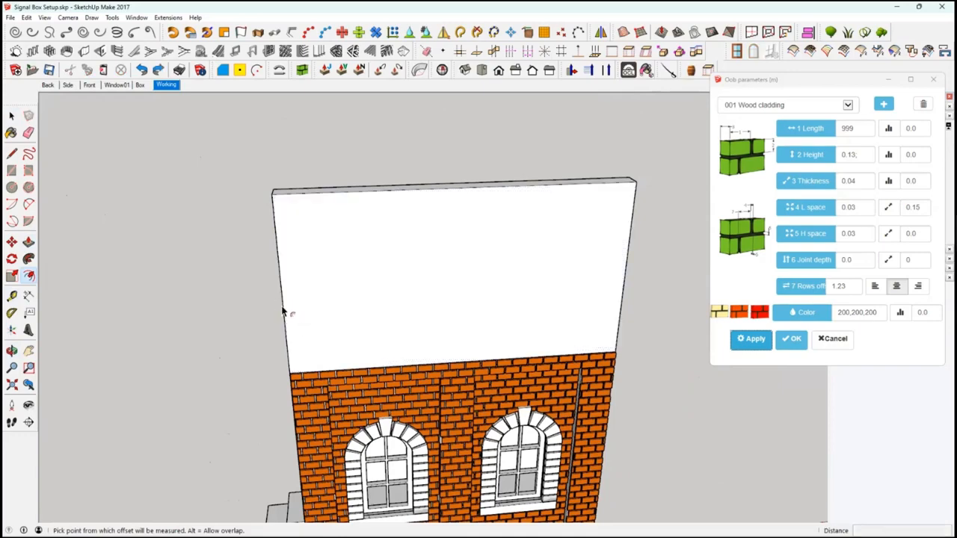
pyautogui.click(287, 310)
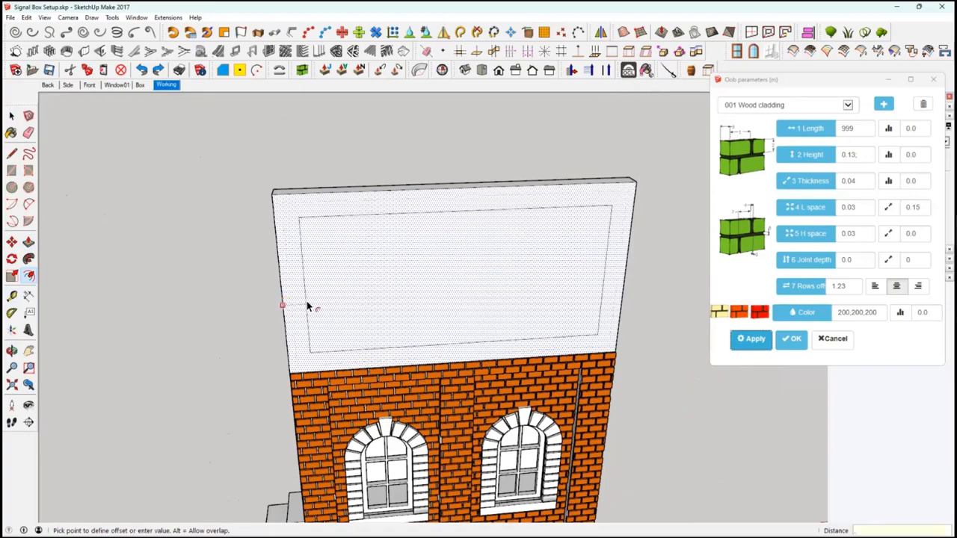
pyautogui.write('.62')
pyautogui.press('Return')
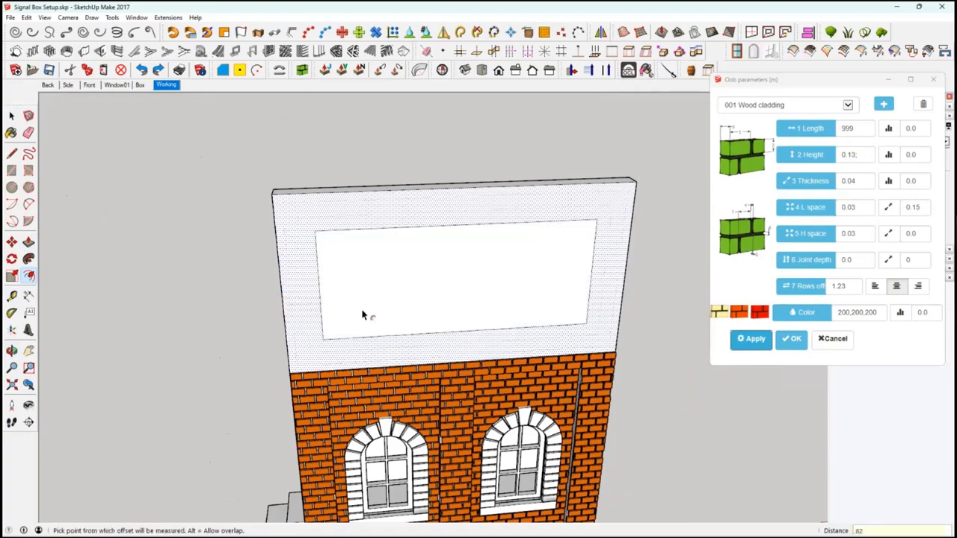
# Try to push/pull the upper wall's inset panel outward by 0.16 m.
pyautogui.moveTo(394, 309); pyautogui.dragTo(278, 299, button='middle')
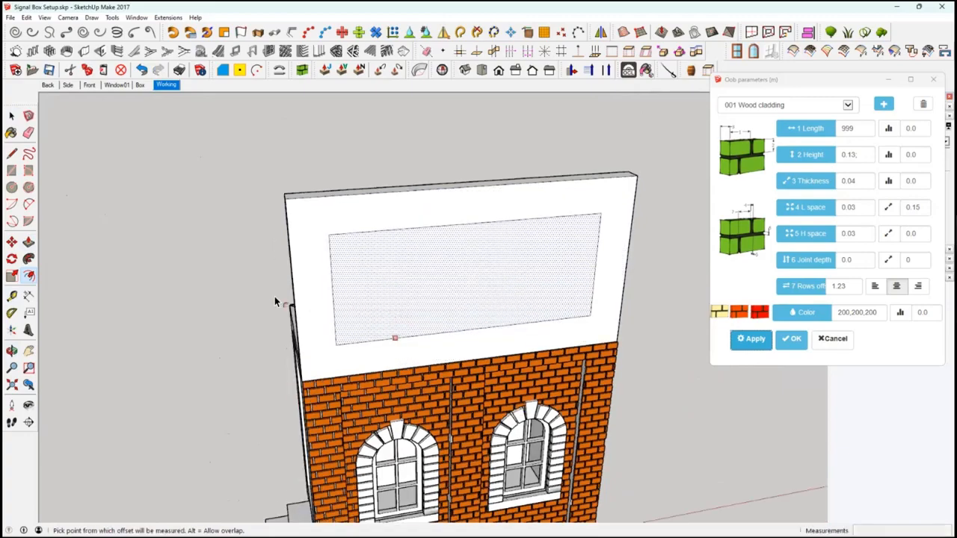
pyautogui.click(28, 242)
pyautogui.click(359, 312)
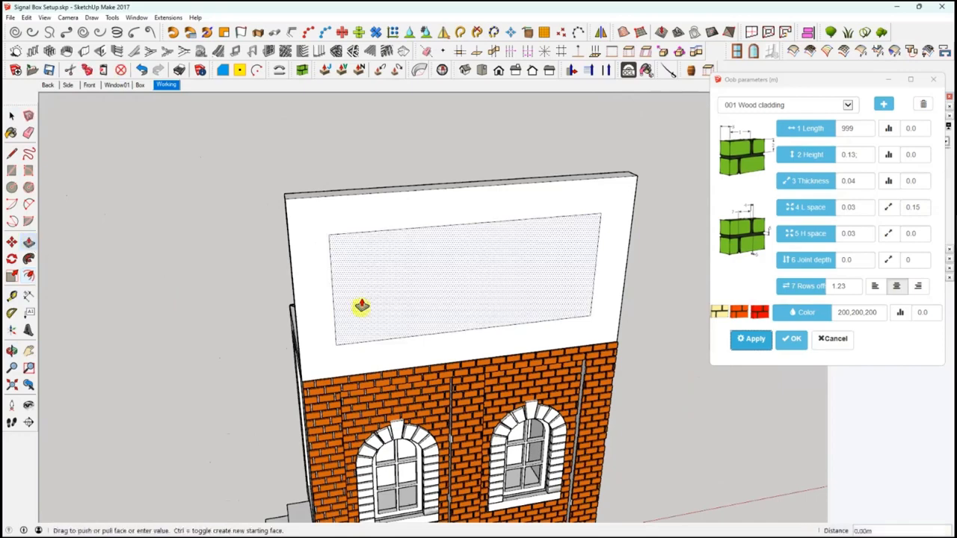
pyautogui.click(382, 317)
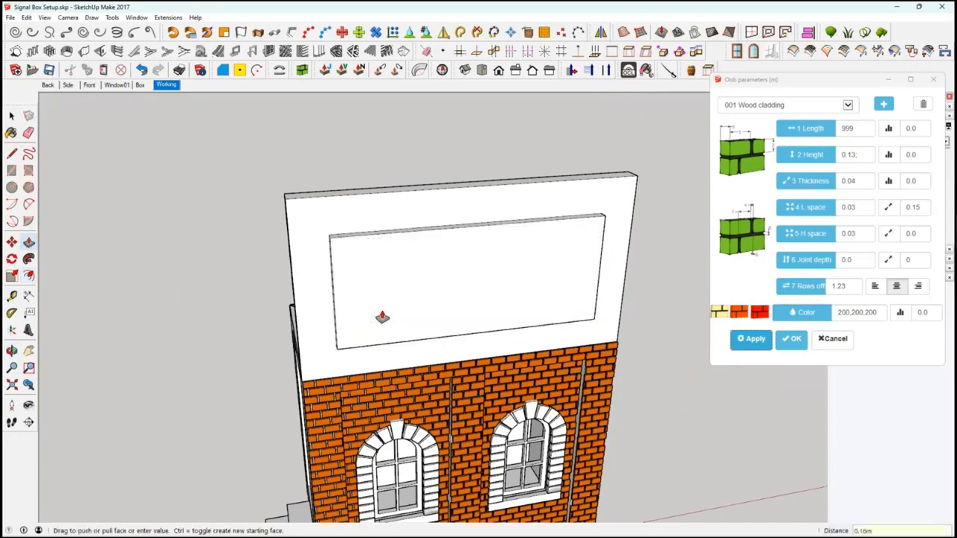
pyautogui.moveTo(481, 296); pyautogui.dragTo(384, 397, button='middle')
pyautogui.scroll(3, 391, 340)
pyautogui.scroll(1, 409, 484)
pyautogui.moveTo(401, 523); pyautogui.dragTo(356, 207, button='middle')
pyautogui.press('t')
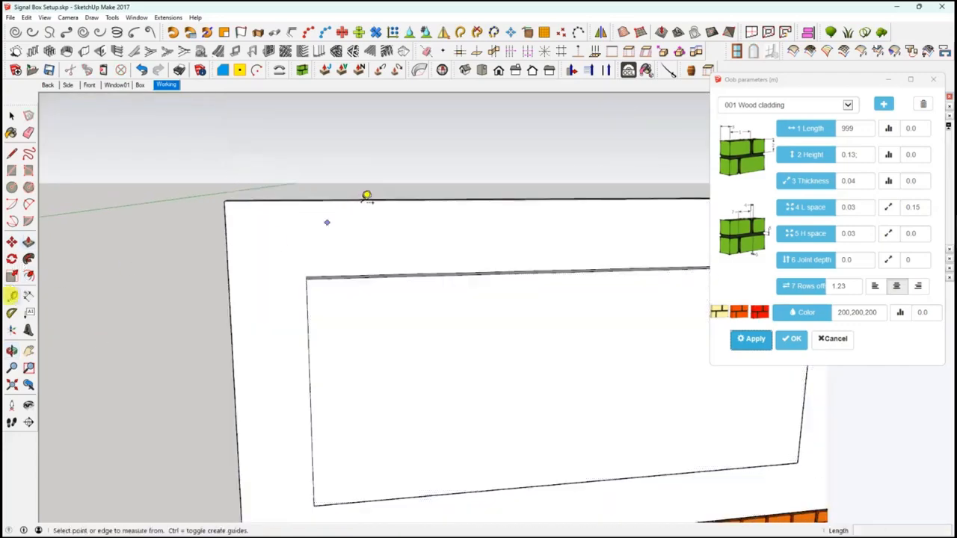
pyautogui.click(360, 201)
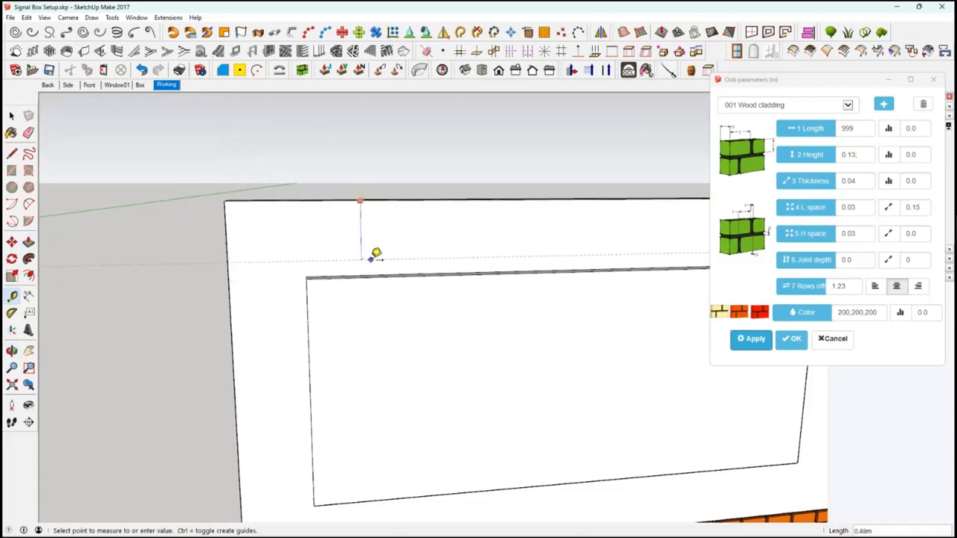
pyautogui.press('Escape')
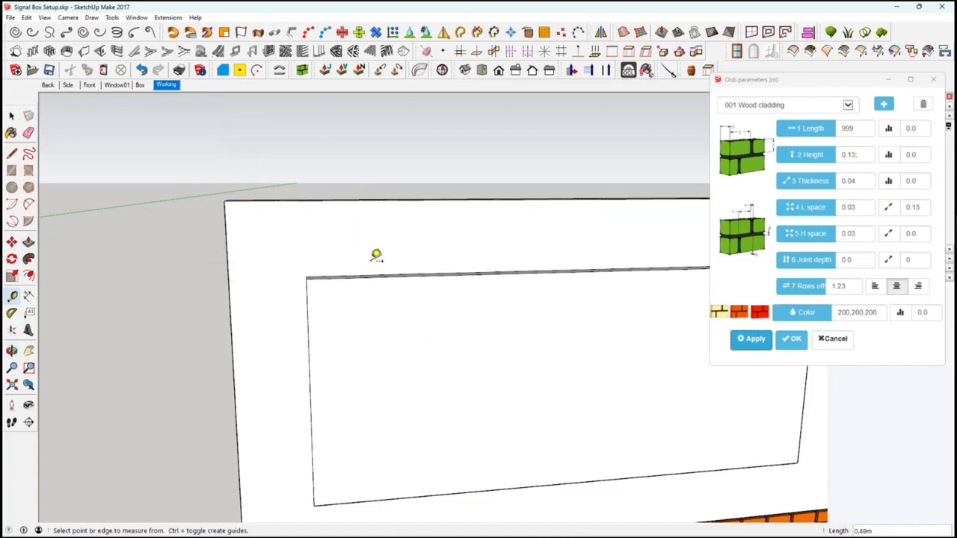
# Inspect the raised panel from the wall's end and undo its extrusion.
pyautogui.scroll(-2, 377, 327)
pyautogui.moveTo(385, 288)
pyautogui.mouseDown(button='middle')
pyautogui.moveTo(364, 312)
pyautogui.moveTo(370, 308)
pyautogui.mouseUp(button='middle')
pyautogui.moveTo(309, 329)
pyautogui.mouseDown(button='middle')
pyautogui.moveTo(406, 286)
pyautogui.moveTo(297, 351)
pyautogui.moveTo(231, 337)
pyautogui.moveTo(242, 338)
pyautogui.moveTo(241, 278)
pyautogui.moveTo(335, 359)
pyautogui.moveTo(432, 360)
pyautogui.moveTo(432, 336)
pyautogui.moveTo(367, 320)
pyautogui.moveTo(435, 267)
pyautogui.mouseUp(button='middle')
pyautogui.scroll(4, 241, 337)
pyautogui.scroll(-3, 380, 303)
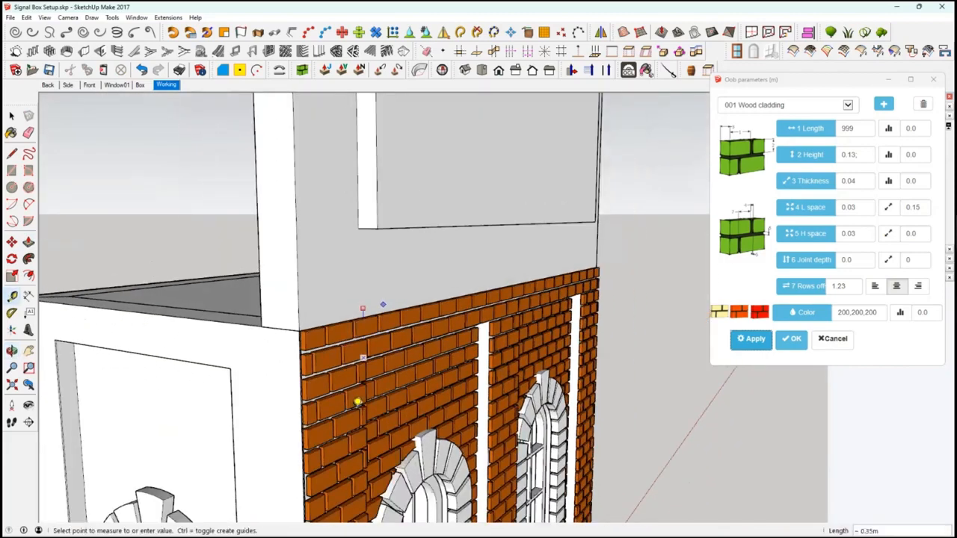
pyautogui.moveTo(357, 406)
pyautogui.mouseDown(button='middle')
pyautogui.moveTo(373, 316)
pyautogui.moveTo(374, 336)
pyautogui.moveTo(384, 327)
pyautogui.mouseUp(button='middle')
# Recess the upper wall's inset panel 0.16 m into the wall.
pyautogui.press('space')
pyautogui.click(395, 331)
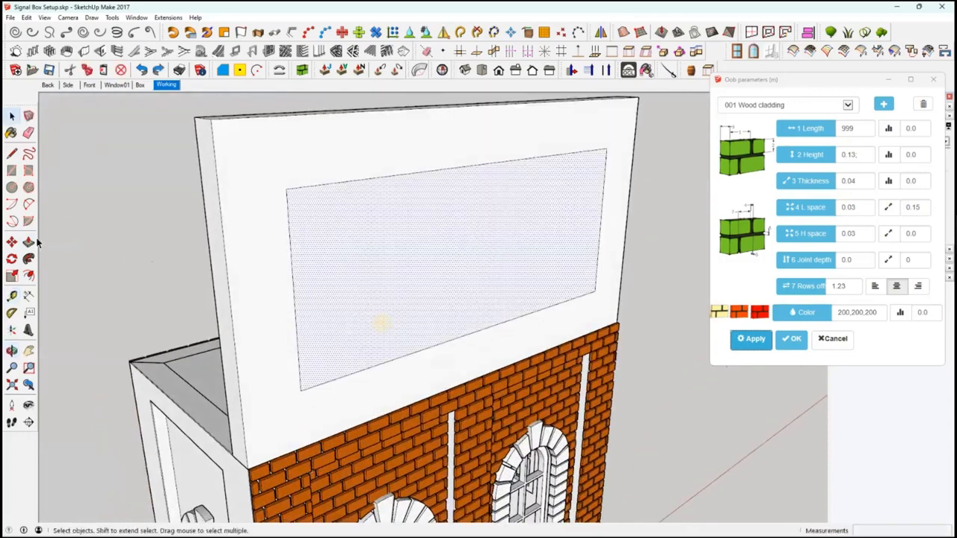
pyautogui.press('p')
pyautogui.moveTo(374, 315); pyautogui.dragTo(358, 295)
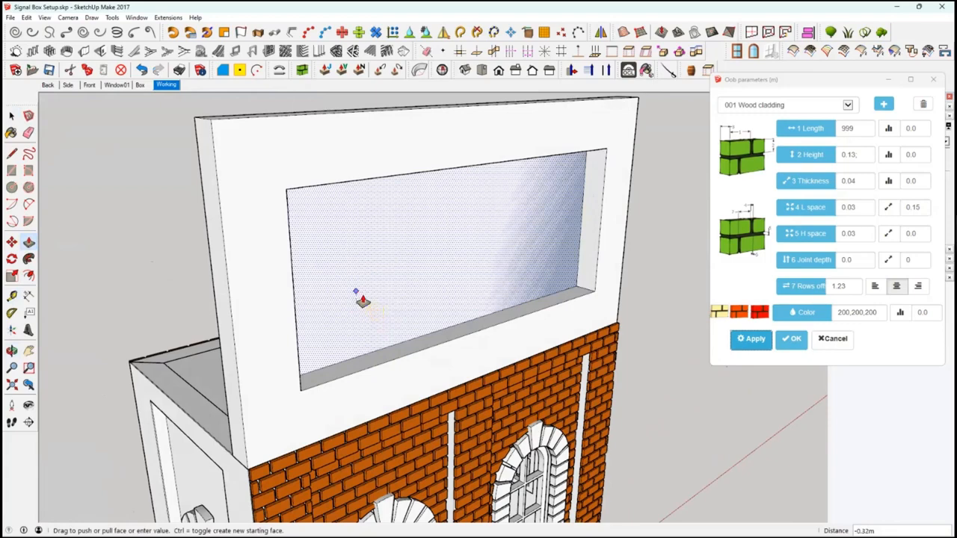
pyautogui.press('Return')
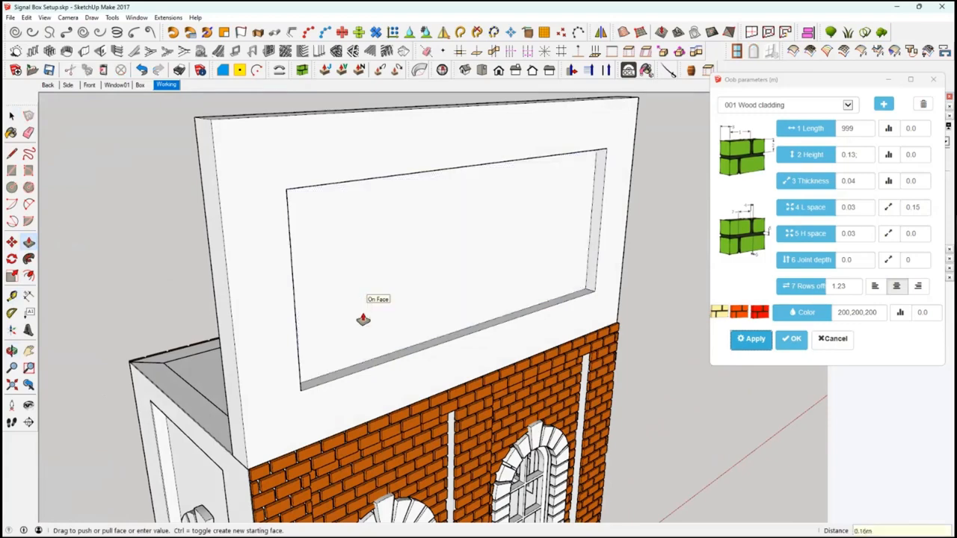
# Place a guide line on the upper wall 0.29 m below its top edge.
pyautogui.click(11, 297)
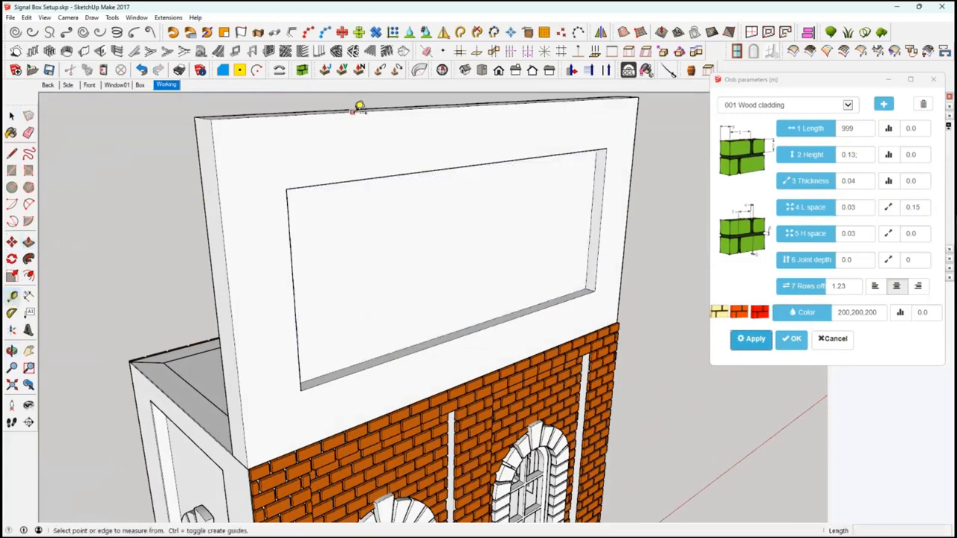
pyautogui.click(353, 110)
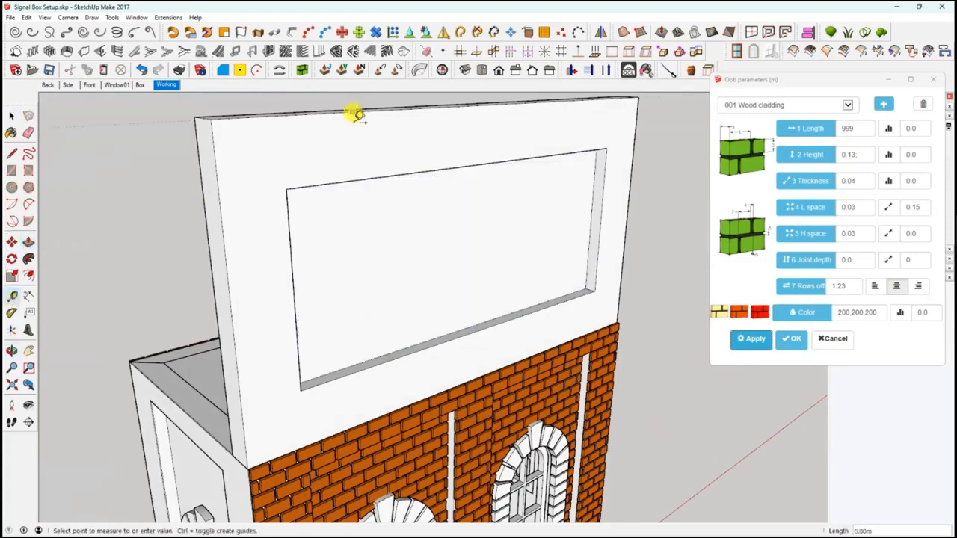
pyautogui.click(355, 153)
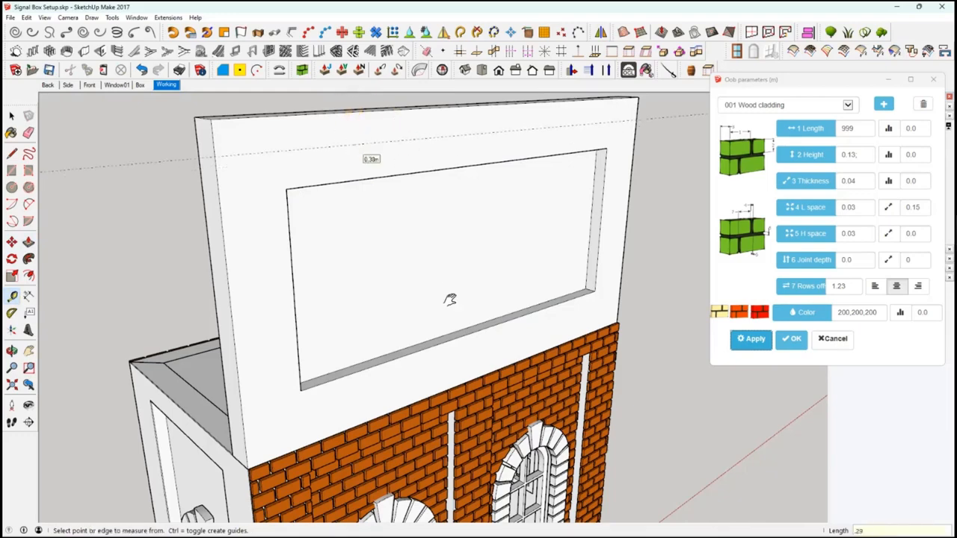
# Push the upper face of the recess up to the guide line to make the recess taller.
pyautogui.moveTo(450, 299); pyautogui.dragTo(446, 185, button='middle')
pyautogui.press('space')
pyautogui.press('p')
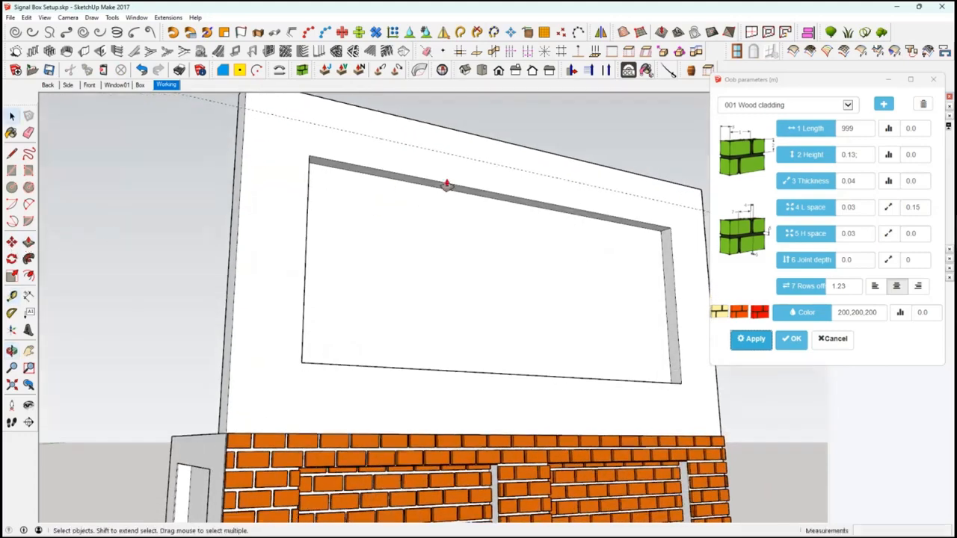
pyautogui.moveTo(441, 184); pyautogui.dragTo(449, 161)
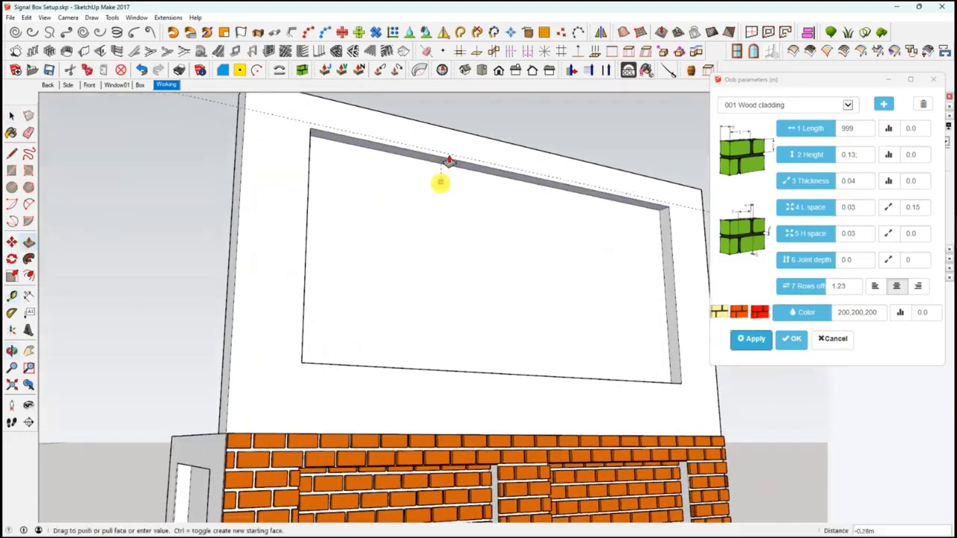
pyautogui.click(450, 159)
# Select the whole upper wall with its recess and make it a group.
pyautogui.click(12, 115)
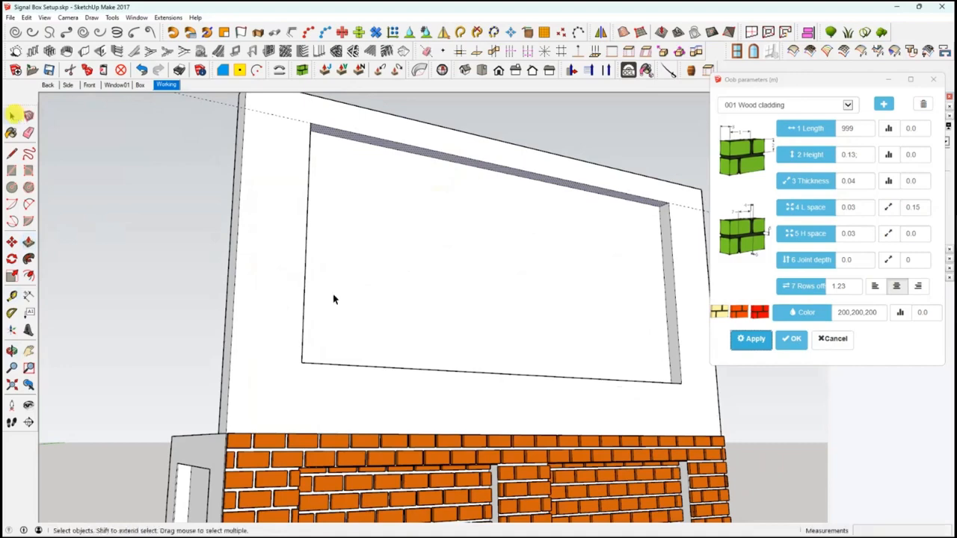
pyautogui.click(335, 299)
pyautogui.doubleClick(335, 299)
pyautogui.rightClick(333, 299)
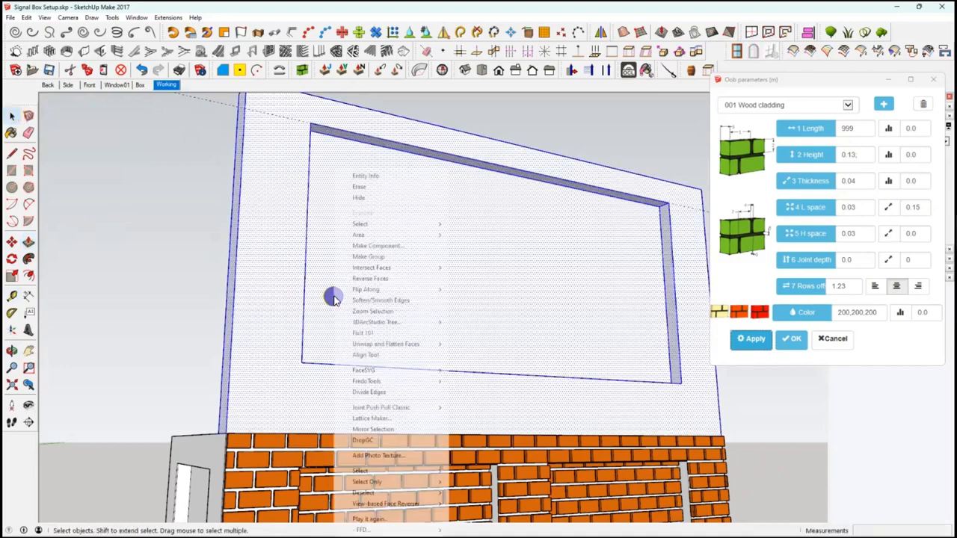
pyautogui.click(373, 256)
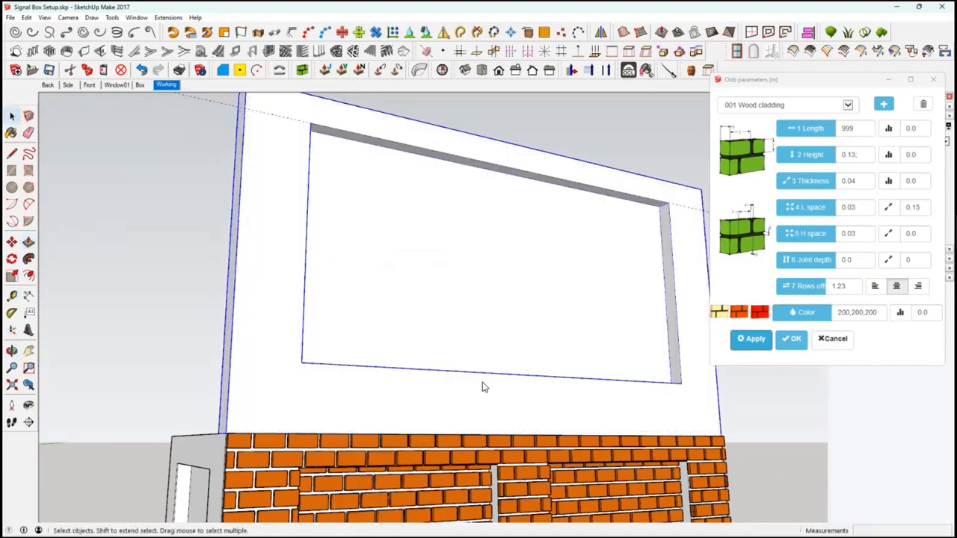
pyautogui.moveTo(471, 403); pyautogui.dragTo(451, 474, button='middle')
pyautogui.scroll(-3, 451, 345)
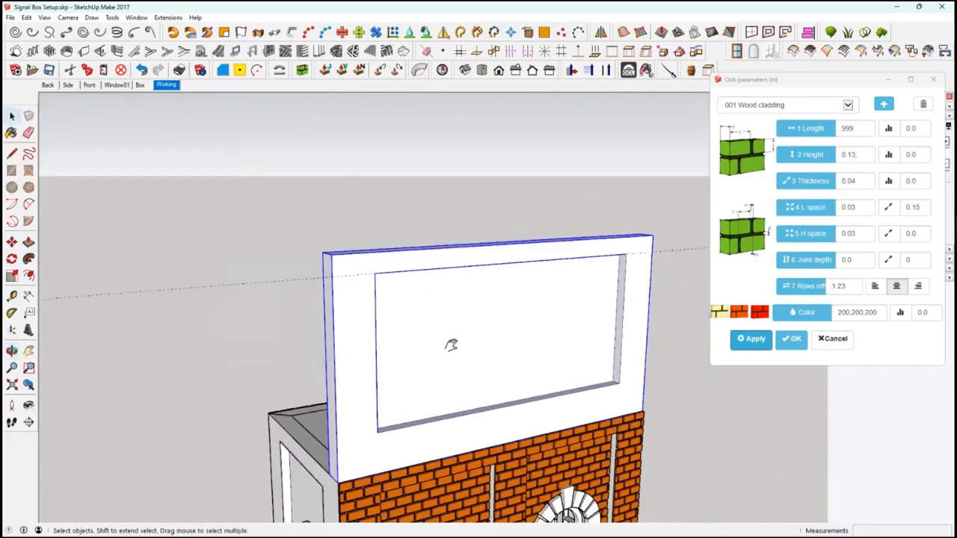
# Hide the ground storey's near walls and top to open up the interior below the upper rear wall.
pyautogui.moveTo(451, 345); pyautogui.dragTo(579, 420, button='middle')
pyautogui.scroll(3, 494, 489)
pyautogui.moveTo(494, 508)
pyautogui.mouseDown(button='middle')
pyautogui.moveTo(540, 491)
pyautogui.moveTo(570, 512)
pyautogui.moveTo(578, 418)
pyautogui.moveTo(551, 389)
pyautogui.moveTo(488, 440)
pyautogui.moveTo(506, 425)
pyautogui.moveTo(509, 434)
pyautogui.moveTo(423, 325)
pyautogui.moveTo(463, 303)
pyautogui.mouseUp(button='middle')
pyautogui.scroll(-3, 474, 411)
pyautogui.moveTo(576, 359)
pyautogui.mouseDown(button='middle')
pyautogui.moveTo(447, 302)
pyautogui.moveTo(470, 389)
pyautogui.mouseUp(button='middle')
pyautogui.moveTo(506, 261)
pyautogui.mouseDown(button='middle')
pyautogui.moveTo(513, 227)
pyautogui.moveTo(507, 241)
pyautogui.moveTo(502, 180)
pyautogui.mouseUp(button='middle')
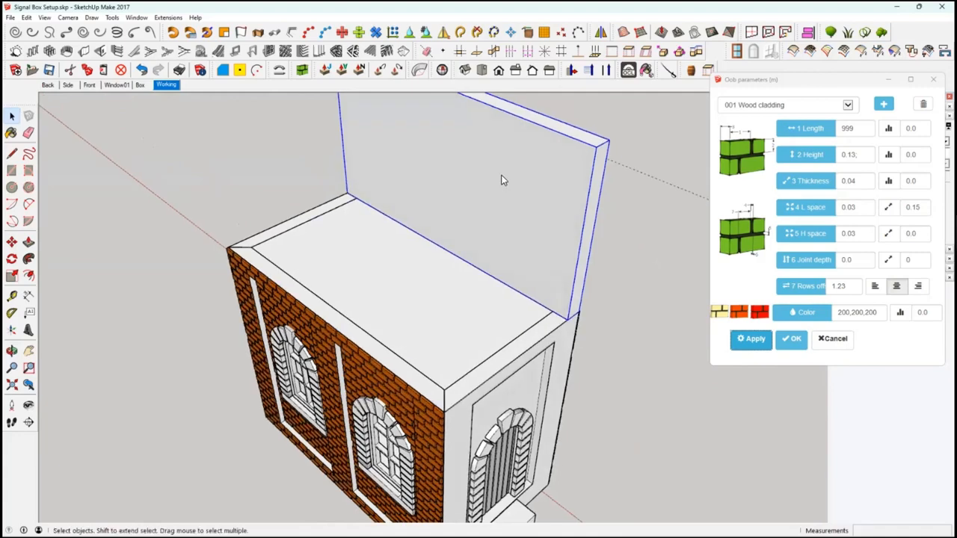
pyautogui.rightClick(526, 336)
pyautogui.click(554, 293)
pyautogui.moveTo(508, 243); pyautogui.dragTo(459, 270, button='middle')
pyautogui.moveTo(387, 200); pyautogui.dragTo(413, 233, button='middle')
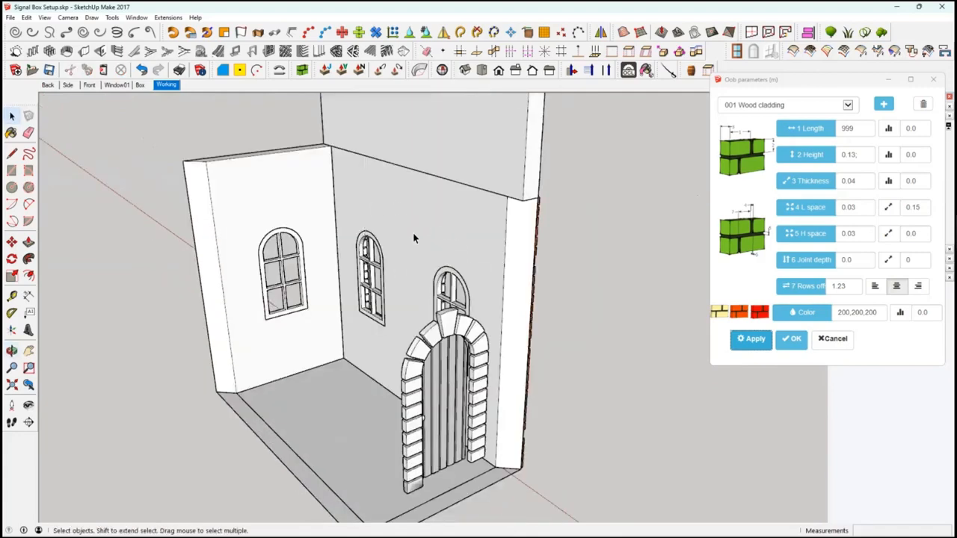
# Examine from inside how the upper rear wall sits on the ground storey, and restore the hidden walls.
pyautogui.click(418, 235)
pyautogui.moveTo(391, 340); pyautogui.dragTo(456, 381, button='middle')
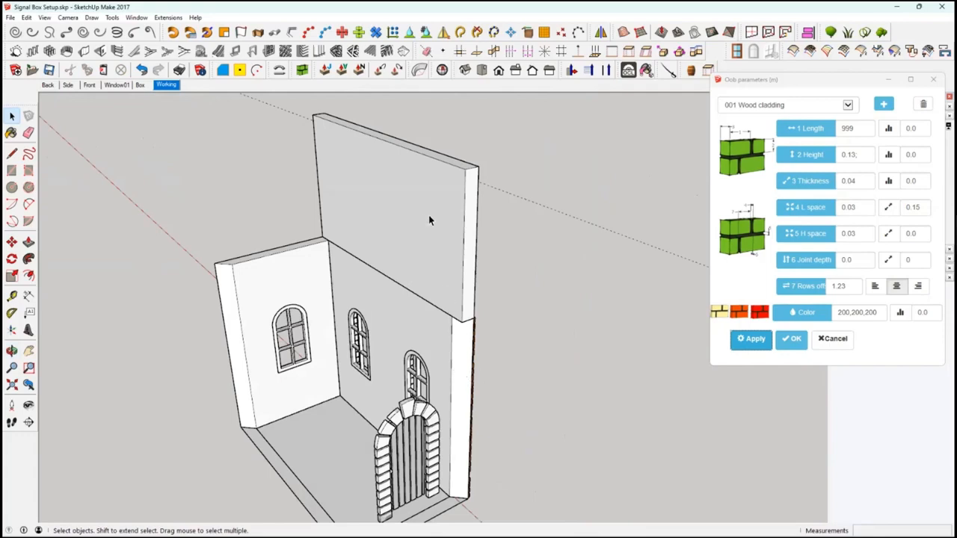
pyautogui.moveTo(339, 272); pyautogui.dragTo(433, 380, button='middle')
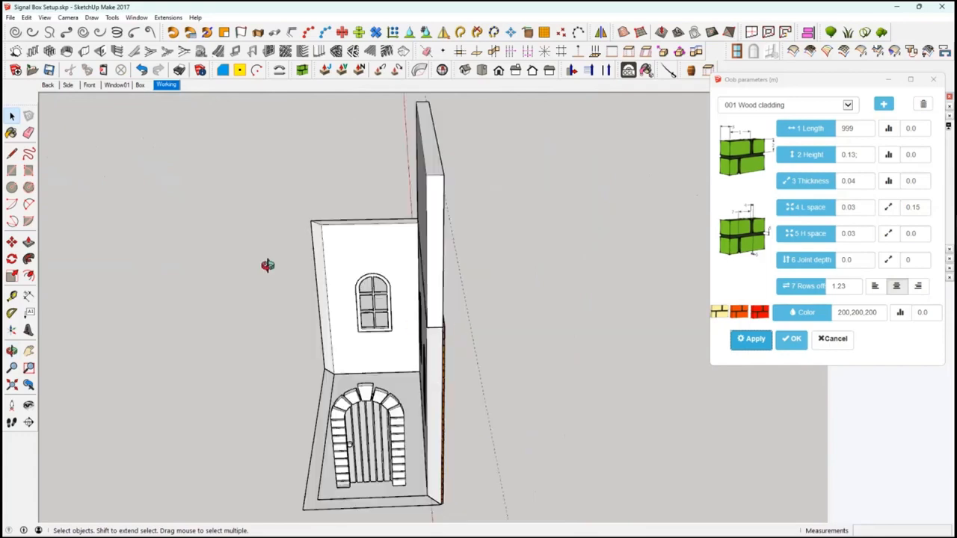
pyautogui.moveTo(431, 181); pyautogui.dragTo(470, 378, button='middle')
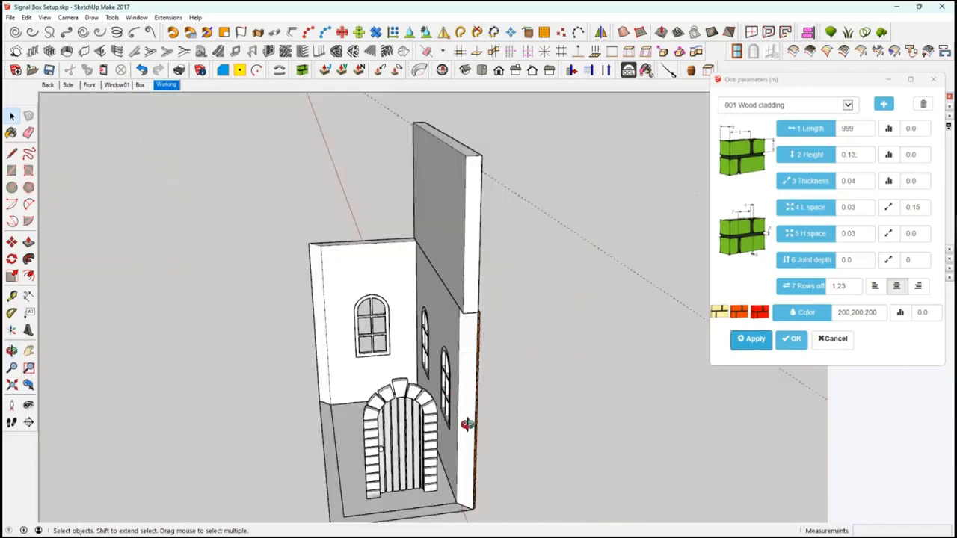
pyautogui.moveTo(471, 421); pyautogui.dragTo(324, 268, button='middle')
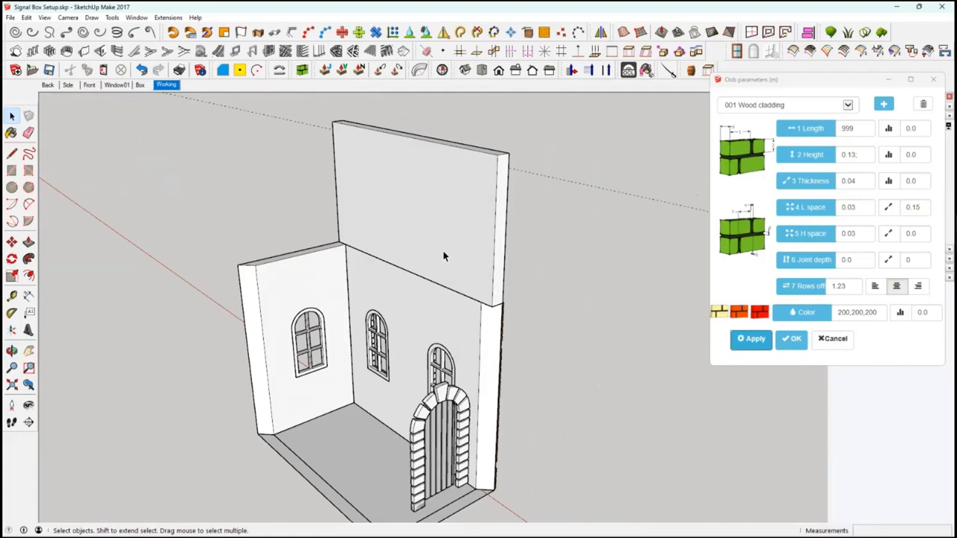
pyautogui.press('o')
pyautogui.moveTo(399, 311); pyautogui.dragTo(303, 304)
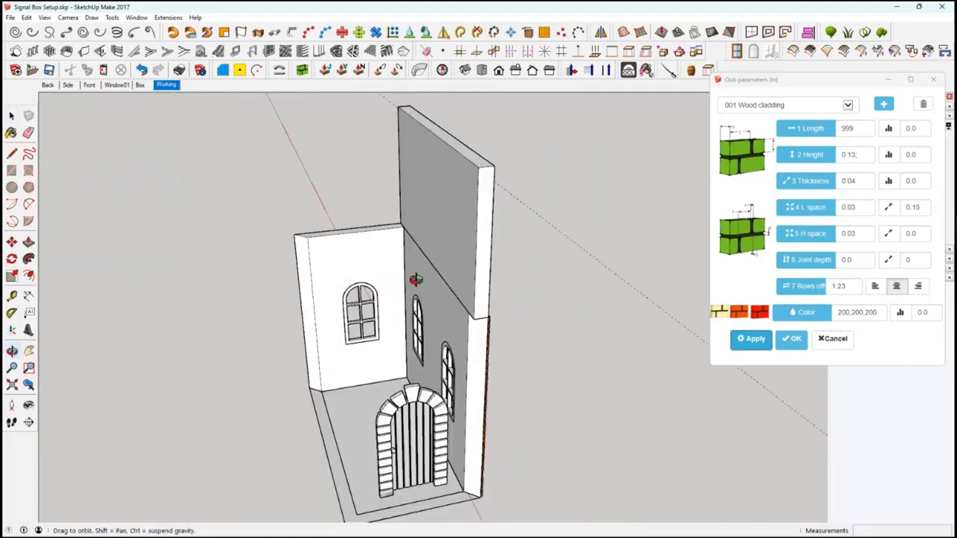
pyautogui.moveTo(475, 279); pyautogui.dragTo(521, 289)
pyautogui.press('space')
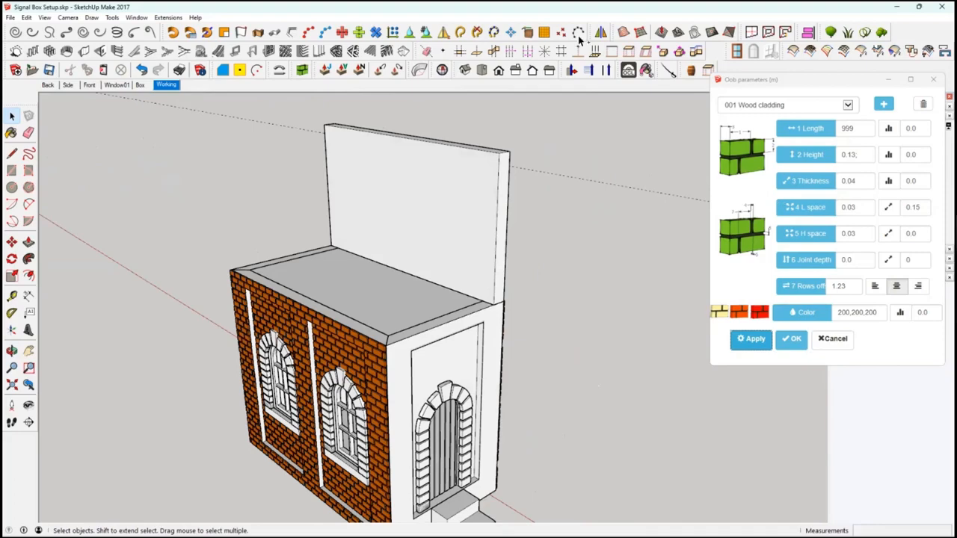
# Examine the upper rear wall and the ground storey's wall tops, comparing them with the finished reference signal box.
pyautogui.press('o')
pyautogui.moveTo(610, 279); pyautogui.dragTo(392, 278)
pyautogui.moveTo(376, 278); pyautogui.dragTo(478, 271, button='middle')
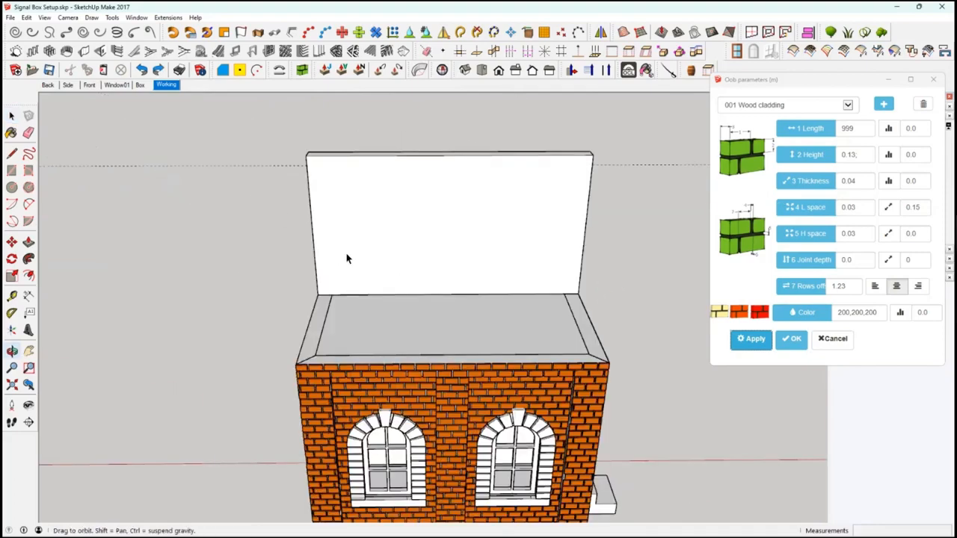
pyautogui.moveTo(346, 259); pyautogui.dragTo(529, 248, button='middle')
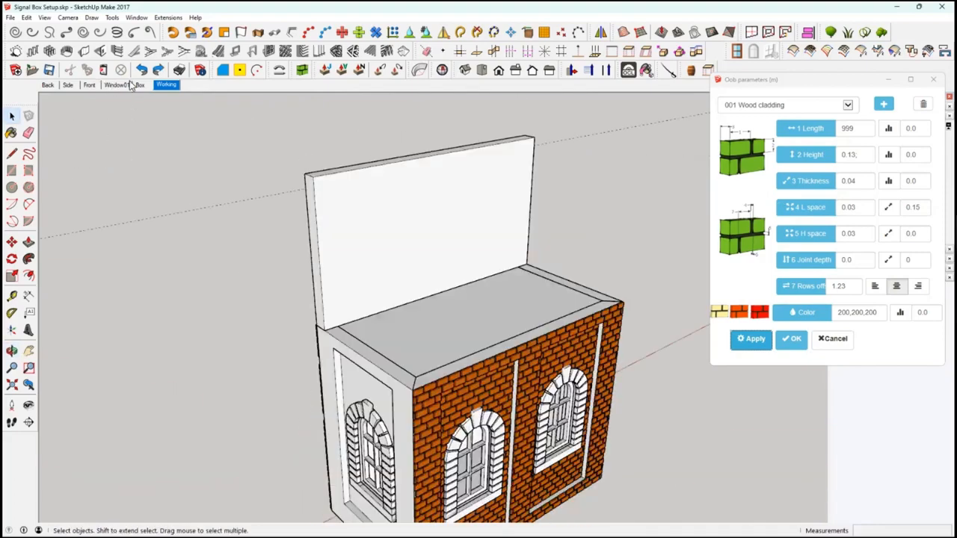
pyautogui.click(140, 85)
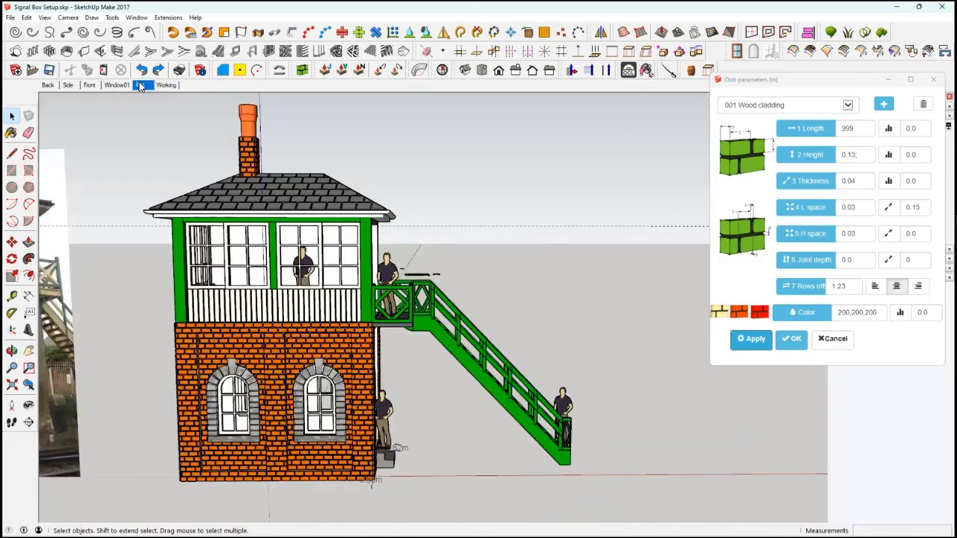
pyautogui.click(170, 87)
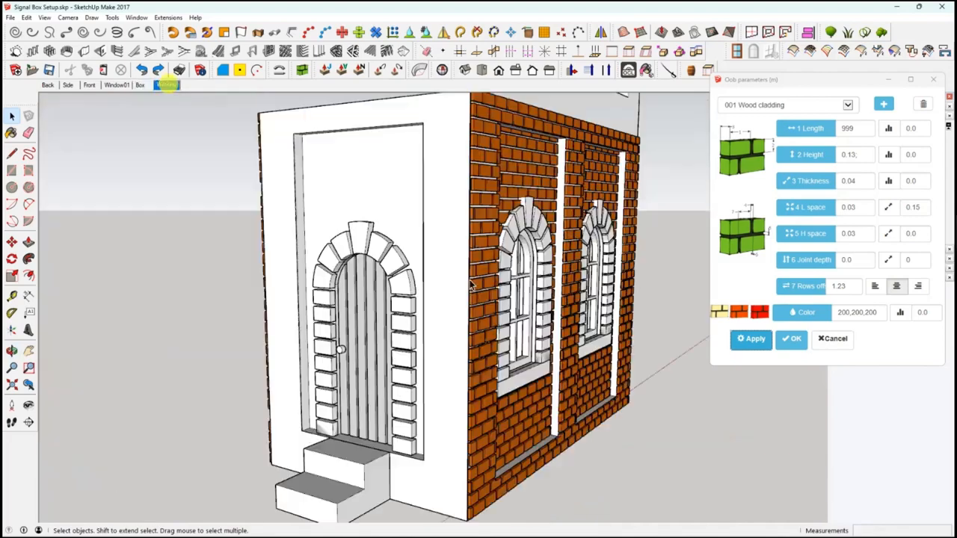
pyautogui.scroll(3, 492, 338)
pyautogui.moveTo(496, 485); pyautogui.dragTo(628, 468, button='middle')
pyautogui.scroll(3, 444, 389)
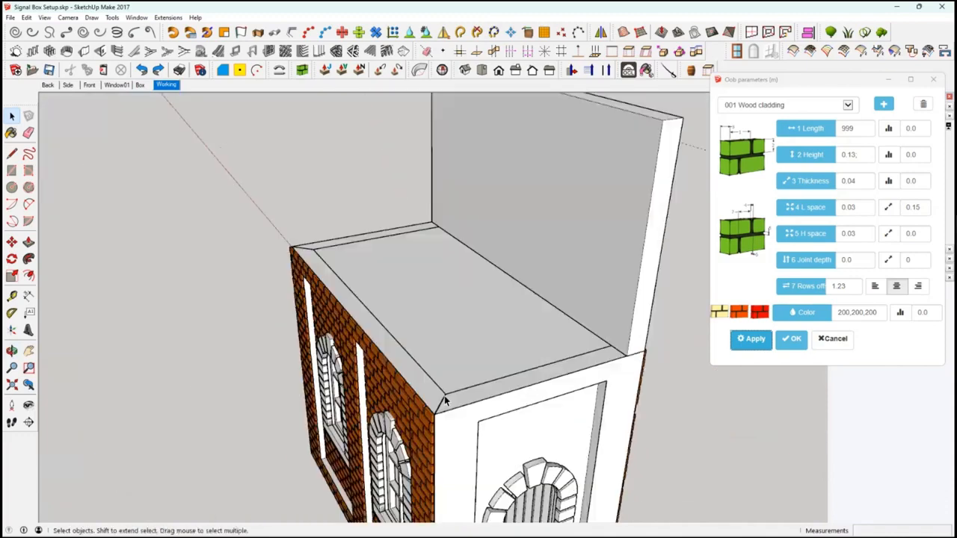
pyautogui.moveTo(444, 396); pyautogui.dragTo(446, 419, button='middle')
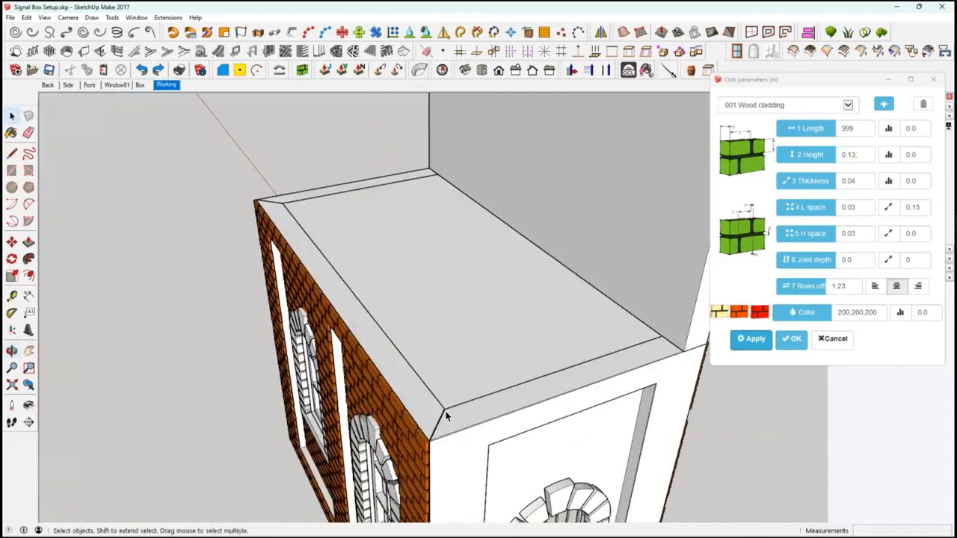
pyautogui.moveTo(386, 395)
pyautogui.mouseDown(button='middle')
pyautogui.moveTo(366, 423)
pyautogui.moveTo(387, 401)
pyautogui.moveTo(370, 403)
pyautogui.mouseUp(button='middle')
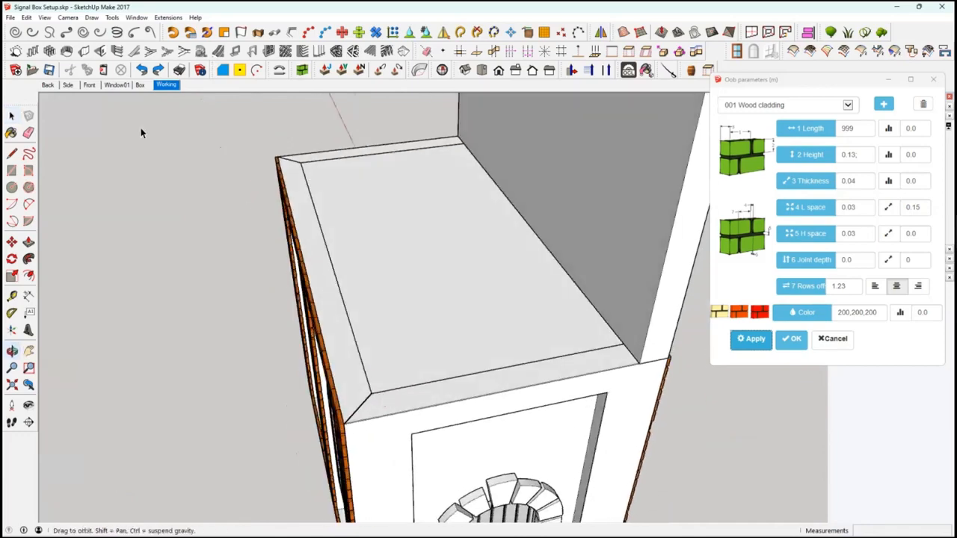
# Hide the tiled roof of the reference signal box to expose its upper walls.
pyautogui.press('space')
pyautogui.press('pageup')
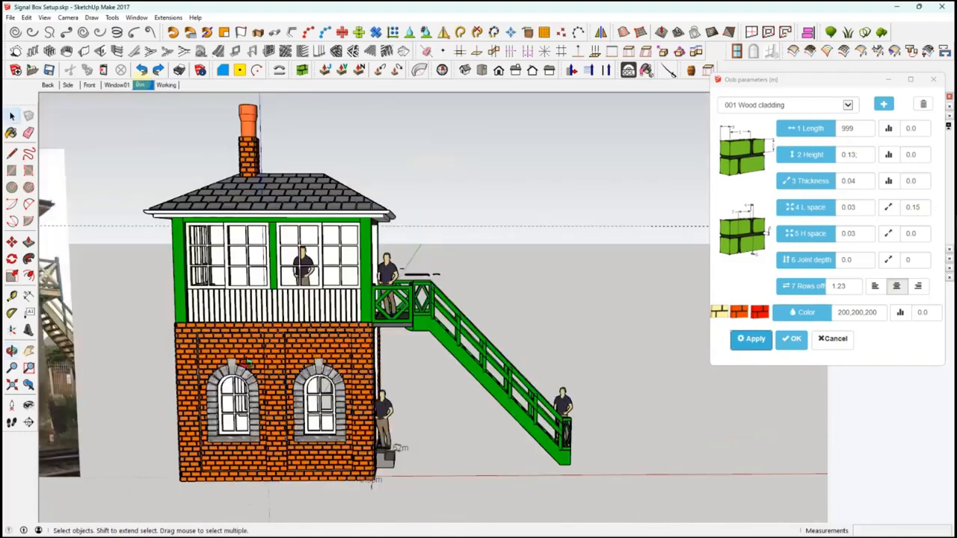
pyautogui.moveTo(434, 251); pyautogui.dragTo(399, 271, button='middle')
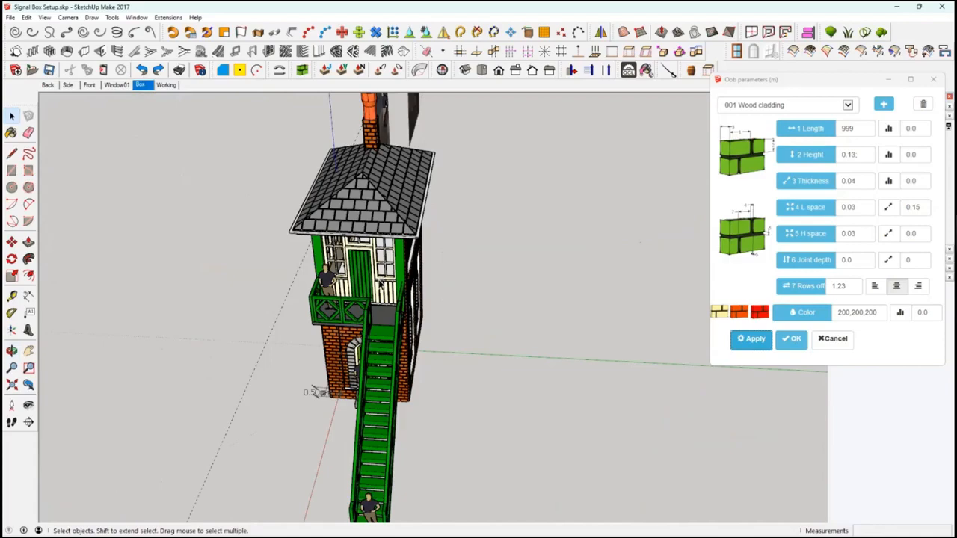
pyautogui.scroll(4, 385, 280)
pyautogui.scroll(5, 388, 278)
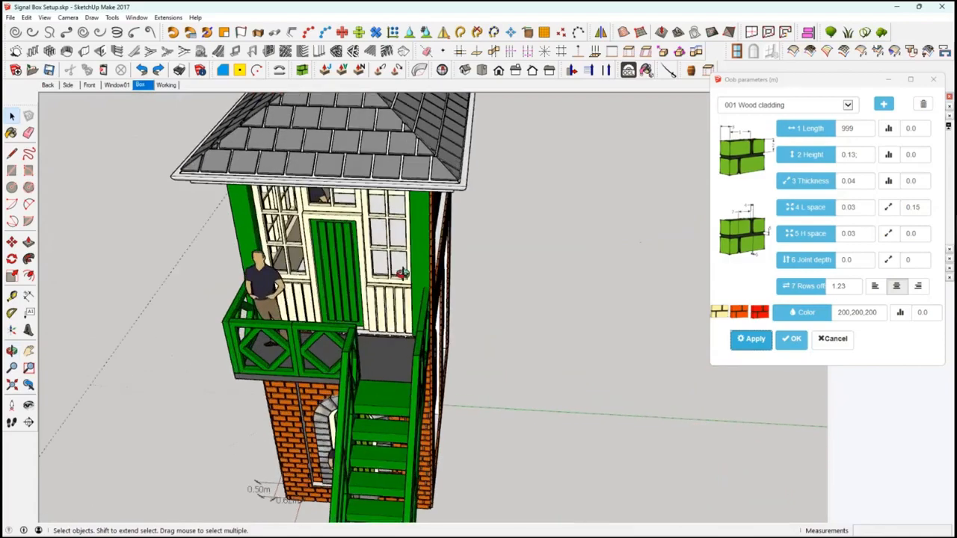
pyautogui.moveTo(392, 262); pyautogui.dragTo(414, 215, button='middle')
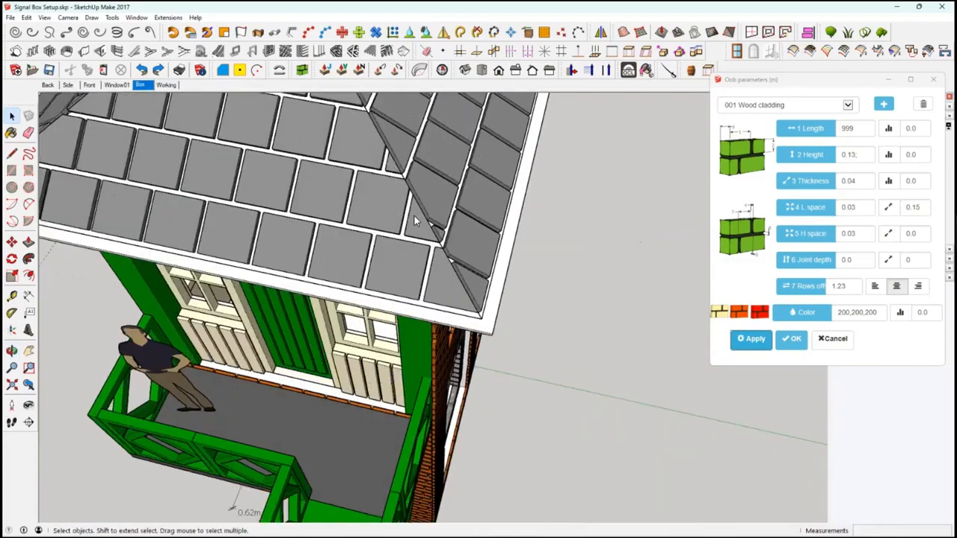
pyautogui.click(428, 188)
pyautogui.rightClick(402, 161)
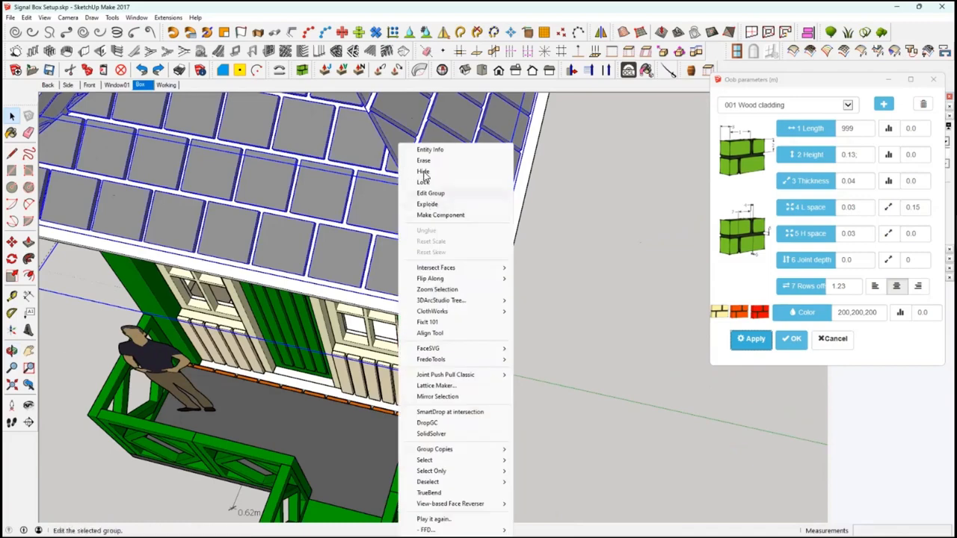
pyautogui.click(424, 171)
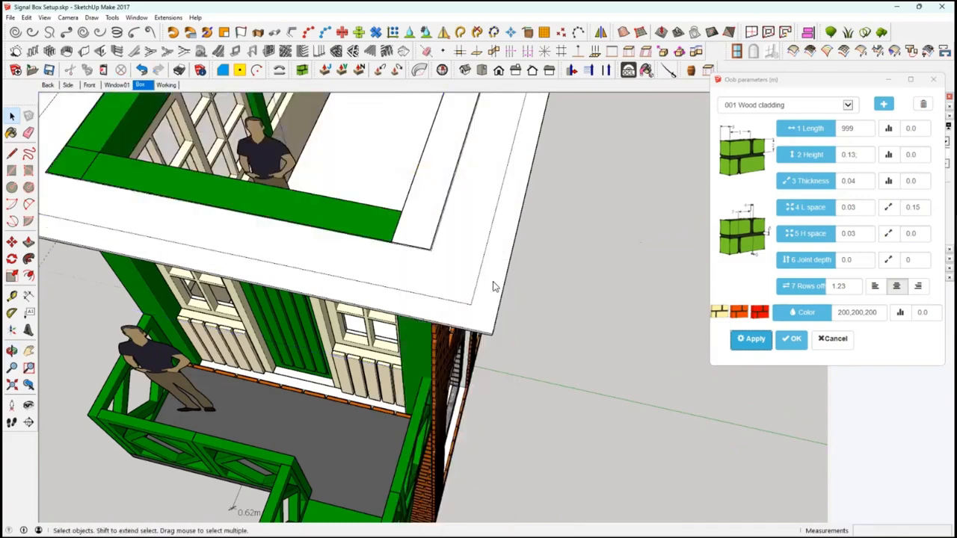
# Hide the white eaves board around the top of the reference model's upper walls.
pyautogui.scroll(5, 467, 275)
pyautogui.click(463, 267)
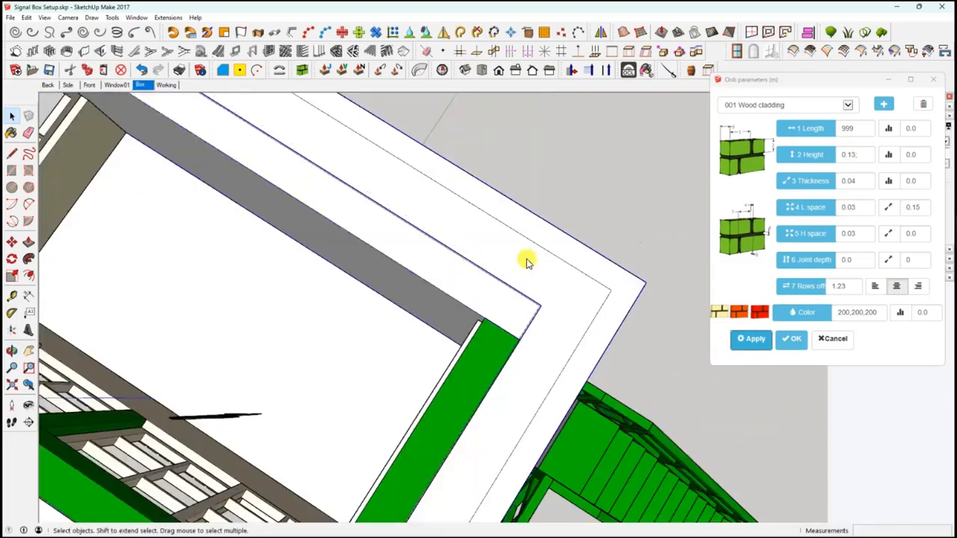
pyautogui.rightClick(523, 259)
pyautogui.click(559, 160)
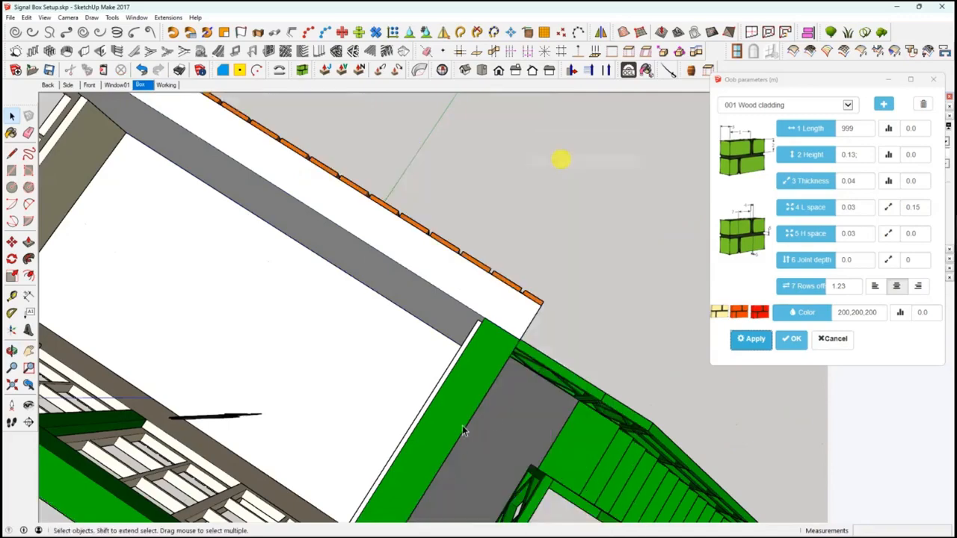
# Examine the green end frame above the reference model's balcony, and restore the hidden roof and eaves board.
pyautogui.moveTo(514, 362); pyautogui.dragTo(449, 208, button='middle')
pyautogui.click(275, 237)
pyautogui.rightClick(271, 209)
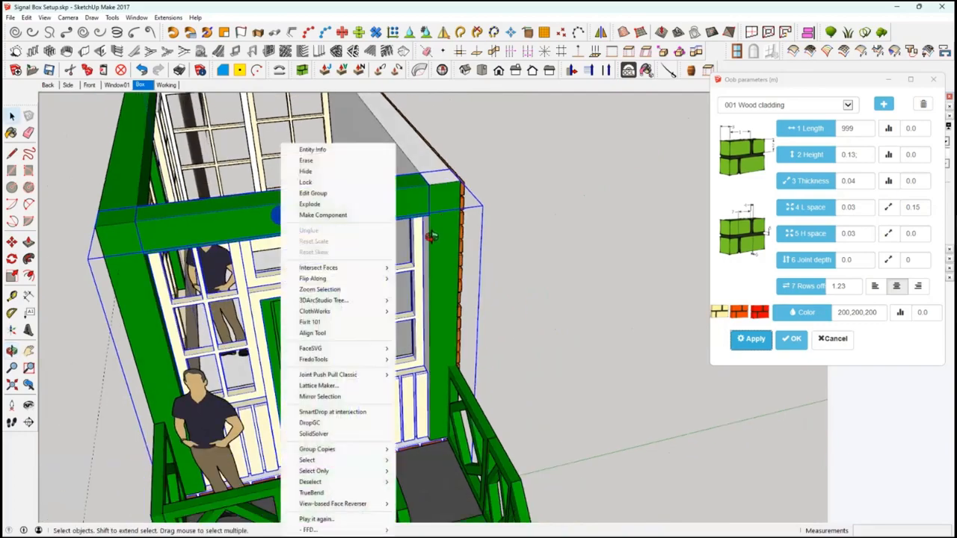
pyautogui.click(291, 116)
pyautogui.moveTo(185, 246); pyautogui.dragTo(451, 392, button='middle')
pyautogui.scroll(3, 450, 393)
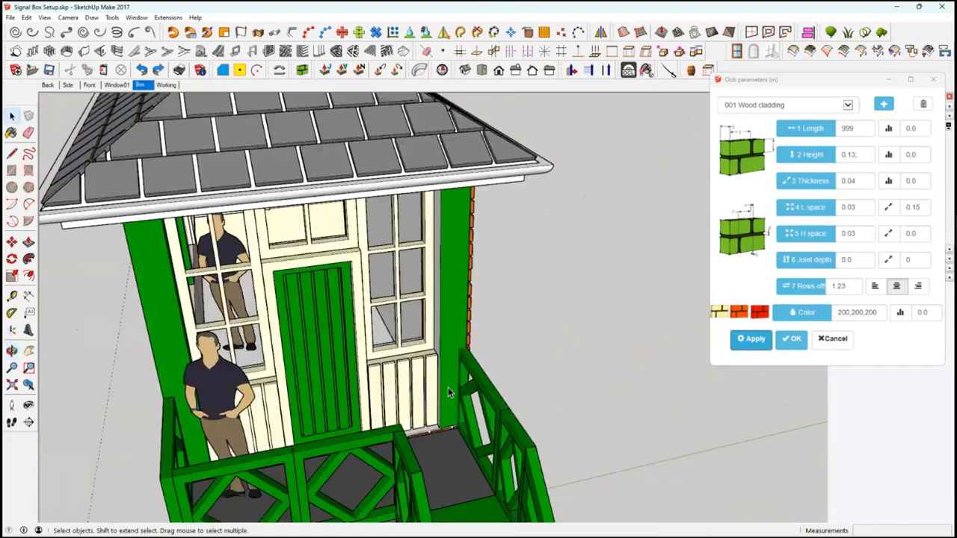
# In the Working scene, move the upper rear wall across the building onto the front brick wall's outer edge.
pyautogui.click(166, 86)
pyautogui.moveTo(261, 337); pyautogui.dragTo(339, 326, button='middle')
pyautogui.scroll(-5, 339, 326)
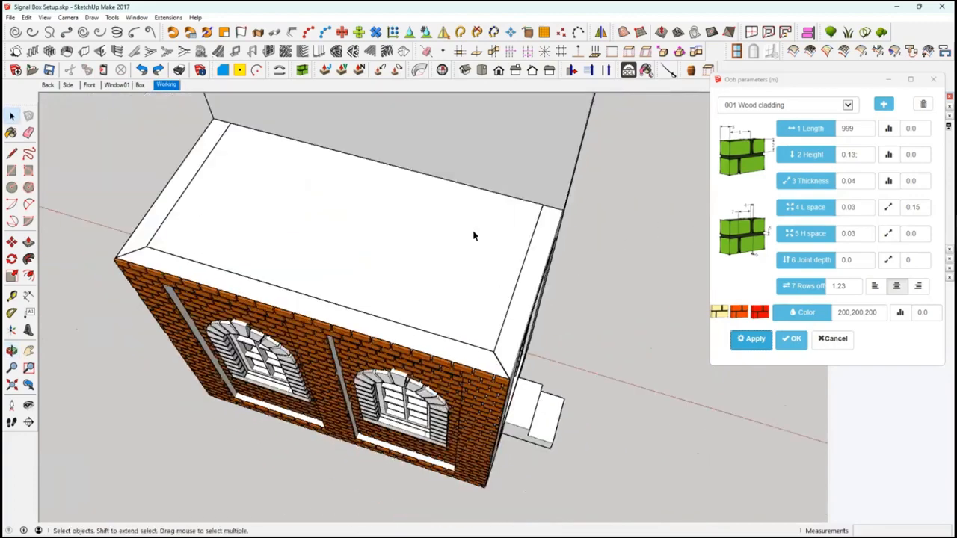
pyautogui.scroll(-3, 522, 212)
pyautogui.moveTo(522, 212); pyautogui.dragTo(508, 217, button='middle')
pyautogui.click(522, 213)
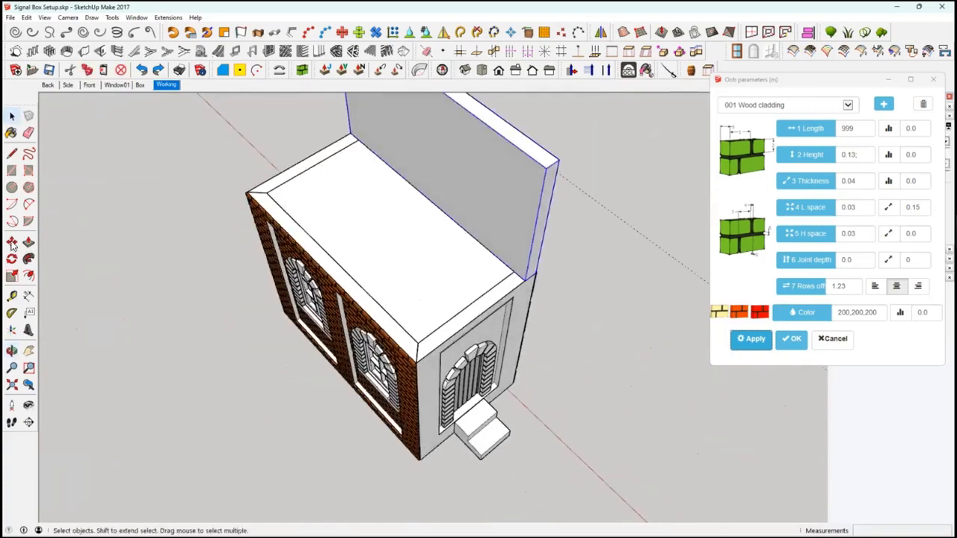
pyautogui.click(12, 243)
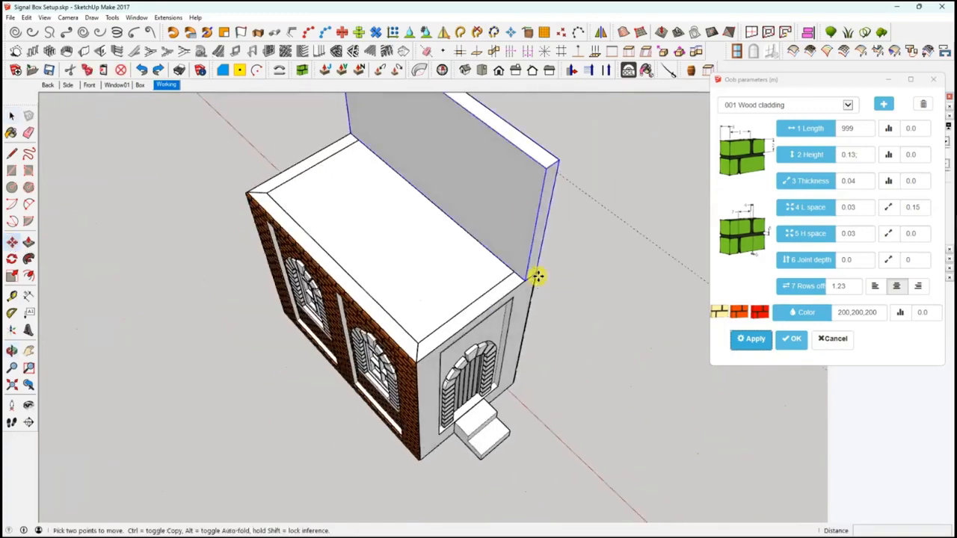
pyautogui.click(534, 277)
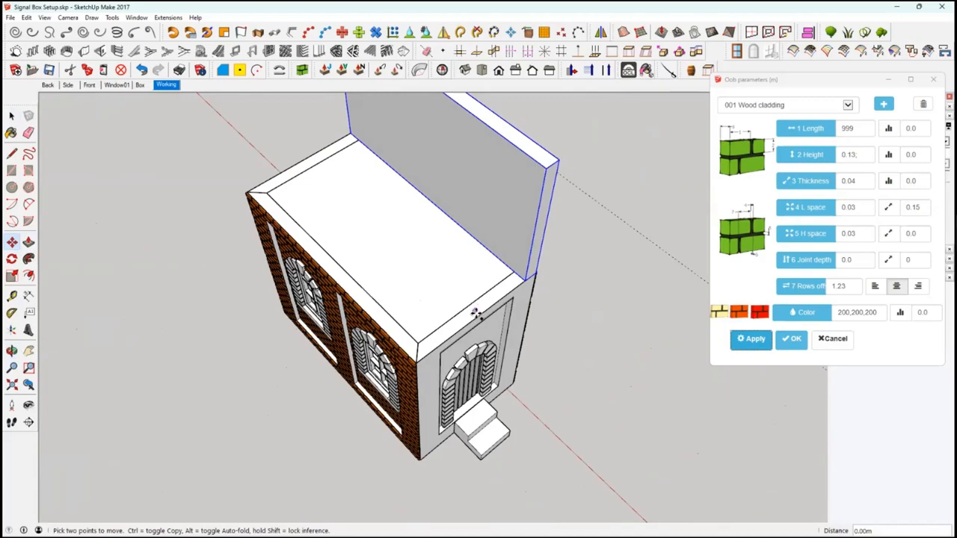
pyautogui.moveTo(500, 329); pyautogui.dragTo(516, 283, button='middle')
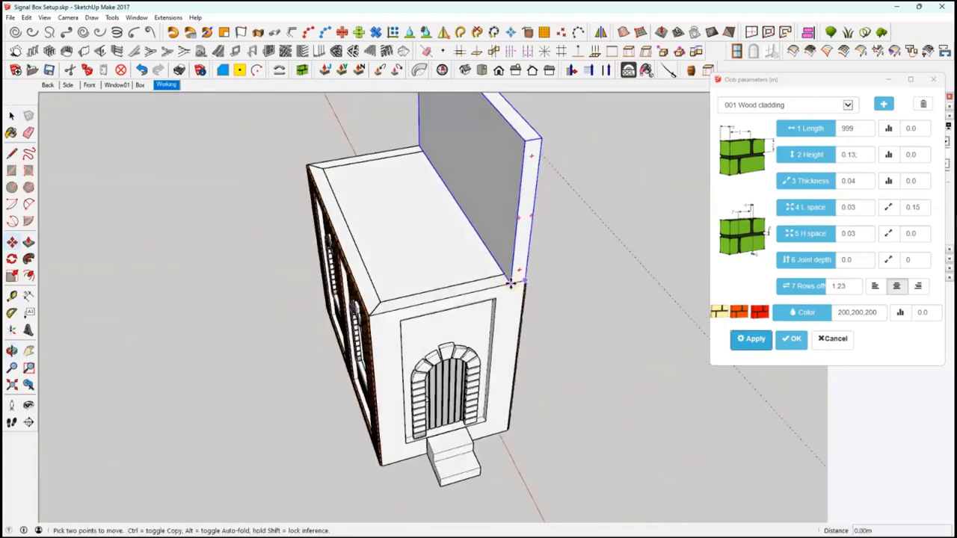
pyautogui.click(373, 314)
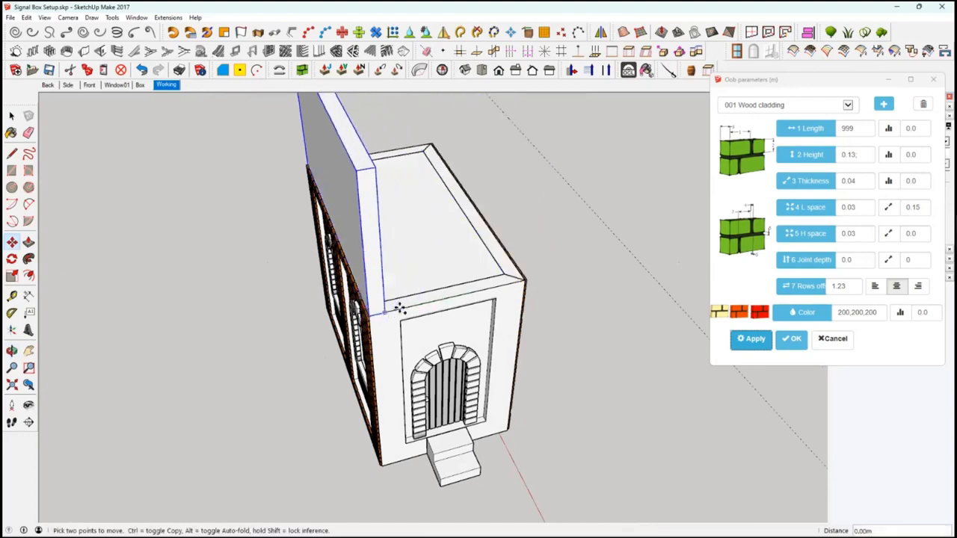
pyautogui.click(384, 313)
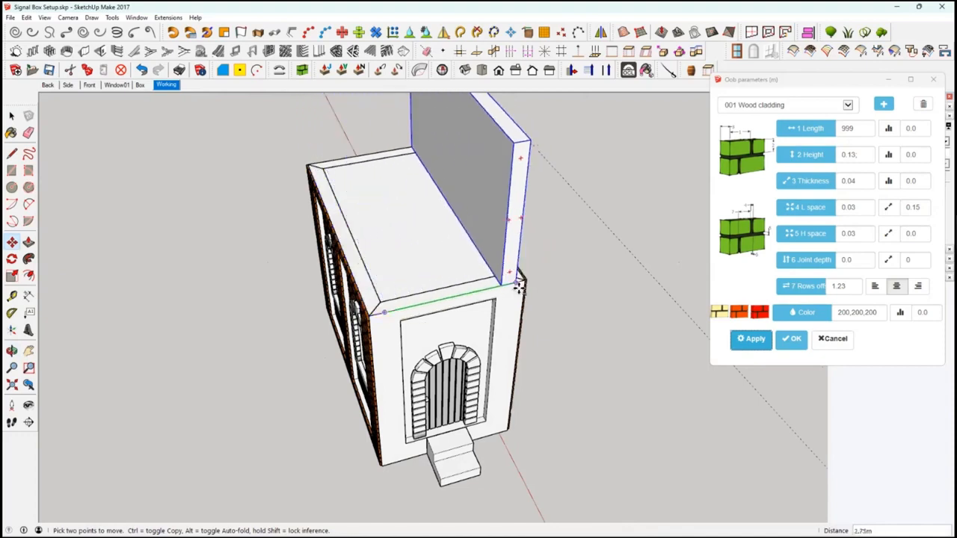
pyautogui.press('Escape')
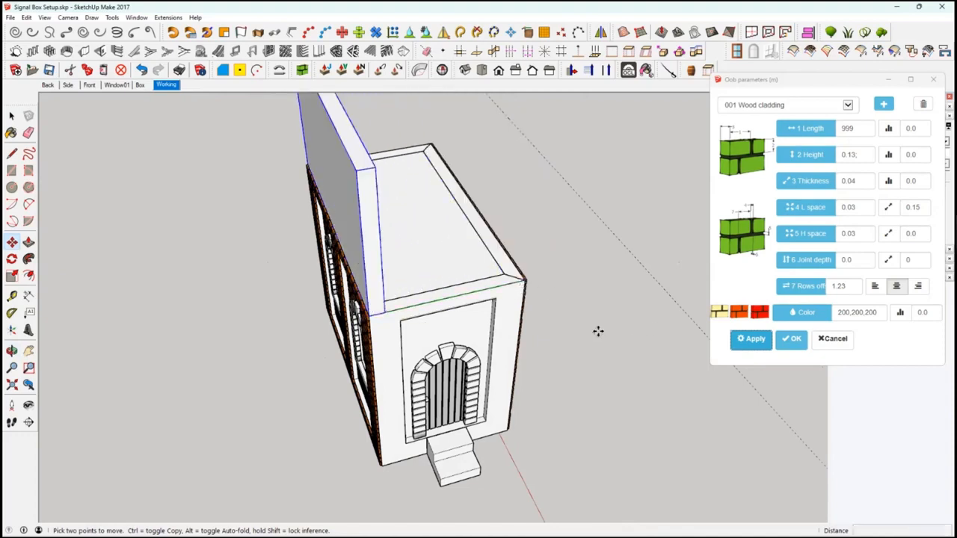
pyautogui.press('space')
pyautogui.click(278, 331)
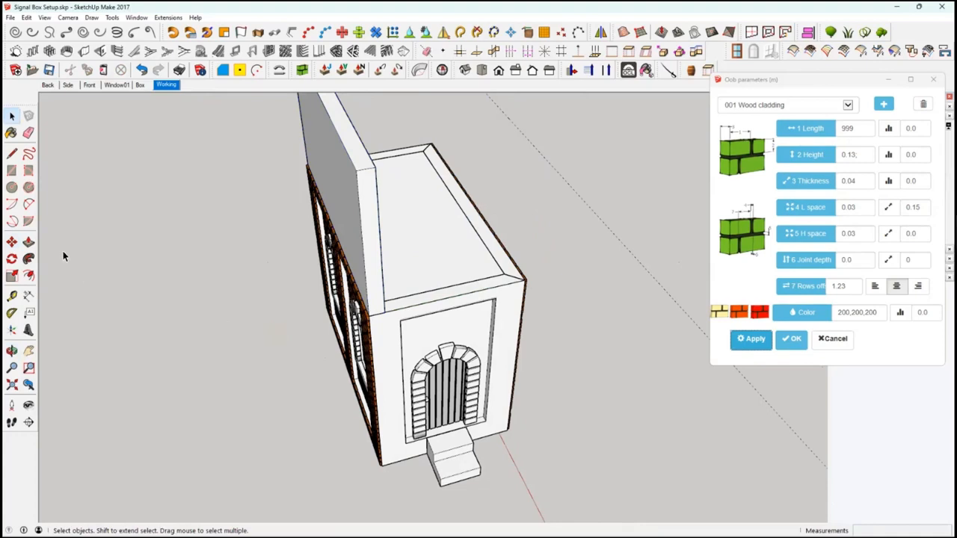
# Copy the upper wall across the building onto the outer edge of the opposite long wall.
pyautogui.click(367, 299)
pyautogui.press('m')
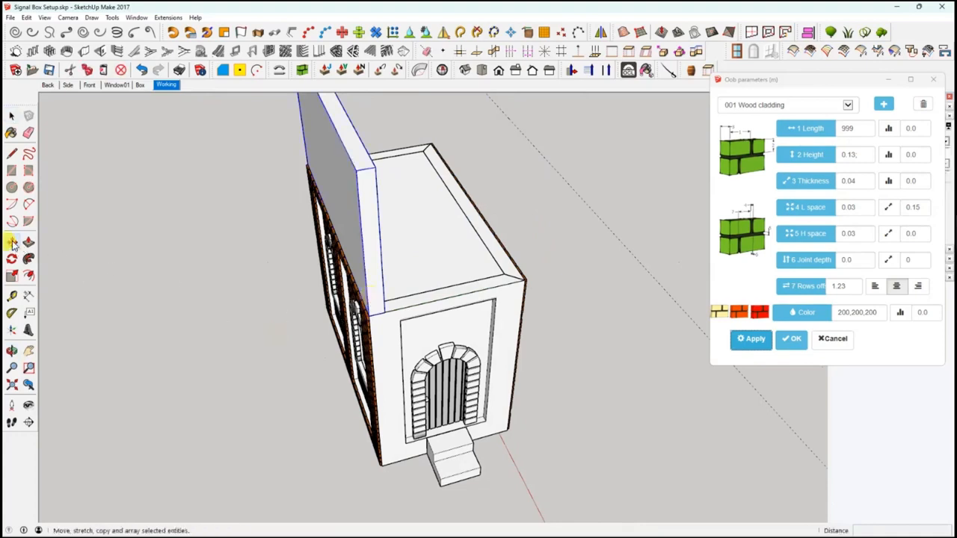
pyautogui.press('ctrl')
pyautogui.click(387, 315)
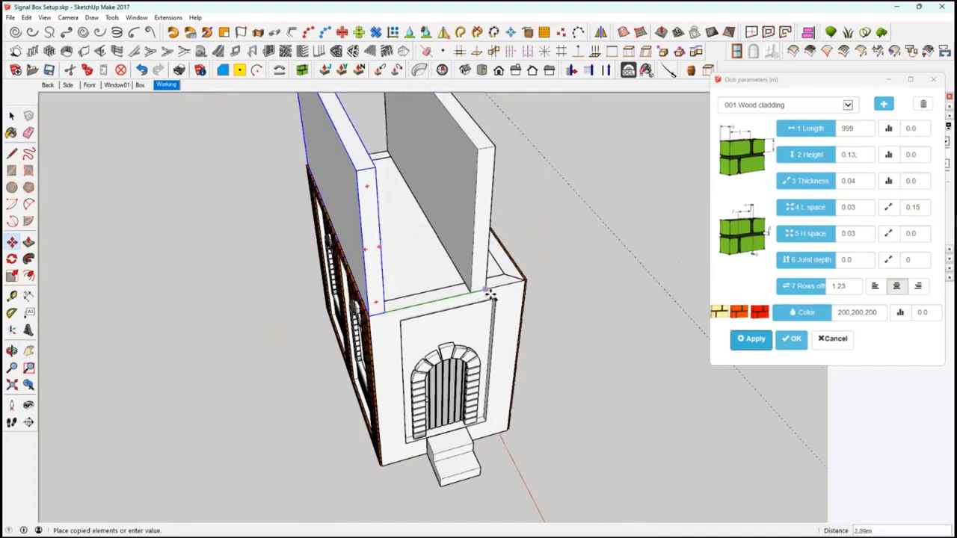
pyautogui.click(525, 287)
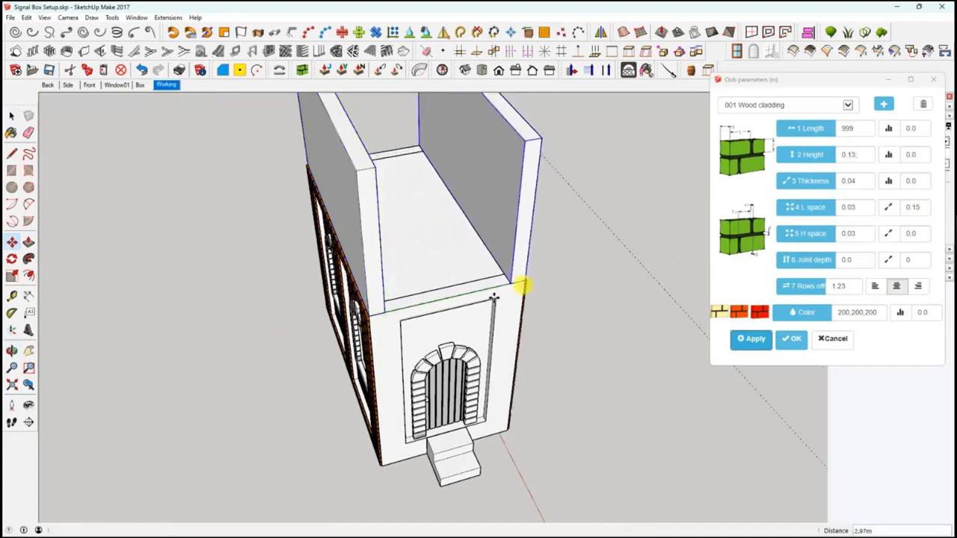
# Open the upper wall above the front arched windows for editing and select its outer face.
pyautogui.press('o')
pyautogui.moveTo(443, 405); pyautogui.dragTo(25, 275)
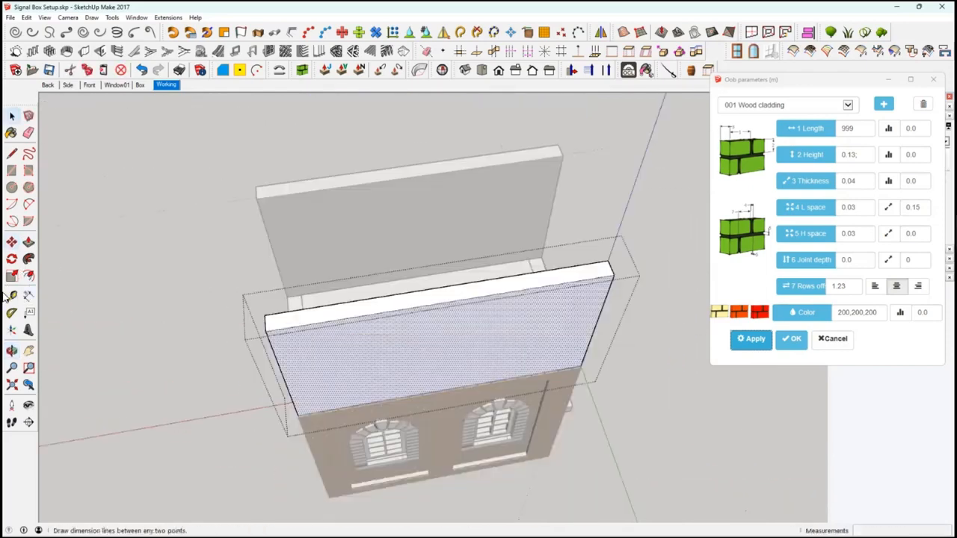
pyautogui.click(12, 296)
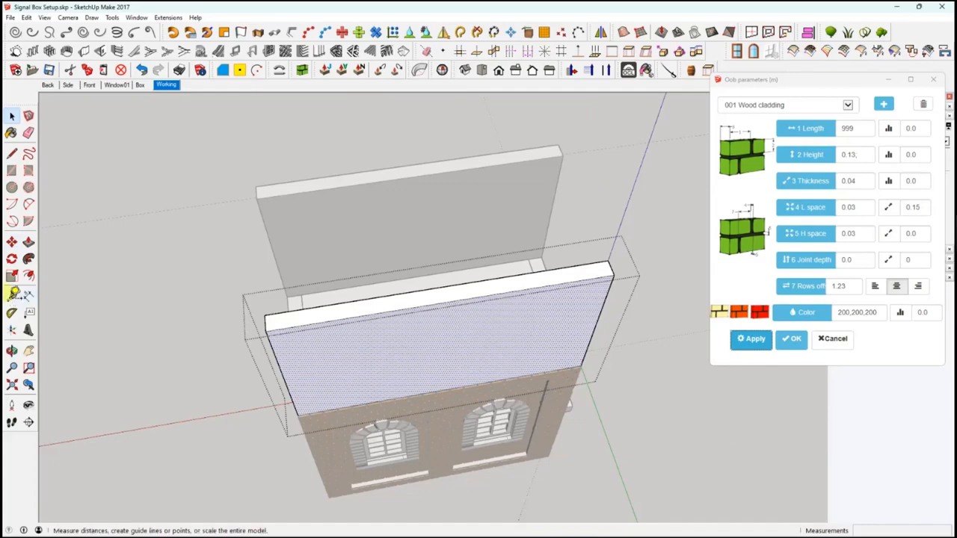
pyautogui.click(283, 326)
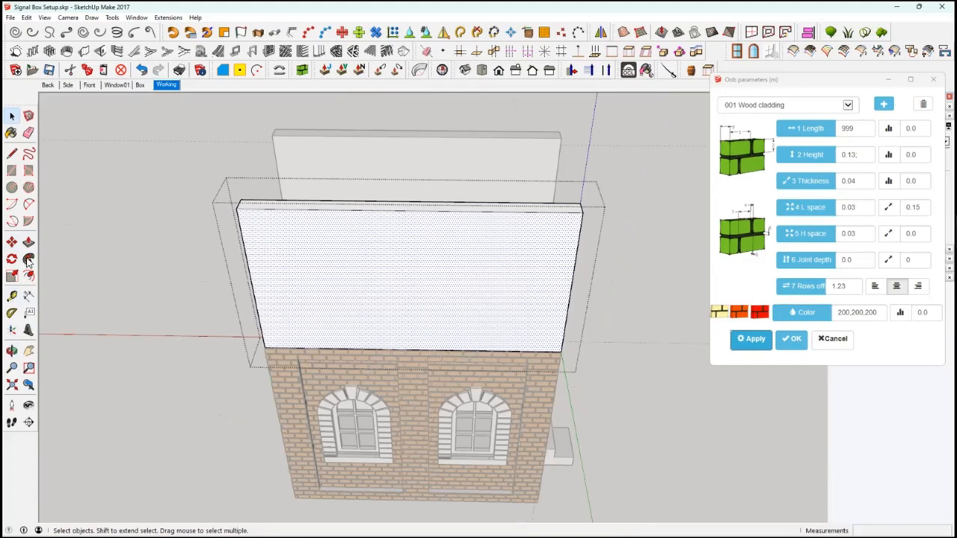
# Try to offset the whole outer face's outline inward by 0.32 m as a single frame.
pyautogui.click(28, 275)
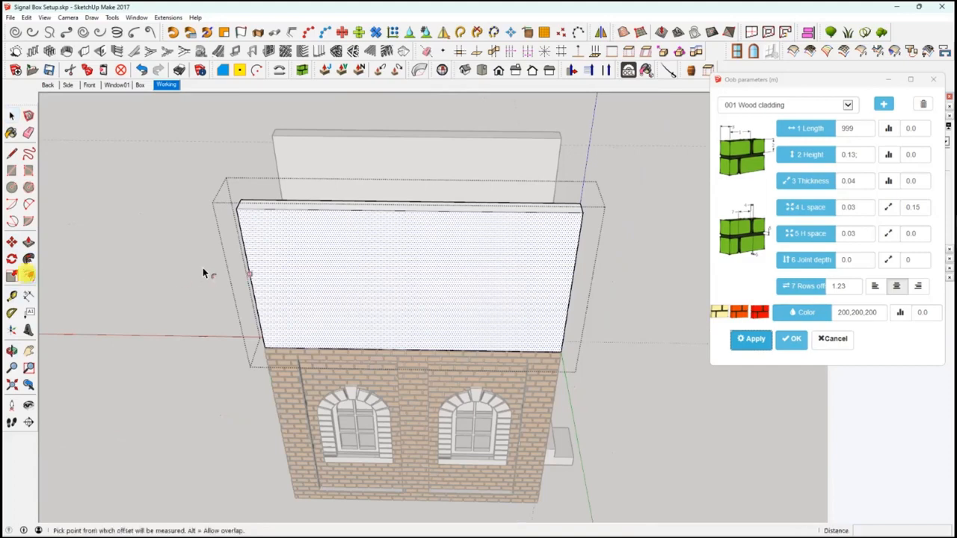
pyautogui.click(283, 276)
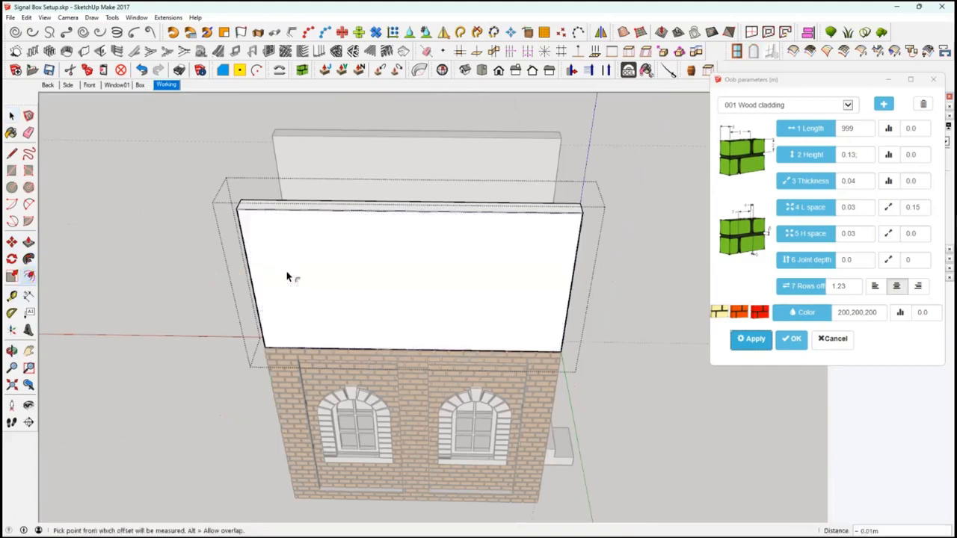
pyautogui.moveTo(310, 213); pyautogui.dragTo(345, 241, button='middle')
pyautogui.hotkey('ctrl', 'z')
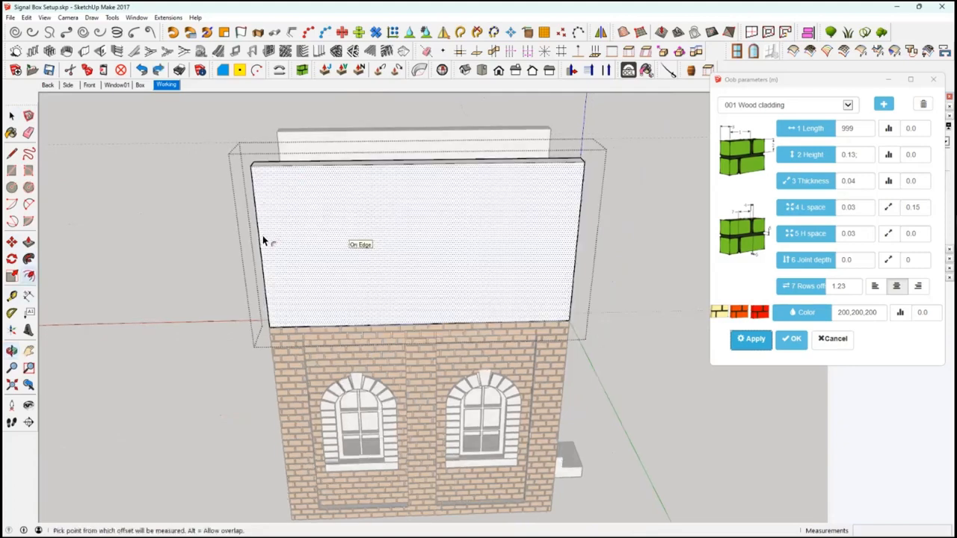
pyautogui.click(258, 243)
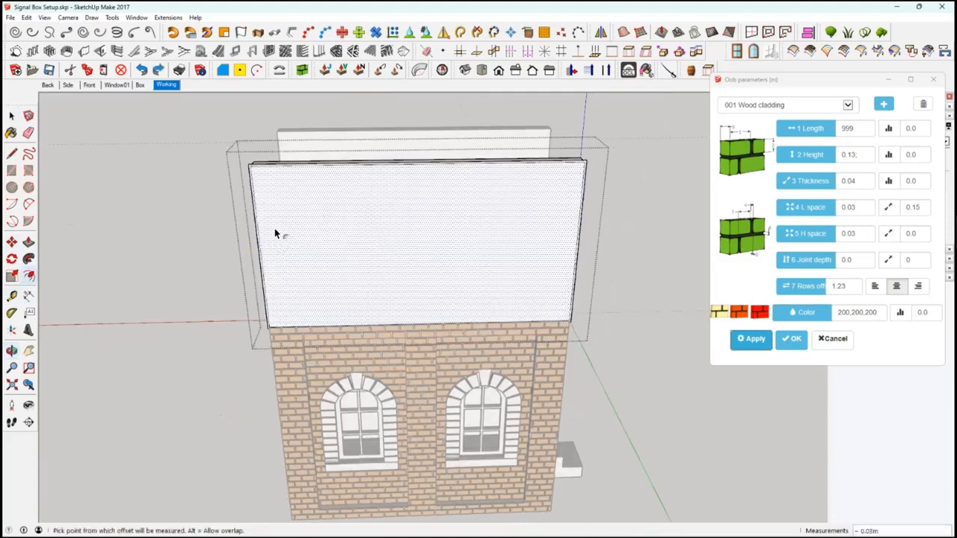
pyautogui.hotkey('ctrl', 'z')
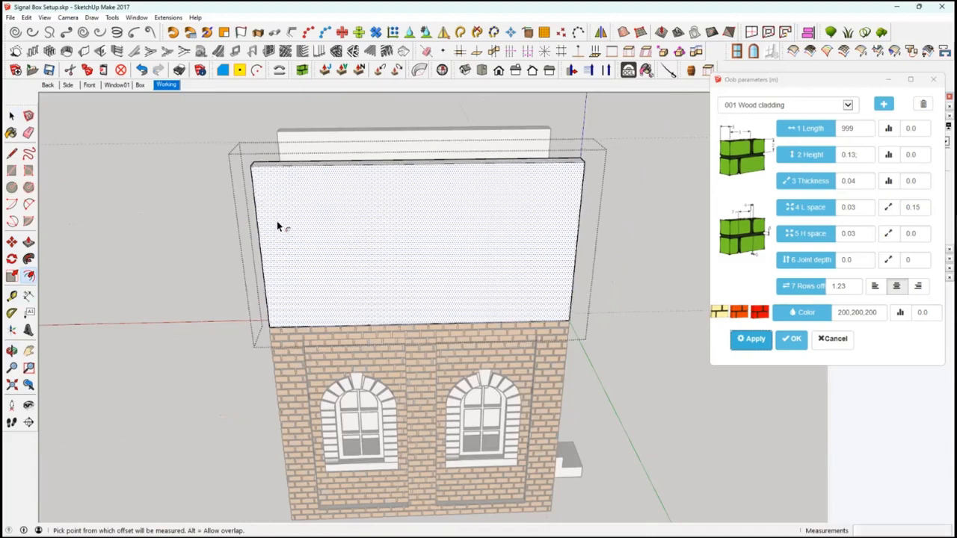
pyautogui.hotkey('ctrl', 'z')
pyautogui.click(259, 244)
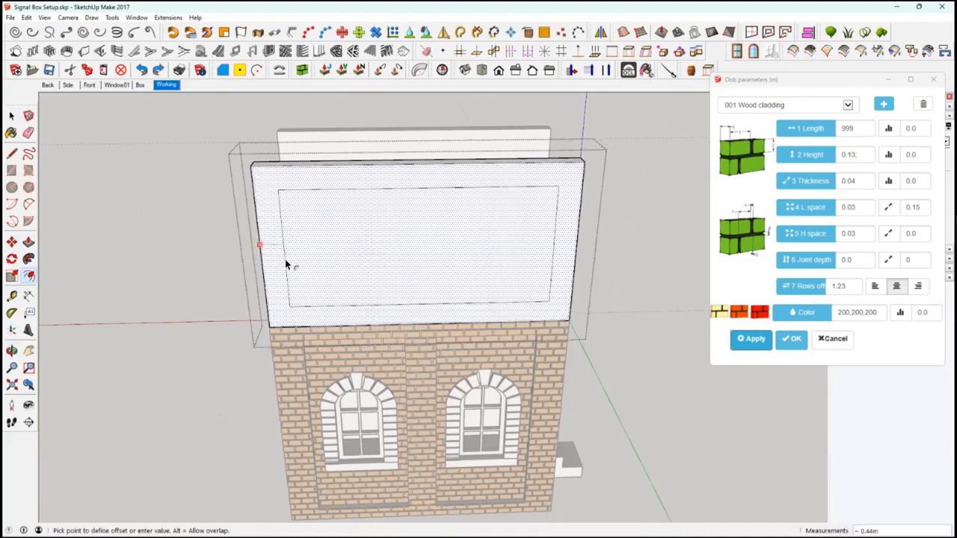
pyautogui.click(274, 264)
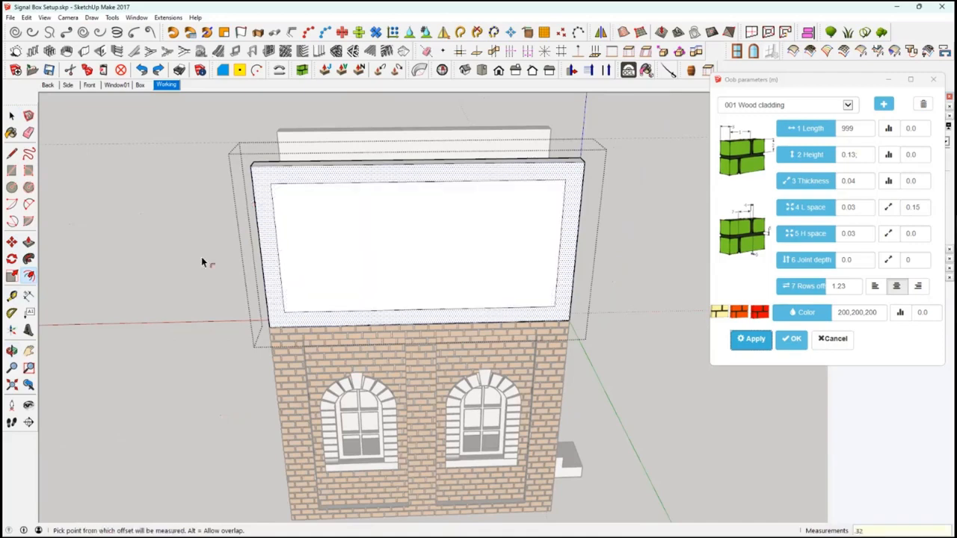
# Undo the full-width offset and divide the outer face into two halves with a vertical line at the midpoint.
pyautogui.click(12, 154)
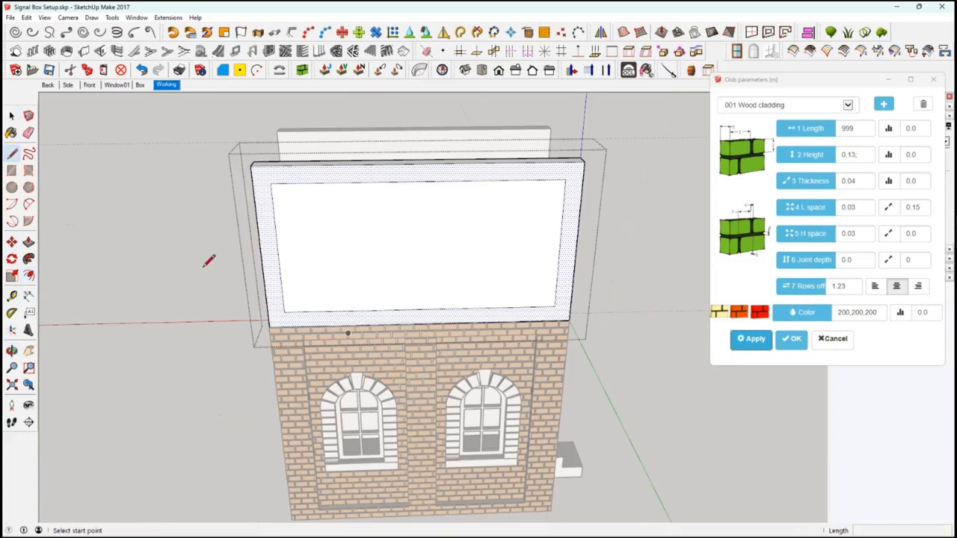
pyautogui.hotkey('ctrl', 'z')
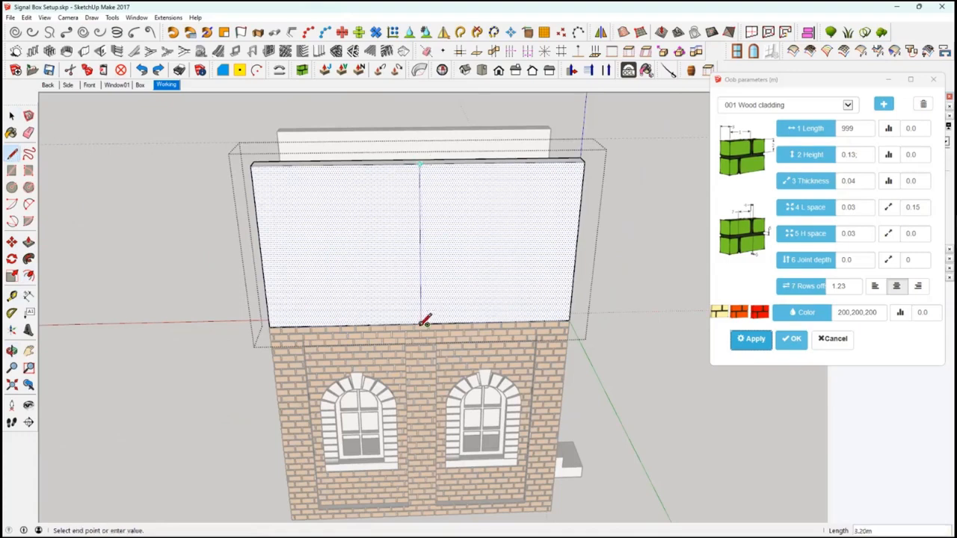
pyautogui.click(420, 323)
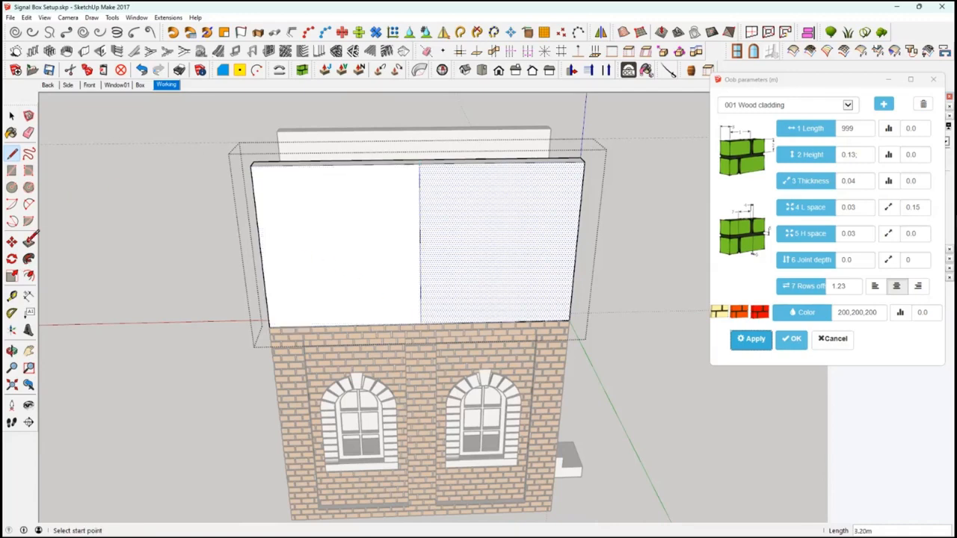
pyautogui.press('space')
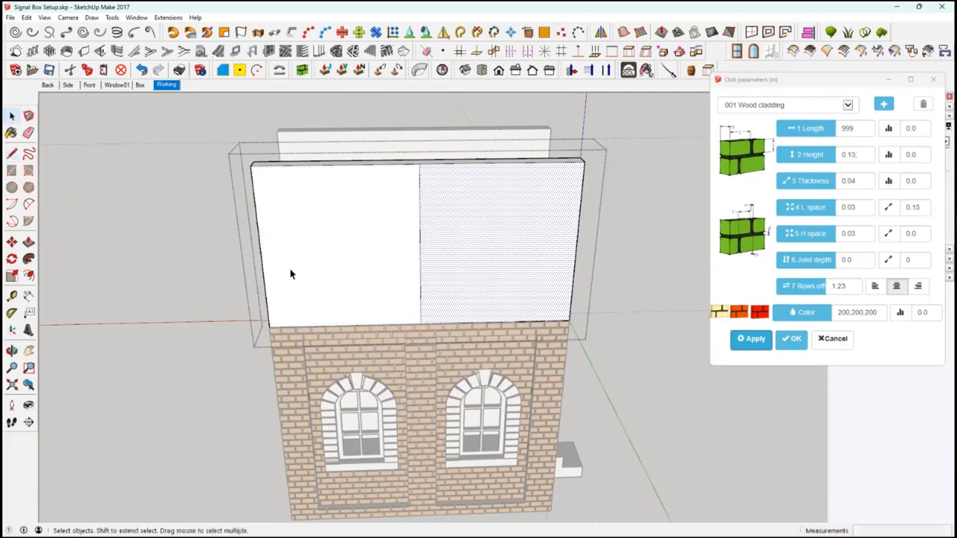
# Offset the outline of the outer face's left half inward by 0.32 m.
pyautogui.click(288, 267)
pyautogui.click(28, 276)
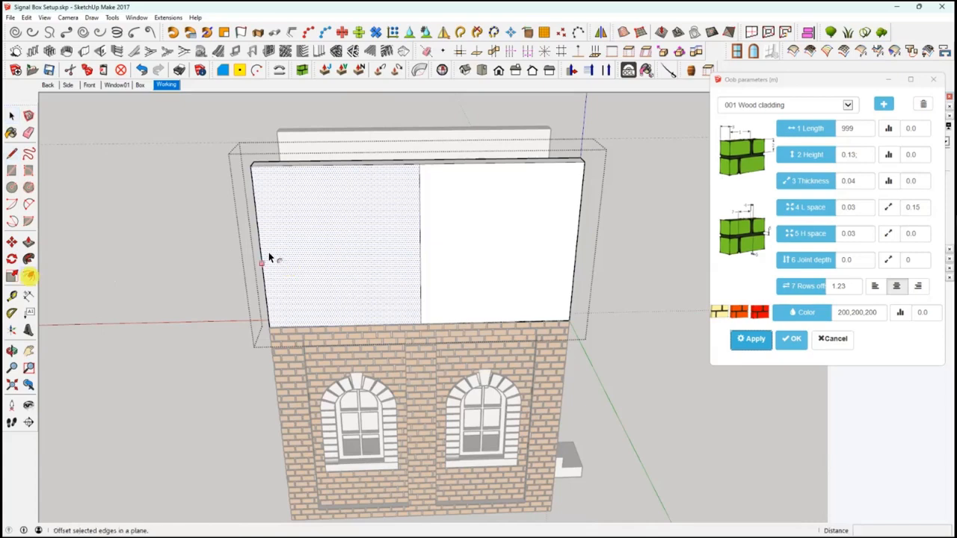
pyautogui.click(268, 253)
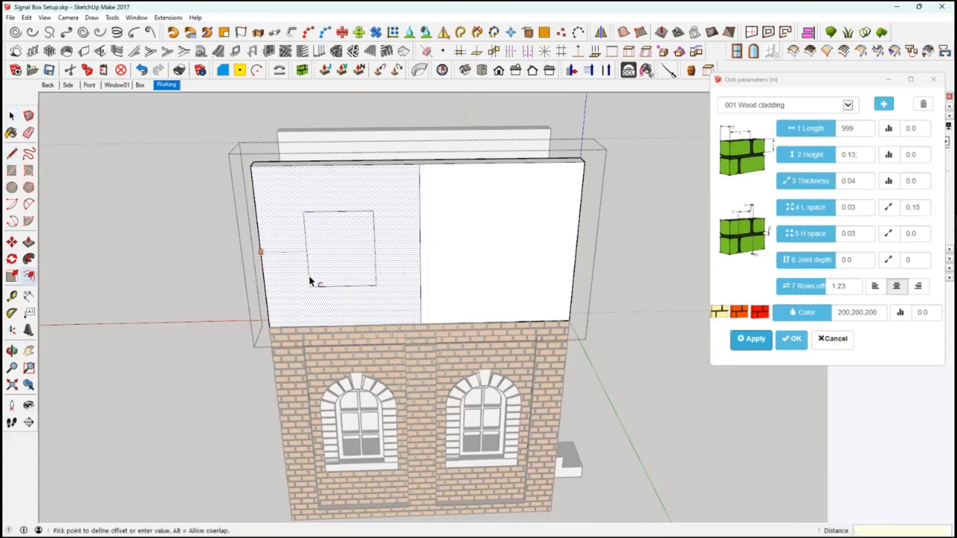
pyautogui.write('32')
pyautogui.press('Return')
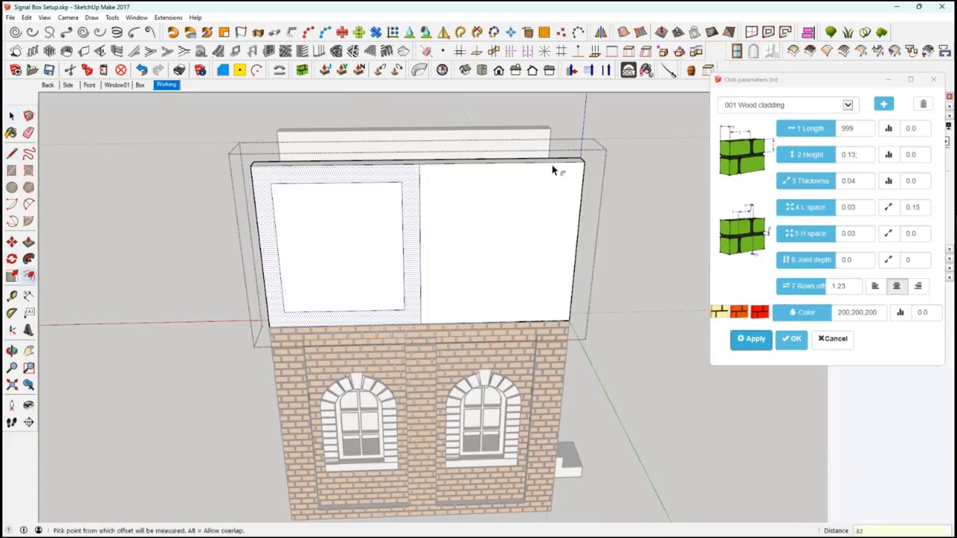
pyautogui.click(473, 252)
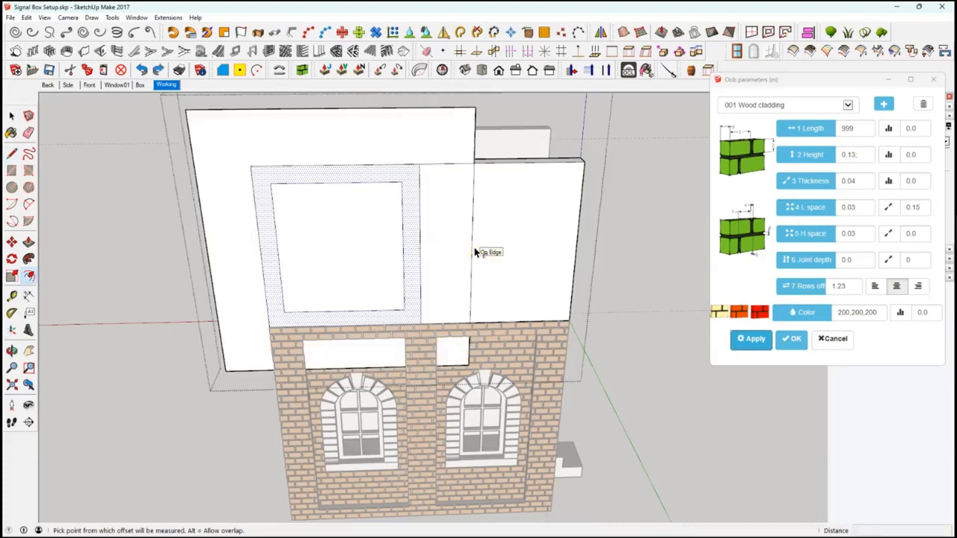
pyautogui.hotkey('ctrl', 'z')
pyautogui.press('space')
pyautogui.click(464, 236)
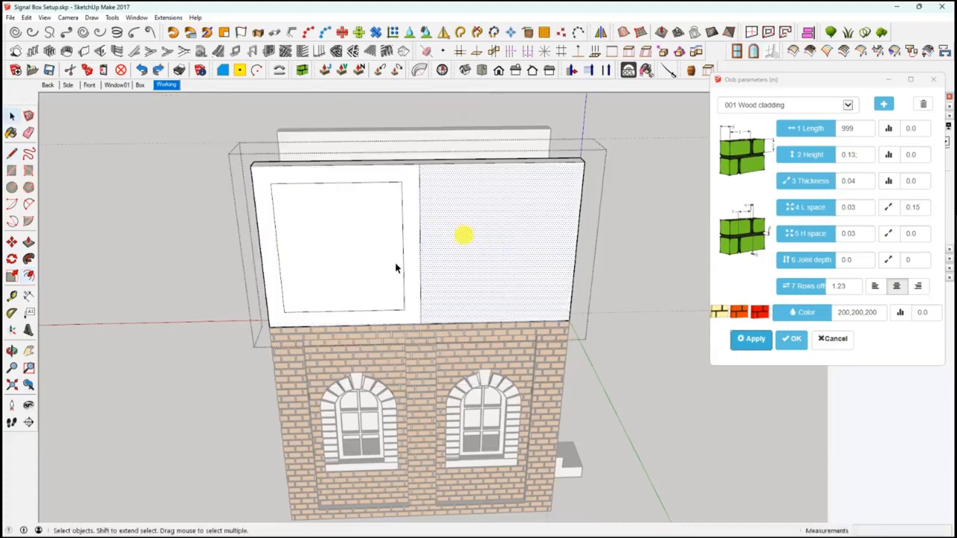
pyautogui.press('p')
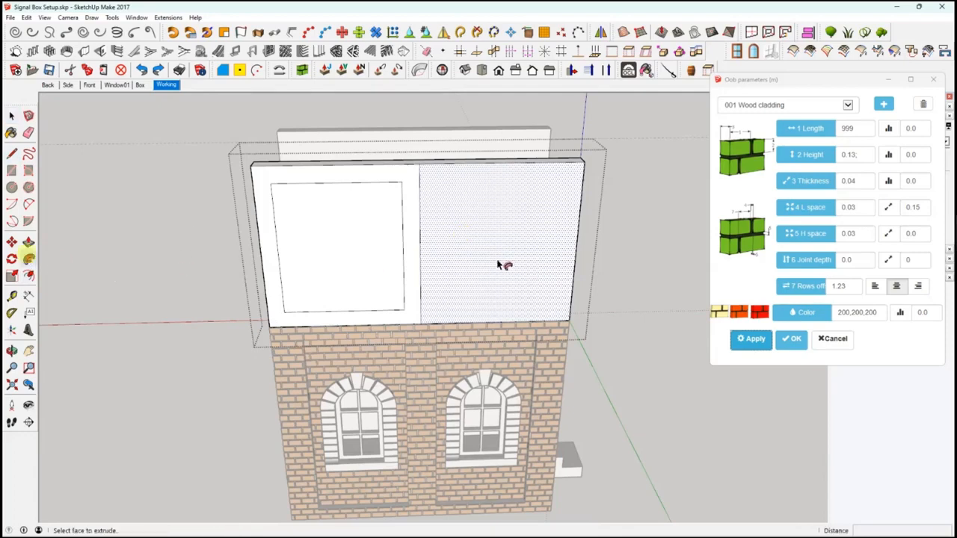
pyautogui.click(499, 265)
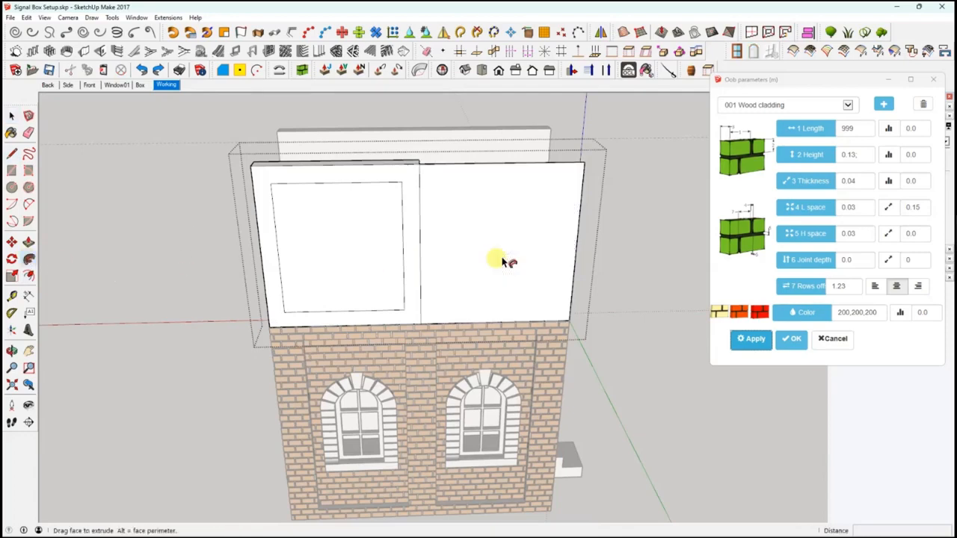
pyautogui.doubleClick(438, 320)
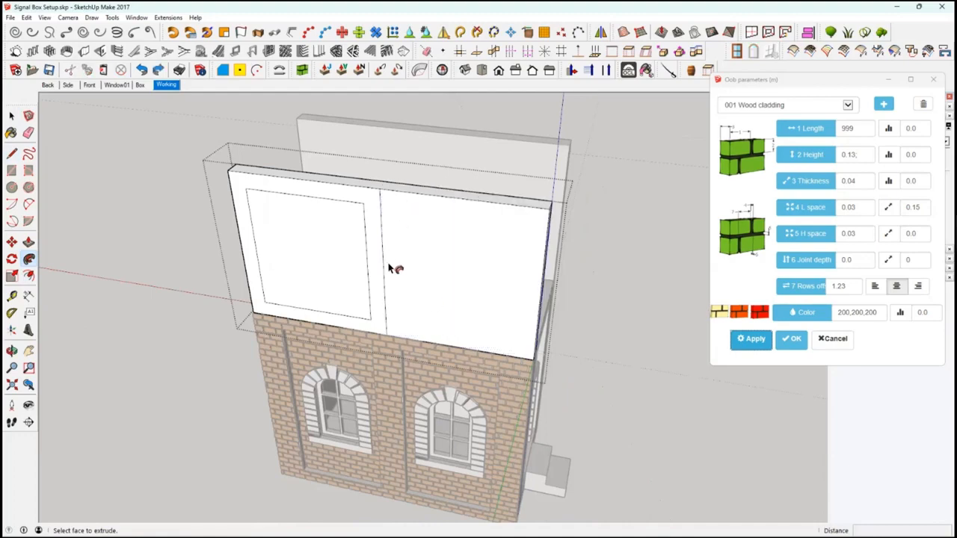
pyautogui.press('space')
pyautogui.click(420, 283)
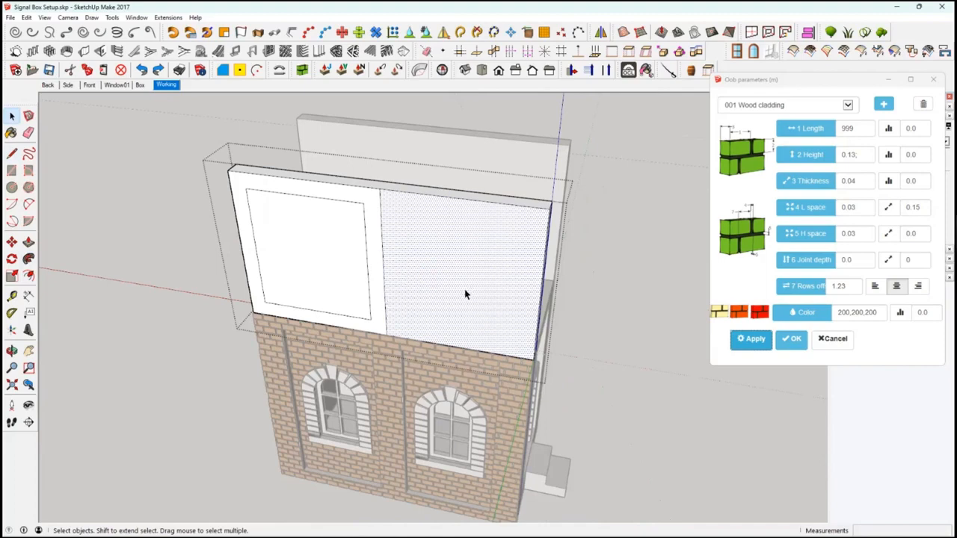
pyautogui.click(29, 260)
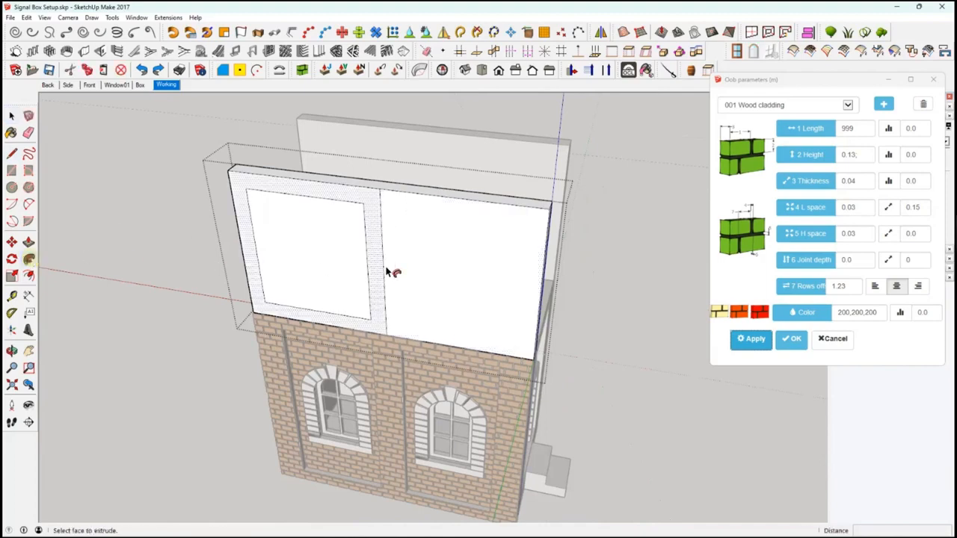
pyautogui.doubleClick(425, 278)
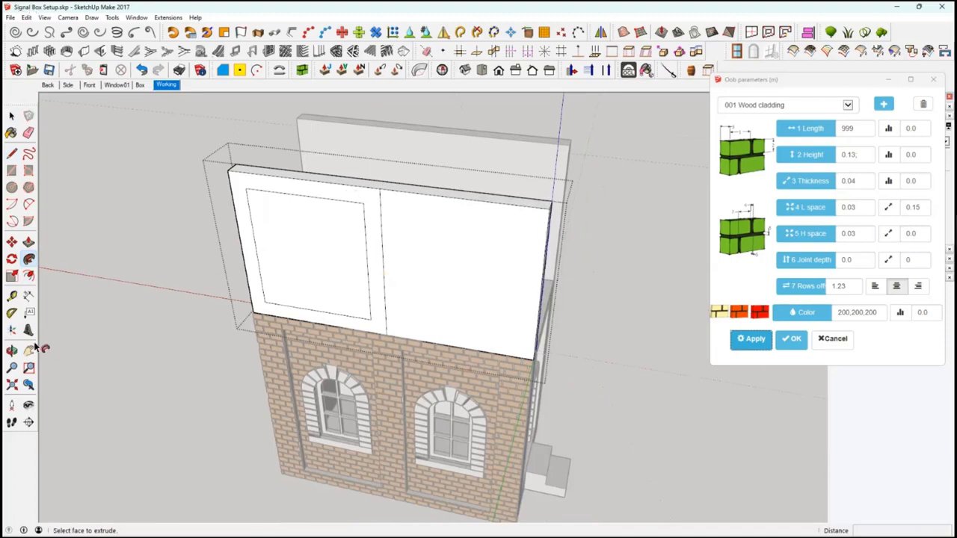
# Offset the outline of the outer face's right half inward to match the margin of the left panel.
pyautogui.press('f')
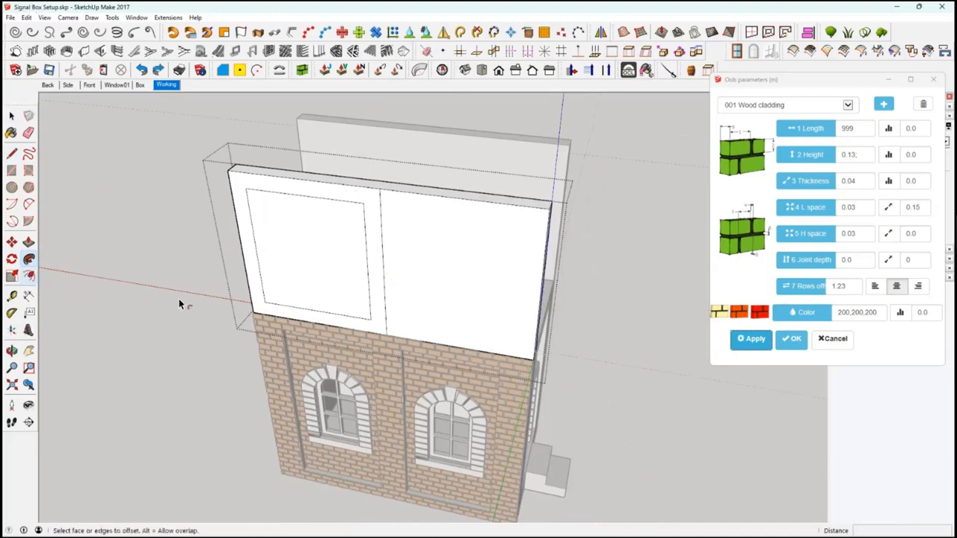
pyautogui.click(391, 282)
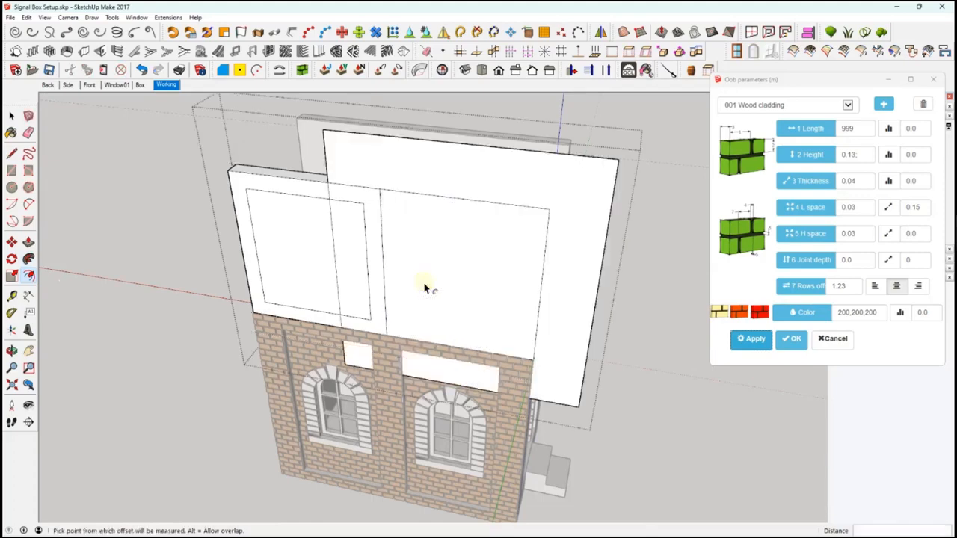
pyautogui.hotkey('ctrl', 'z')
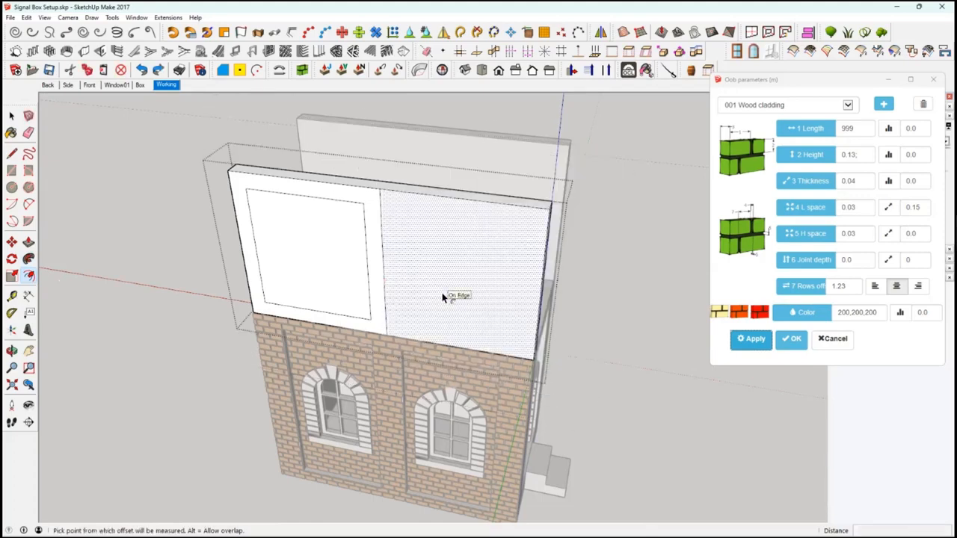
pyautogui.press('Escape')
pyautogui.click(386, 287)
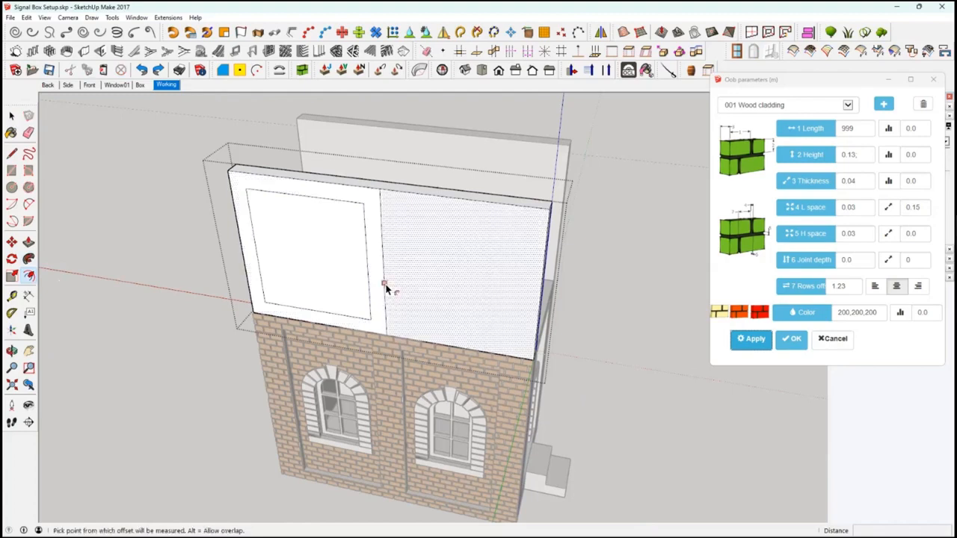
pyautogui.click(396, 288)
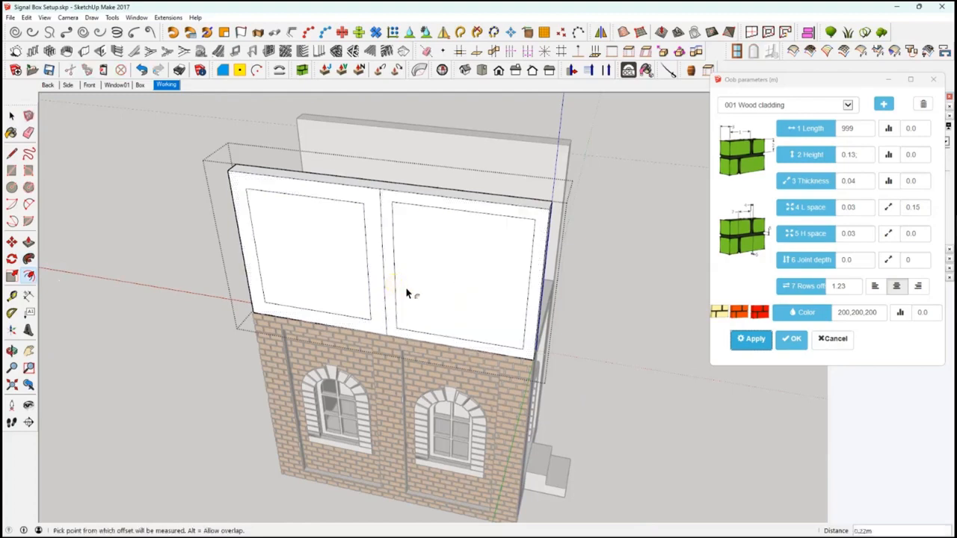
pyautogui.press('Return')
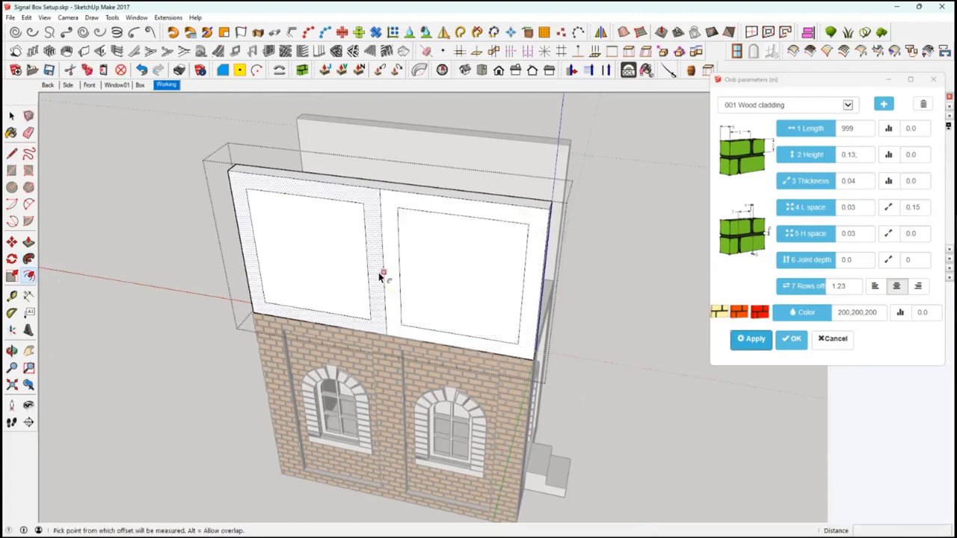
pyautogui.moveTo(388, 272); pyautogui.dragTo(331, 299, button='middle')
pyautogui.scroll(2, 383, 261)
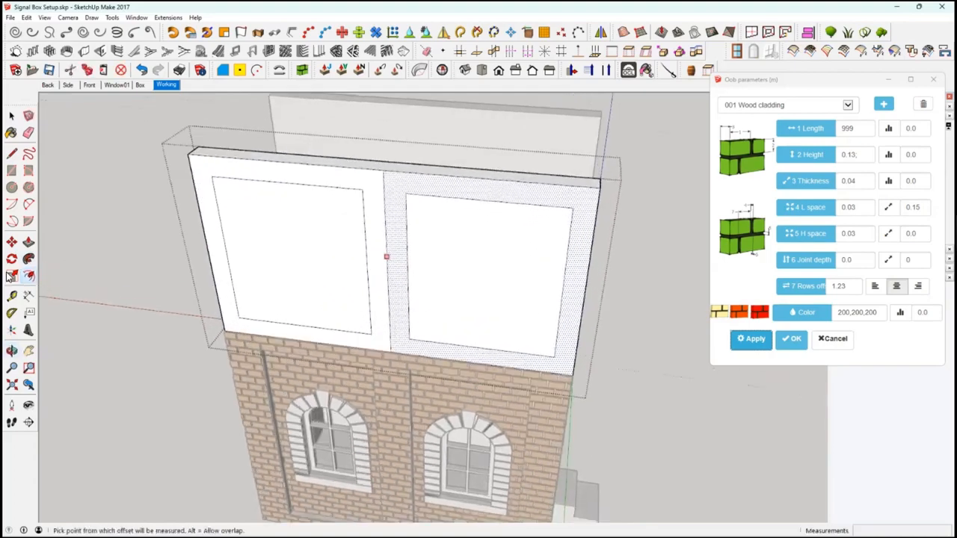
# Try to push the left framed panel 0.32 m back through the front wall to cut a window opening.
pyautogui.moveTo(149, 291); pyautogui.dragTo(44, 250, button='middle')
pyautogui.click(28, 241)
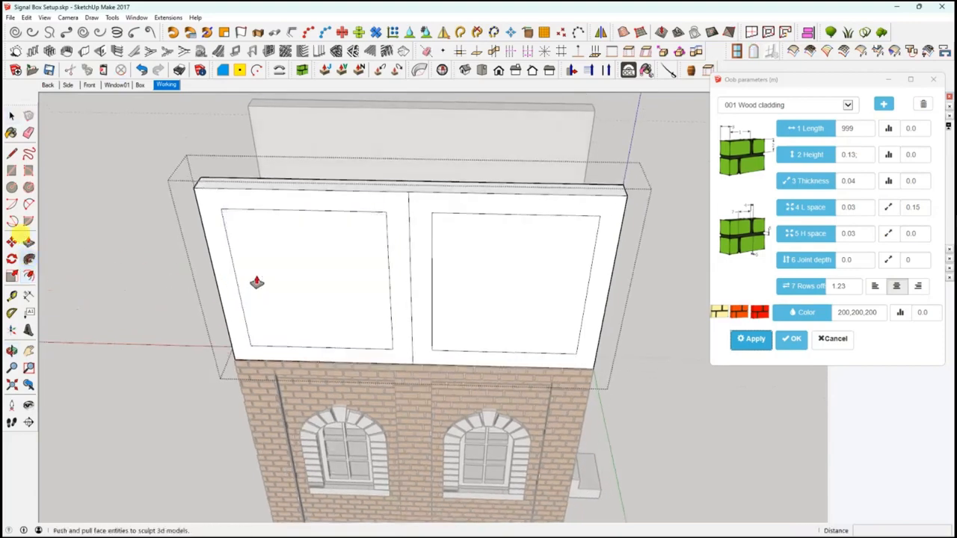
pyautogui.click(241, 212)
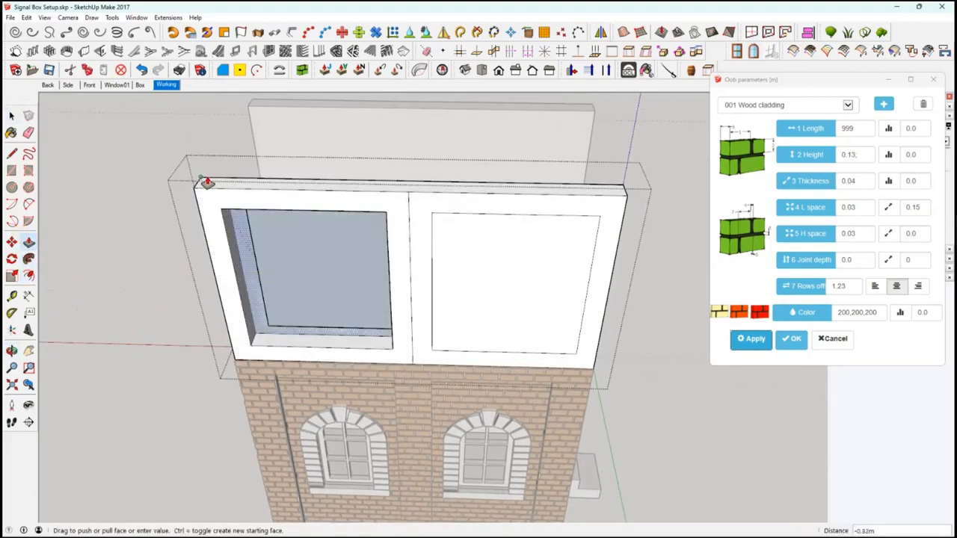
pyautogui.click(207, 182)
pyautogui.moveTo(548, 321); pyautogui.dragTo(430, 320, button='middle')
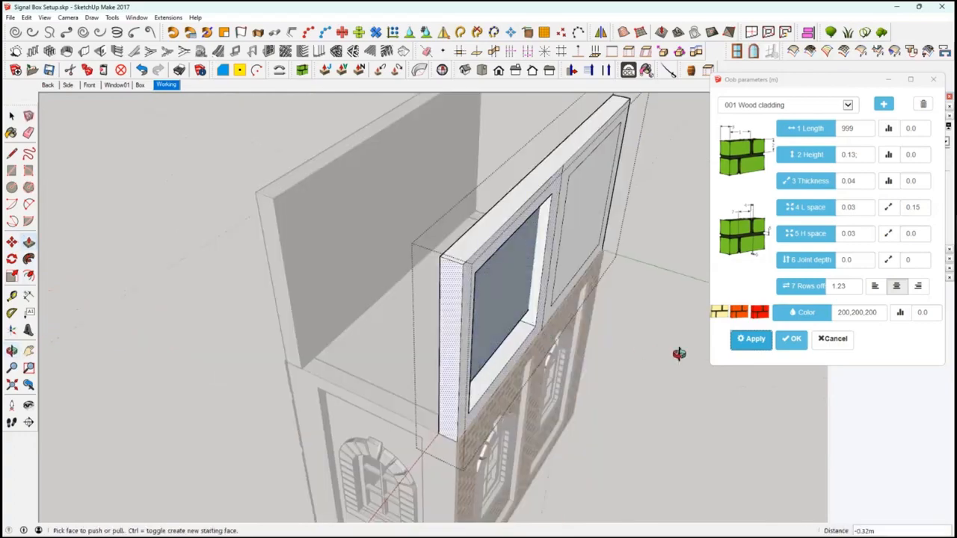
pyautogui.moveTo(679, 348); pyautogui.dragTo(323, 272, button='middle')
# Delete the leftover rectangular offset outline from the inner face of the front wall.
pyautogui.press('p')
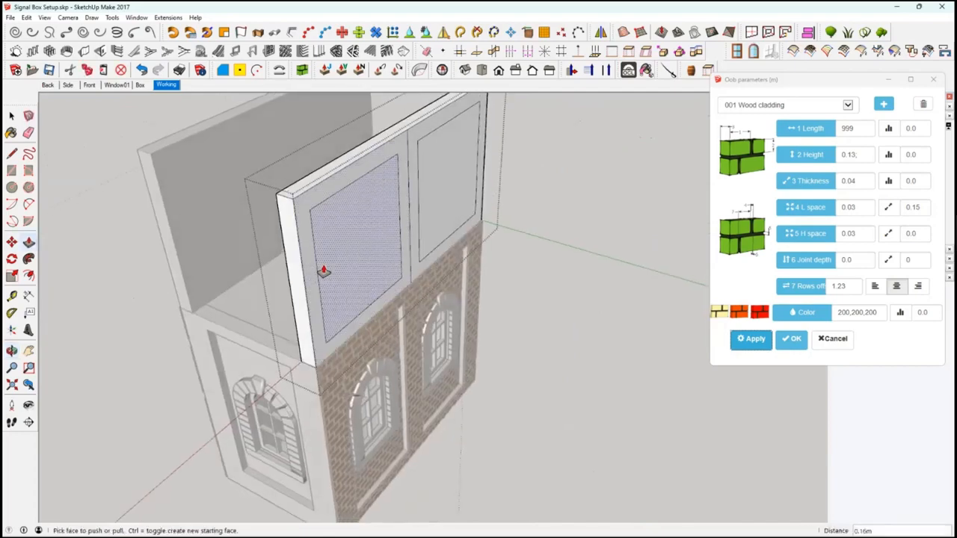
pyautogui.moveTo(322, 271); pyautogui.dragTo(351, 275)
pyautogui.moveTo(352, 276); pyautogui.dragTo(669, 346, button='middle')
pyautogui.moveTo(668, 346); pyautogui.dragTo(597, 316)
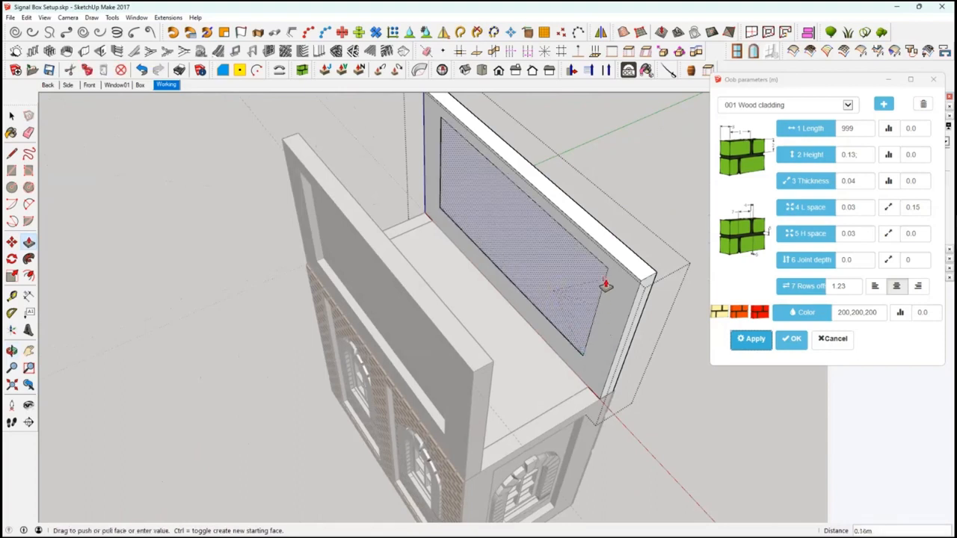
pyautogui.click(605, 282)
pyautogui.moveTo(598, 352); pyautogui.dragTo(532, 320, button='middle')
pyautogui.scroll(3, 531, 315)
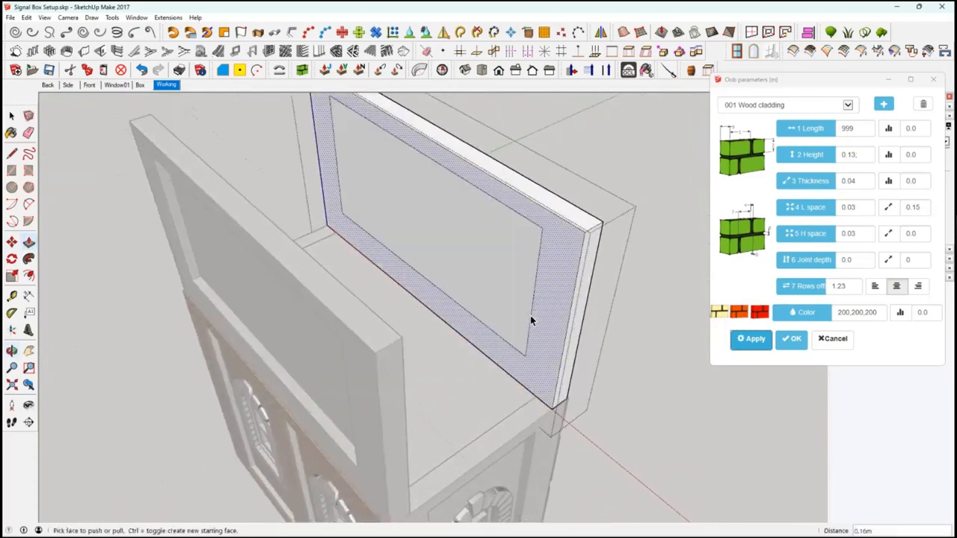
pyautogui.scroll(3, 512, 357)
pyautogui.scroll(2, 504, 333)
pyautogui.press('space')
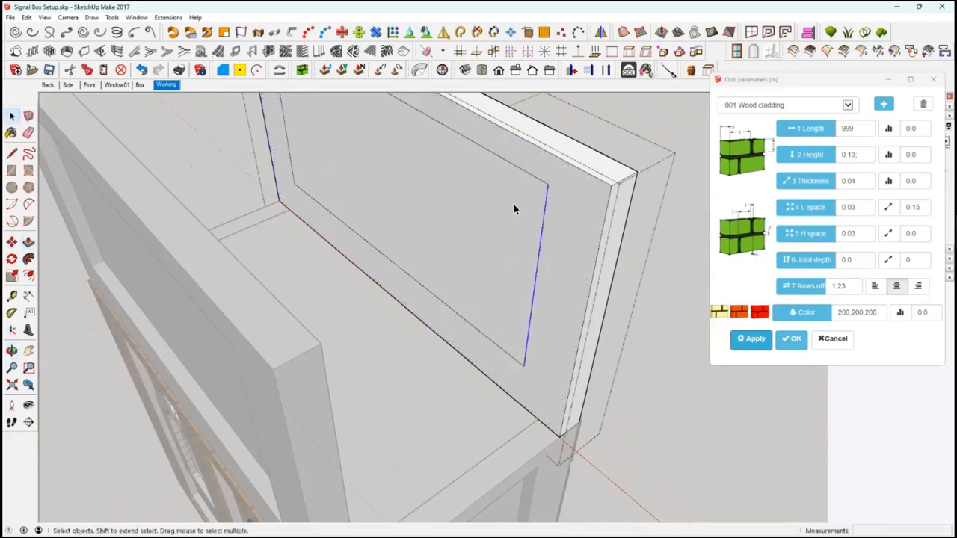
pyautogui.click(519, 168)
pyautogui.click(524, 179)
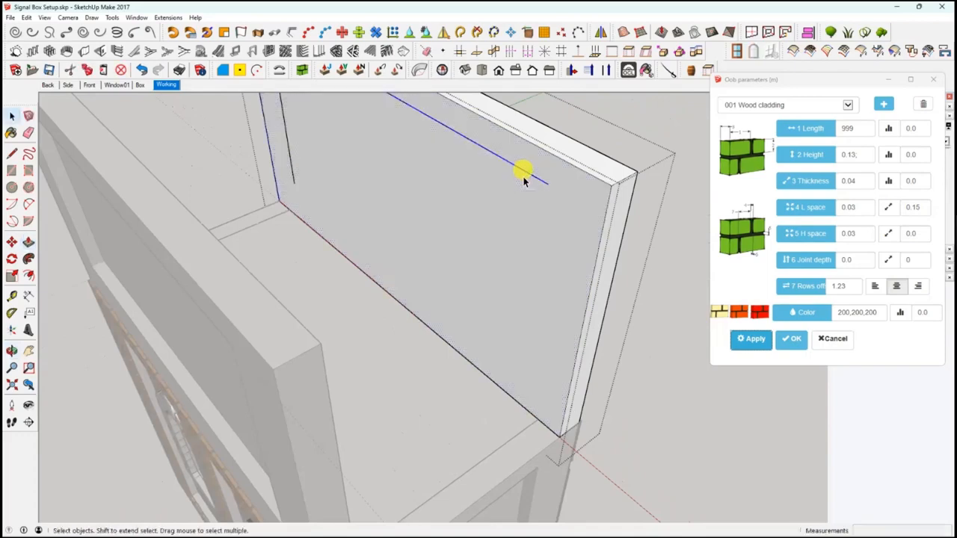
pyautogui.click(290, 149)
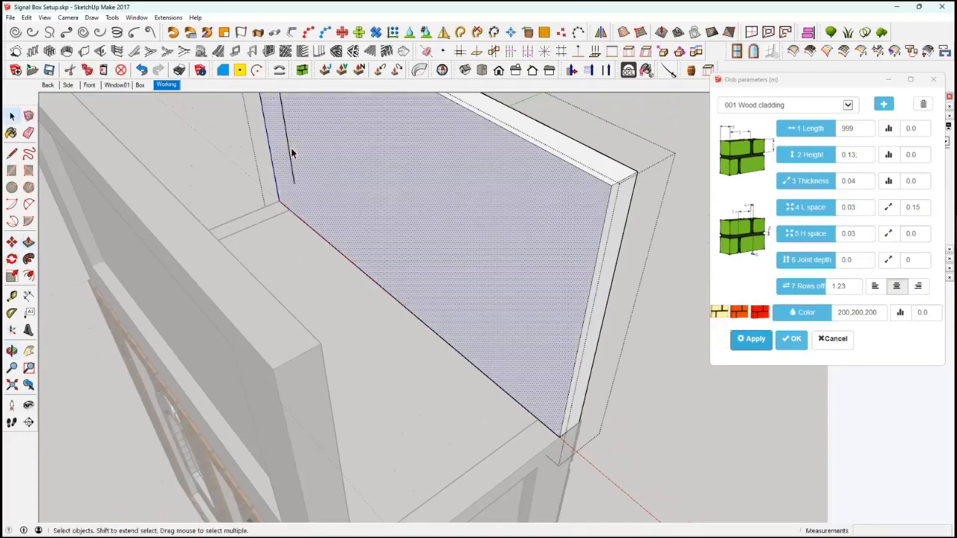
pyautogui.click(289, 150)
# Push both framed panels 0.32 m through the front wall to cut two window openings.
pyautogui.moveTo(343, 185); pyautogui.dragTo(209, 235, button='middle')
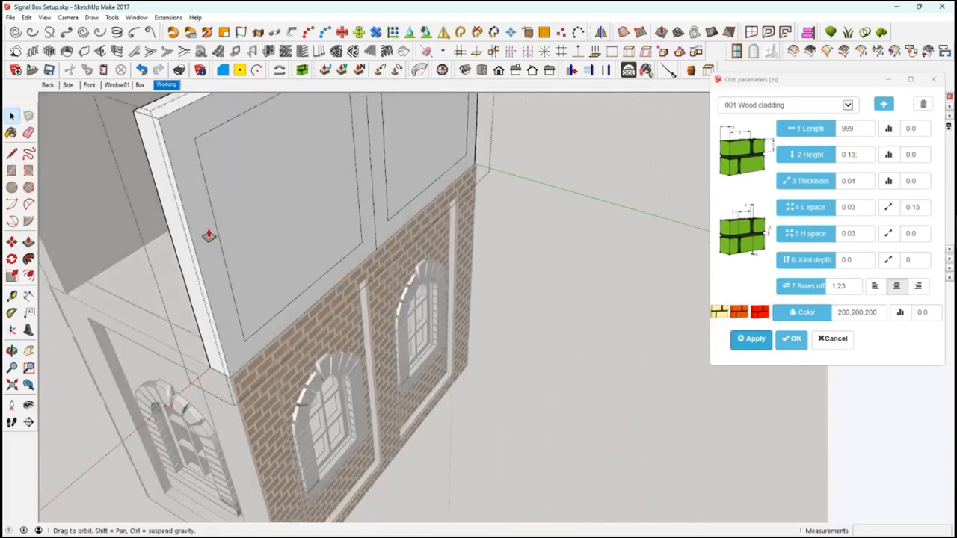
pyautogui.moveTo(169, 157); pyautogui.dragTo(210, 142, button='middle')
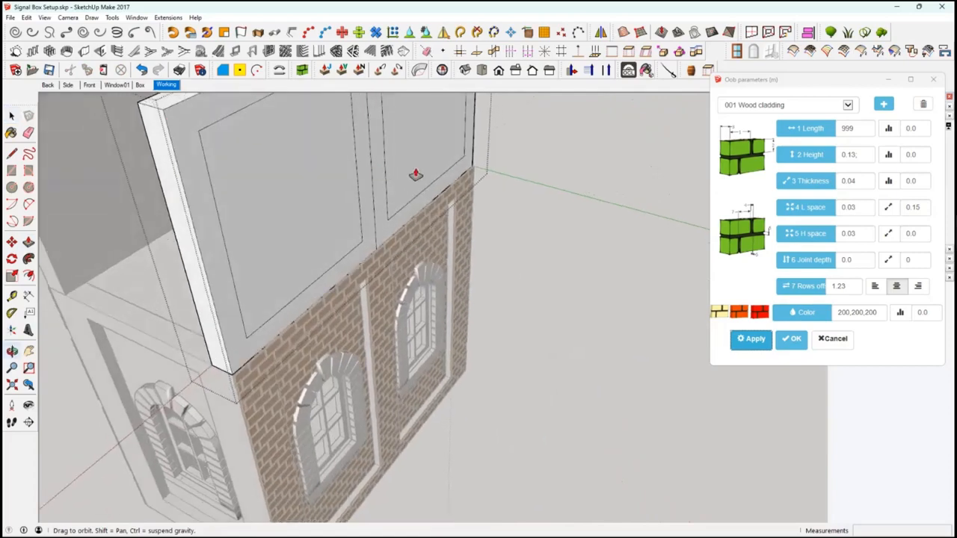
pyautogui.moveTo(415, 175); pyautogui.dragTo(416, 166, button='middle')
pyautogui.press('p')
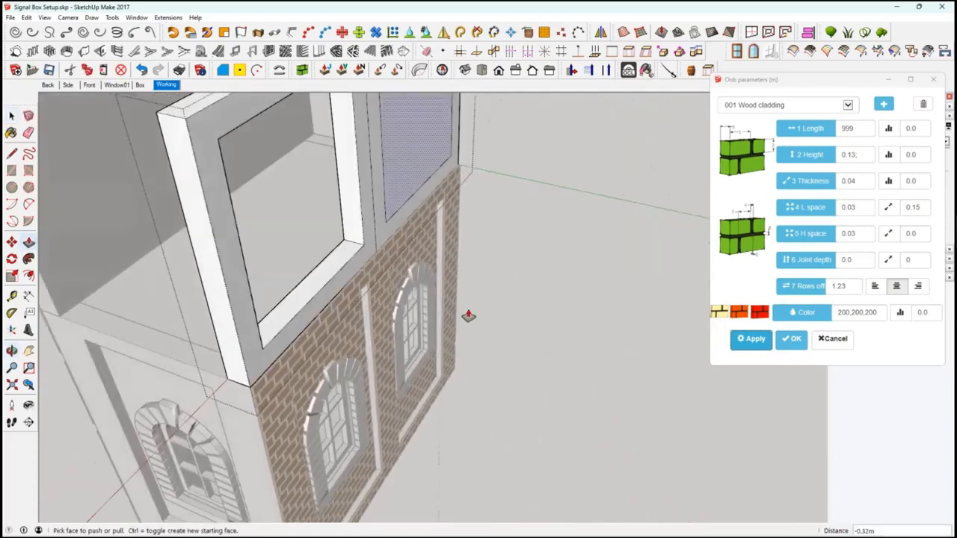
pyautogui.moveTo(663, 459); pyautogui.dragTo(415, 304, button='middle')
pyautogui.moveTo(379, 265); pyautogui.dragTo(354, 256, button='middle')
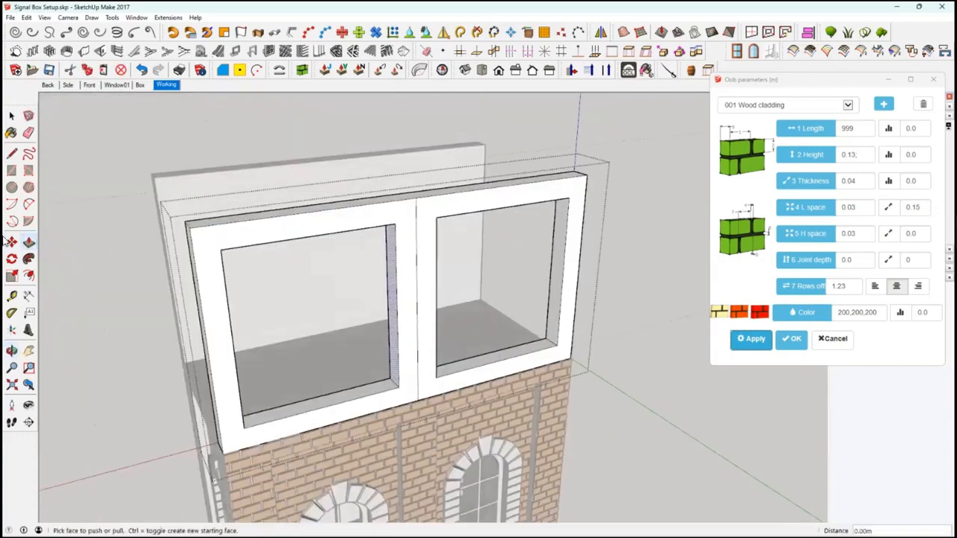
# Place vertical guides 0.12 m to either side of the front wall's centre line.
pyautogui.moveTo(6, 239); pyautogui.dragTo(15, 299, button='middle')
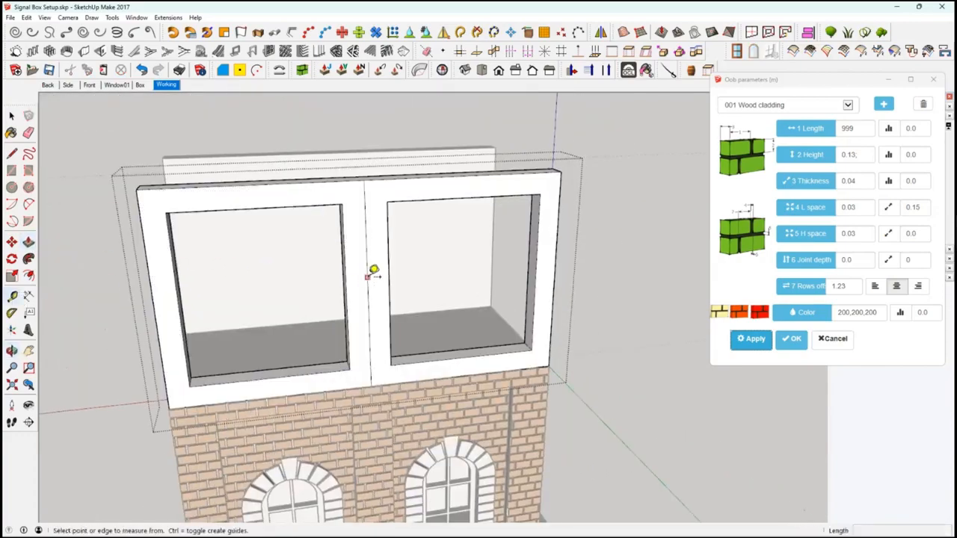
pyautogui.click(367, 277)
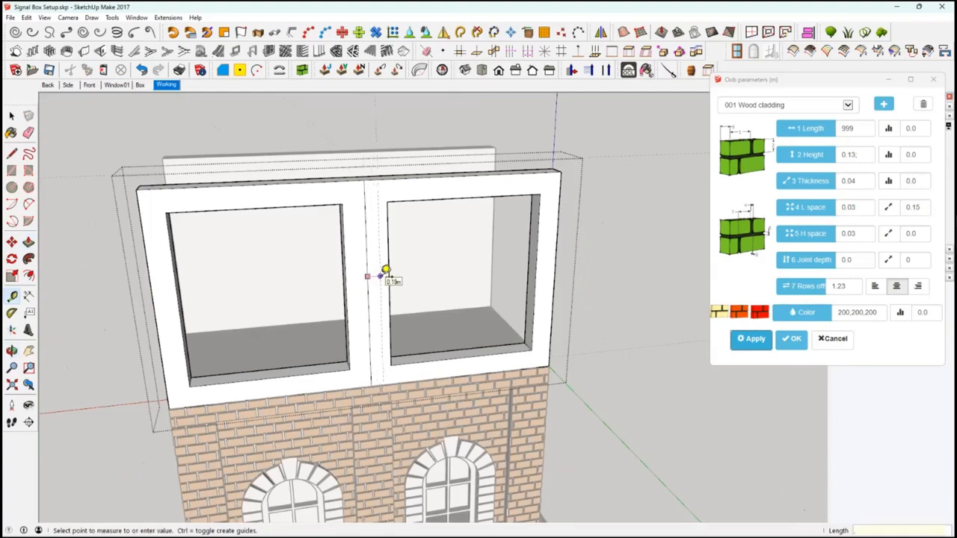
pyautogui.write('.12')
pyautogui.press('Return')
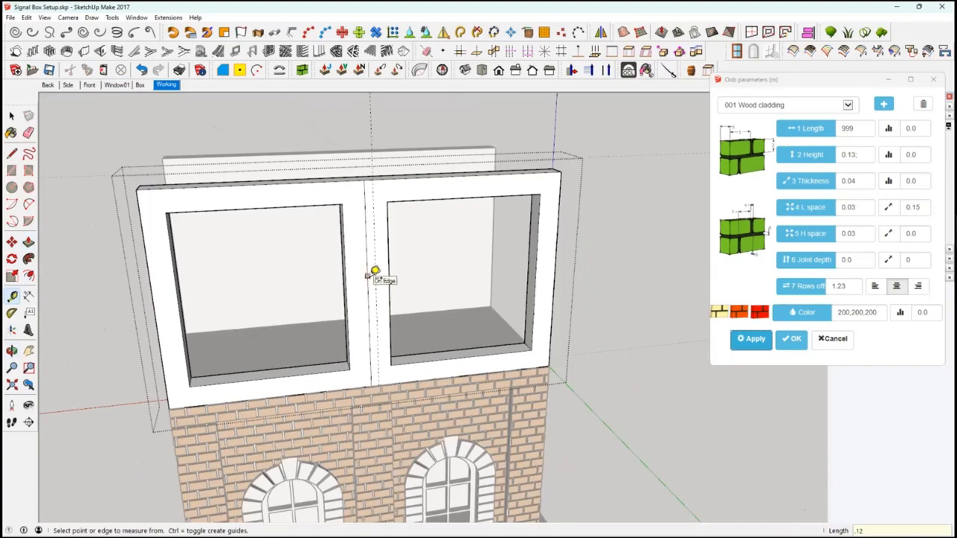
pyautogui.click(368, 275)
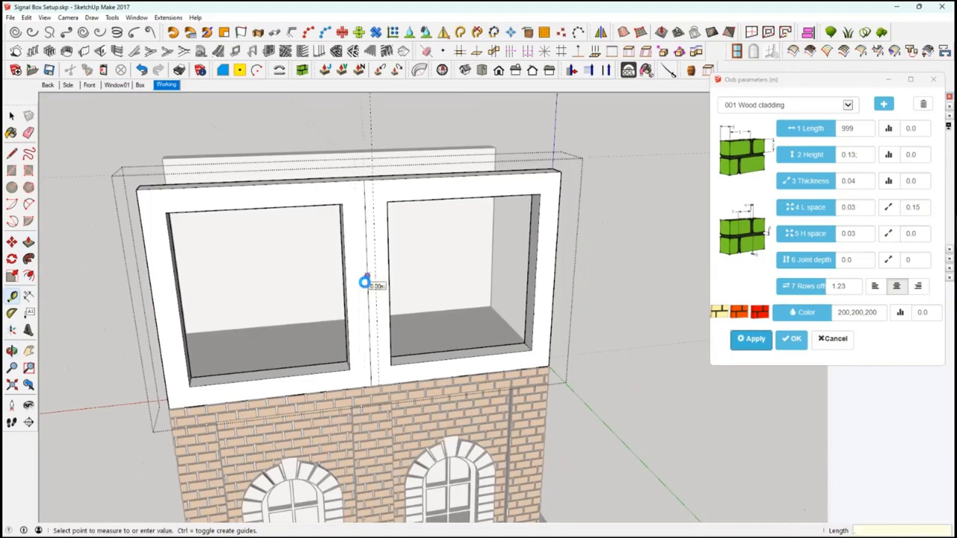
pyautogui.write('.12')
pyautogui.press('Return')
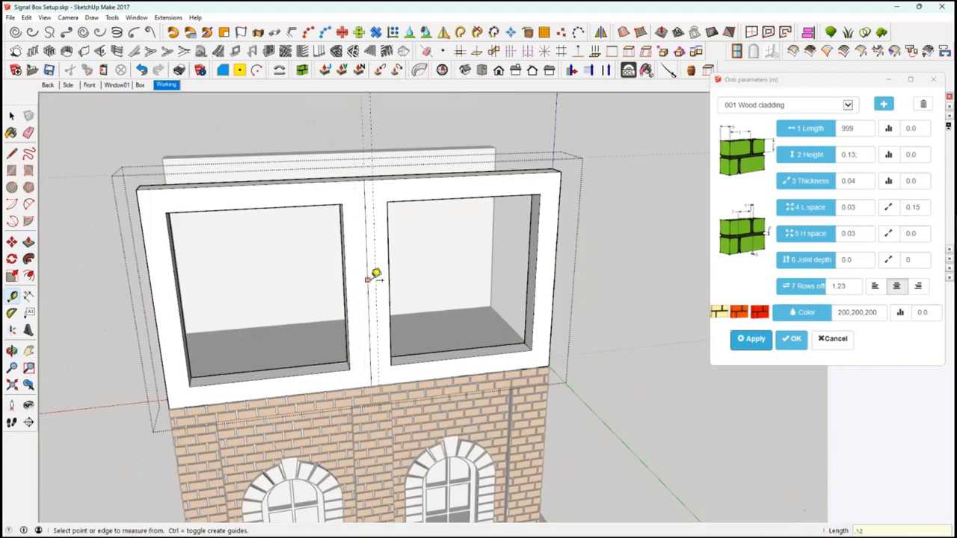
pyautogui.click(376, 274)
pyautogui.write('.1')
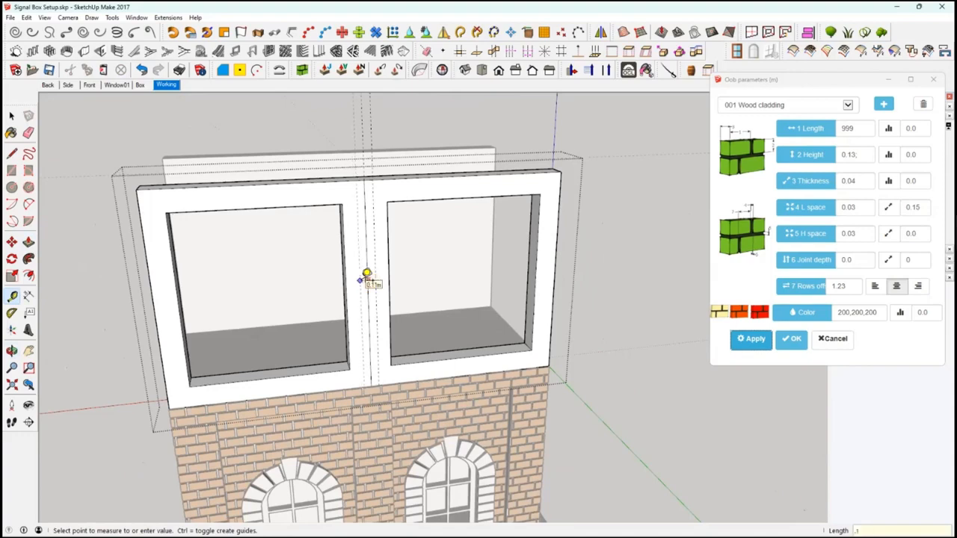
pyautogui.write('2')
pyautogui.press('Return')
# Push the central post's side face in each opening 0.20 m inward to its nearest guide.
pyautogui.moveTo(357, 282); pyautogui.dragTo(425, 294, button='middle')
pyautogui.press('p')
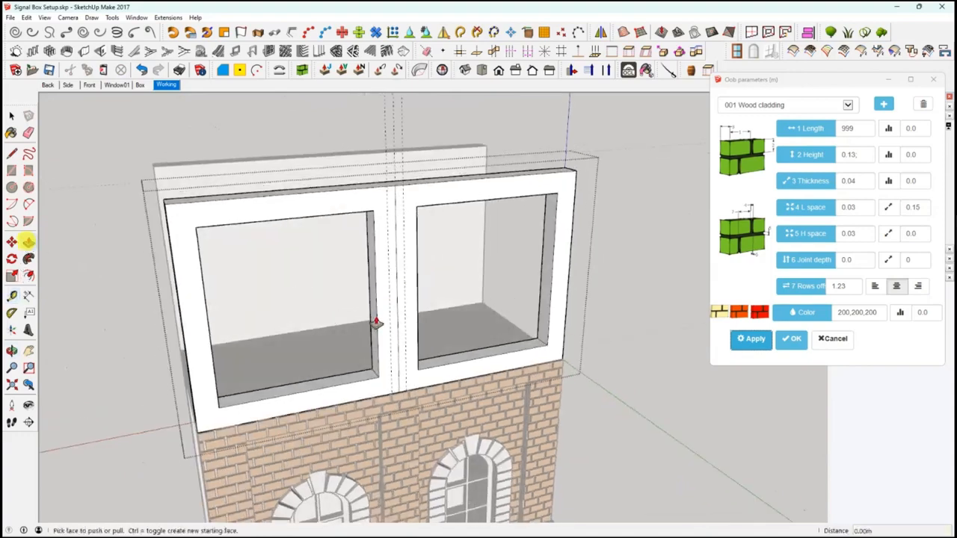
pyautogui.click(375, 319)
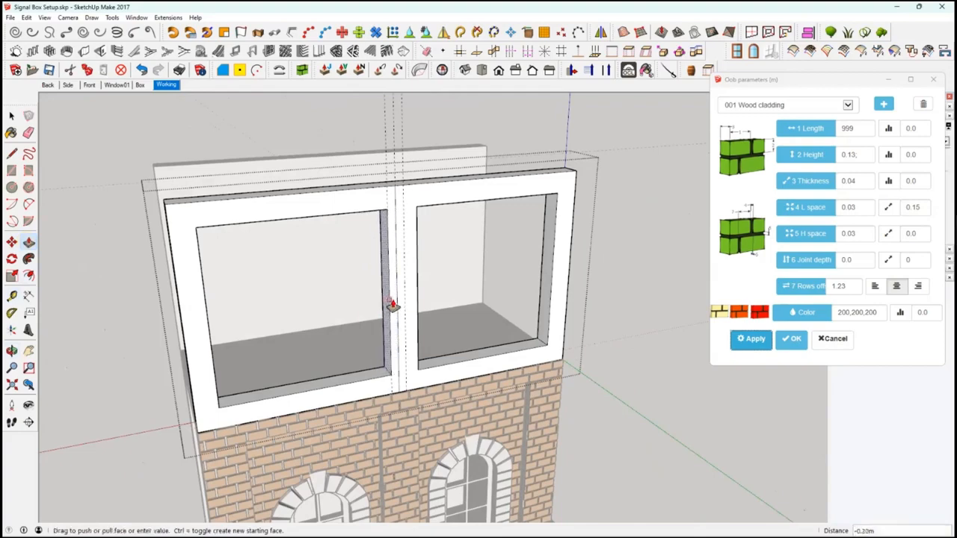
pyautogui.click(392, 303)
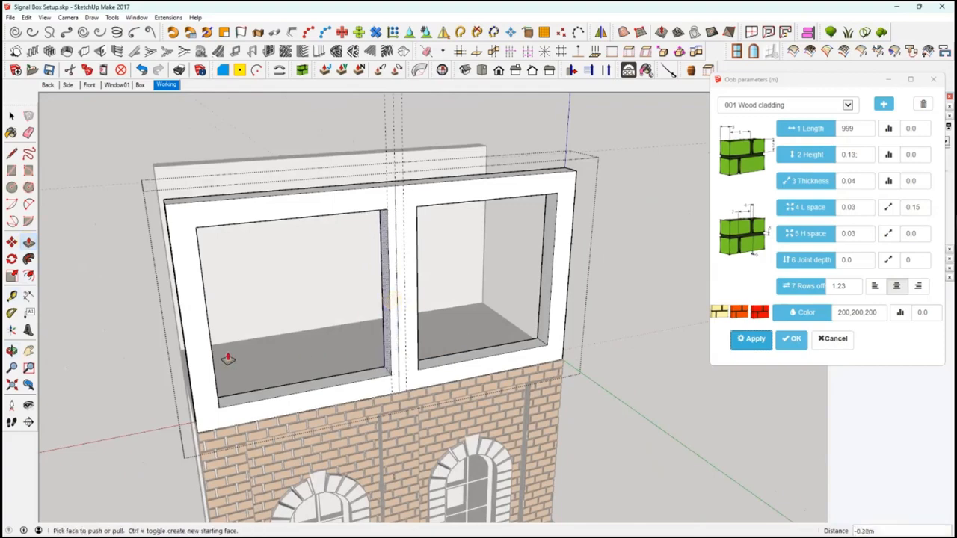
pyautogui.moveTo(297, 325); pyautogui.dragTo(302, 299, button='middle')
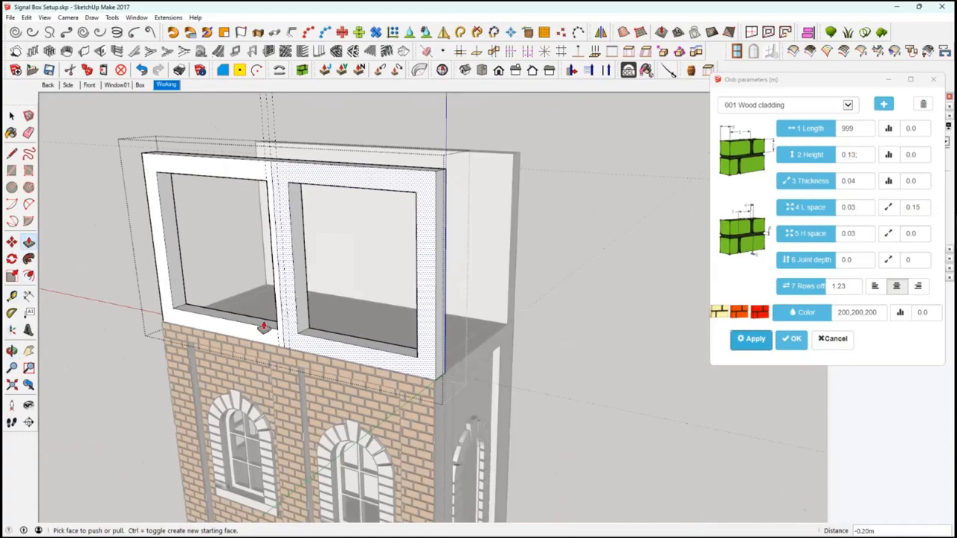
pyautogui.doubleClick(301, 293)
pyautogui.moveTo(321, 342); pyautogui.dragTo(438, 343, button='middle')
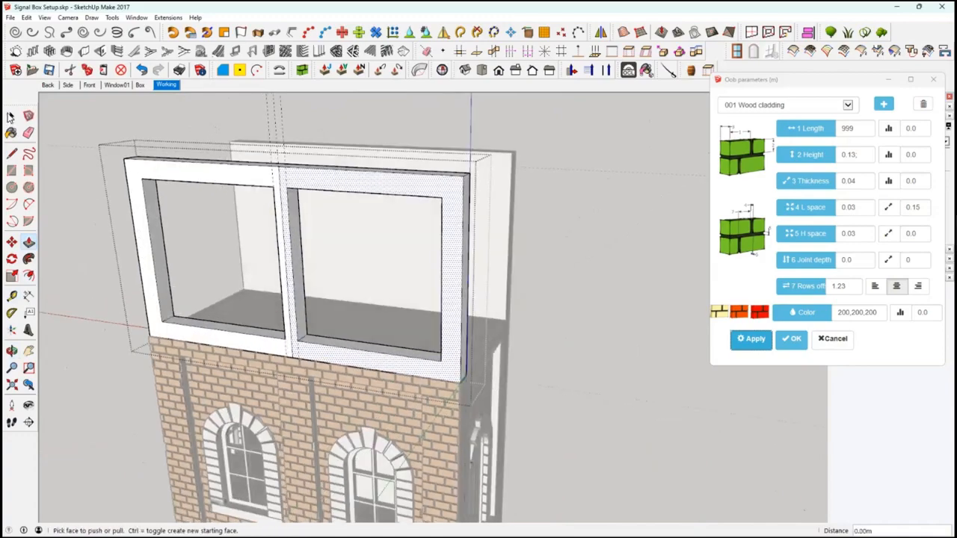
# Draw a rectangle about 1.20 m by 2.53 m across the left opening's lower half and remove the face above it.
pyautogui.moveTo(299, 322)
pyautogui.mouseDown(button='middle')
pyautogui.moveTo(431, 329)
pyautogui.moveTo(423, 321)
pyautogui.moveTo(316, 346)
pyautogui.moveTo(315, 359)
pyautogui.moveTo(349, 367)
pyautogui.moveTo(401, 366)
pyautogui.moveTo(356, 351)
pyautogui.moveTo(298, 358)
pyautogui.moveTo(235, 272)
pyautogui.moveTo(16, 171)
pyautogui.moveTo(186, 247)
pyautogui.moveTo(314, 342)
pyautogui.moveTo(274, 312)
pyautogui.moveTo(274, 271)
pyautogui.moveTo(333, 316)
pyautogui.mouseUp(button='middle')
pyautogui.click(265, 282)
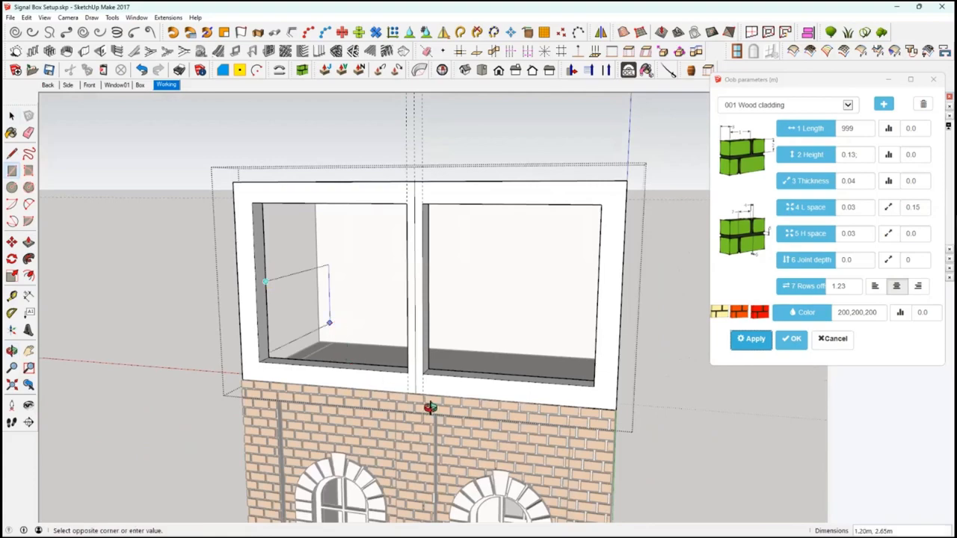
pyautogui.moveTo(485, 388); pyautogui.dragTo(459, 374, button='middle')
pyautogui.click(458, 375)
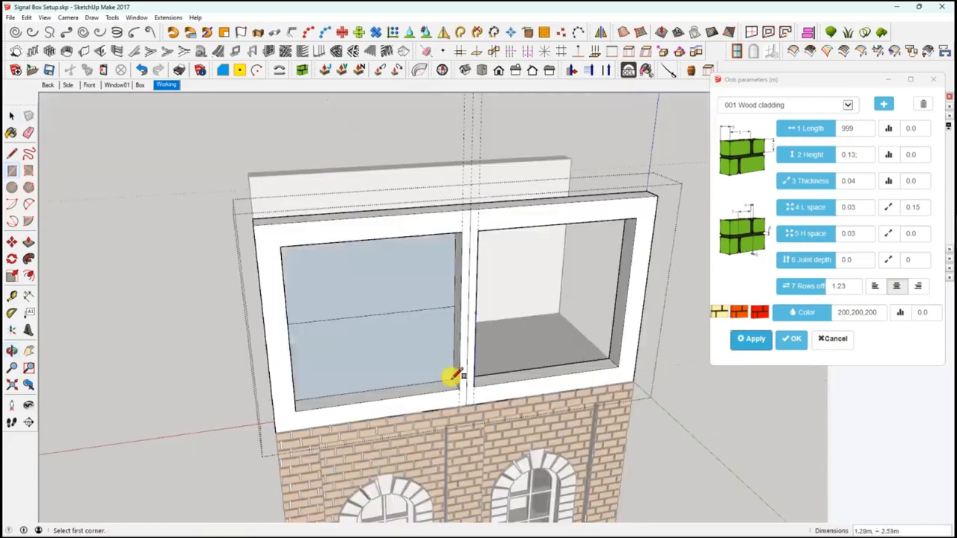
pyautogui.moveTo(470, 374); pyautogui.dragTo(456, 377, button='middle')
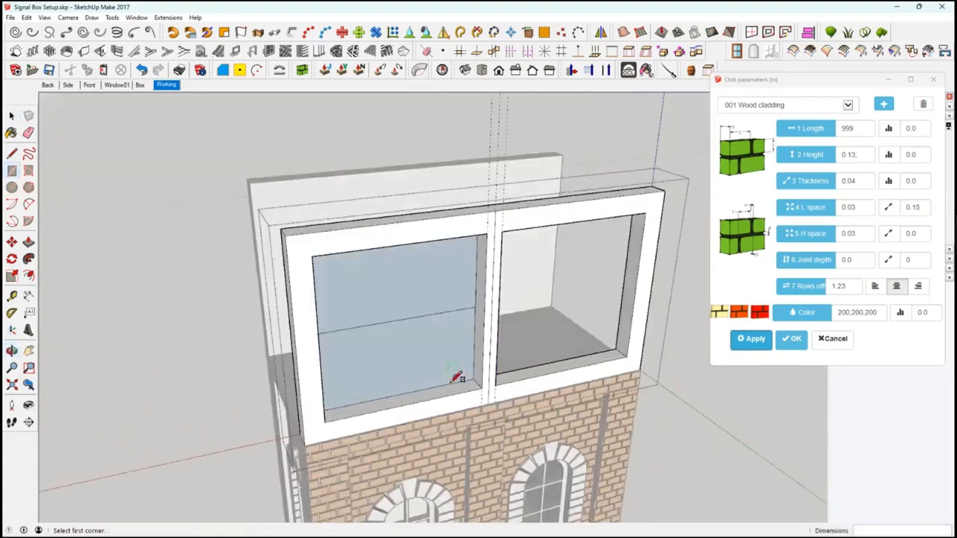
pyautogui.press('space')
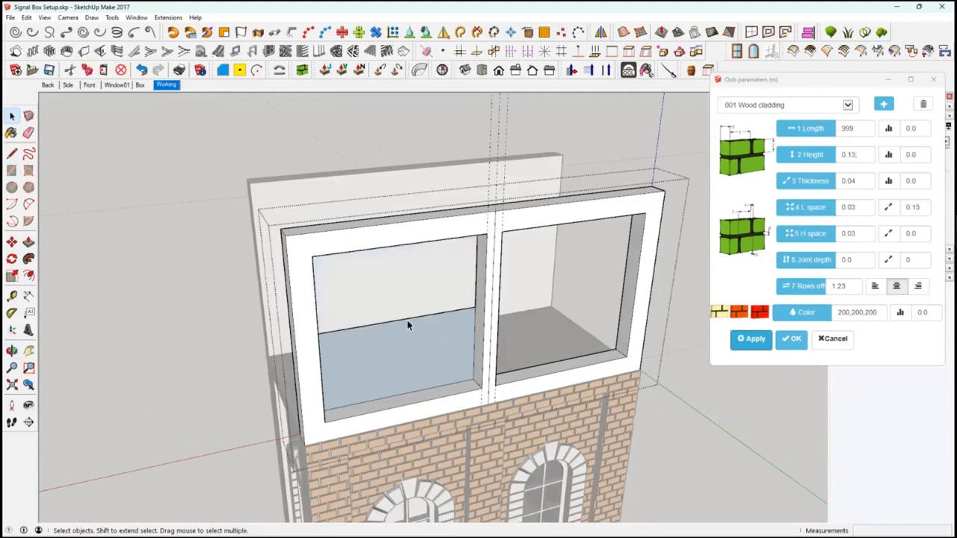
# Reverse the face of the lower panel in the left opening.
pyautogui.click(429, 355)
pyautogui.rightClick(388, 365)
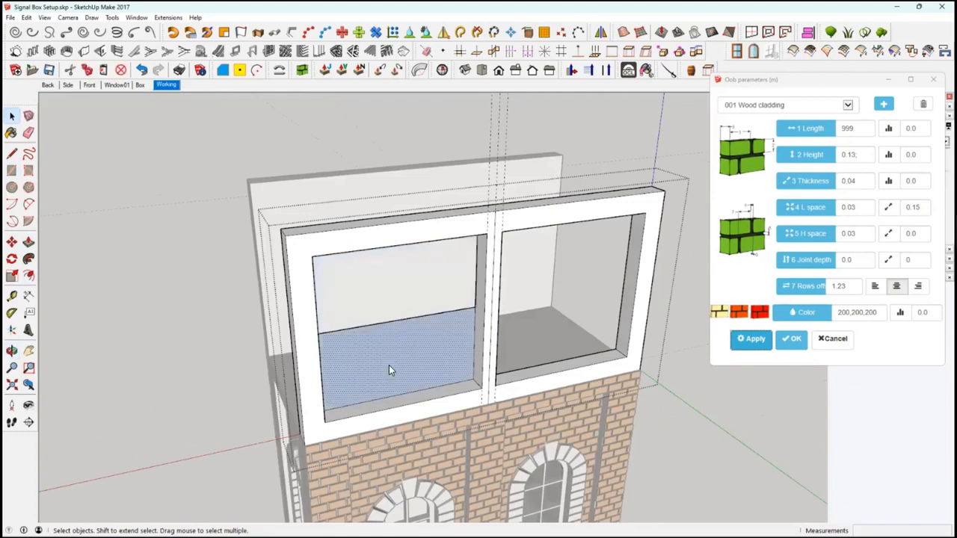
pyautogui.click(425, 269)
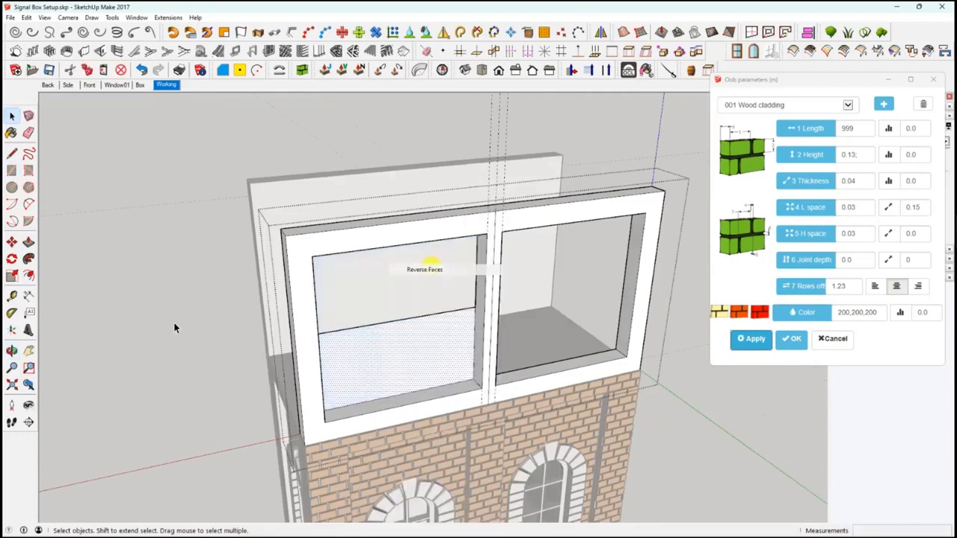
# Pull the left opening's lower panel forward to a thickness of 0.10 m.
pyautogui.click(27, 246)
pyautogui.click(389, 373)
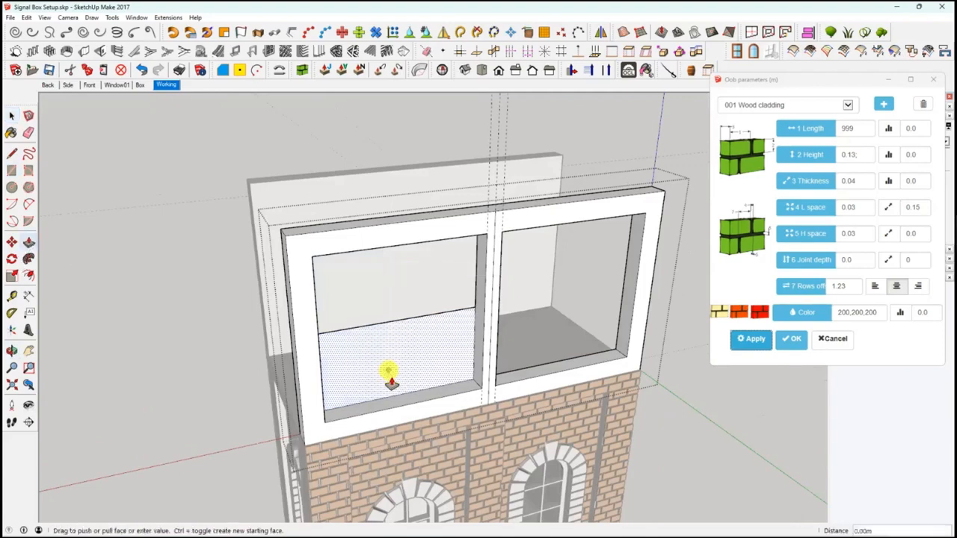
pyautogui.doubleClick(389, 370)
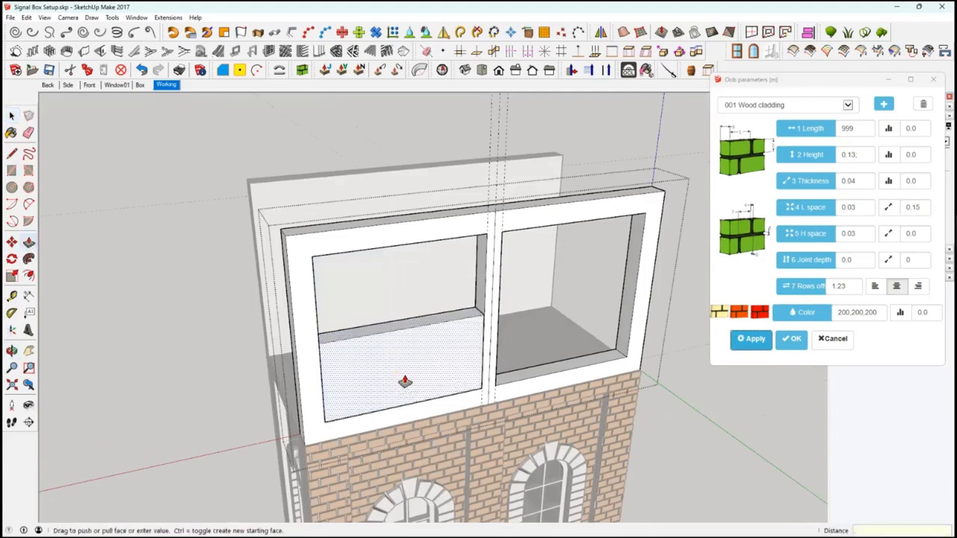
pyautogui.click(404, 382)
pyautogui.click(385, 361)
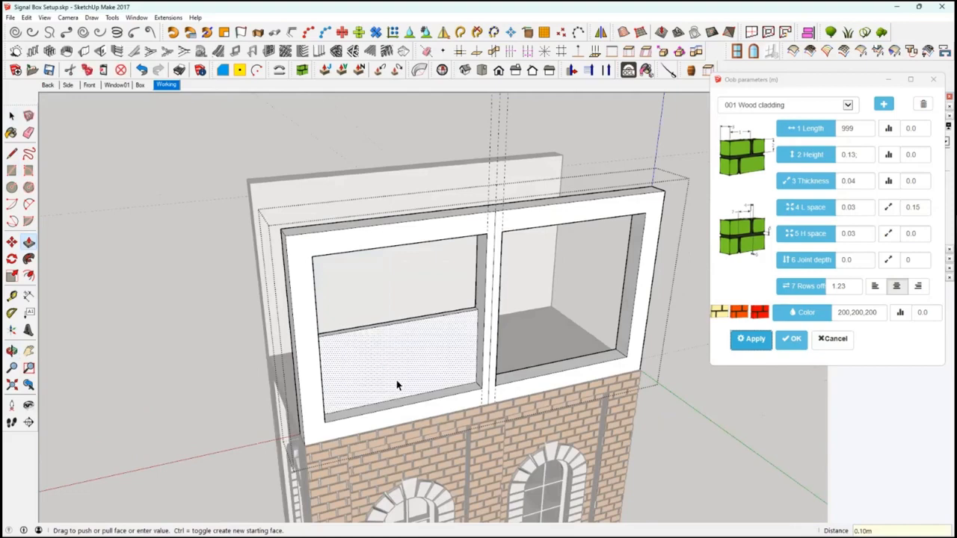
# Undo the forward pull that thickened the lower panel in the left opening.
pyautogui.press('space')
pyautogui.moveTo(354, 379); pyautogui.dragTo(350, 376, button='middle')
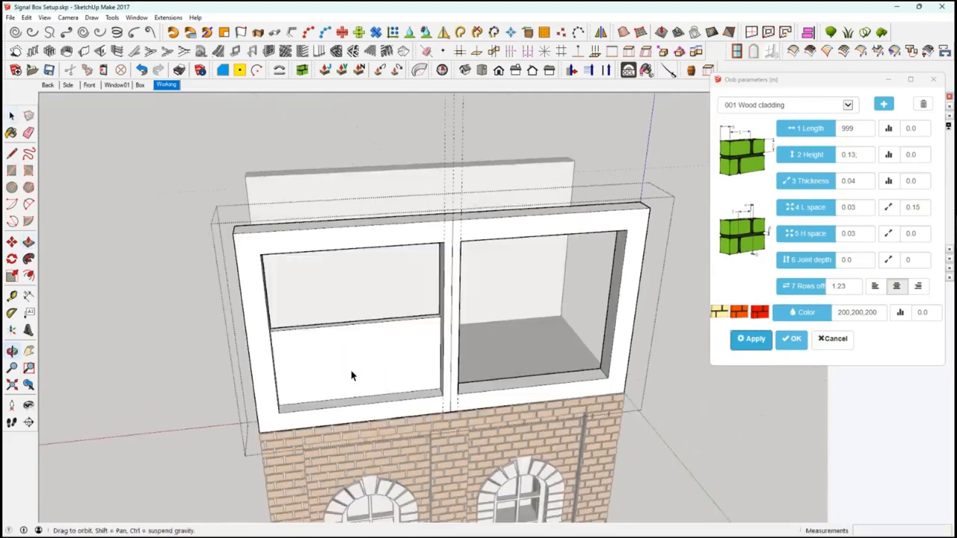
pyautogui.click(352, 373)
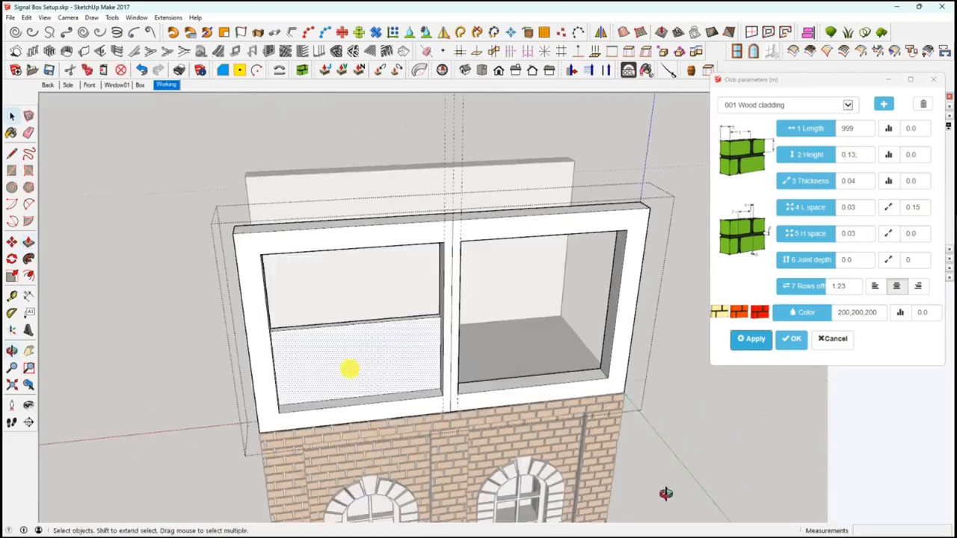
pyautogui.moveTo(666, 493); pyautogui.dragTo(617, 381, button='middle')
pyautogui.scroll(3, 584, 396)
pyautogui.scroll(2, 580, 378)
pyautogui.scroll(2, 616, 381)
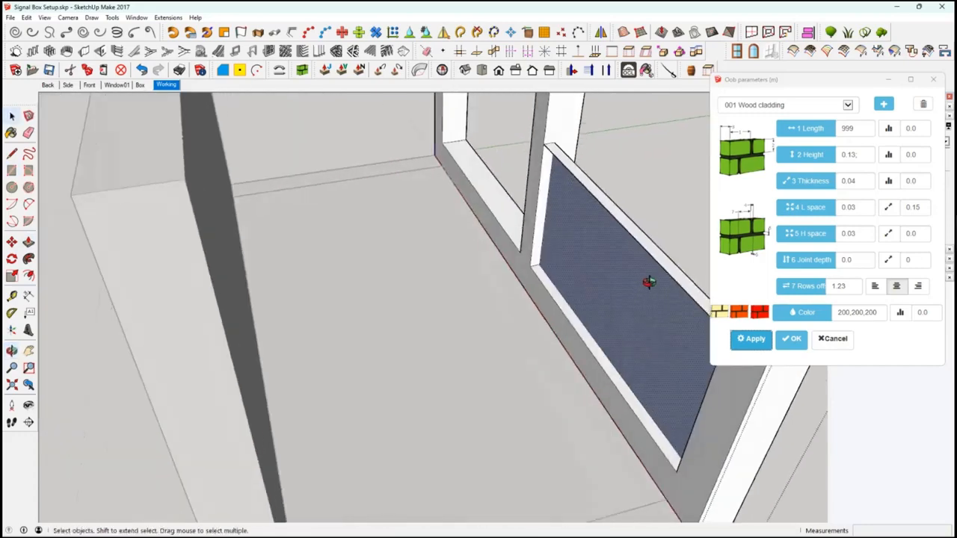
pyautogui.moveTo(641, 277); pyautogui.dragTo(590, 284, button='middle')
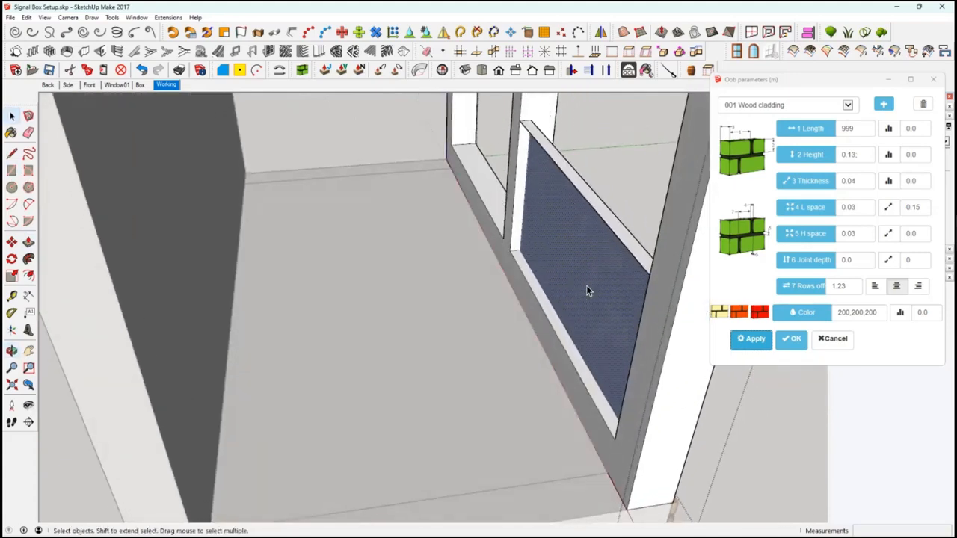
pyautogui.press('Delete')
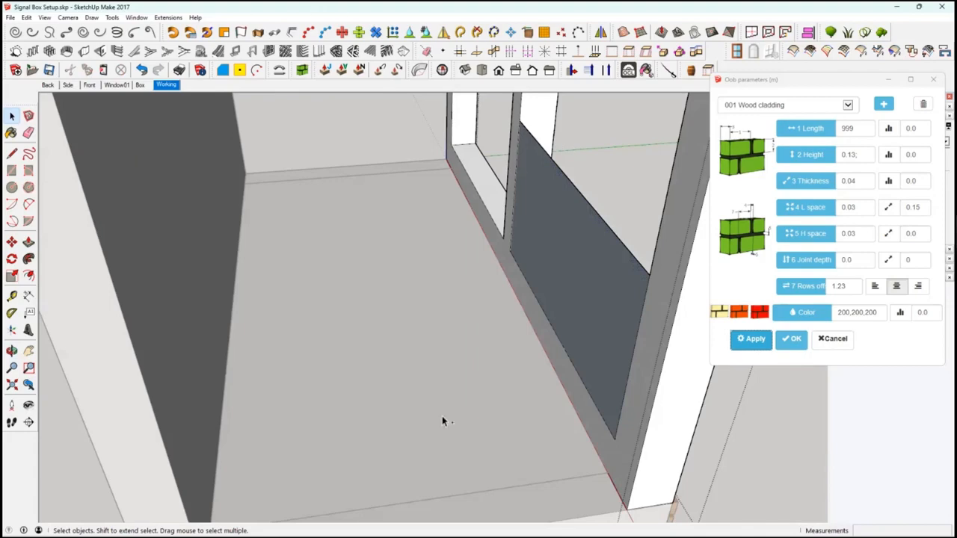
# Copy the left opening's lower panel face across into the lower half of the right opening.
pyautogui.moveTo(554, 423); pyautogui.dragTo(207, 348, button='middle')
pyautogui.scroll(-4, 207, 349)
pyautogui.moveTo(75, 271)
pyautogui.mouseDown(button='middle')
pyautogui.moveTo(112, 303)
pyautogui.moveTo(70, 317)
pyautogui.mouseUp(button='middle')
pyautogui.click(205, 343)
pyautogui.press('m')
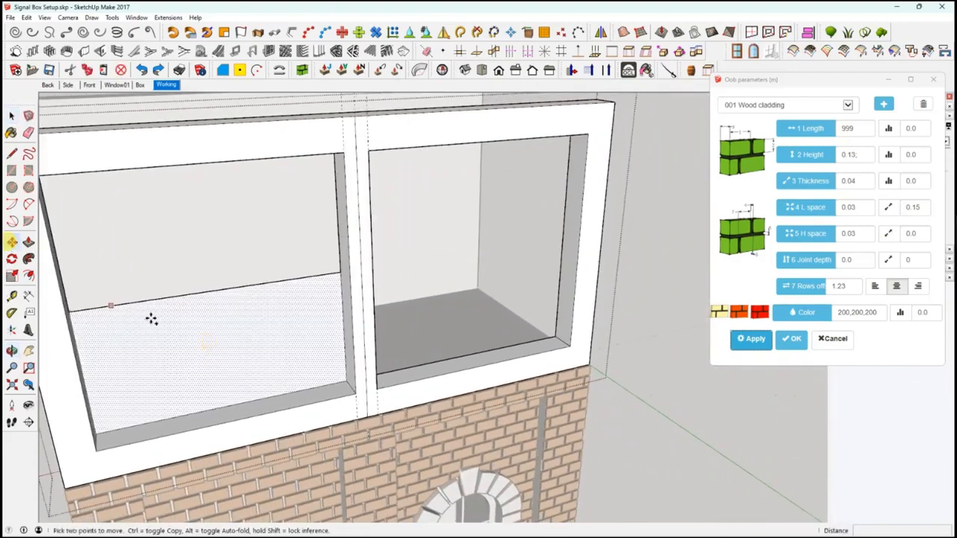
pyautogui.click(68, 312)
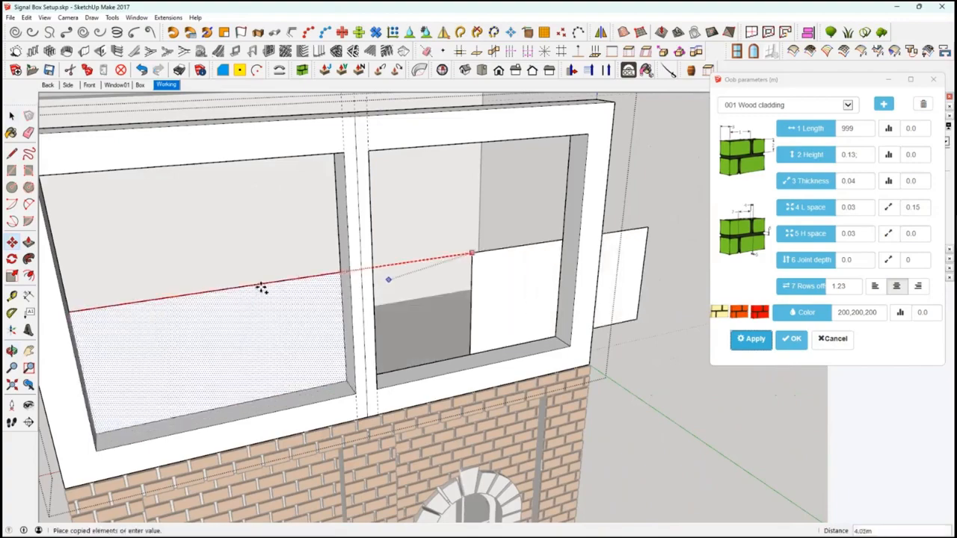
pyautogui.moveTo(261, 289); pyautogui.dragTo(680, 399, button='middle')
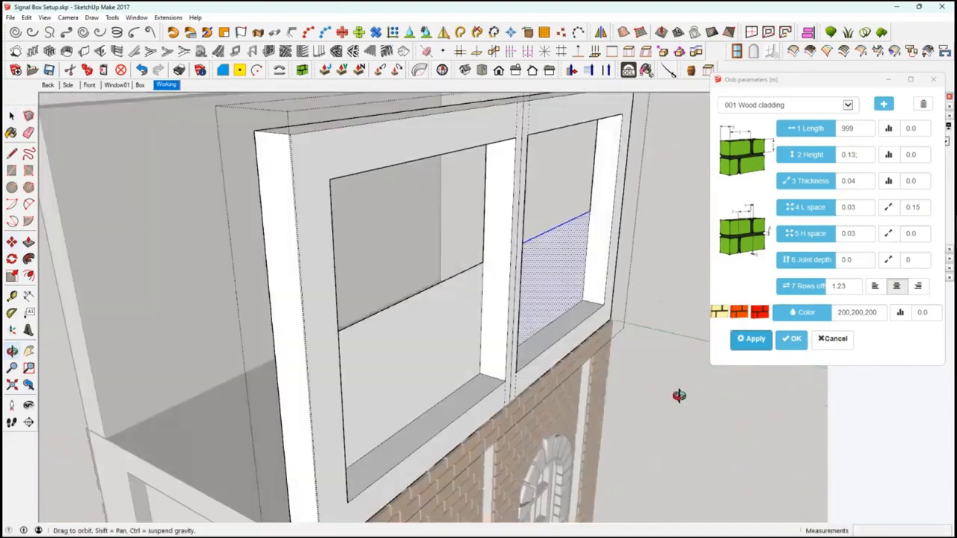
# Push/pull the lower panel faces in both openings into solid panels, keeping their starting faces.
pyautogui.moveTo(624, 398); pyautogui.dragTo(560, 306, button='middle')
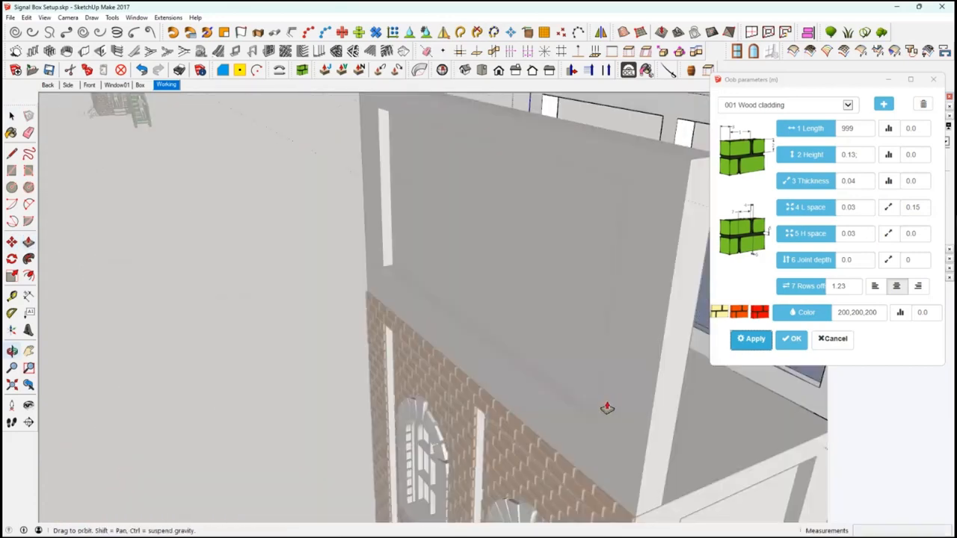
pyautogui.click(697, 400)
pyautogui.hotkey('ctrl', 'z')
pyautogui.doubleClick(705, 398)
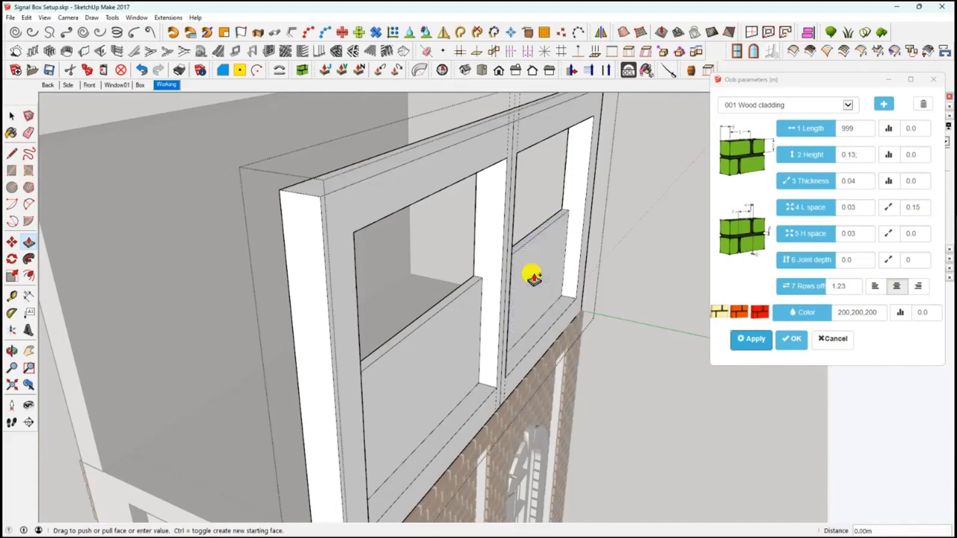
pyautogui.click(528, 274)
pyautogui.moveTo(750, 382); pyautogui.dragTo(442, 353, button='middle')
pyautogui.scroll(-1, 384, 329)
pyautogui.moveTo(385, 330); pyautogui.dragTo(427, 338, button='middle')
pyautogui.moveTo(113, 117); pyautogui.dragTo(141, 87, button='middle')
pyautogui.press('space')
pyautogui.moveTo(389, 340); pyautogui.dragTo(360, 329, button='middle')
# Examine the vertical cladding below the windows in the finished Box scene, and return to the Working scene's upper storey.
pyautogui.press('pageup')
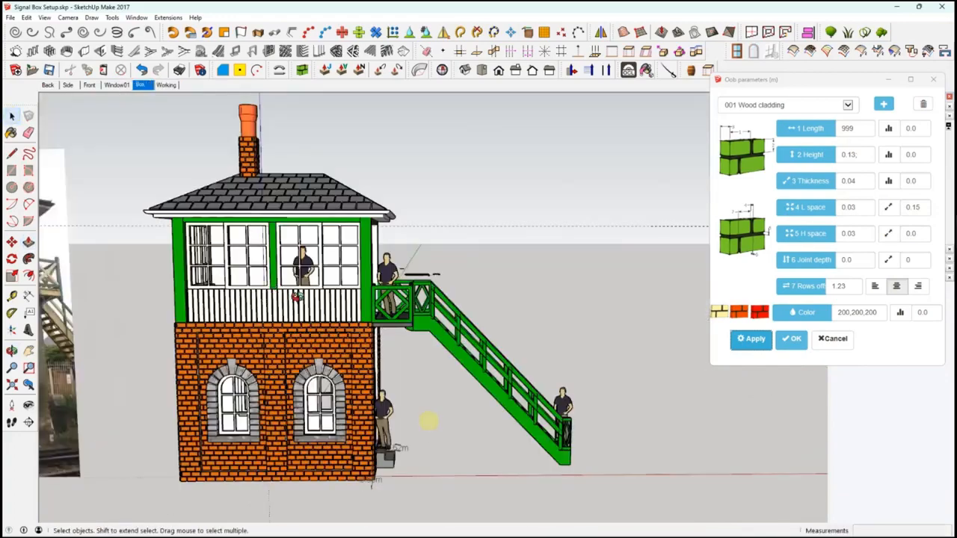
pyautogui.moveTo(266, 298); pyautogui.dragTo(231, 290, button='middle')
pyautogui.moveTo(331, 280); pyautogui.dragTo(335, 281, button='middle')
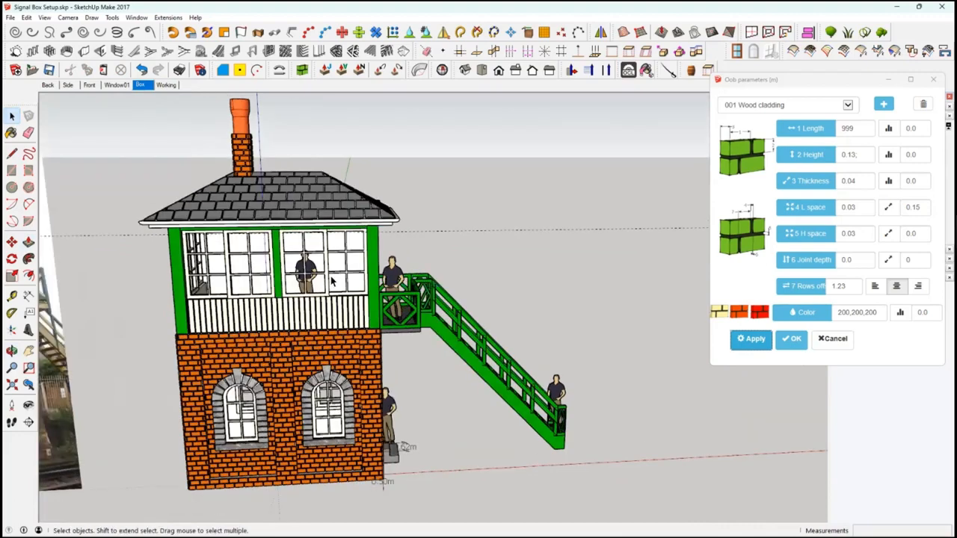
pyautogui.scroll(2, 326, 293)
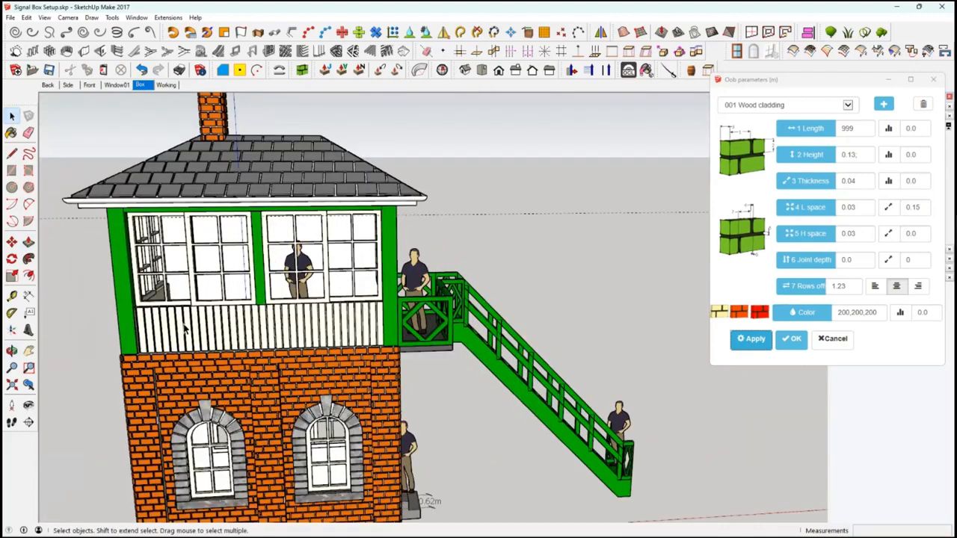
pyautogui.moveTo(288, 336); pyautogui.dragTo(264, 329, button='middle')
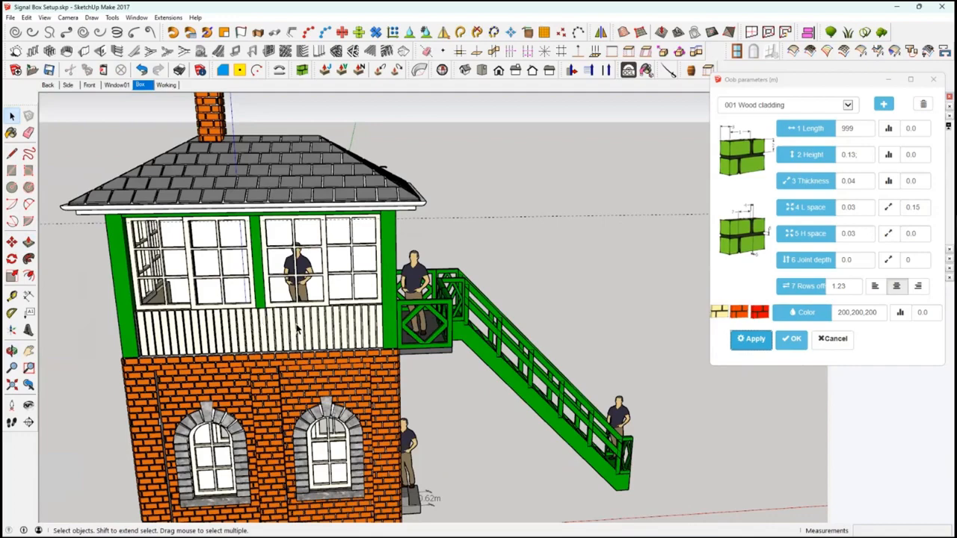
pyautogui.moveTo(224, 310); pyautogui.dragTo(267, 195, button='middle')
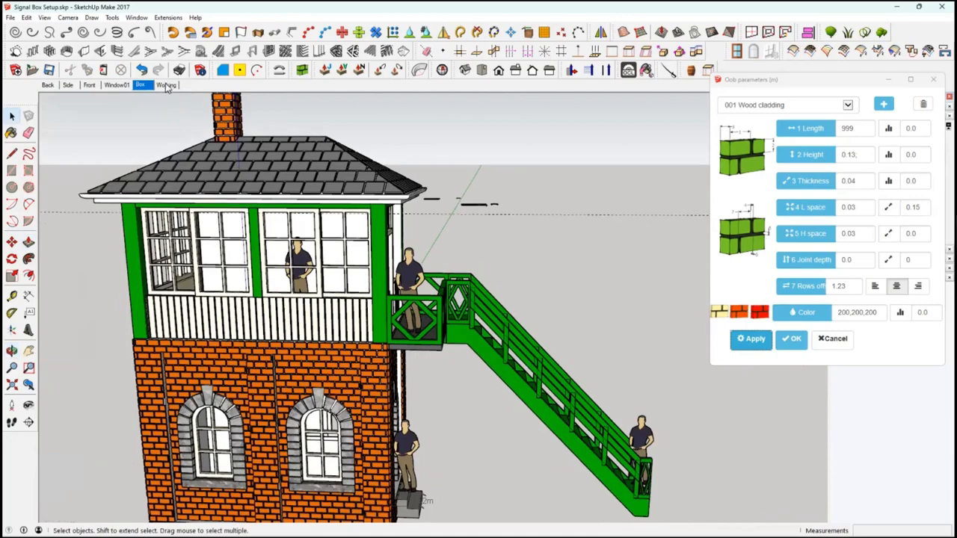
pyautogui.press('pagedown')
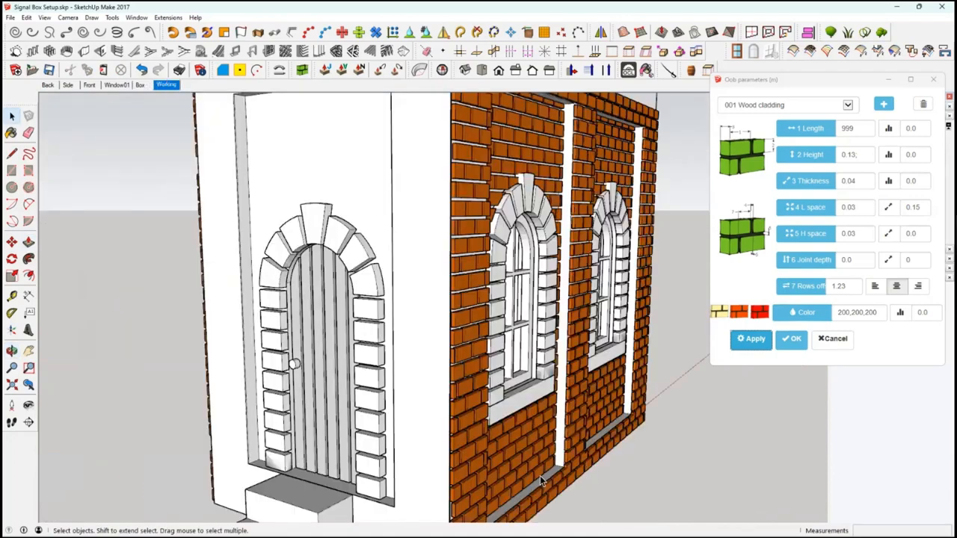
pyautogui.moveTo(464, 307); pyautogui.dragTo(456, 335, button='middle')
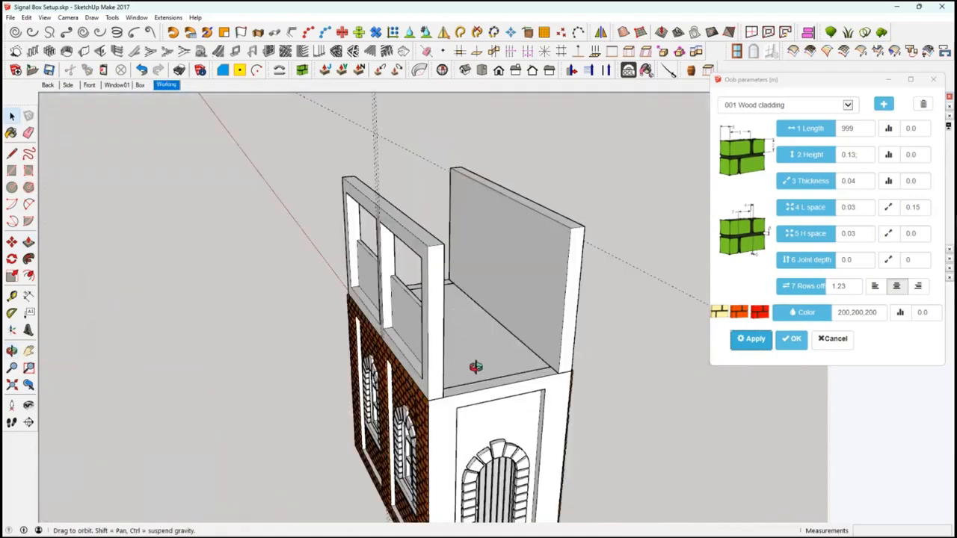
pyautogui.moveTo(476, 367); pyautogui.dragTo(630, 361, button='middle')
pyautogui.moveTo(544, 405); pyautogui.dragTo(536, 392, button='middle')
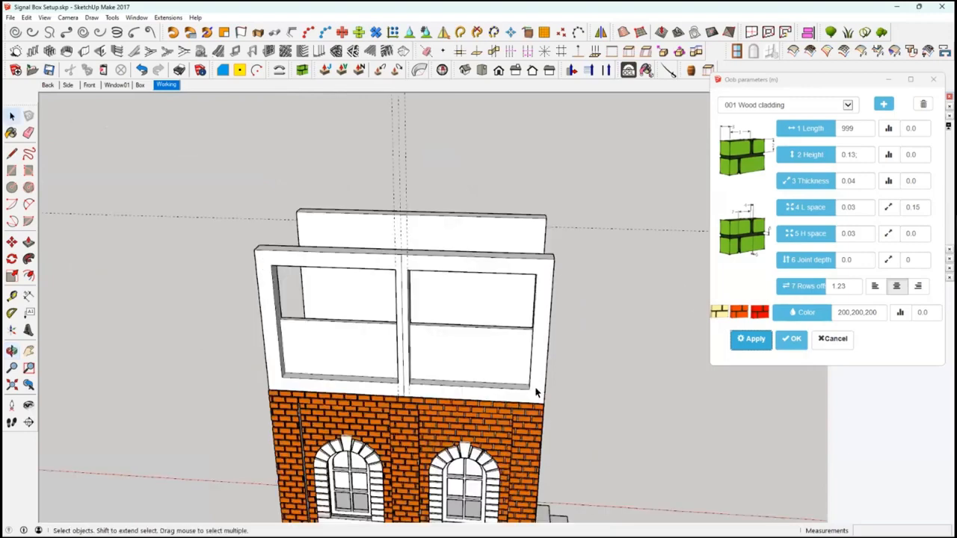
# Hide the upper storey's front wall group and undo the hiding.
pyautogui.doubleClick(536, 393)
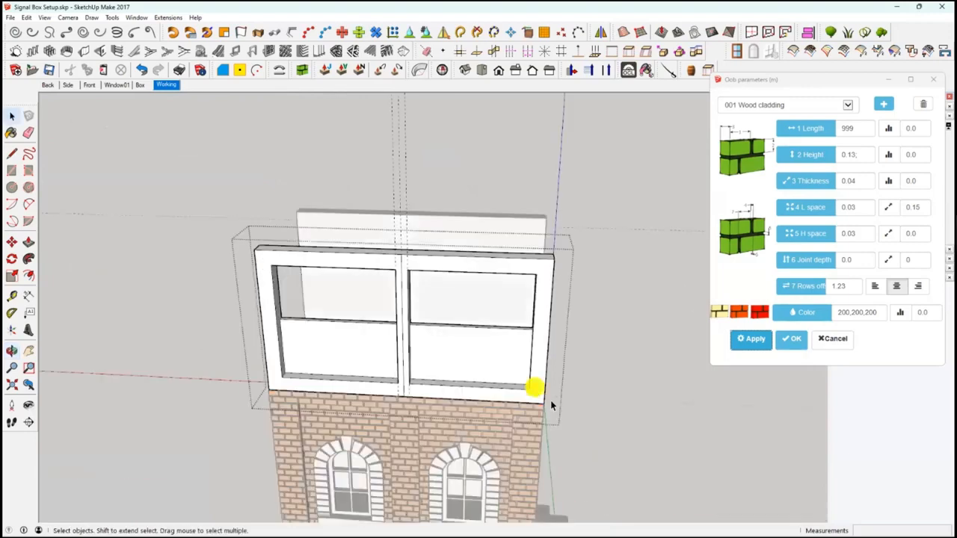
pyautogui.click(480, 355)
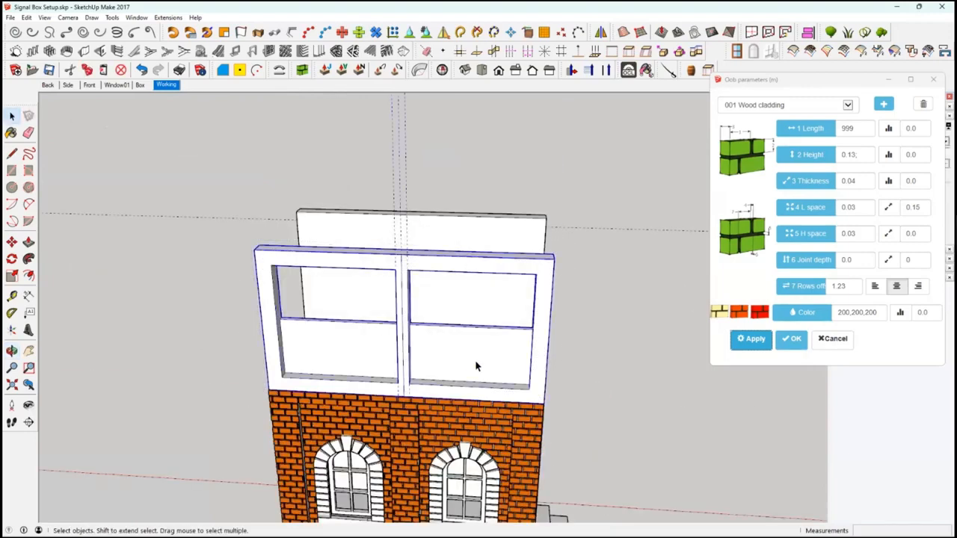
pyautogui.moveTo(475, 363); pyautogui.dragTo(551, 379, button='middle')
pyautogui.rightClick(443, 369)
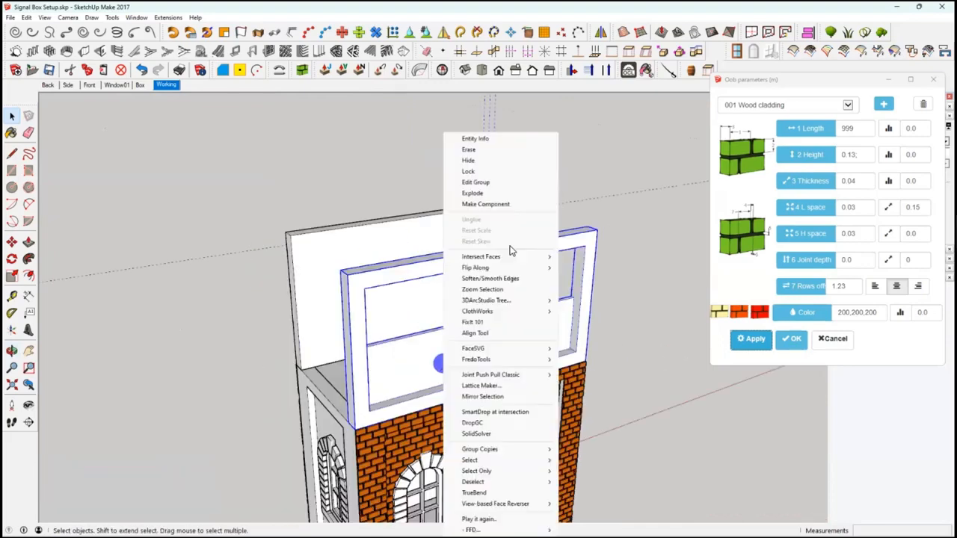
pyautogui.click(481, 160)
pyautogui.moveTo(481, 160); pyautogui.dragTo(597, 276, button='middle')
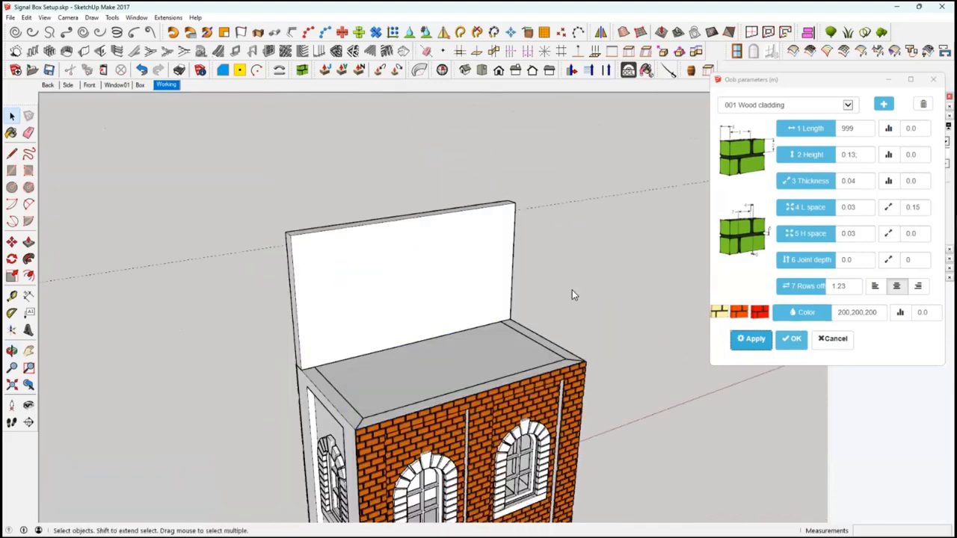
pyautogui.hotkey('ctrl', 'z')
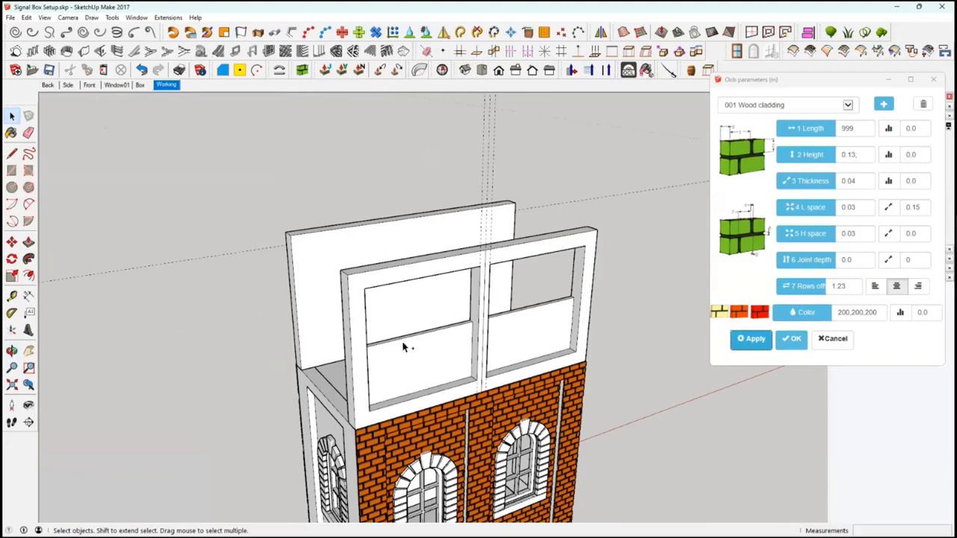
# Inspect the two lower panels from inside the upper storey and open the front wall group.
pyautogui.moveTo(417, 374); pyautogui.dragTo(423, 404, button='middle')
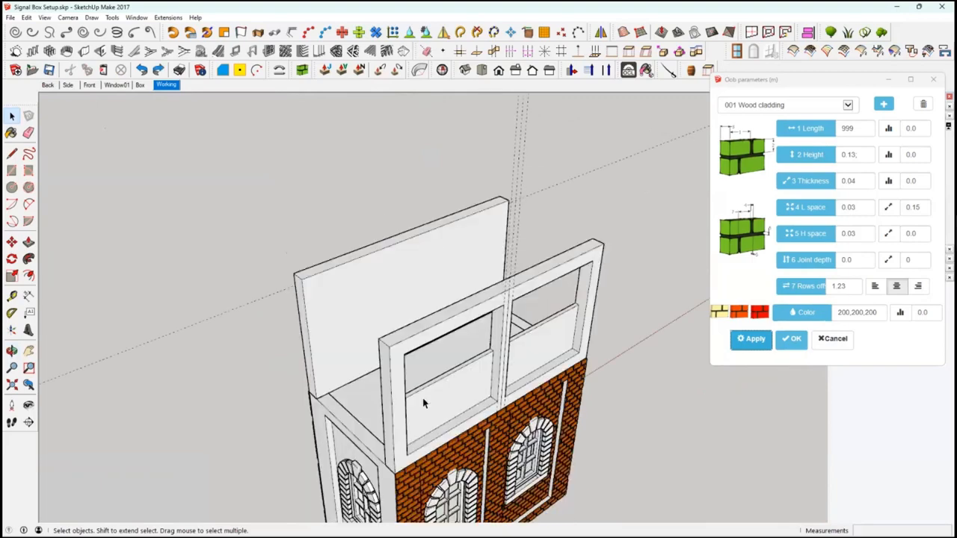
pyautogui.moveTo(511, 416); pyautogui.dragTo(522, 436, button='middle')
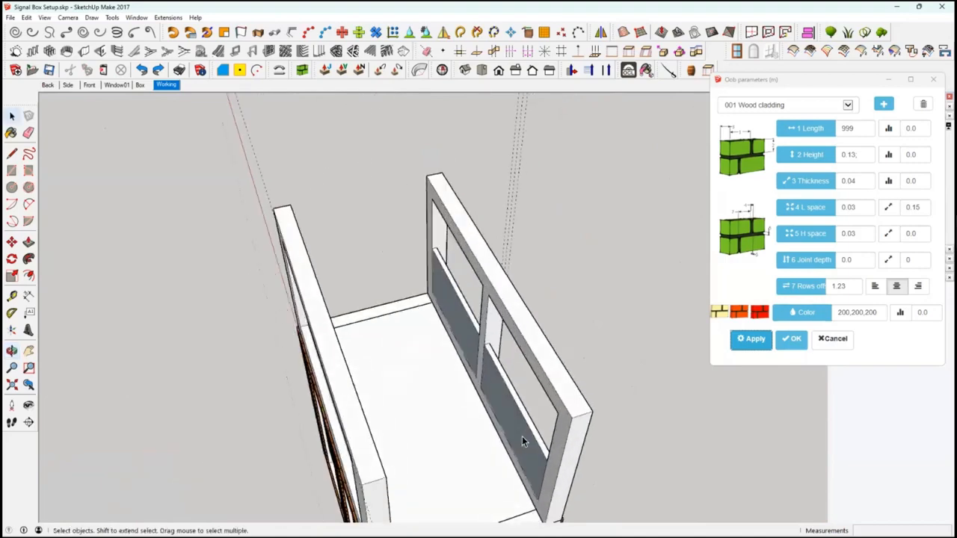
pyautogui.scroll(3, 522, 436)
pyautogui.moveTo(442, 411); pyautogui.dragTo(442, 330, button='middle')
pyautogui.doubleClick(448, 305)
pyautogui.moveTo(697, 414); pyautogui.dragTo(744, 390, button='middle')
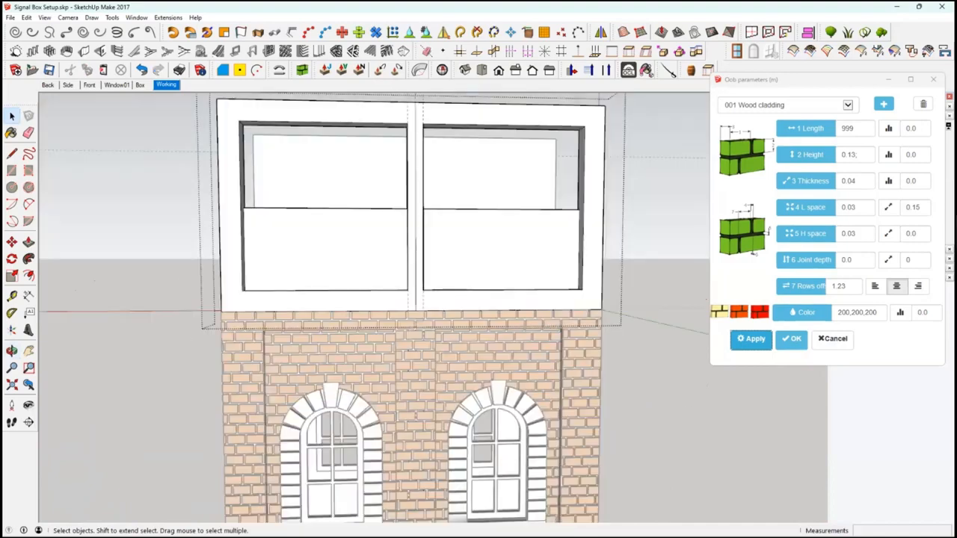
# Decline cancelling the cladding operation and close the Oob parameters dialog.
pyautogui.click(833, 338)
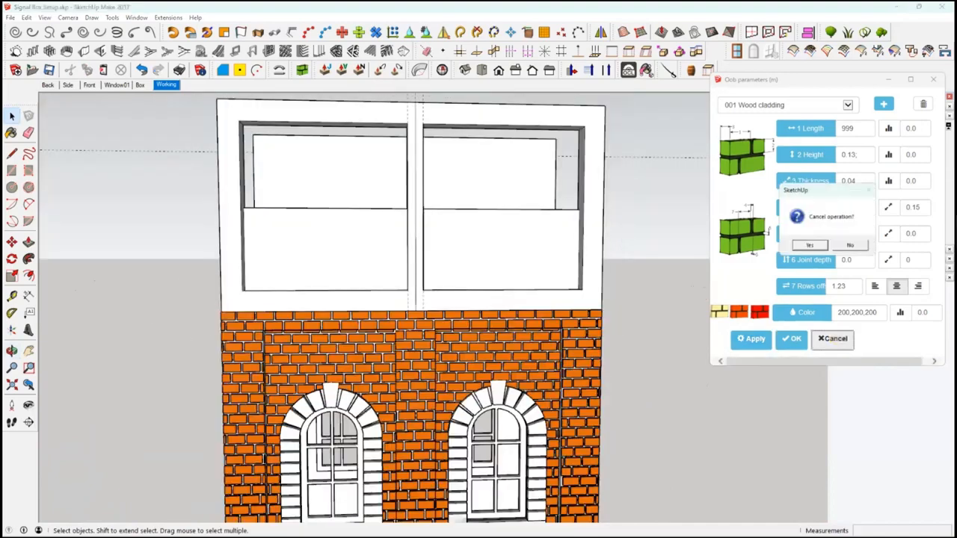
pyautogui.click(850, 242)
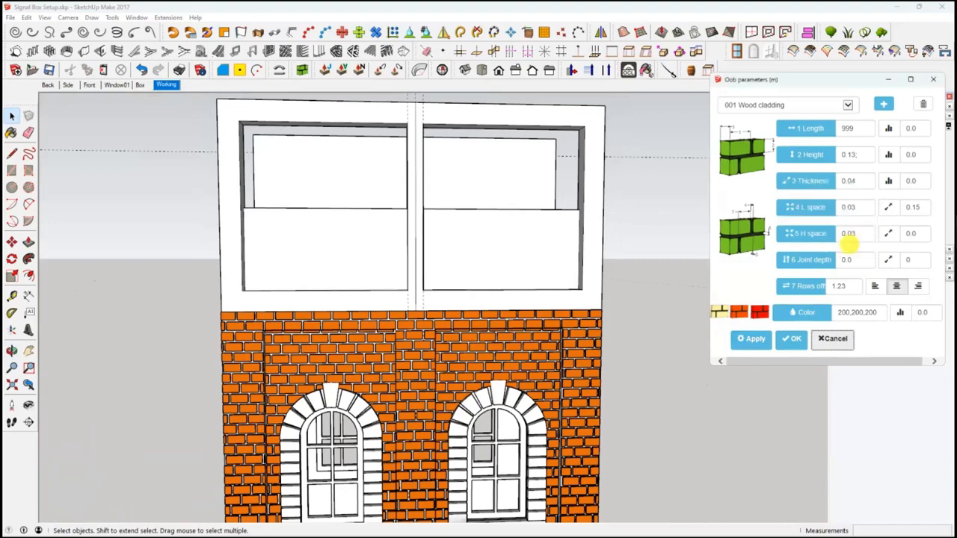
pyautogui.press('Escape')
# Copy the scale figure standing on the stair landing of the finished signal box in the Box scene.
pyautogui.press('o')
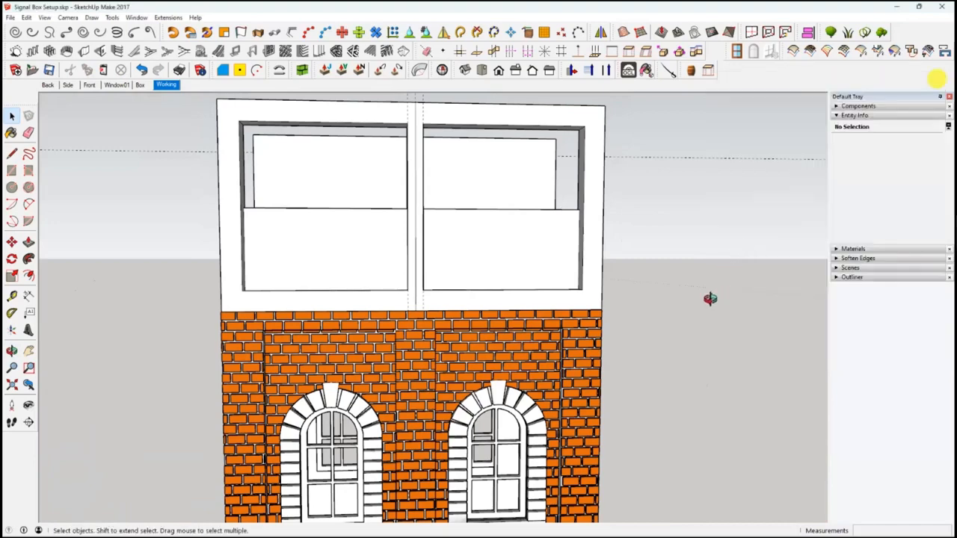
pyautogui.moveTo(483, 296); pyautogui.dragTo(427, 296)
pyautogui.moveTo(426, 297); pyautogui.dragTo(426, 295, button='middle')
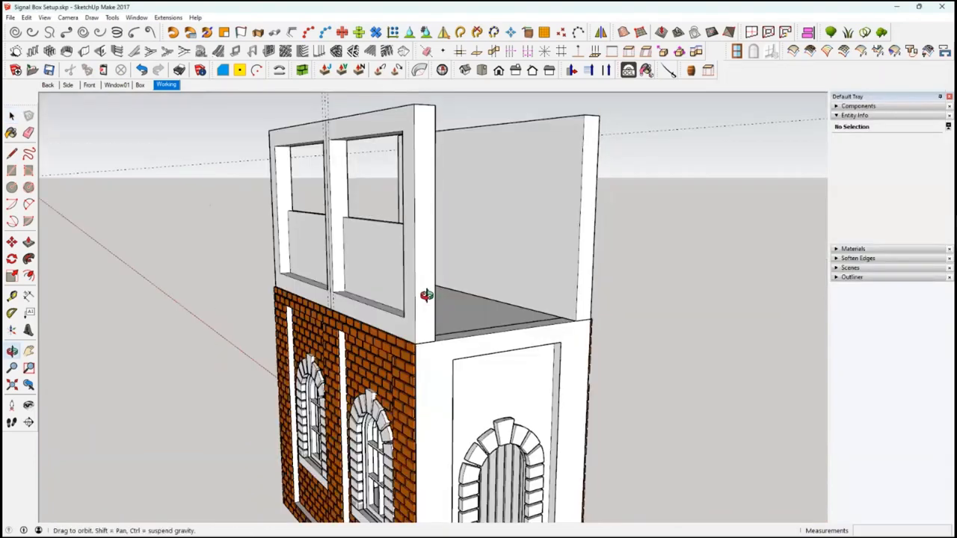
pyautogui.moveTo(424, 297); pyautogui.dragTo(693, 340)
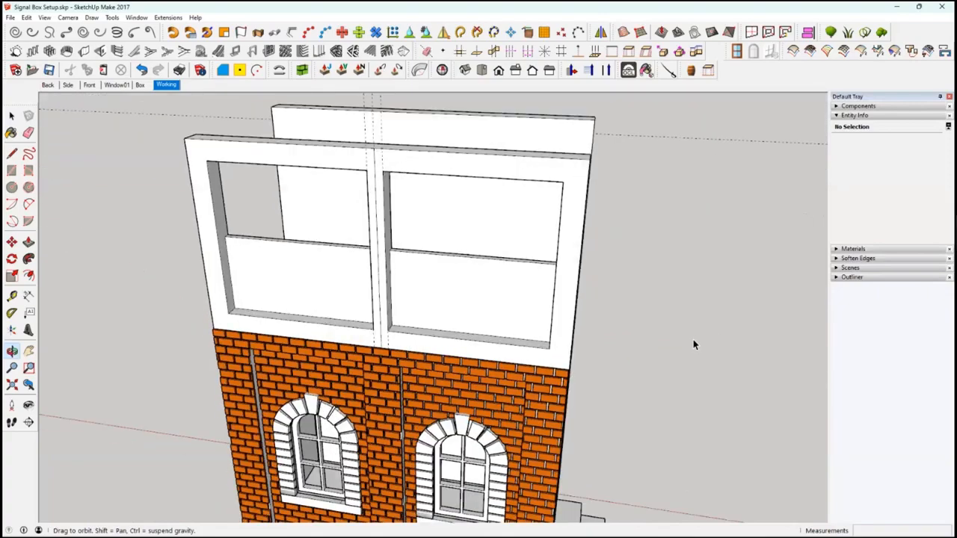
pyautogui.click(166, 84)
pyautogui.press('space')
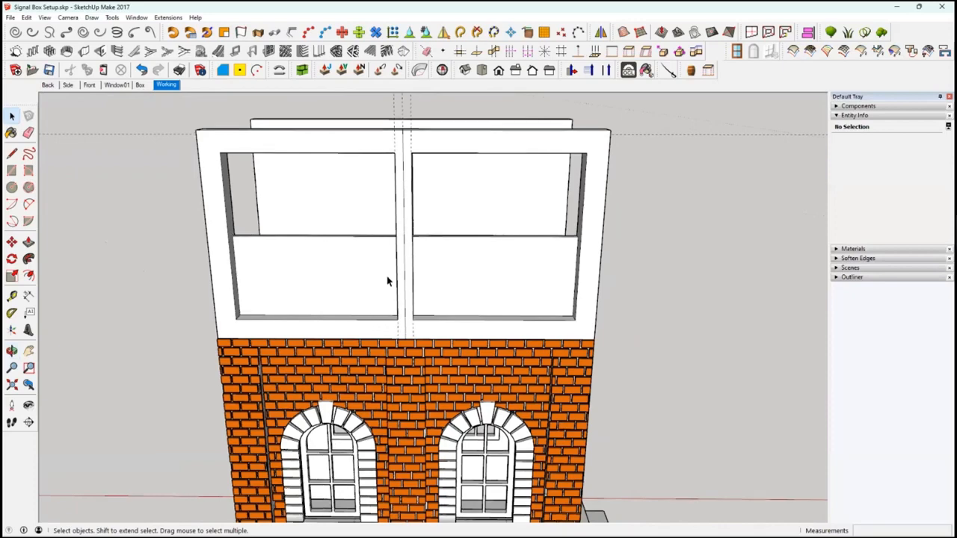
pyautogui.click(138, 85)
pyautogui.click(387, 272)
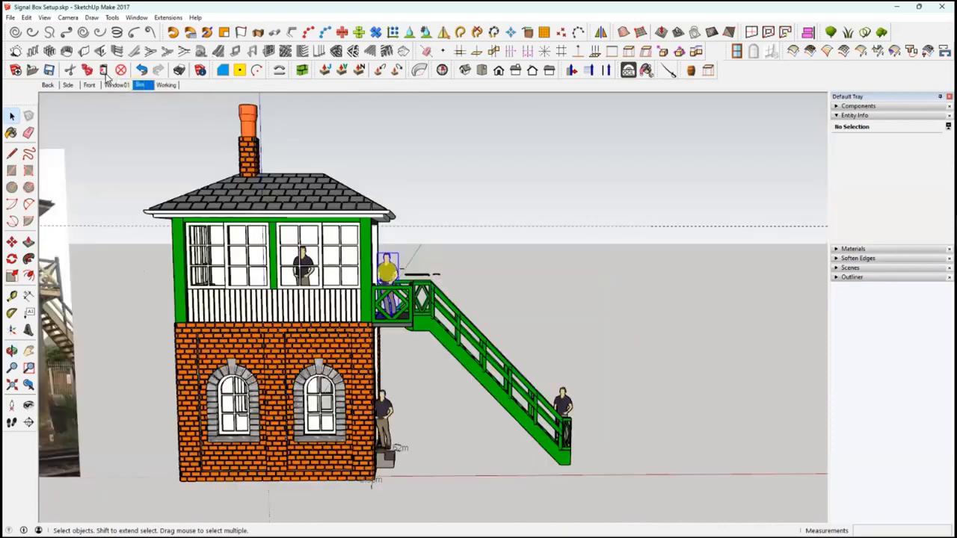
# Paste the scale figure onto the upper floor of the Working model, just behind the front wall's window opening.
pyautogui.click(166, 85)
pyautogui.moveTo(560, 383); pyautogui.dragTo(536, 515, button='middle')
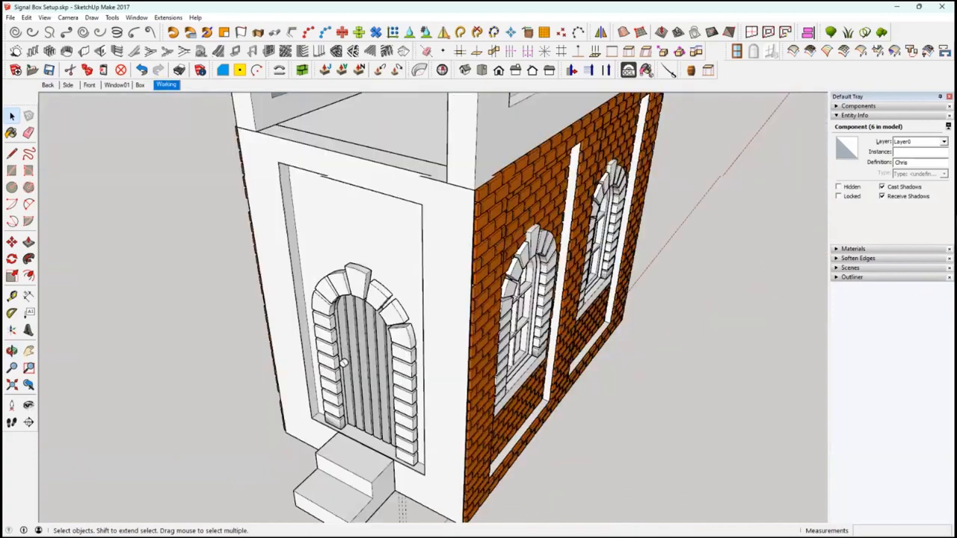
pyautogui.keyDown('shift'); pyautogui.moveTo(124, 80); pyautogui.dragTo(443, 321, button='middle'); pyautogui.keyUp('shift')
pyautogui.hotkey('ctrl', 'v')
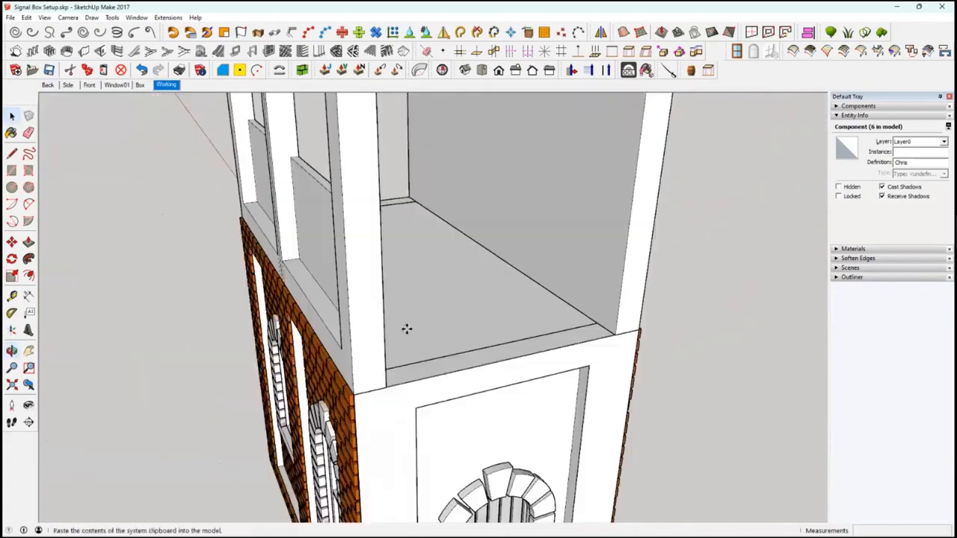
pyautogui.click(414, 342)
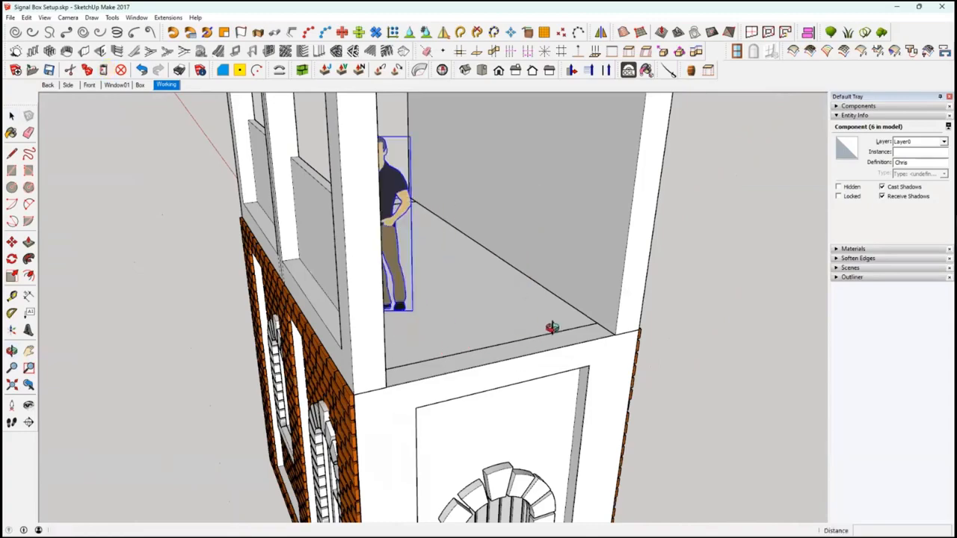
pyautogui.moveTo(571, 306); pyautogui.dragTo(628, 399, button='middle')
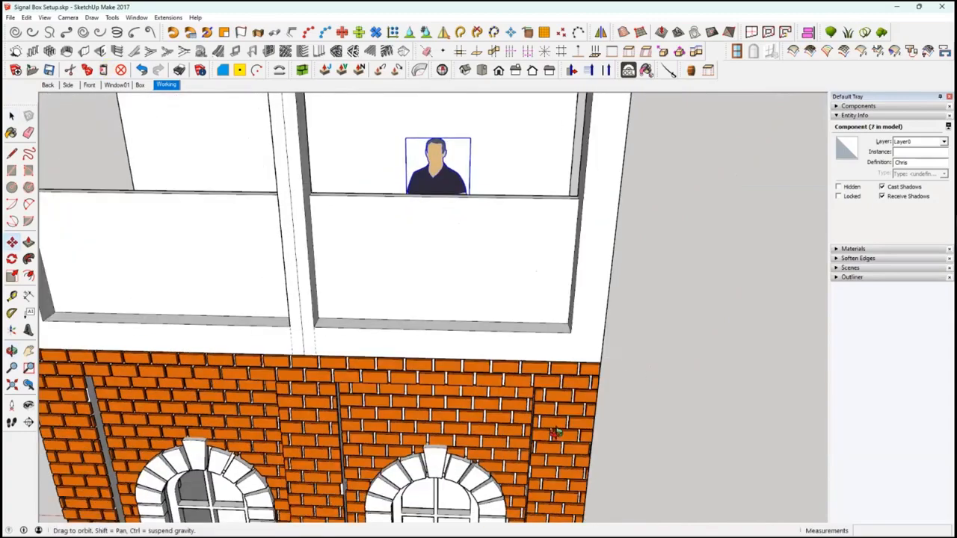
# Open the upper front wall group and place a horizontal guide 0.76 m above the bottom edge of the opening nearest the figure.
pyautogui.moveTo(555, 432); pyautogui.dragTo(433, 310, button='middle')
pyautogui.keyDown('shift'); pyautogui.moveTo(434, 311); pyautogui.dragTo(402, 374, button='middle'); pyautogui.keyUp('shift')
pyautogui.scroll(-2, 419, 376)
pyautogui.press('space')
pyautogui.click(400, 371)
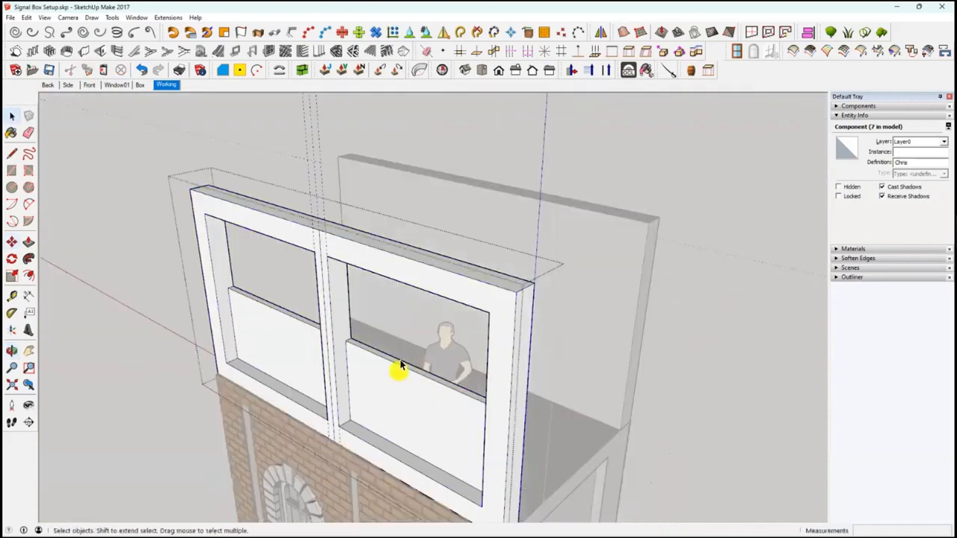
pyautogui.click(399, 367)
pyautogui.click(400, 362)
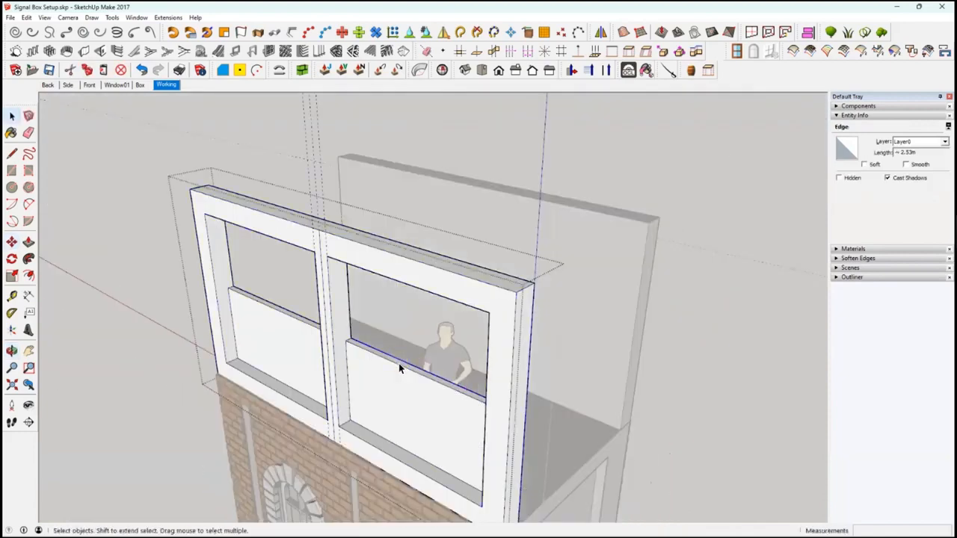
pyautogui.scroll(3, 397, 362)
pyautogui.click(397, 359)
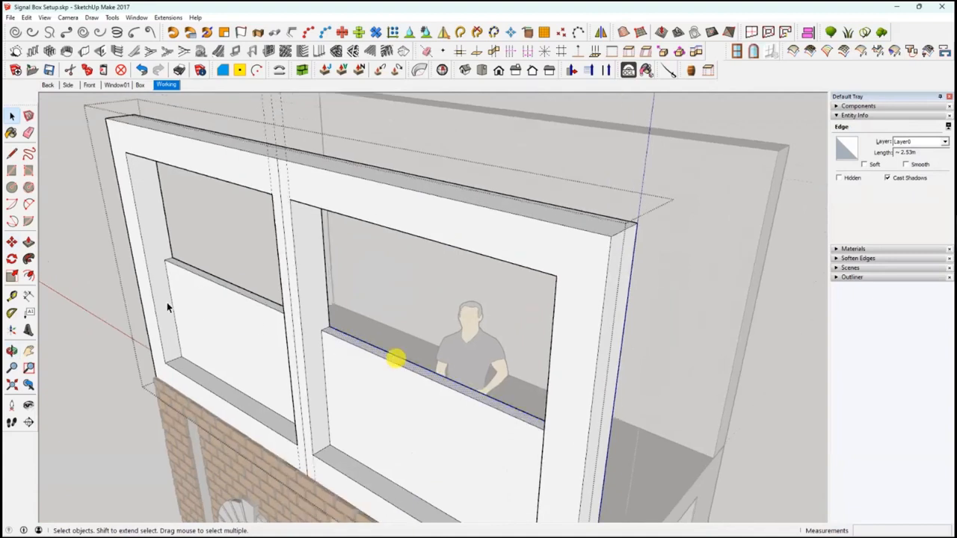
pyautogui.click(29, 242)
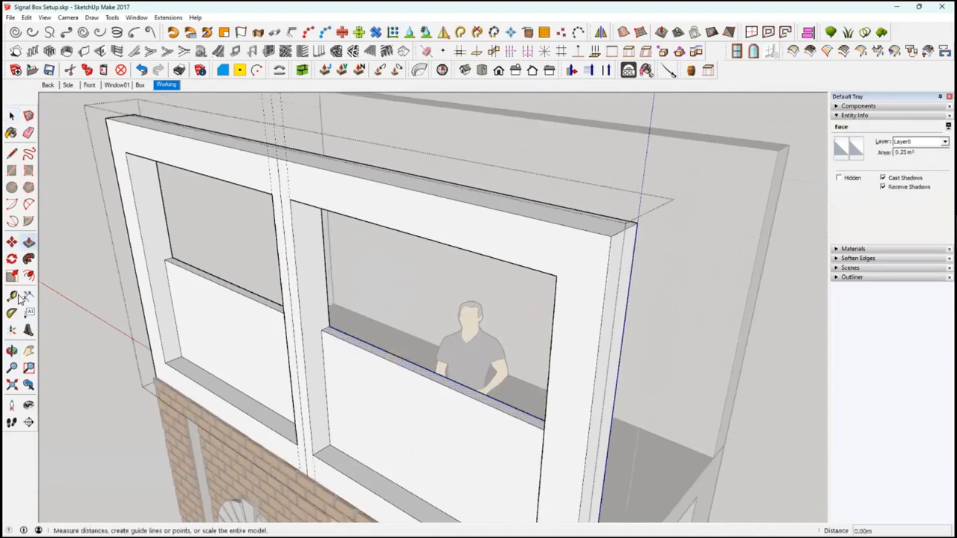
pyautogui.click(340, 451)
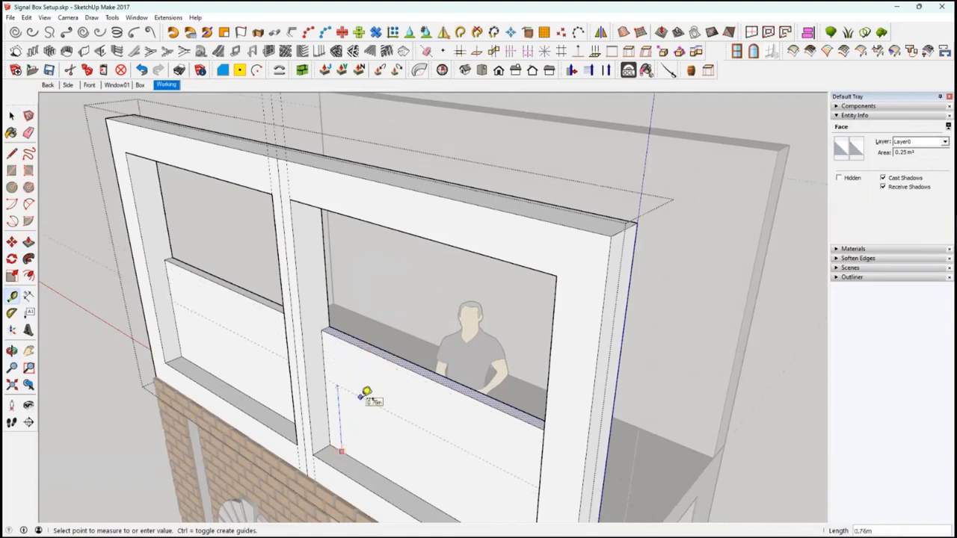
pyautogui.click(366, 392)
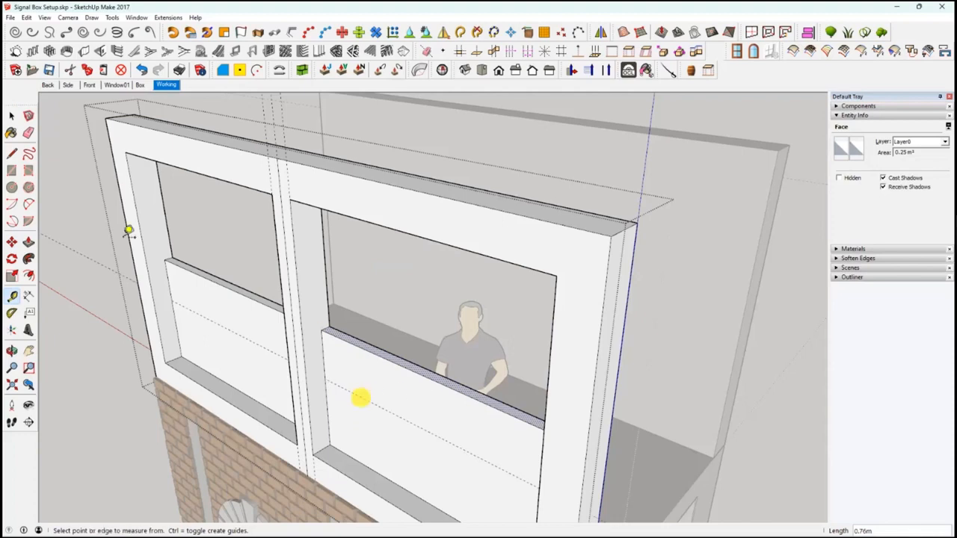
# Push the top faces of both lower wall panels down to the height of the horizontal guide.
pyautogui.click(29, 242)
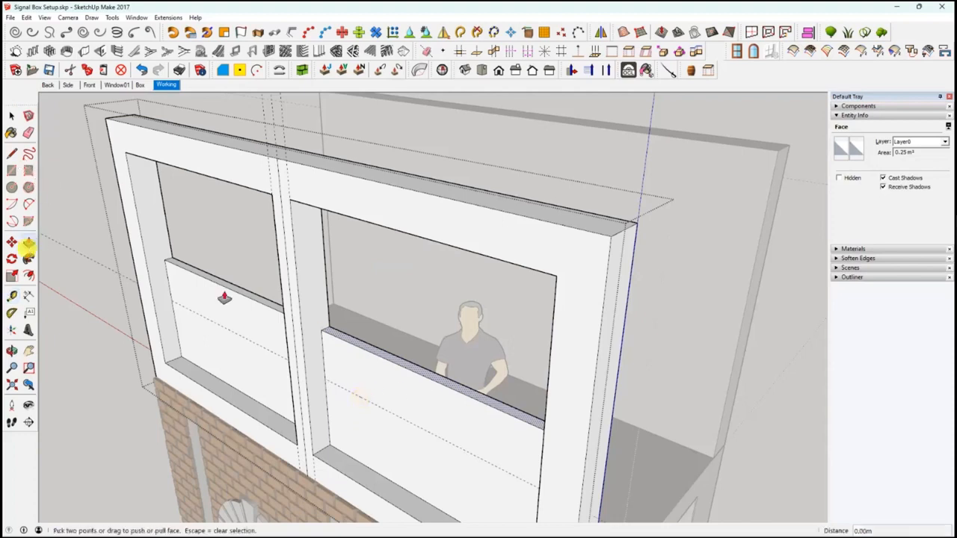
pyautogui.click(382, 357)
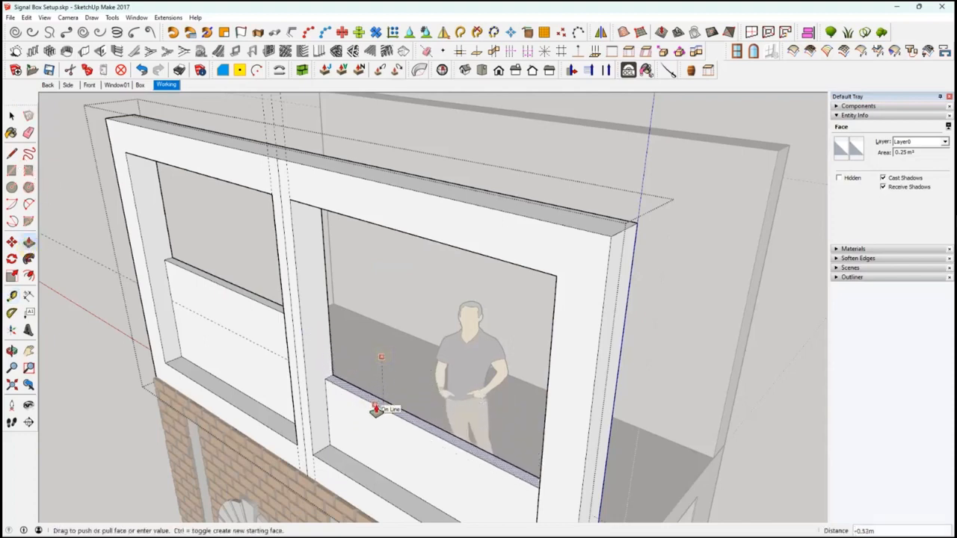
pyautogui.click(375, 408)
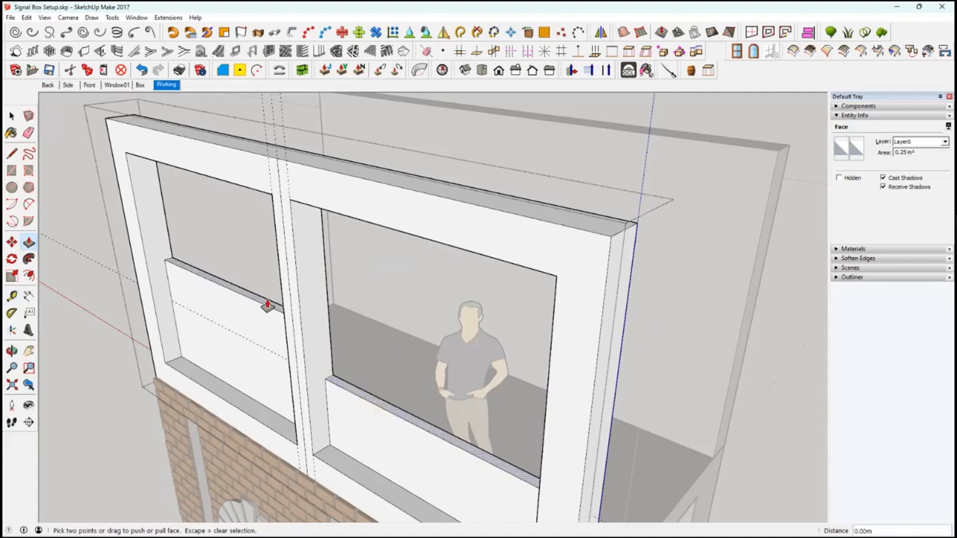
pyautogui.doubleClick(267, 306)
pyautogui.click(12, 116)
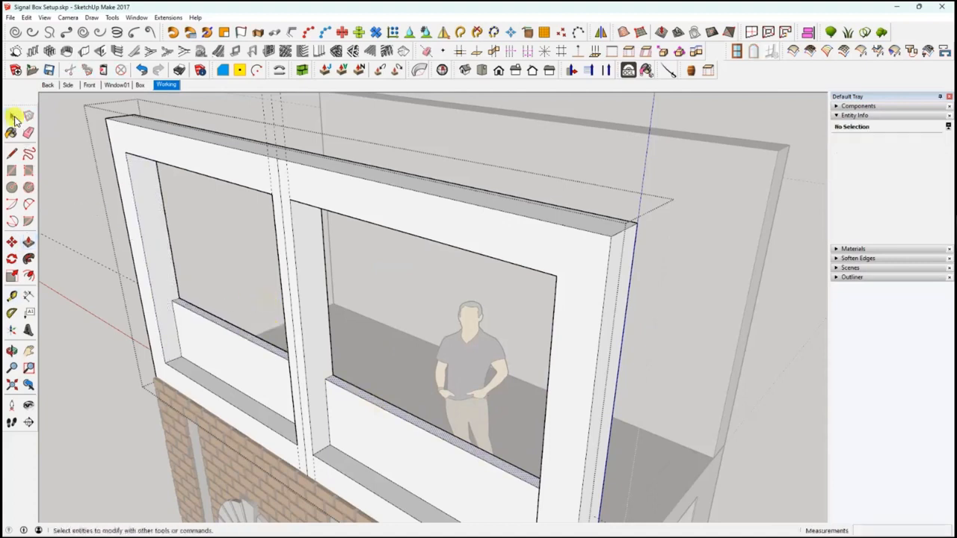
# Draw a rectangle of about 2.53 by 1.80 m filling the left window opening above the lower panel, outside the wall group.
pyautogui.moveTo(237, 402); pyautogui.dragTo(371, 341, button='middle')
pyautogui.scroll(3, 372, 327)
pyautogui.press('space')
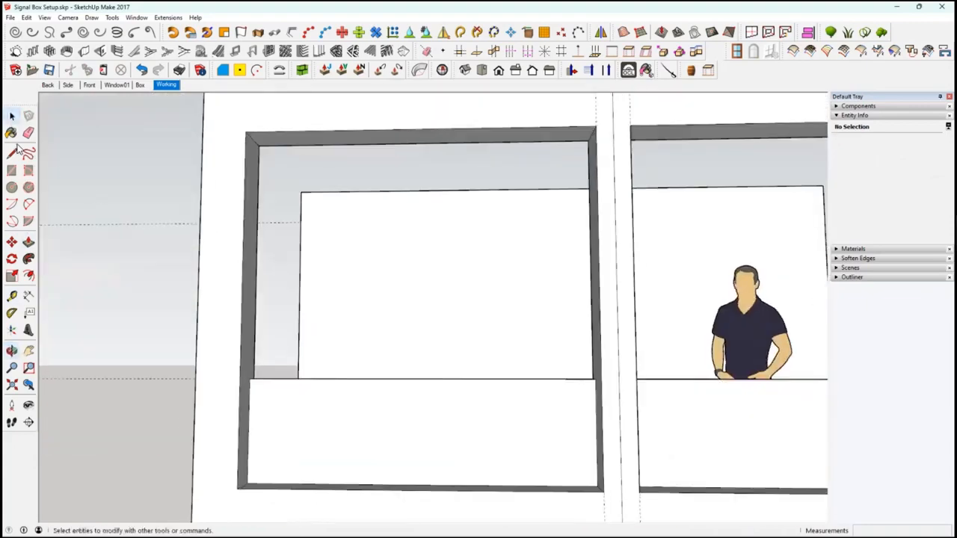
pyautogui.click(260, 145)
pyautogui.moveTo(389, 220); pyautogui.dragTo(517, 448, button='middle')
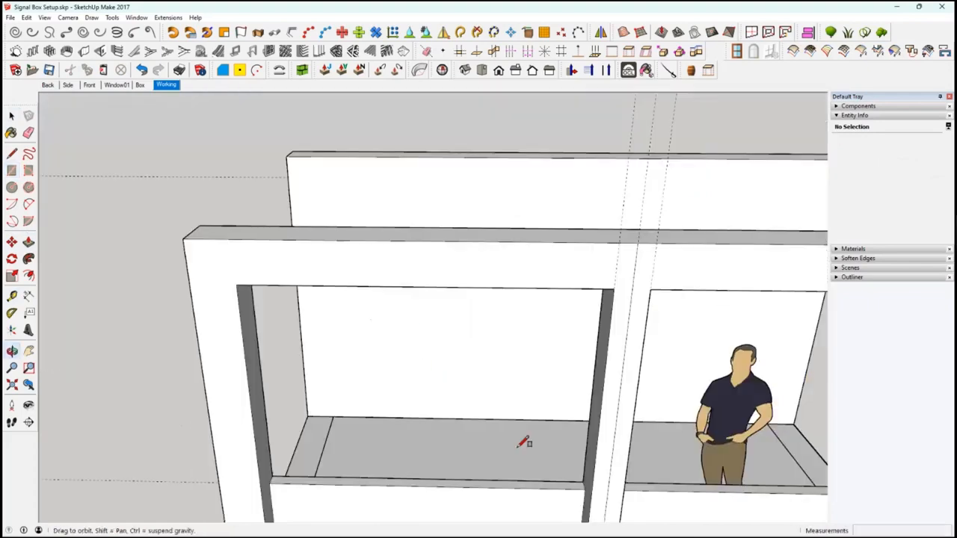
pyautogui.moveTo(584, 482); pyautogui.dragTo(589, 480, button='middle')
pyautogui.click(589, 480)
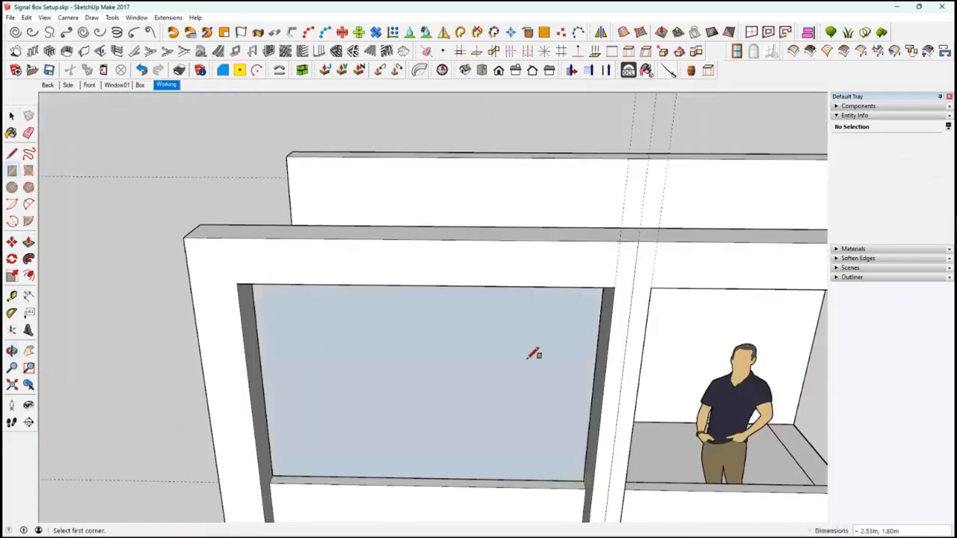
# Split the window rectangle with a vertical line between its top and bottom midpoints and delete the right half's face.
pyautogui.moveTo(527, 325)
pyautogui.mouseDown(button='middle')
pyautogui.moveTo(528, 290)
pyautogui.moveTo(526, 315)
pyautogui.mouseUp(button='middle')
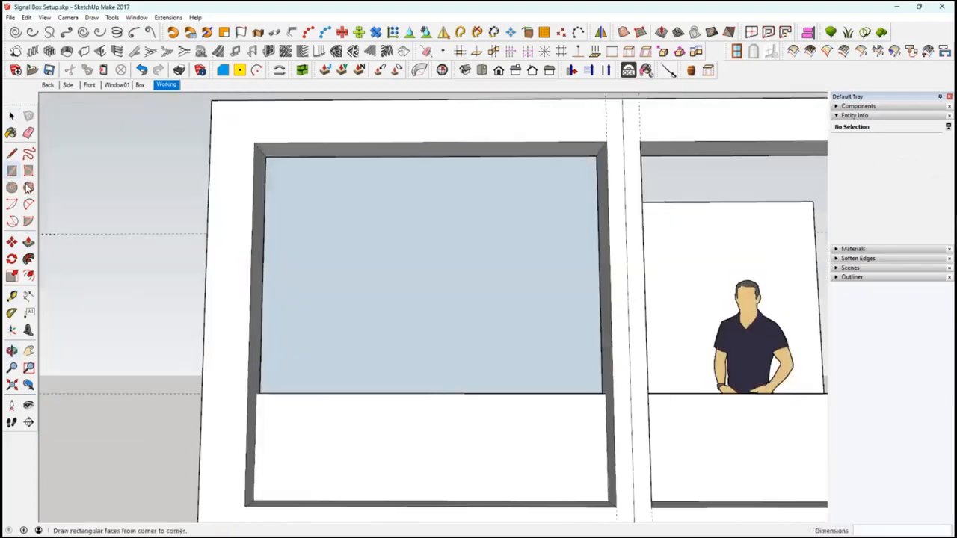
pyautogui.click(13, 154)
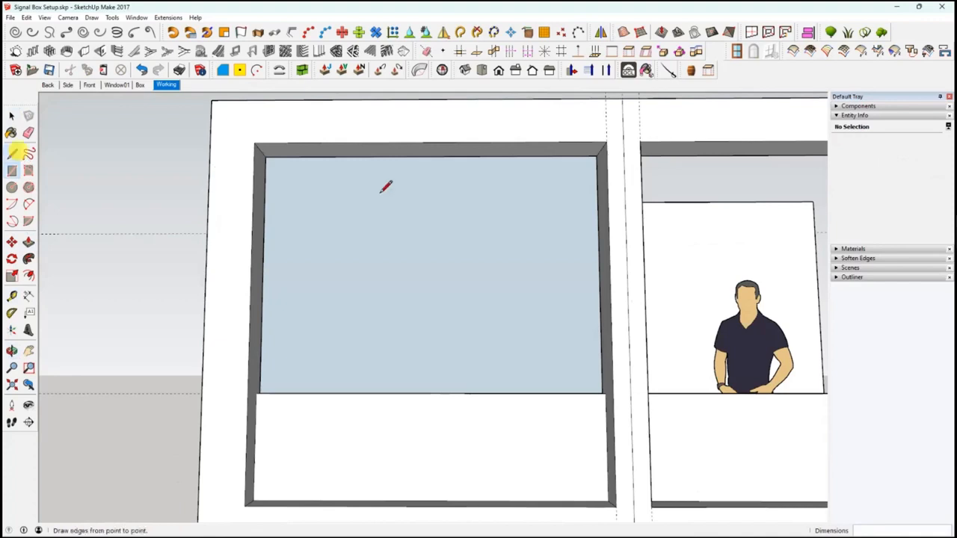
pyautogui.click(428, 154)
pyautogui.moveTo(436, 324); pyautogui.dragTo(447, 426, button='middle')
pyautogui.click(435, 438)
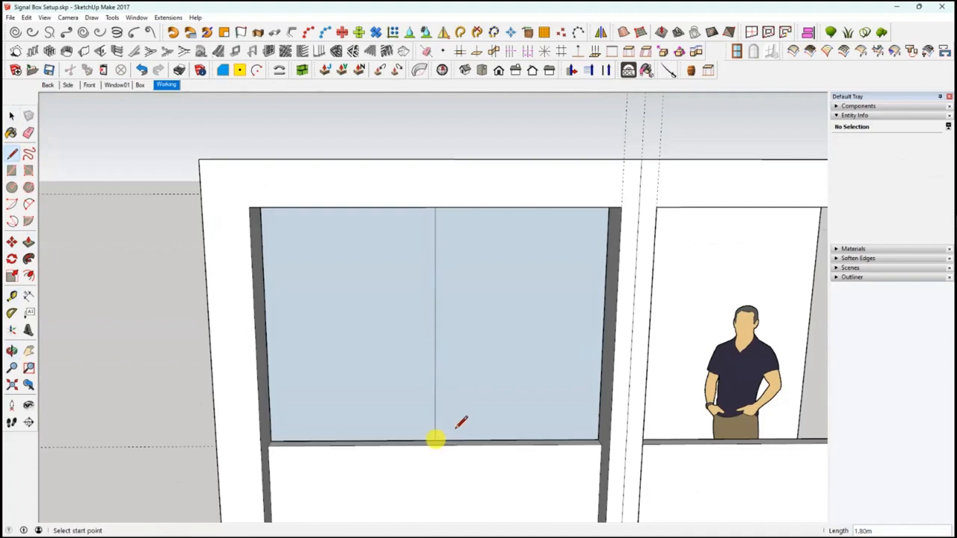
pyautogui.press('space')
pyautogui.click(503, 394)
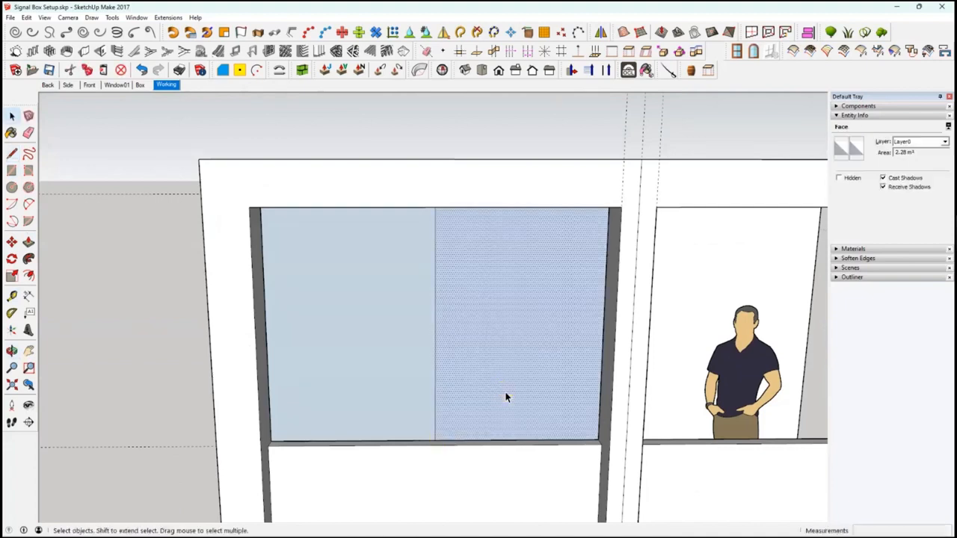
pyautogui.press('Delete')
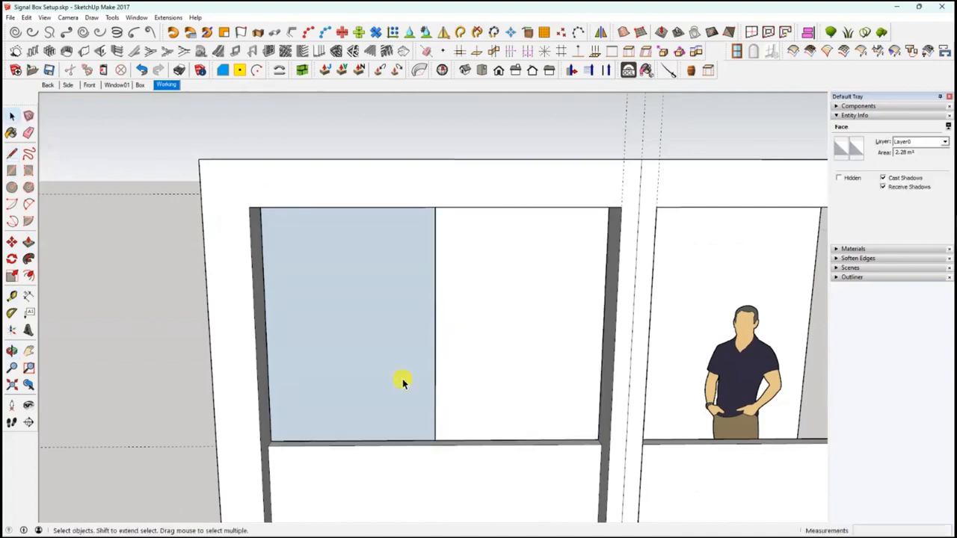
# Reverse the remaining left half's face so its front side points outwards.
pyautogui.click(402, 382)
pyautogui.moveTo(452, 402); pyautogui.dragTo(408, 385, button='middle')
pyautogui.rightClick(407, 385)
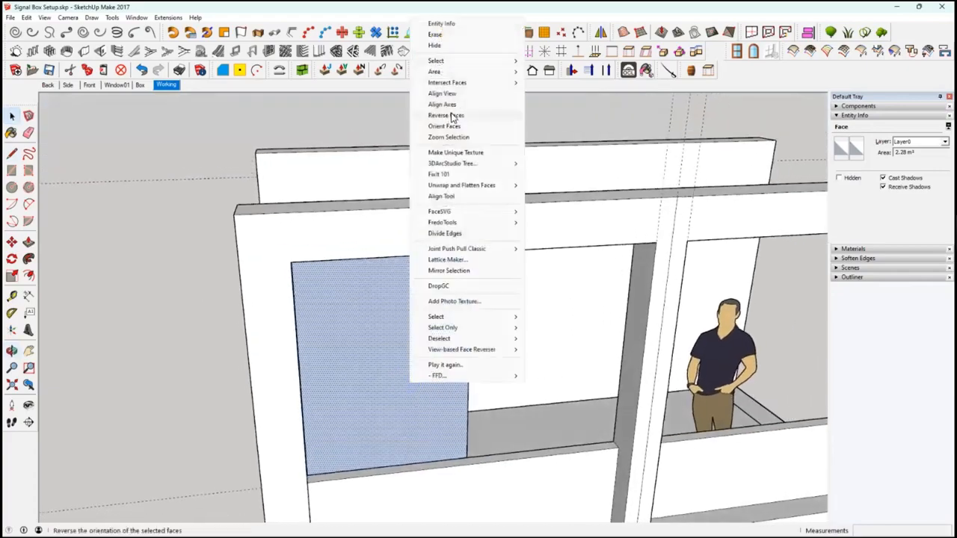
pyautogui.click(451, 117)
# Select the left half-window face with its bounding edges and make them a group.
pyautogui.moveTo(266, 209); pyautogui.dragTo(267, 274, button='middle')
pyautogui.click(266, 273)
pyautogui.doubleClick(266, 273)
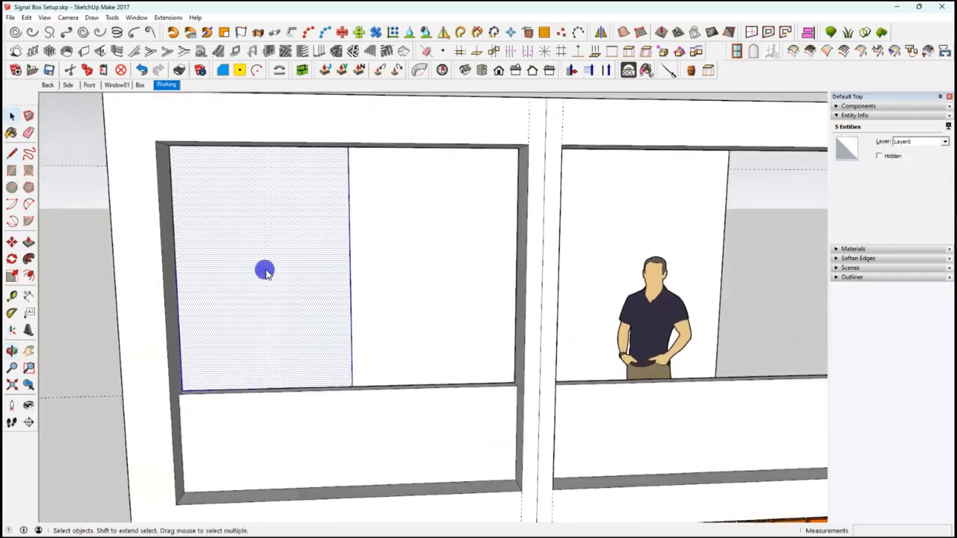
pyautogui.rightClick(266, 271)
pyautogui.click(297, 267)
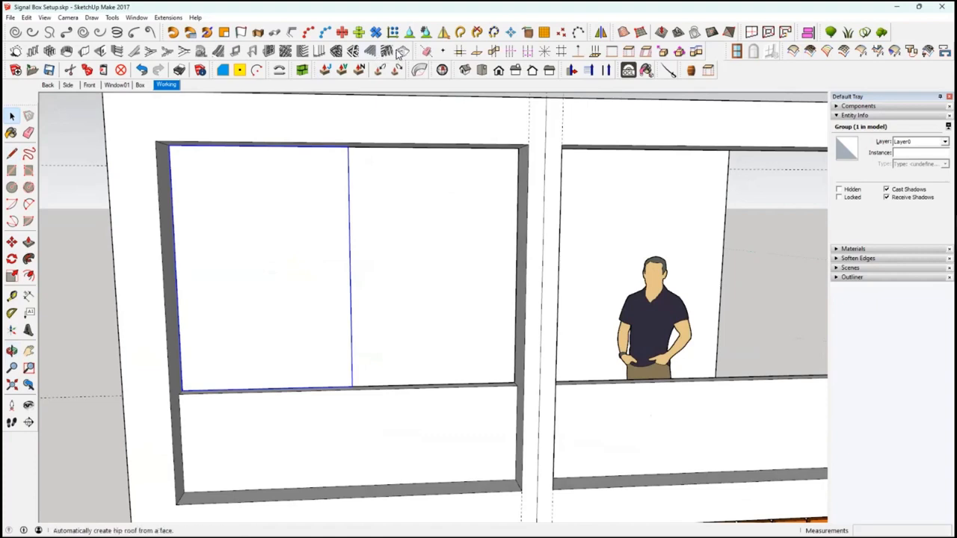
# Review the Panel Divider settings without creating a frame, and check the finished window frames in the Box scene.
pyautogui.click(268, 51)
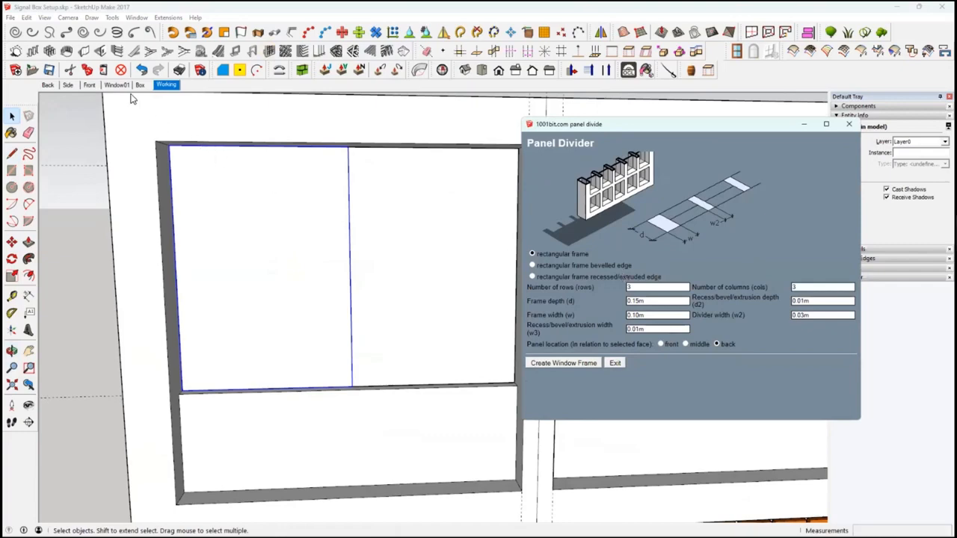
pyautogui.click(614, 364)
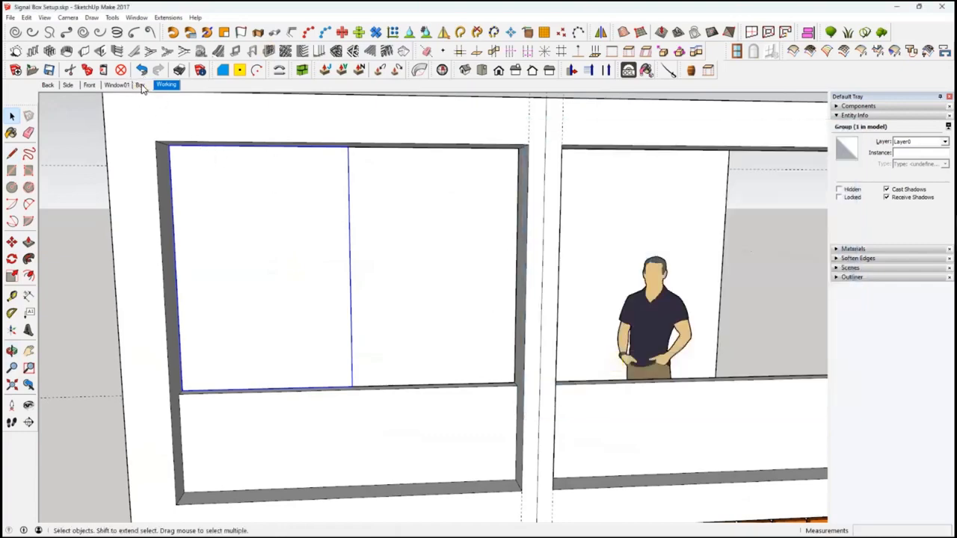
pyautogui.click(143, 85)
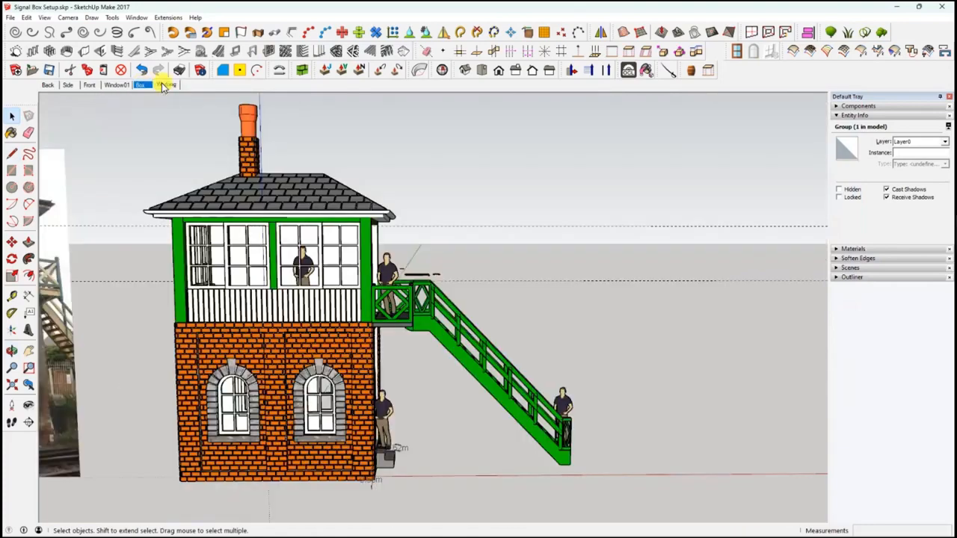
pyautogui.click(166, 85)
# Switch back to the Working scene and update it to store the current view.
pyautogui.moveTo(513, 232); pyautogui.dragTo(755, 263, button='middle')
pyautogui.click(168, 85)
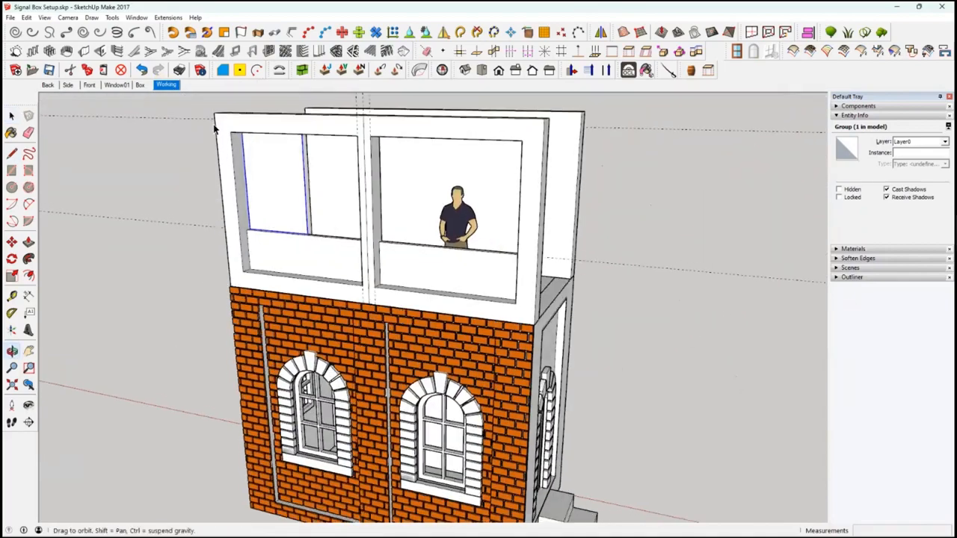
pyautogui.rightClick(168, 83)
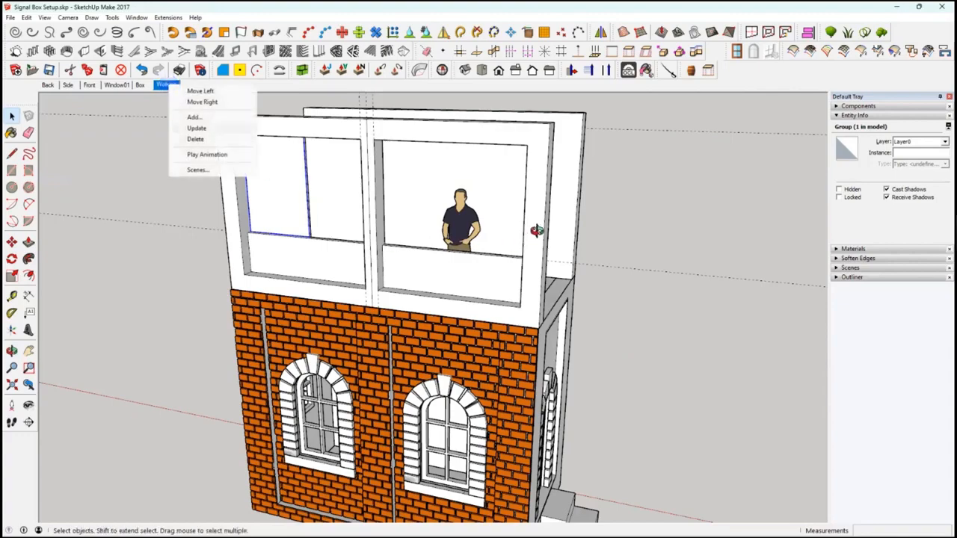
pyautogui.click(213, 127)
# Create a rectangular Panel Divider frame on the half-window face with three rows and two columns, located at the front of the face.
pyautogui.moveTo(310, 233); pyautogui.dragTo(270, 57, button='middle')
pyautogui.click(268, 52)
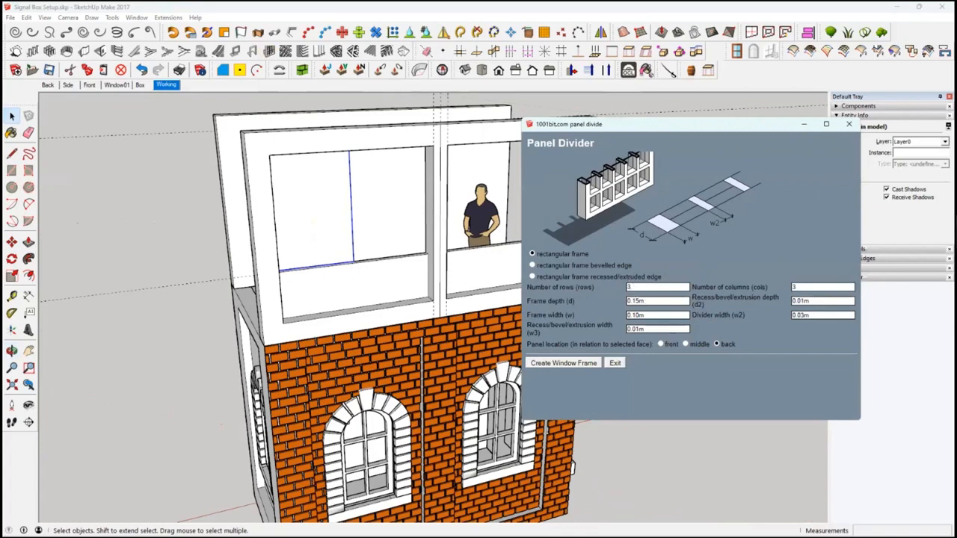
pyautogui.click(791, 288)
pyautogui.write('3')
pyautogui.doubleClick(637, 301)
pyautogui.write('1')
pyautogui.doubleClick(820, 316)
pyautogui.click(661, 344)
pyautogui.click(555, 364)
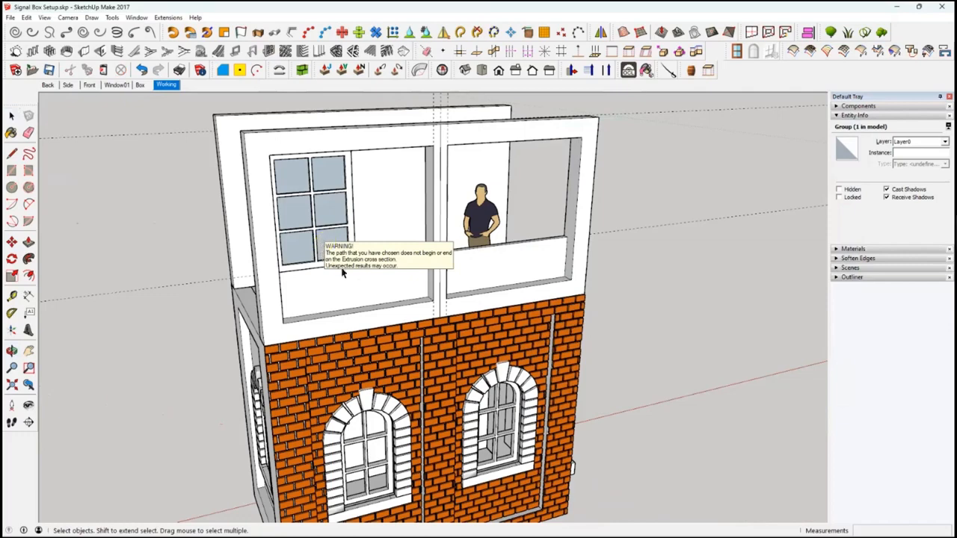
# Open the new window frame group and delete the glass panes from its six openings.
pyautogui.moveTo(363, 276); pyautogui.dragTo(360, 250, button='middle')
pyautogui.doubleClick(361, 250)
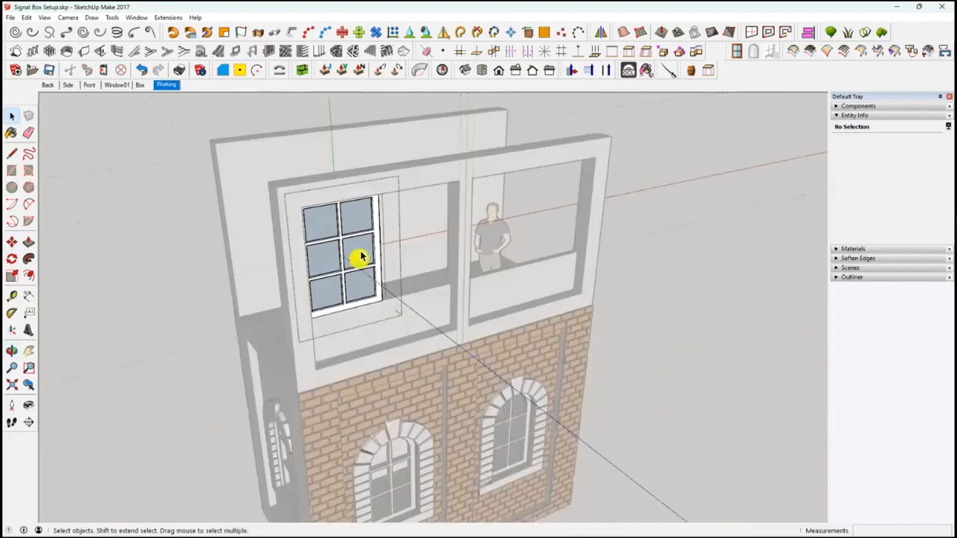
pyautogui.scroll(2, 360, 251)
pyautogui.scroll(2, 361, 256)
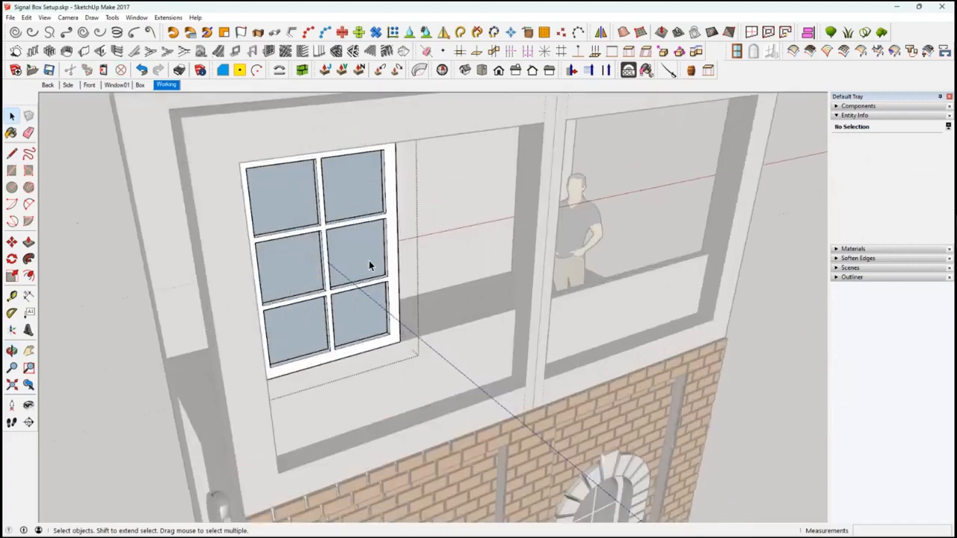
pyautogui.click(362, 254)
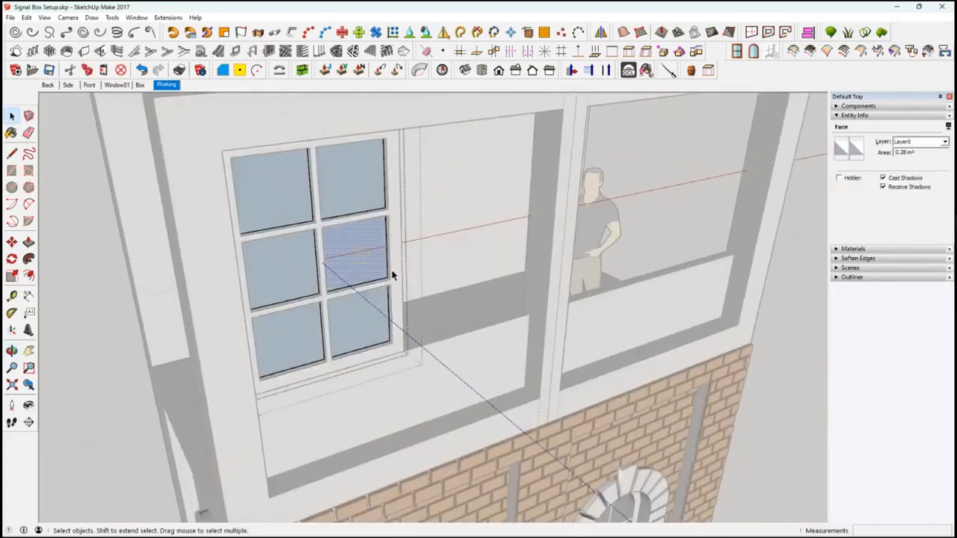
pyautogui.click(392, 270)
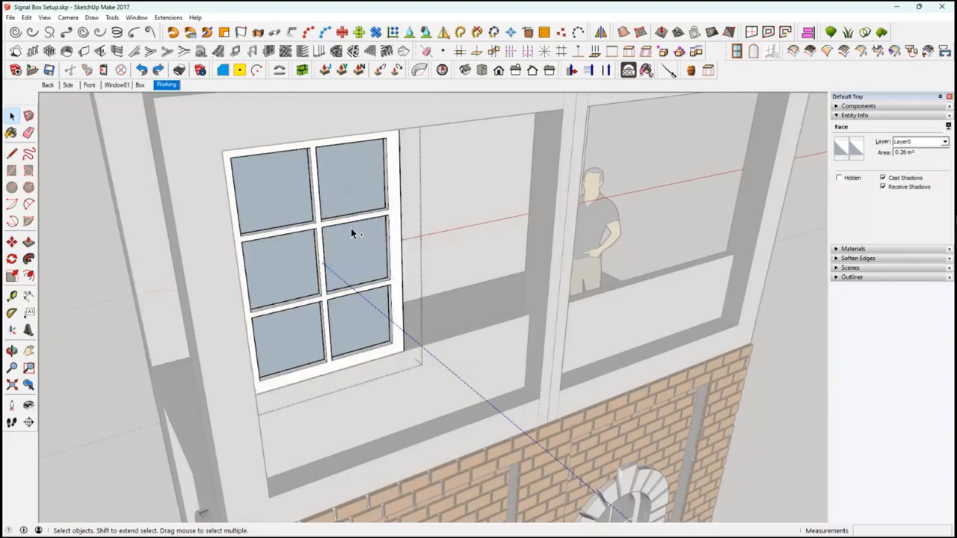
pyautogui.click(361, 255)
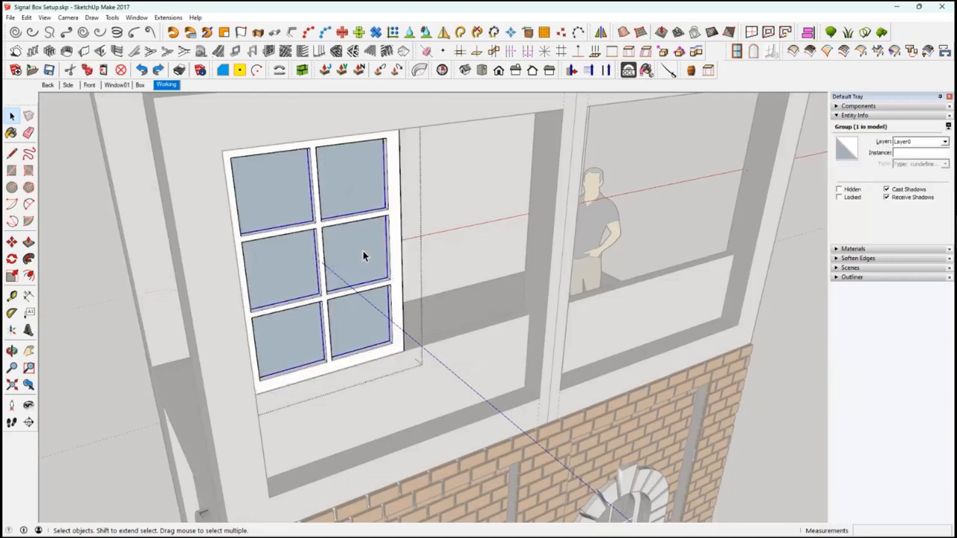
pyautogui.press('Delete')
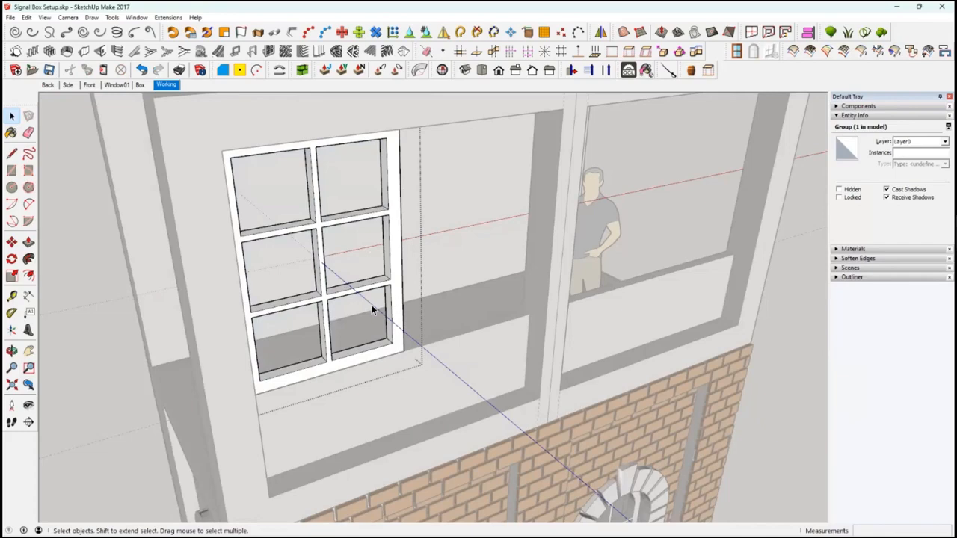
pyautogui.moveTo(316, 327); pyautogui.dragTo(411, 306, button='middle')
pyautogui.moveTo(10, 112); pyautogui.dragTo(398, 279, button='middle')
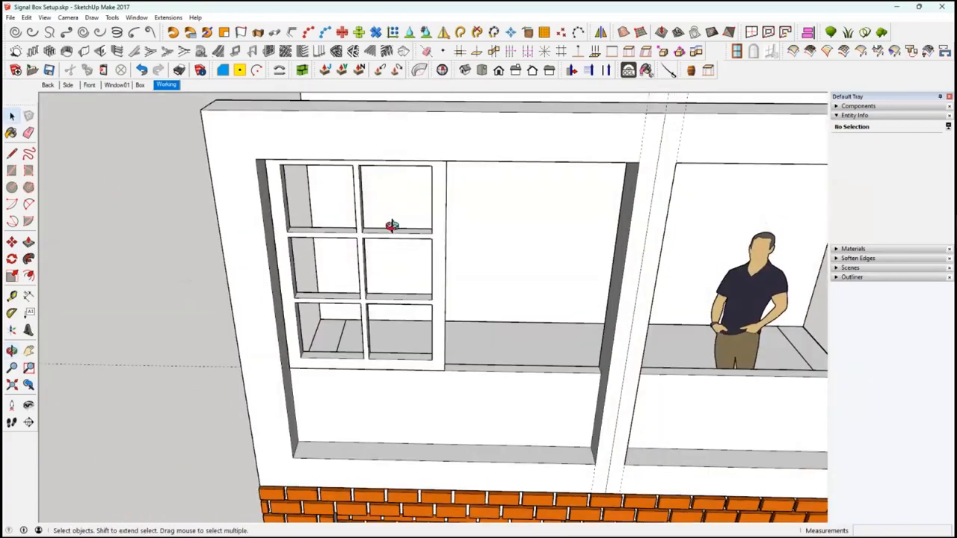
# Draw a rectangle about 2.53 m by 0.08 m directly below the window, spanning the full width of the wall opening.
pyautogui.moveTo(392, 226); pyautogui.dragTo(431, 245, button='middle')
pyautogui.scroll(2, 432, 246)
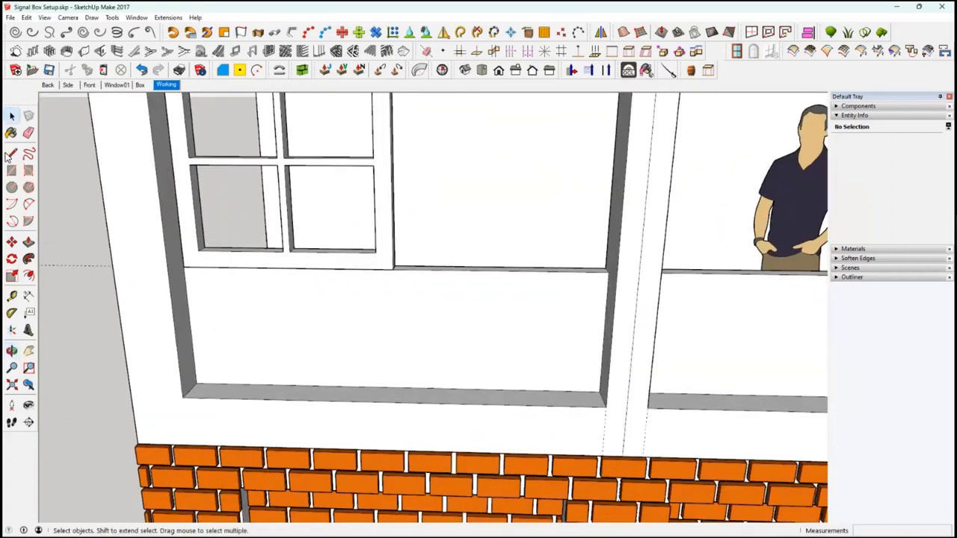
pyautogui.click(11, 170)
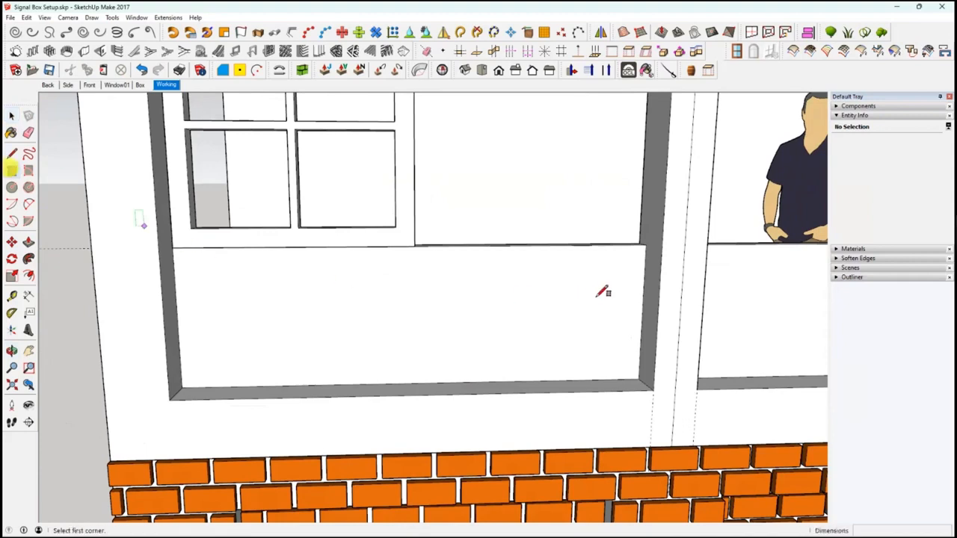
pyautogui.click(172, 248)
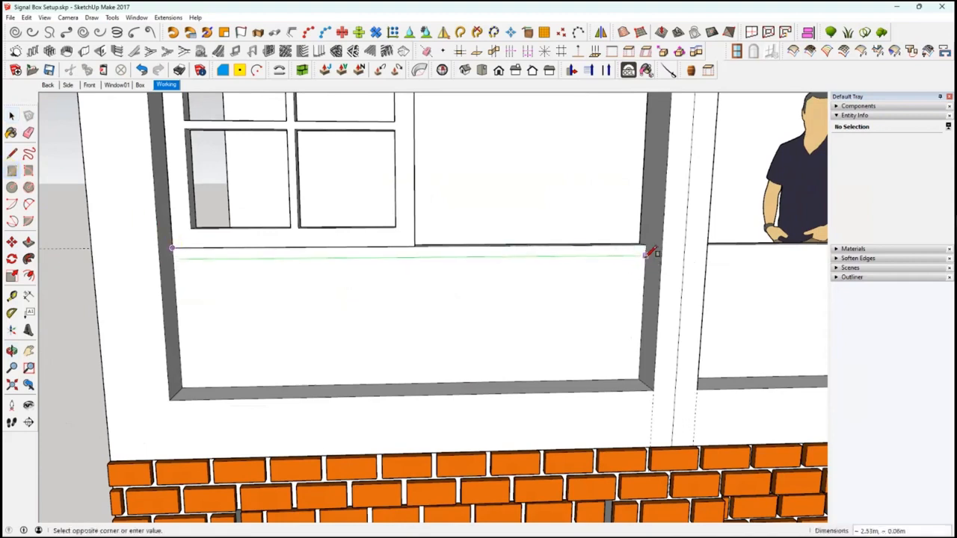
pyautogui.click(645, 261)
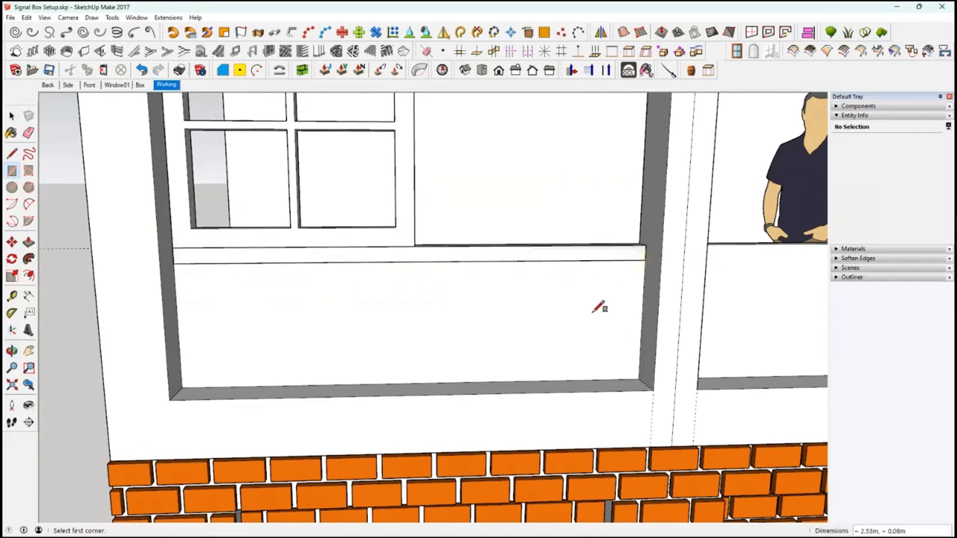
# Pull the thin strip under the window outwards about 0.22 m to the wall's front face to form a sill.
pyautogui.moveTo(335, 273); pyautogui.dragTo(314, 279, button='middle')
pyautogui.press('p')
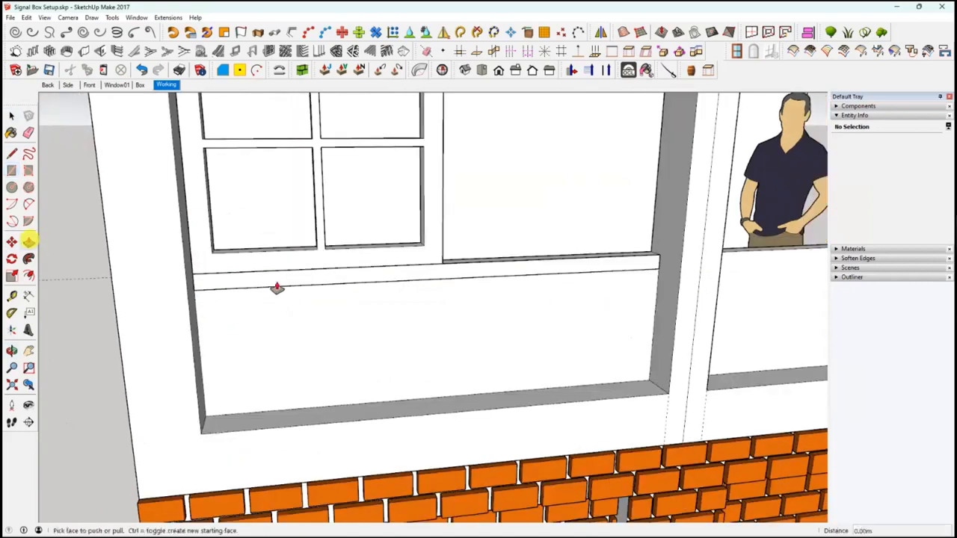
pyautogui.click(271, 283)
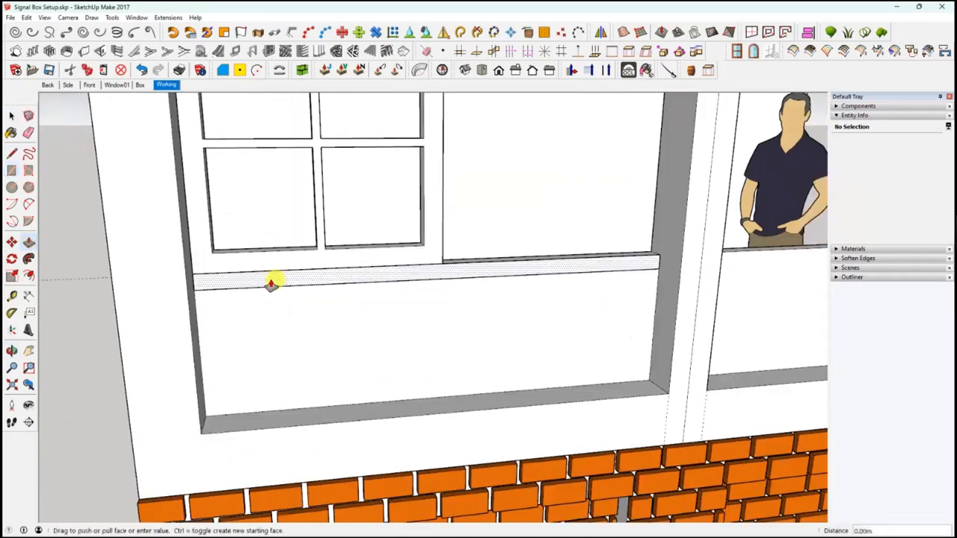
pyautogui.click(188, 288)
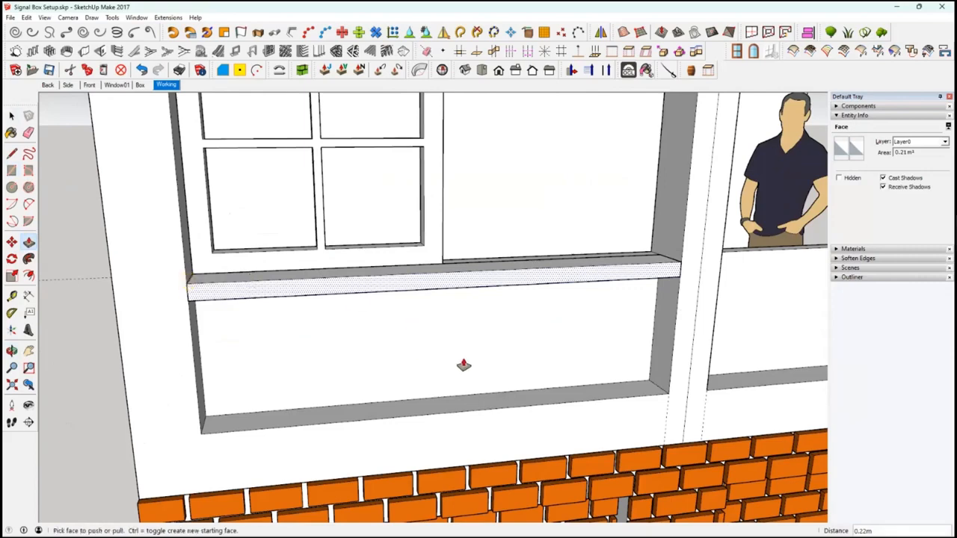
# Select all connected geometry of the window sill and make it a group.
pyautogui.moveTo(471, 354); pyautogui.dragTo(276, 269, button='middle')
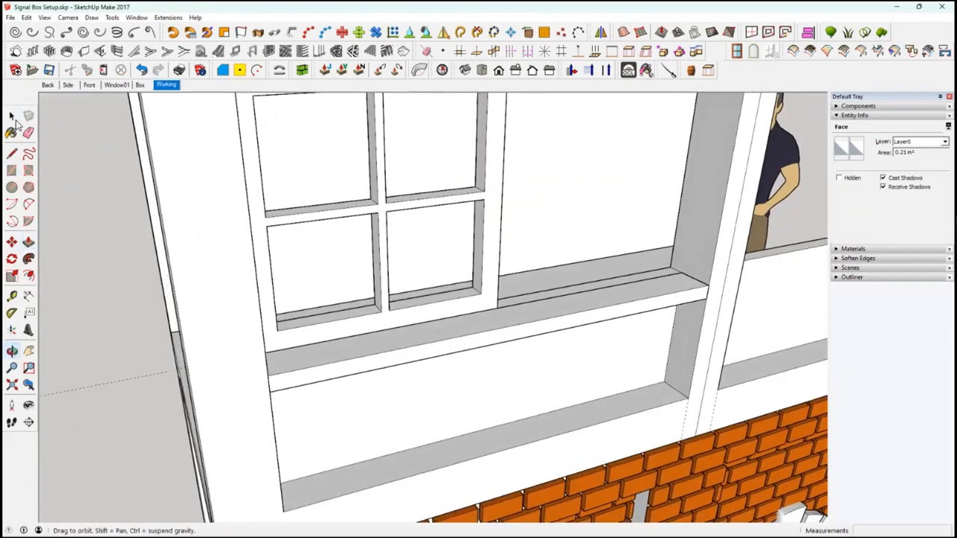
pyautogui.moveTo(554, 311); pyautogui.dragTo(554, 310, button='middle')
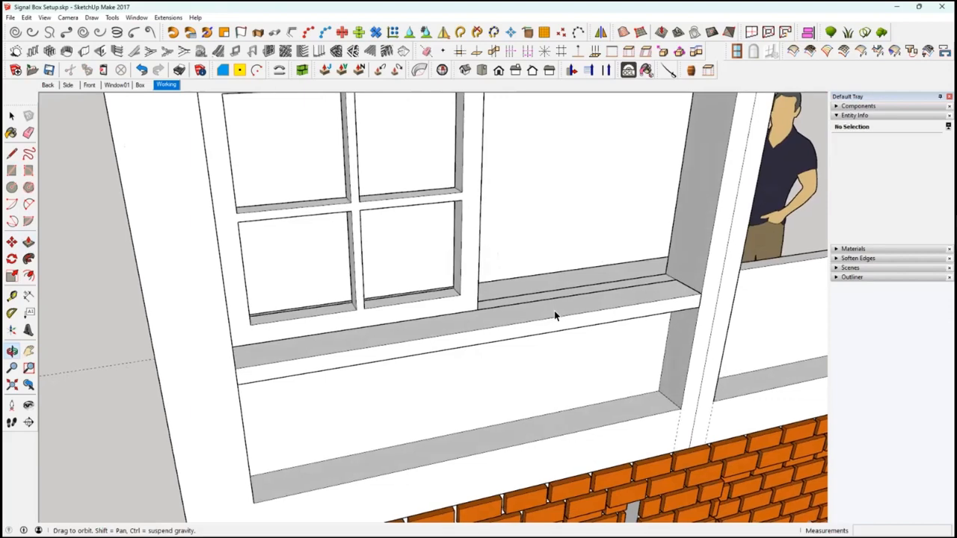
pyautogui.press('p')
pyautogui.press('space')
pyautogui.tripleClick(554, 310)
pyautogui.rightClick(566, 303)
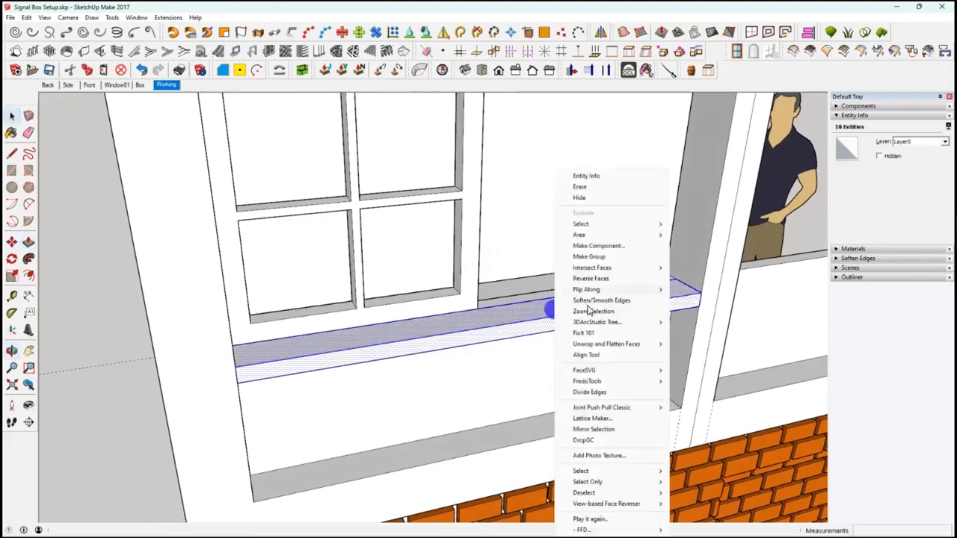
pyautogui.click(585, 257)
# Copy the divided window frame about 1.27 m sideways into the empty right half of the opening.
pyautogui.moveTo(455, 324); pyautogui.dragTo(355, 288, button='middle')
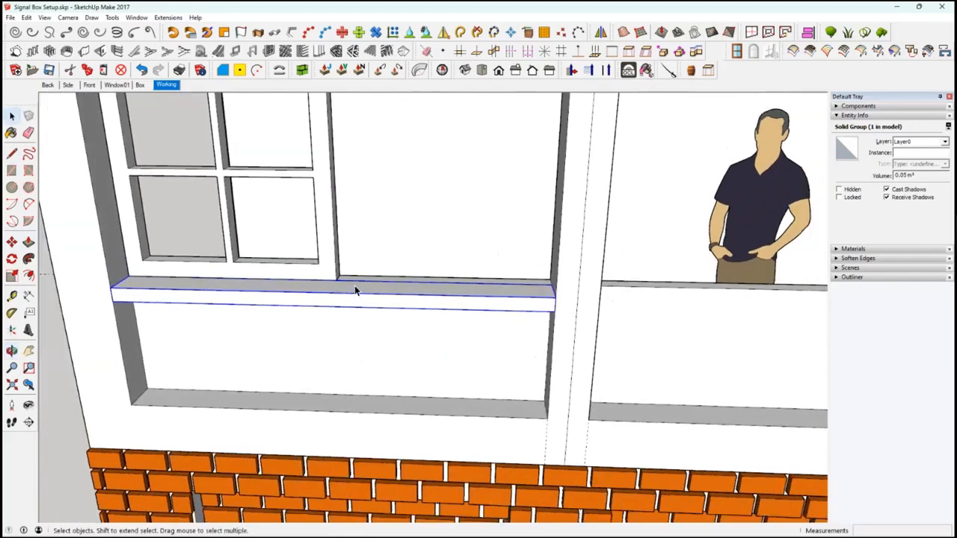
pyautogui.scroll(-3, 358, 295)
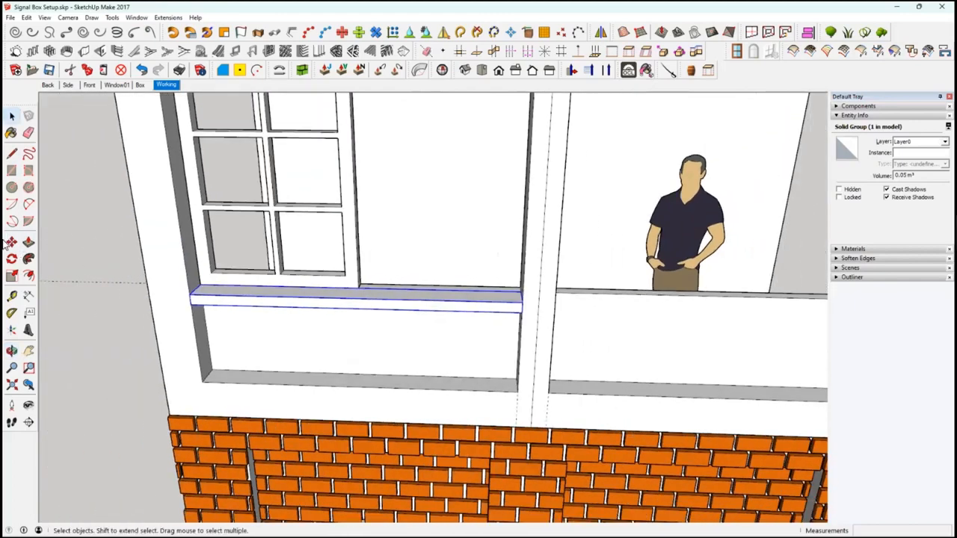
pyautogui.moveTo(142, 281); pyautogui.dragTo(160, 278, button='middle')
pyautogui.click(355, 282)
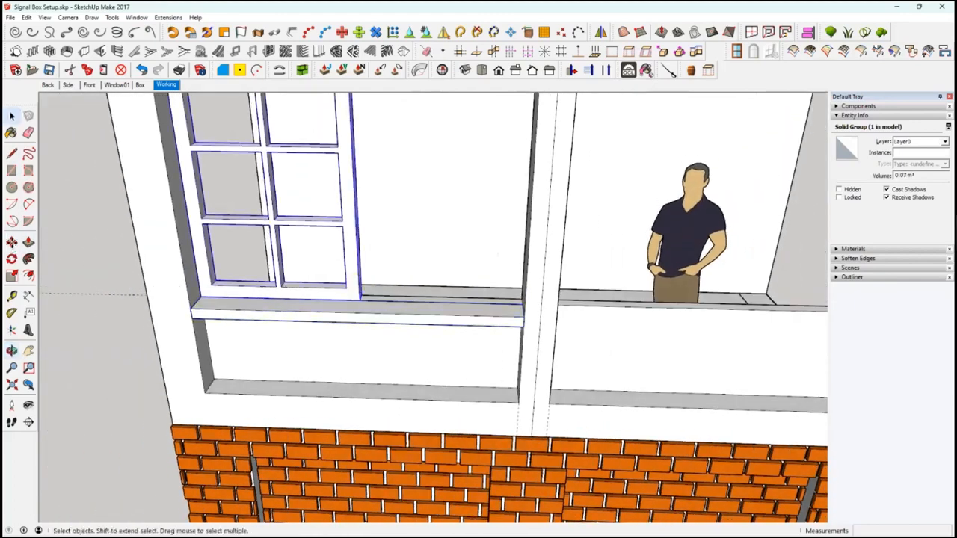
pyautogui.press('m')
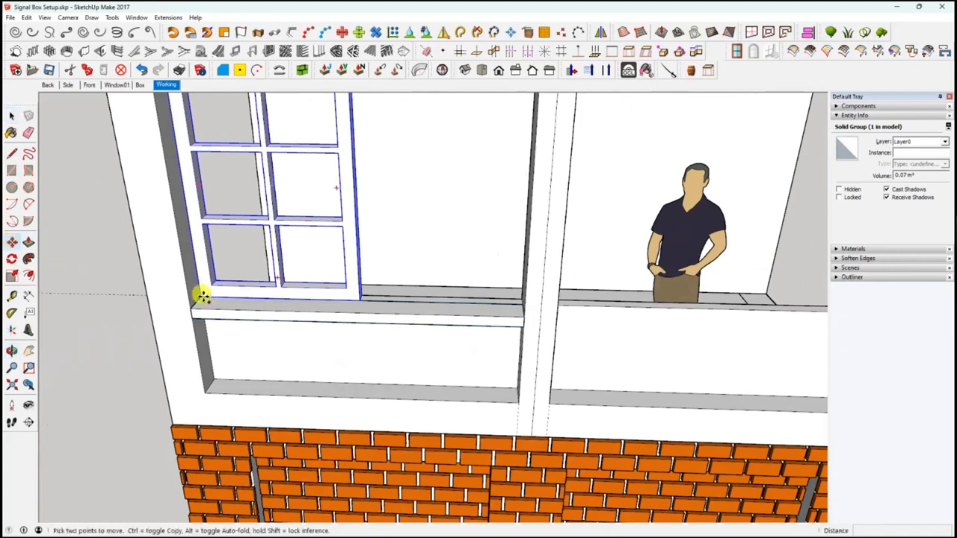
pyautogui.press('ctrl')
pyautogui.click(202, 296)
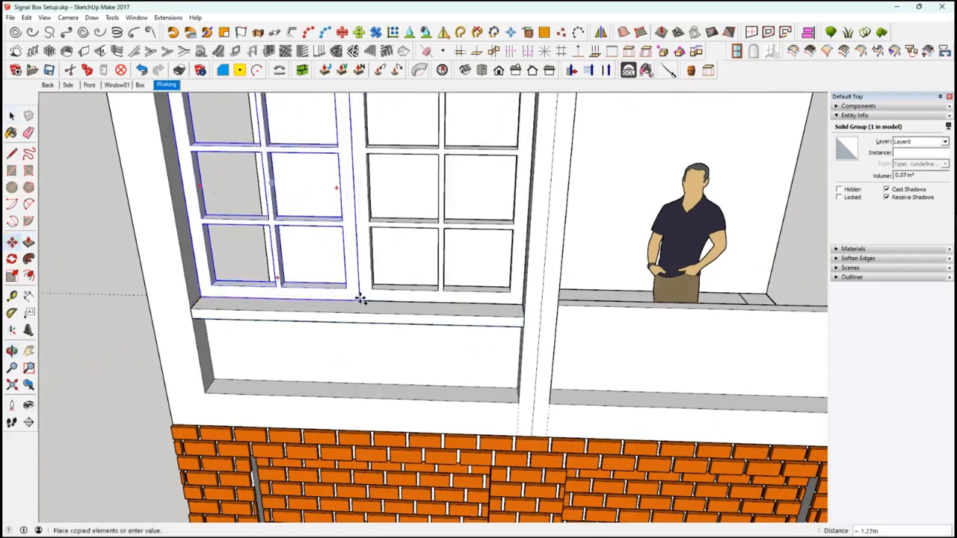
pyautogui.click(360, 299)
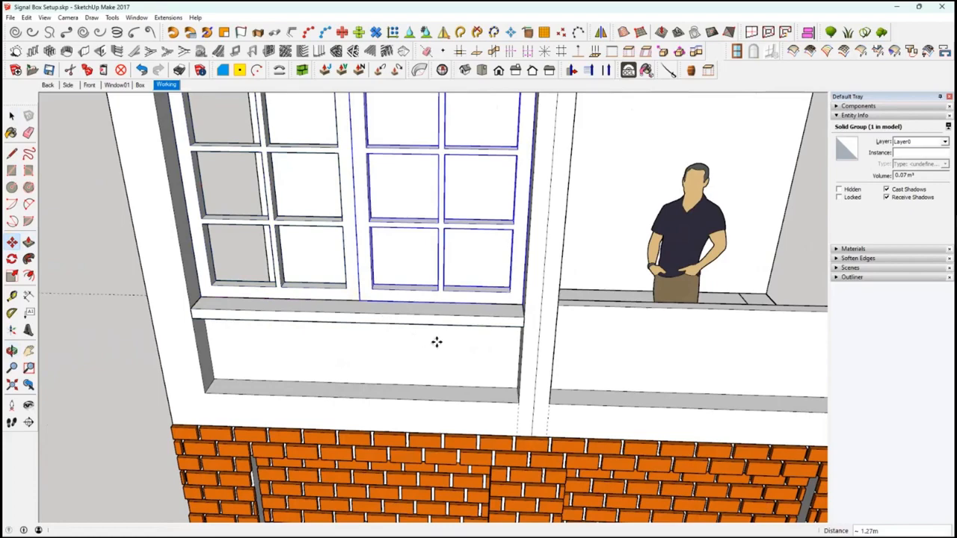
# Move the copied window frame forward so its back corner meets the front corner of the original frame.
pyautogui.moveTo(462, 368); pyautogui.dragTo(499, 351, button='middle')
pyautogui.press('m')
pyautogui.click(507, 360)
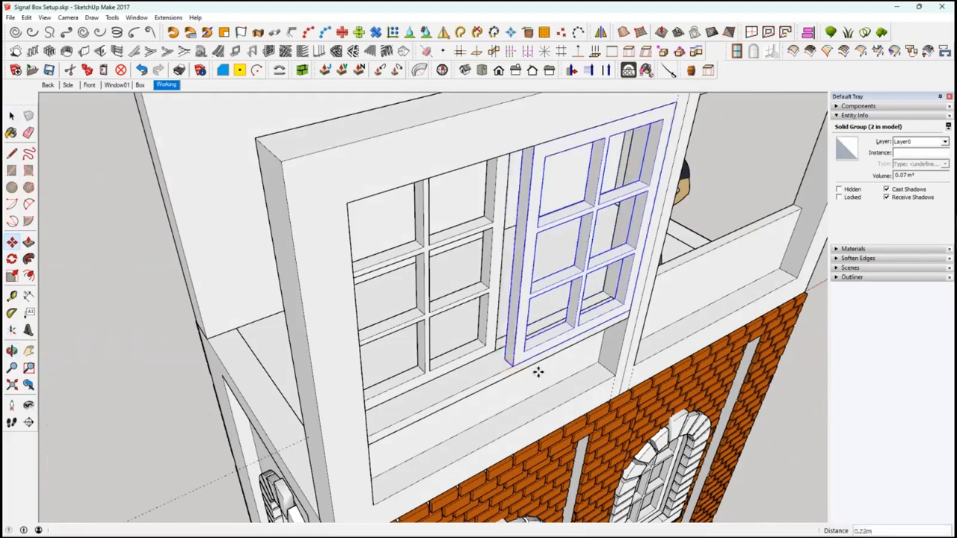
pyautogui.click(490, 357)
pyautogui.moveTo(490, 357); pyautogui.dragTo(579, 356, button='middle')
pyautogui.scroll(4, 594, 368)
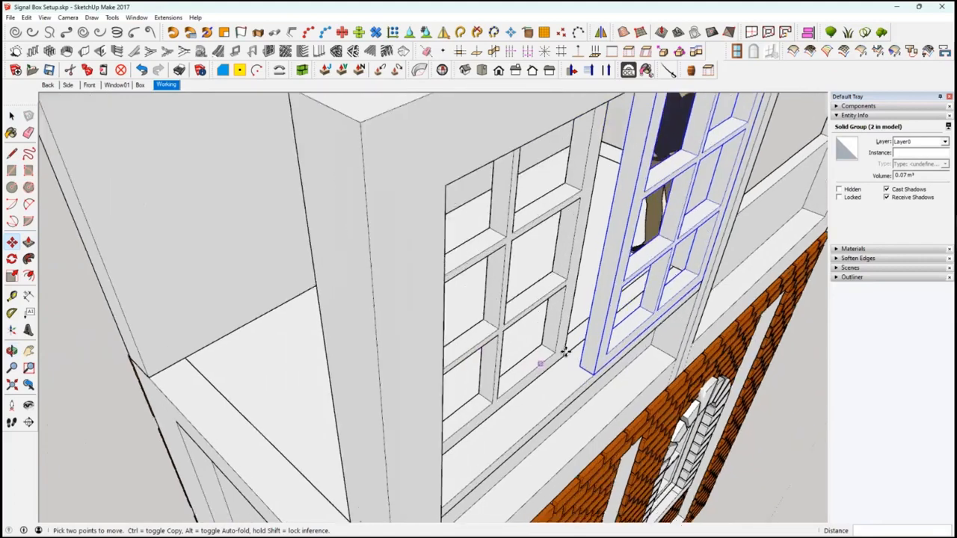
pyautogui.scroll(2, 565, 360)
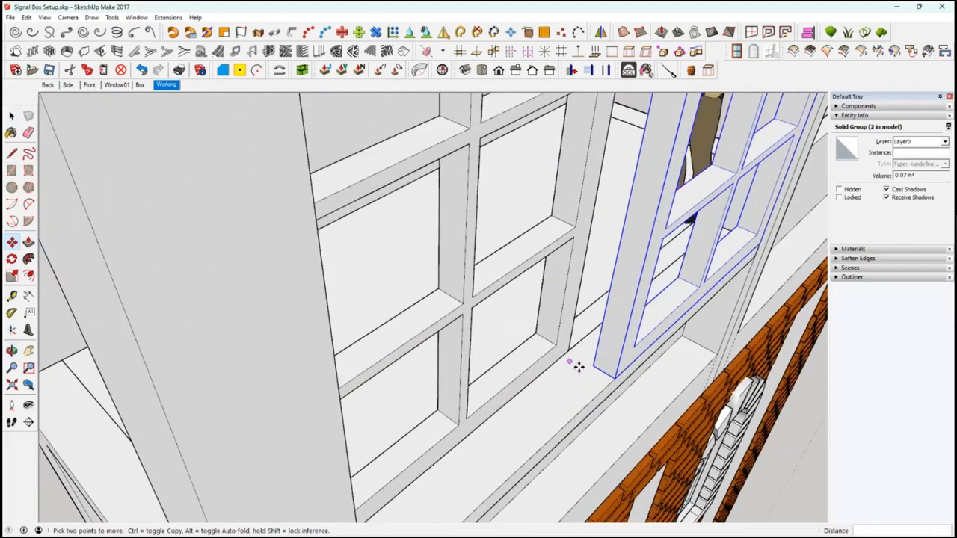
pyautogui.click(578, 367)
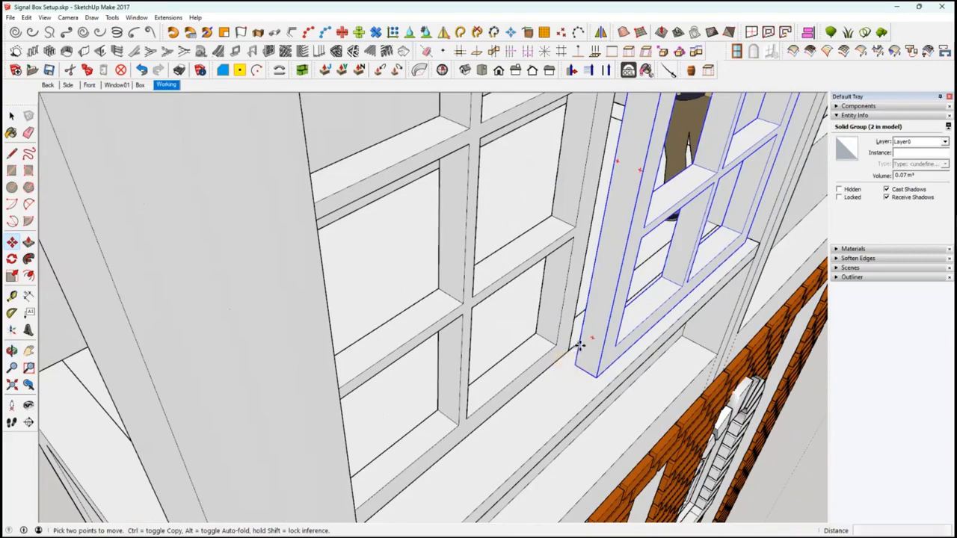
pyautogui.click(574, 350)
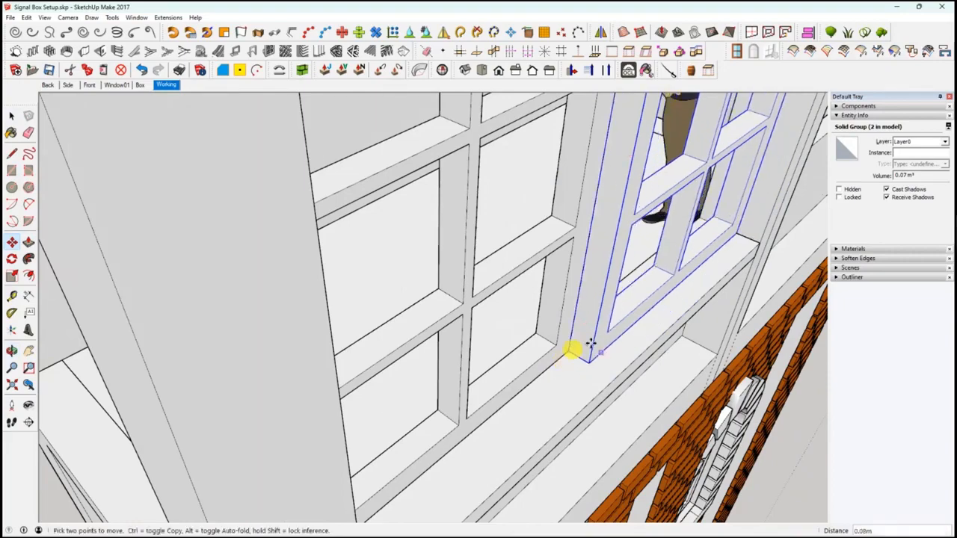
# Scale the copied window frame along the red axis to about 1.05, widening it towards the original frame so they overlap.
pyautogui.moveTo(573, 349)
pyautogui.mouseDown(button='middle')
pyautogui.moveTo(478, 334)
pyautogui.moveTo(444, 310)
pyautogui.moveTo(436, 327)
pyautogui.moveTo(312, 367)
pyautogui.moveTo(276, 354)
pyautogui.mouseUp(button='middle')
pyautogui.scroll(-10, 354, 342)
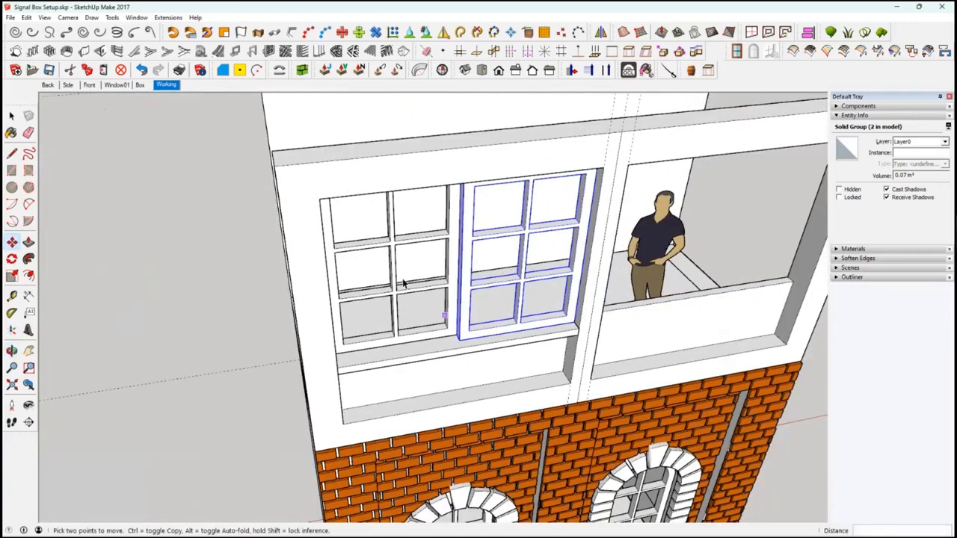
pyautogui.moveTo(403, 282); pyautogui.dragTo(469, 271, button='middle')
pyautogui.press('space')
pyautogui.press('s')
pyautogui.moveTo(472, 273); pyautogui.dragTo(476, 272)
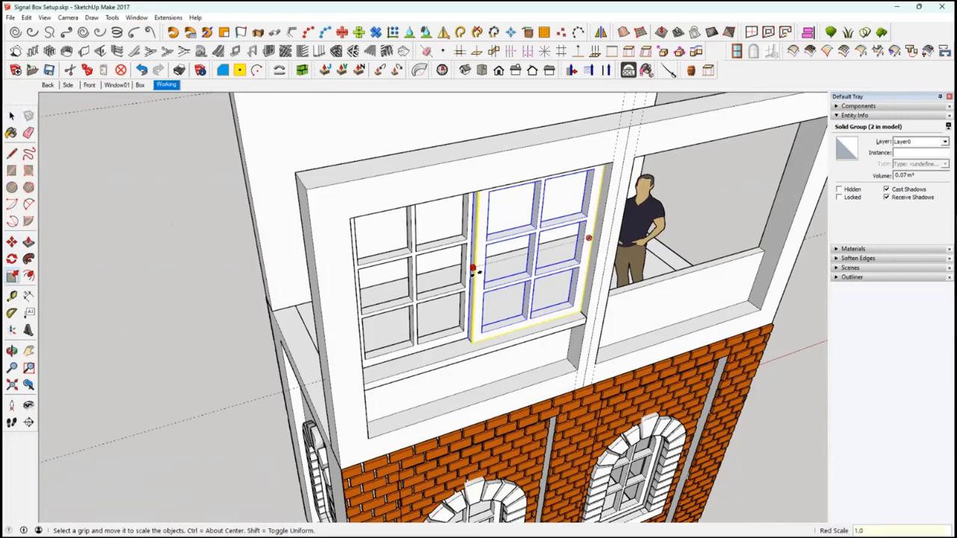
pyautogui.moveTo(476, 277); pyautogui.dragTo(473, 272)
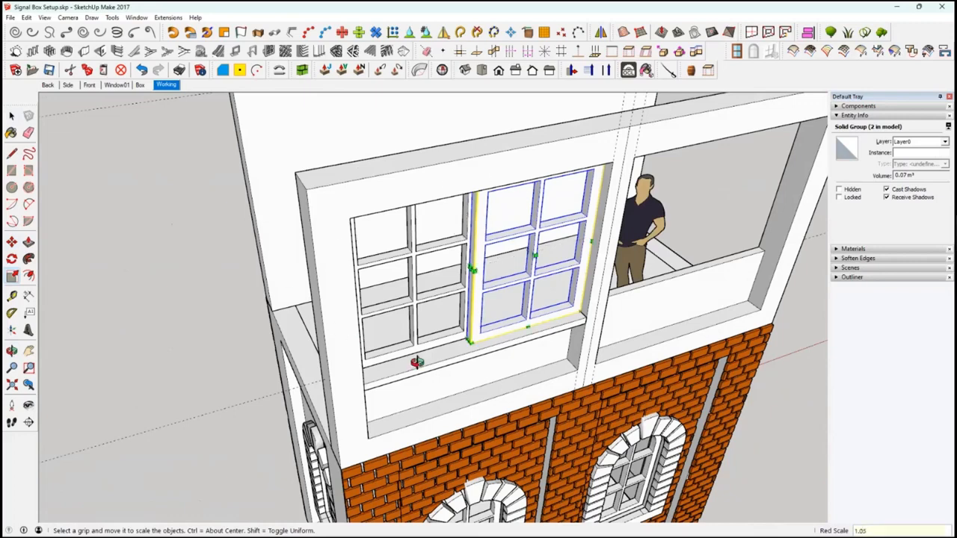
# Examine the overlapping window frames from the inside and outside of the upper front wall.
pyautogui.moveTo(416, 362); pyautogui.dragTo(575, 409, button='middle')
pyautogui.moveTo(688, 281); pyautogui.dragTo(491, 254, button='middle')
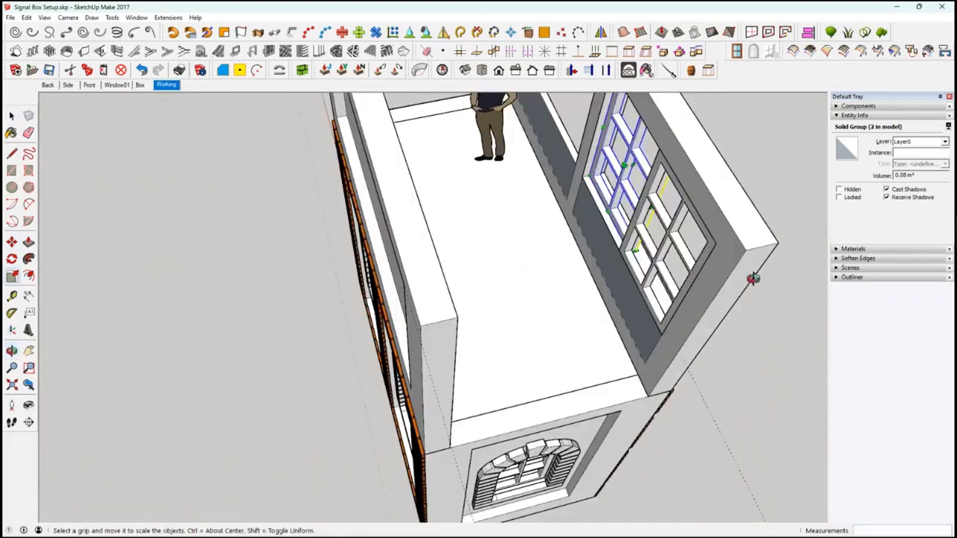
pyautogui.moveTo(486, 139); pyautogui.dragTo(471, 405, button='middle')
pyautogui.moveTo(425, 466); pyautogui.dragTo(548, 508, button='middle')
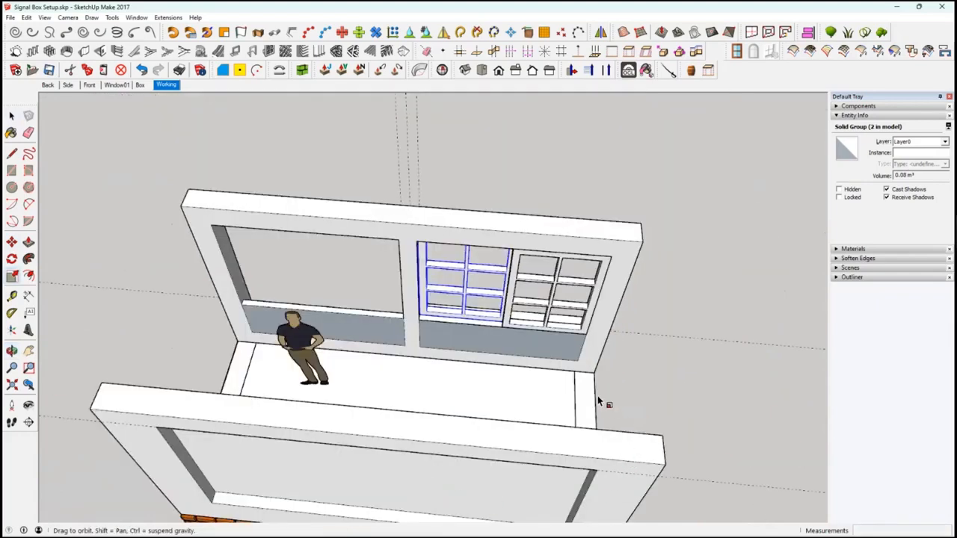
pyautogui.moveTo(521, 224); pyautogui.dragTo(505, 235, button='middle')
pyautogui.scroll(5, 516, 231)
pyautogui.press('space')
pyautogui.scroll(-2, 504, 233)
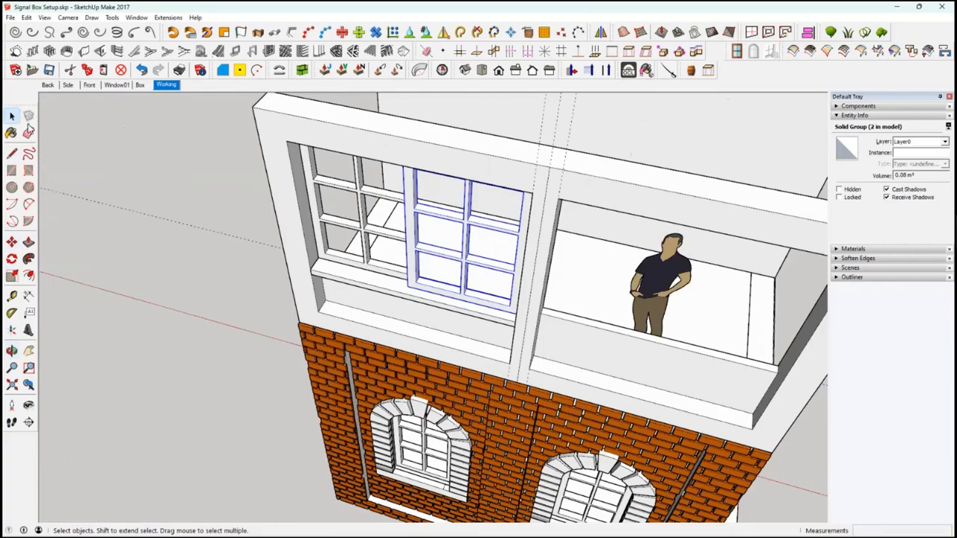
pyautogui.moveTo(172, 182); pyautogui.dragTo(305, 271, button='middle')
pyautogui.click(460, 294)
pyautogui.moveTo(457, 289); pyautogui.dragTo(462, 292, button='middle')
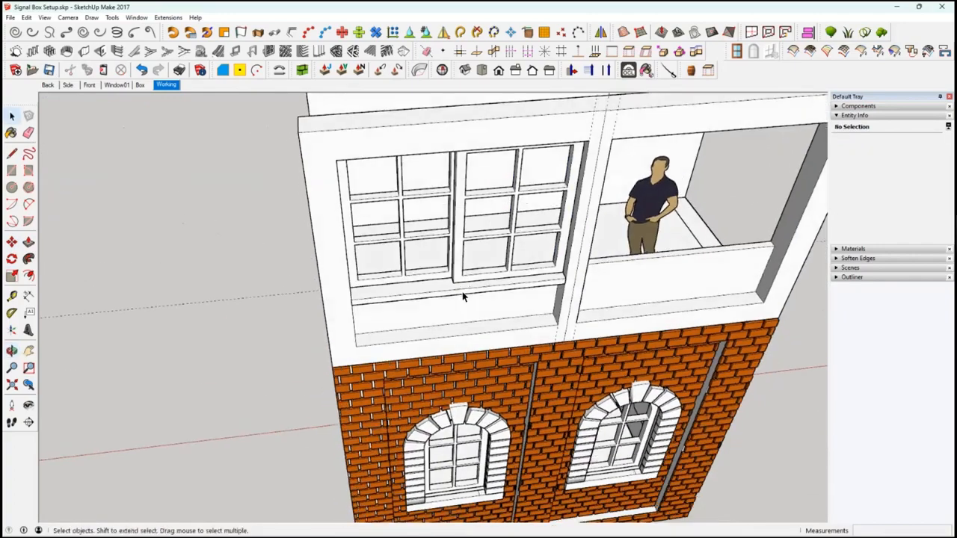
# Scale the window sill along the green axis to about 0.45, bringing its front edge back to the window frames.
pyautogui.scroll(3, 462, 297)
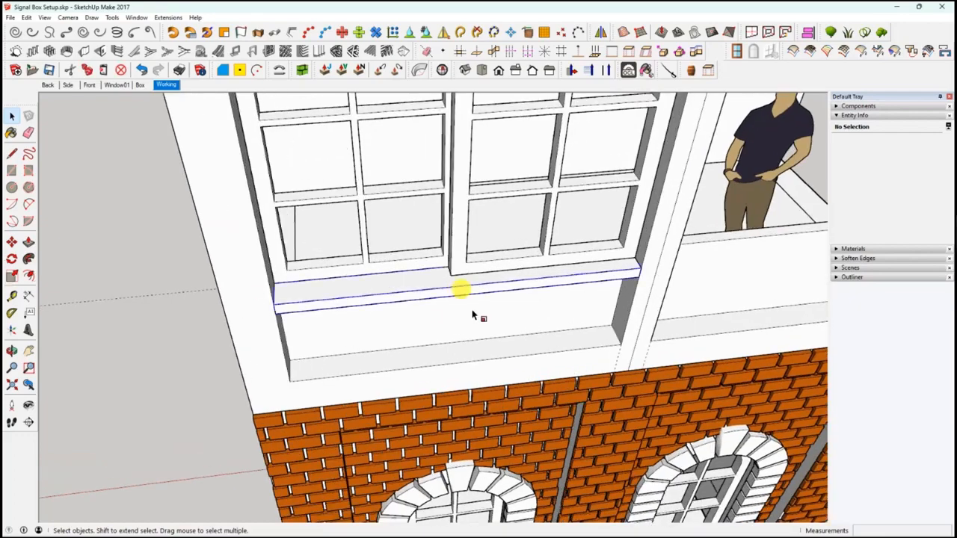
pyautogui.click(472, 315)
pyautogui.press('s')
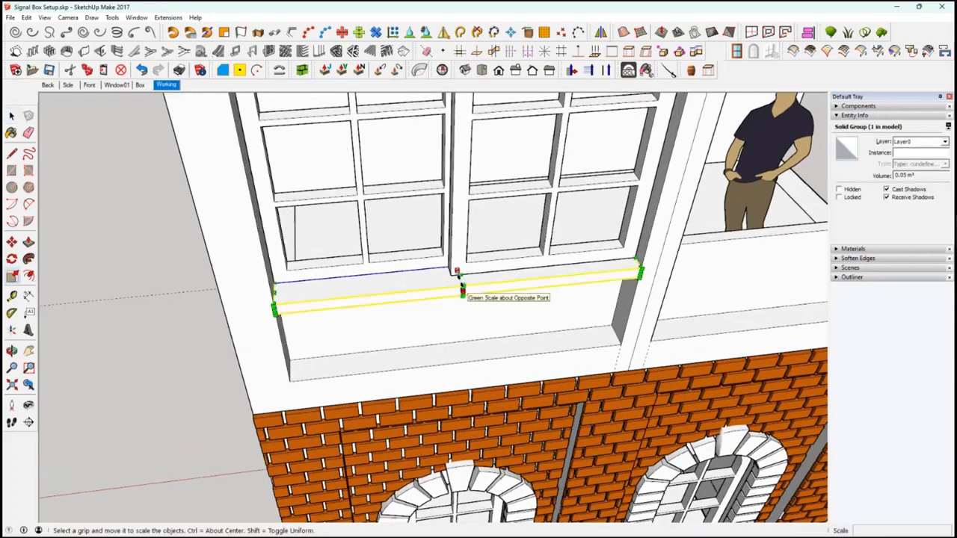
pyautogui.moveTo(462, 290); pyautogui.dragTo(455, 273)
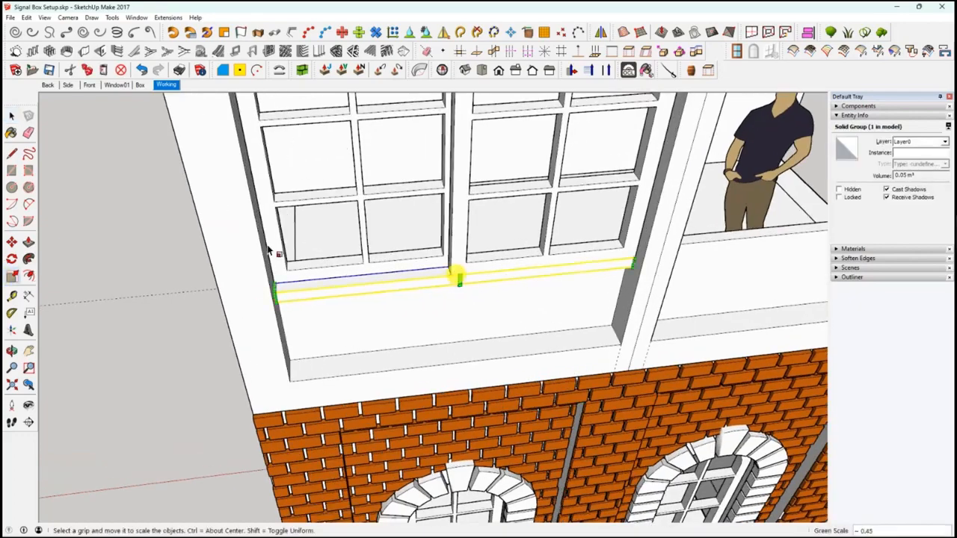
pyautogui.click(11, 116)
pyautogui.click(97, 226)
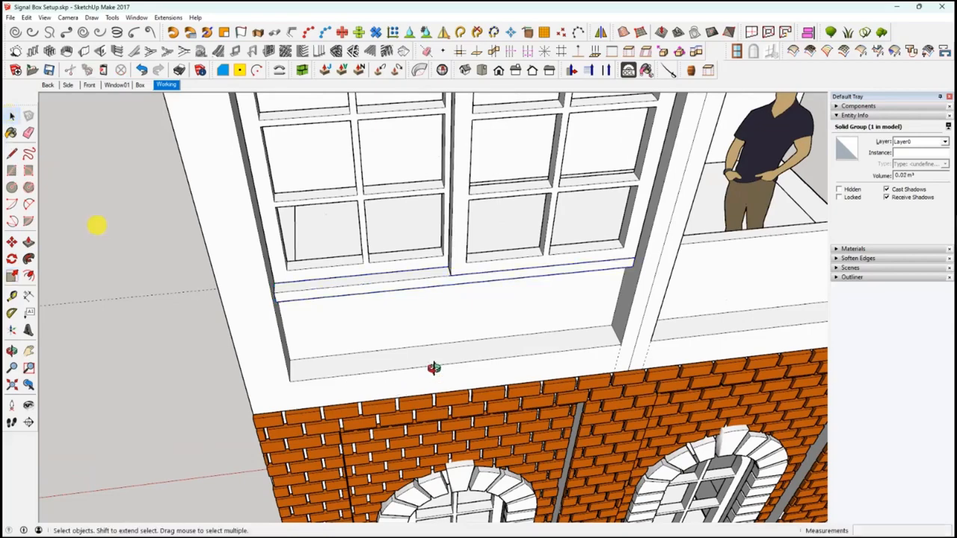
pyautogui.moveTo(480, 324); pyautogui.dragTo(505, 305, button='middle')
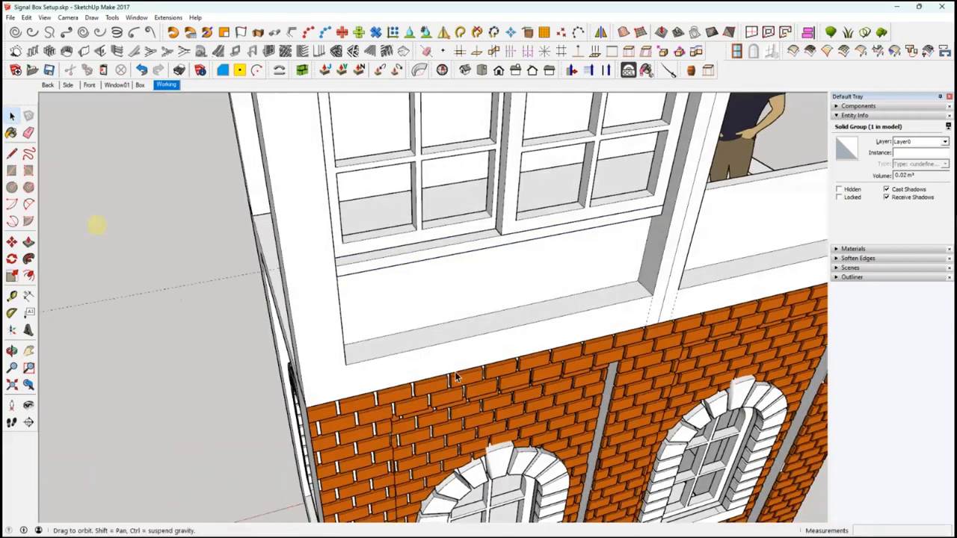
# Cut the left window frame and paste it in place inside the upper front wall group, then close the group.
pyautogui.moveTo(456, 378); pyautogui.dragTo(333, 296, button='middle')
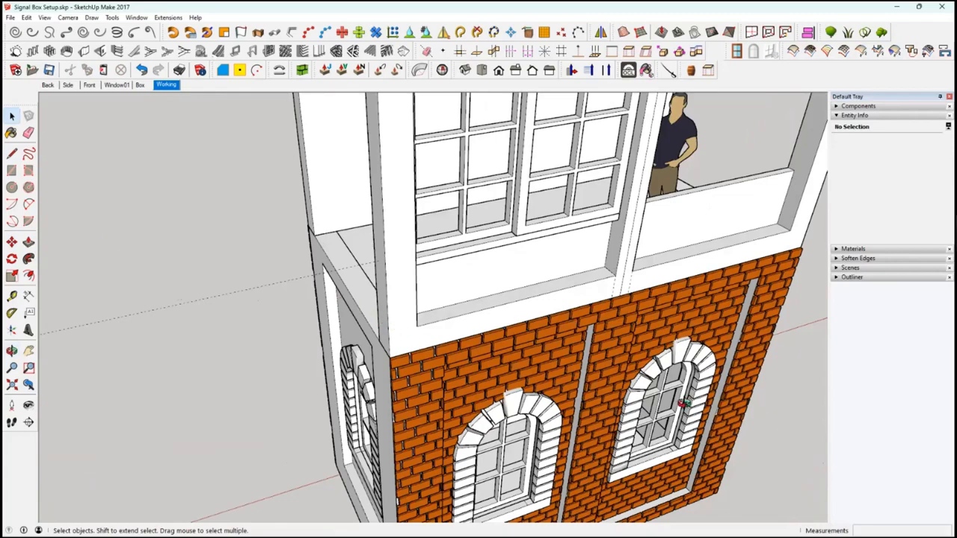
pyautogui.moveTo(680, 403); pyautogui.dragTo(427, 329, button='middle')
pyautogui.moveTo(506, 346); pyautogui.dragTo(532, 347, button='middle')
pyautogui.click(427, 323)
pyautogui.moveTo(450, 293); pyautogui.dragTo(345, 290, button='middle')
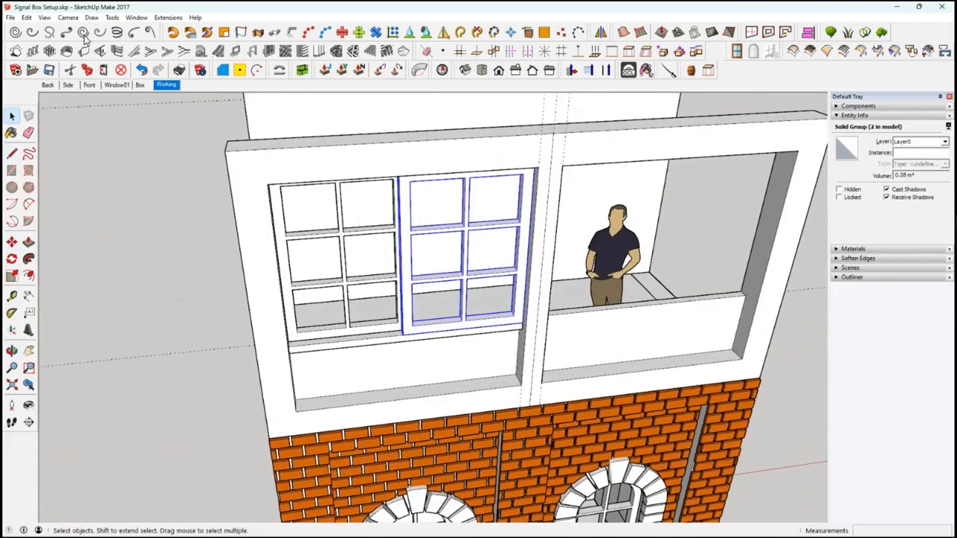
pyautogui.click(68, 69)
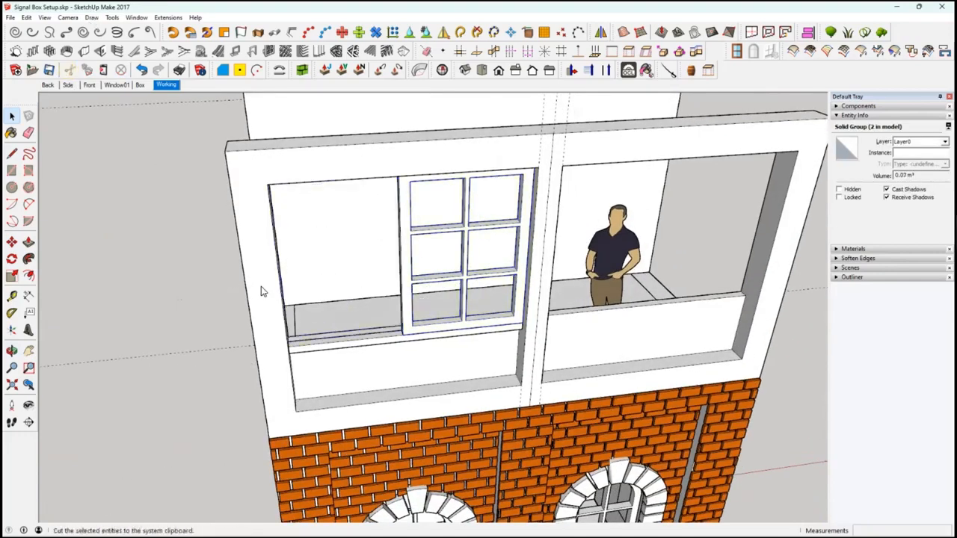
pyautogui.doubleClick(260, 288)
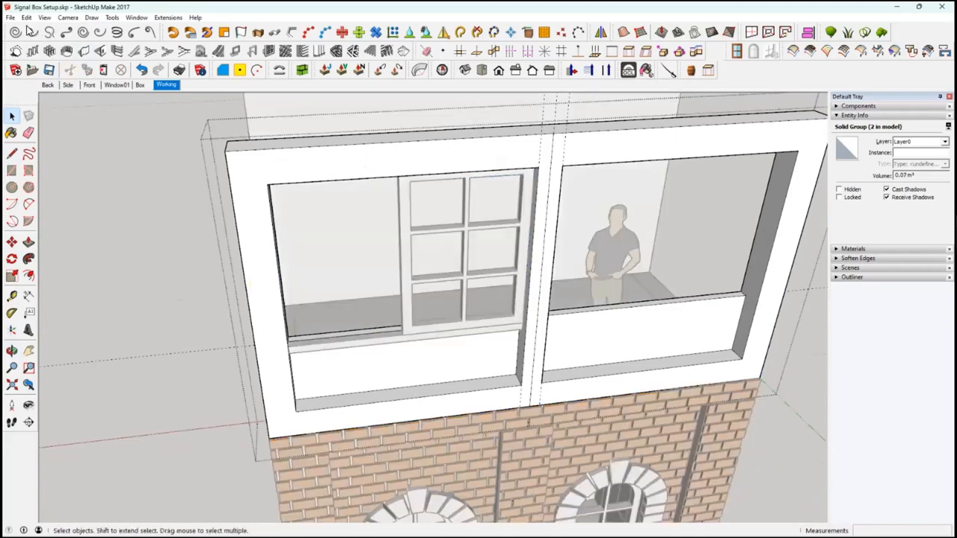
pyautogui.click(26, 16)
pyautogui.click(47, 86)
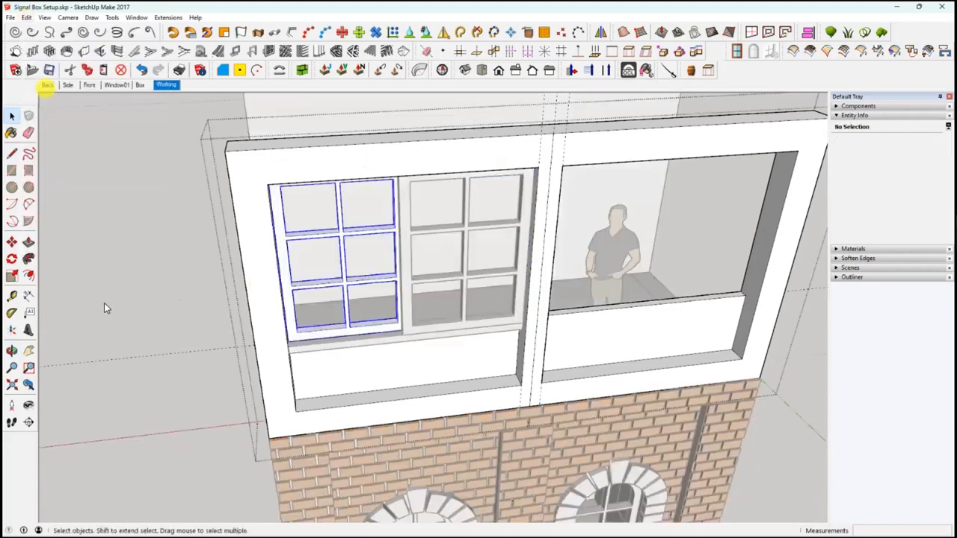
pyautogui.click(147, 307)
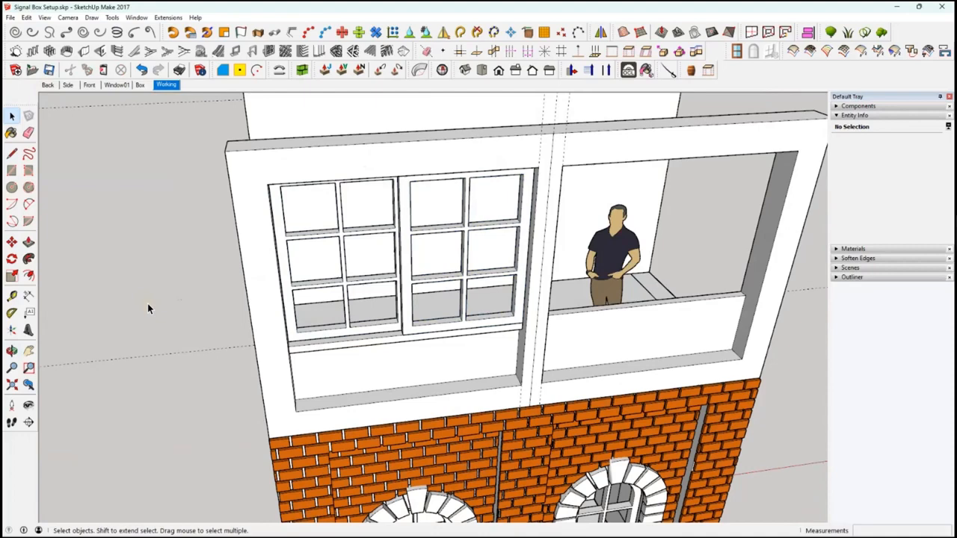
# Select the upper front wall group and hide it.
pyautogui.click(271, 308)
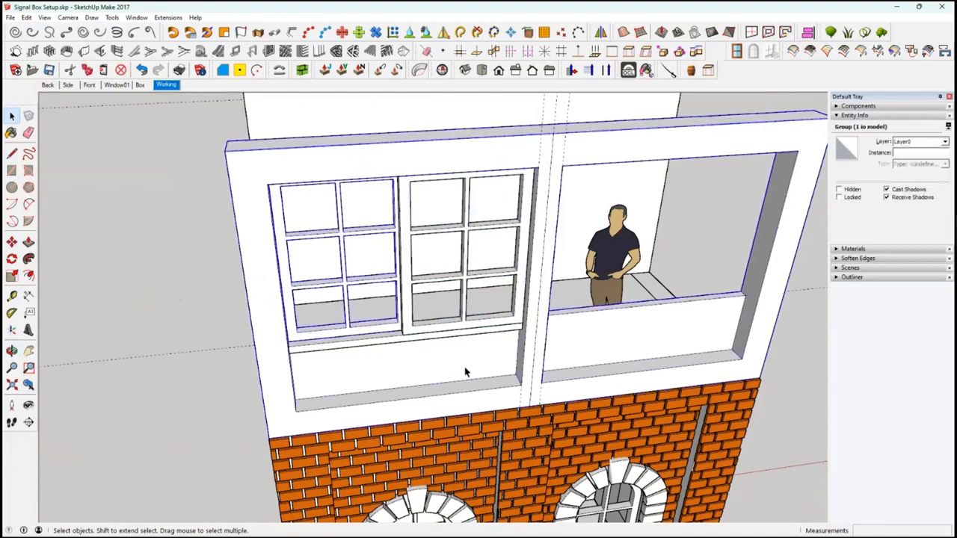
pyautogui.moveTo(464, 367); pyautogui.dragTo(300, 192, button='middle')
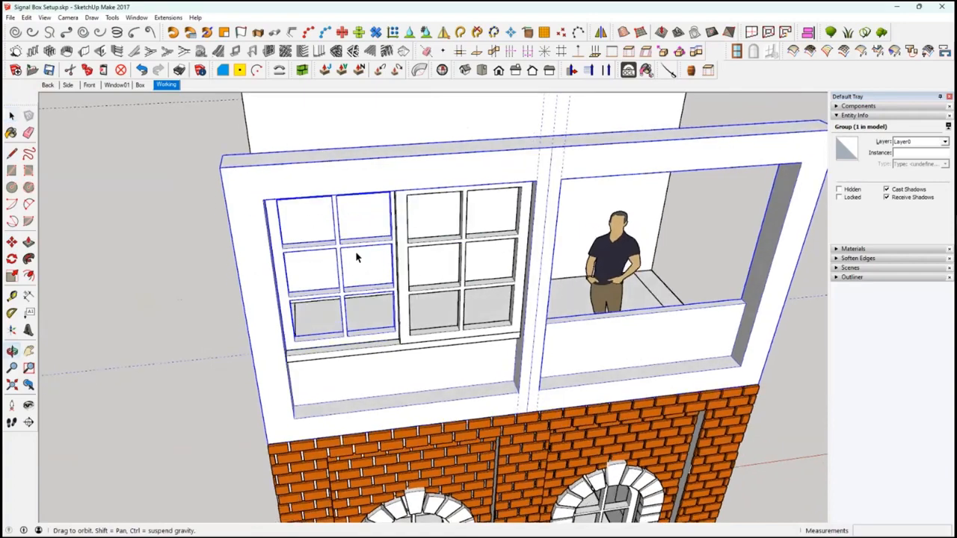
pyautogui.rightClick(389, 257)
pyautogui.click(306, 160)
# Delete the two leftover four-edge rectangular outlines, one beside and one behind the remaining window frame.
pyautogui.moveTo(414, 257); pyautogui.dragTo(401, 380, button='middle')
pyautogui.doubleClick(401, 380)
pyautogui.hotkey('ctrl', 'a')
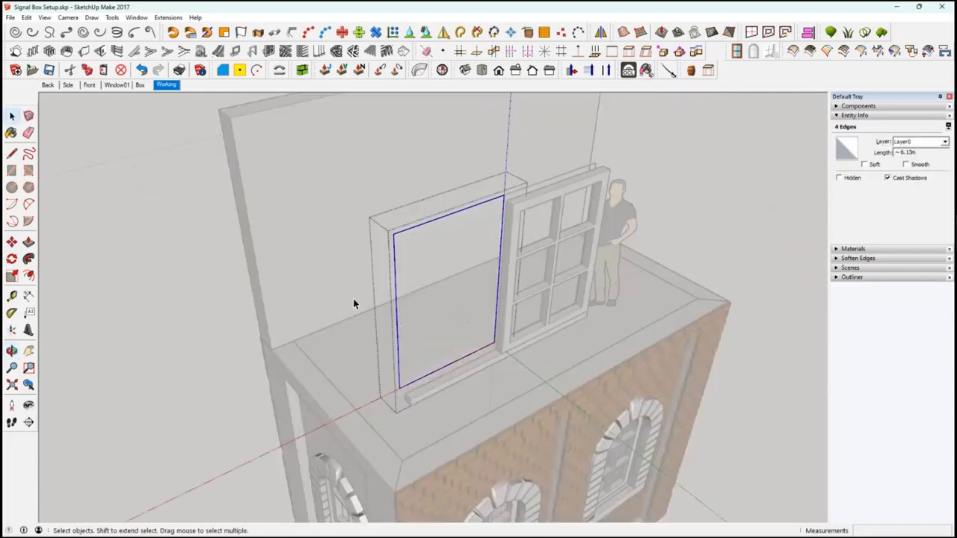
pyautogui.press('Delete')
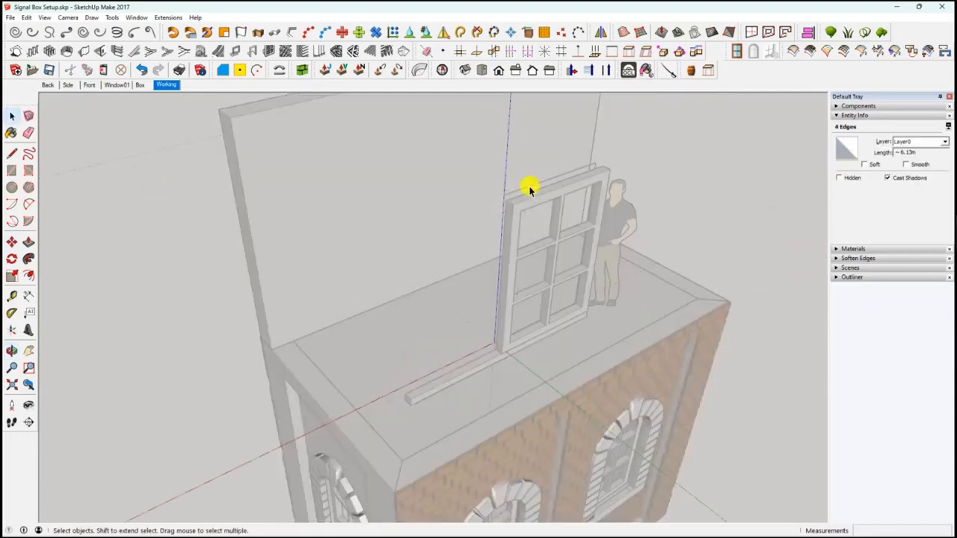
pyautogui.press('Escape')
pyautogui.hotkey('ctrl', 'shift', 'v')
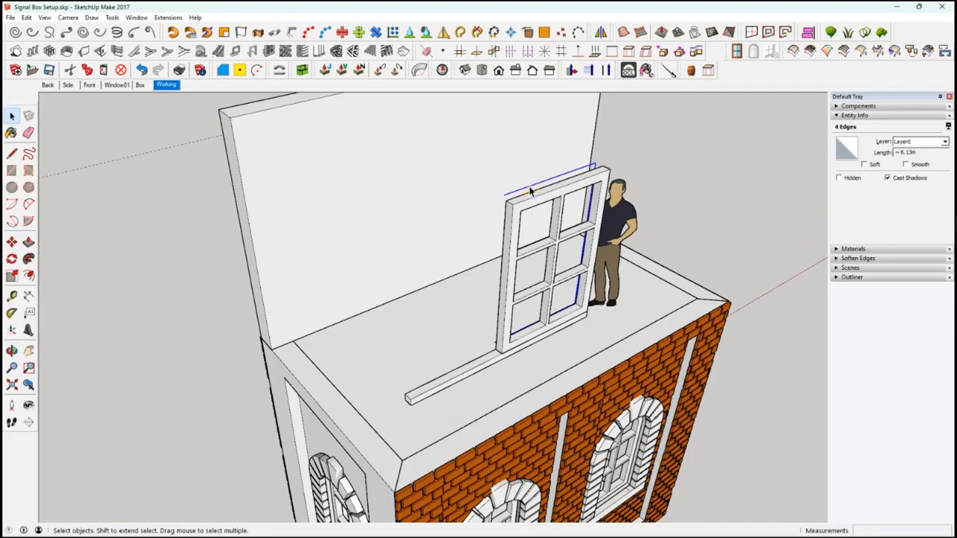
pyautogui.press('Delete')
# Unhide the upper front wall group.
pyautogui.moveTo(406, 266); pyautogui.dragTo(384, 264, button='middle')
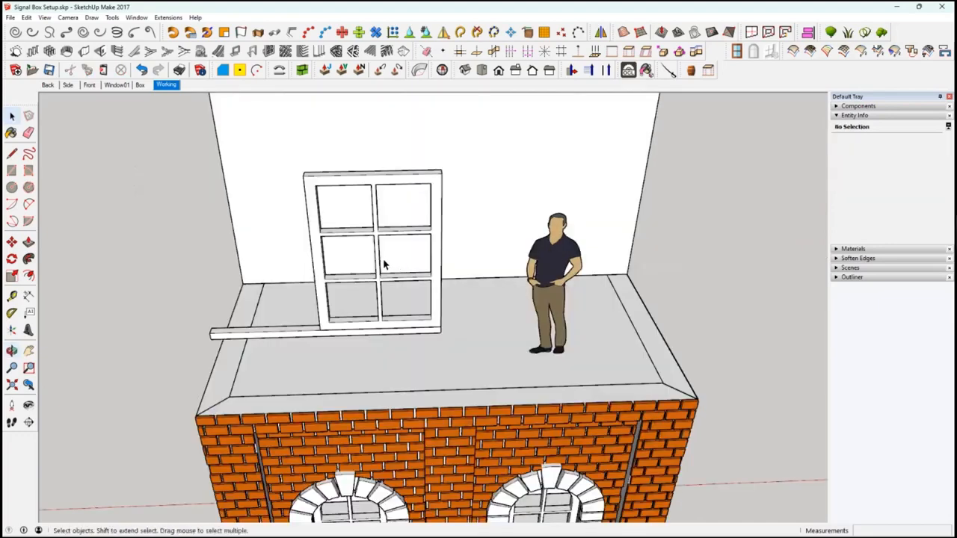
pyautogui.click(26, 18)
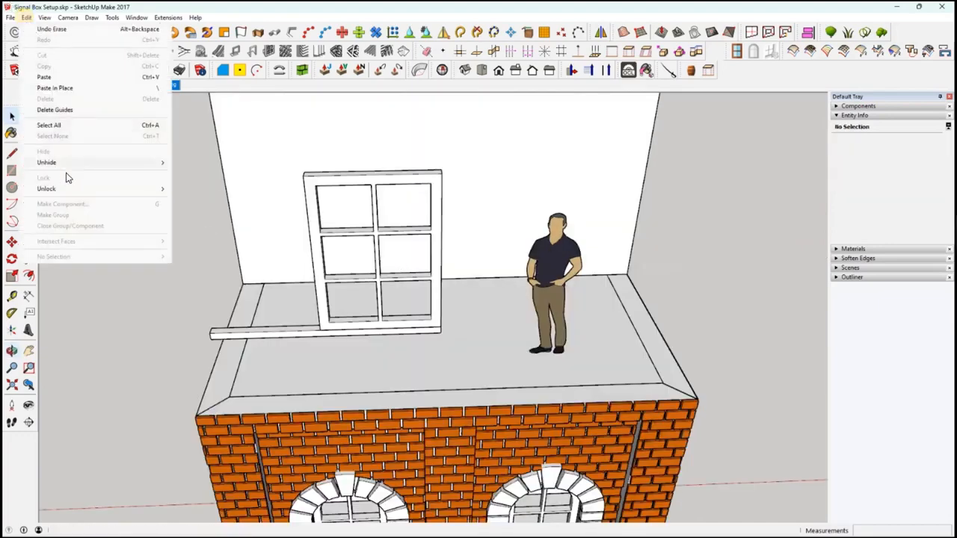
pyautogui.moveTo(75, 164)
pyautogui.click(198, 186)
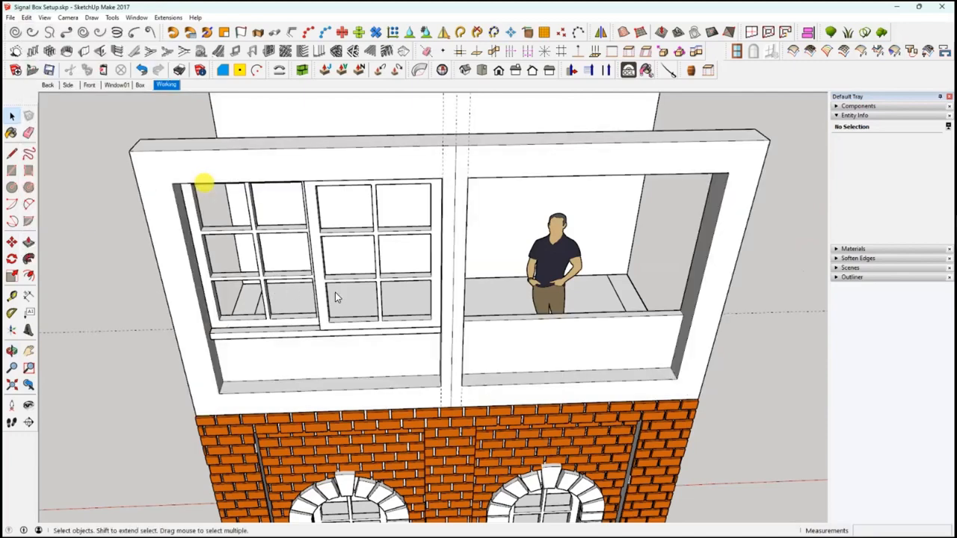
# Cut the window sill and paste it in place inside the upper front wall group, then close the group.
pyautogui.moveTo(314, 357); pyautogui.dragTo(366, 351, button='middle')
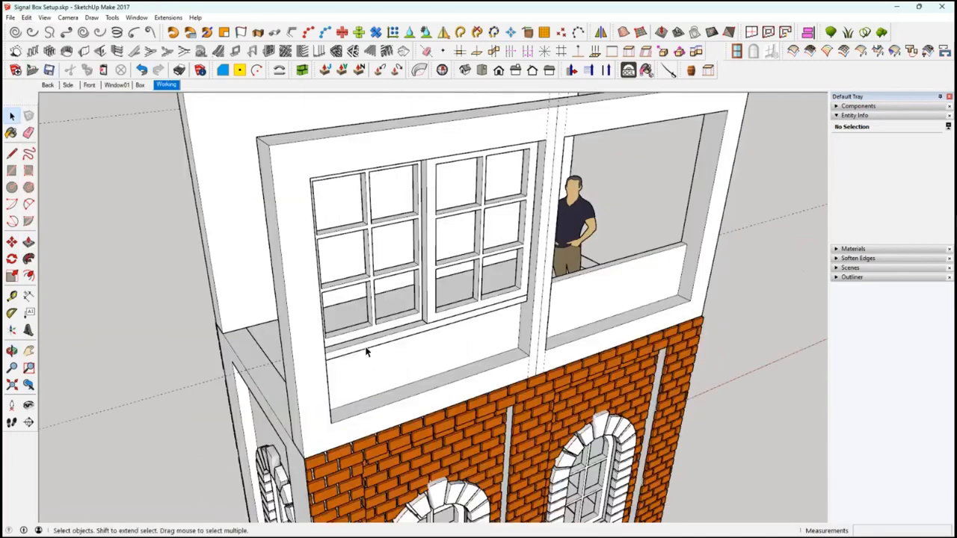
pyautogui.click(368, 346)
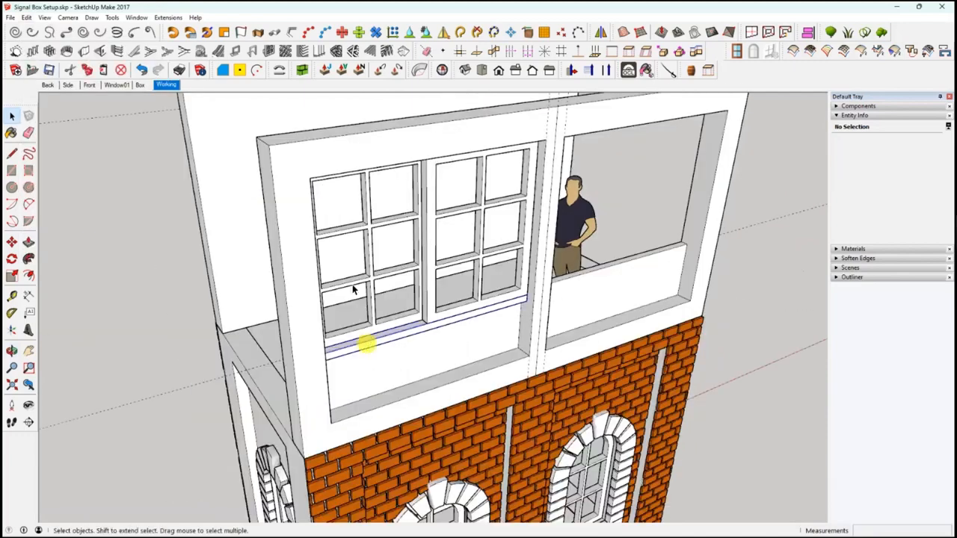
pyautogui.click(71, 69)
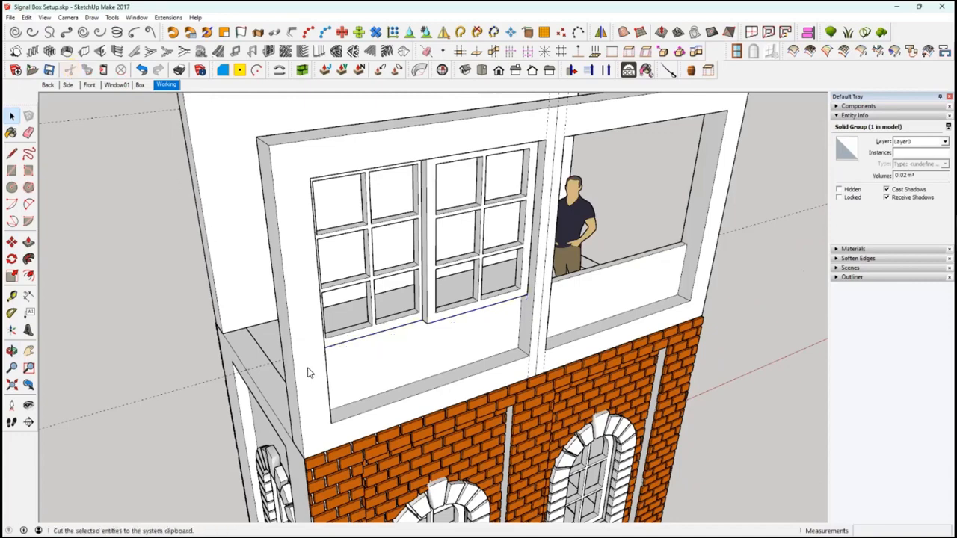
pyautogui.doubleClick(308, 368)
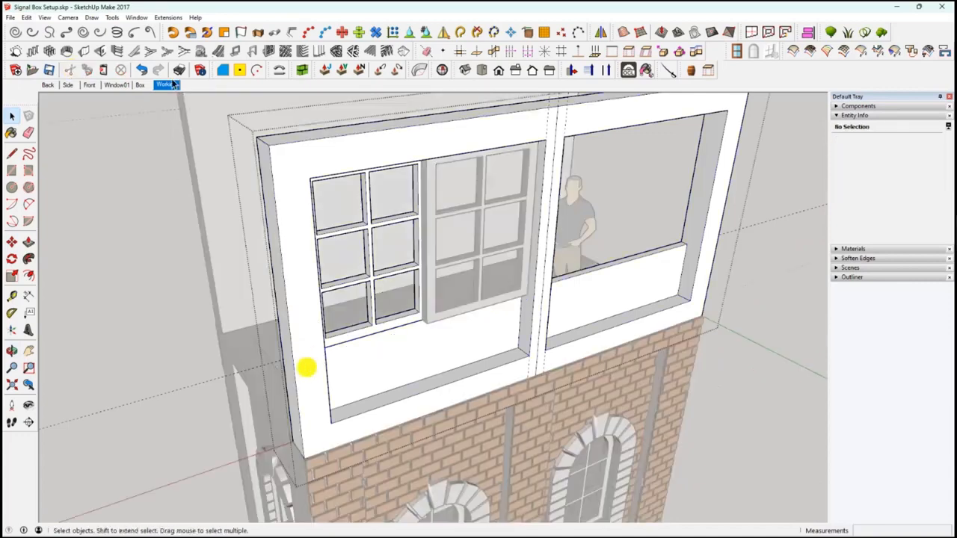
pyautogui.click(27, 18)
pyautogui.click(71, 87)
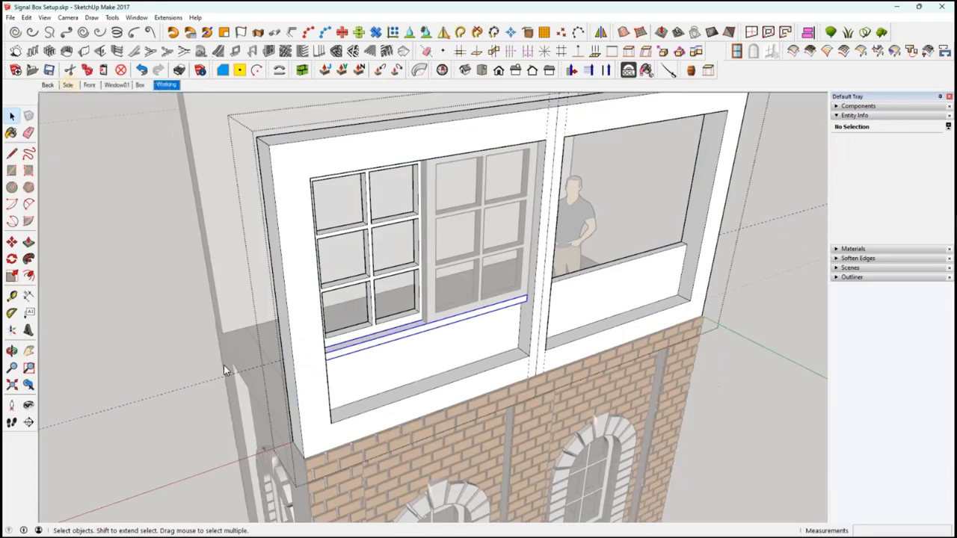
pyautogui.click(125, 344)
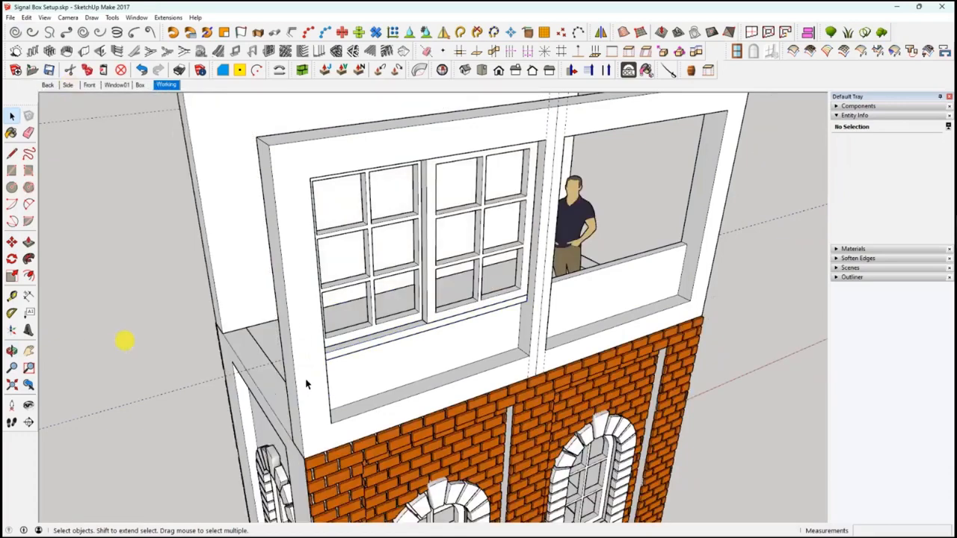
# Select the upper front wall and the brick front wall below it together and make them one group.
pyautogui.click(305, 378)
pyautogui.click(313, 376)
pyautogui.press('o')
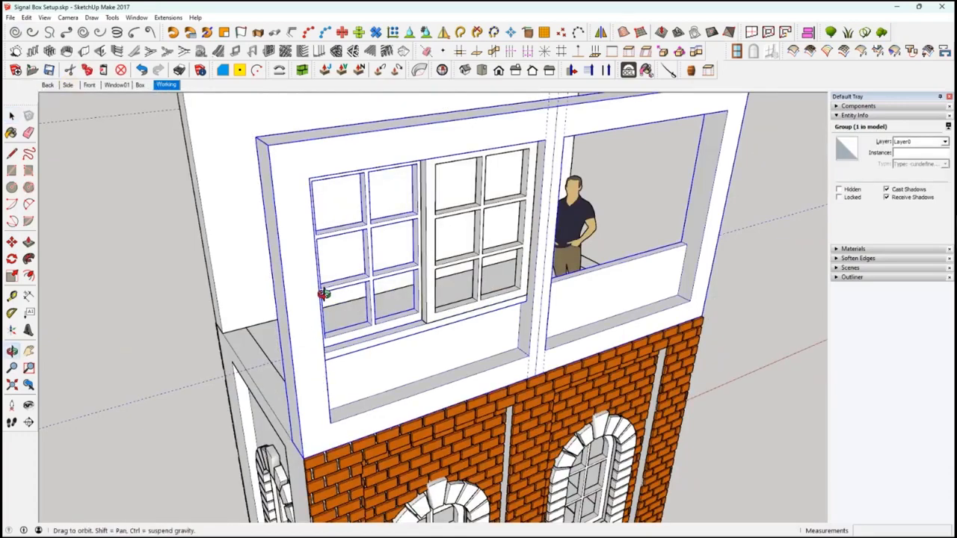
pyautogui.moveTo(321, 294); pyautogui.dragTo(404, 323)
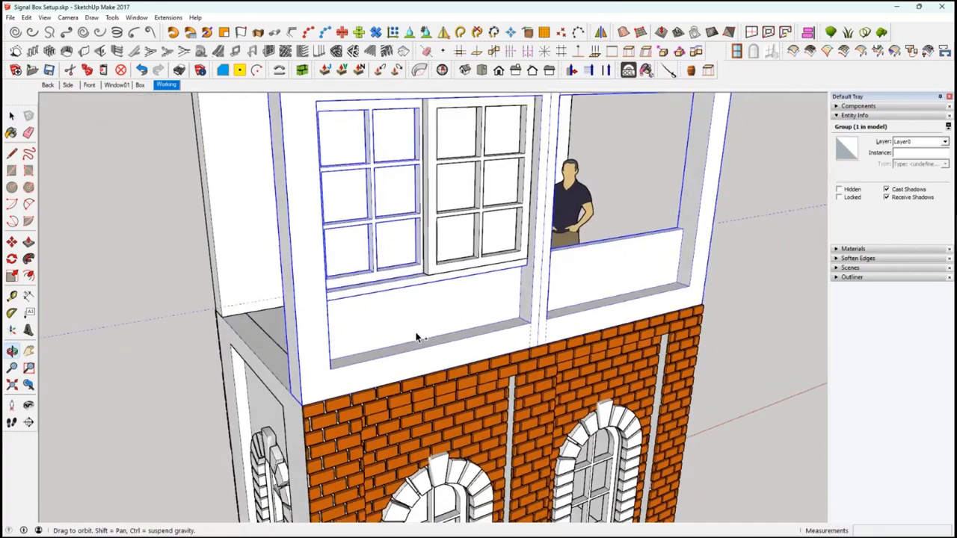
pyautogui.moveTo(417, 334); pyautogui.dragTo(417, 328, button='middle')
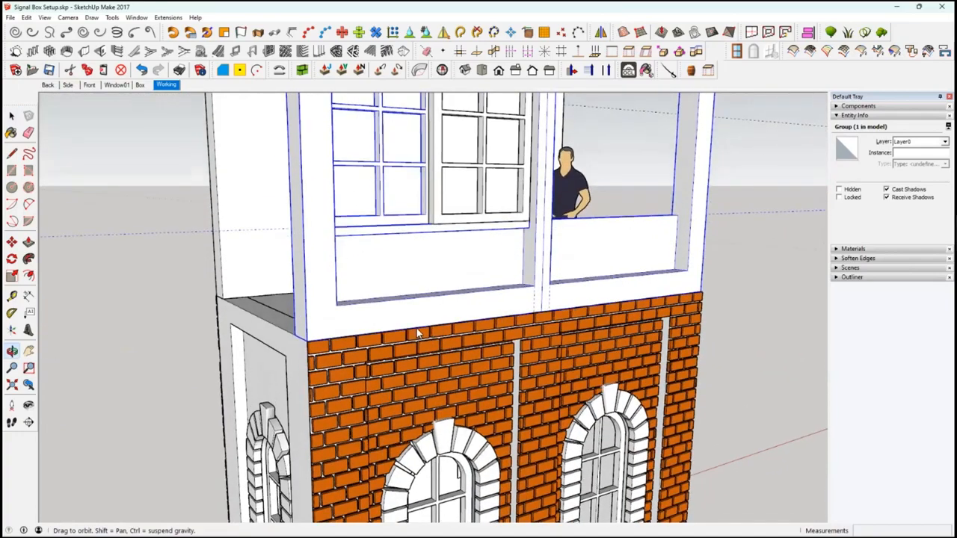
pyautogui.moveTo(416, 328); pyautogui.dragTo(446, 259)
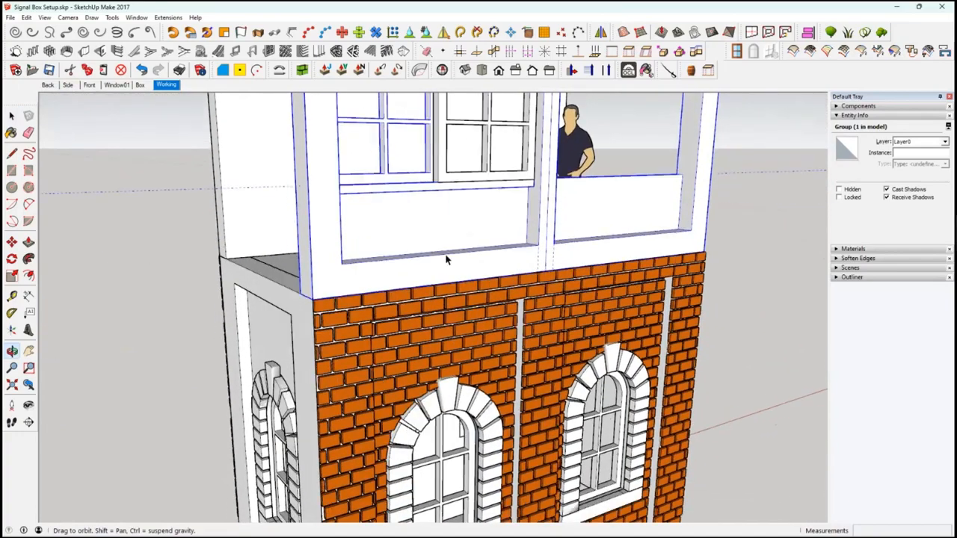
pyautogui.moveTo(447, 259); pyautogui.dragTo(450, 253, button='middle')
pyautogui.keyDown('shift'); pyautogui.click(417, 332); pyautogui.keyUp('shift')
pyautogui.rightClick(417, 331)
pyautogui.click(457, 249)
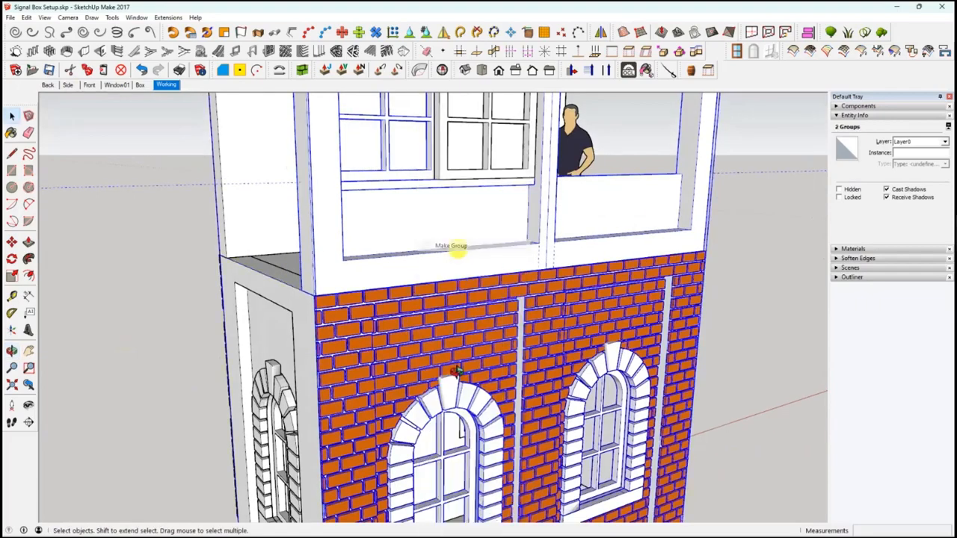
pyautogui.moveTo(463, 397); pyautogui.dragTo(463, 387, button='middle')
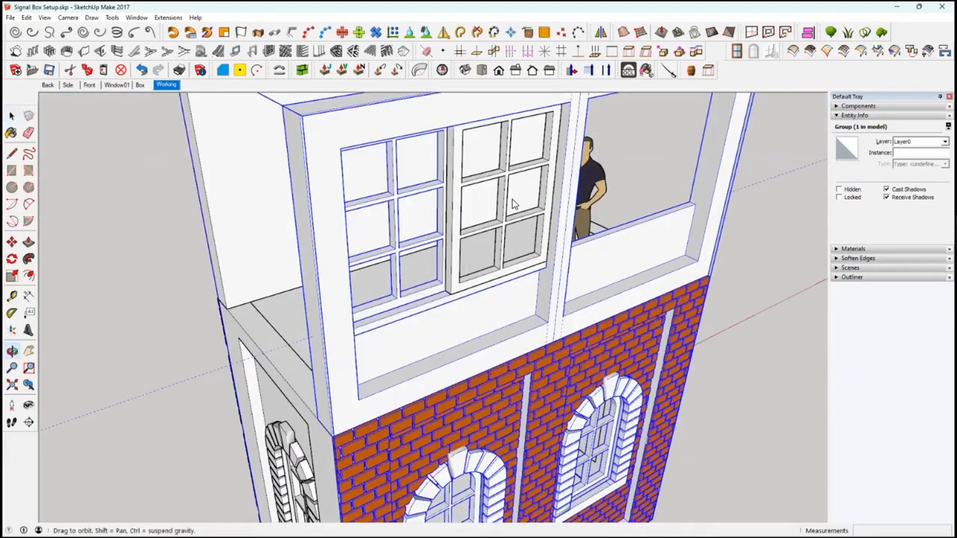
pyautogui.moveTo(509, 191); pyautogui.dragTo(478, 255, button='middle')
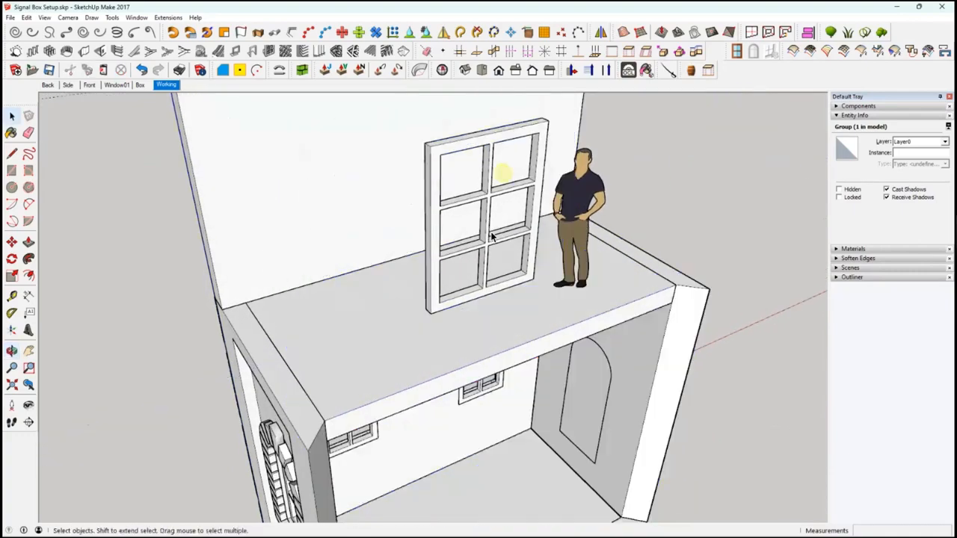
pyautogui.moveTo(504, 160); pyautogui.dragTo(516, 332, button='middle')
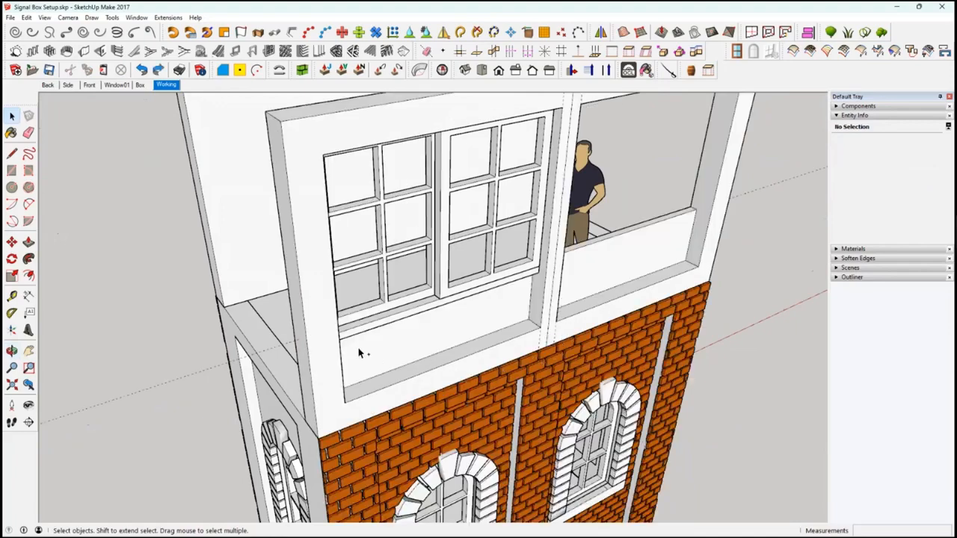
pyautogui.moveTo(398, 340); pyautogui.dragTo(277, 311, button='middle')
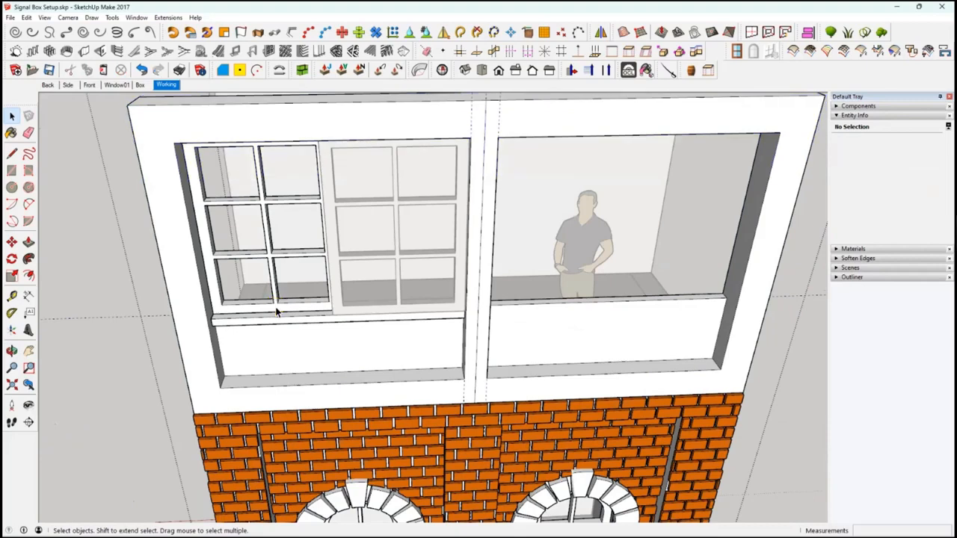
# Open the upper front wall group and copy the outer sliding window frame from the left opening into the right opening.
pyautogui.click(275, 310)
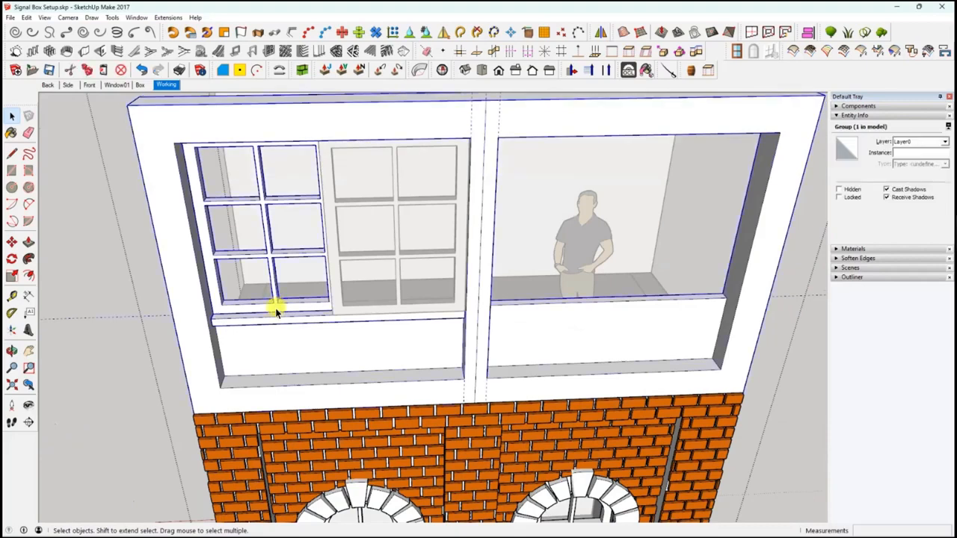
pyautogui.doubleClick(275, 309)
pyautogui.click(315, 300)
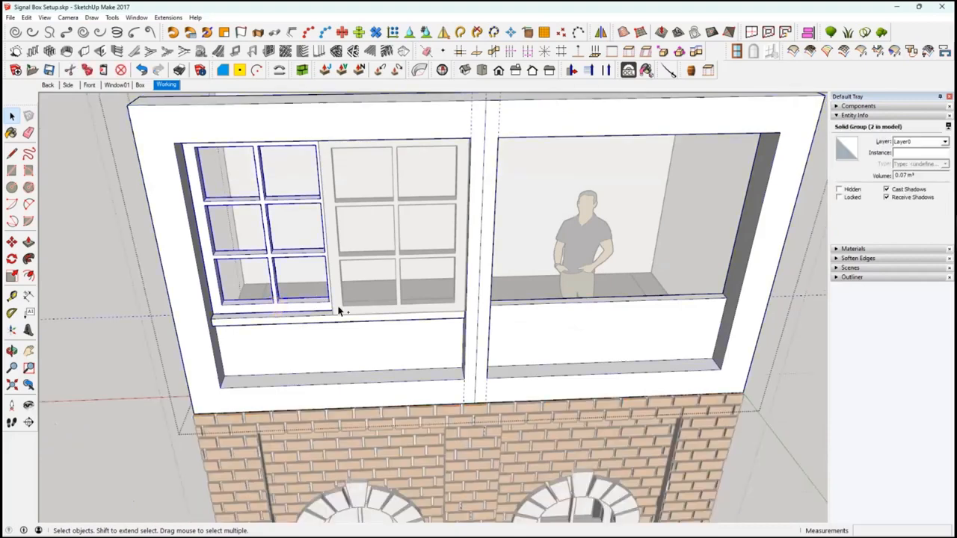
pyautogui.click(12, 241)
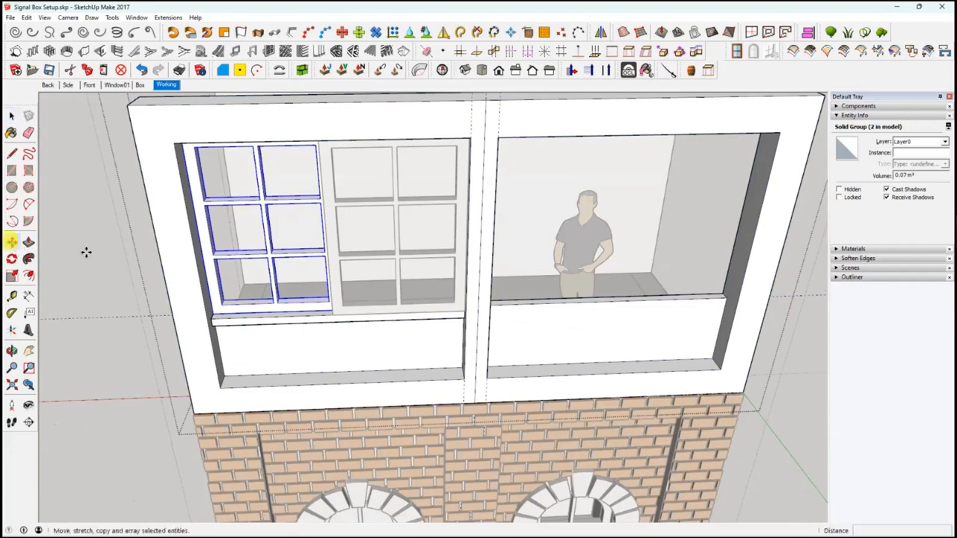
pyautogui.click(218, 316)
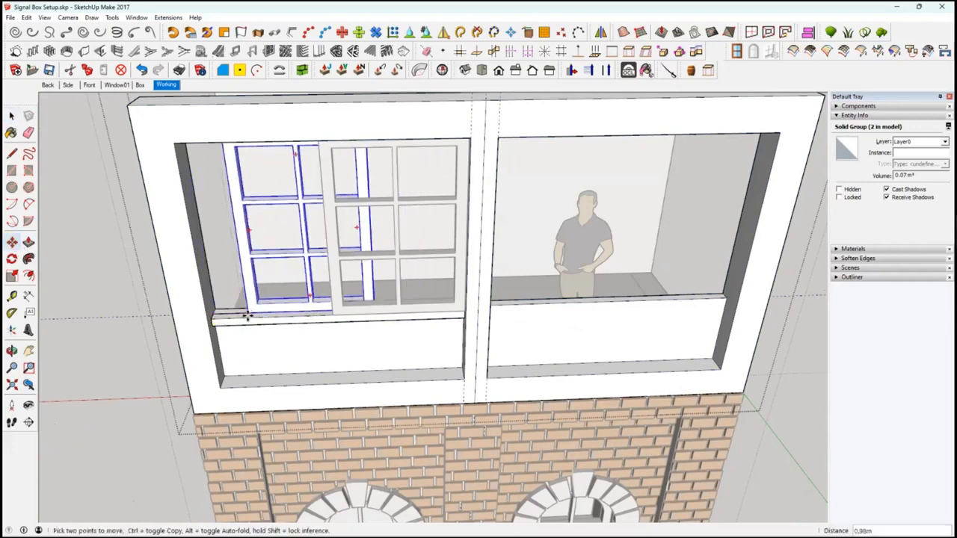
pyautogui.press('ctrl')
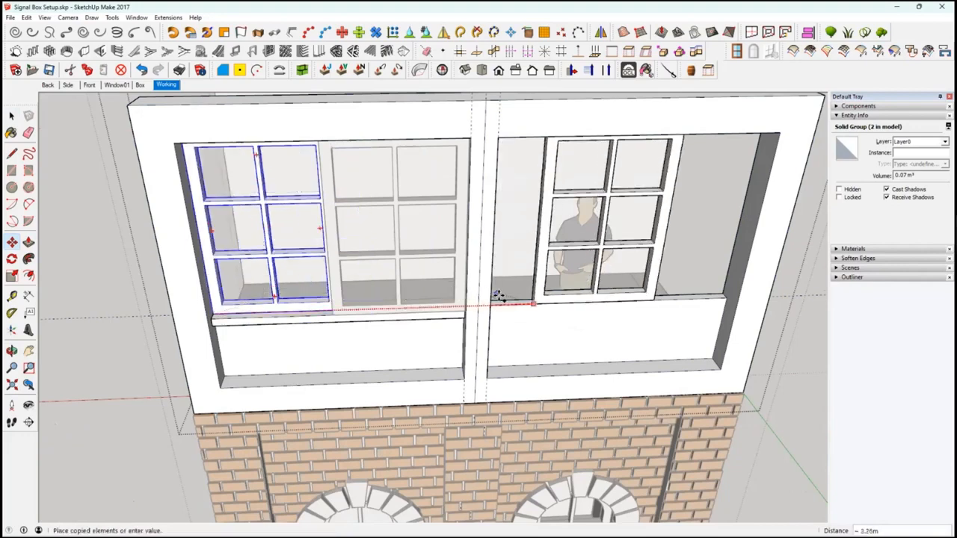
pyautogui.moveTo(449, 282); pyautogui.dragTo(483, 296, button='middle')
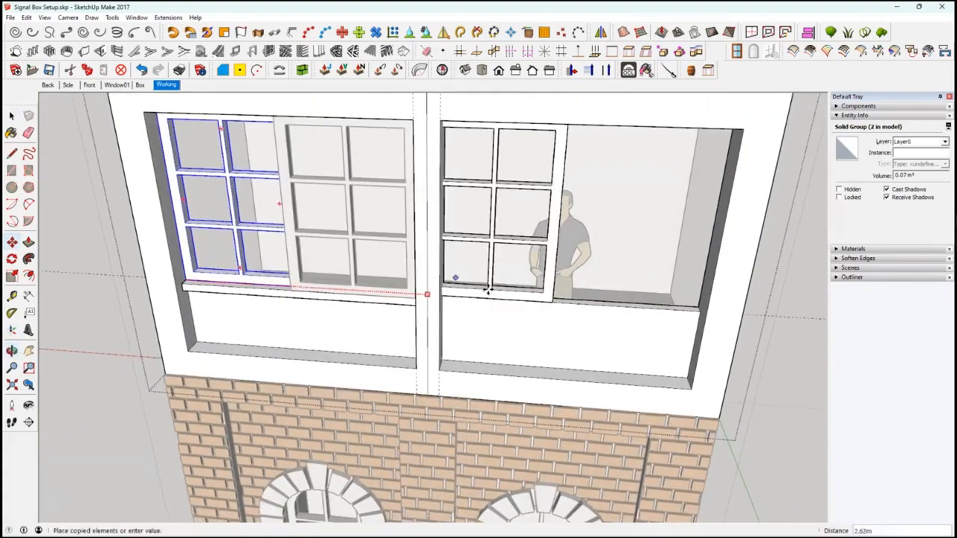
pyautogui.click(486, 286)
pyautogui.scroll(3, 478, 294)
pyautogui.scroll(2, 474, 303)
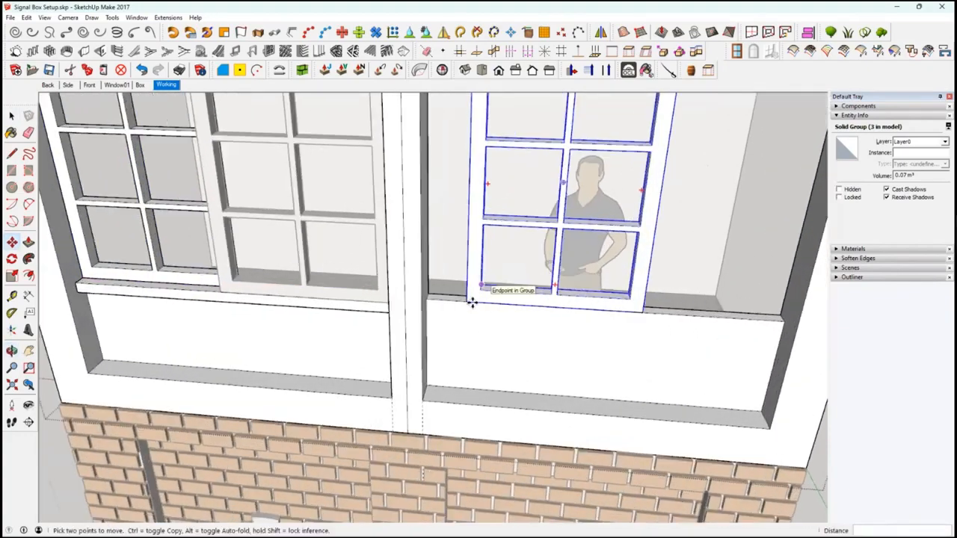
# Move the copied window frame by its lower corner so it sits against the centre post in the right opening.
pyautogui.scroll(-5, 523, 306)
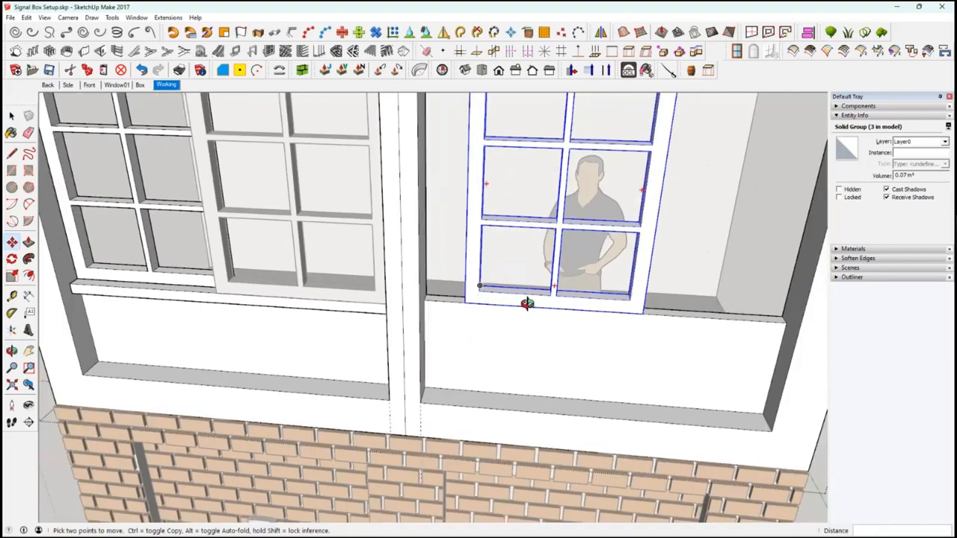
pyautogui.scroll(-4, 493, 308)
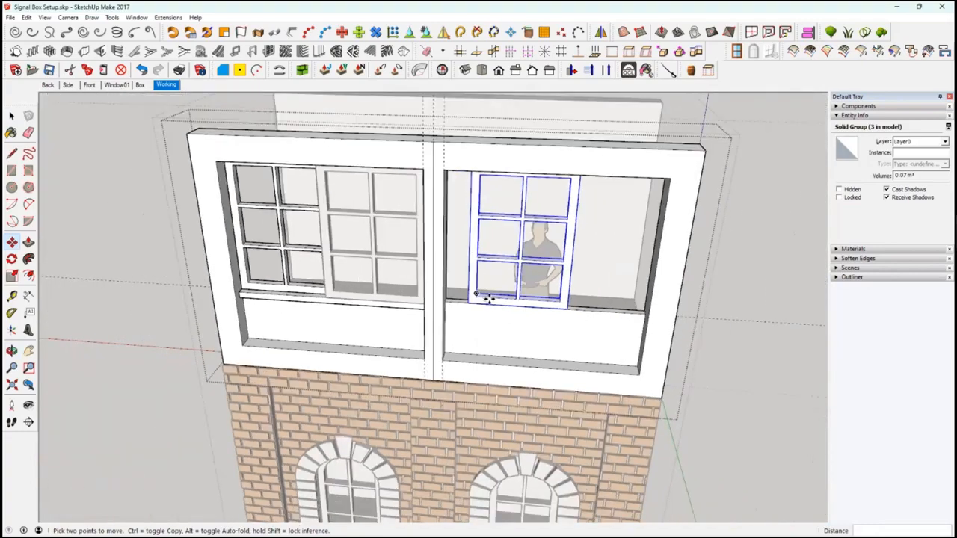
pyautogui.scroll(-1, 479, 303)
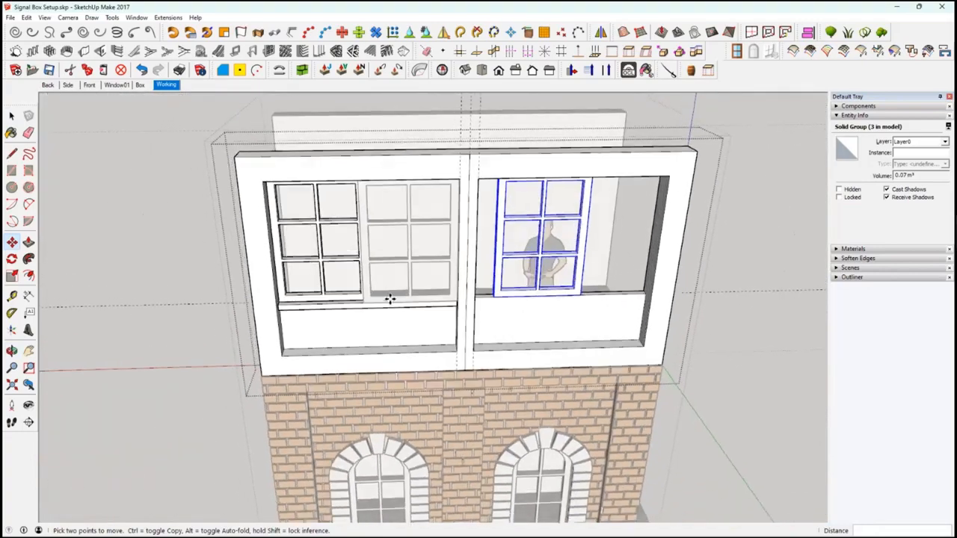
pyautogui.moveTo(389, 297); pyautogui.dragTo(441, 311, button='middle')
pyautogui.scroll(4, 441, 311)
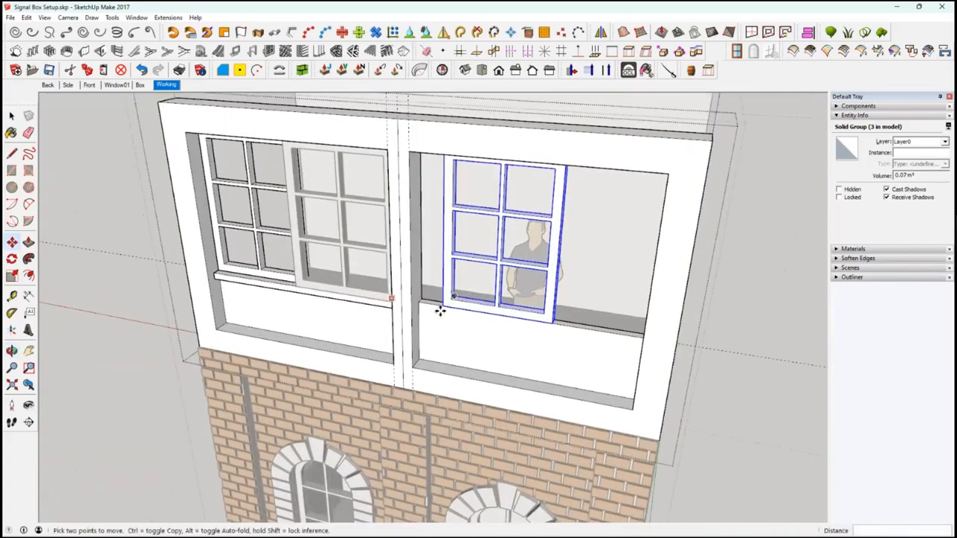
pyautogui.scroll(2, 443, 313)
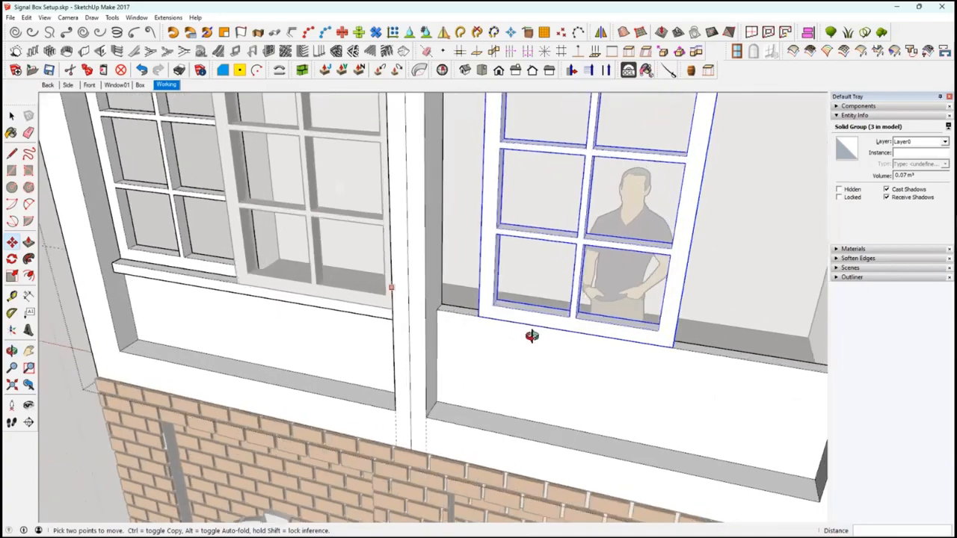
pyautogui.click(481, 319)
pyautogui.click(441, 311)
pyautogui.moveTo(441, 311); pyautogui.dragTo(158, 294, button='middle')
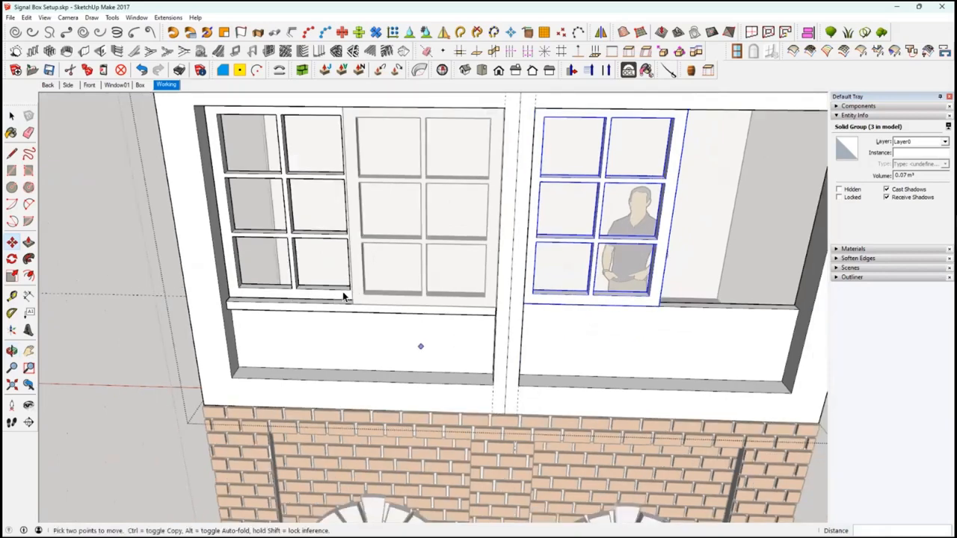
# Close the wall group and copy the left opening's second window frame about 2.78 m along to the far end of the right opening.
pyautogui.press('space')
pyautogui.click(367, 296)
pyautogui.click(365, 301)
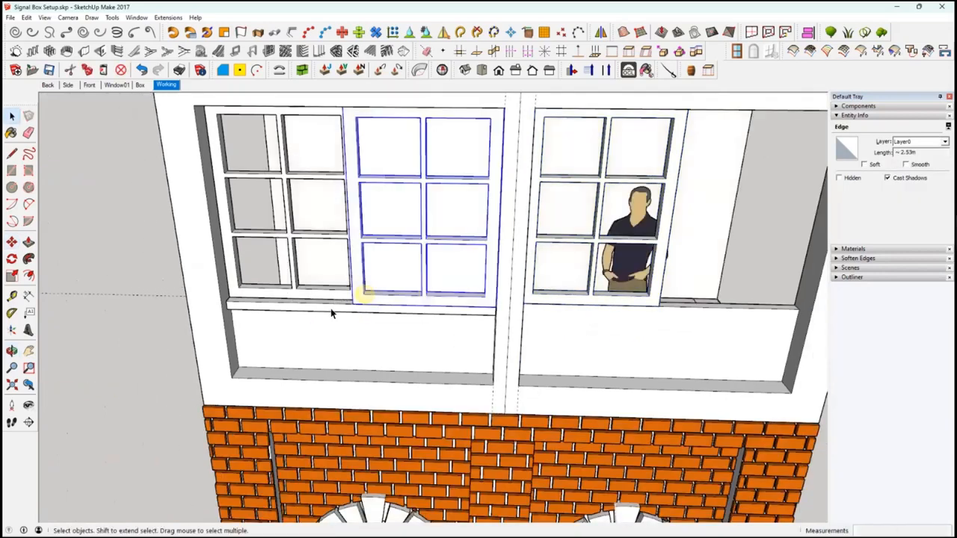
pyautogui.click(11, 242)
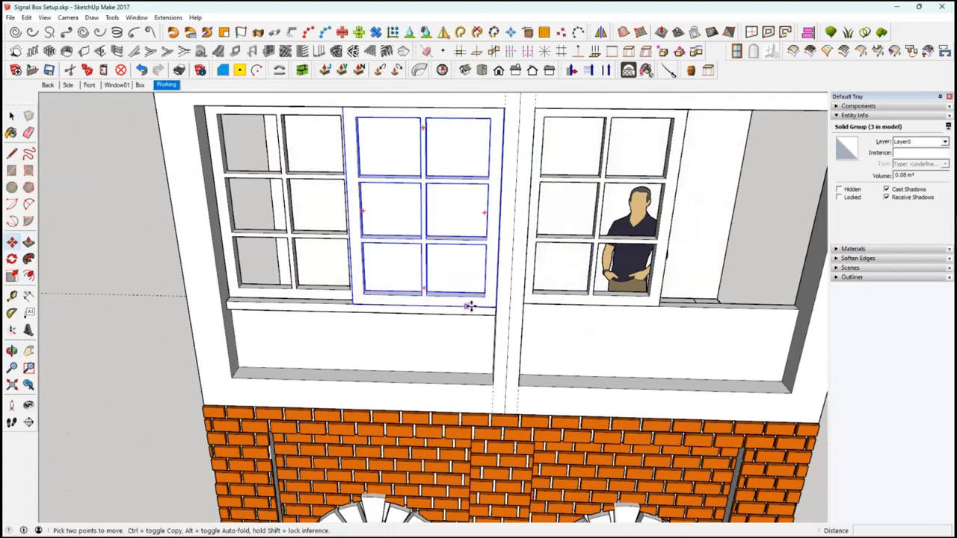
pyautogui.click(495, 307)
pyautogui.press('ctrl')
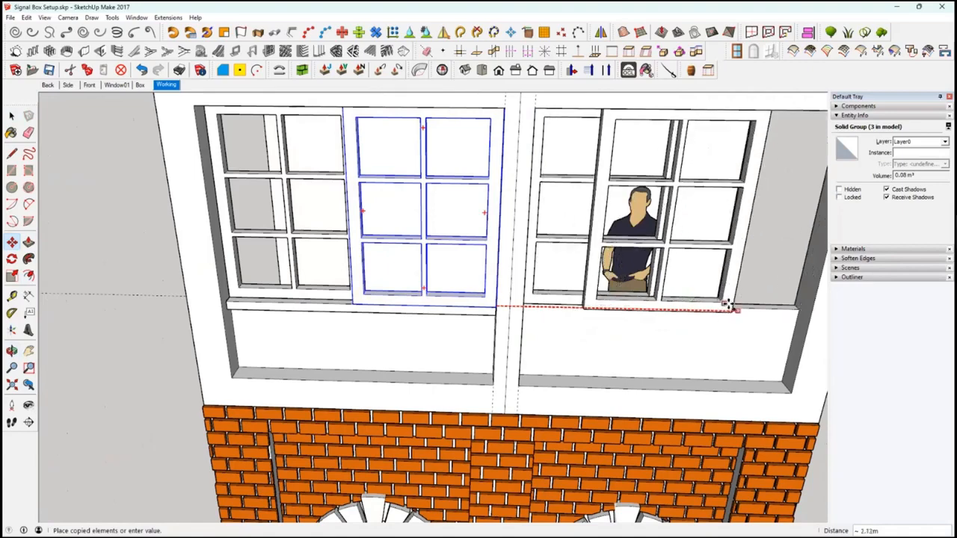
pyautogui.click(796, 303)
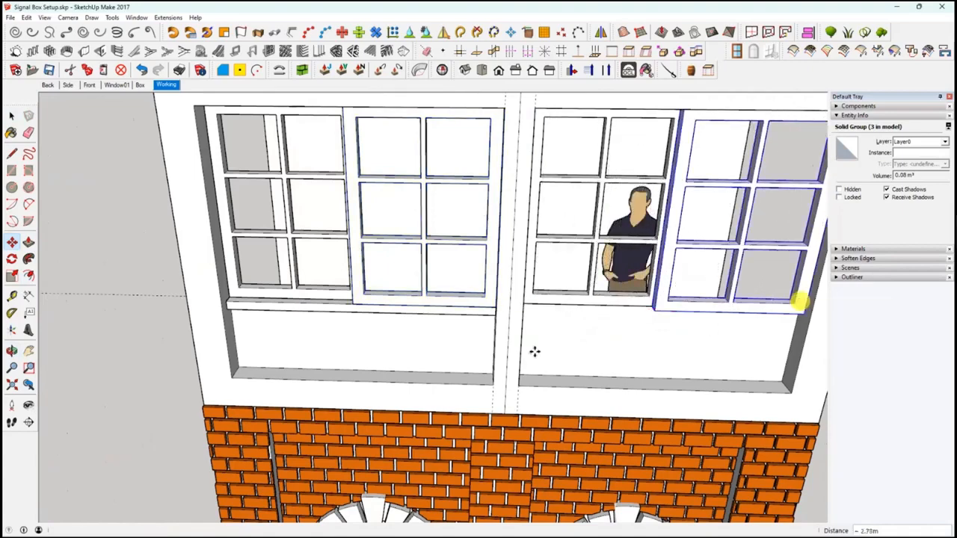
# Reopen the upper front wall group and copy the window sill about 2.76 m along beneath the right window pair.
pyautogui.moveTo(552, 341); pyautogui.dragTo(544, 351, button='middle')
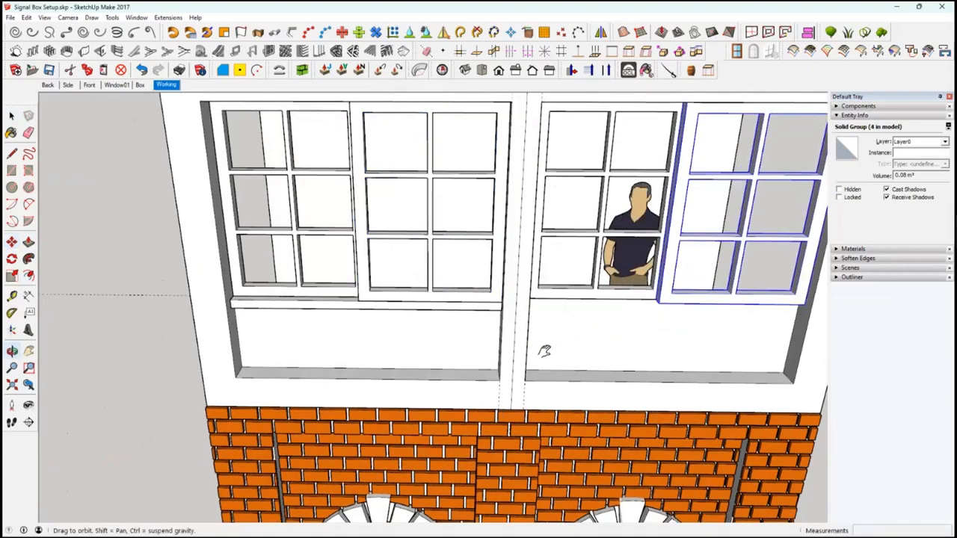
pyautogui.moveTo(498, 410); pyautogui.dragTo(394, 339, button='middle')
pyautogui.doubleClick(237, 337)
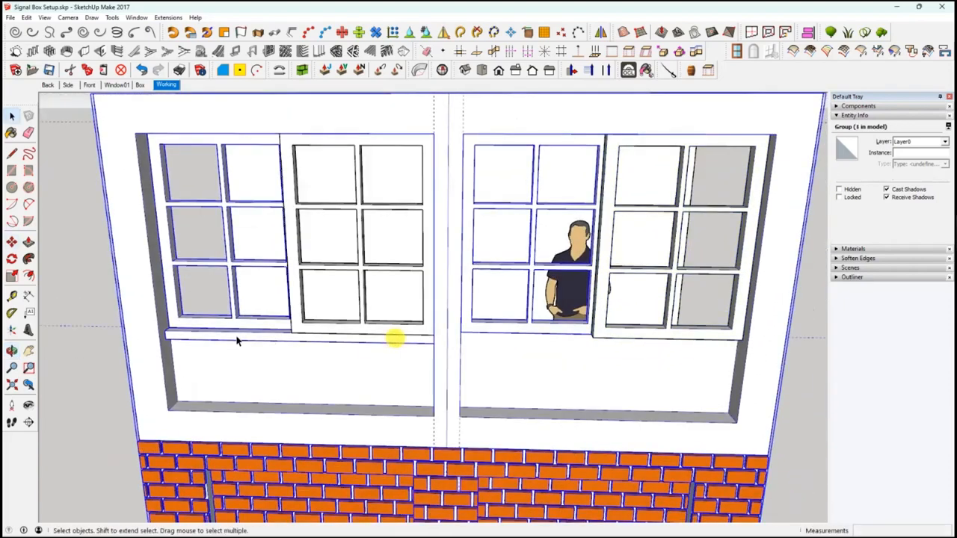
pyautogui.doubleClick(234, 336)
pyautogui.click(234, 336)
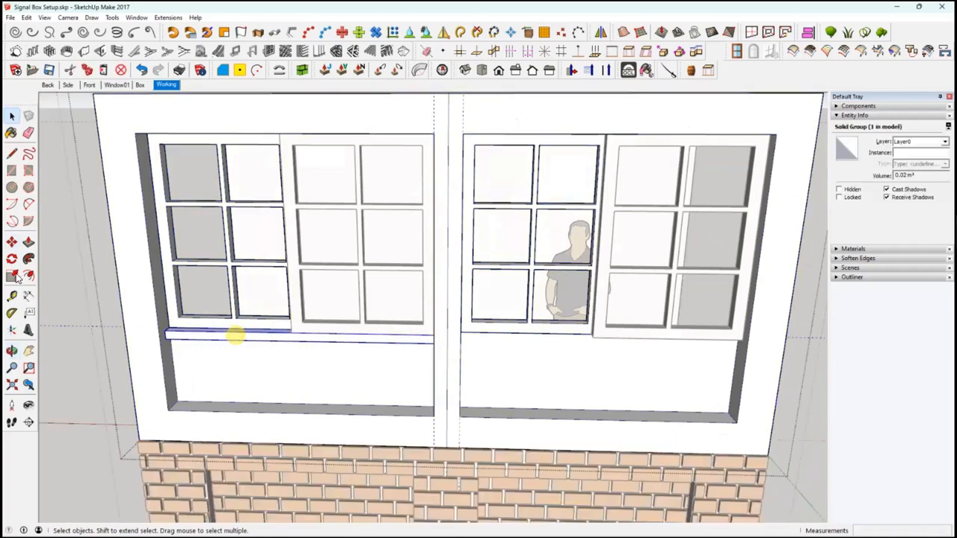
pyautogui.click(12, 241)
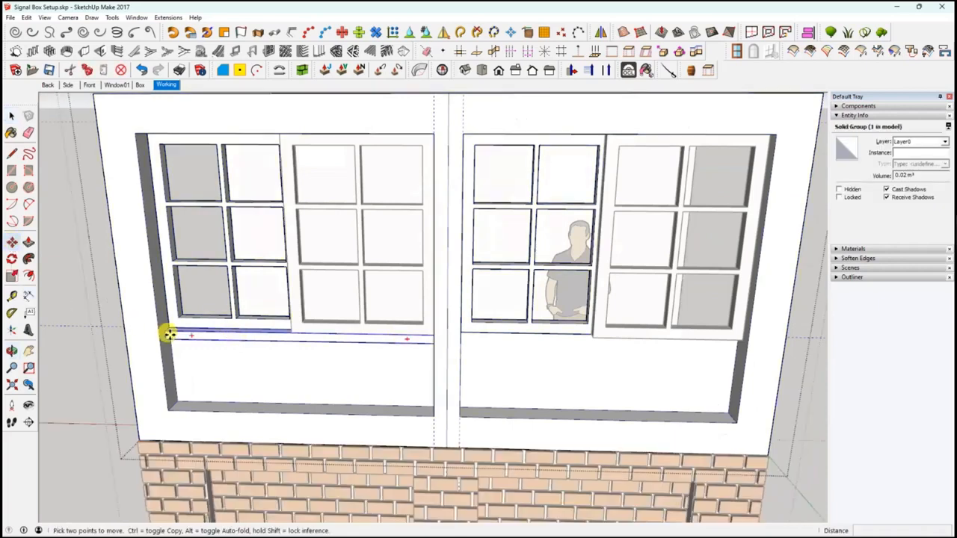
pyautogui.press('ctrl')
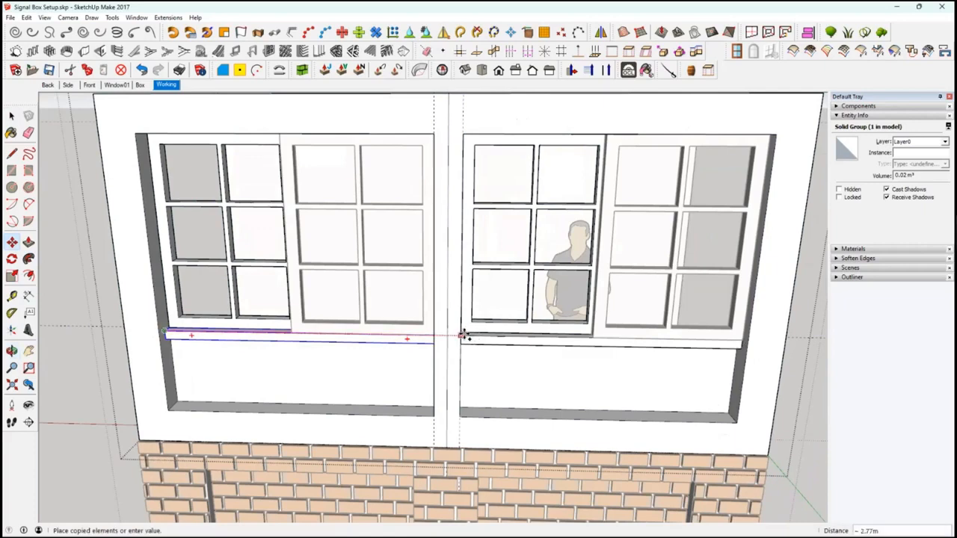
pyautogui.press('shift')
pyautogui.click(458, 336)
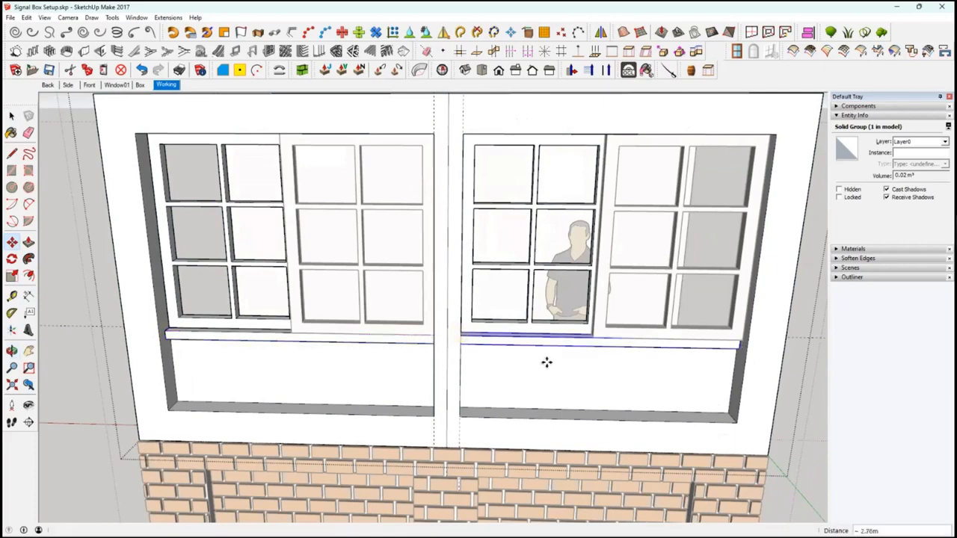
# Cut the two panel faces below the sills from the wall group, close the group, and paste them in place outside it.
pyautogui.moveTo(663, 286)
pyautogui.mouseDown(button='middle')
pyautogui.moveTo(725, 164)
pyautogui.moveTo(574, 319)
pyautogui.mouseUp(button='middle')
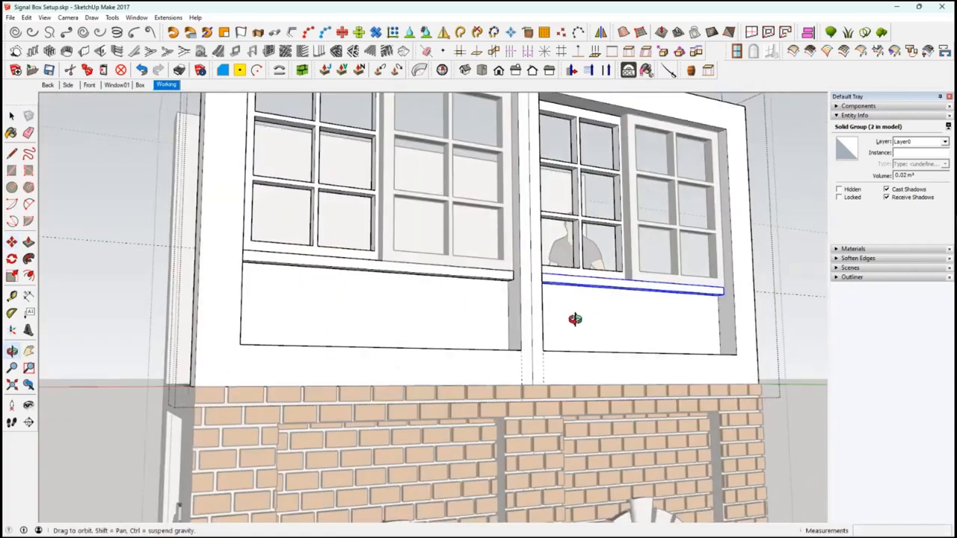
pyautogui.moveTo(482, 304)
pyautogui.mouseDown(button='middle')
pyautogui.moveTo(67, 145)
pyautogui.moveTo(225, 359)
pyautogui.moveTo(242, 368)
pyautogui.moveTo(255, 348)
pyautogui.moveTo(240, 343)
pyautogui.moveTo(560, 370)
pyautogui.moveTo(559, 385)
pyautogui.mouseUp(button='middle')
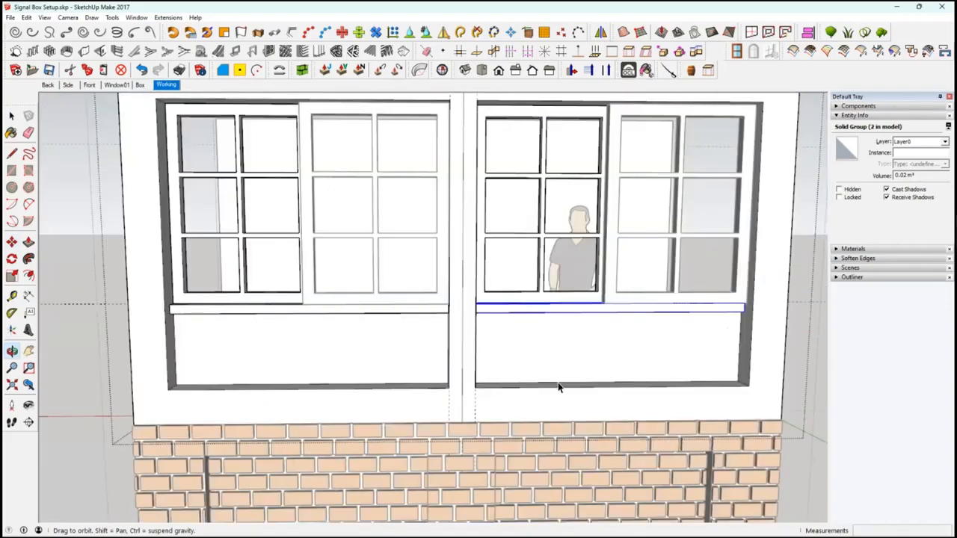
pyautogui.click(263, 347)
pyautogui.keyDown('shift'); pyautogui.click(551, 357); pyautogui.keyUp('shift')
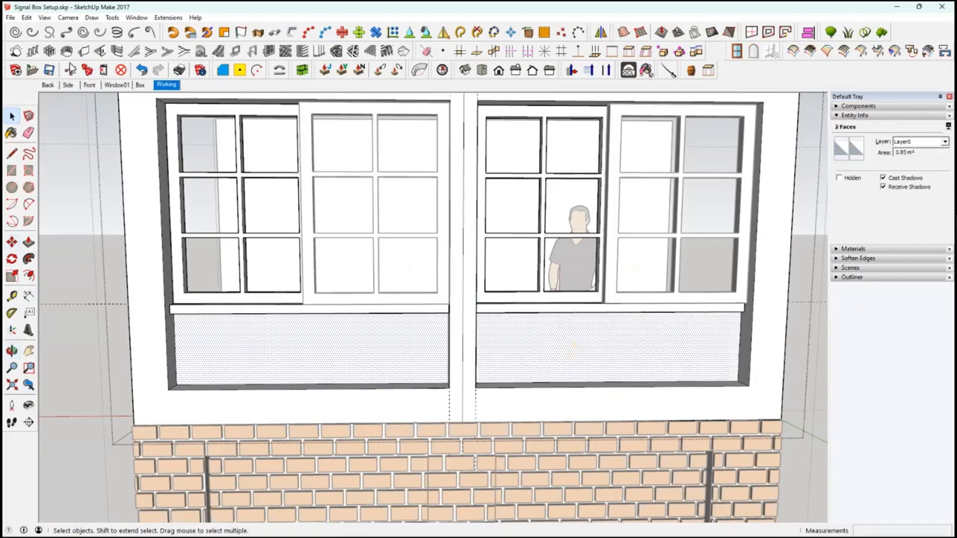
pyautogui.click(76, 275)
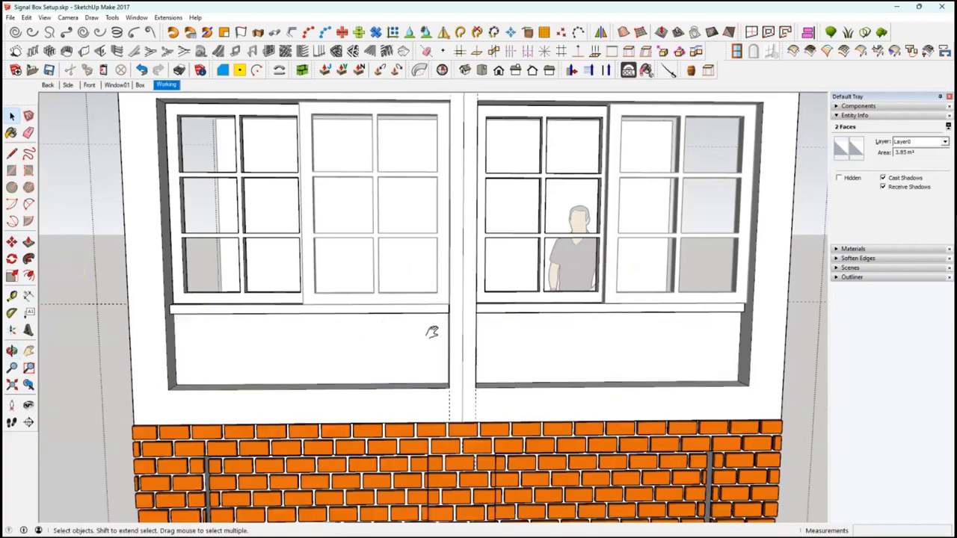
pyautogui.moveTo(432, 332); pyautogui.dragTo(480, 334, button='middle')
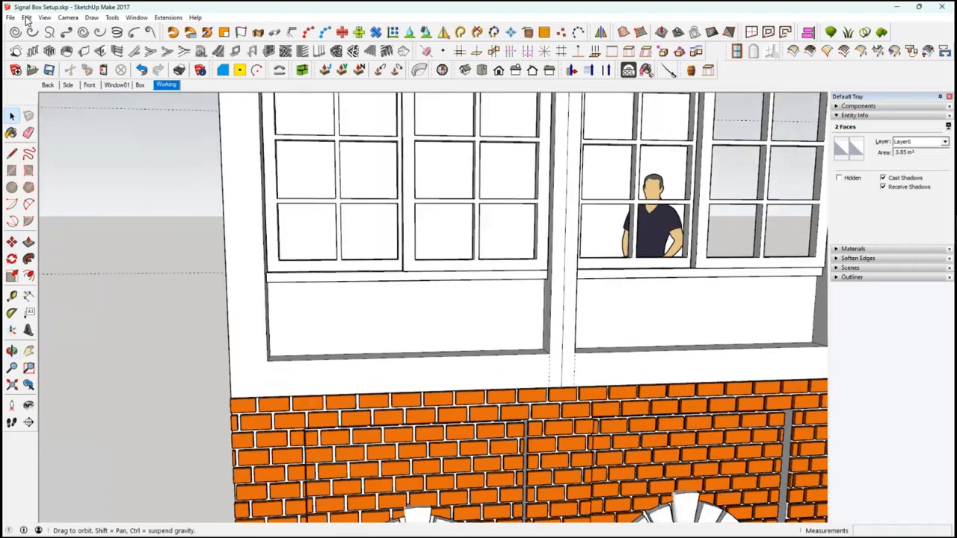
pyautogui.click(26, 17)
pyautogui.click(77, 87)
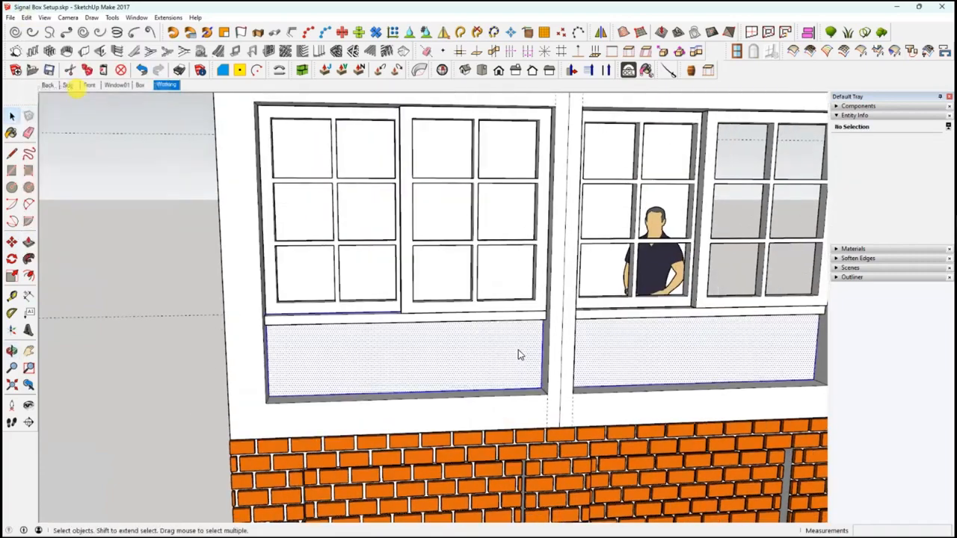
# Clad the left panel face below the sill with Oob using the 001 Wood cladding preset and a board length of 99.
pyautogui.moveTo(506, 328); pyautogui.dragTo(513, 331, button='middle')
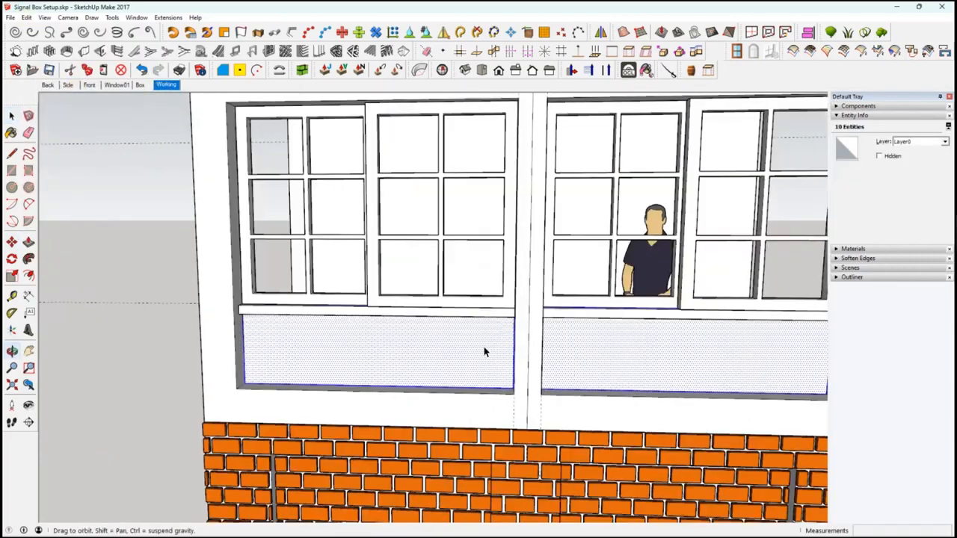
pyautogui.moveTo(306, 366); pyautogui.dragTo(244, 363, button='middle')
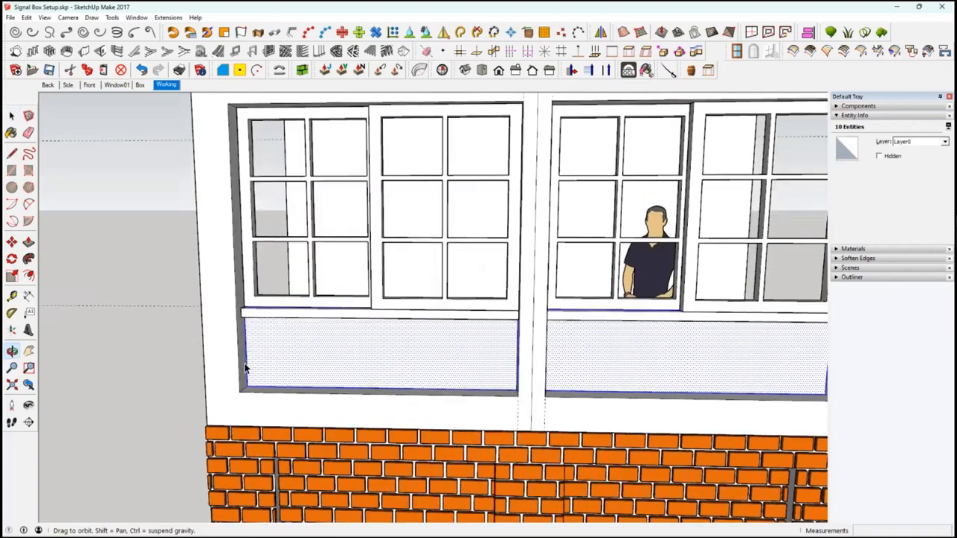
pyautogui.click(250, 370)
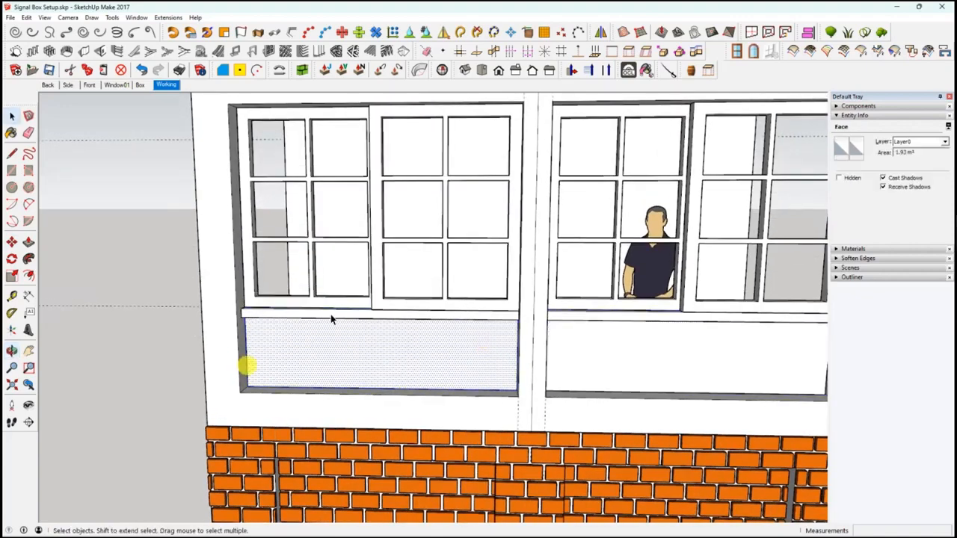
pyautogui.click(301, 70)
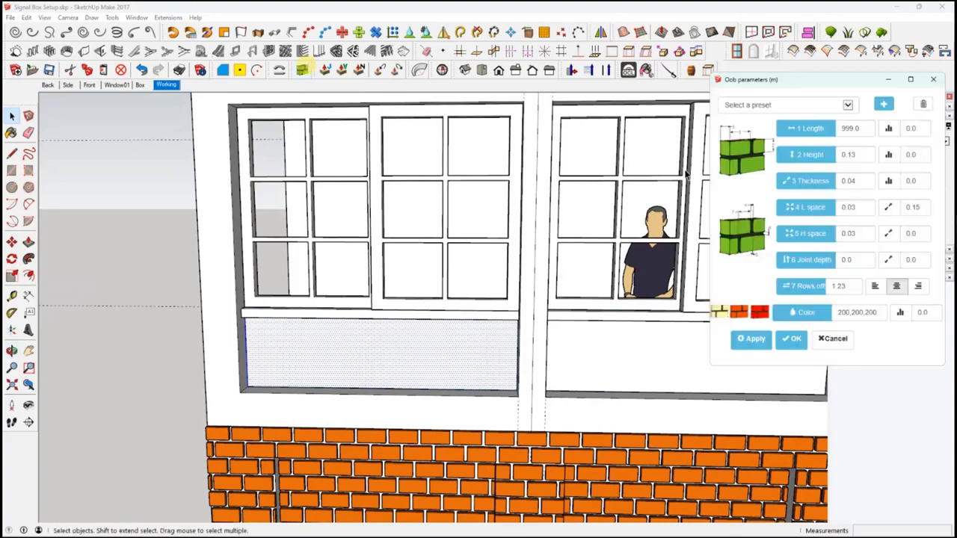
pyautogui.click(785, 105)
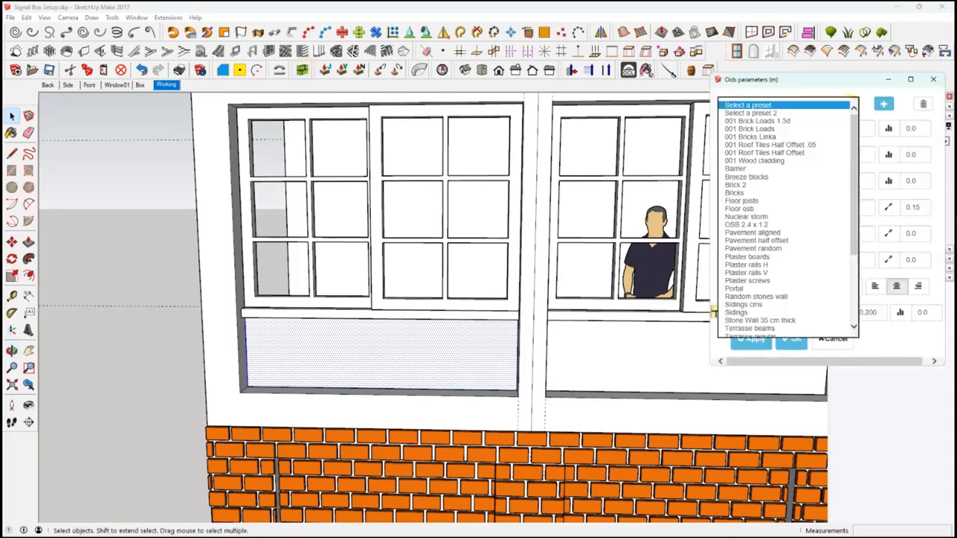
pyautogui.click(771, 157)
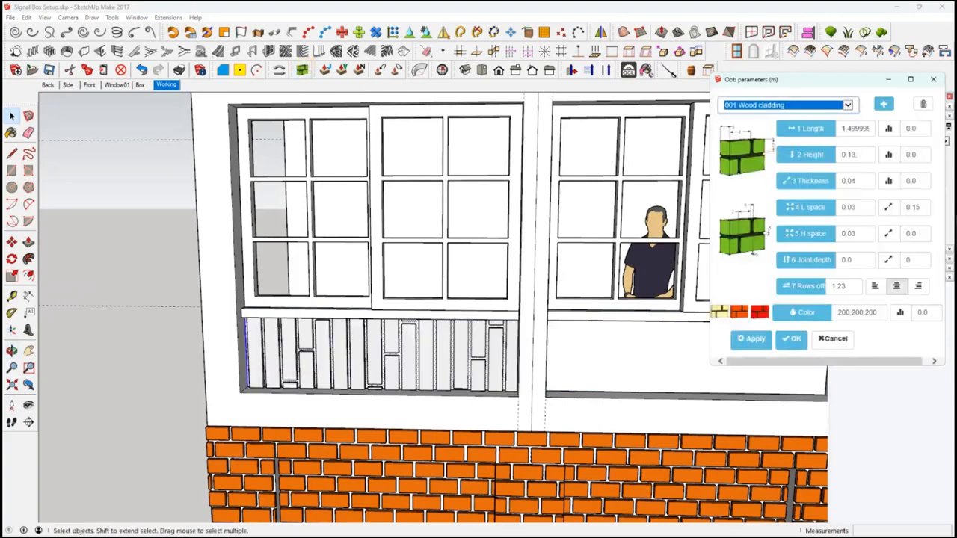
pyautogui.moveTo(844, 129); pyautogui.dragTo(874, 129)
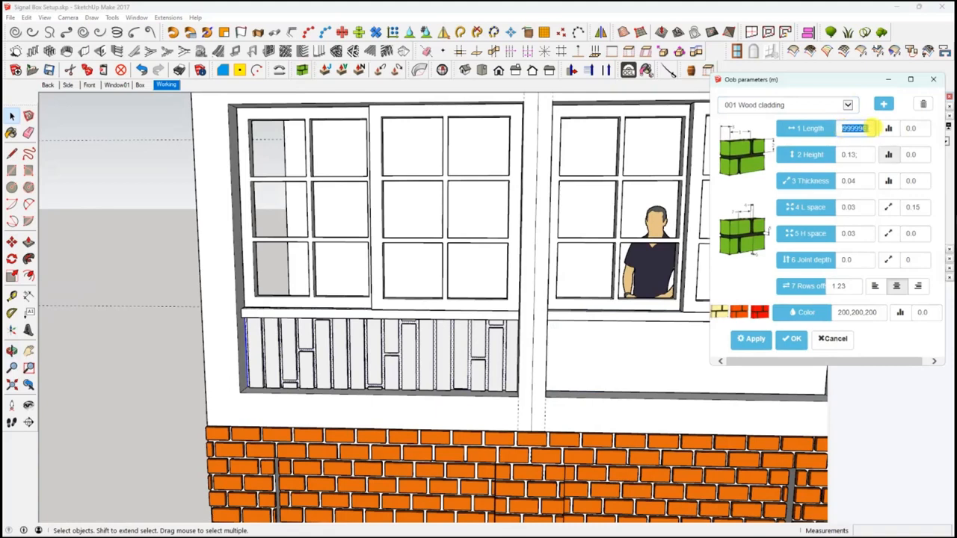
pyautogui.write('99')
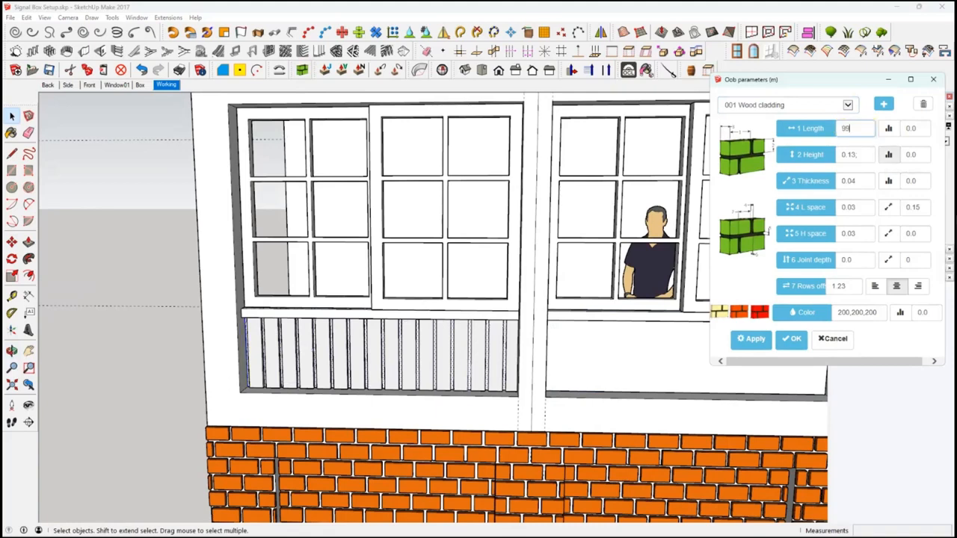
# Apply the same wood cladding to the right panel face using its lower edge for direction, and finish the Oob command.
pyautogui.click(645, 352)
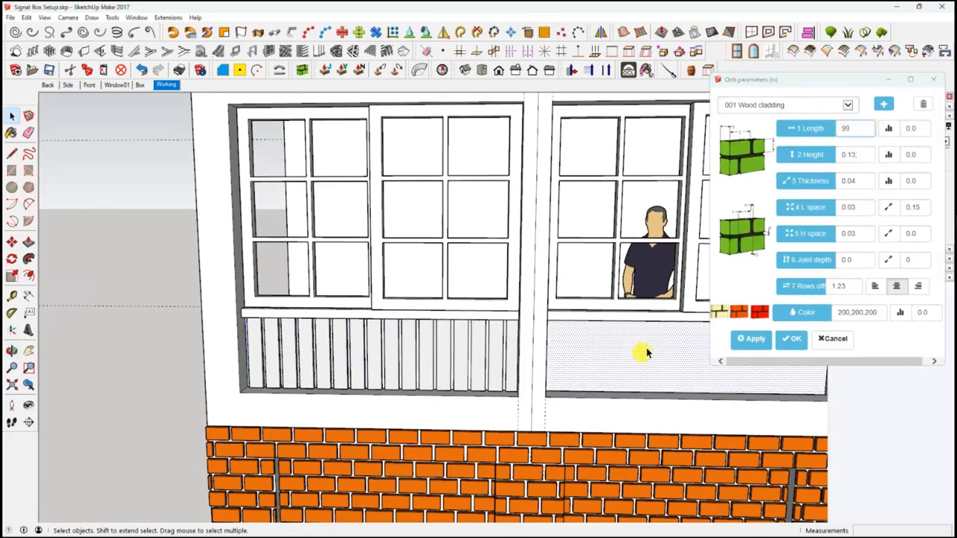
pyautogui.click(652, 394)
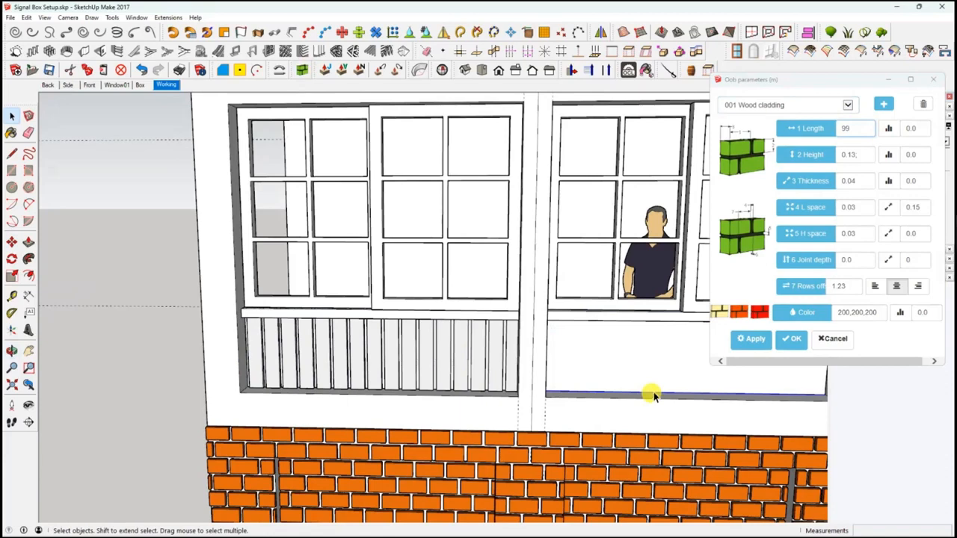
pyautogui.click(758, 339)
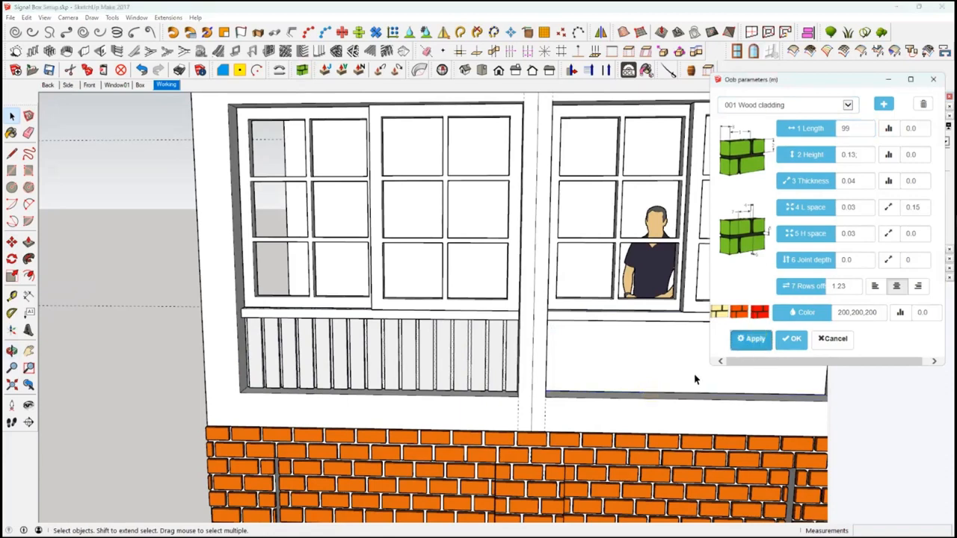
pyautogui.click(658, 364)
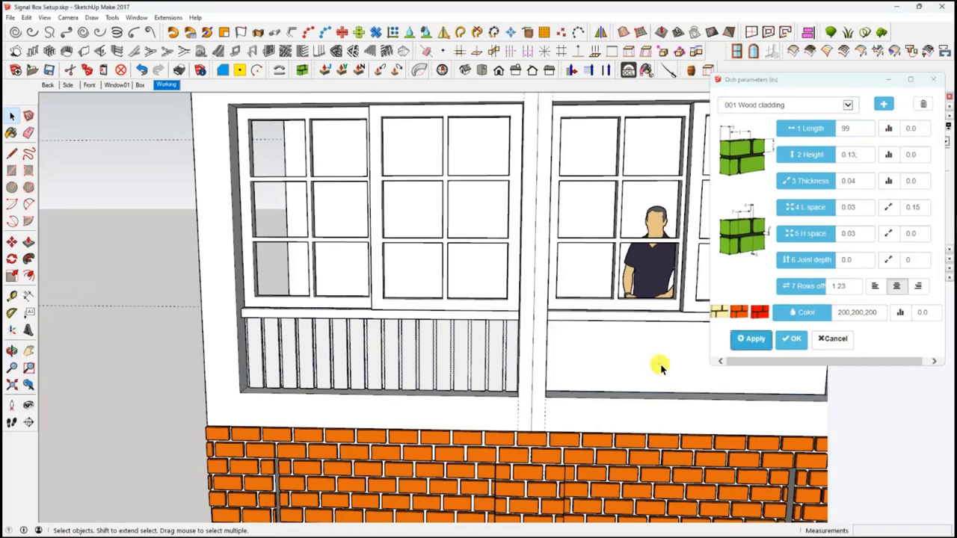
pyautogui.click(664, 393)
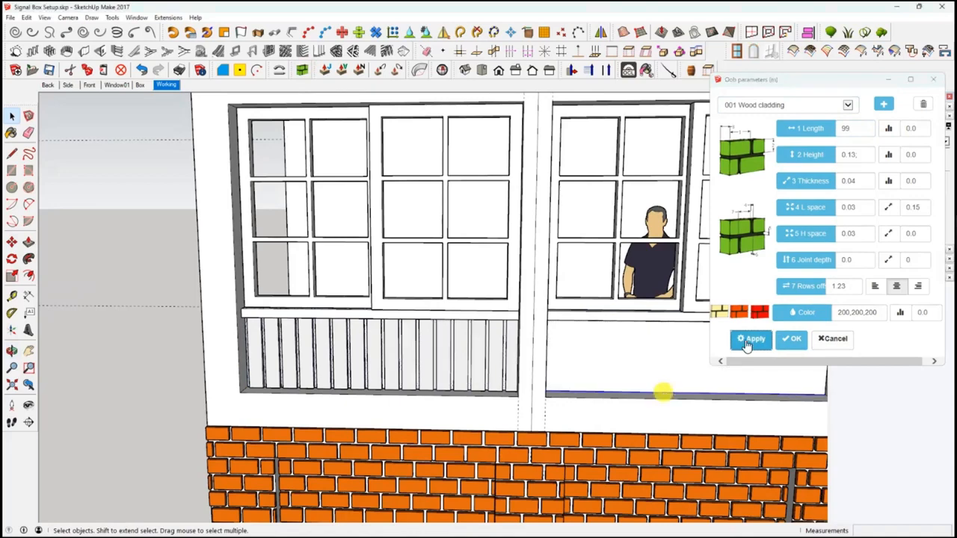
pyautogui.click(637, 356)
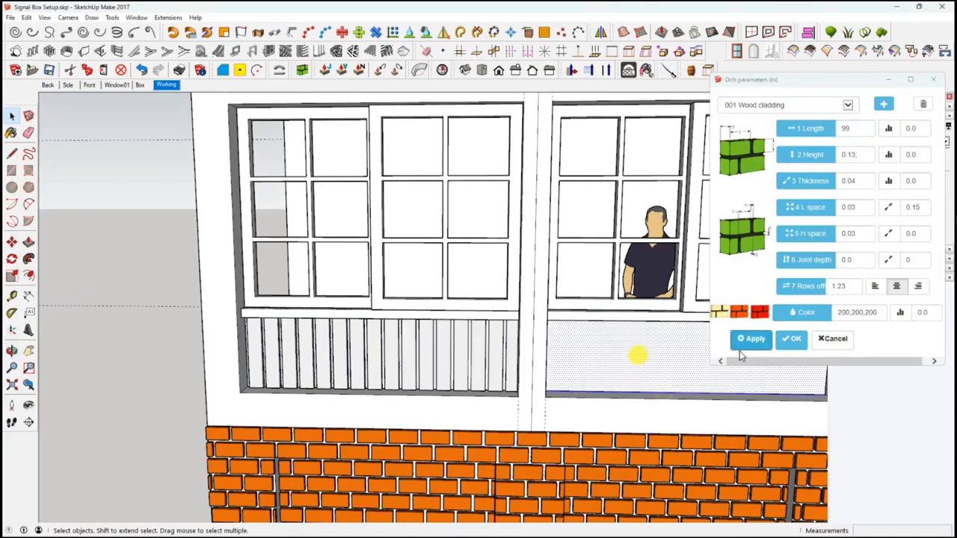
pyautogui.click(756, 341)
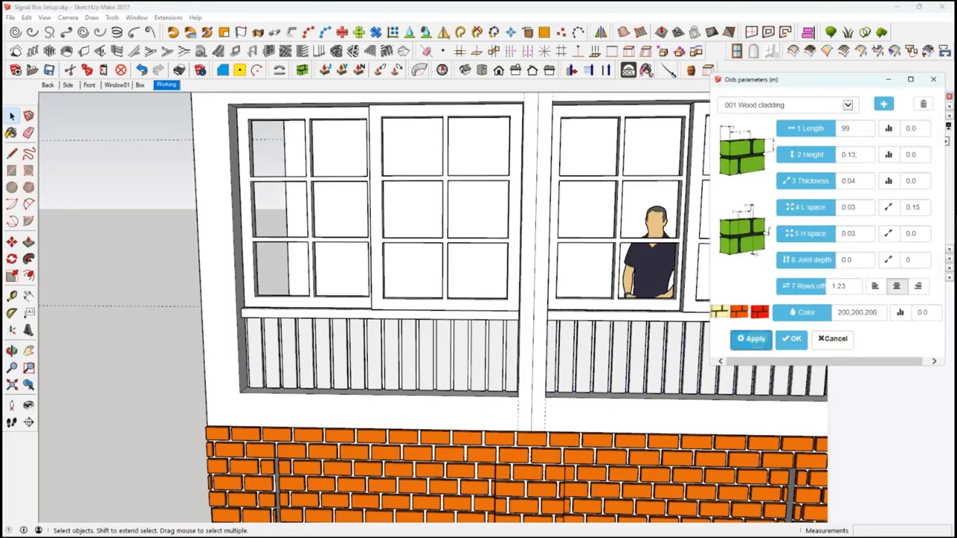
pyautogui.click(793, 339)
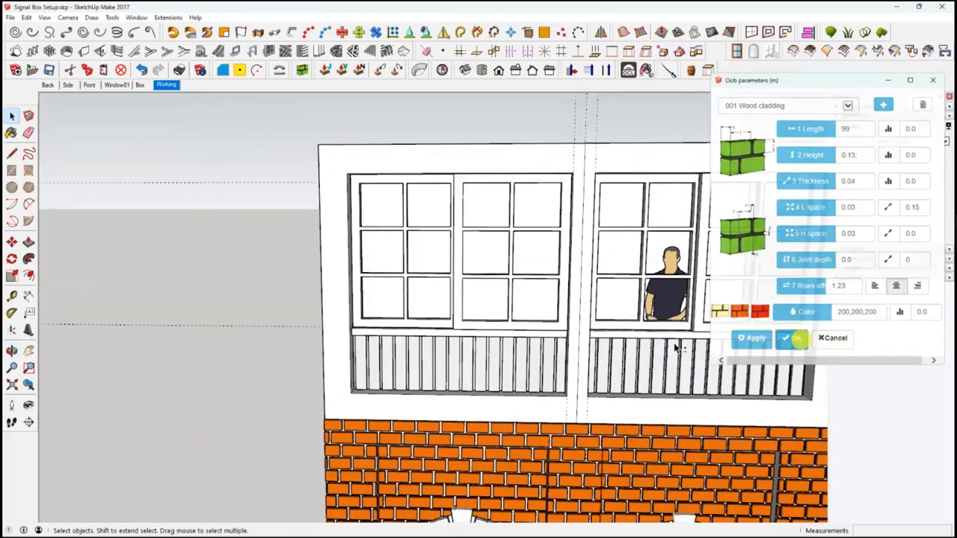
pyautogui.moveTo(486, 256); pyautogui.dragTo(427, 359, button='middle')
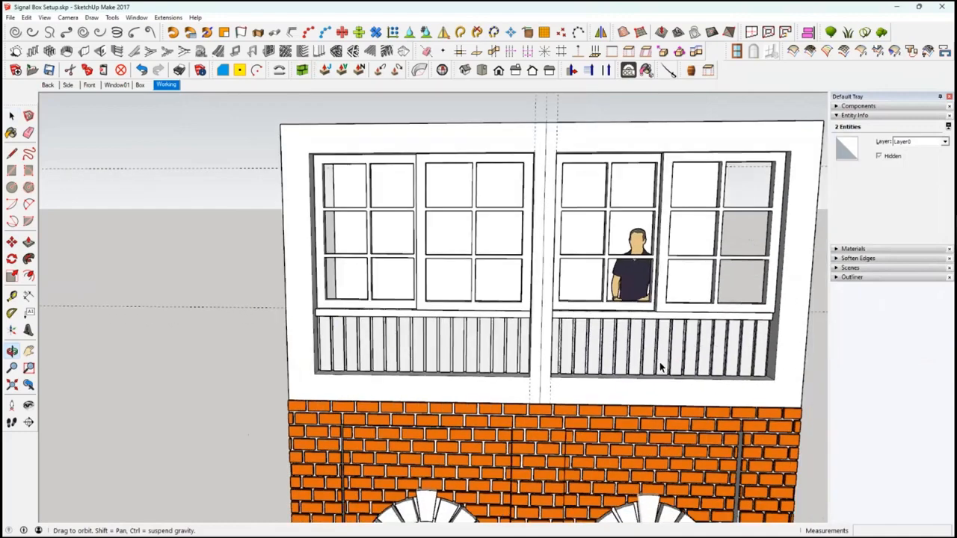
pyautogui.moveTo(661, 368); pyautogui.dragTo(528, 394, button='middle')
pyautogui.scroll(-2, 368, 382)
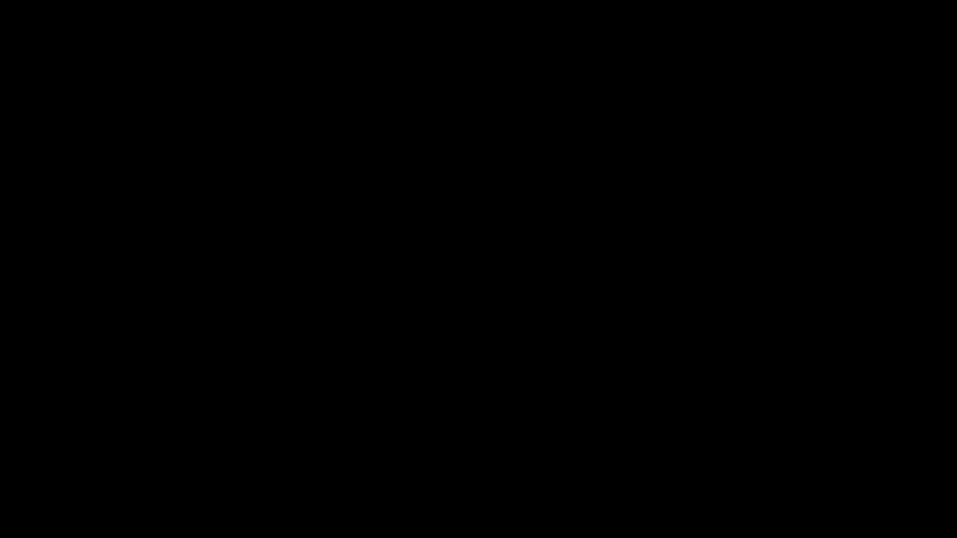